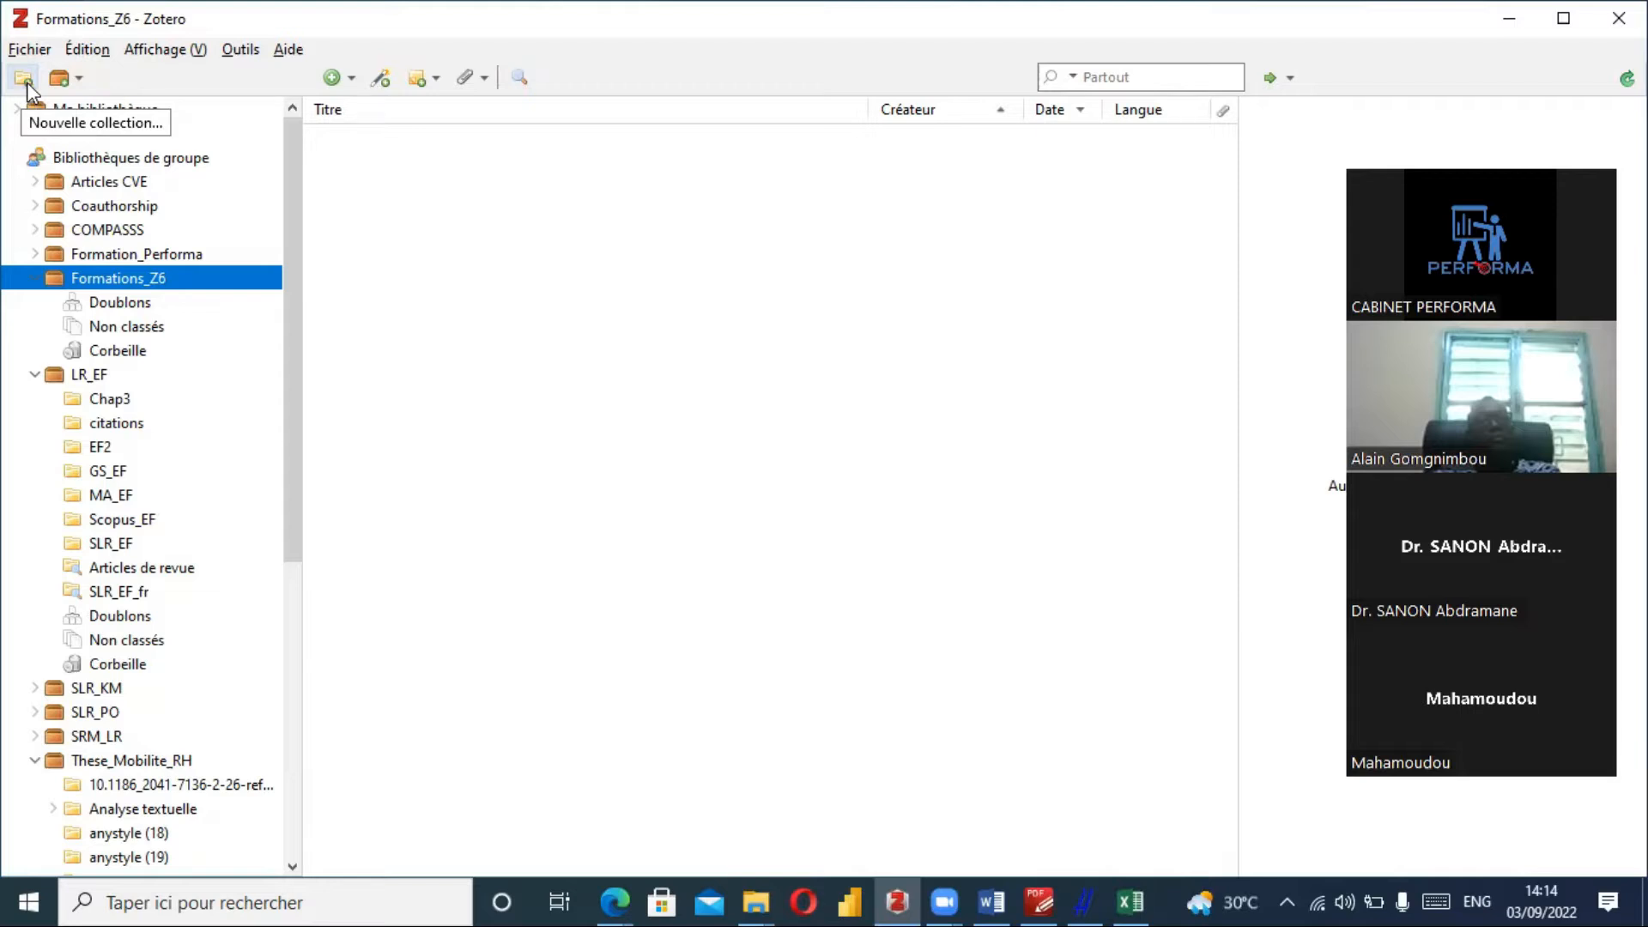
Create a collection named "Extremisme violent" in the Formations_Z6 group library.
left_click(24, 80)
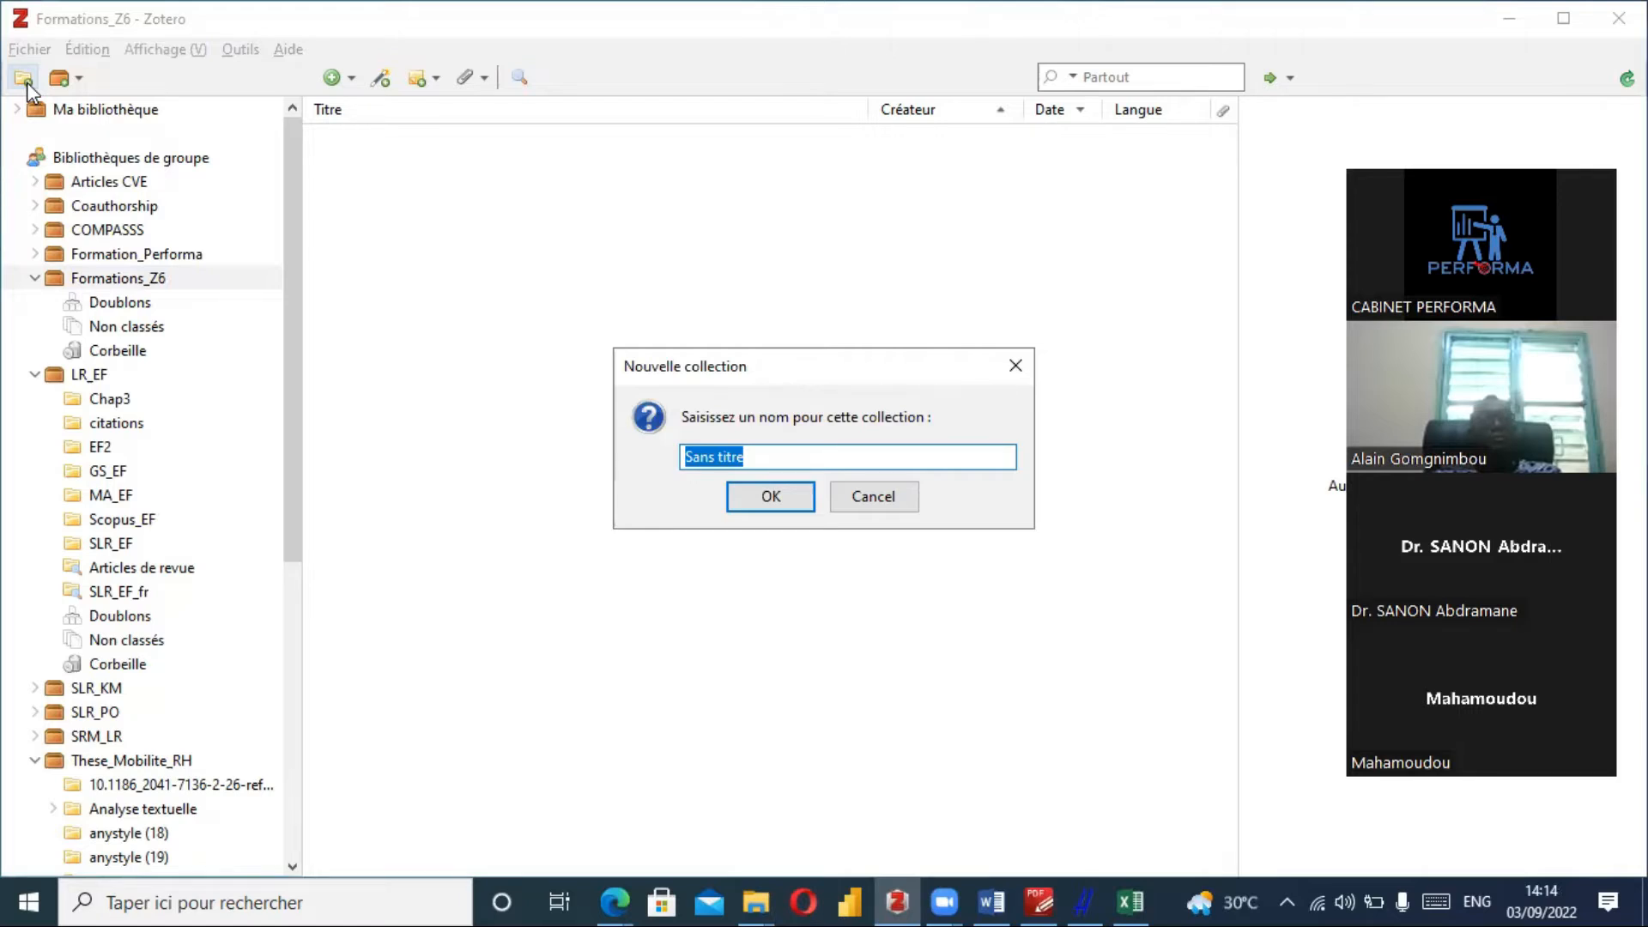
type("Extremisme")
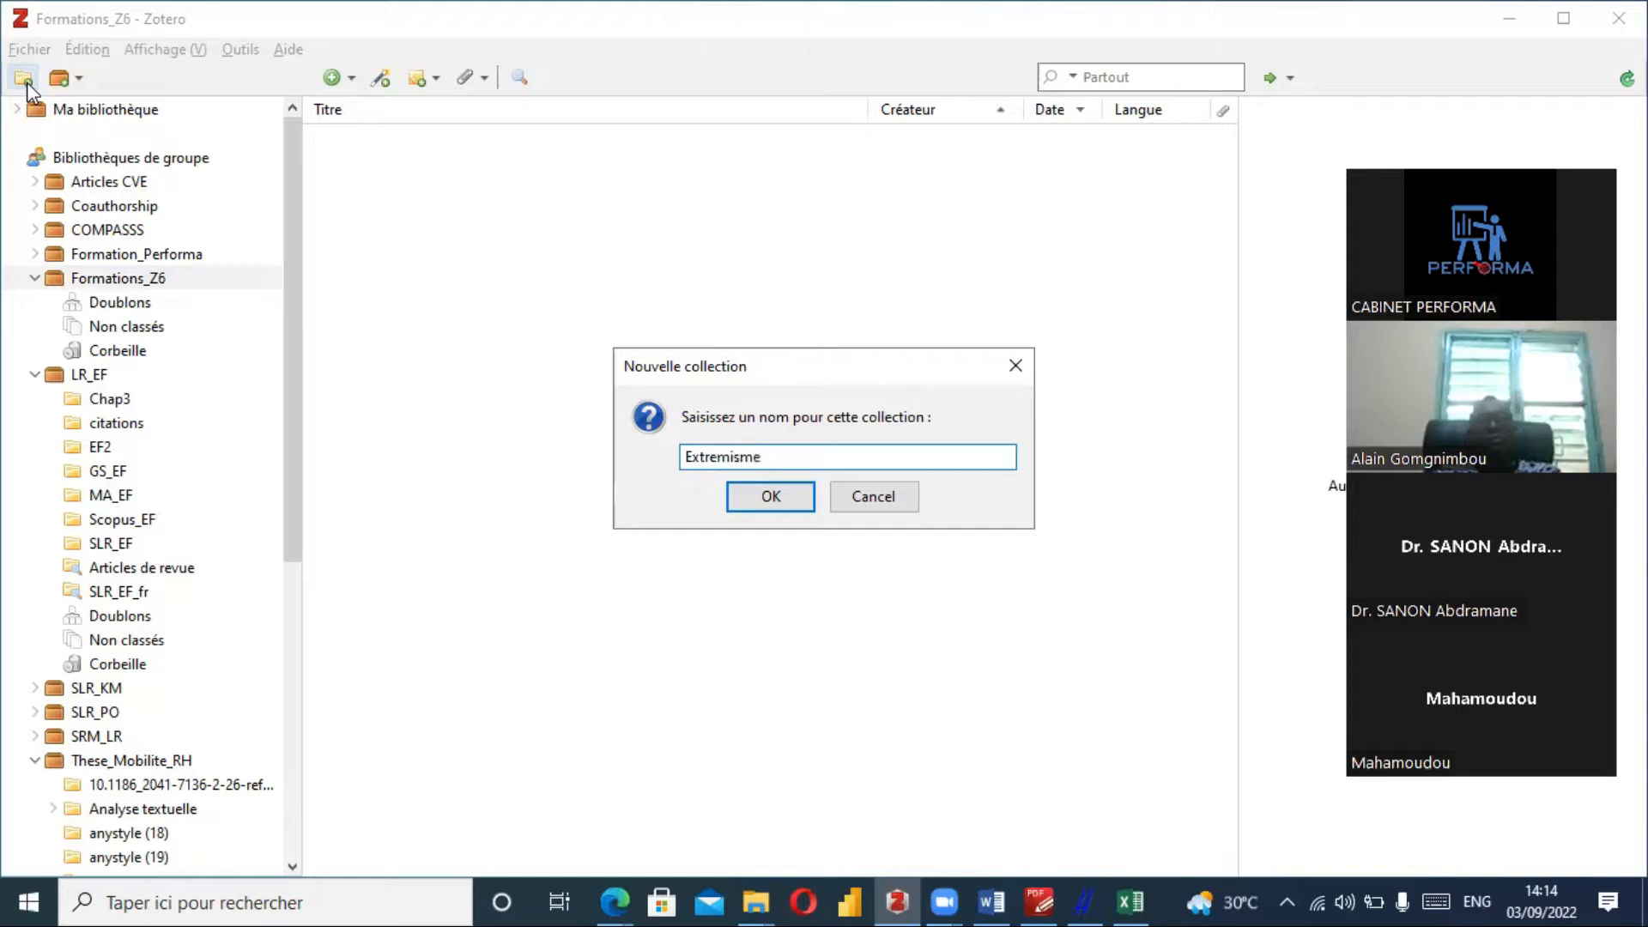
type(" violent")
left_click(770, 498)
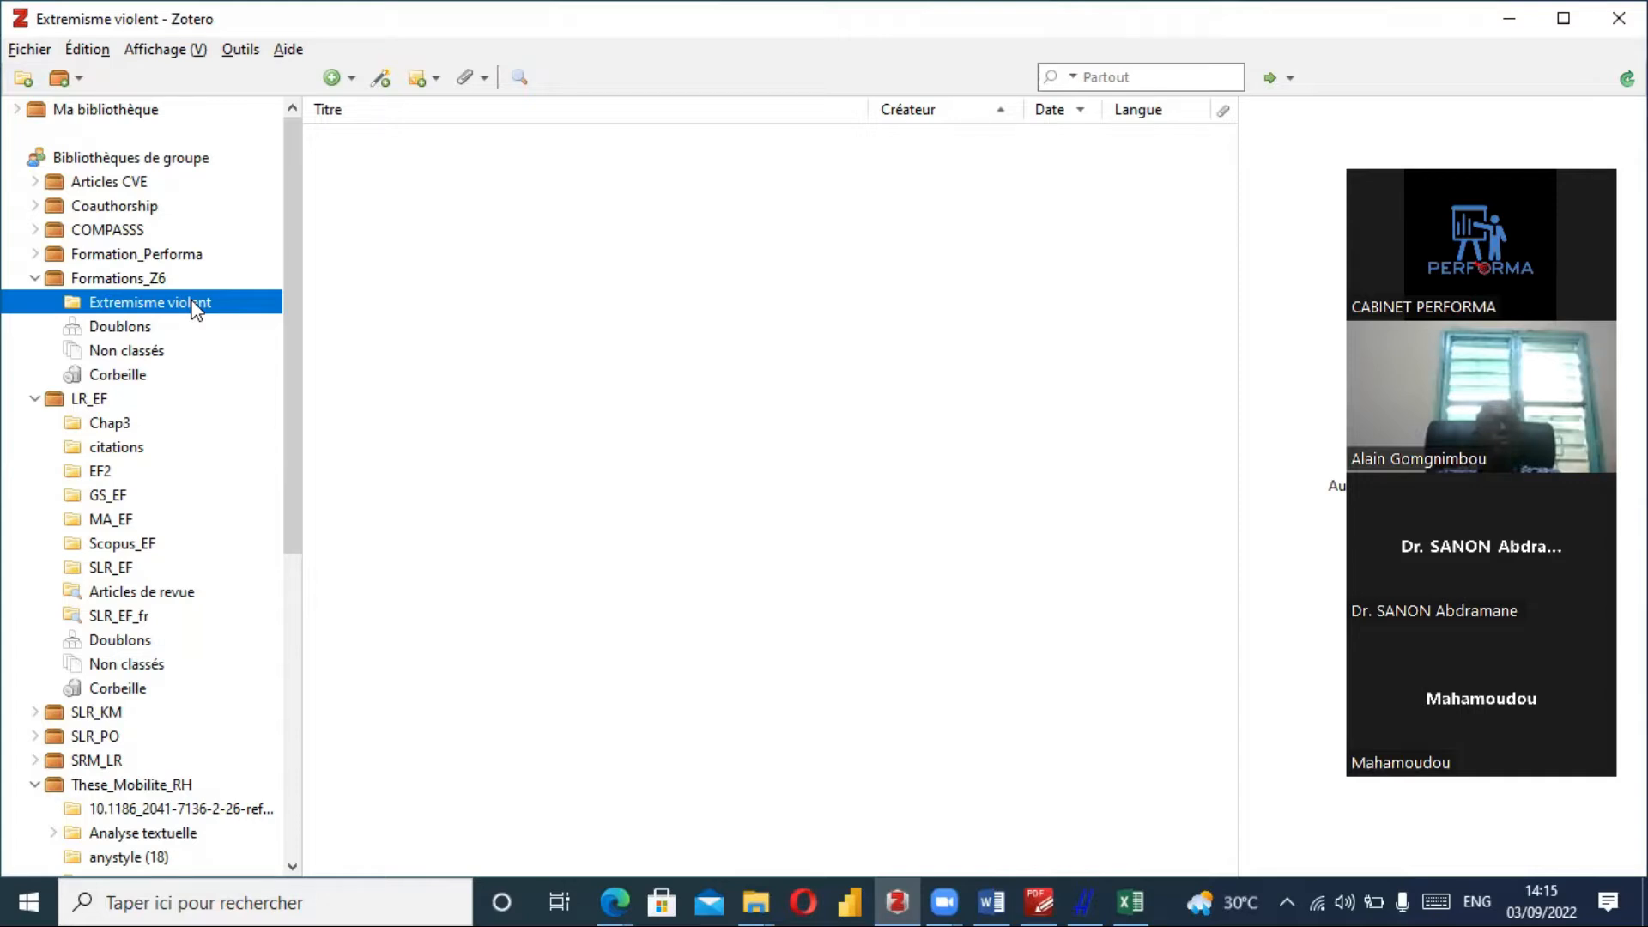
Create a subcollection named "causes EV" inside the Extremisme violent collection.
right_click(155, 310)
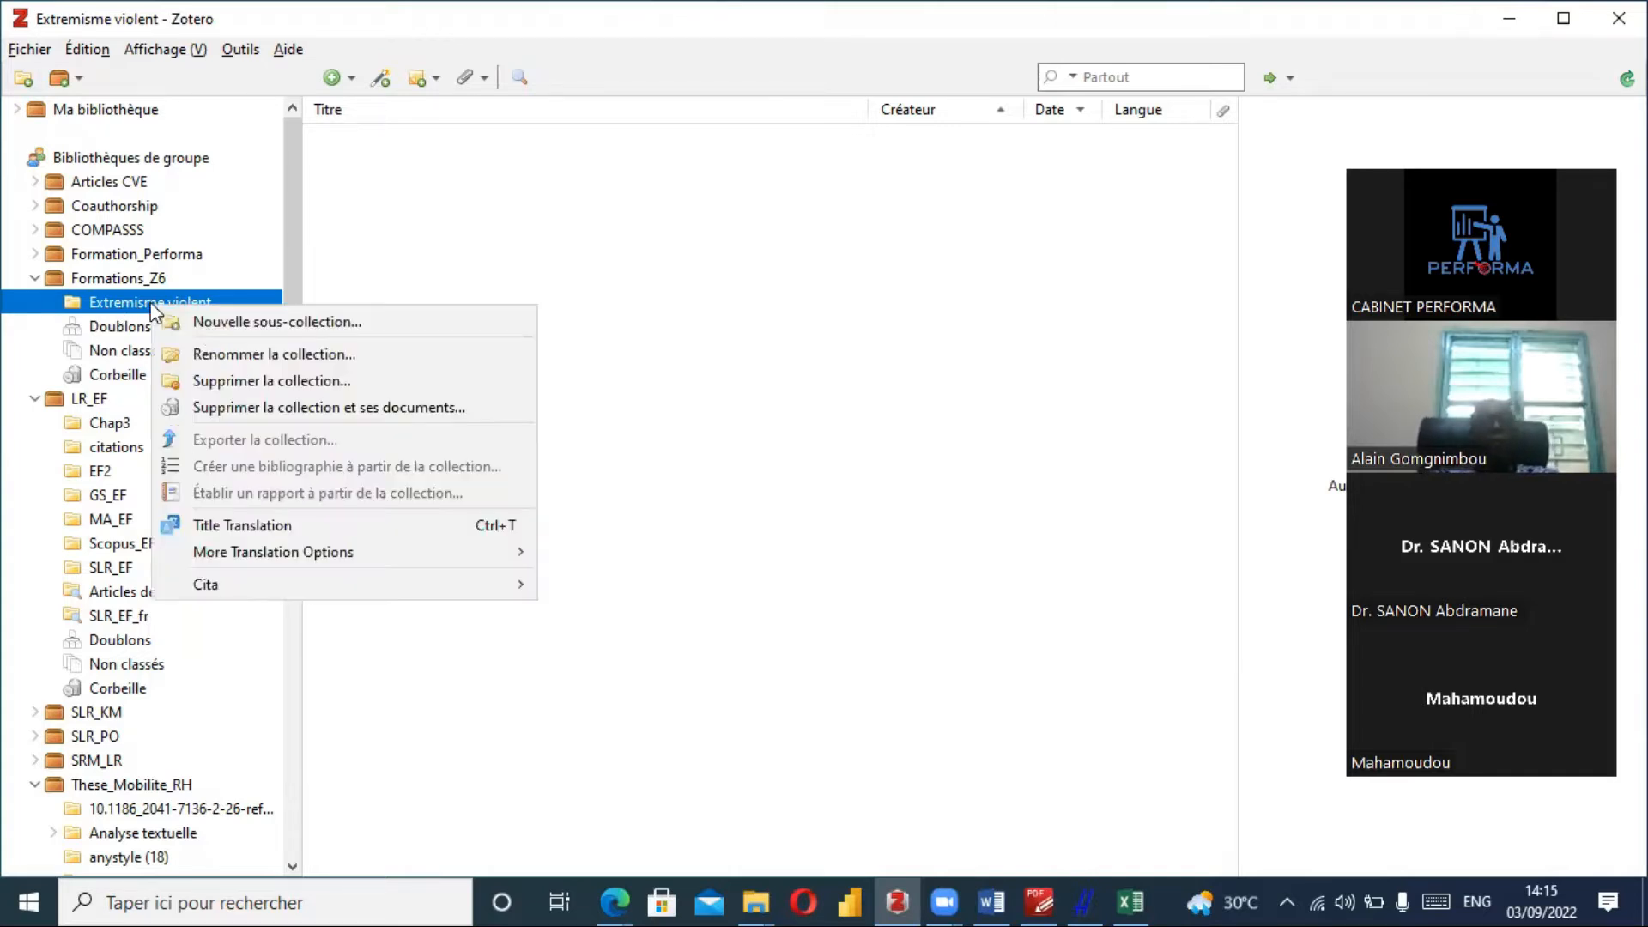
left_click(272, 324)
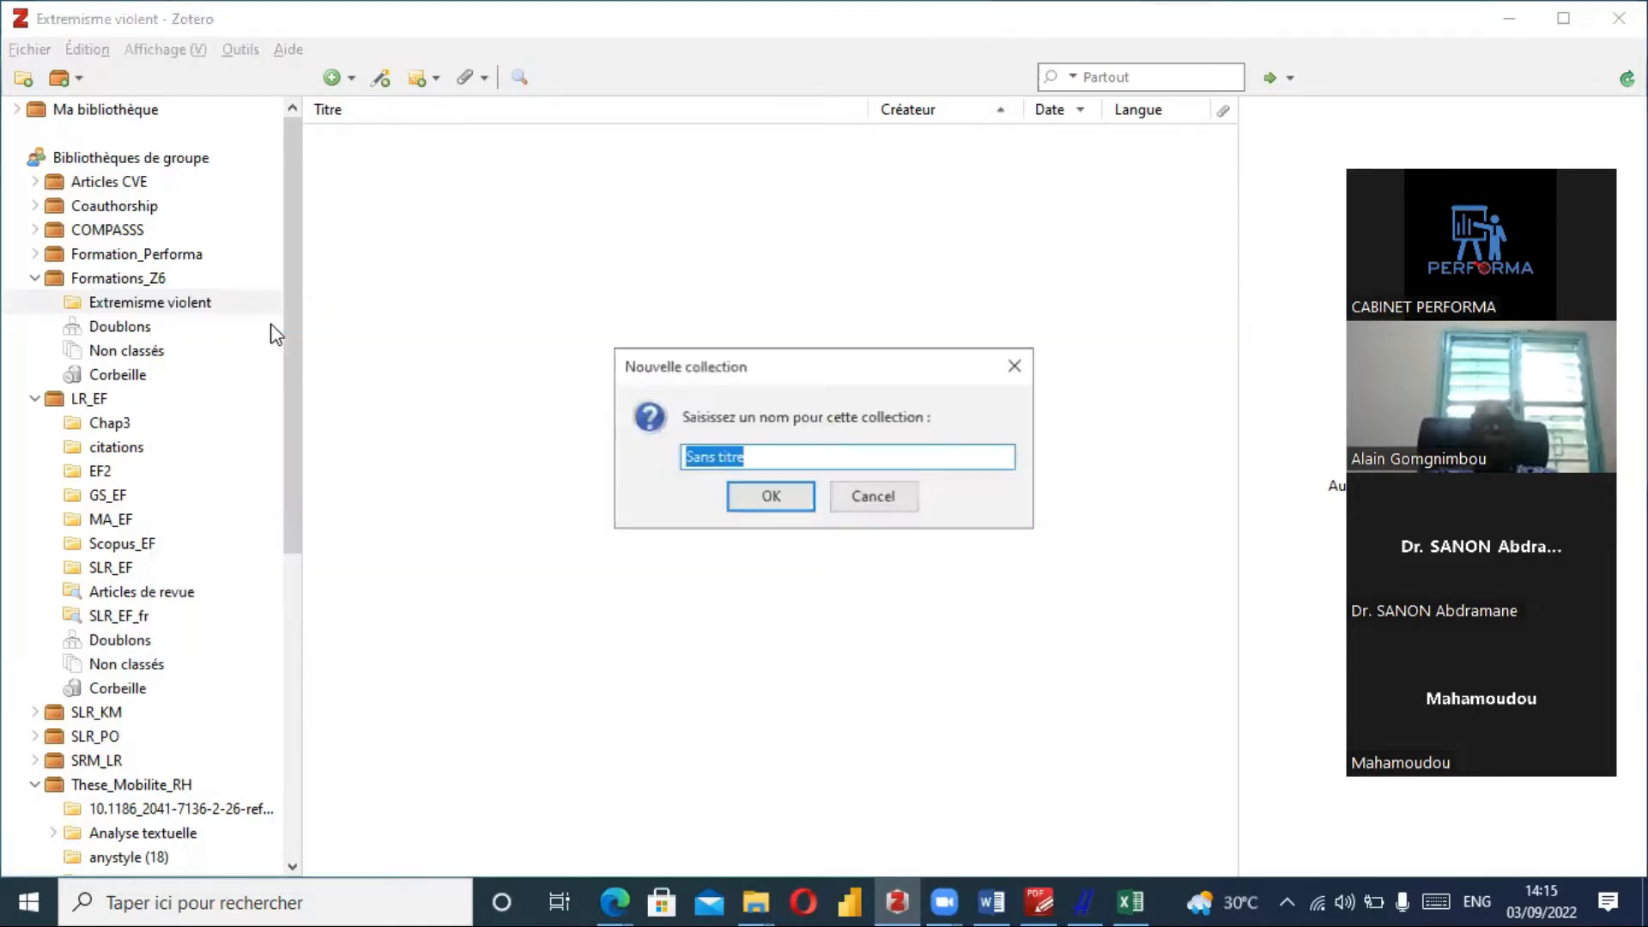
type("c")
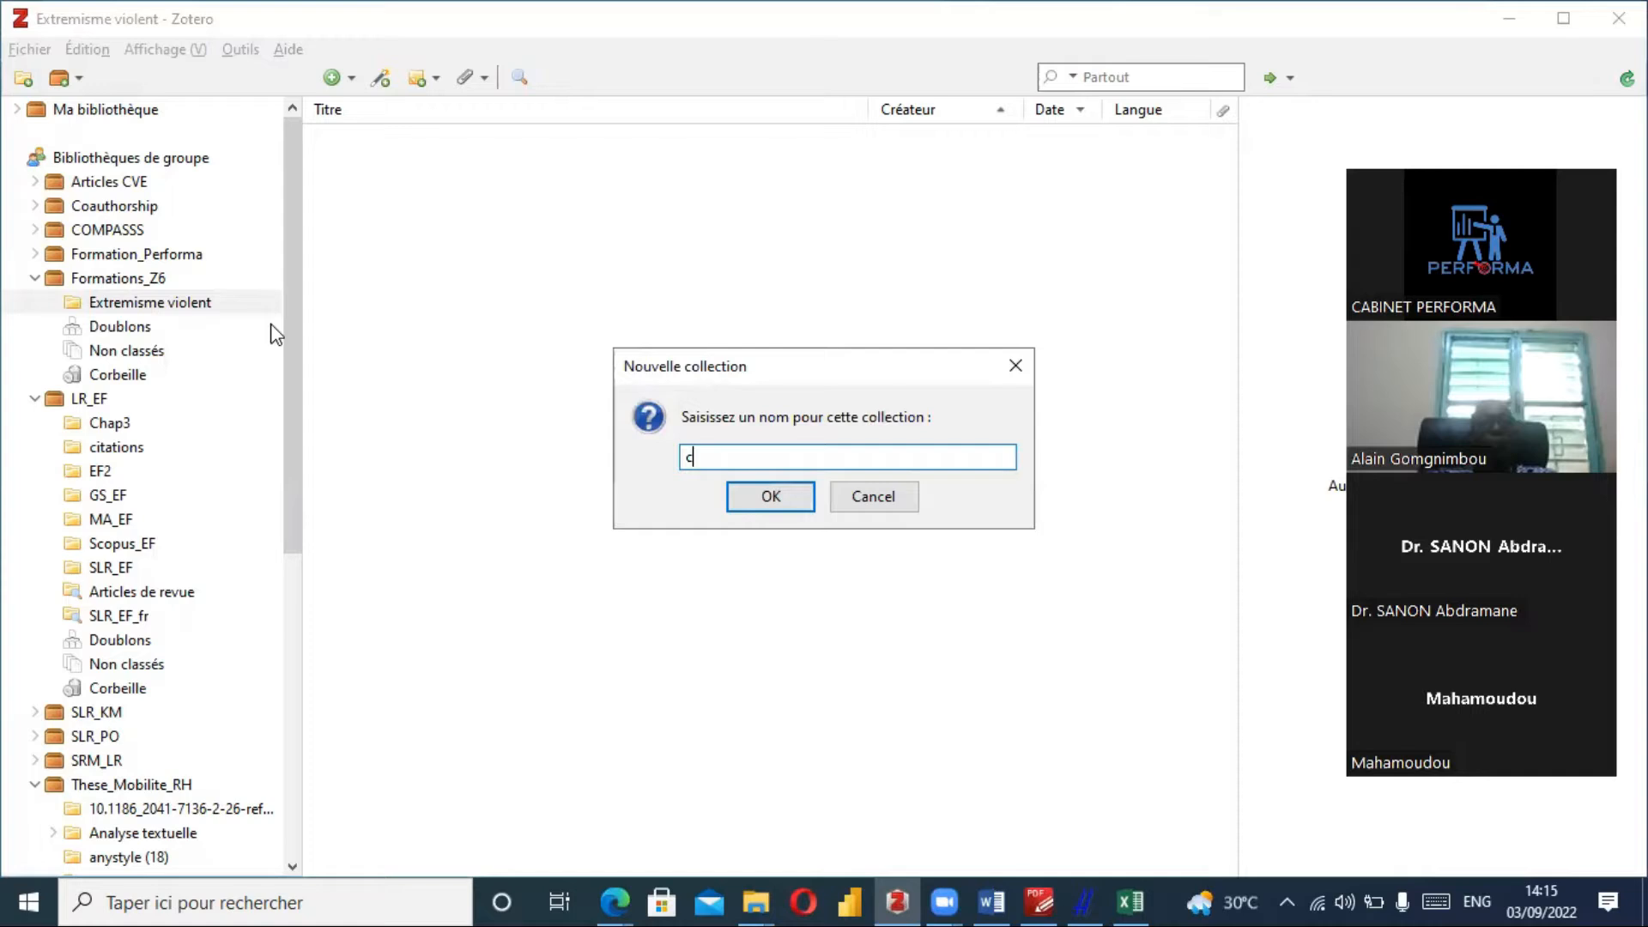
type("auses EV")
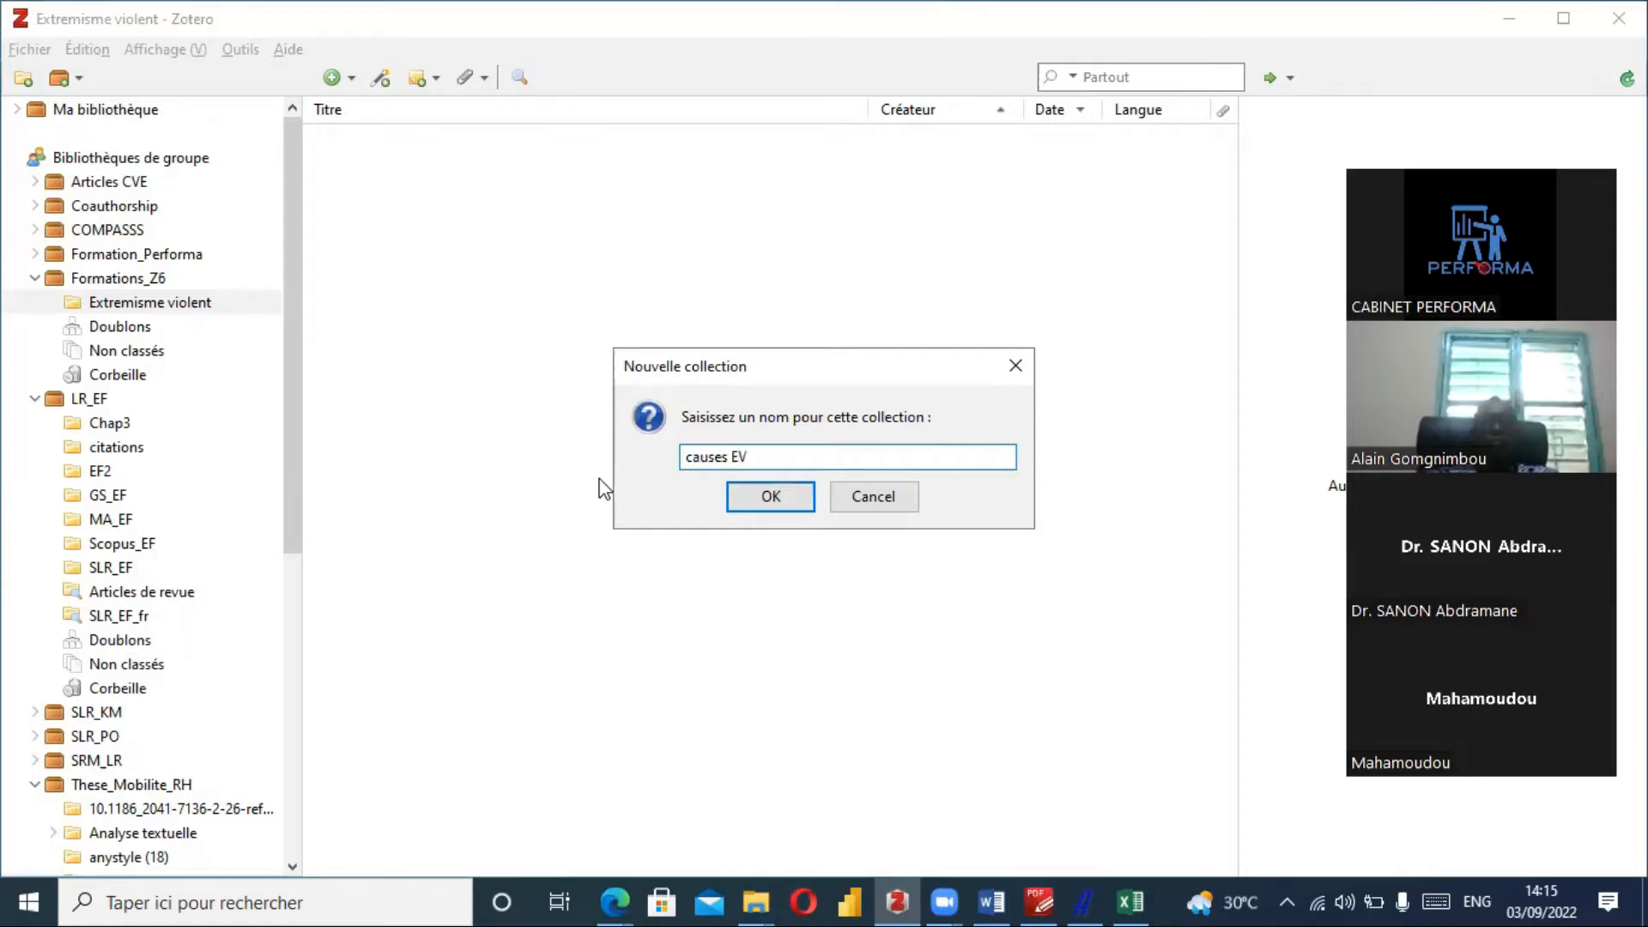
left_click(760, 497)
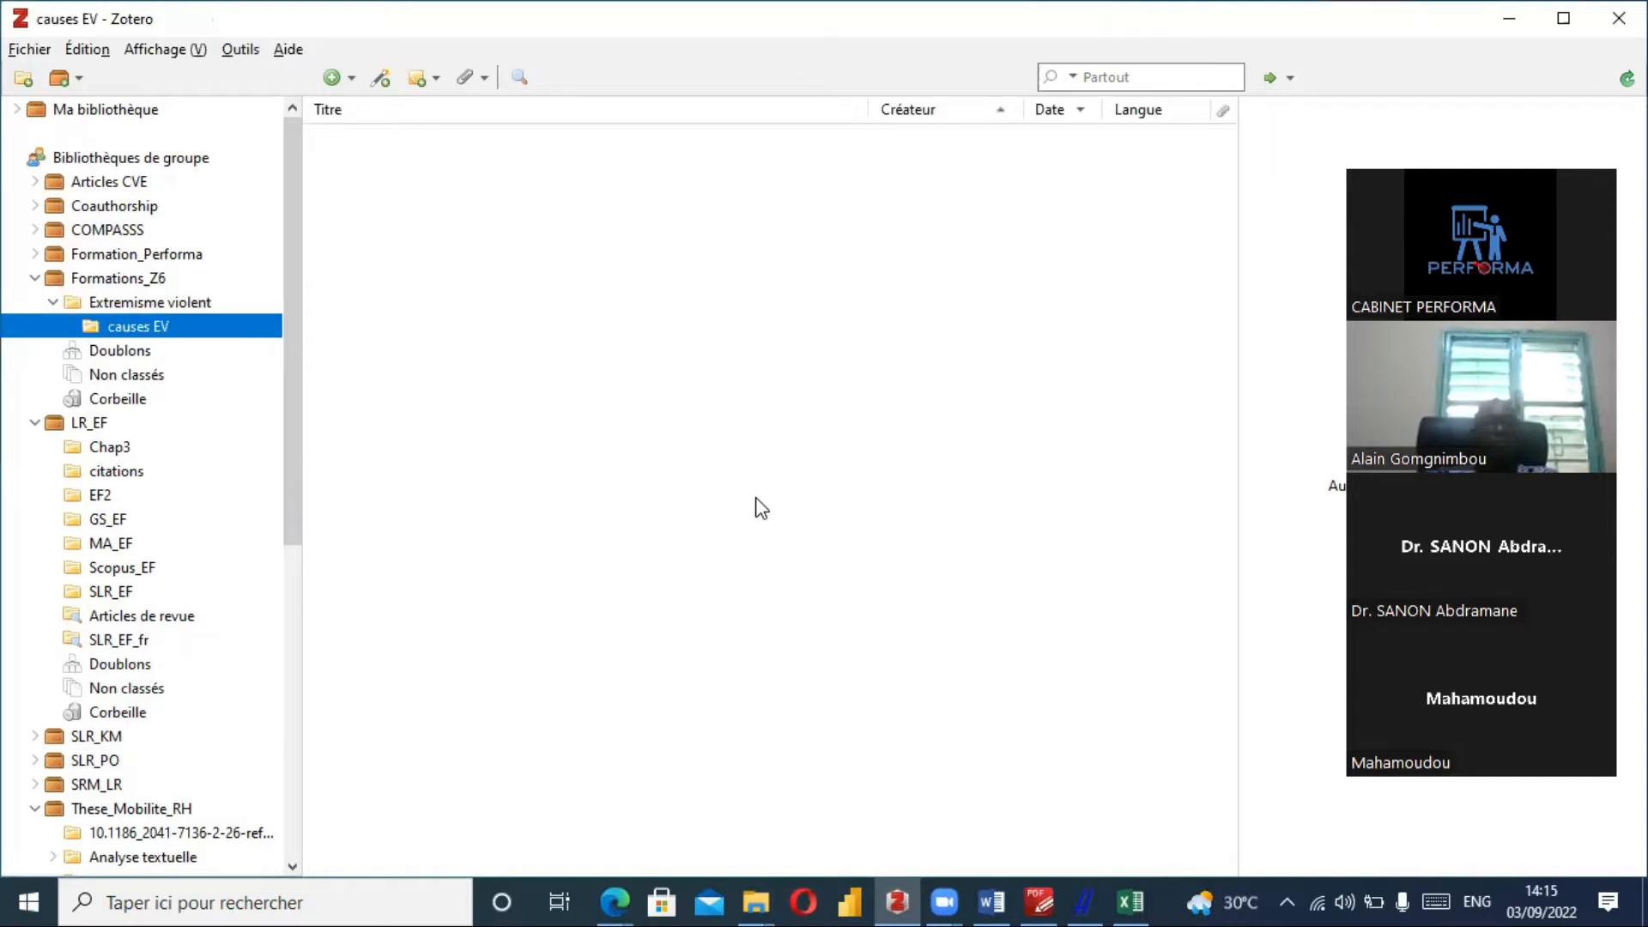
Delete the causes EV subcollection together with its documents.
left_click(136, 301)
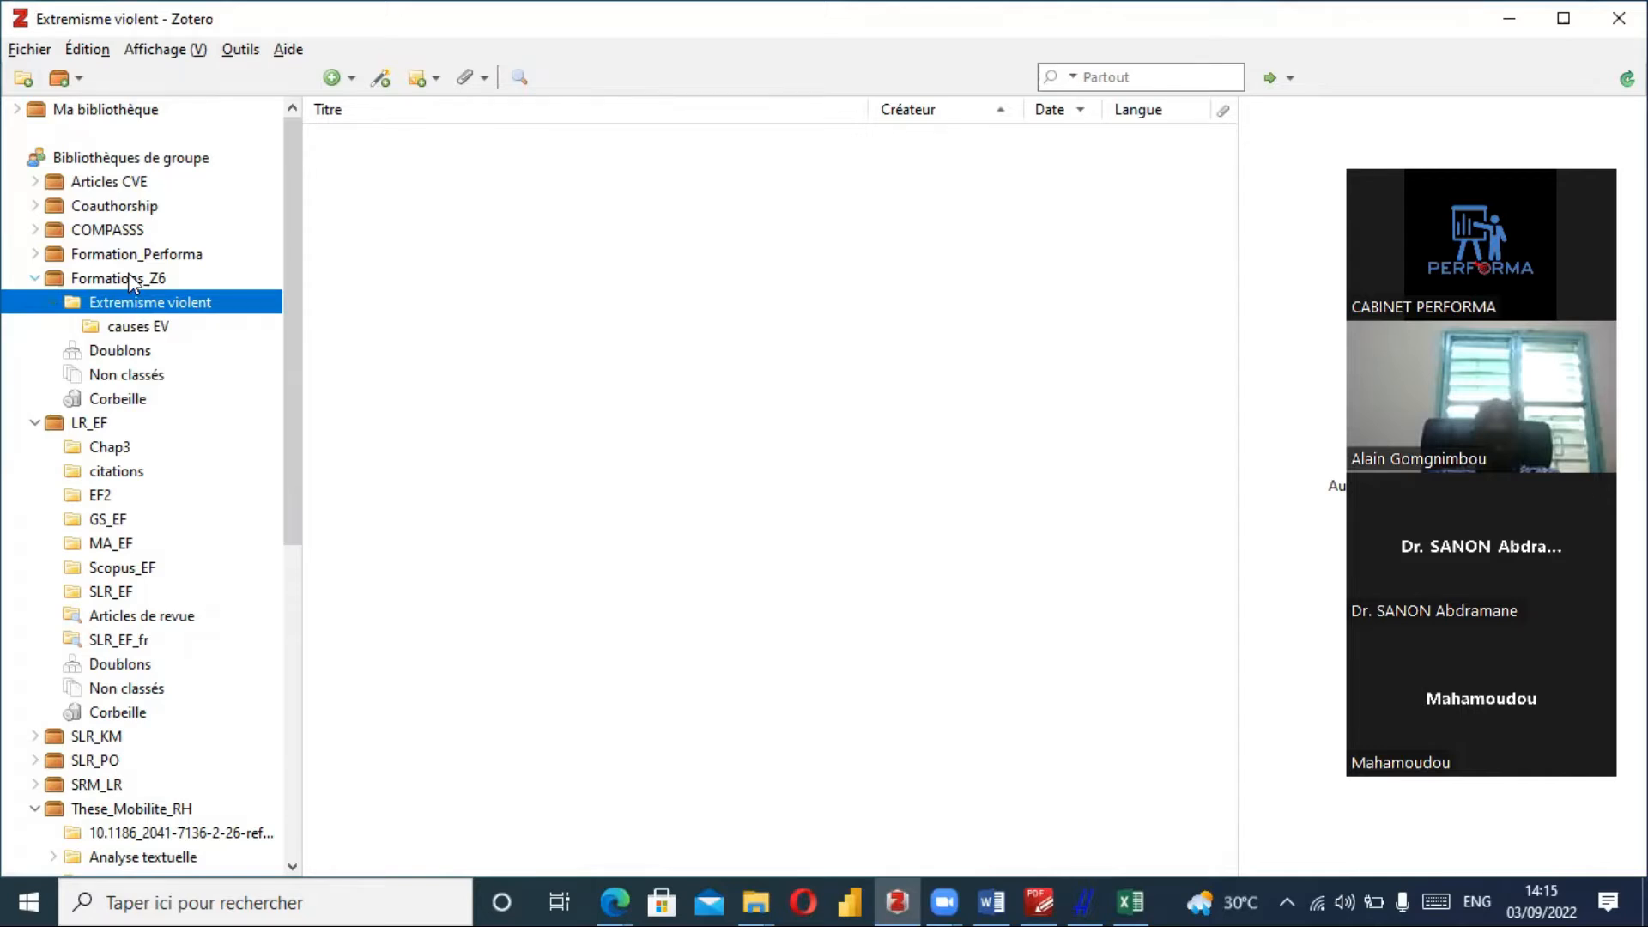
left_click(131, 280)
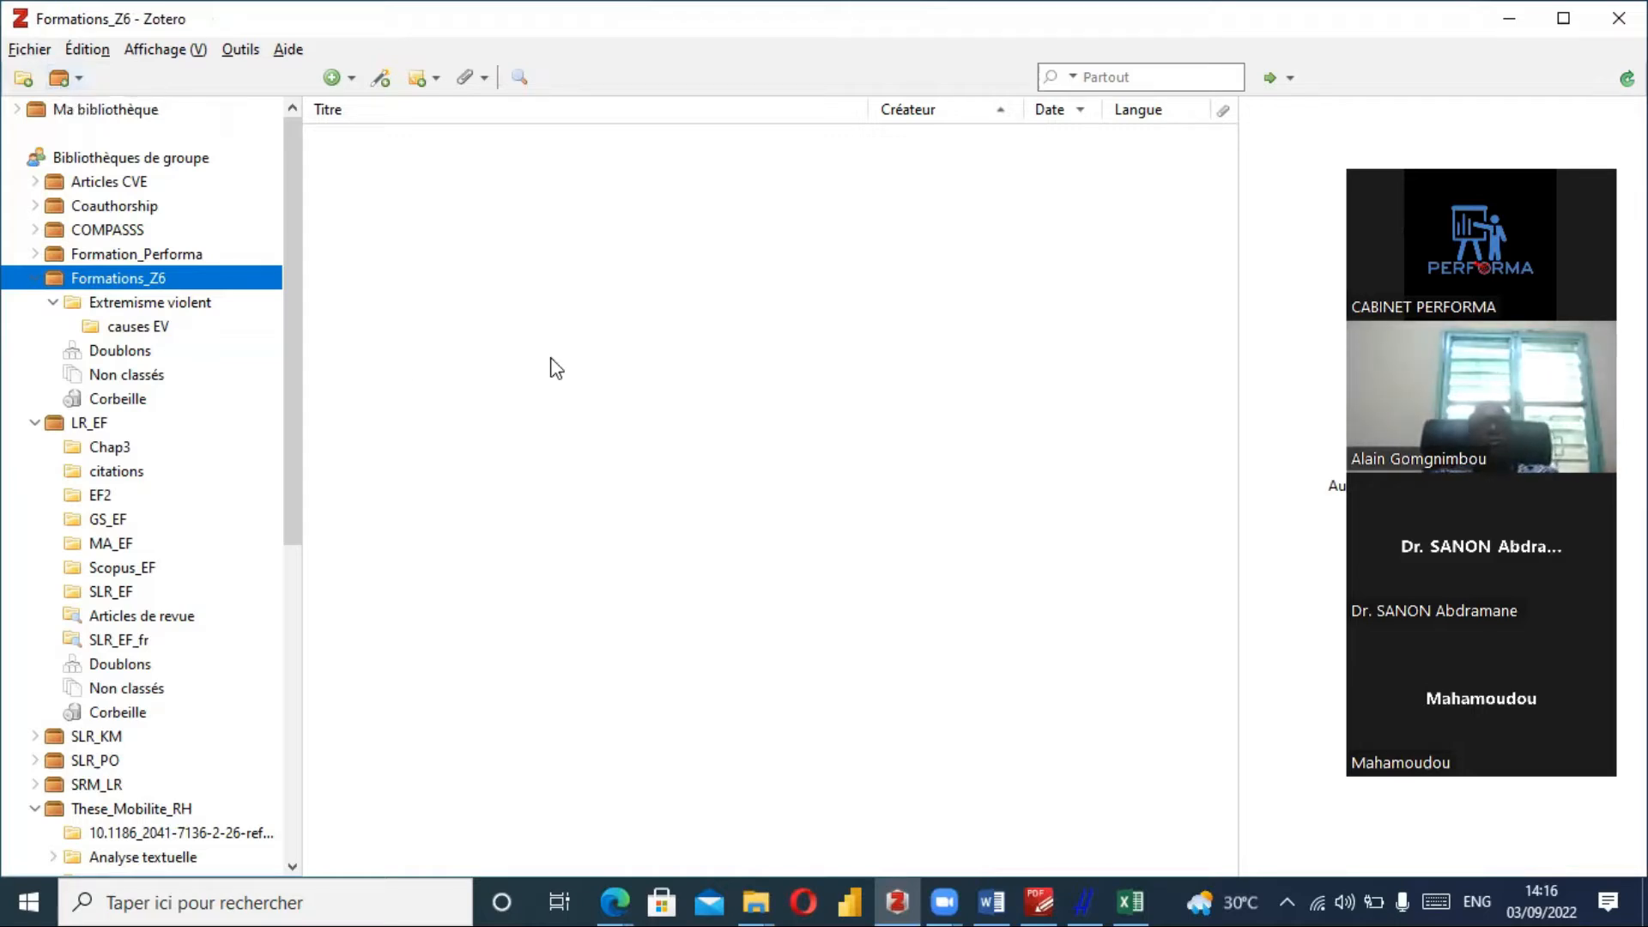
left_click(151, 307)
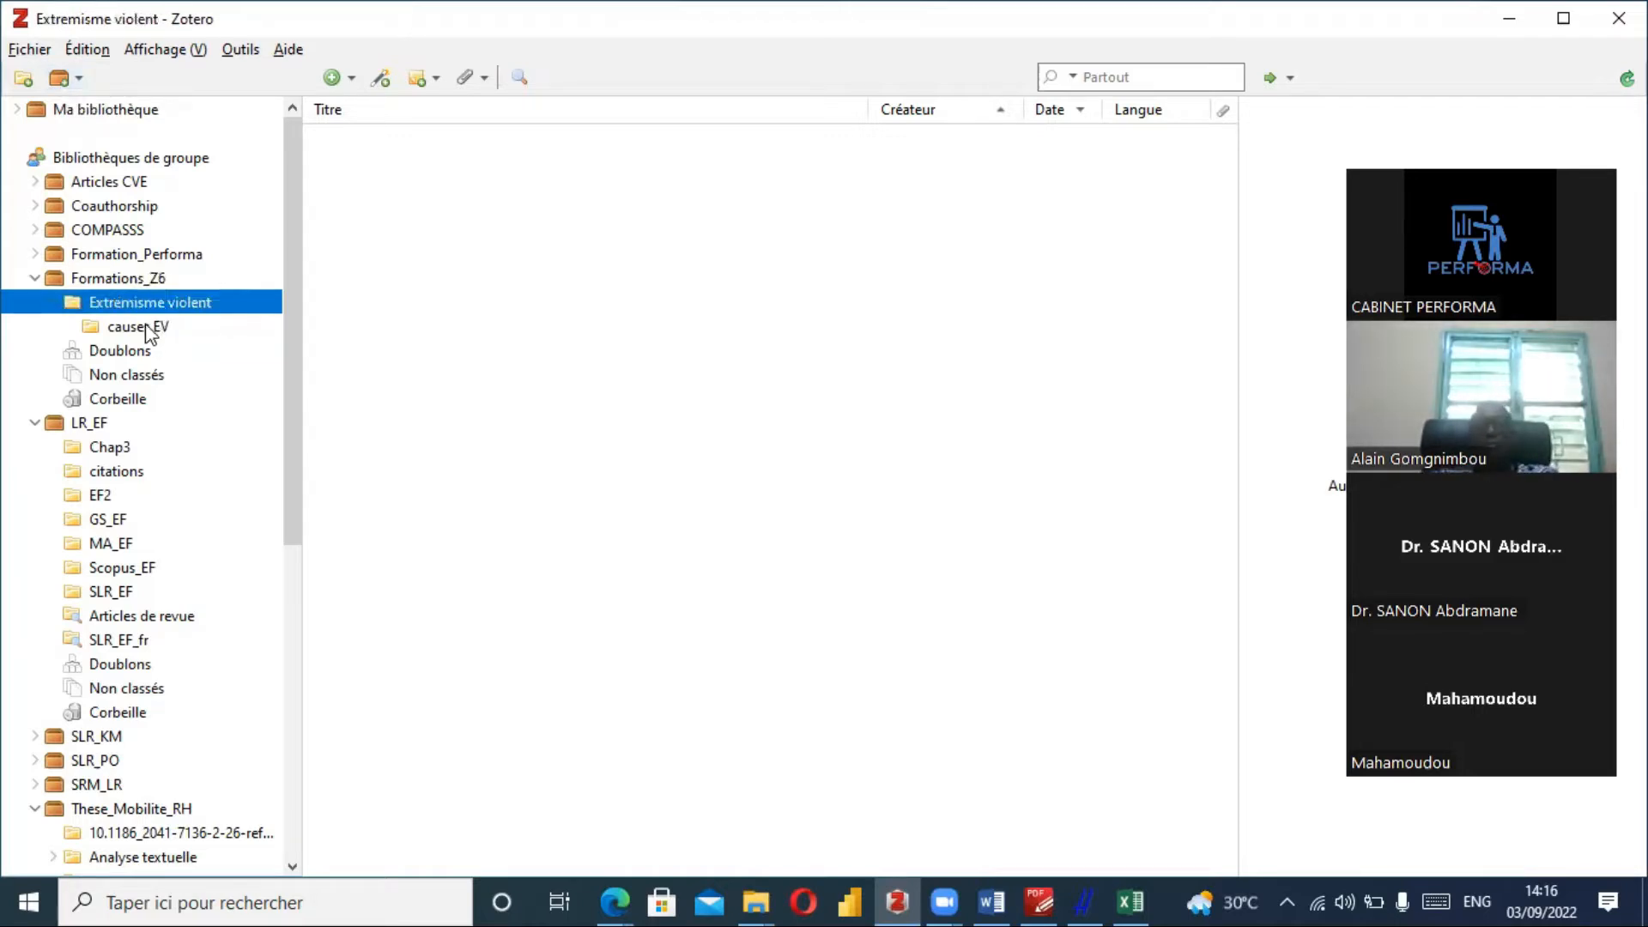
left_click(151, 330)
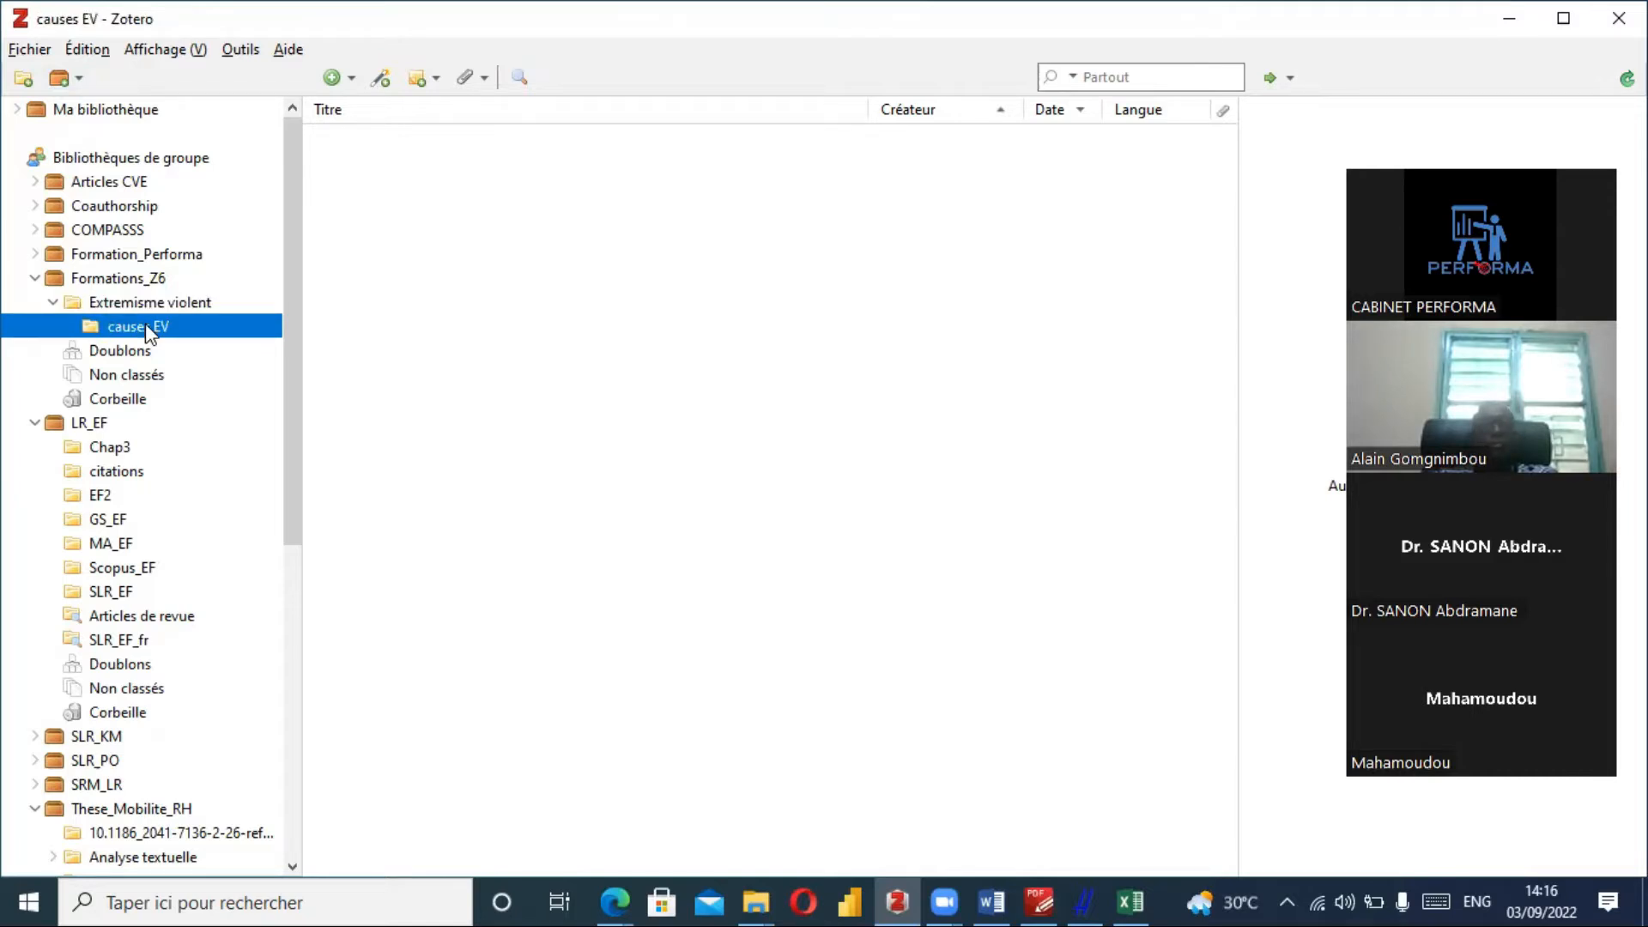
right_click(151, 333)
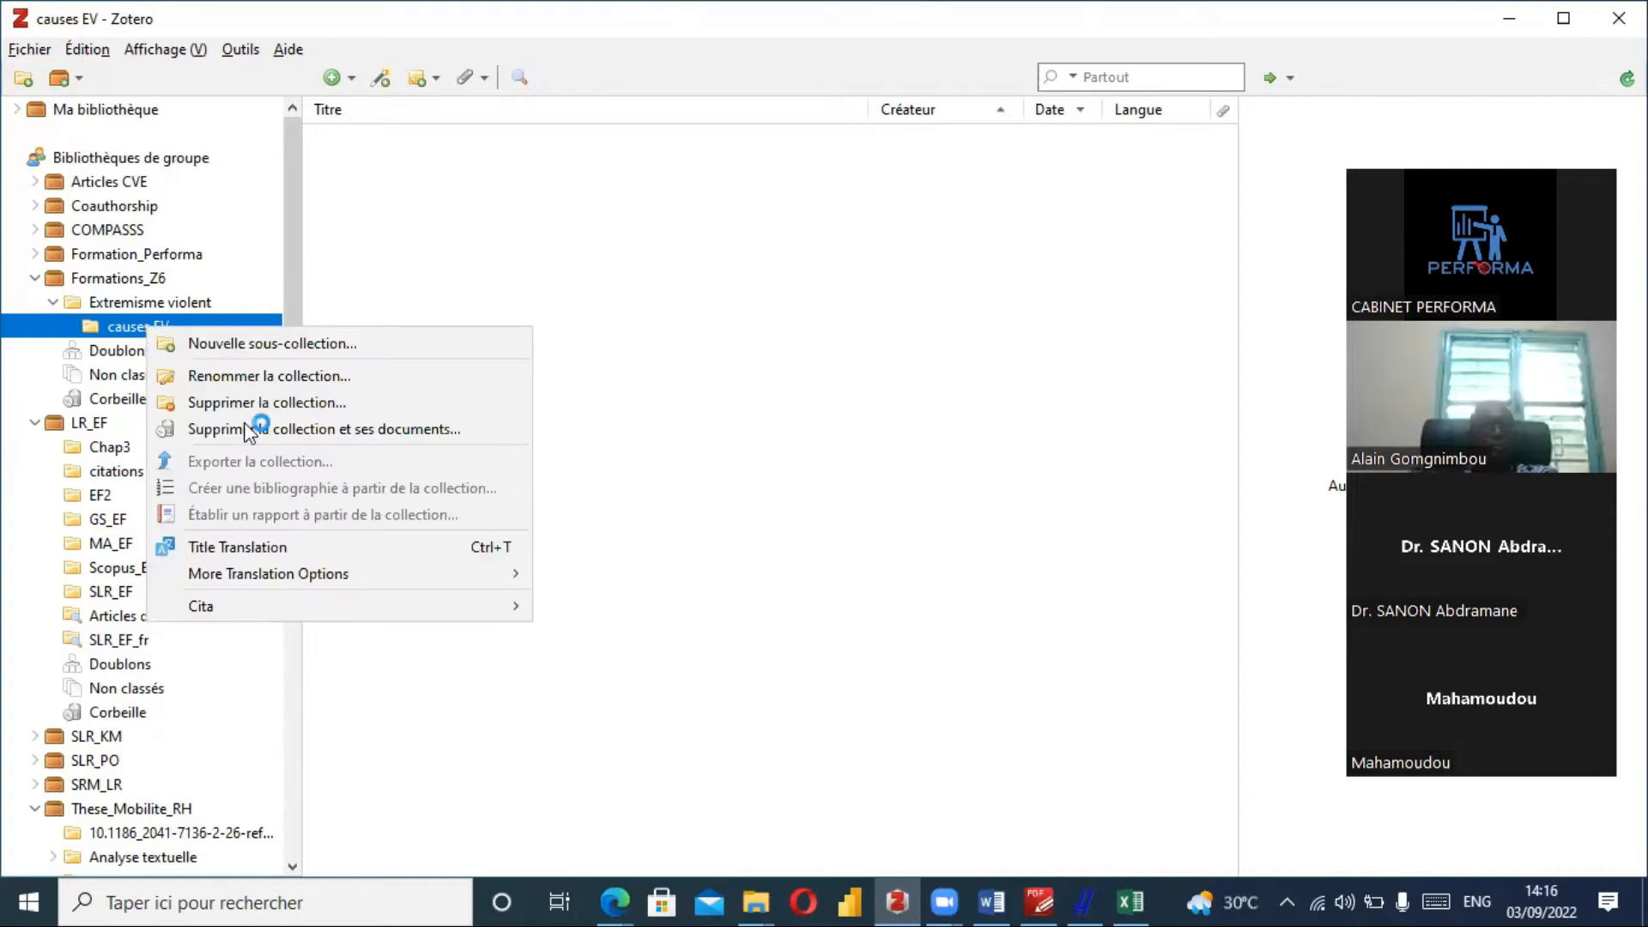
left_click(314, 429)
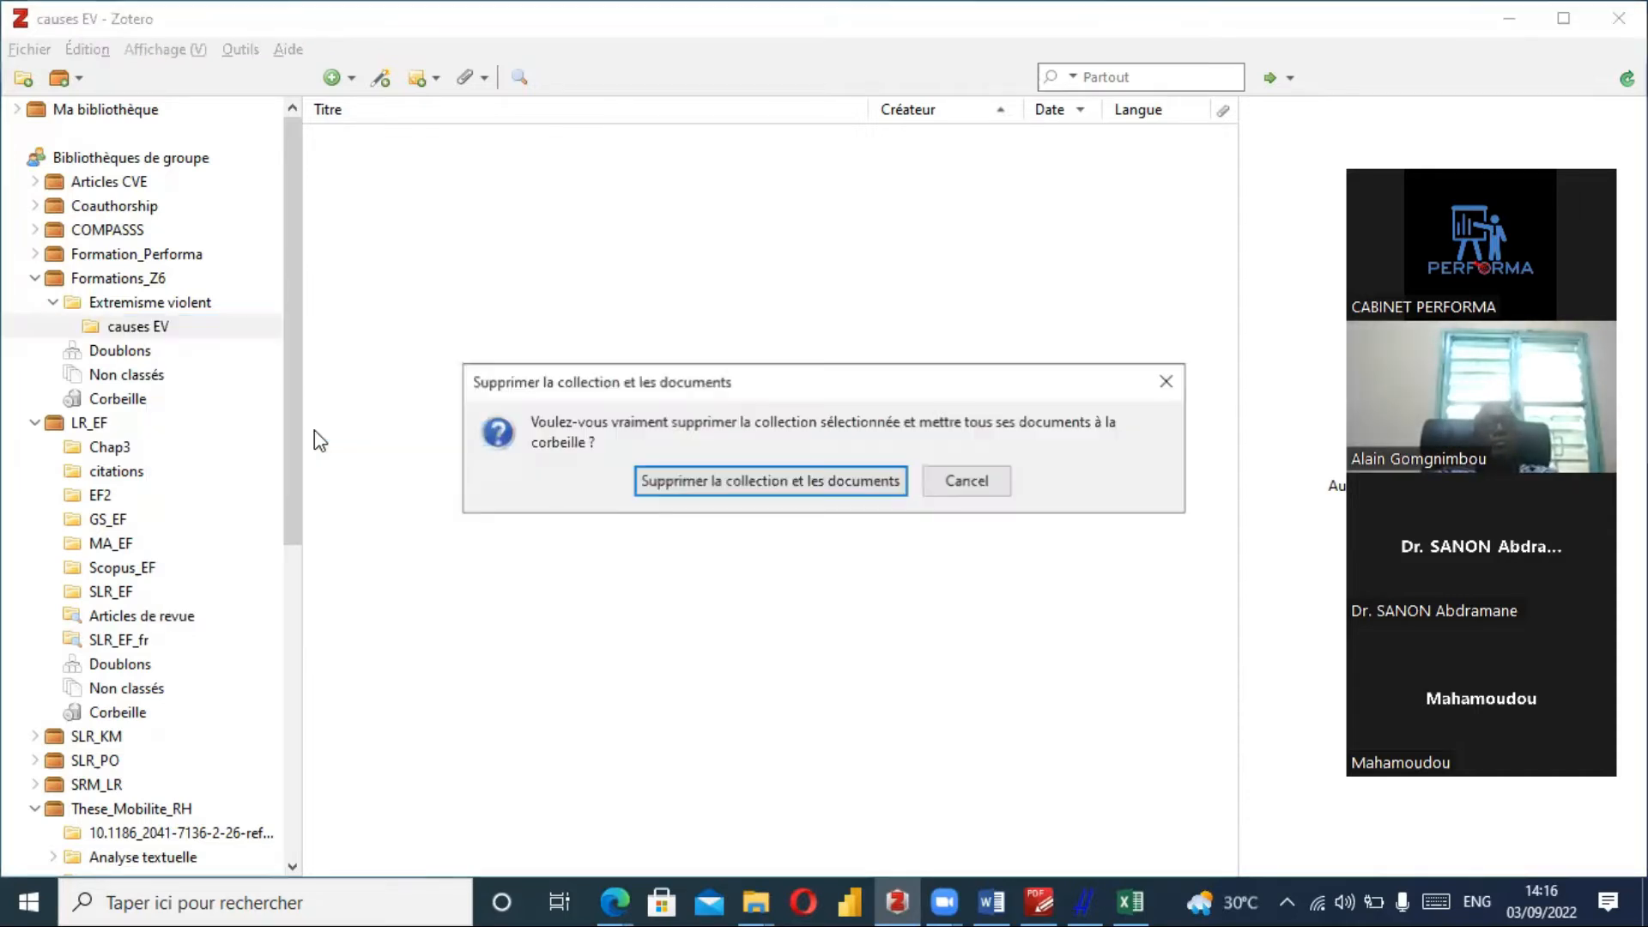
left_click(776, 485)
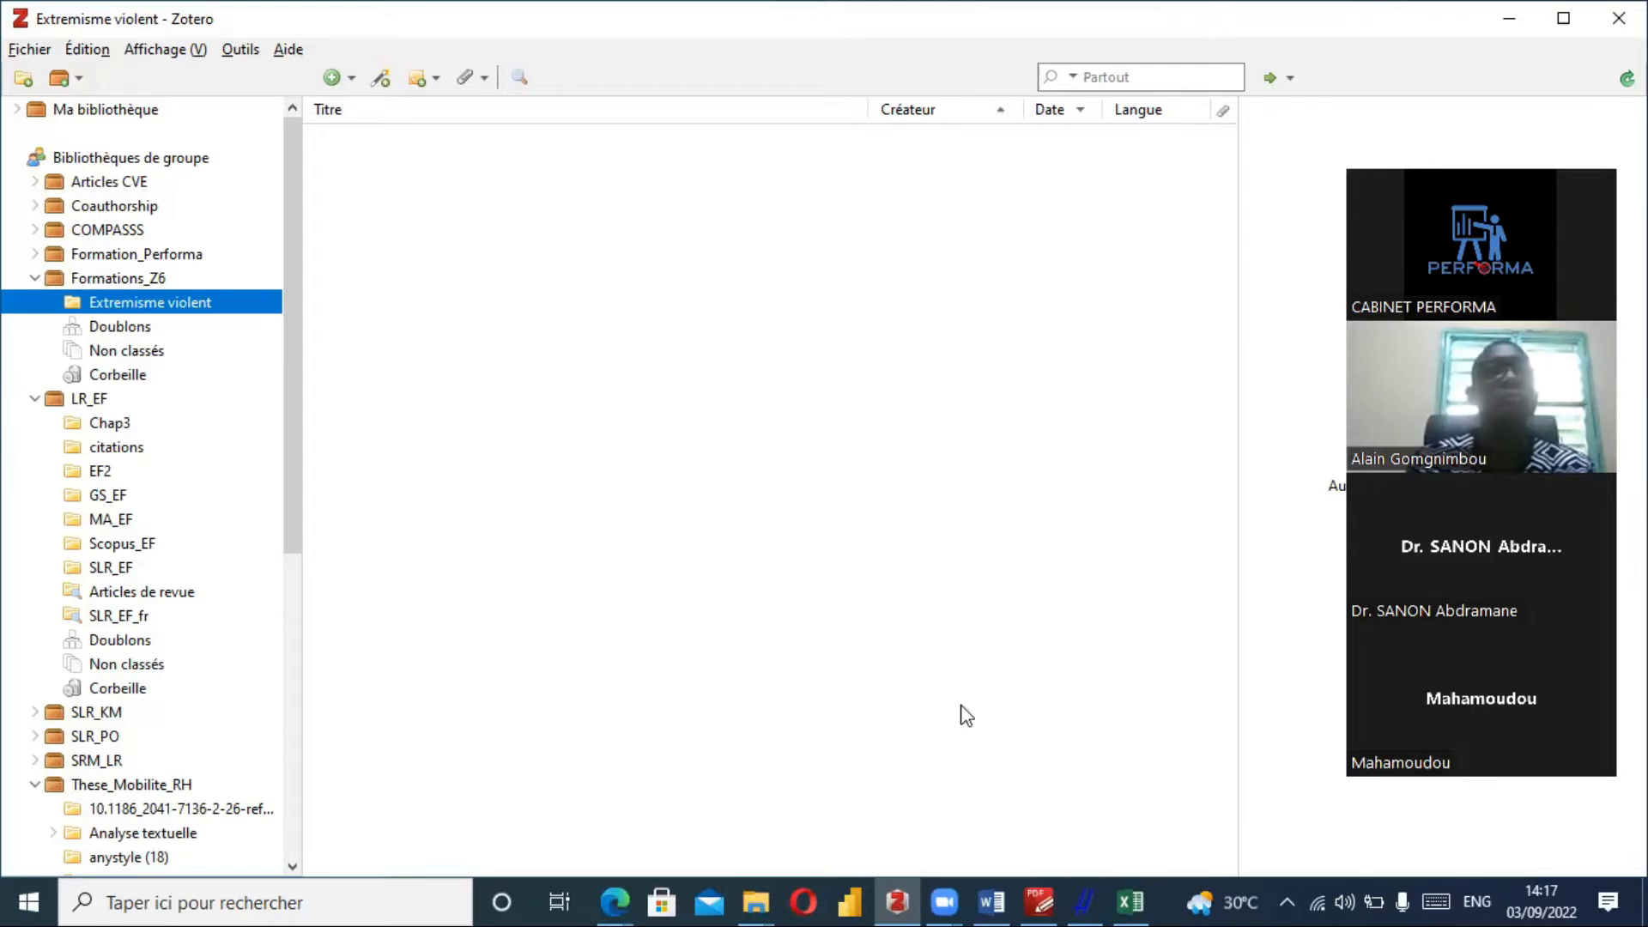
Switch to the book in PDF-XChange Editor and look through it from the cover to the ISBN line on page 4.
left_click(1040, 900)
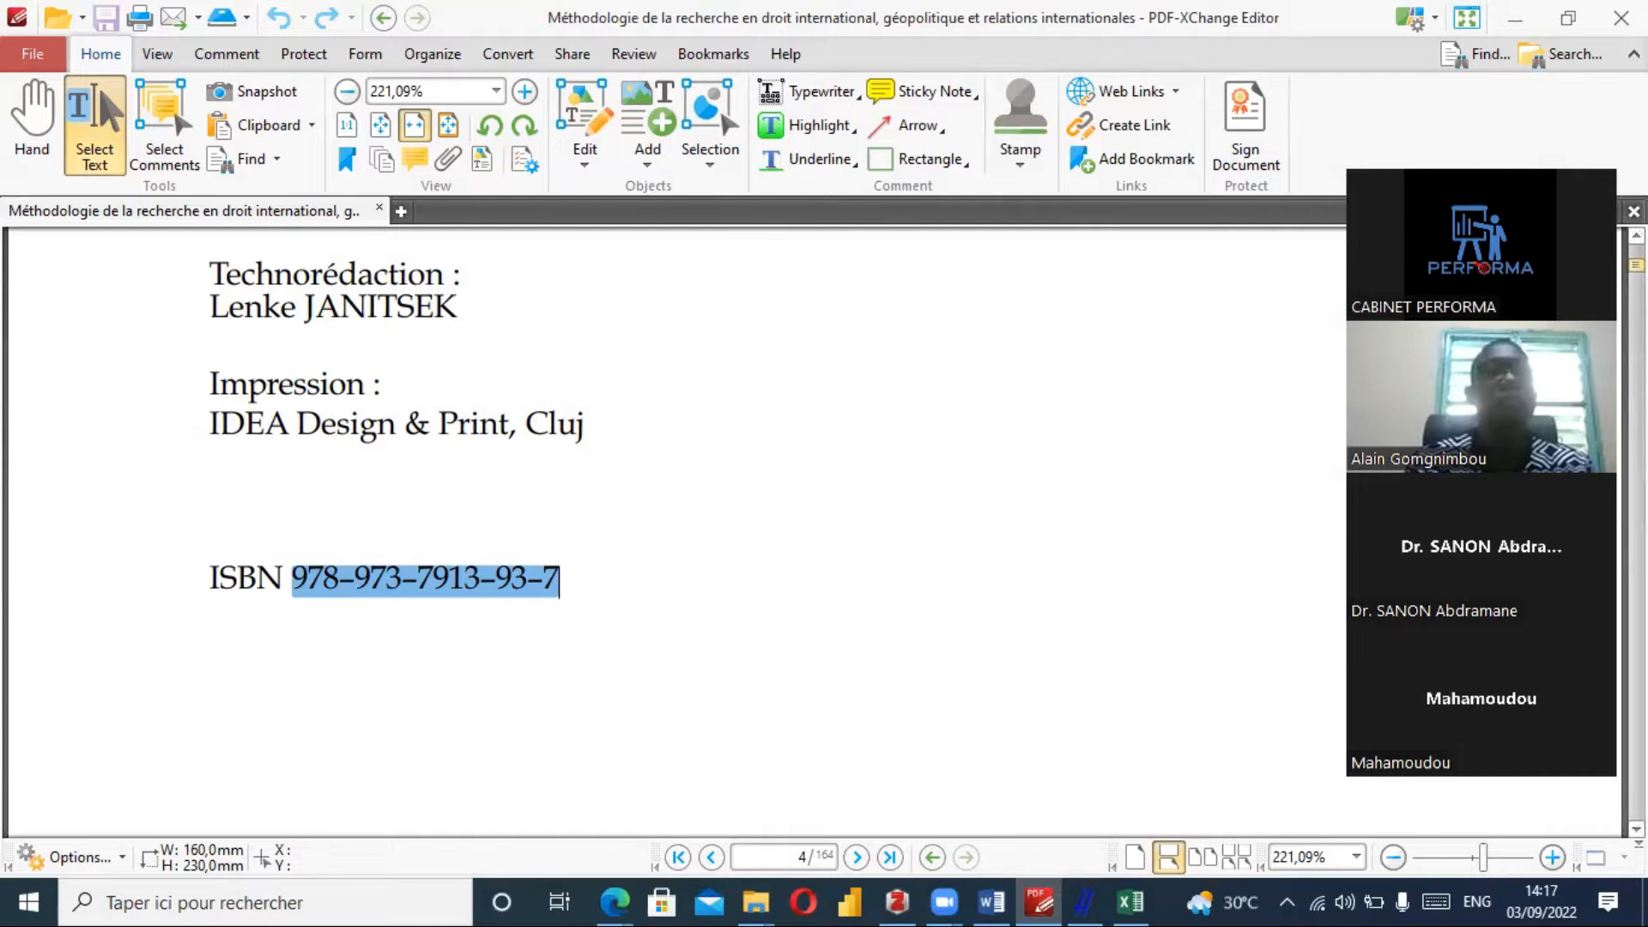
key("Home")
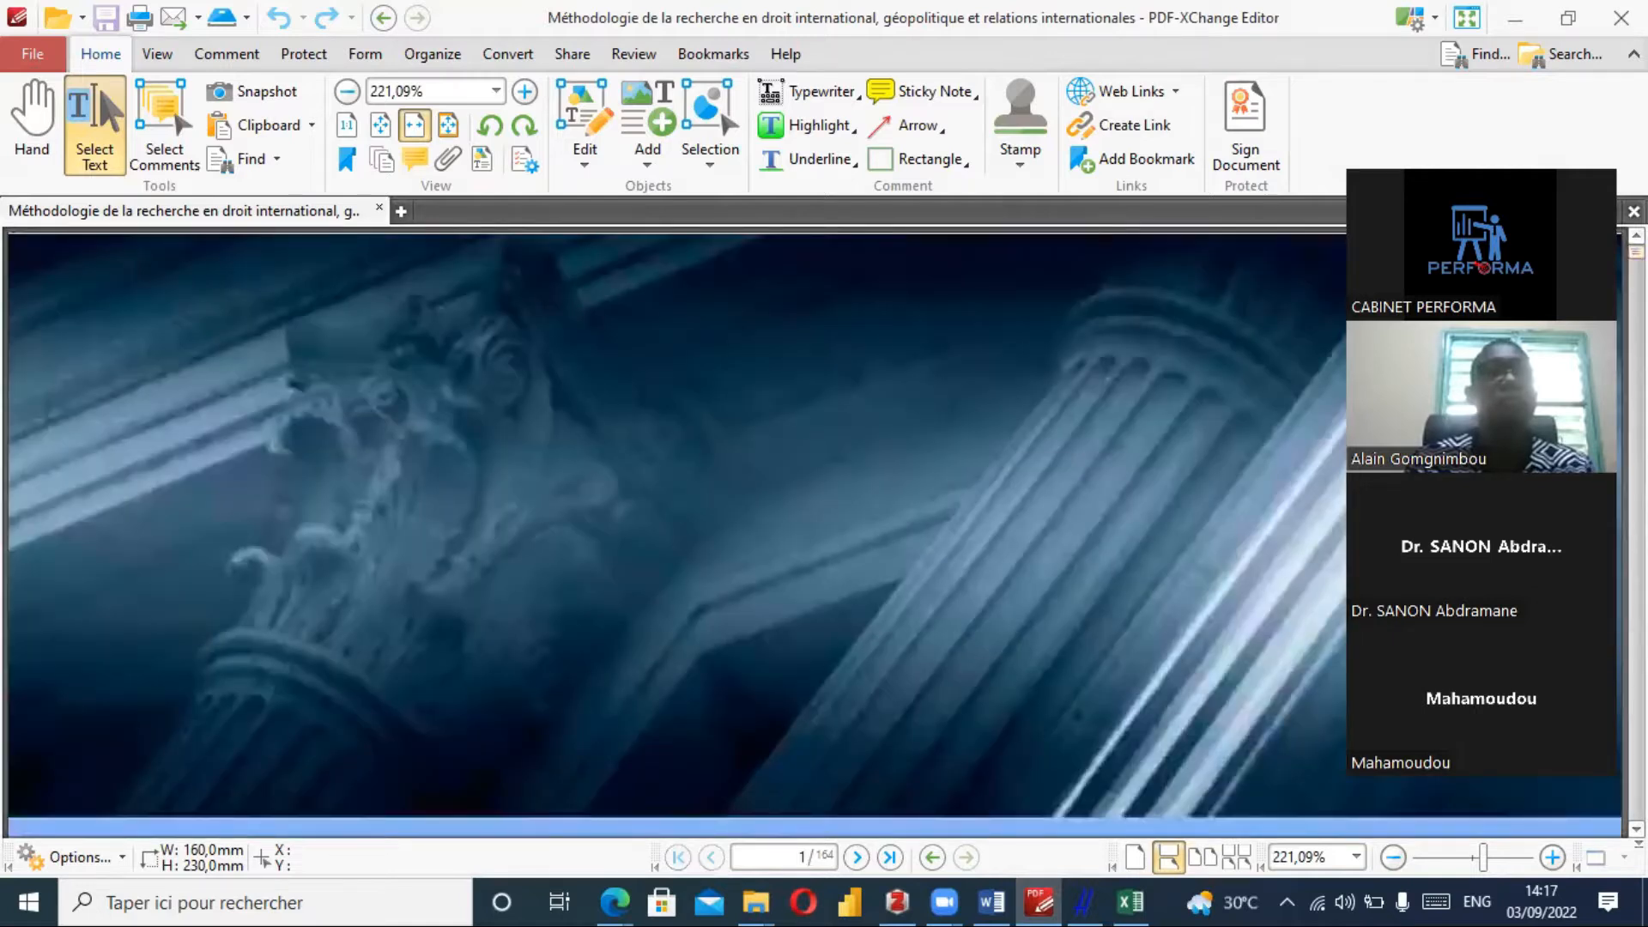
left_click(1635, 829)
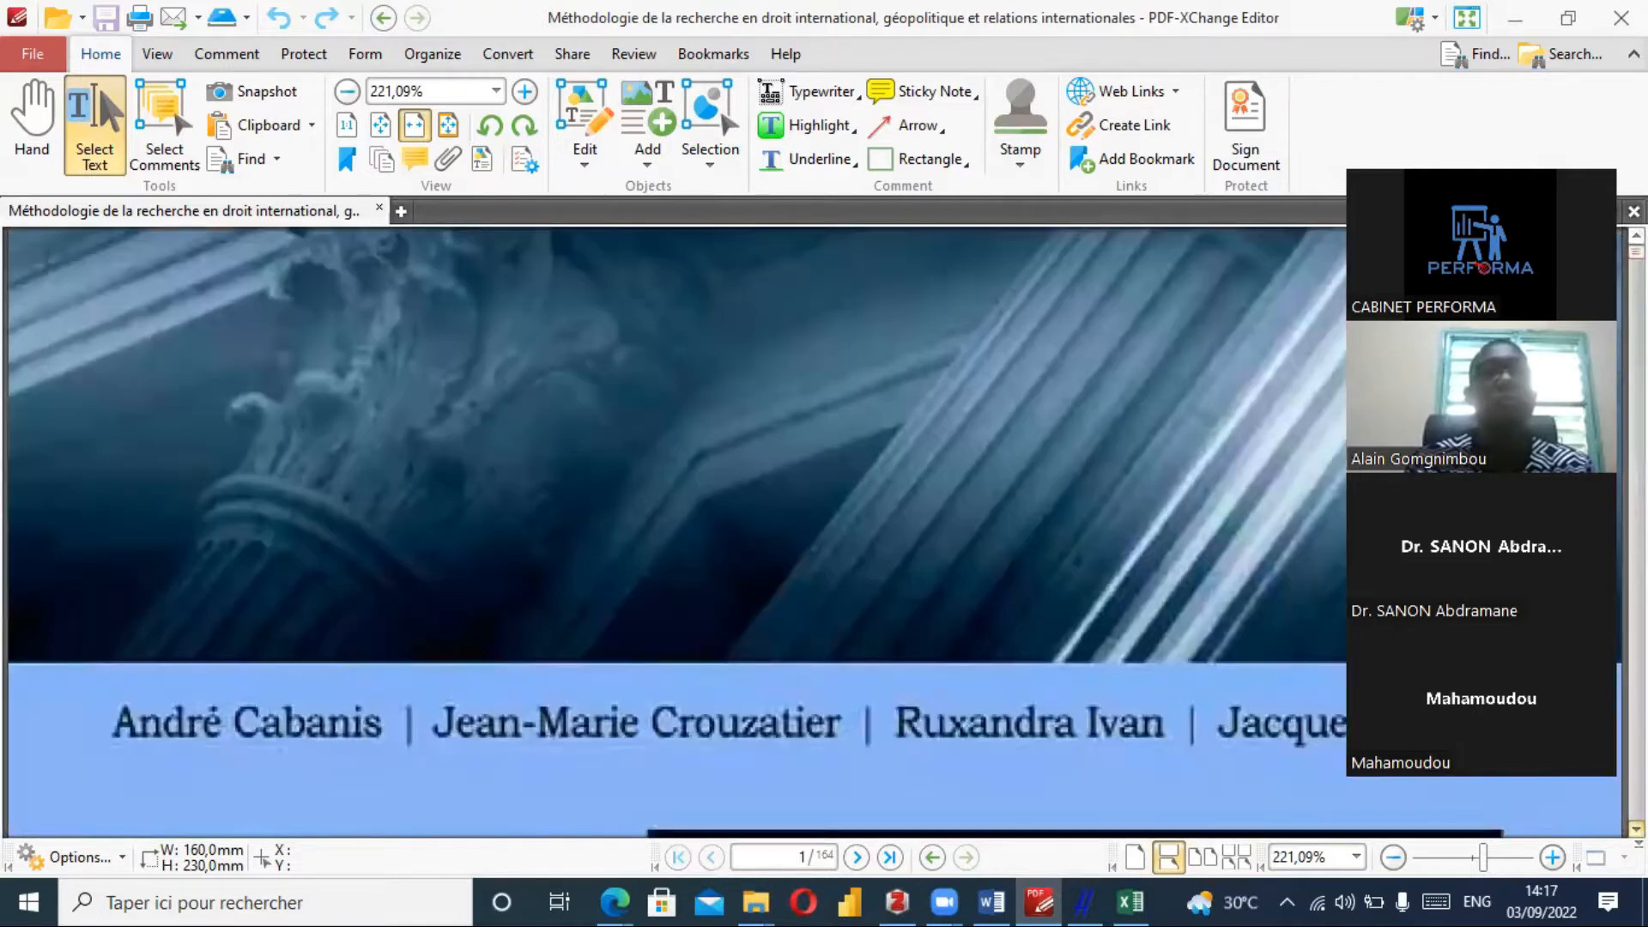
left_click(1636, 829)
left_click(1635, 829)
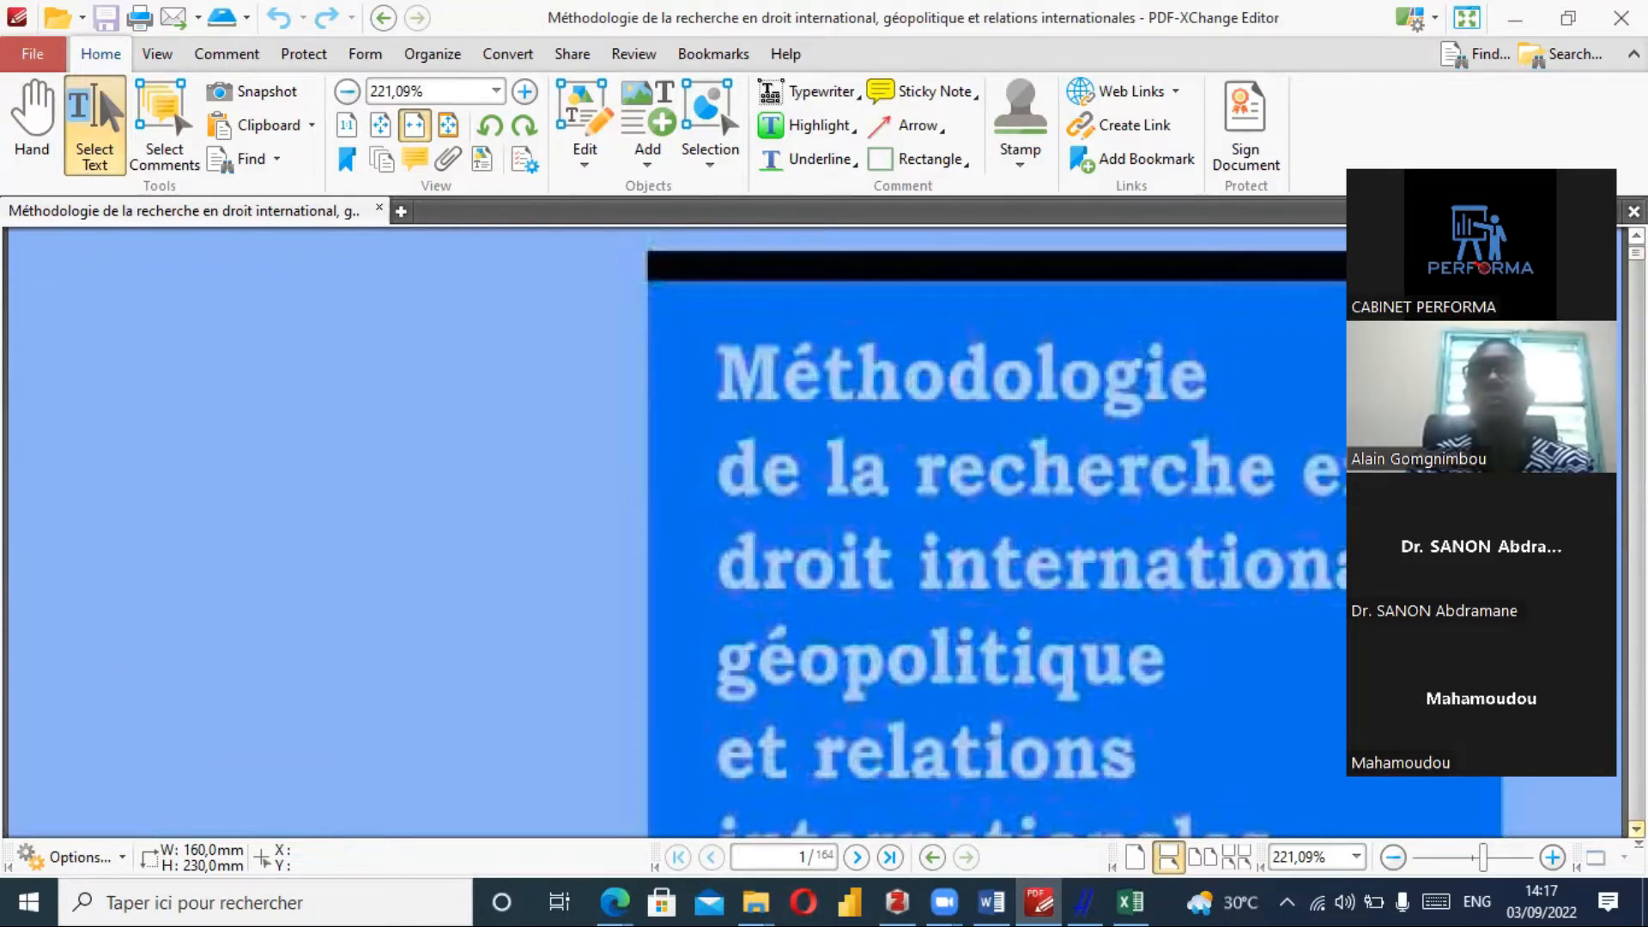
scroll(987, 532, "down", 5)
scroll(673, 532, "down", 4)
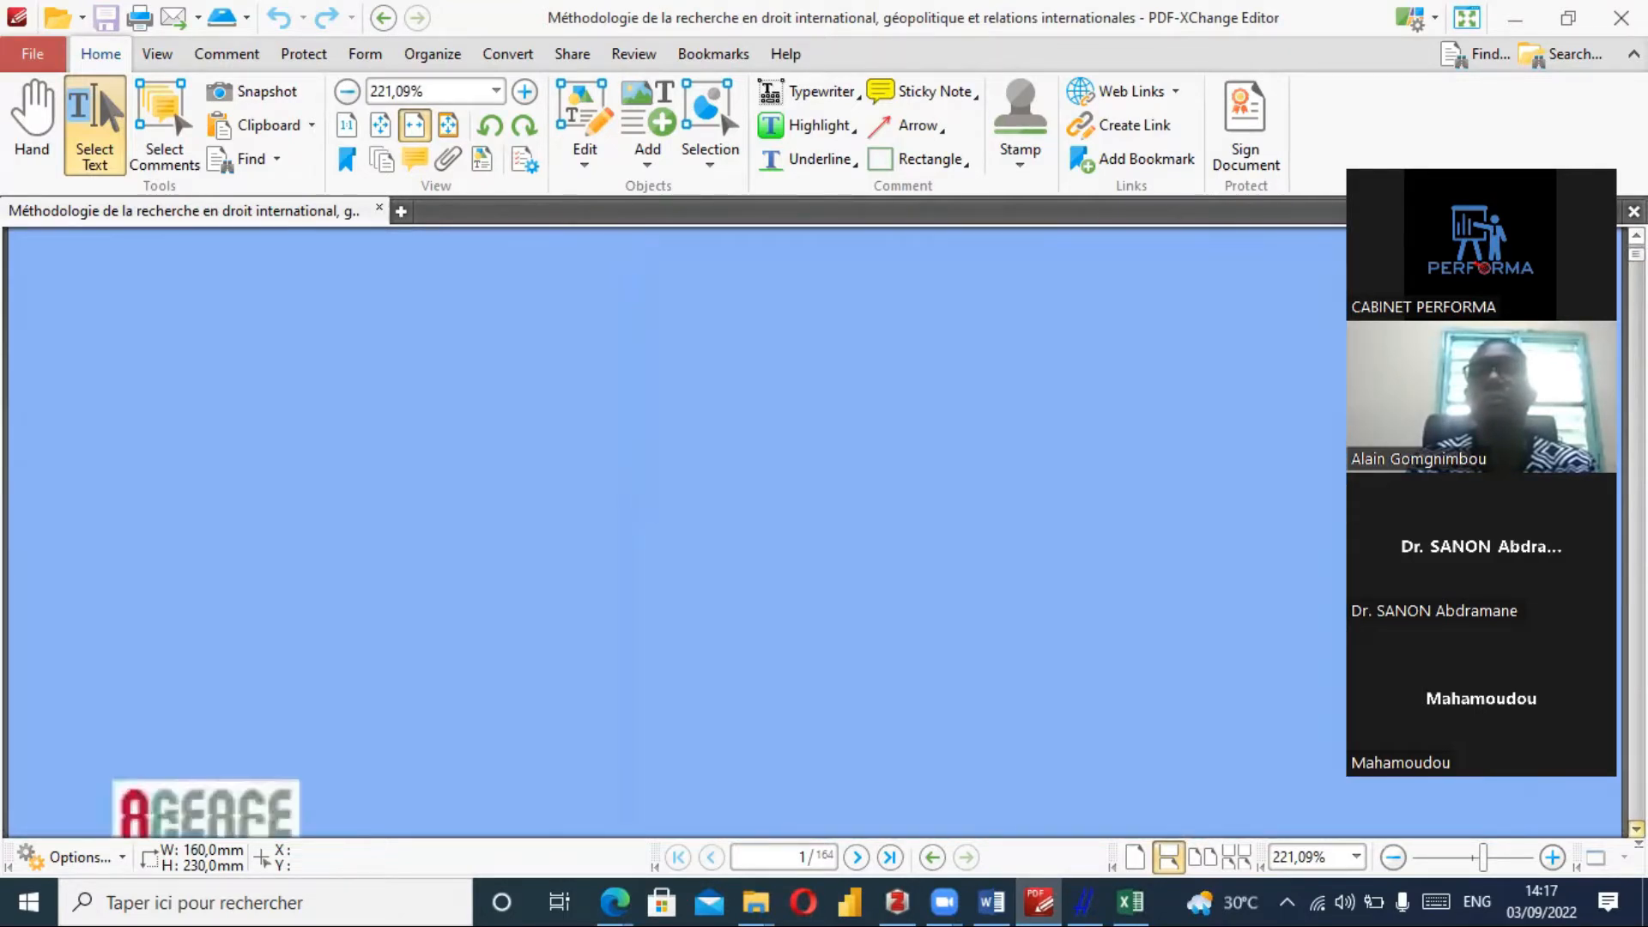
scroll(674, 532, "down", 5)
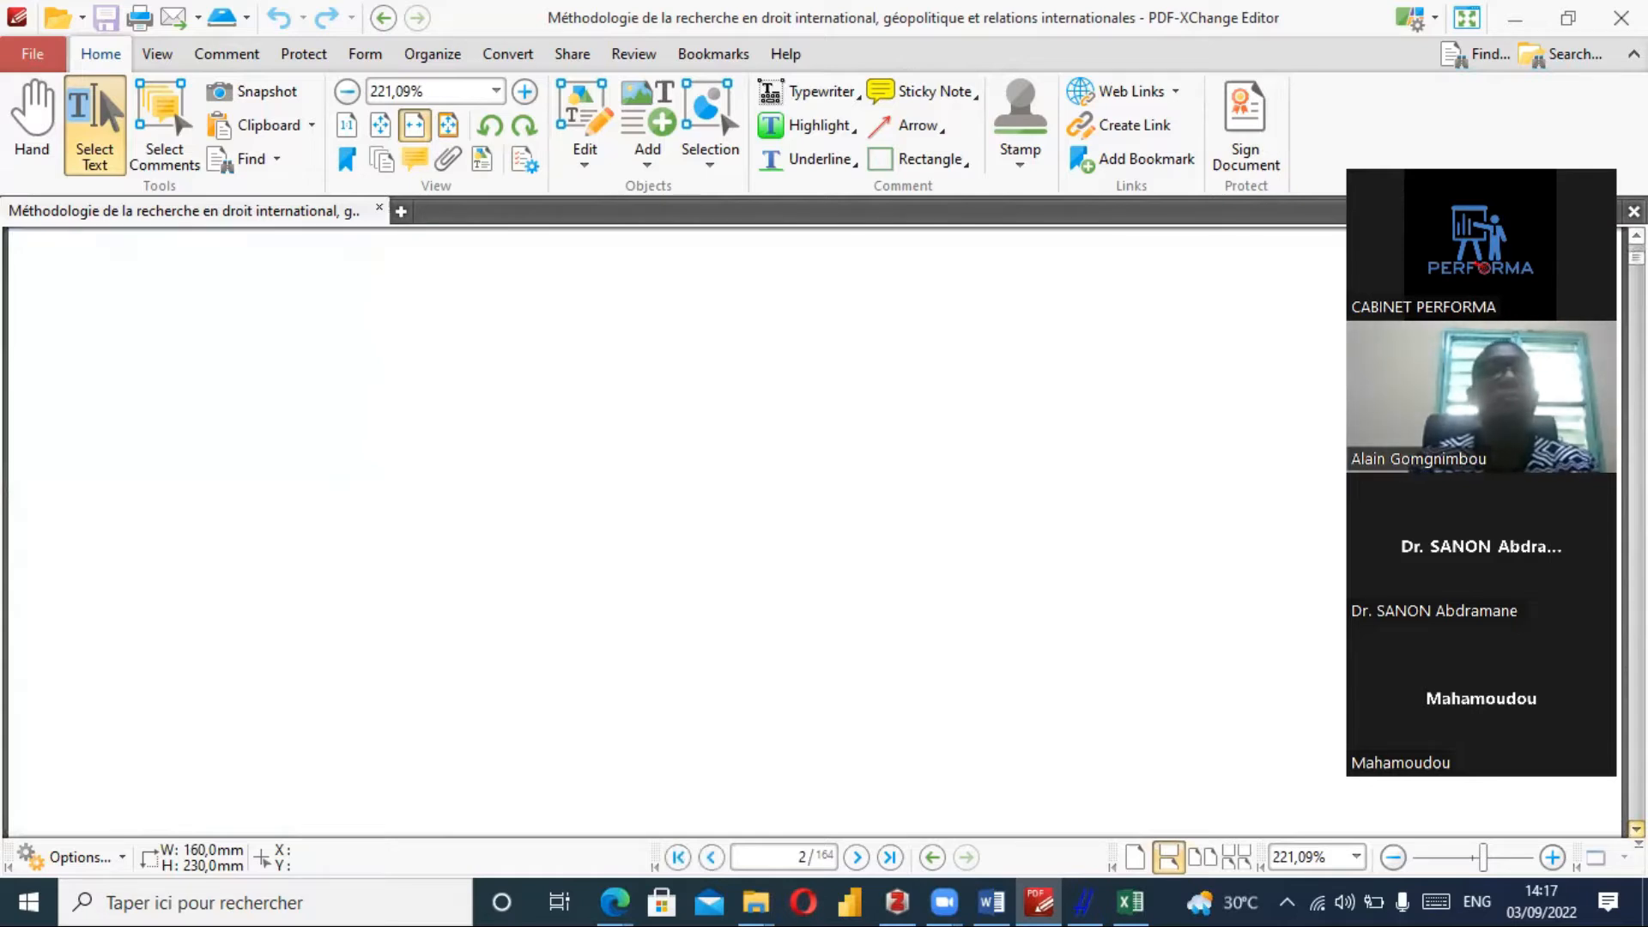
scroll(674, 532, "down", 5)
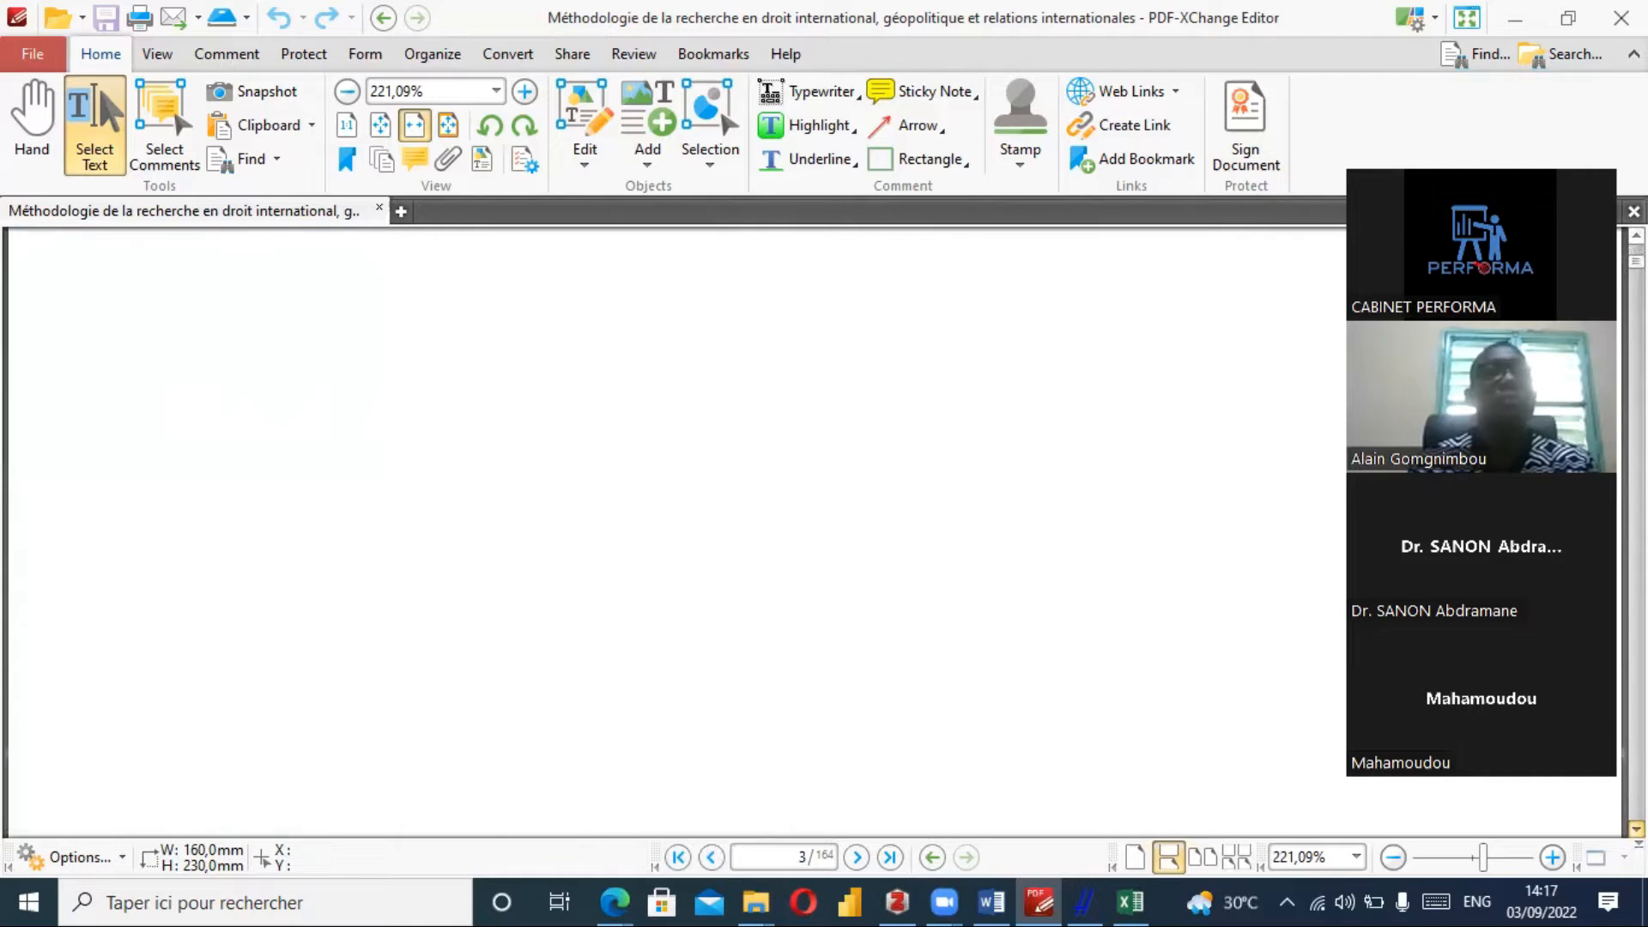
scroll(673, 532, "down", 5)
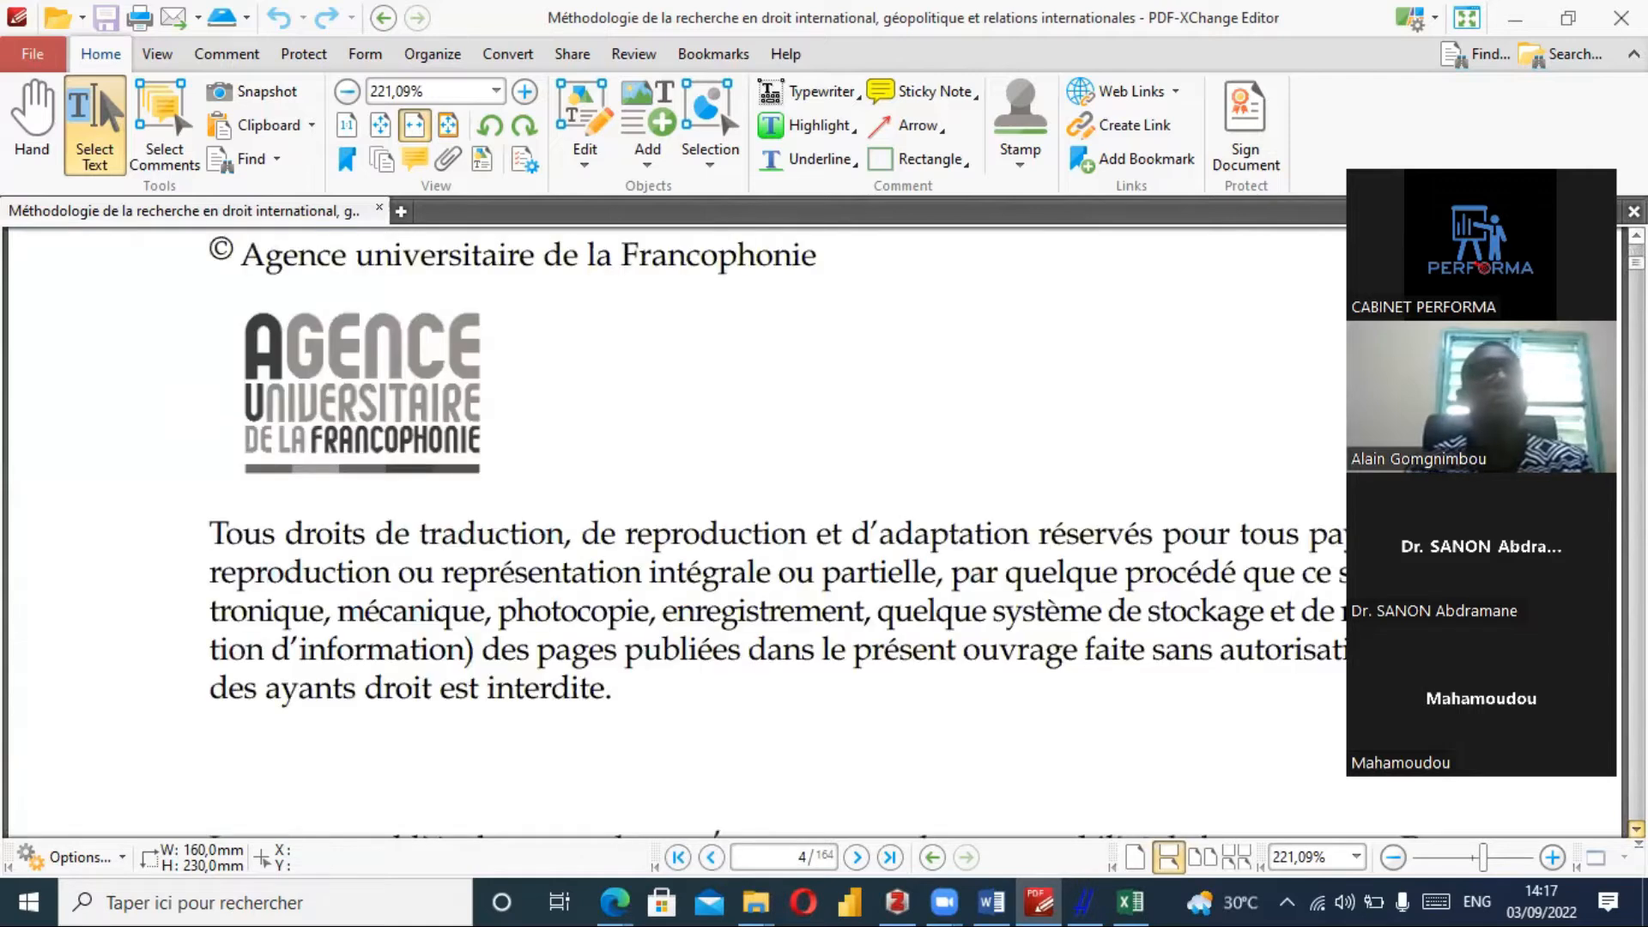
scroll(674, 532, "down", 8)
scroll(674, 532, "down", 1)
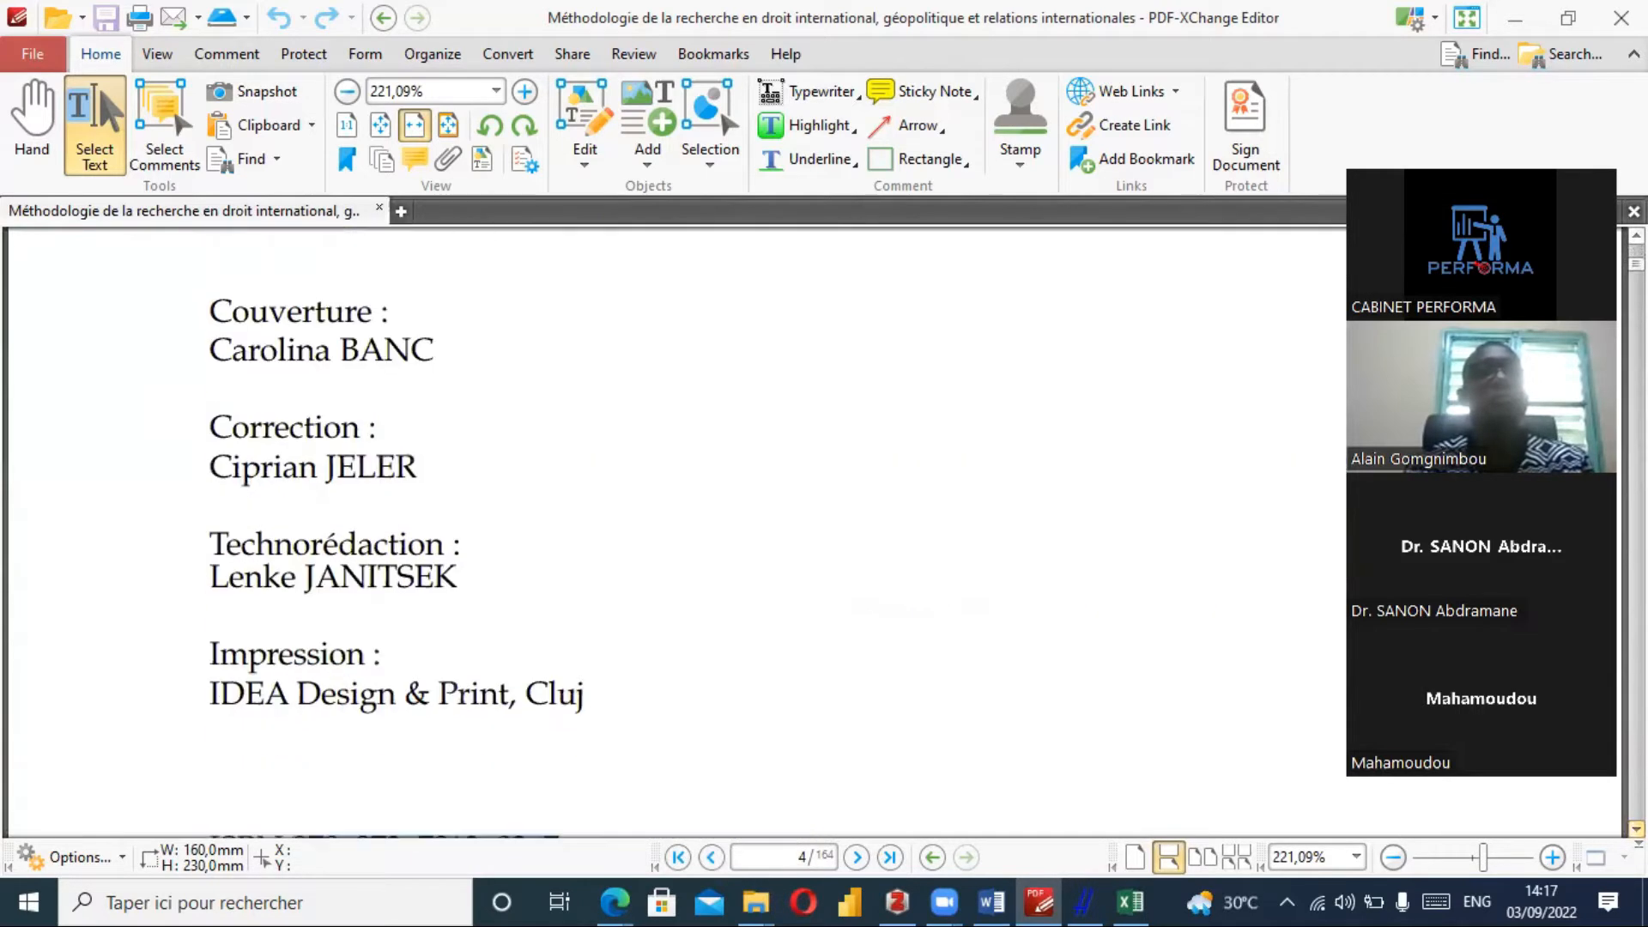
scroll(732, 761, "down", 8)
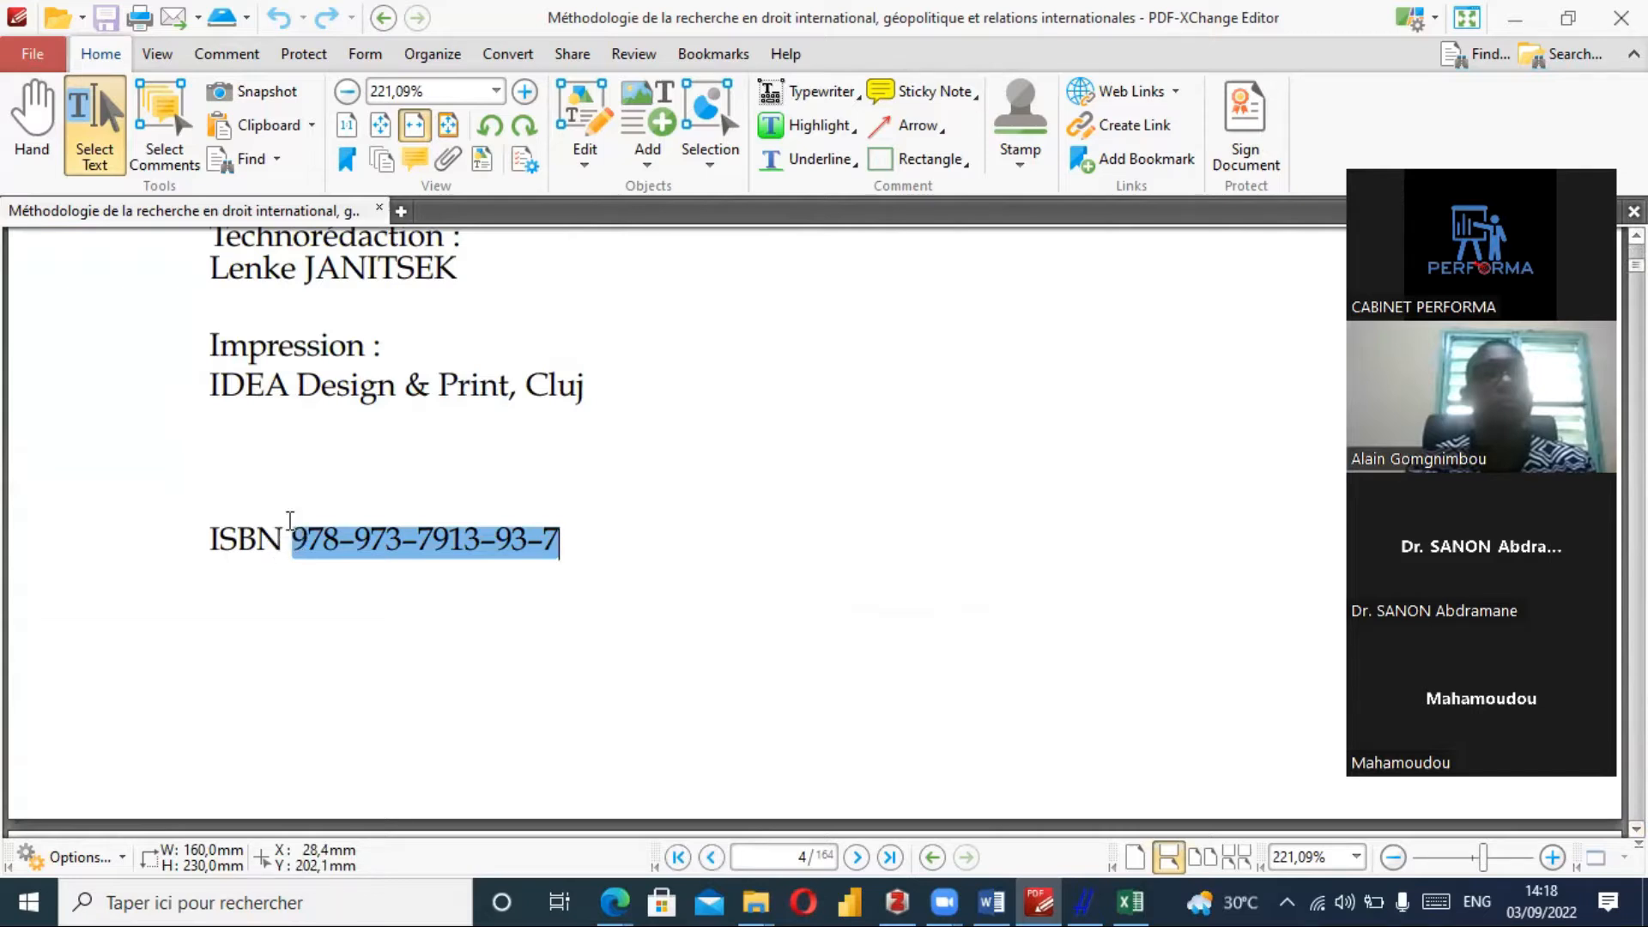
left_click(287, 513)
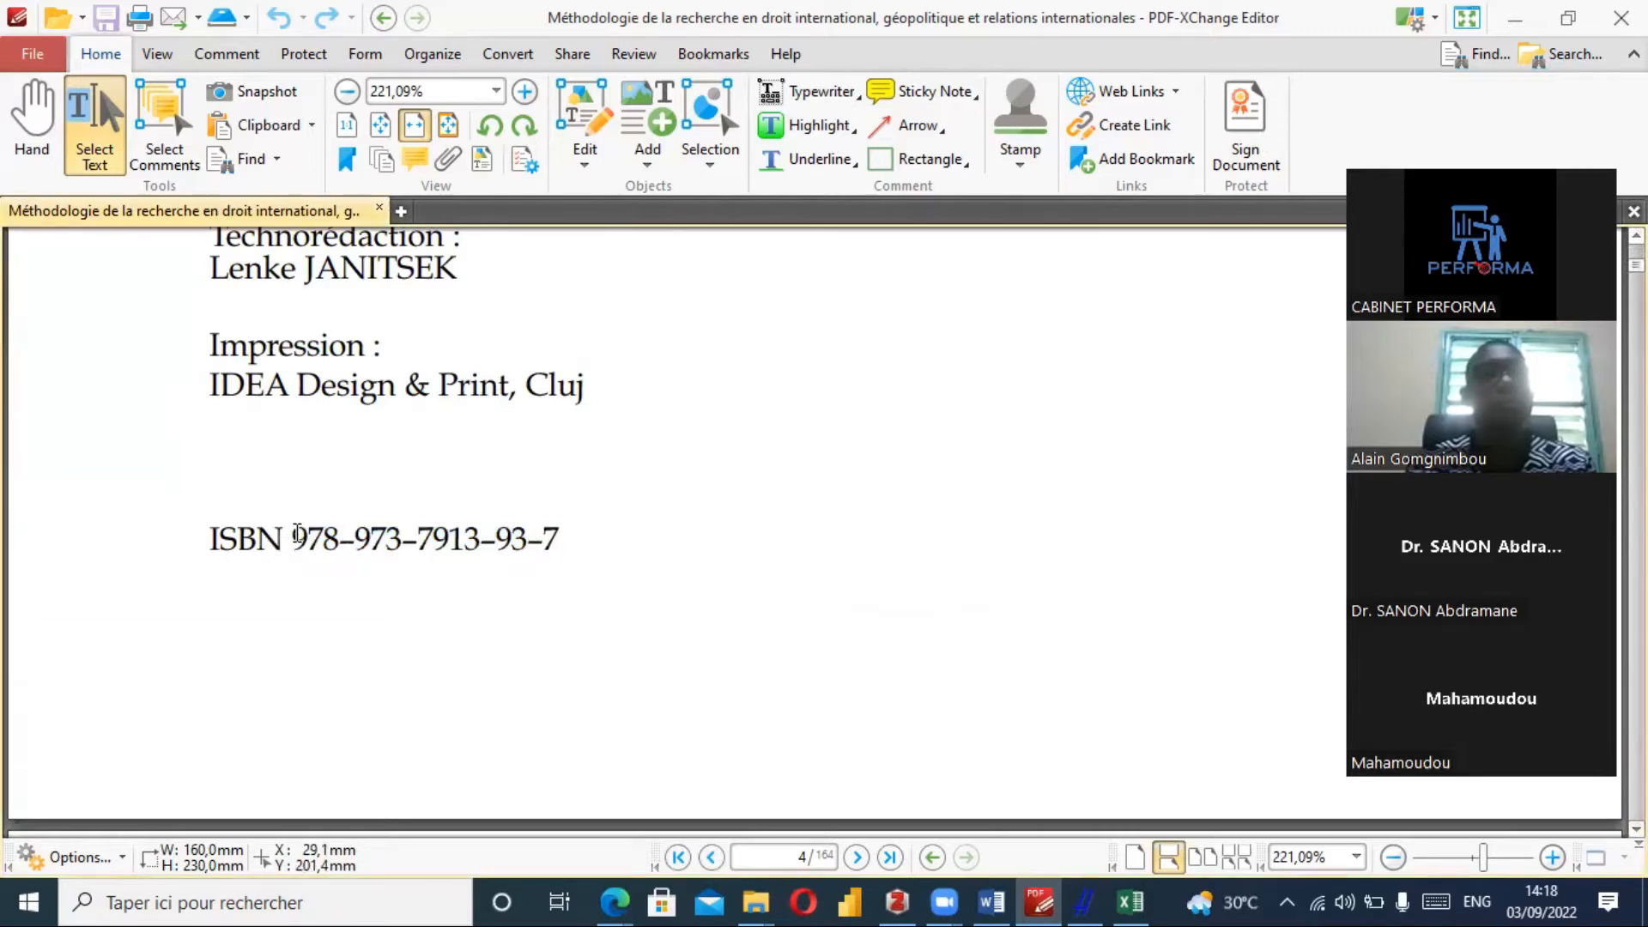
left_click_drag(291, 539, 566, 539)
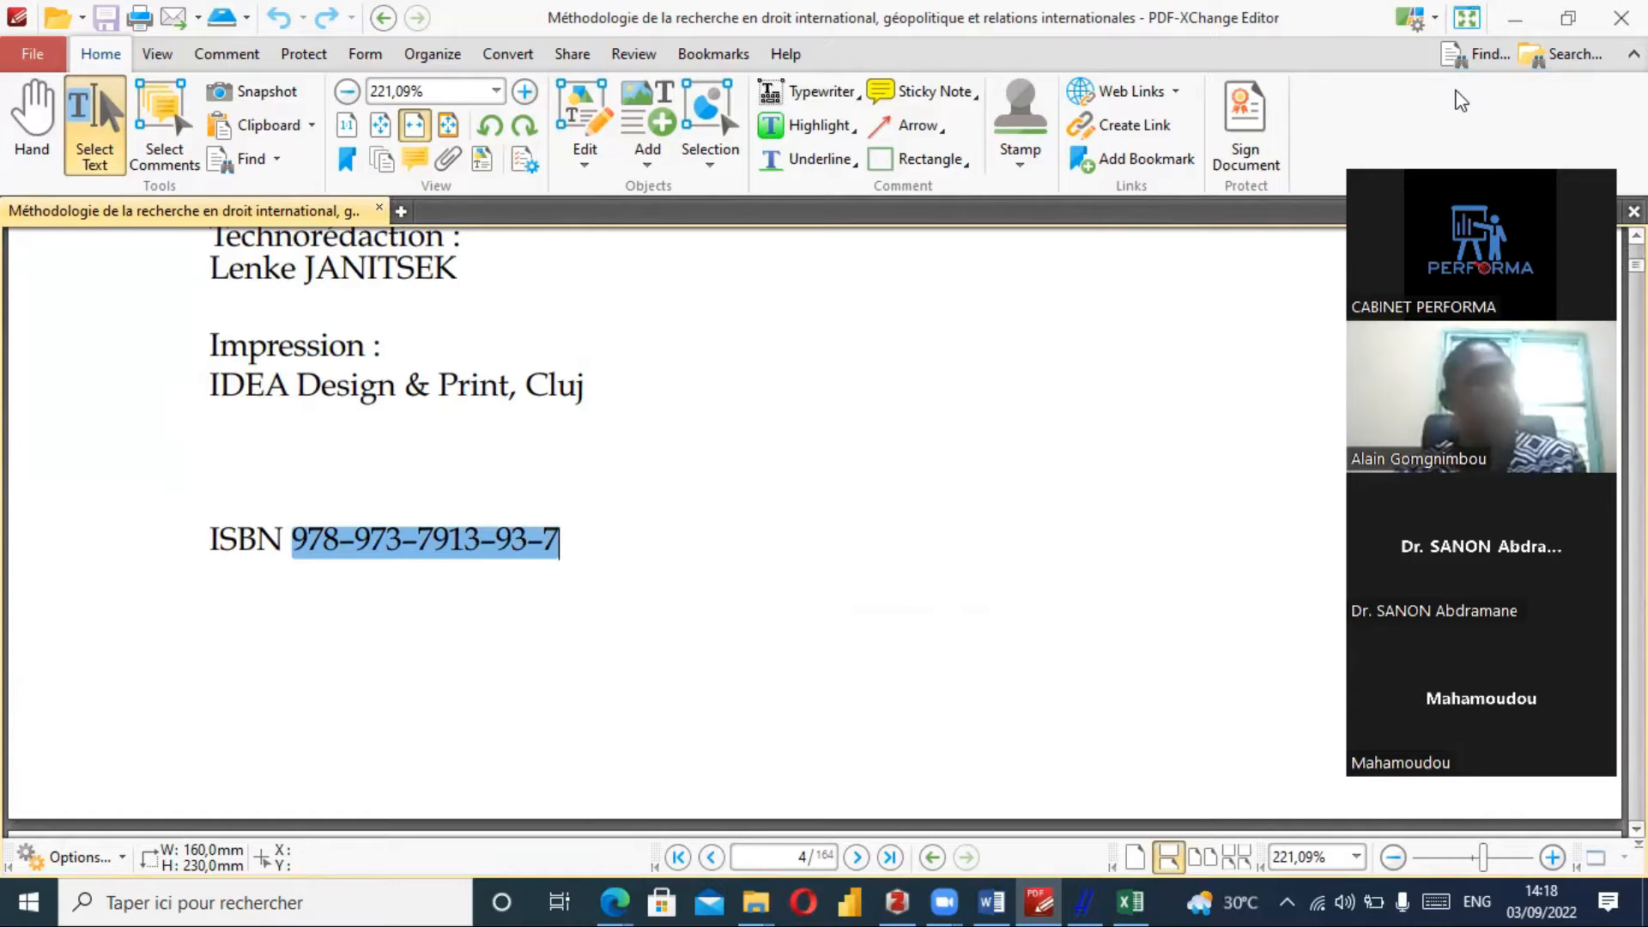
left_click(897, 901)
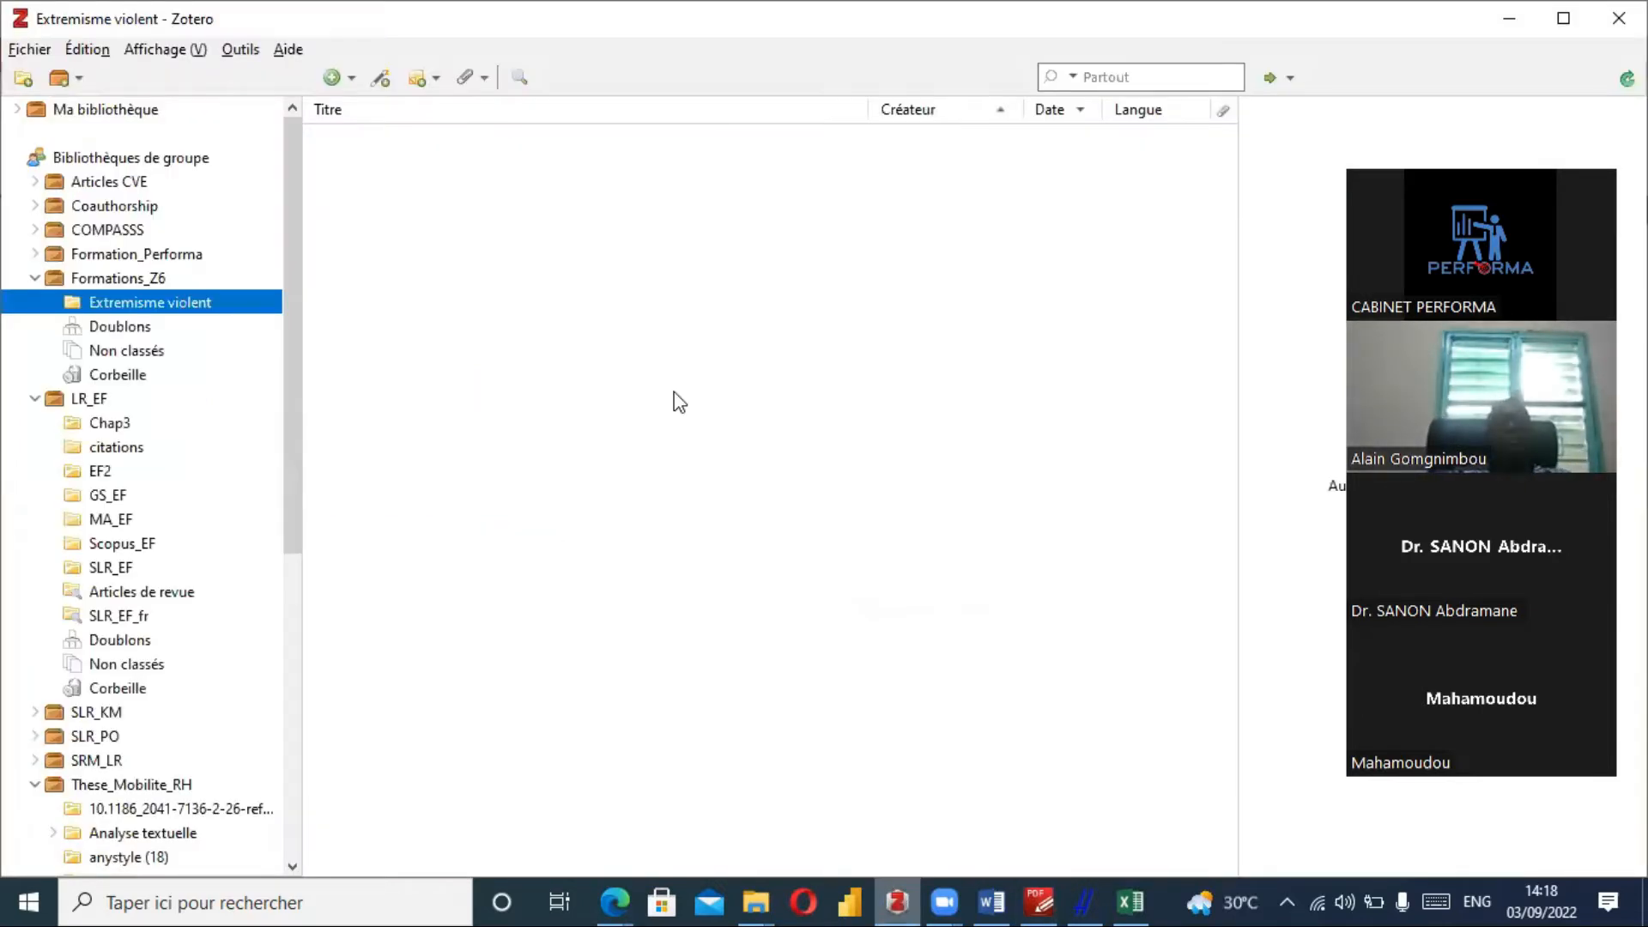
left_click(381, 79)
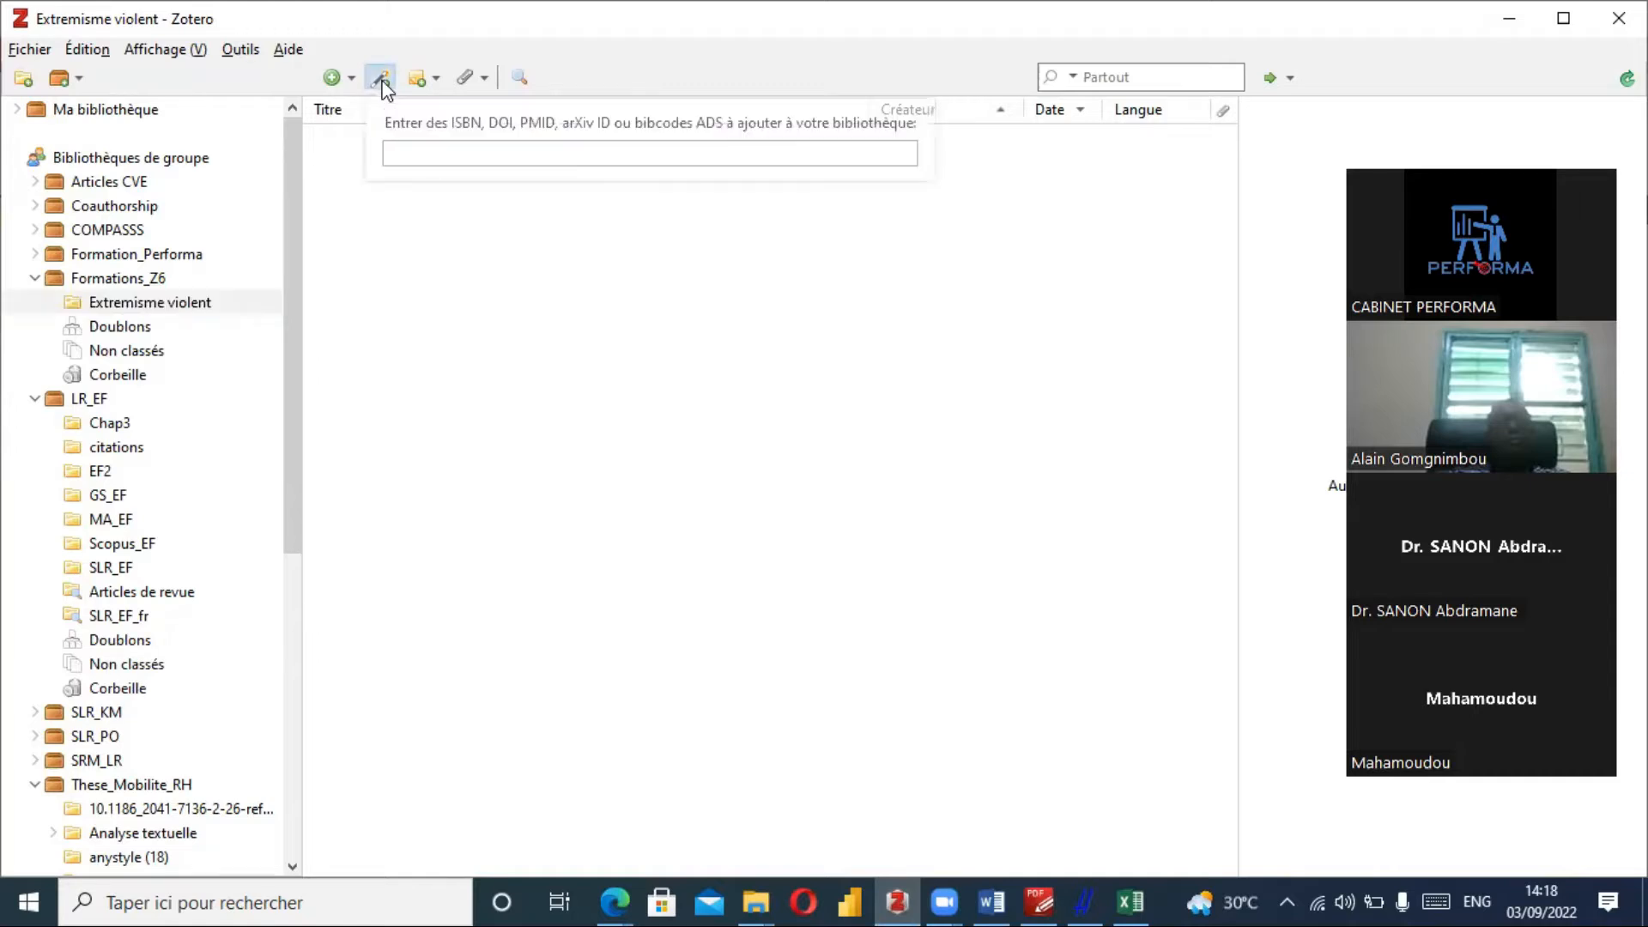
key("ctrl+v")
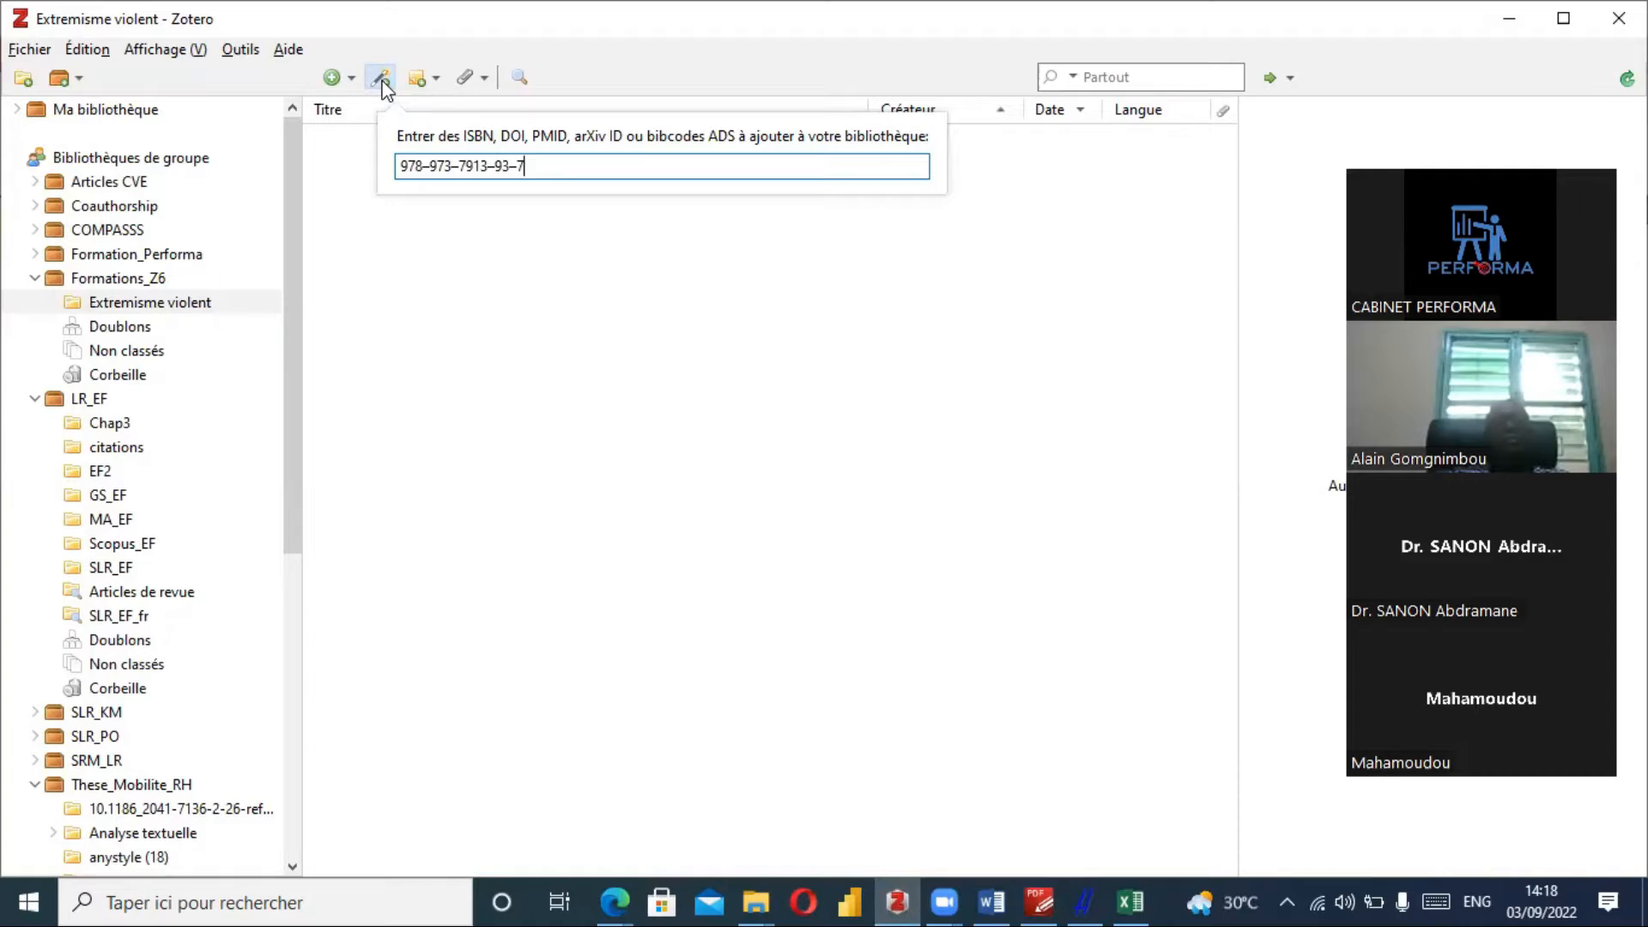
key("Return")
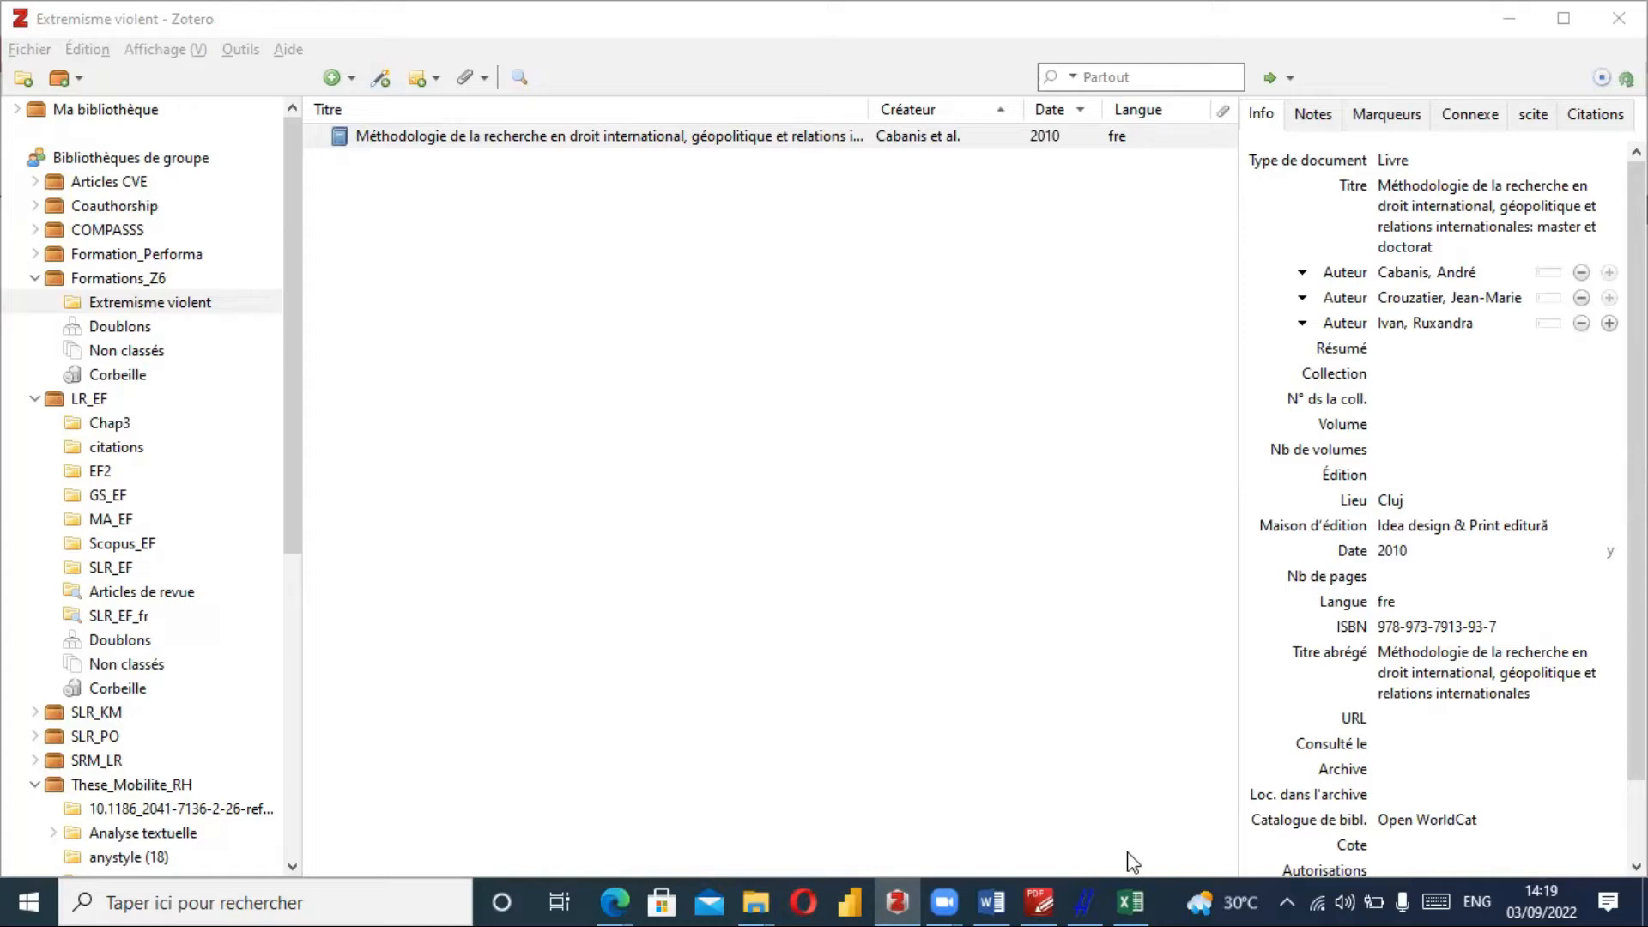
left_click(1383, 227)
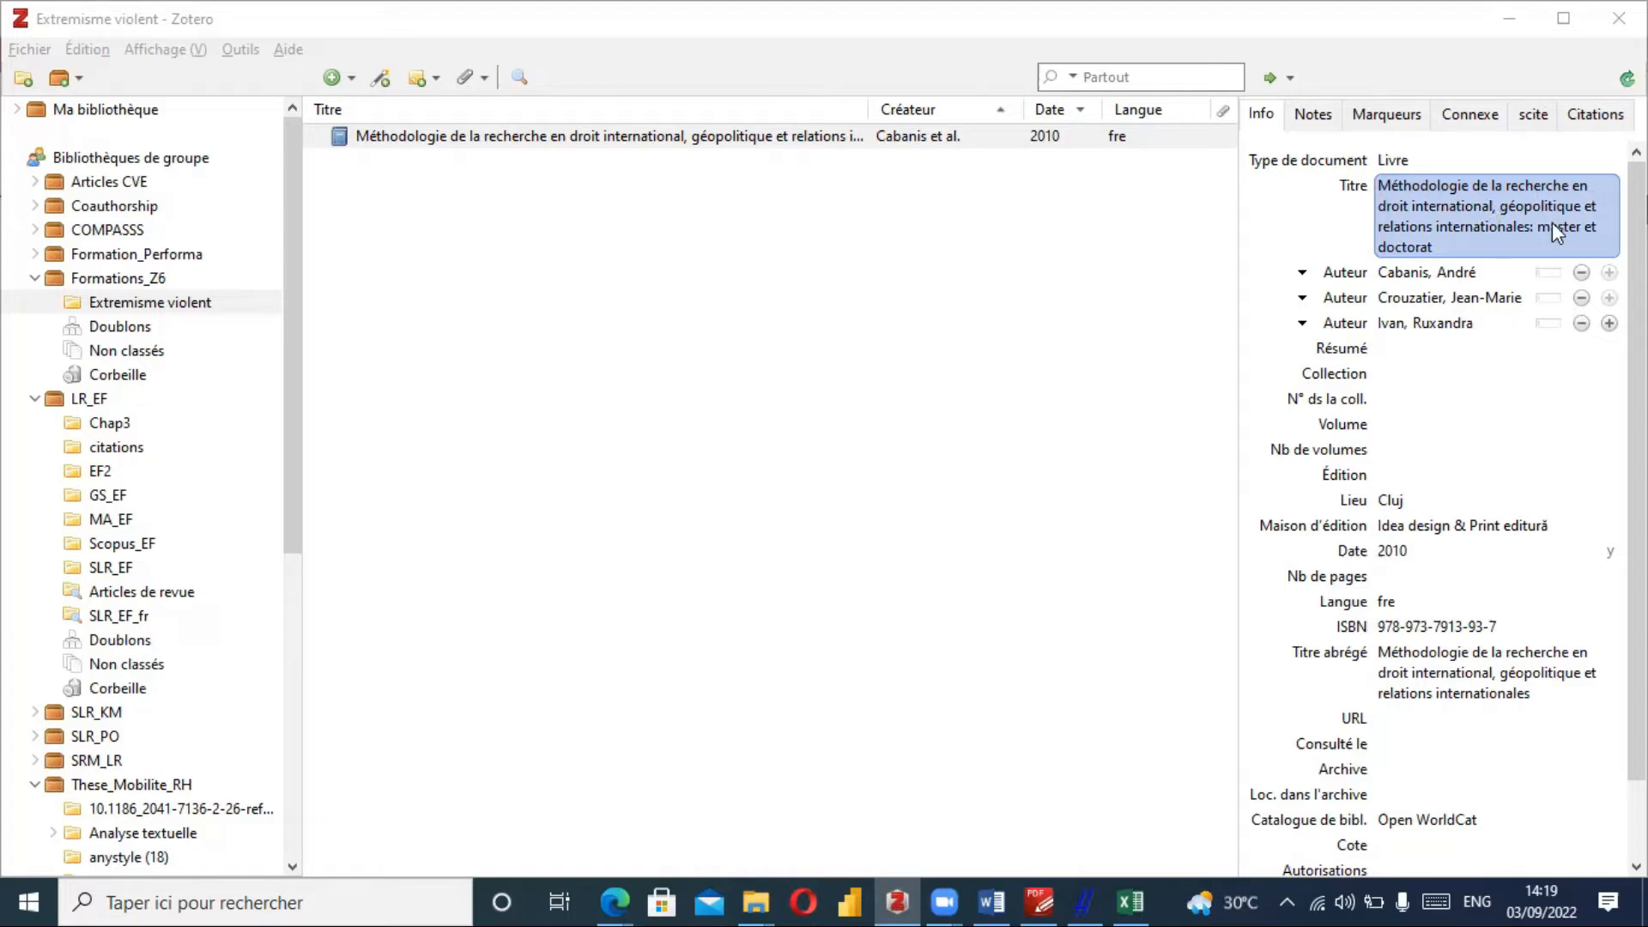
key("Tab")
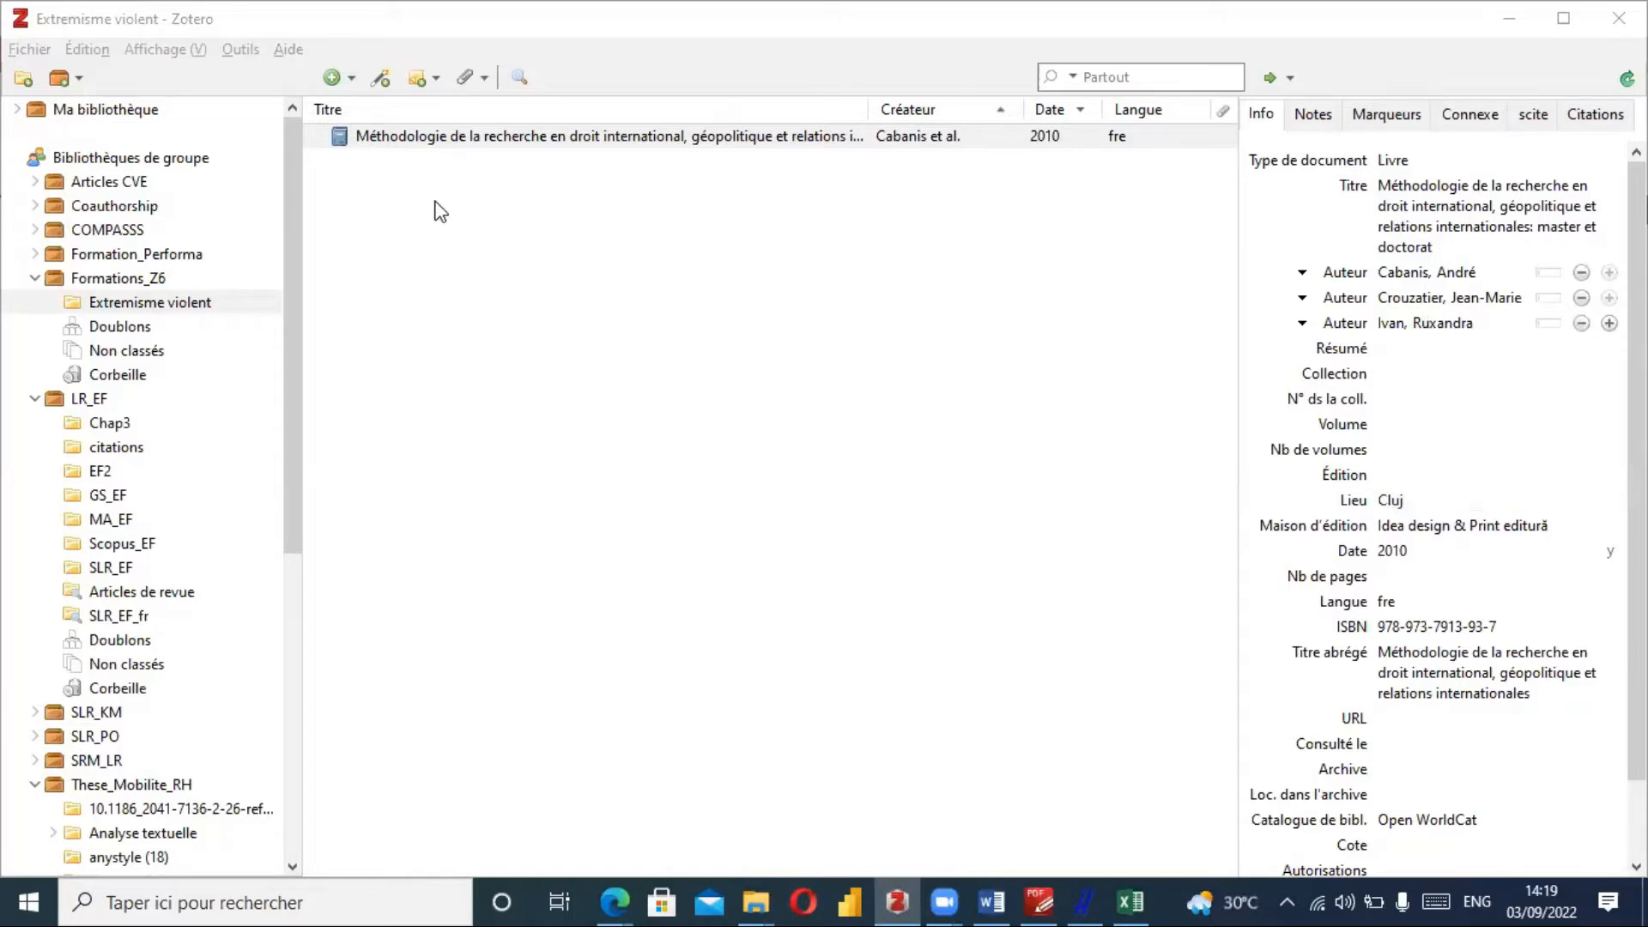
Add a blank Article de journal entry to the Extremisme violent collection.
left_click(350, 80)
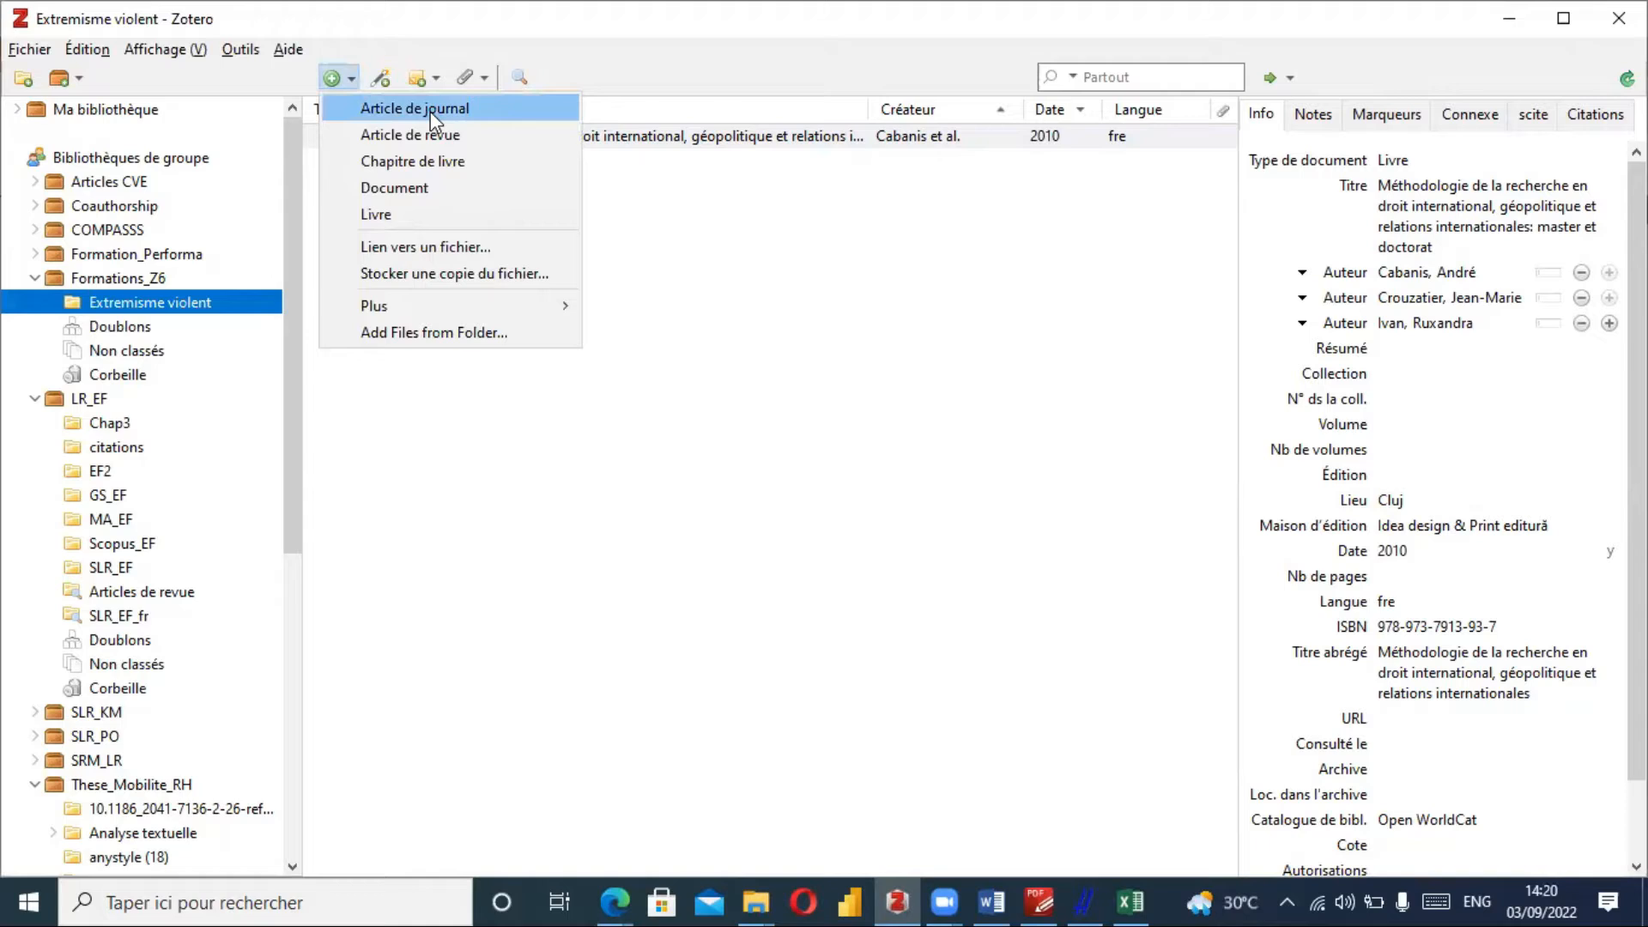
key("Escape")
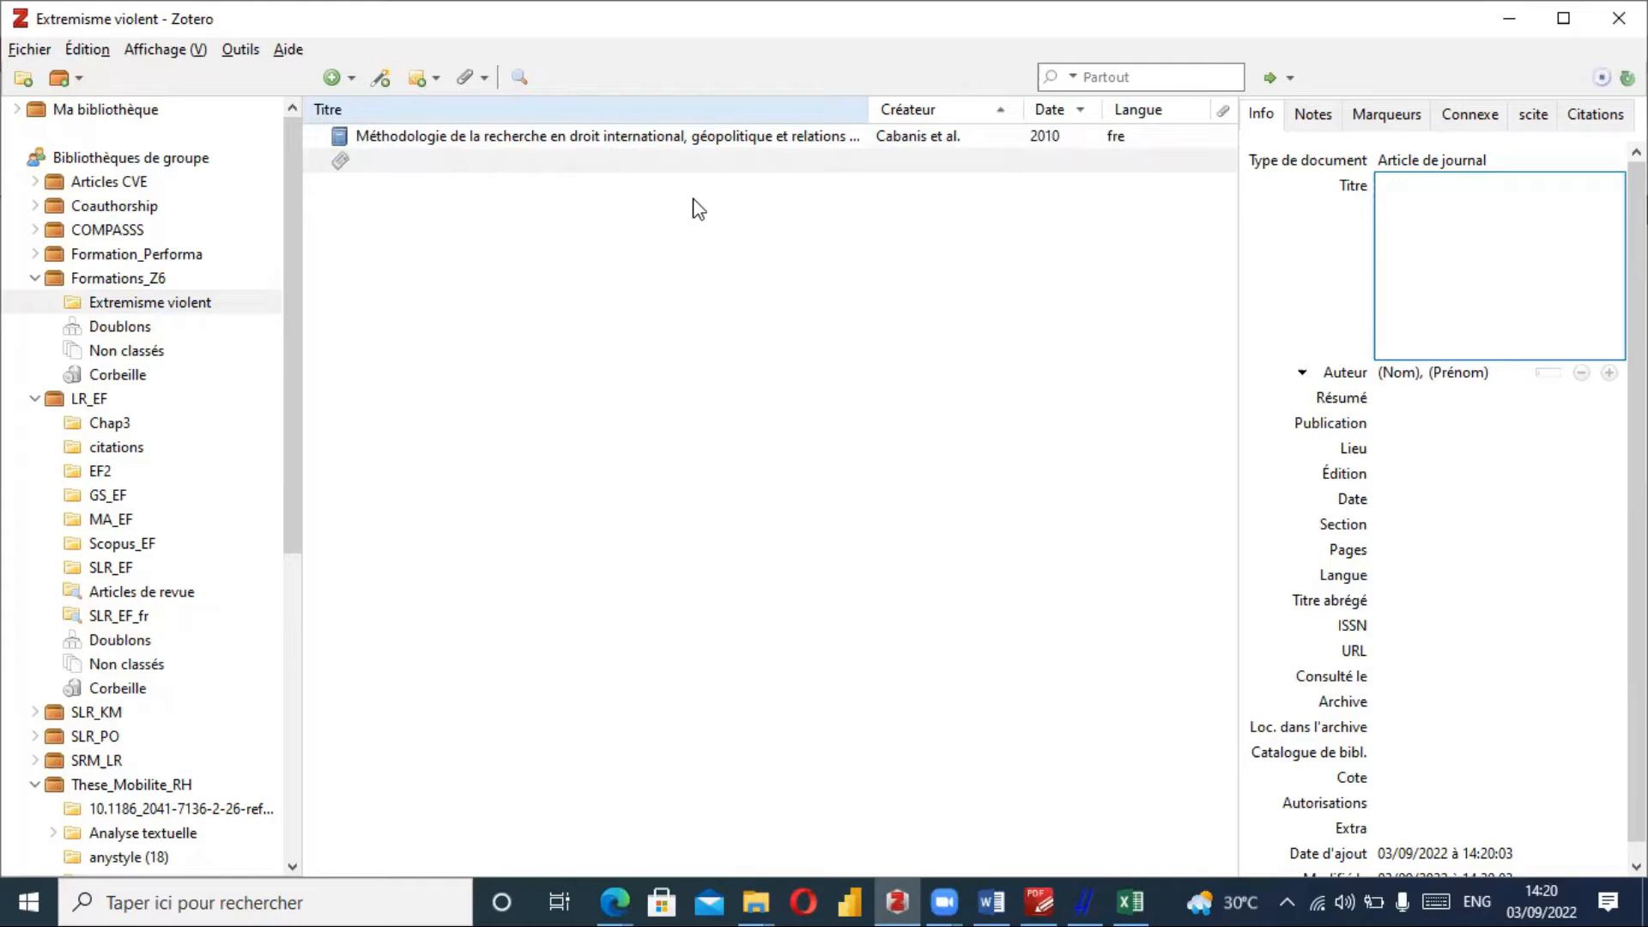
Move the blank Article de journal entry in the Extremisme violent collection to the trash.
left_click(767, 167)
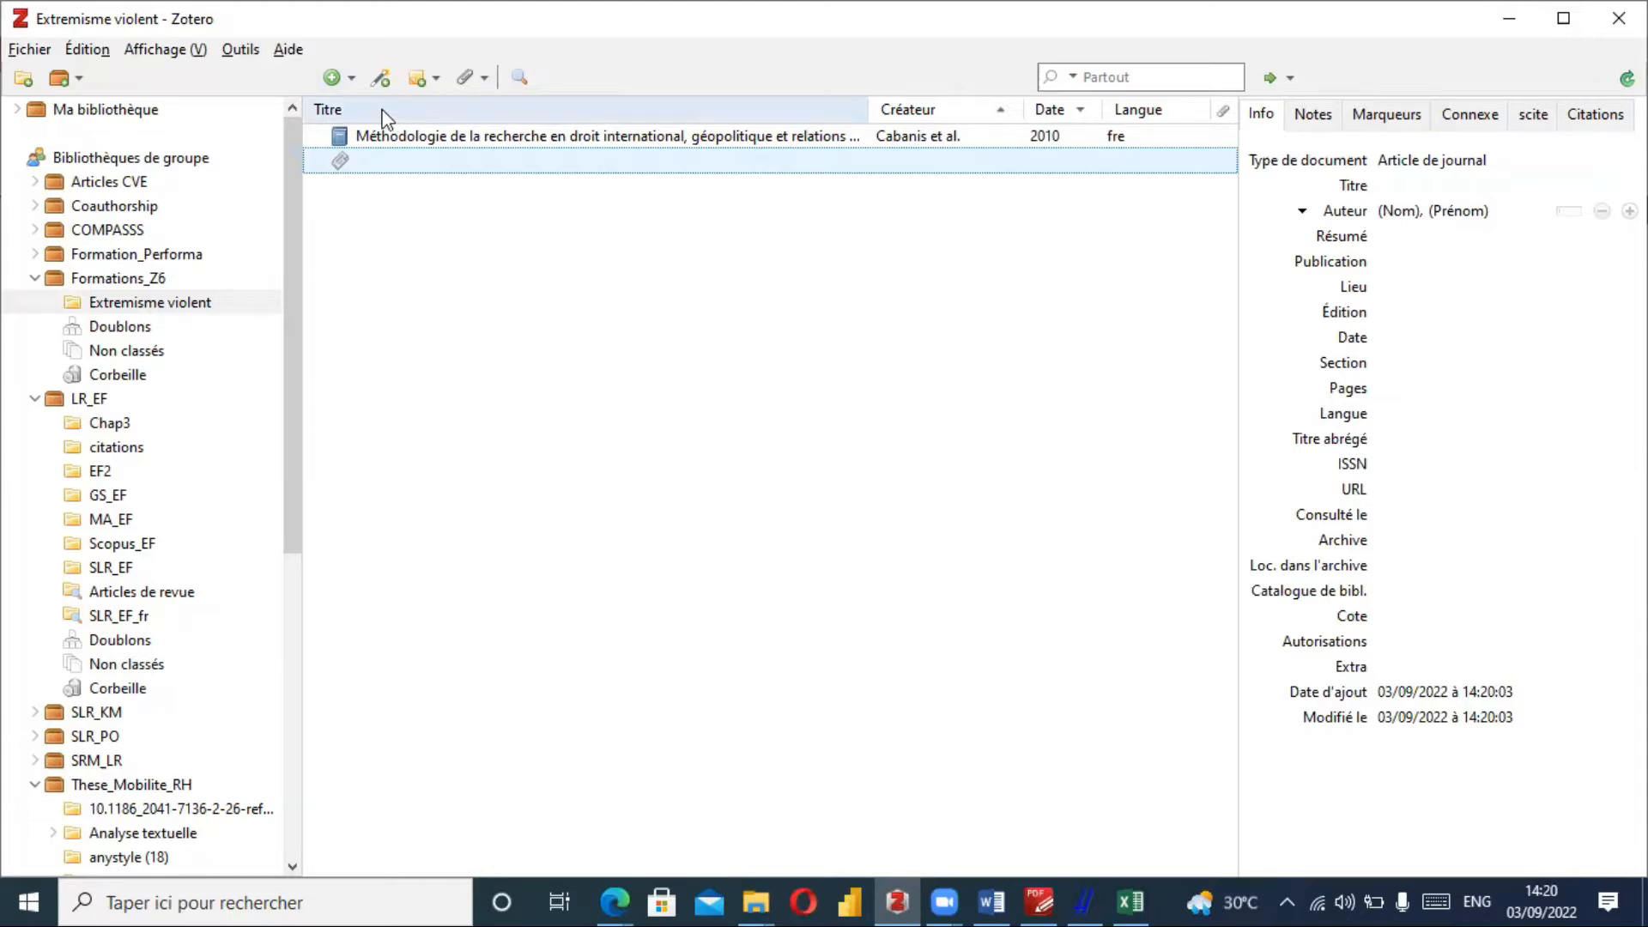
right_click(606, 171)
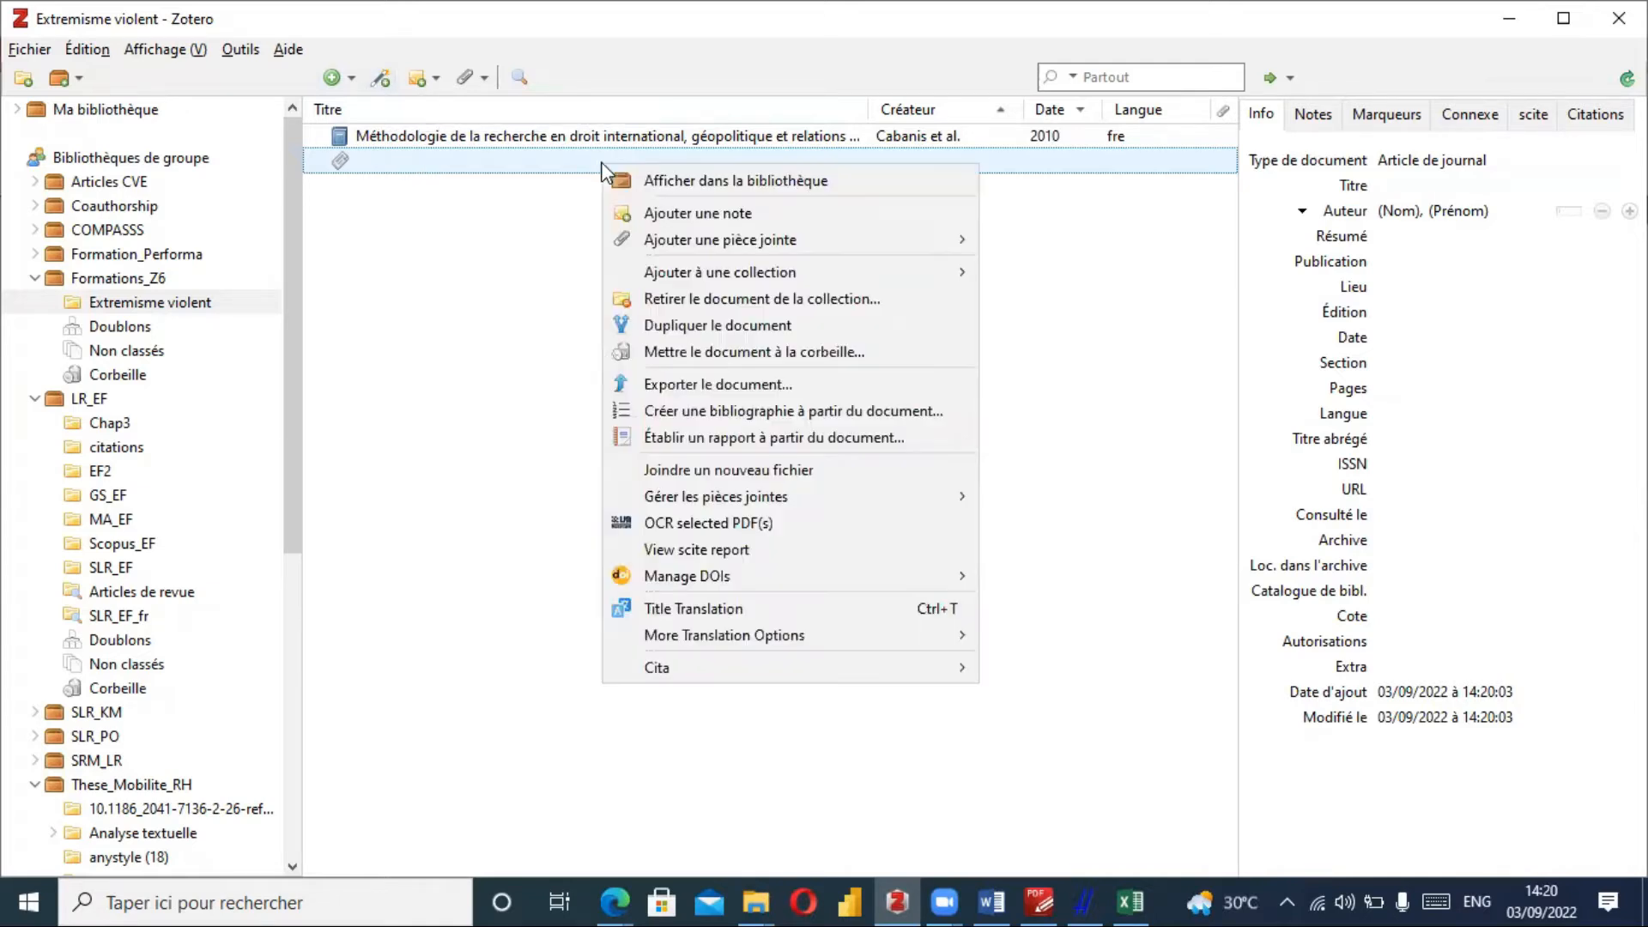
left_click(780, 352)
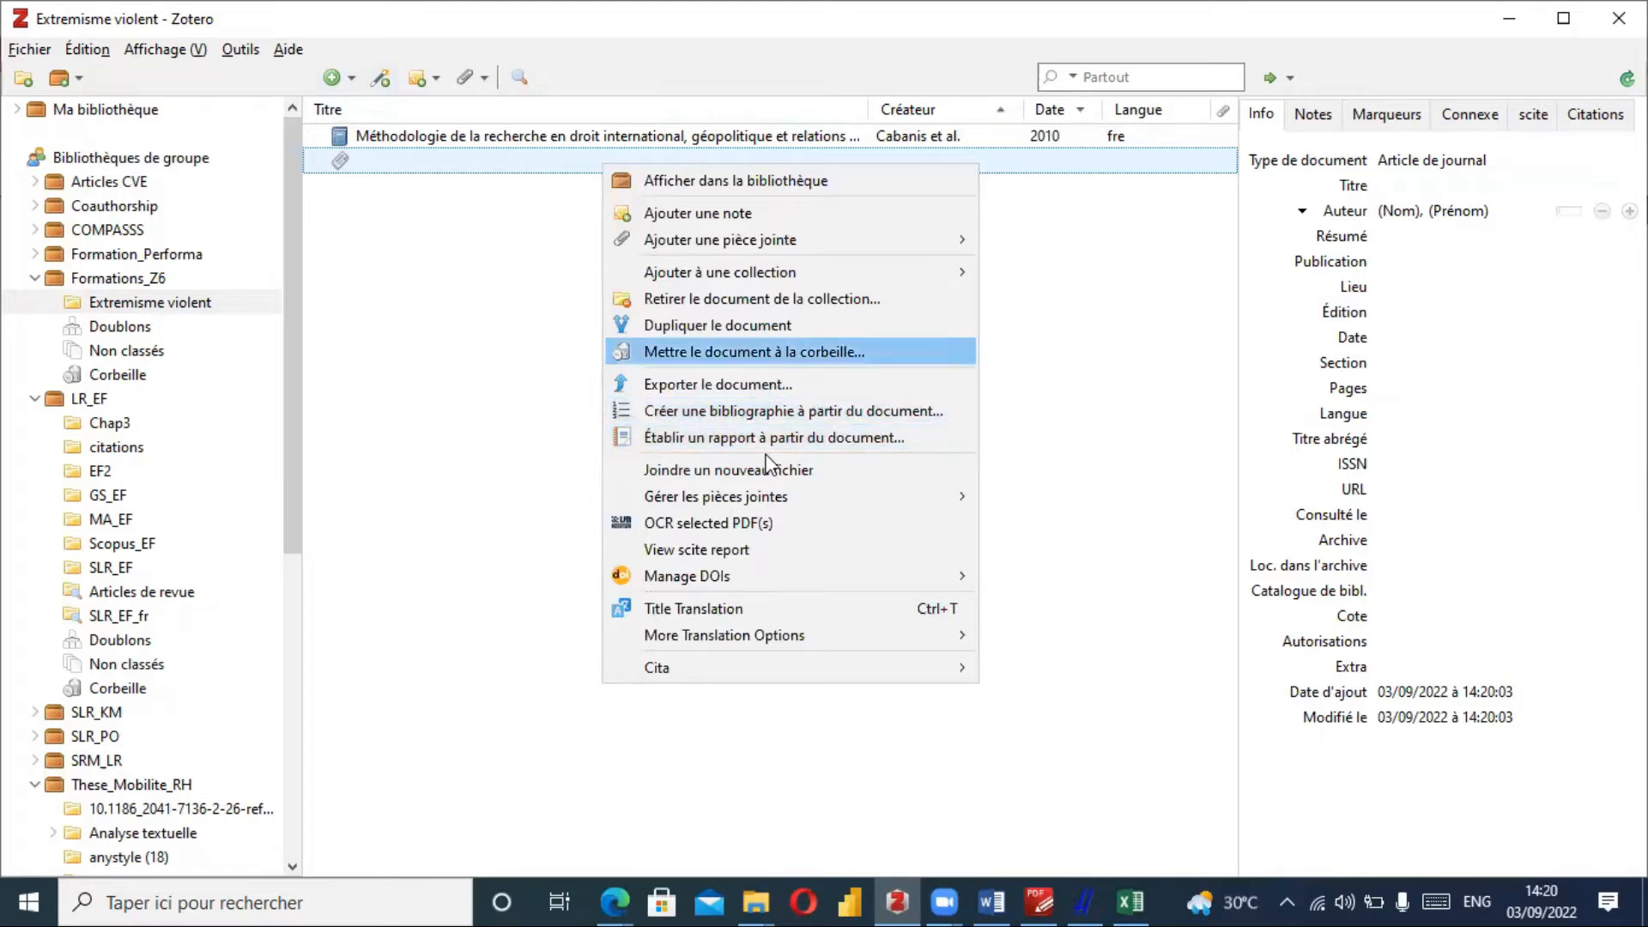
left_click(770, 481)
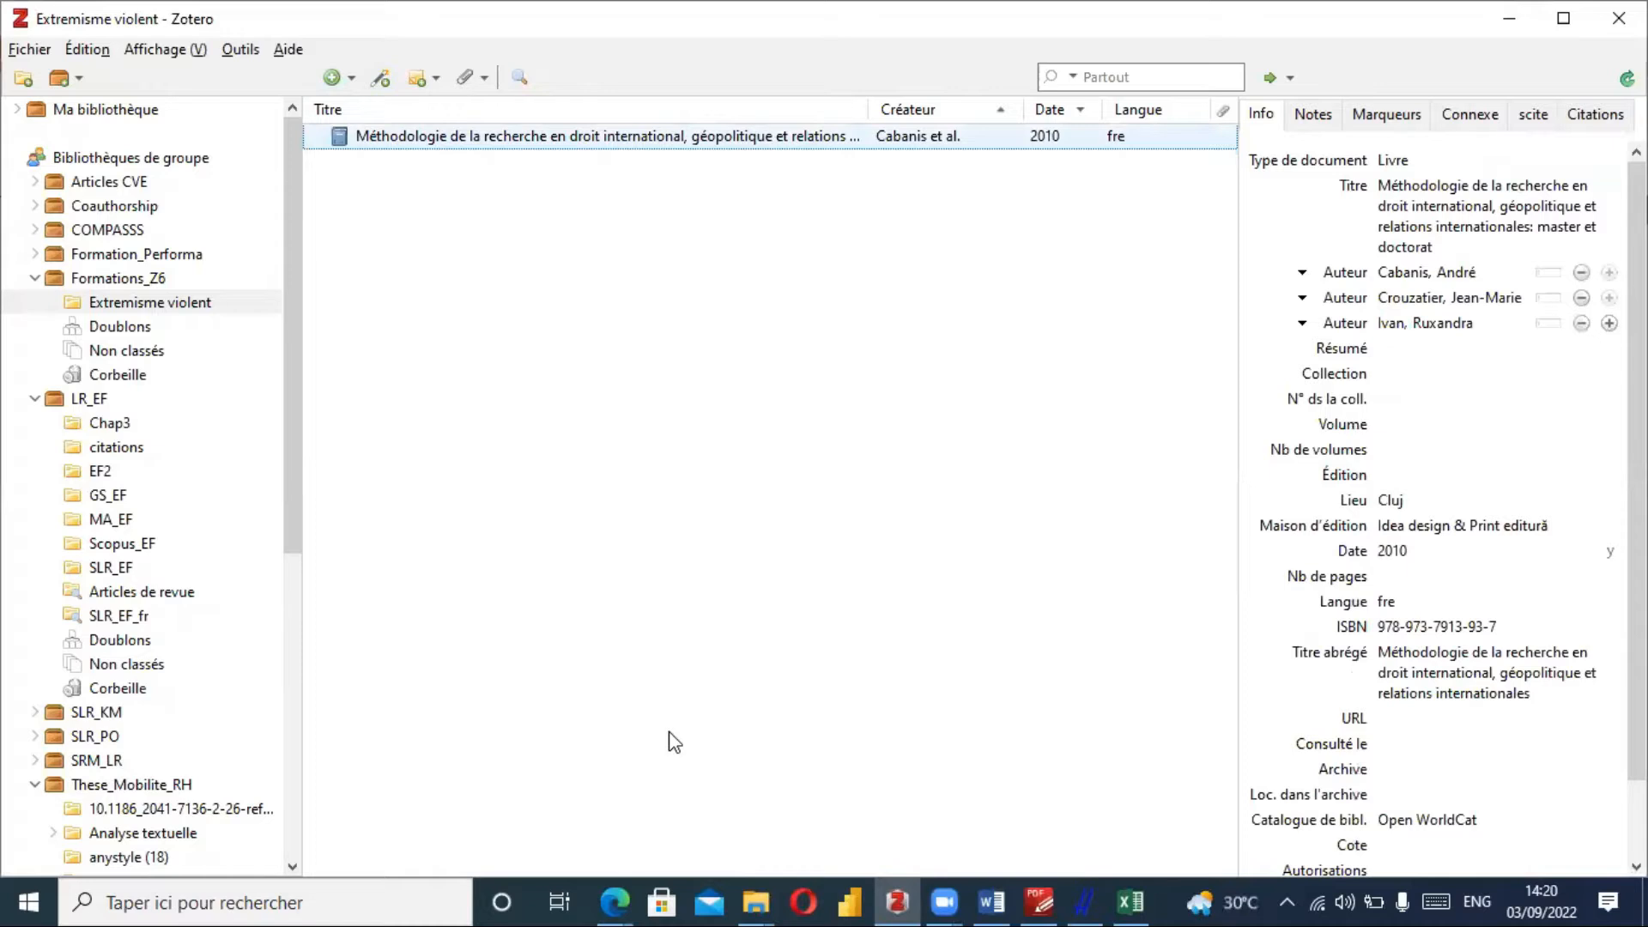
Switch to Google Scholar in Microsoft Edge and search for "Extremisme violent" causes.
mouse_move(613, 901)
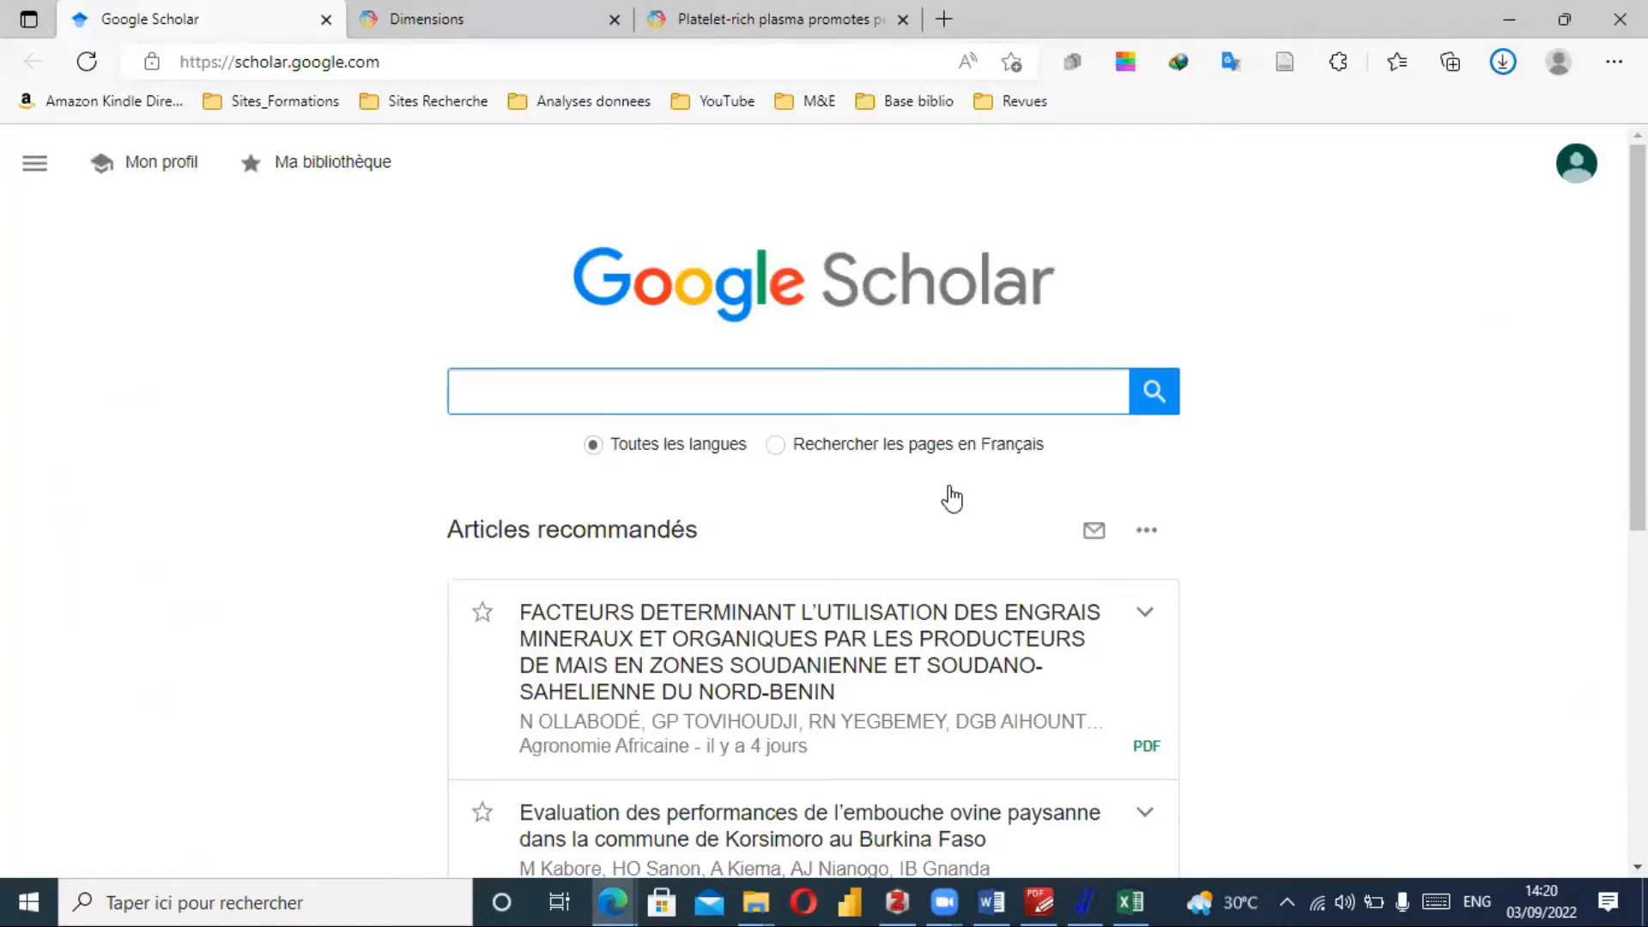
type("extr")
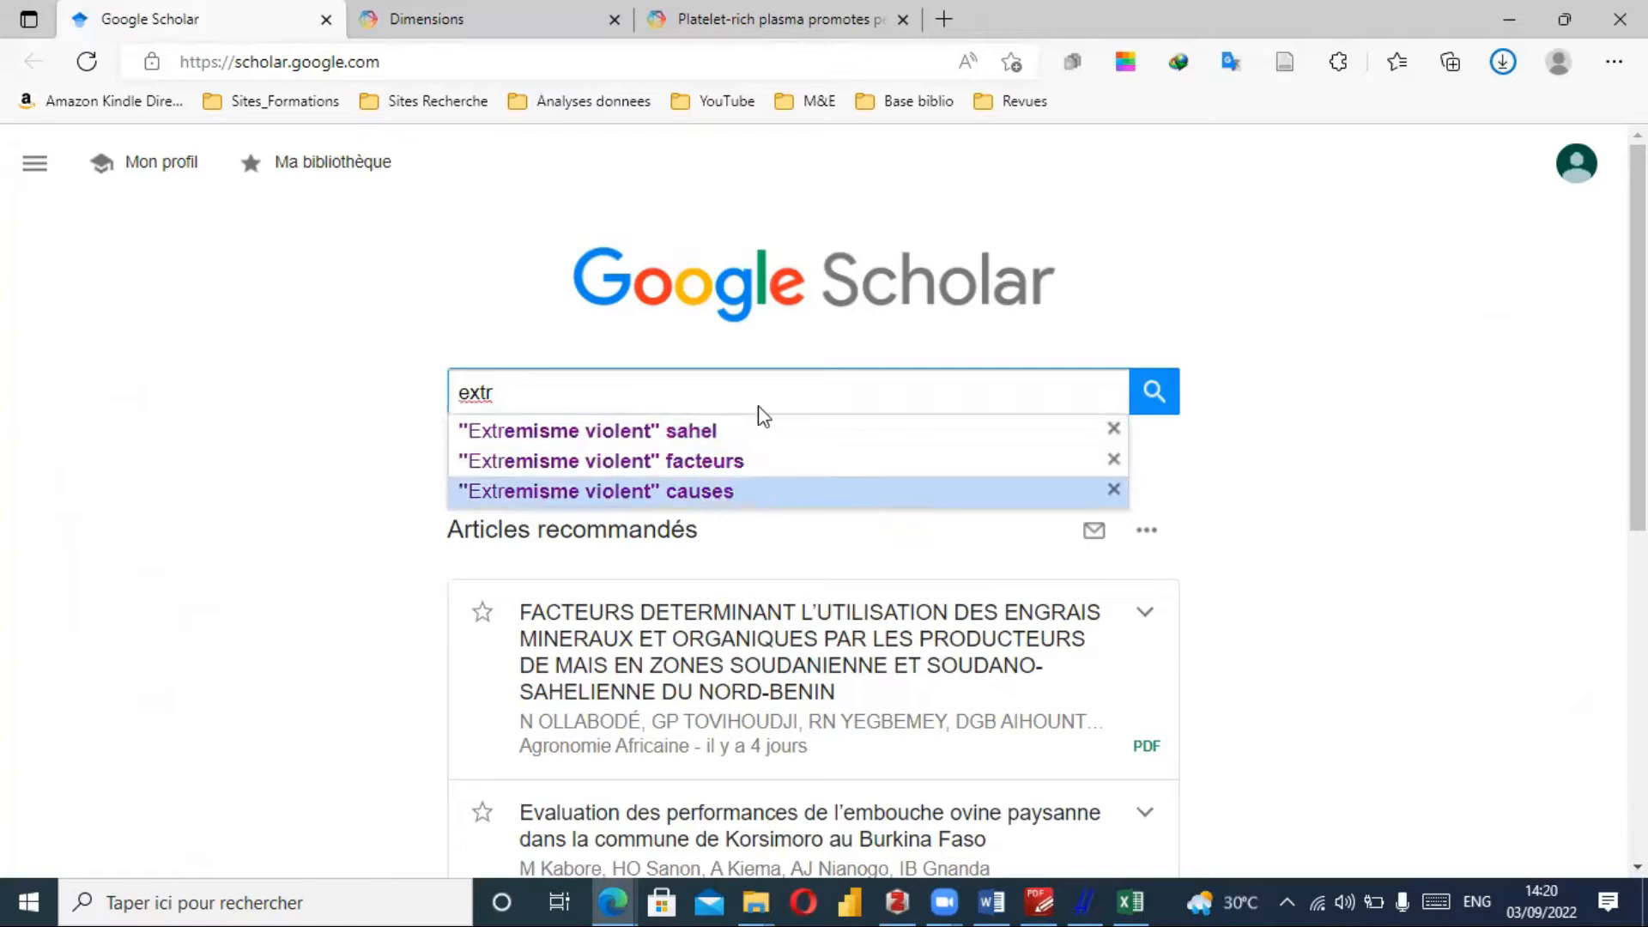
key("Return")
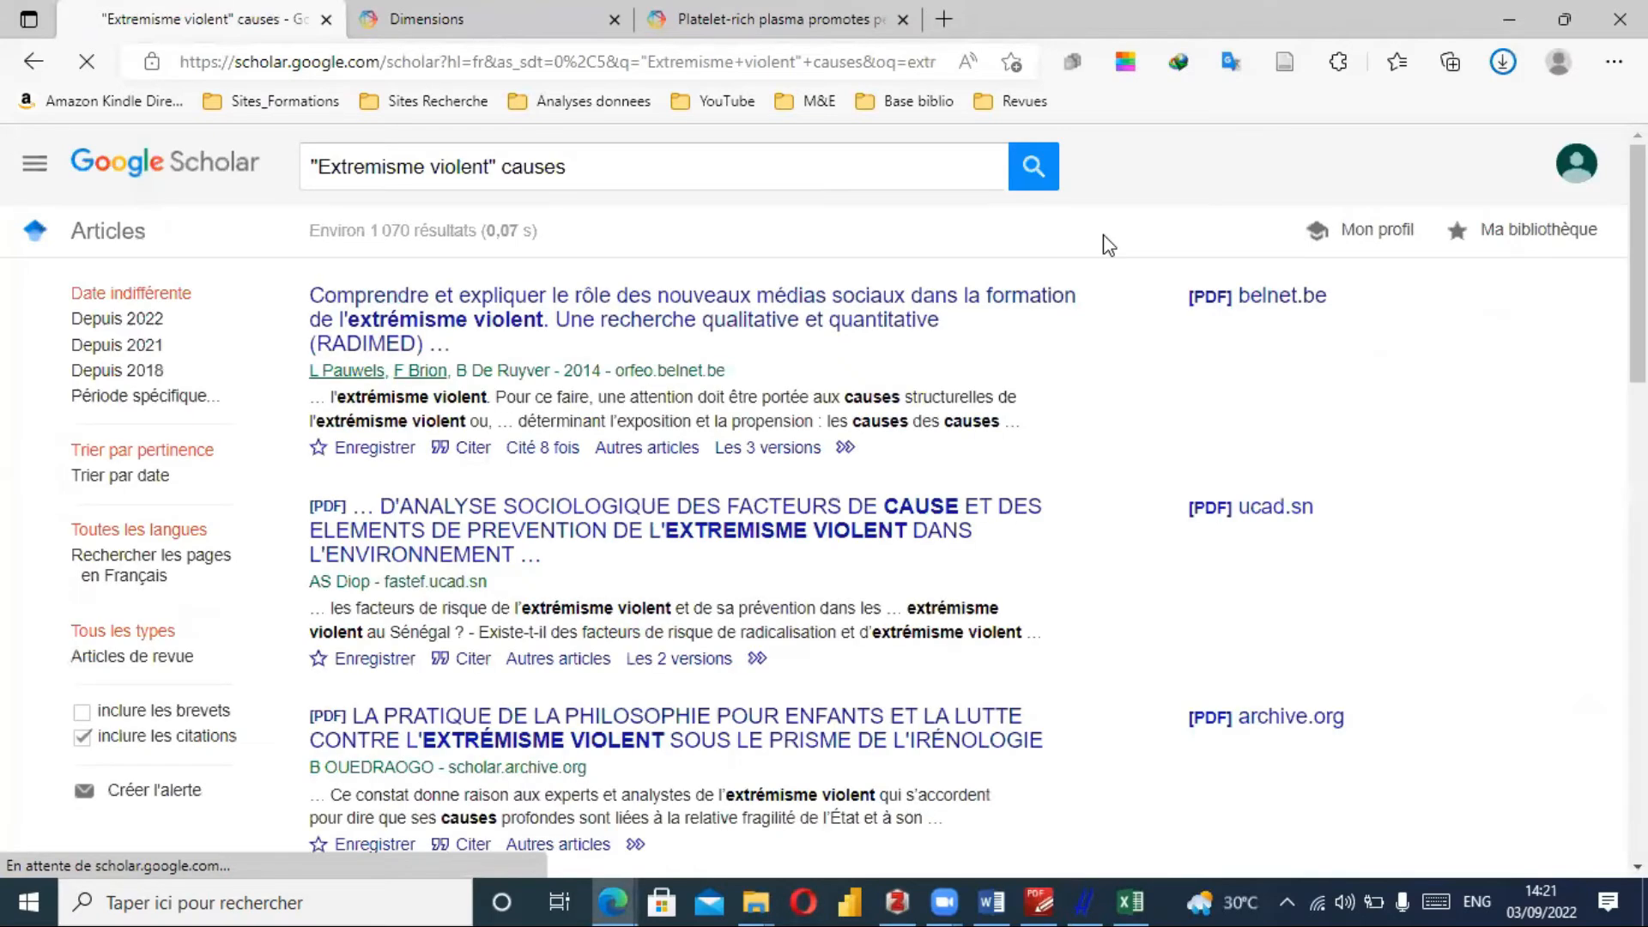
Shorten the Google Scholar query to the exact phrase "Extremisme violent" and rerun the search.
left_click(589, 167)
key("BackSpace")
key("BackSpace")
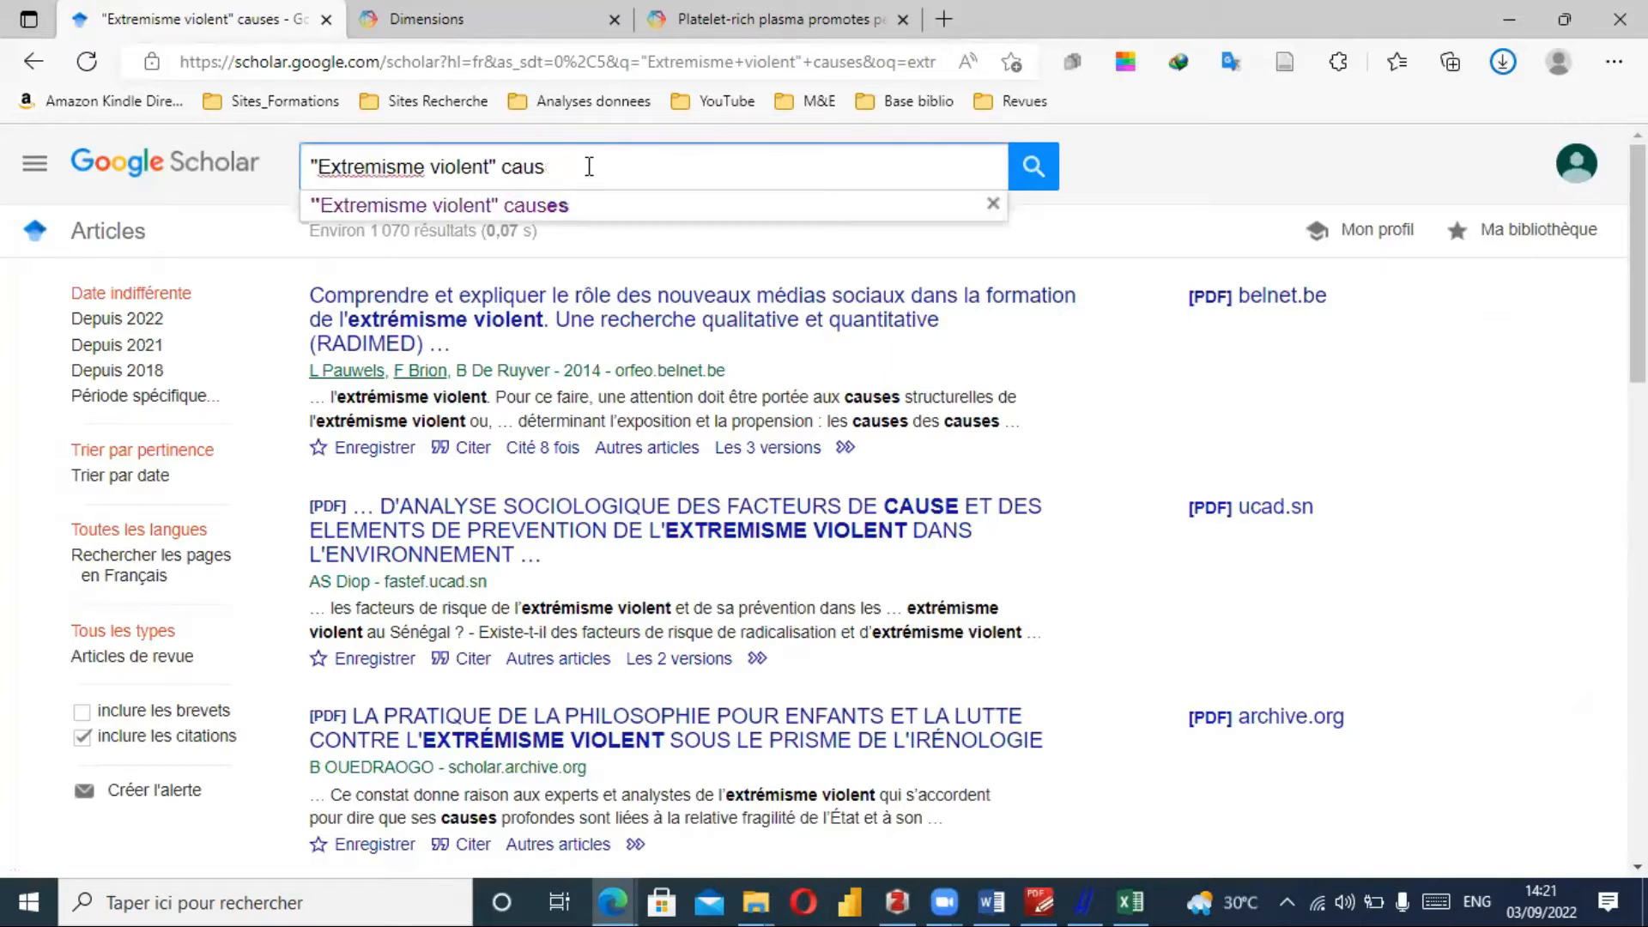
key("BackSpace")
key("BackSpace")
key("BackSpace")
key("BackSpace")
key("BackSpace")
key("BackSpace")
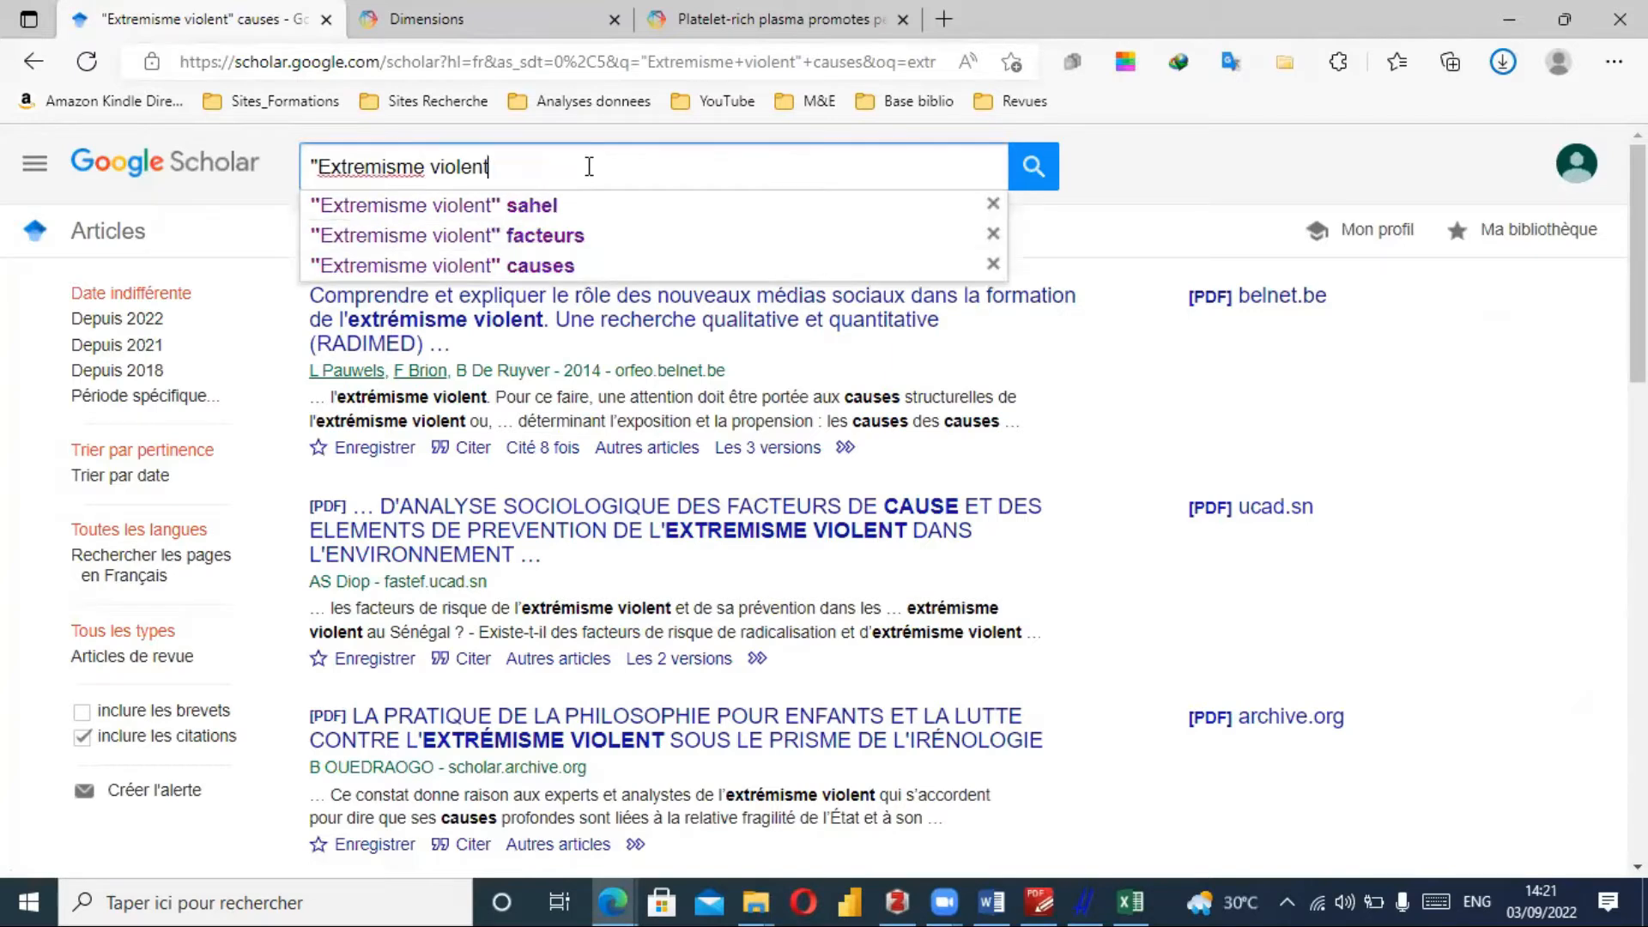
type("\"")
key("Return")
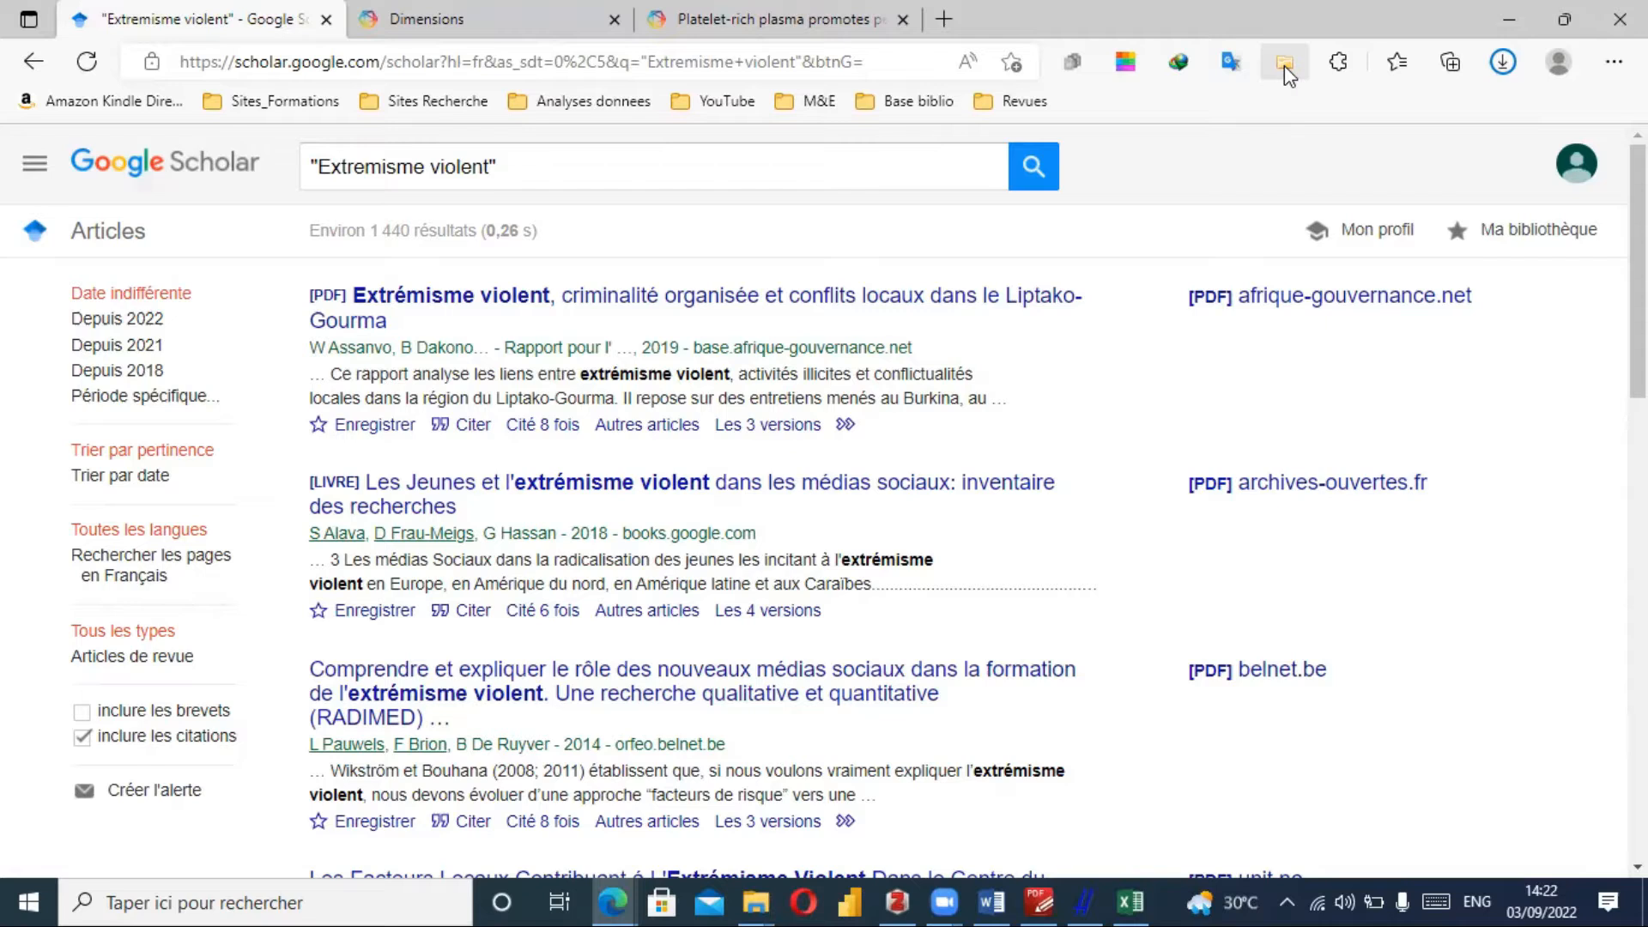
Save all references on the results page to the Extremisme violent collection with the Zotero Connector, and switch to Zotero to check them.
left_click(1283, 66)
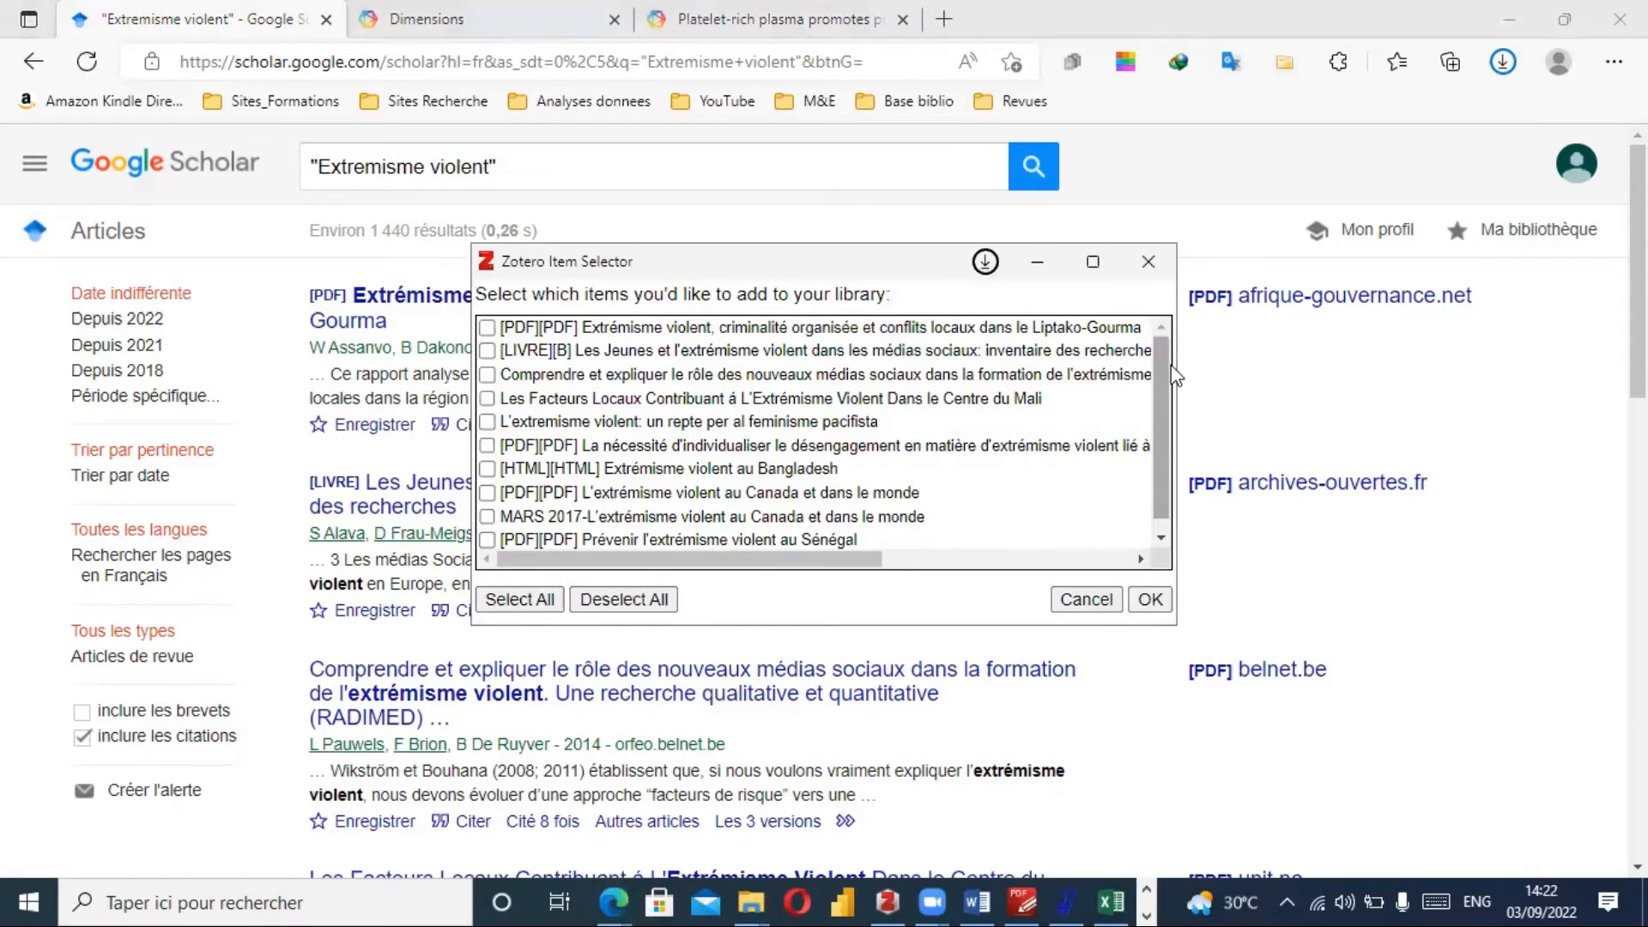
scroll(1158, 446, "down", 1)
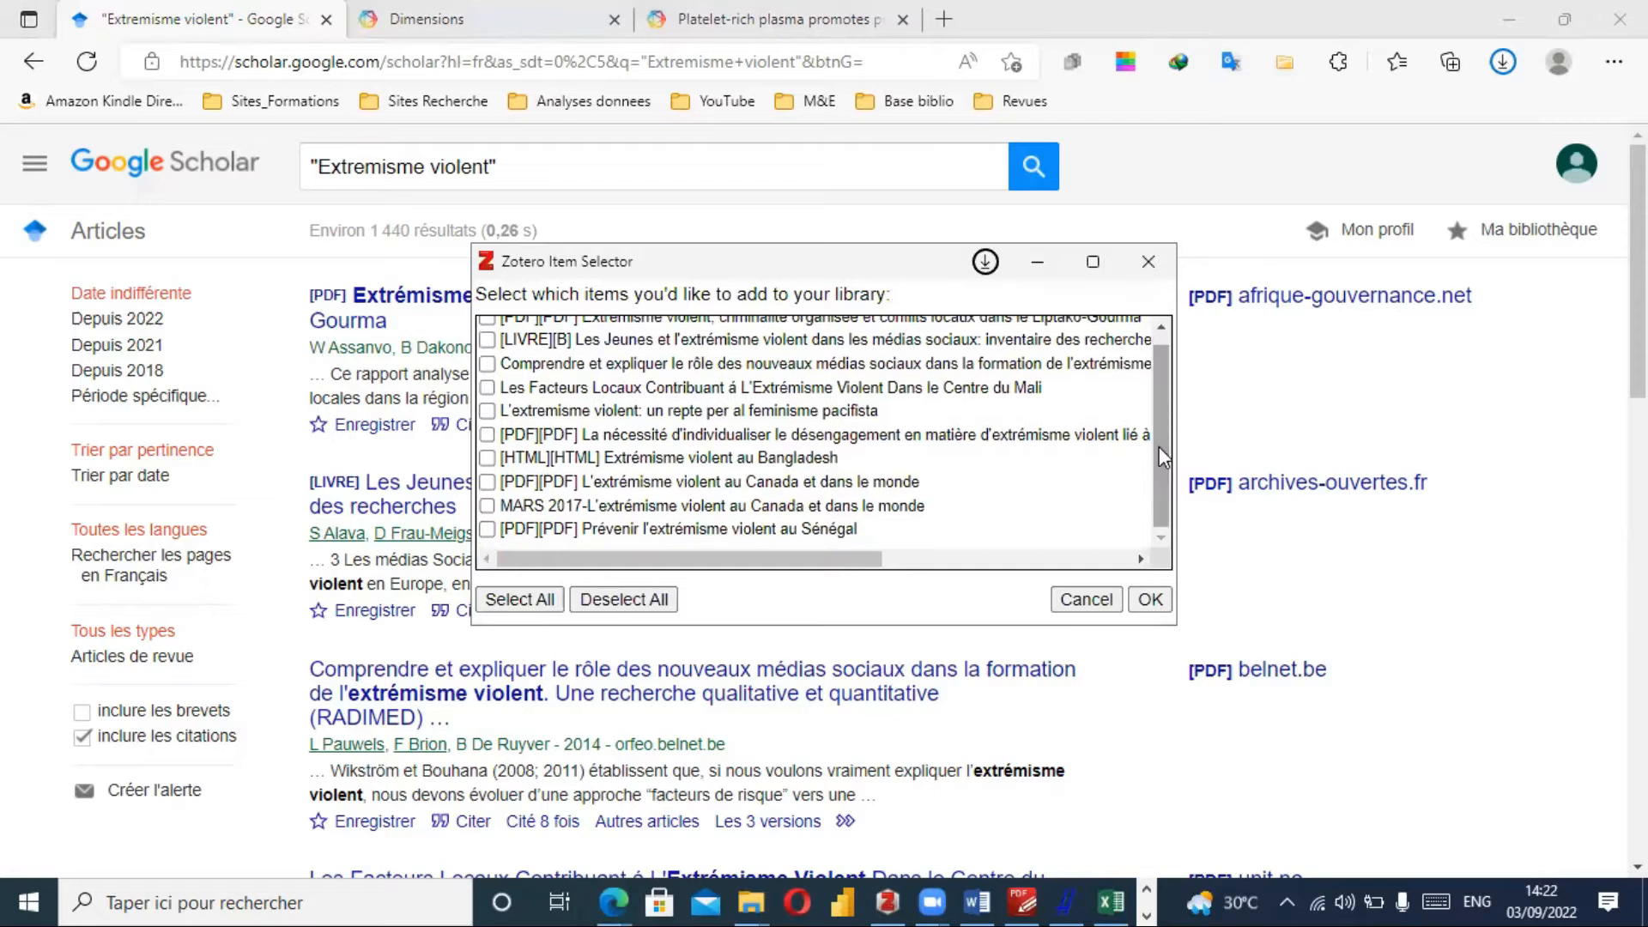
scroll(1160, 386, "up", 1)
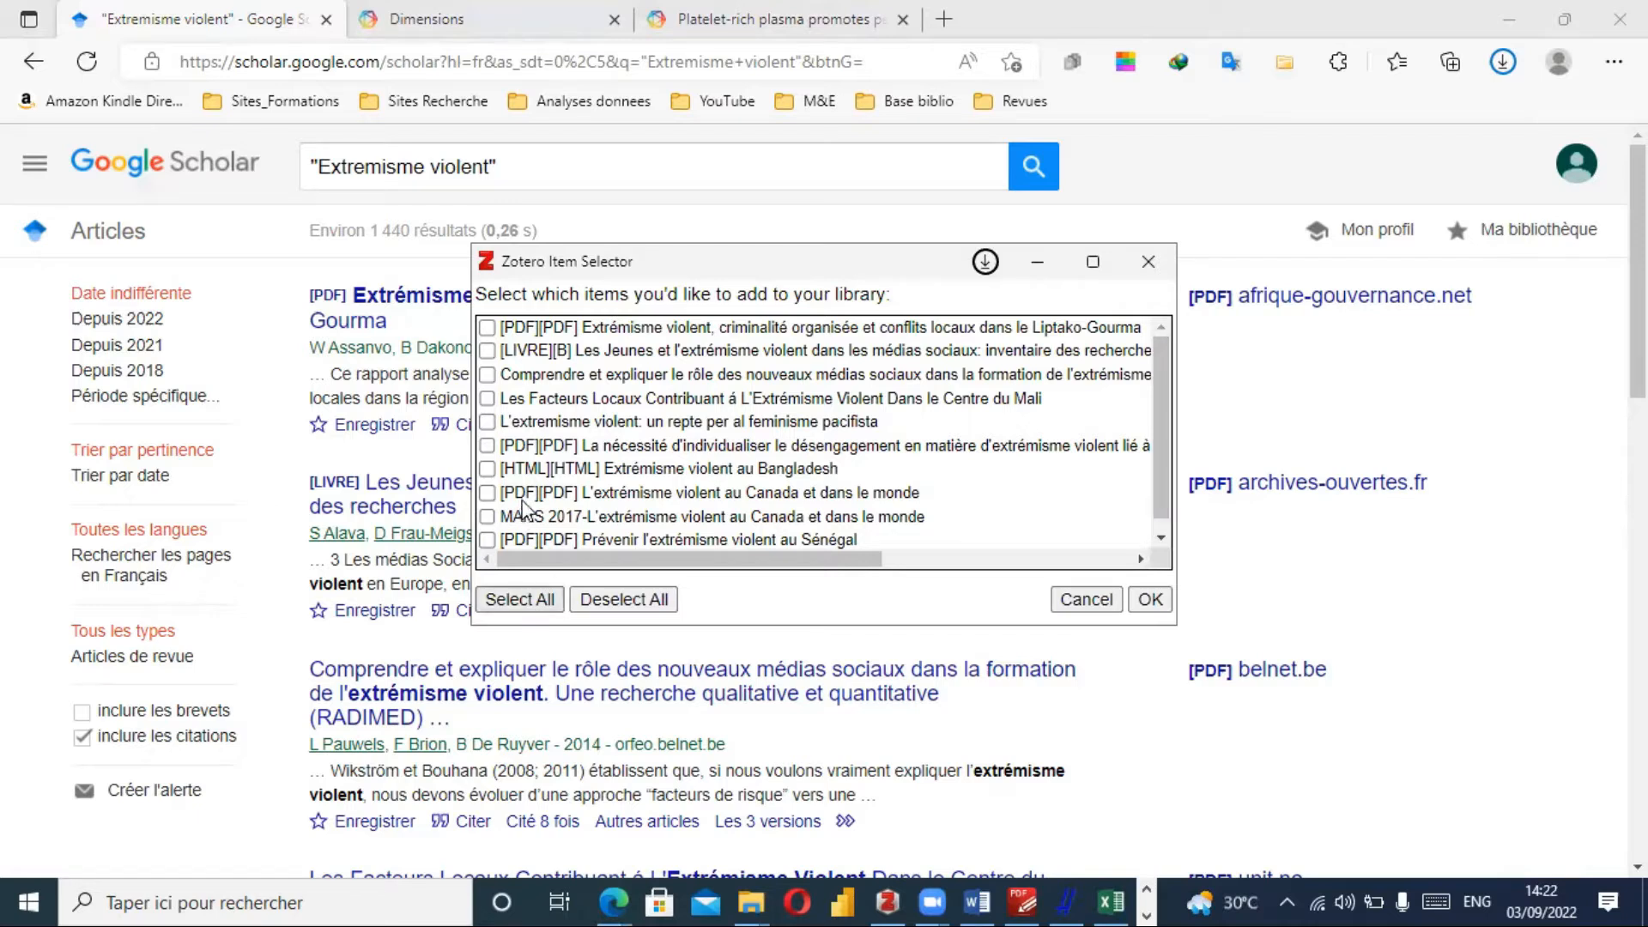
left_click(518, 601)
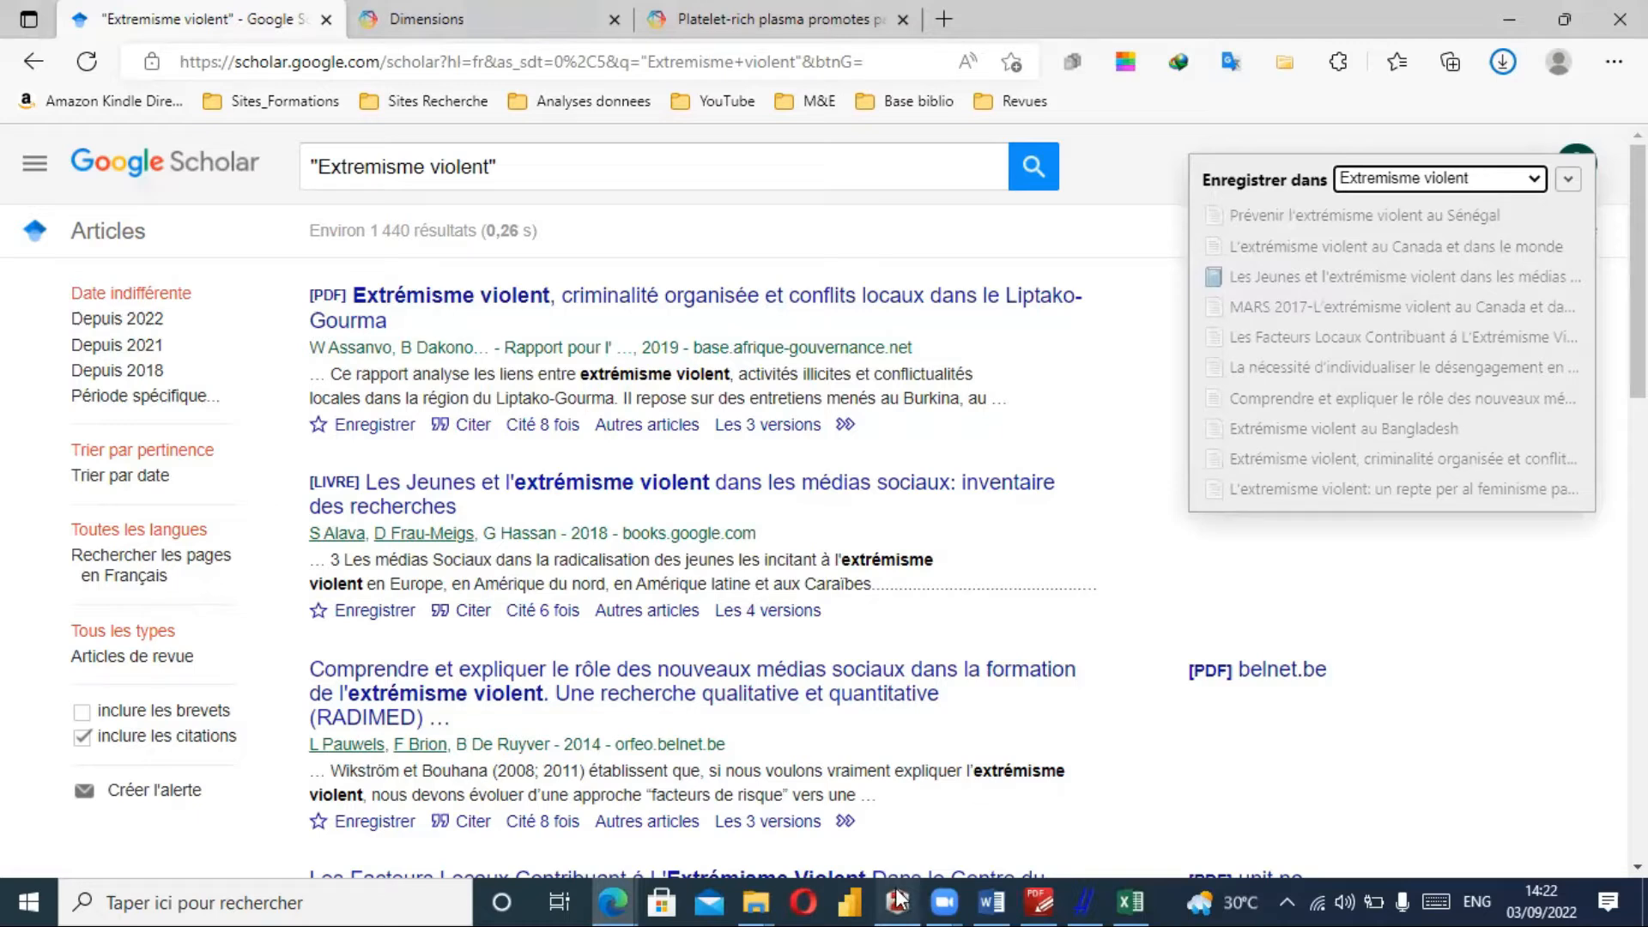
mouse_move(899, 898)
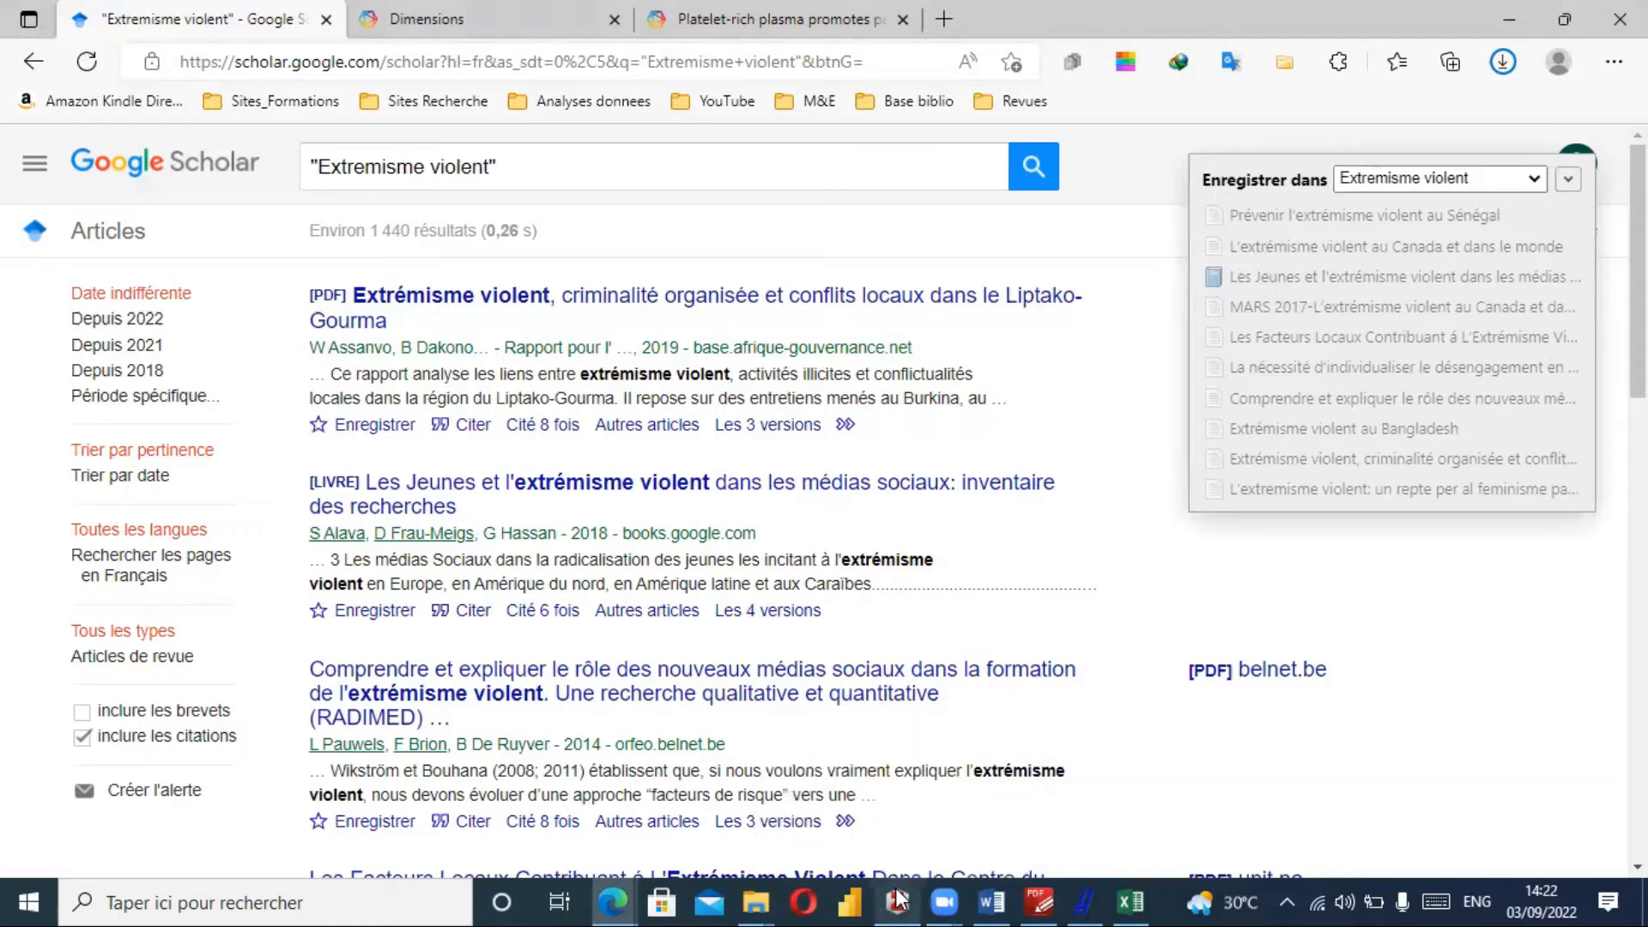
left_click(899, 898)
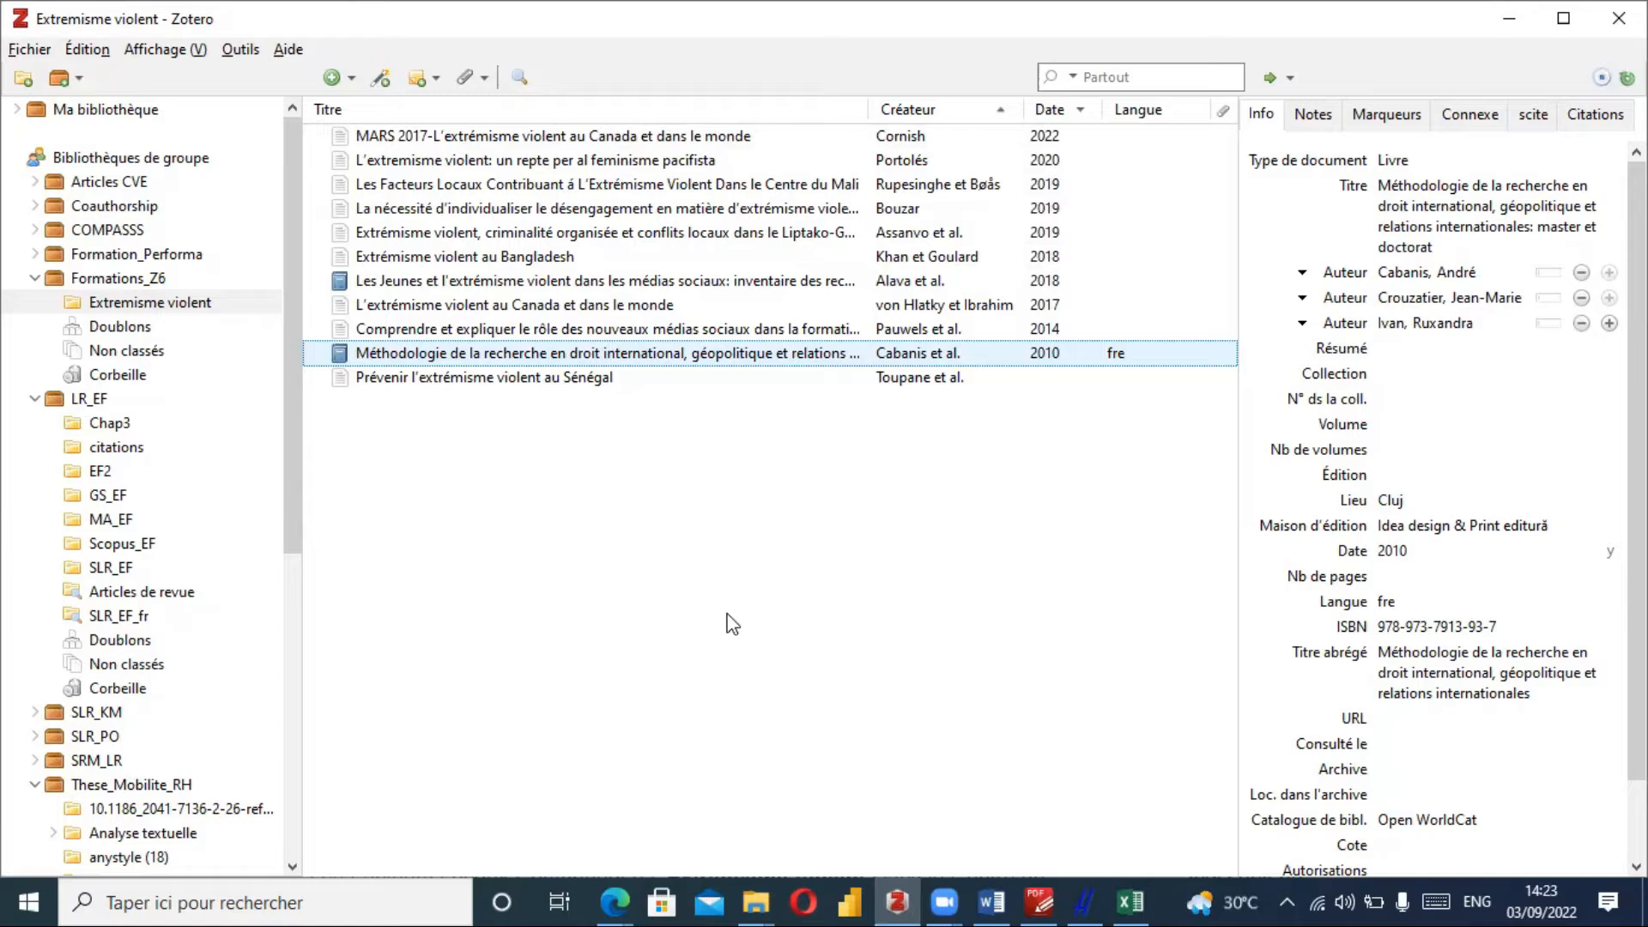
Return to Microsoft Edge and search the full data of Dimensions for extremisme violent.
left_click(772, 774)
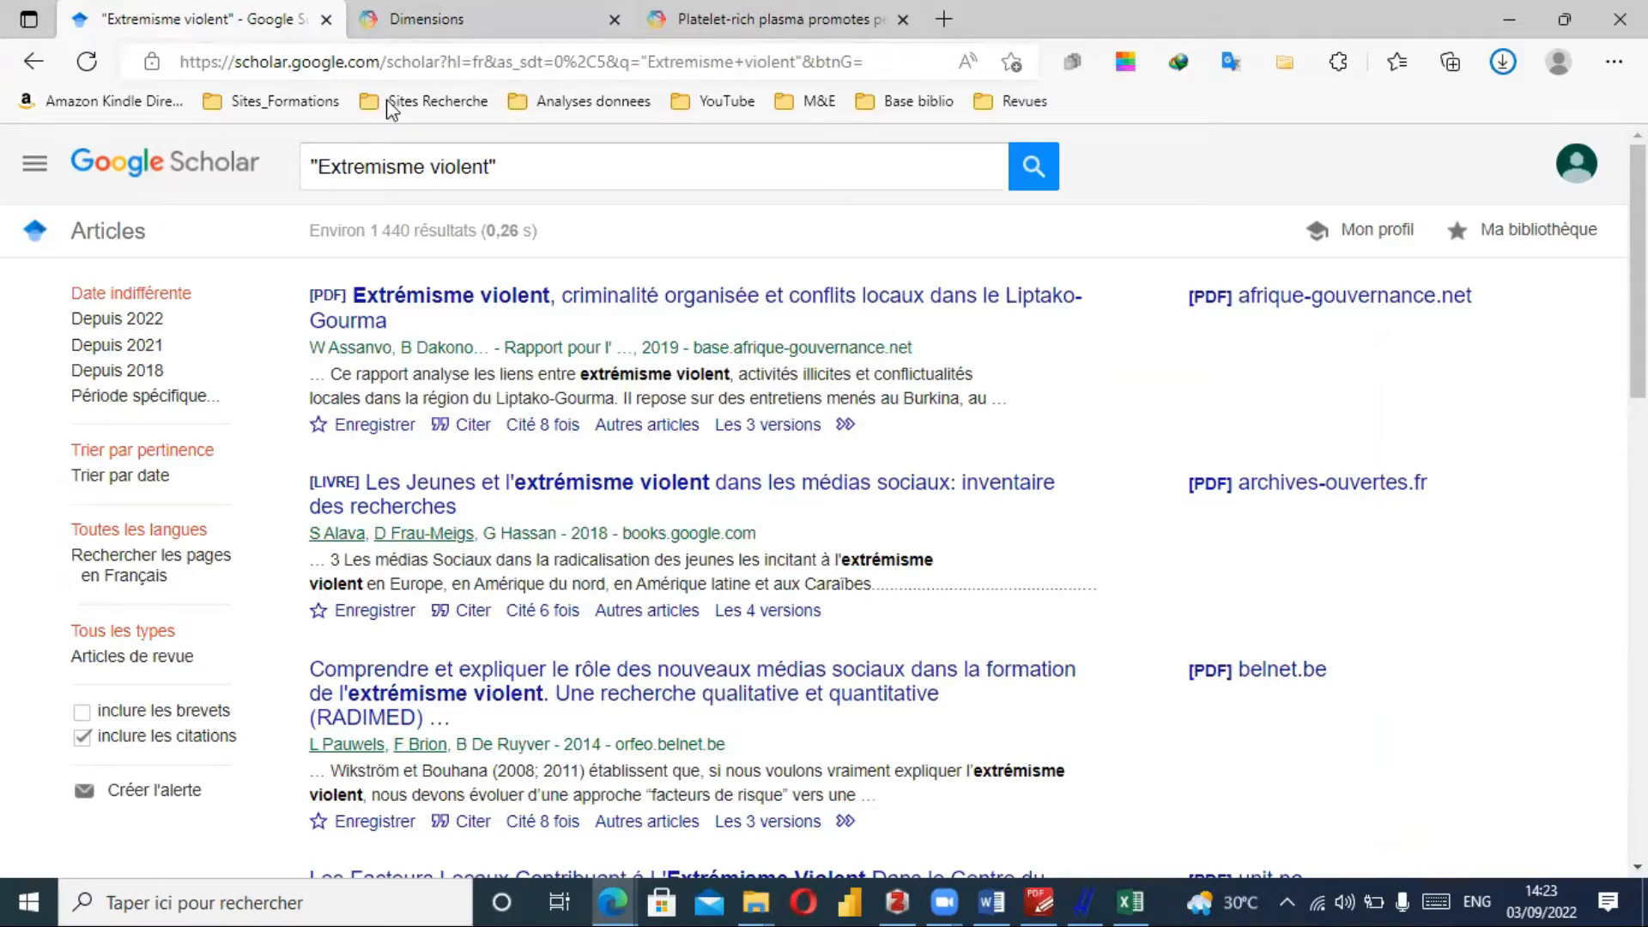
key("ctrl+Tab")
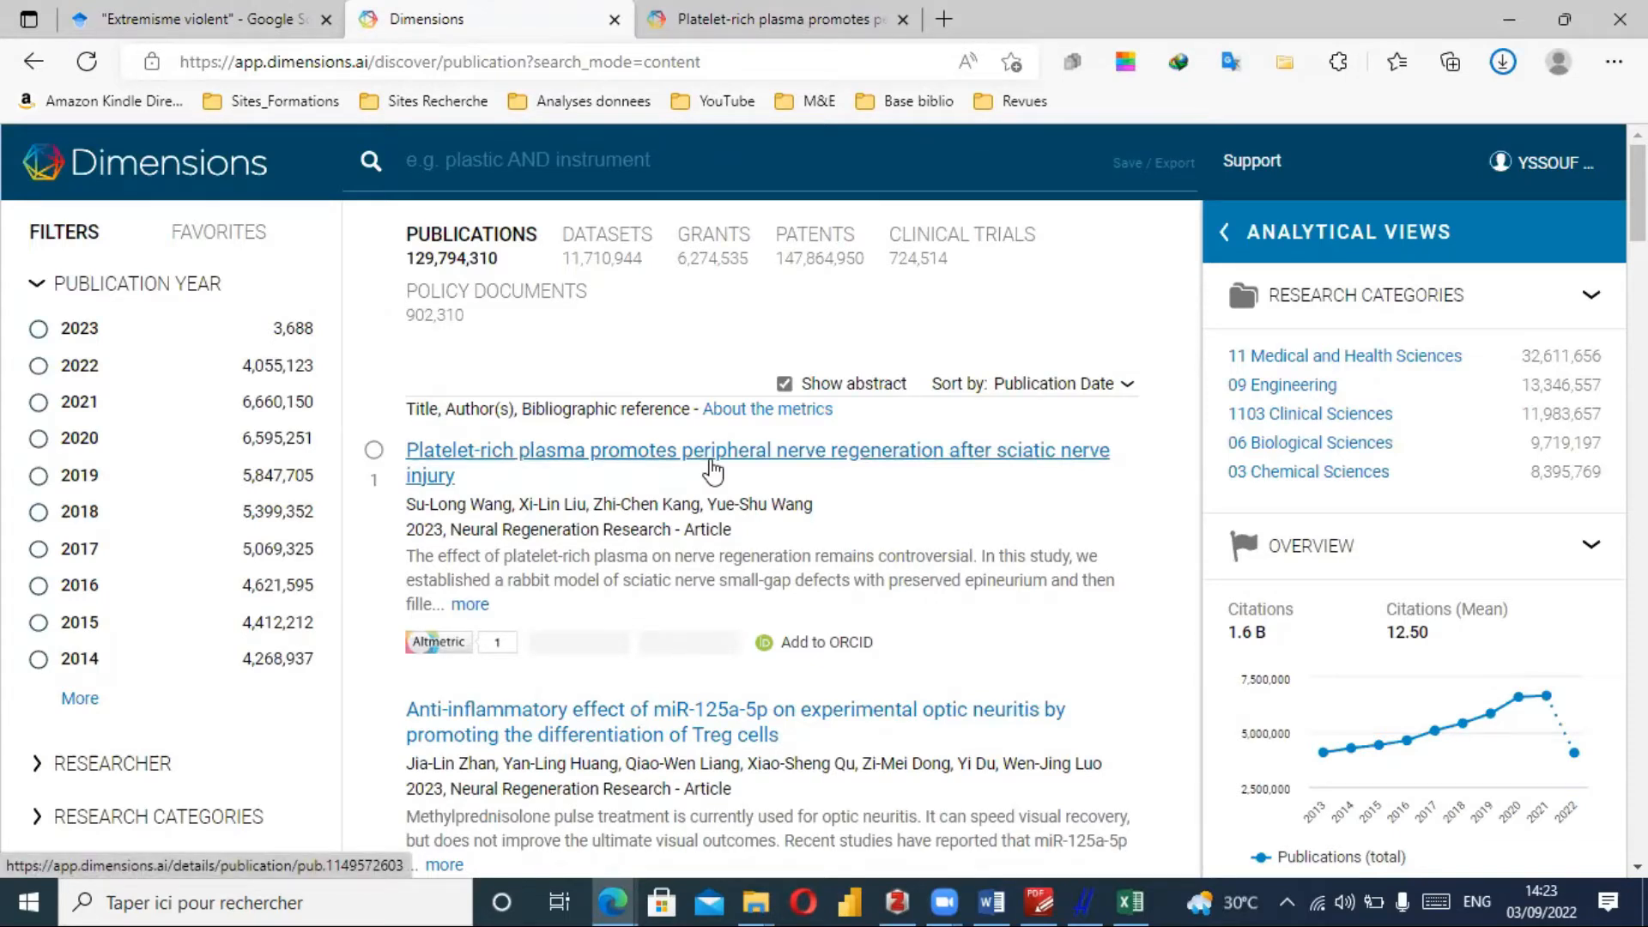
left_click(531, 174)
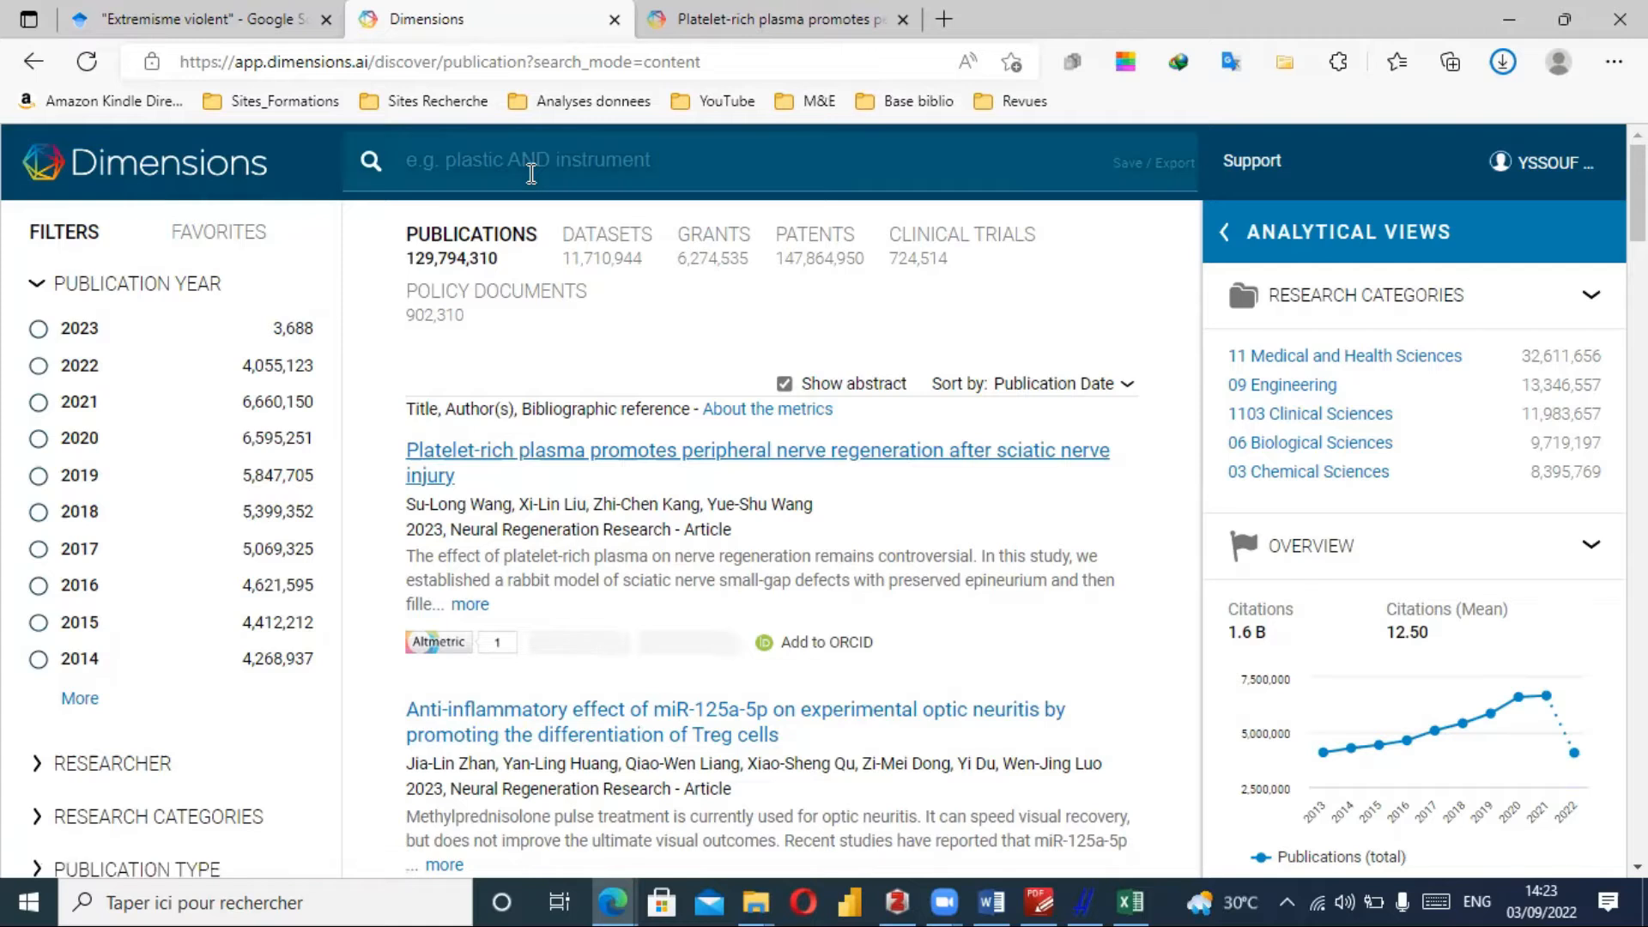
left_click(531, 174)
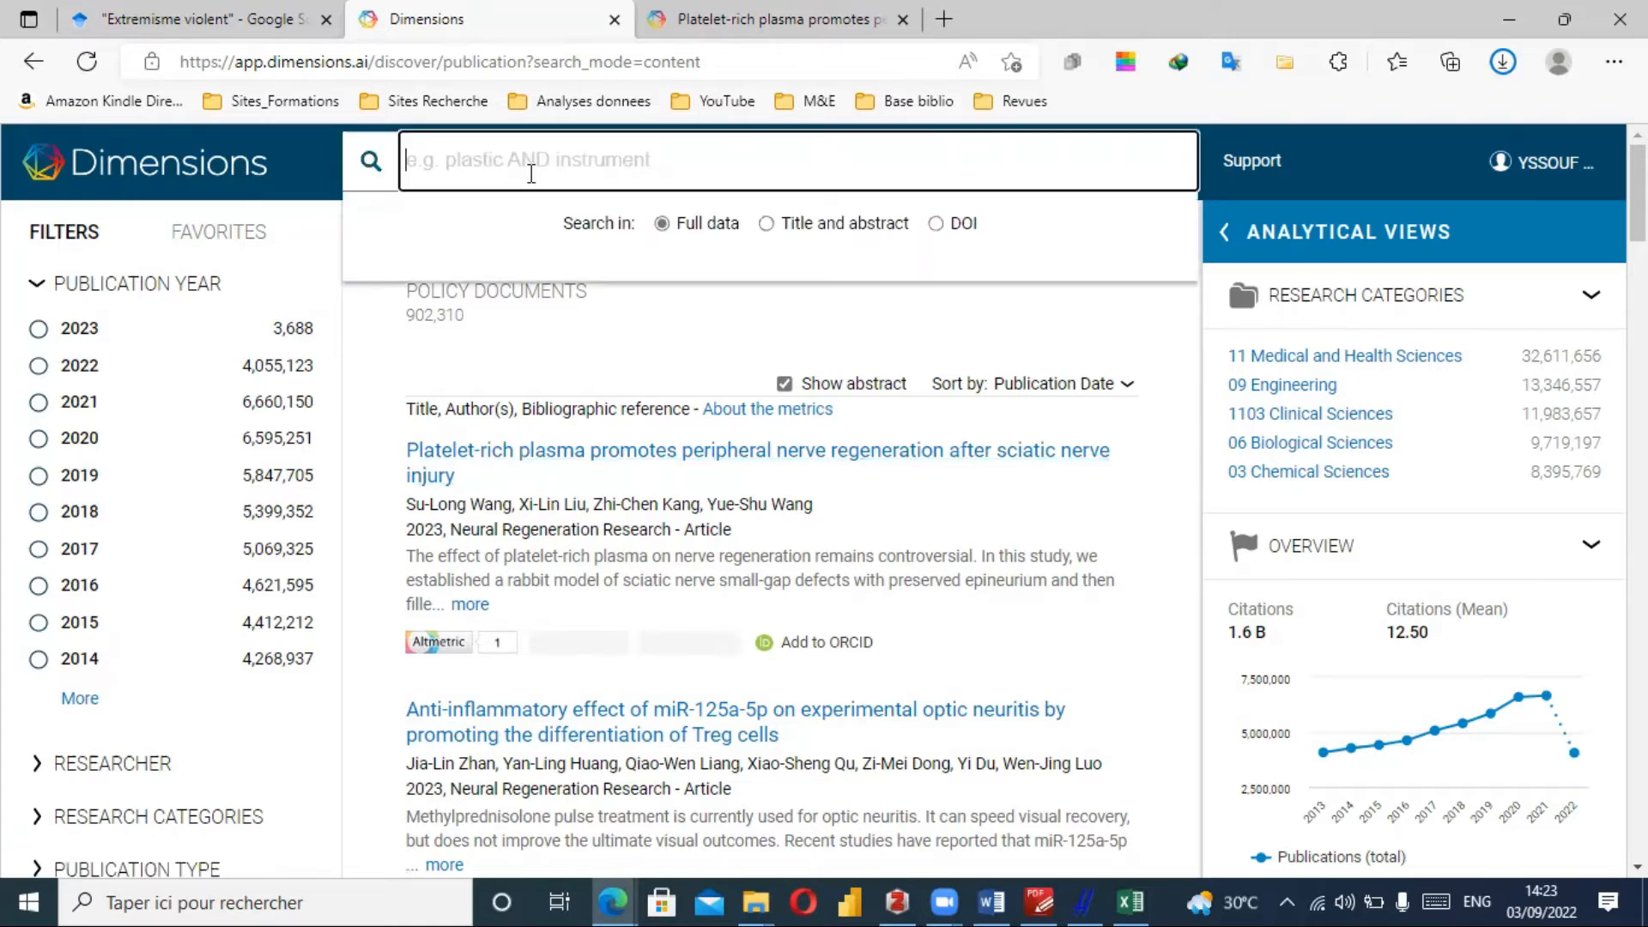
type("extremisme")
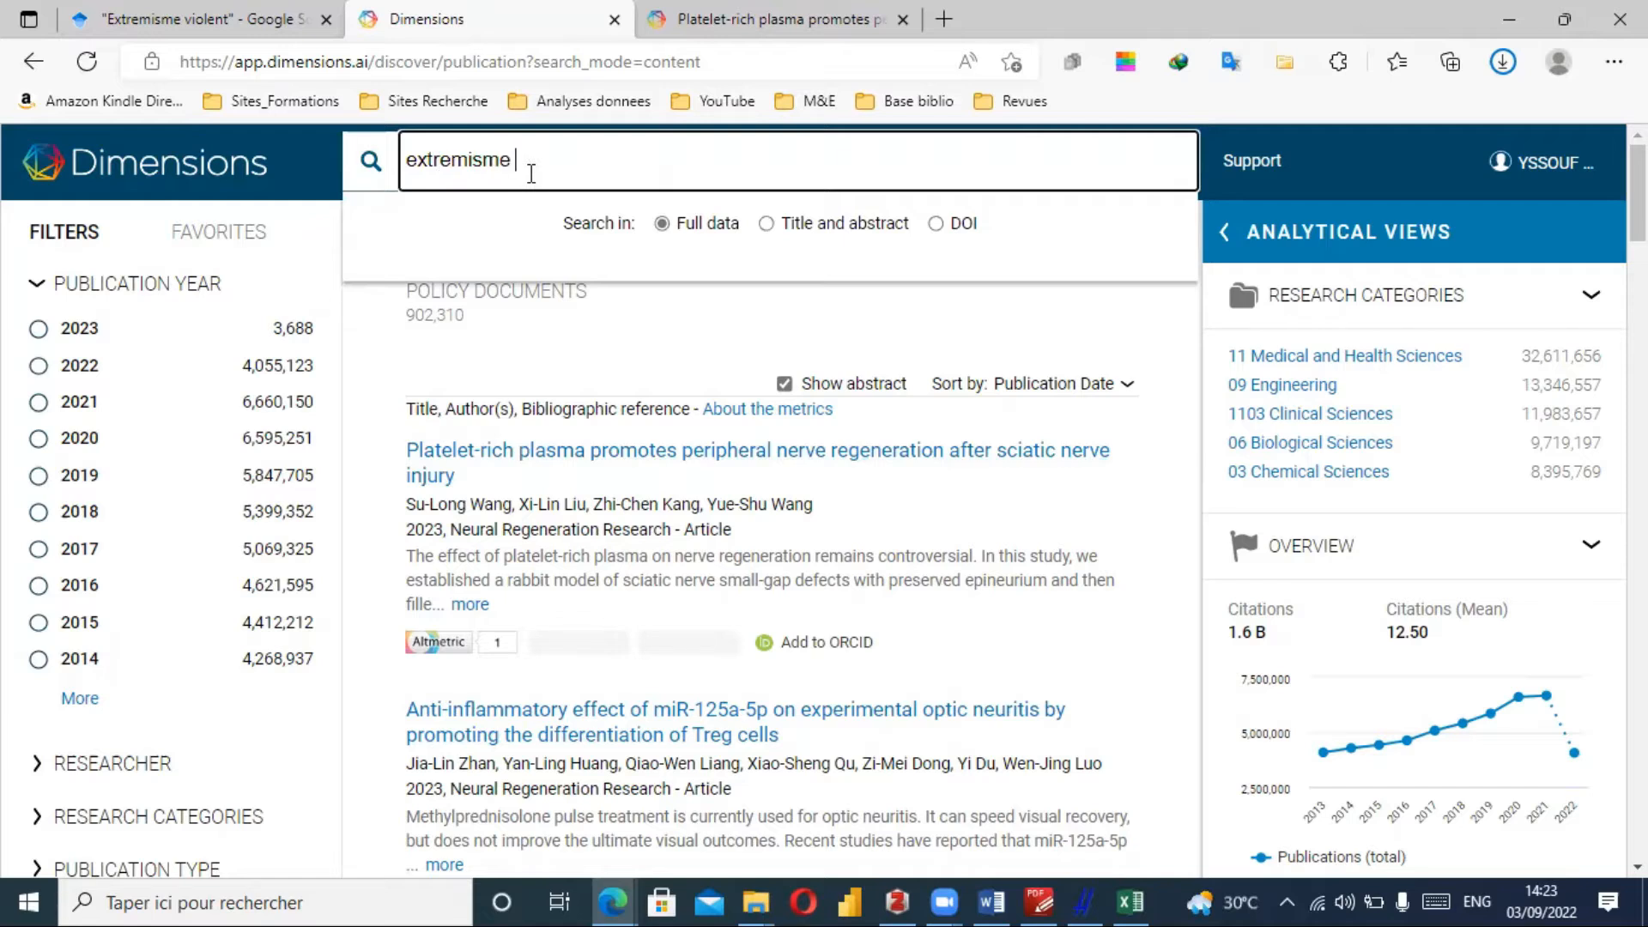
type(" violent")
key("Return")
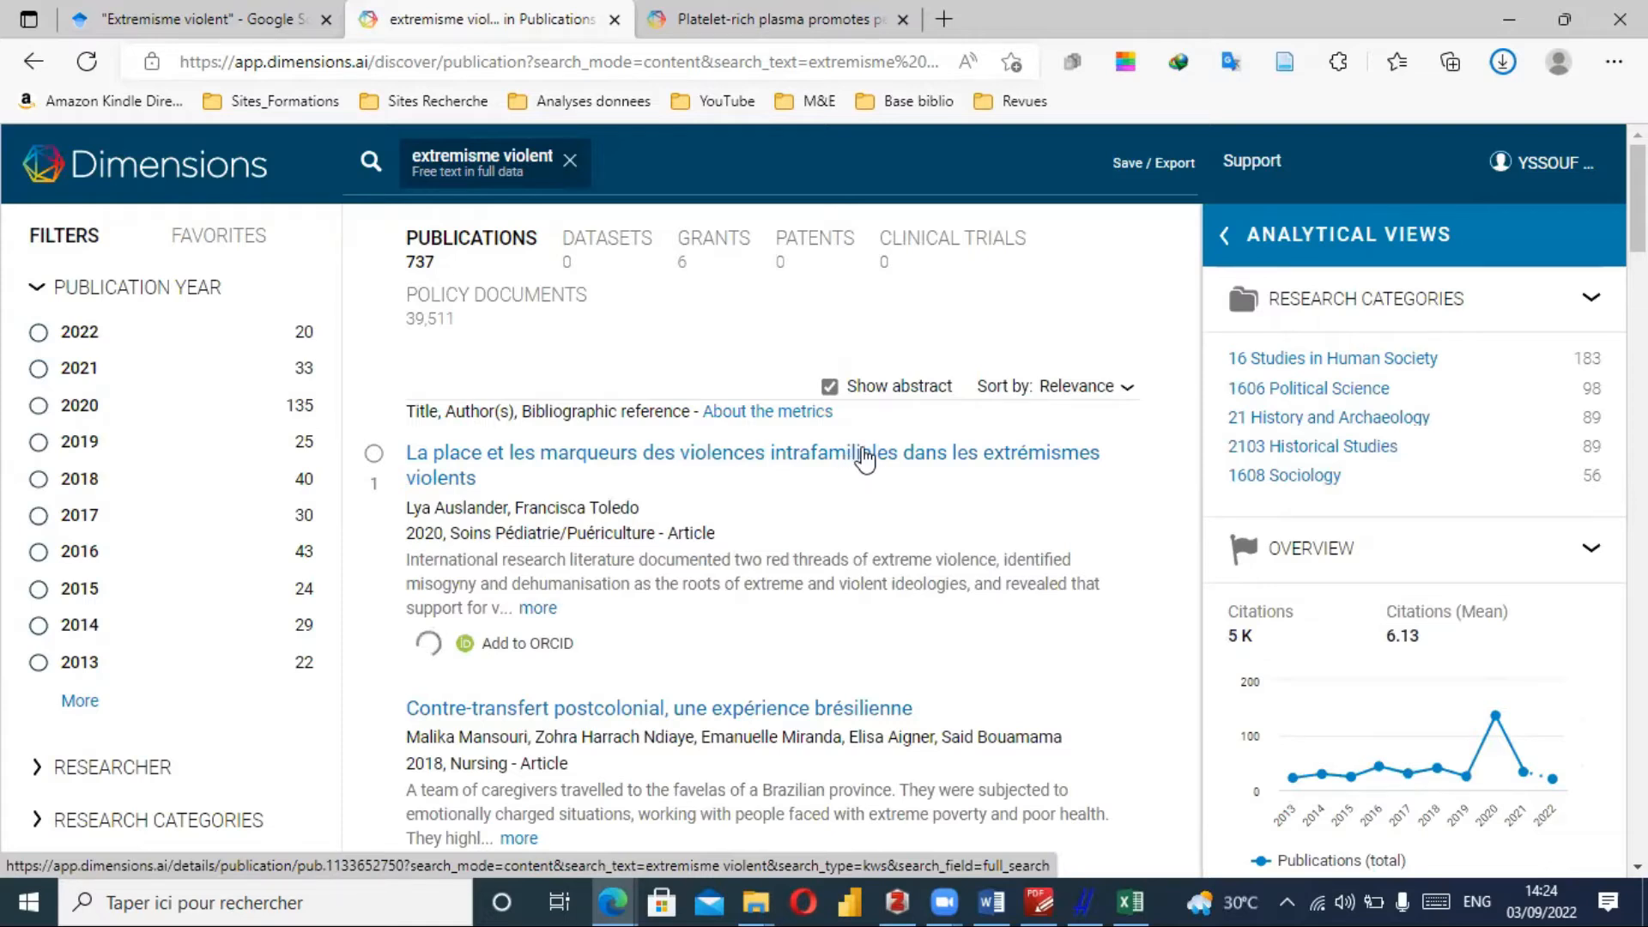
Open the article "La place et les marqueurs des violences intrafamiliales dans les extrémismes violents" and save it to the Extremisme violent collection in Zotero.
left_click(865, 459)
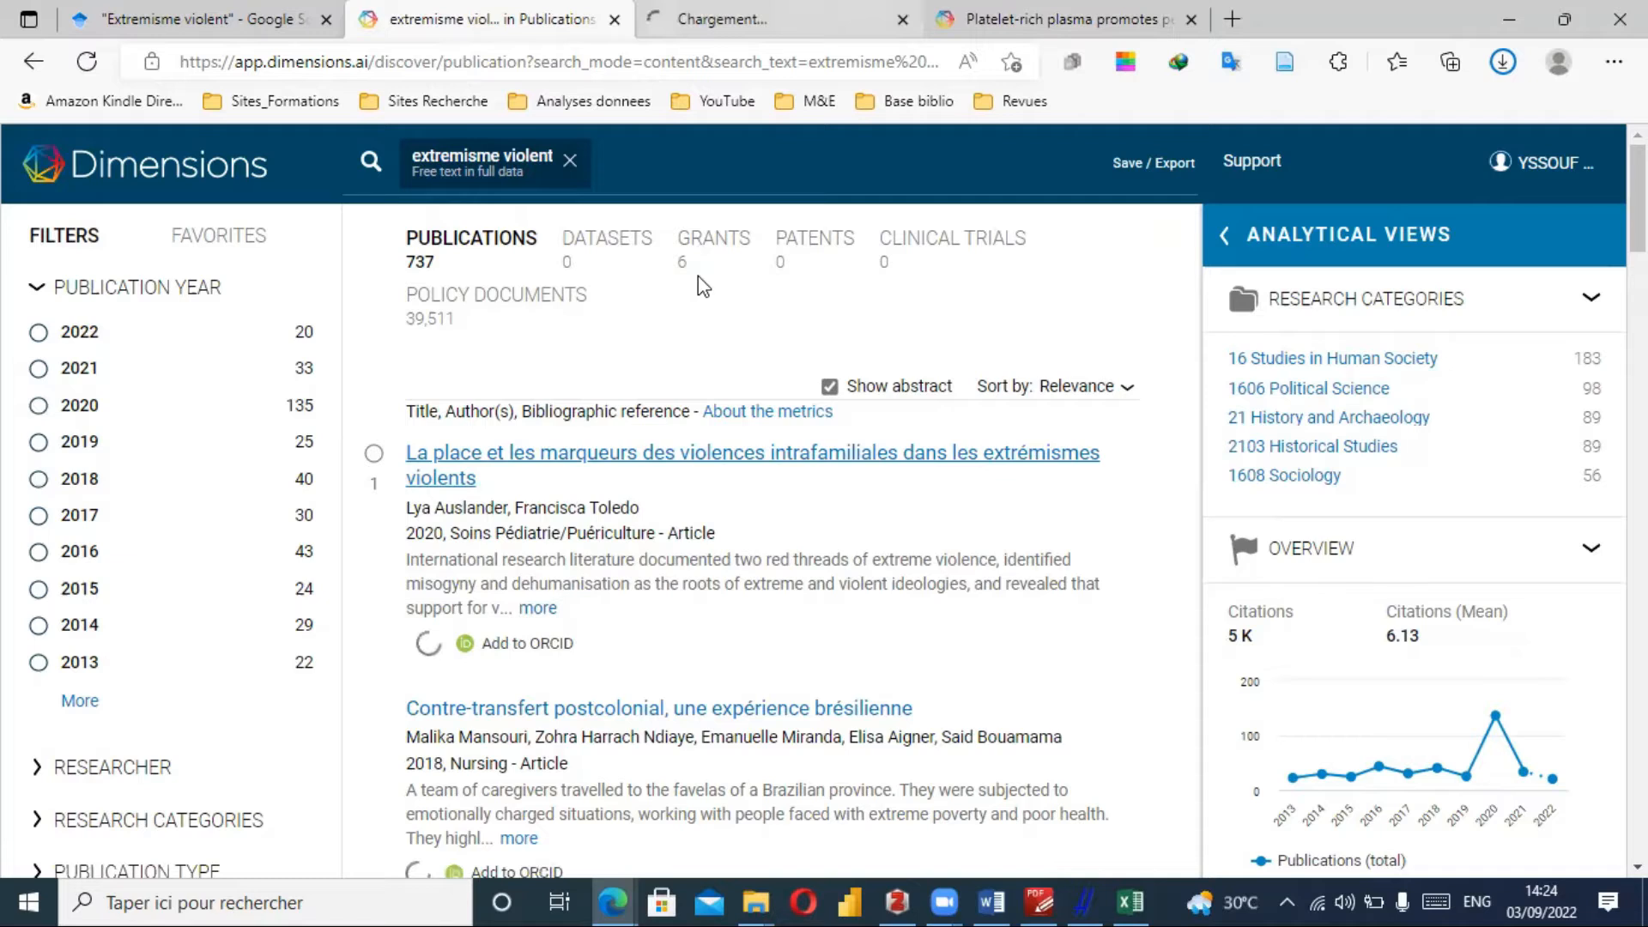
key("ctrl+Tab")
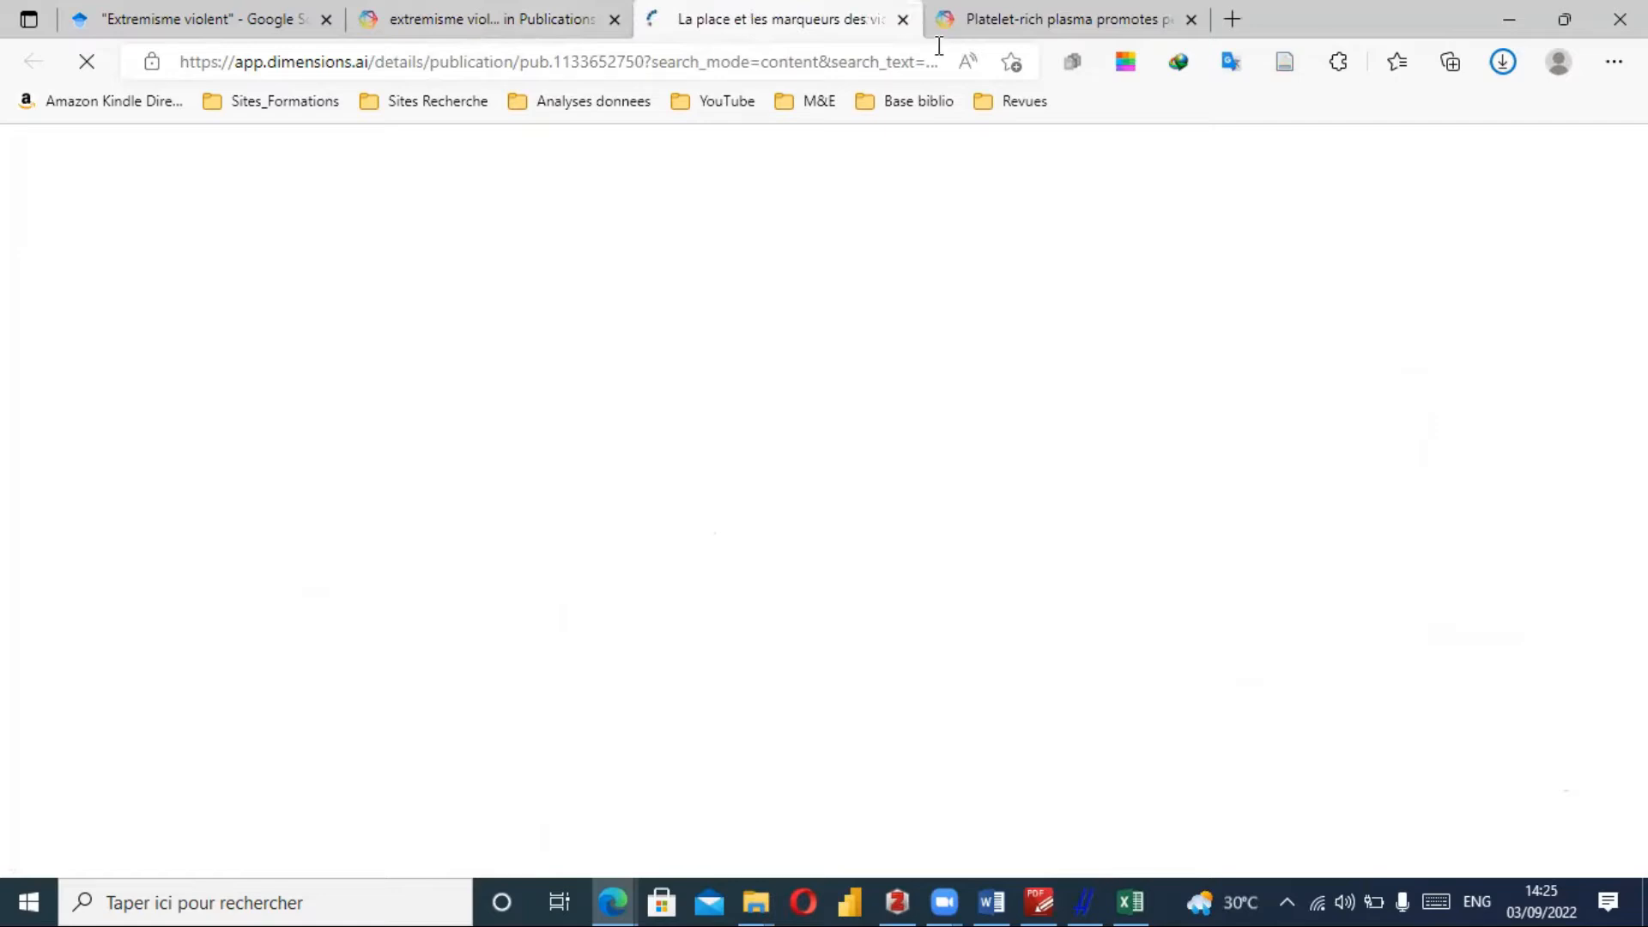
key("ctrl+Tab")
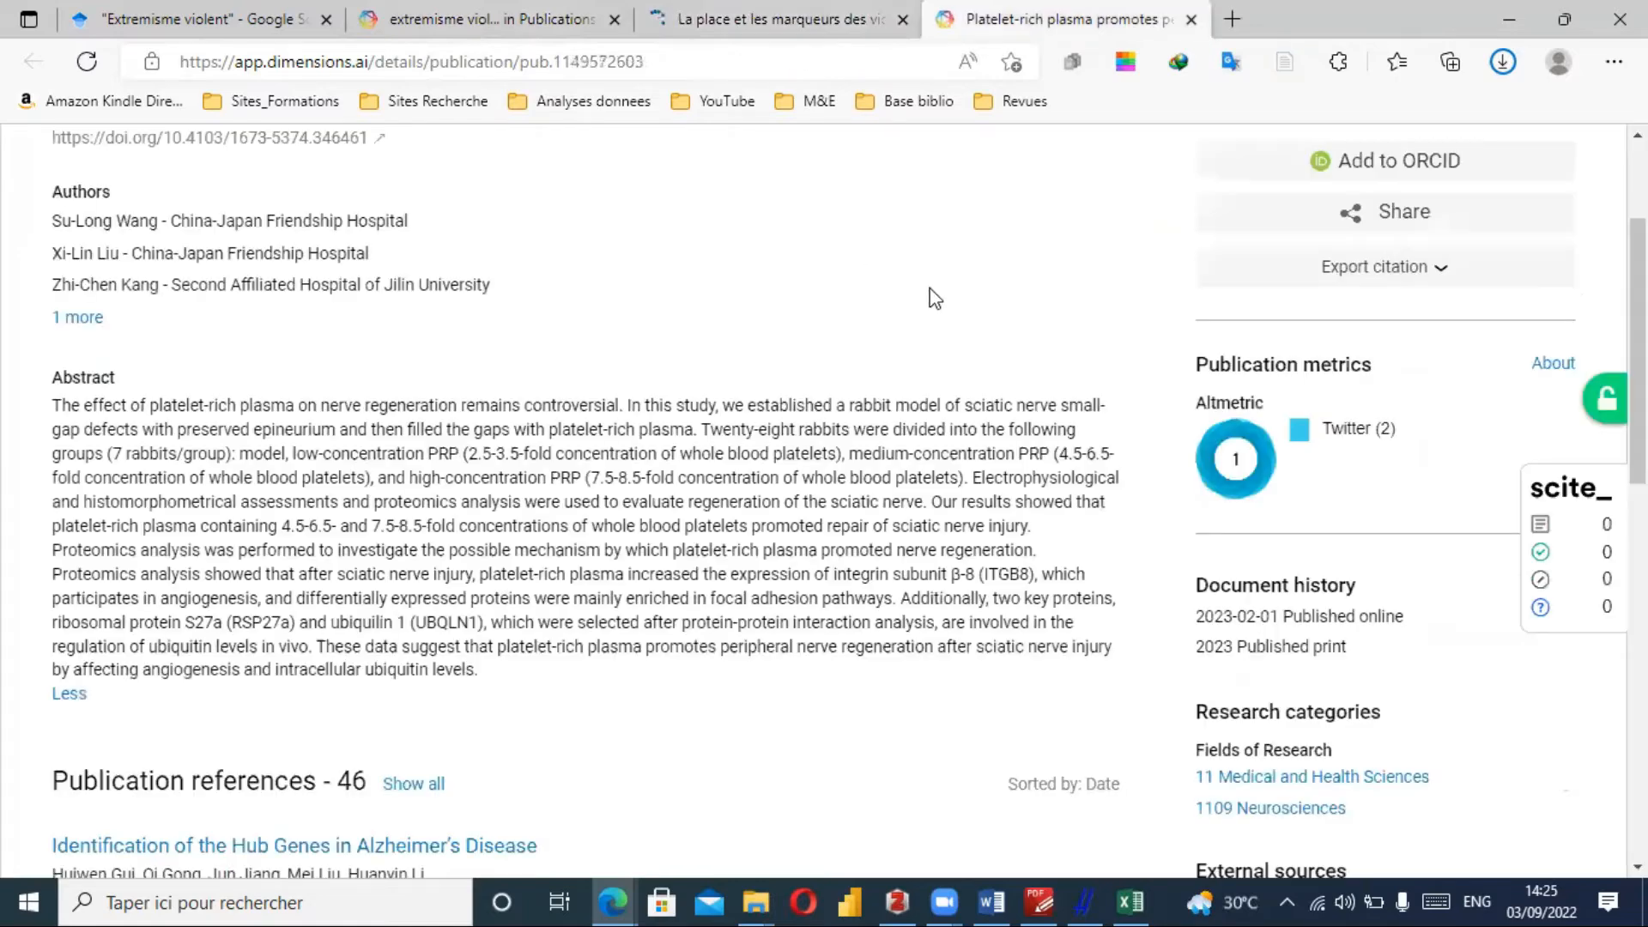
left_click(1290, 78)
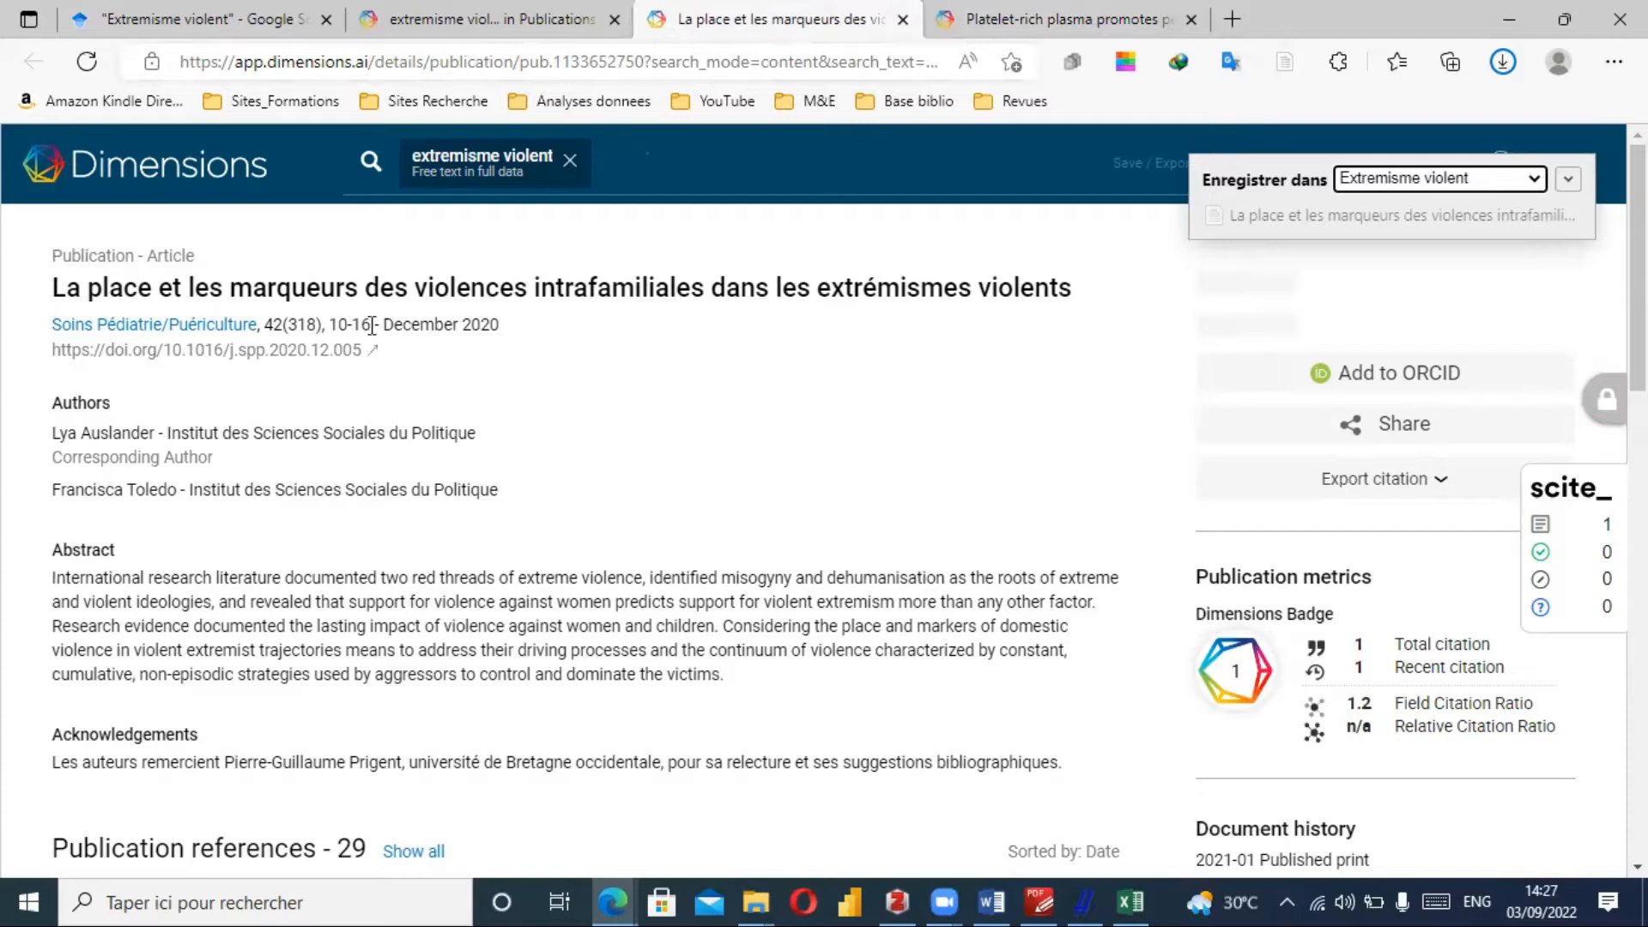
left_click(899, 901)
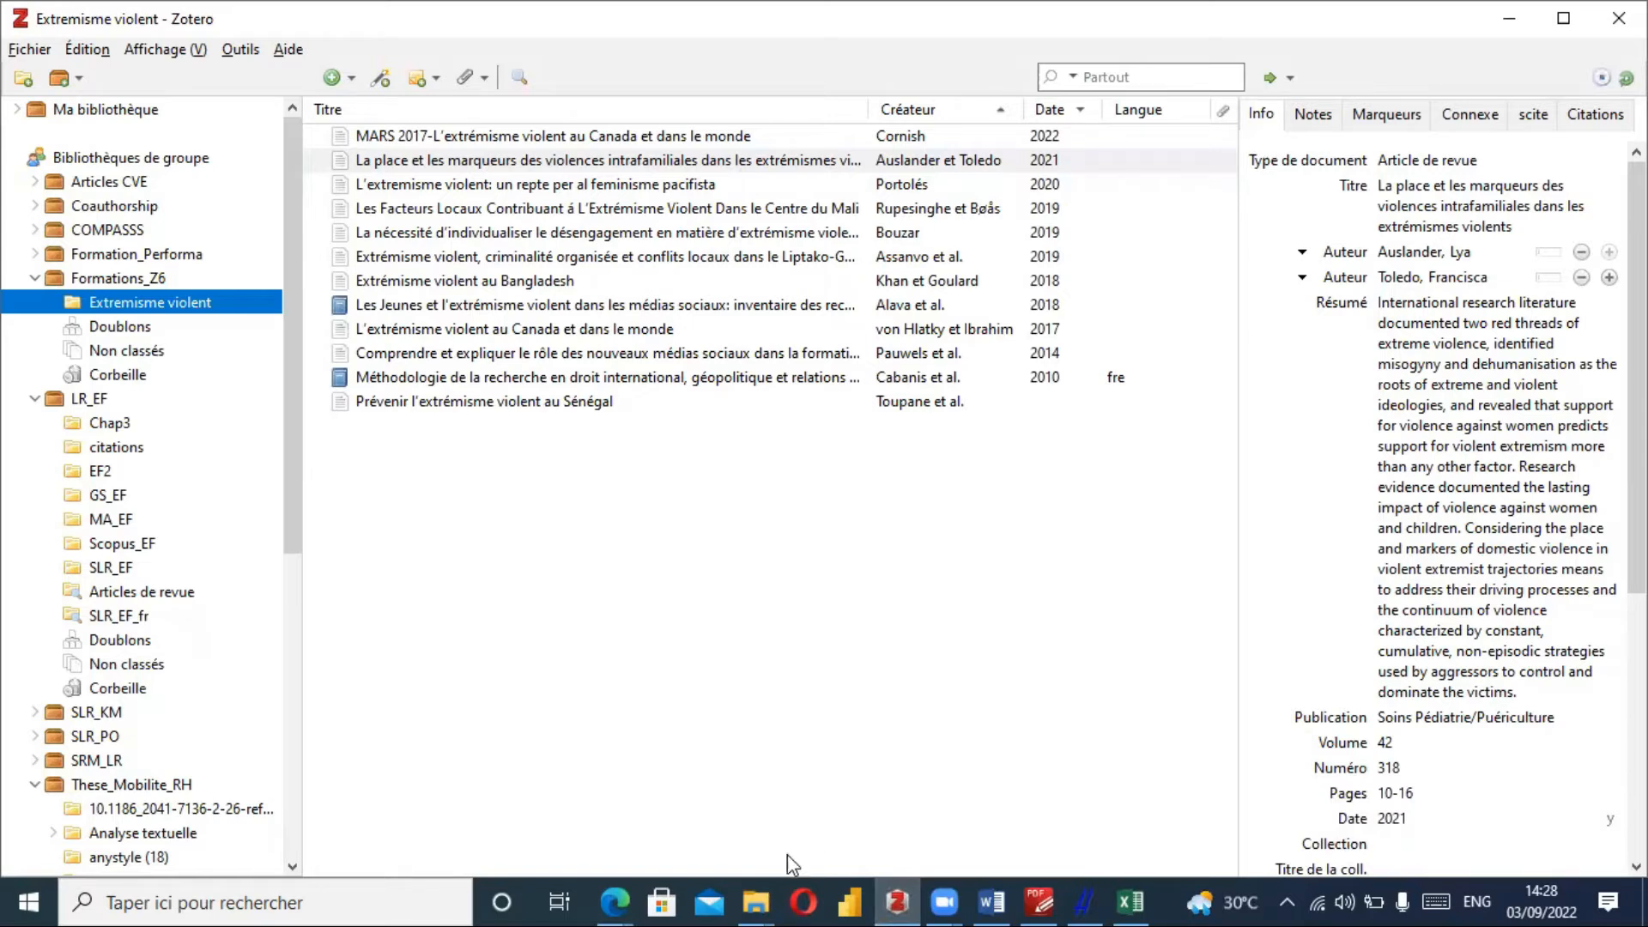
Back on the article's Dimensions page, select the whole abstract and create a Zotero item and note from it.
left_click(616, 899)
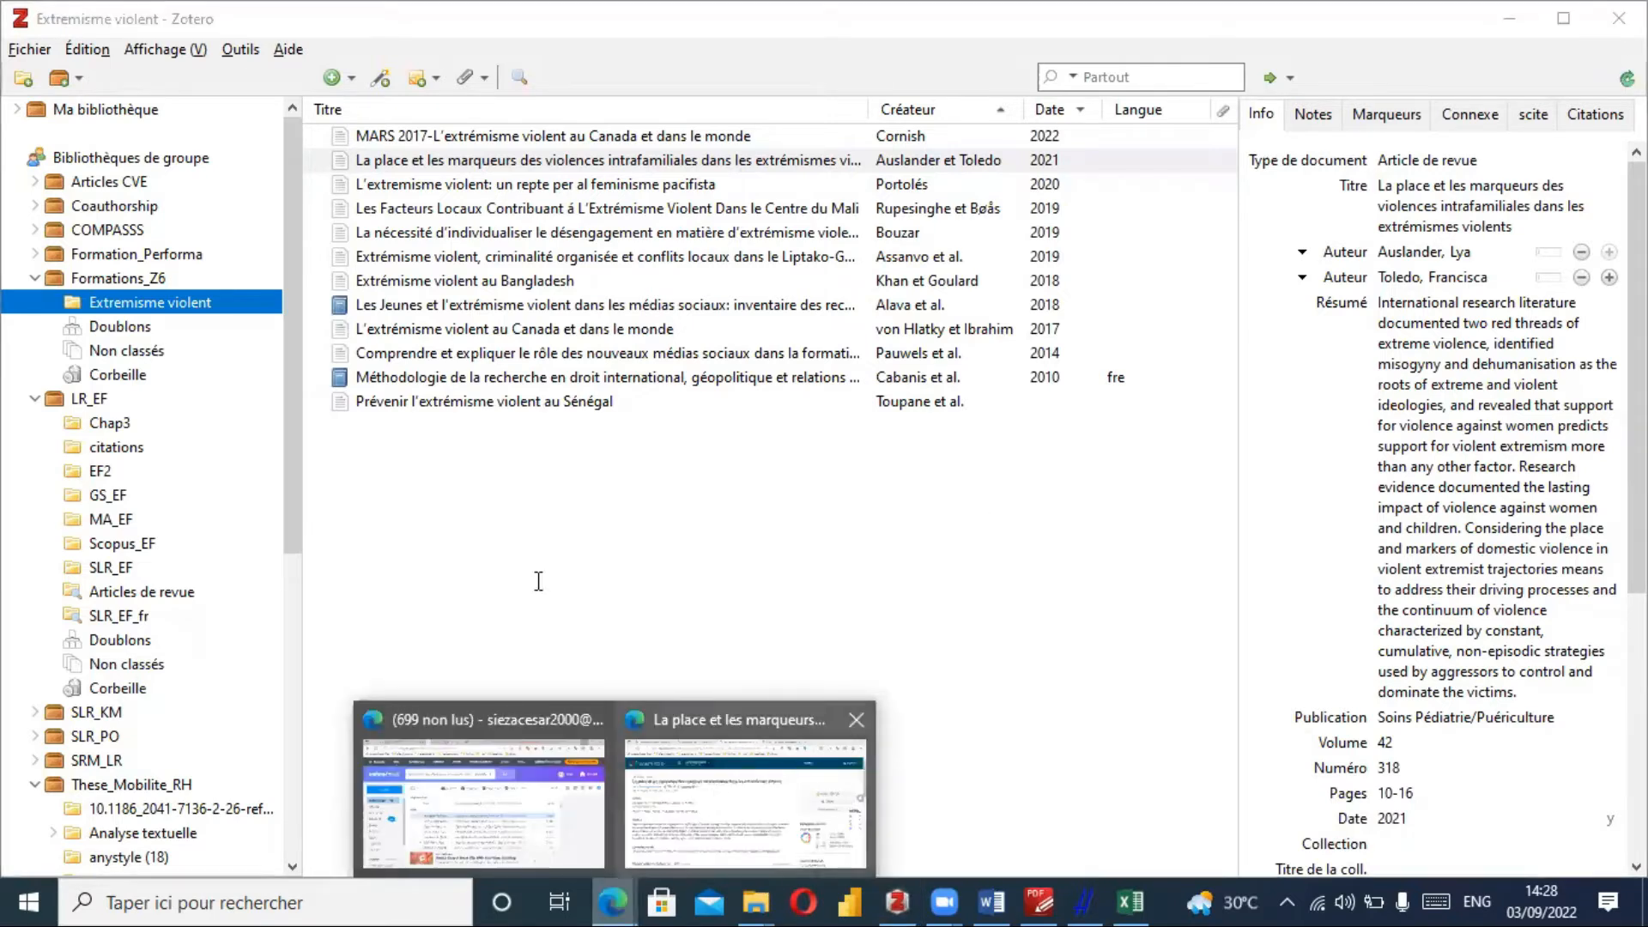
left_click(744, 803)
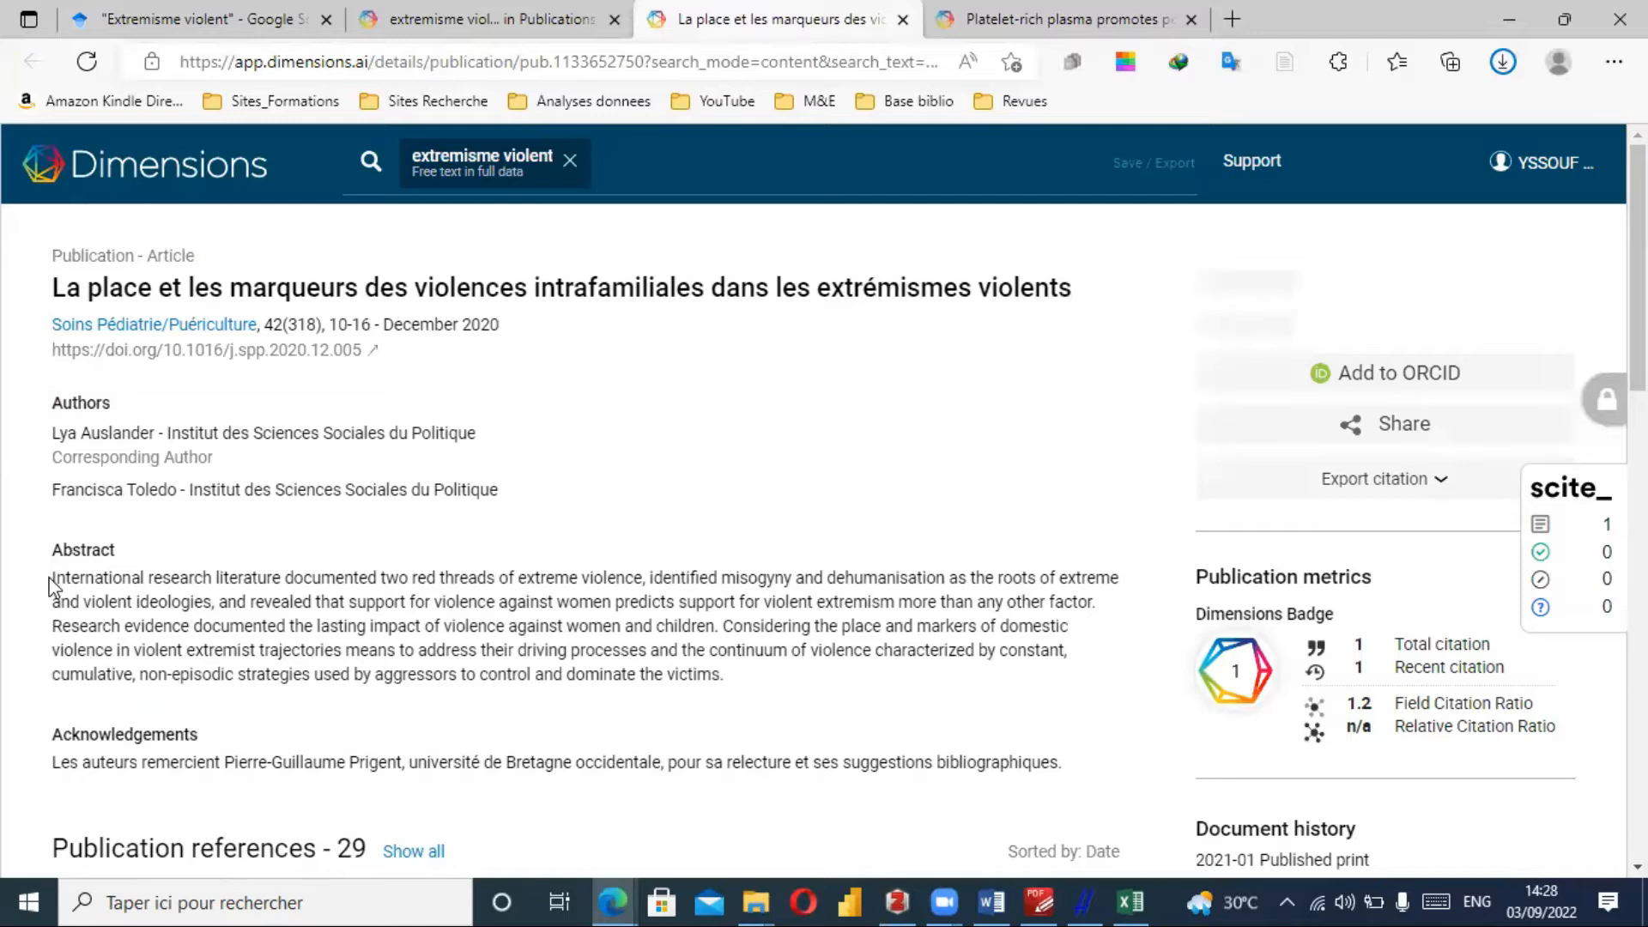
left_click_drag(53, 576, 736, 678)
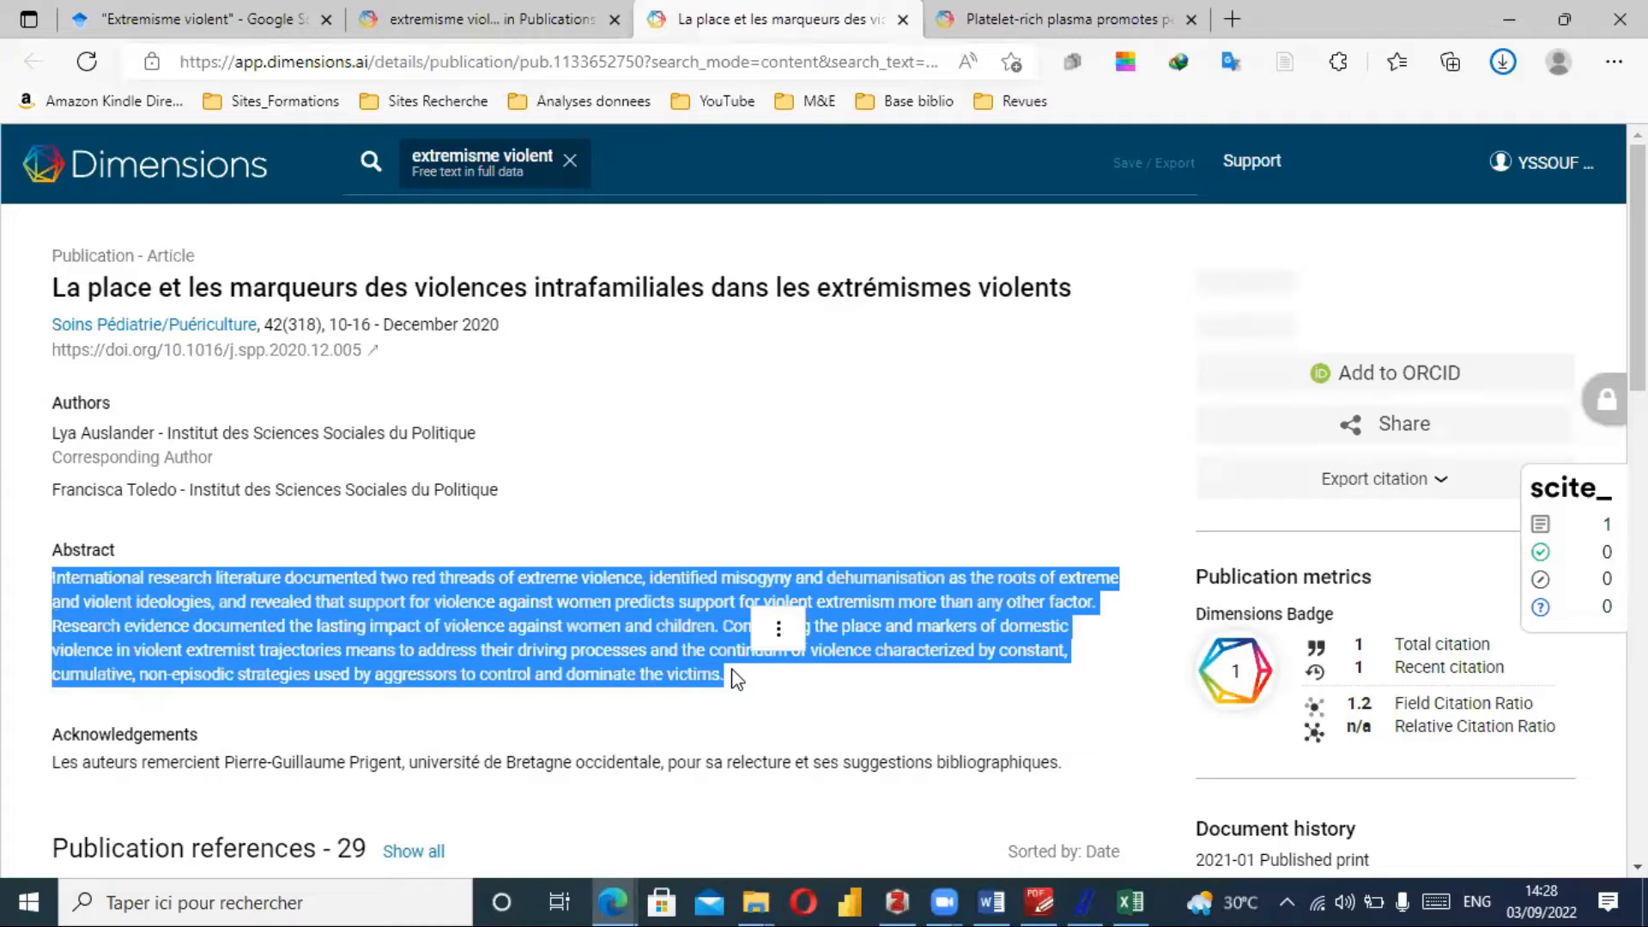
right_click(507, 594)
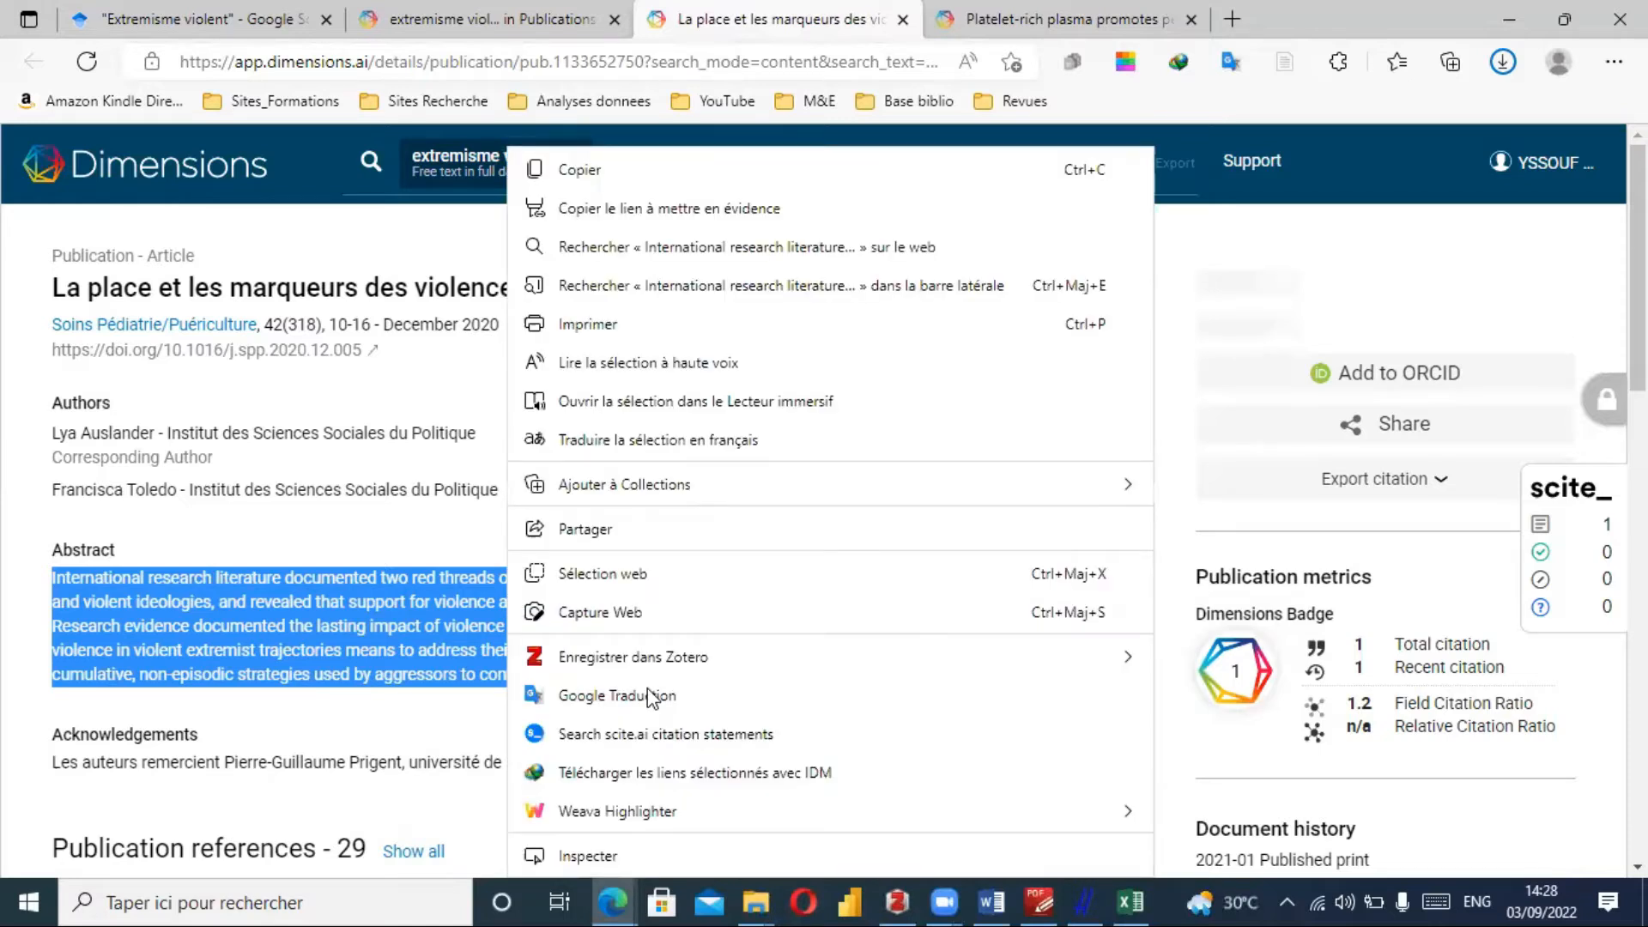
mouse_move(725, 671)
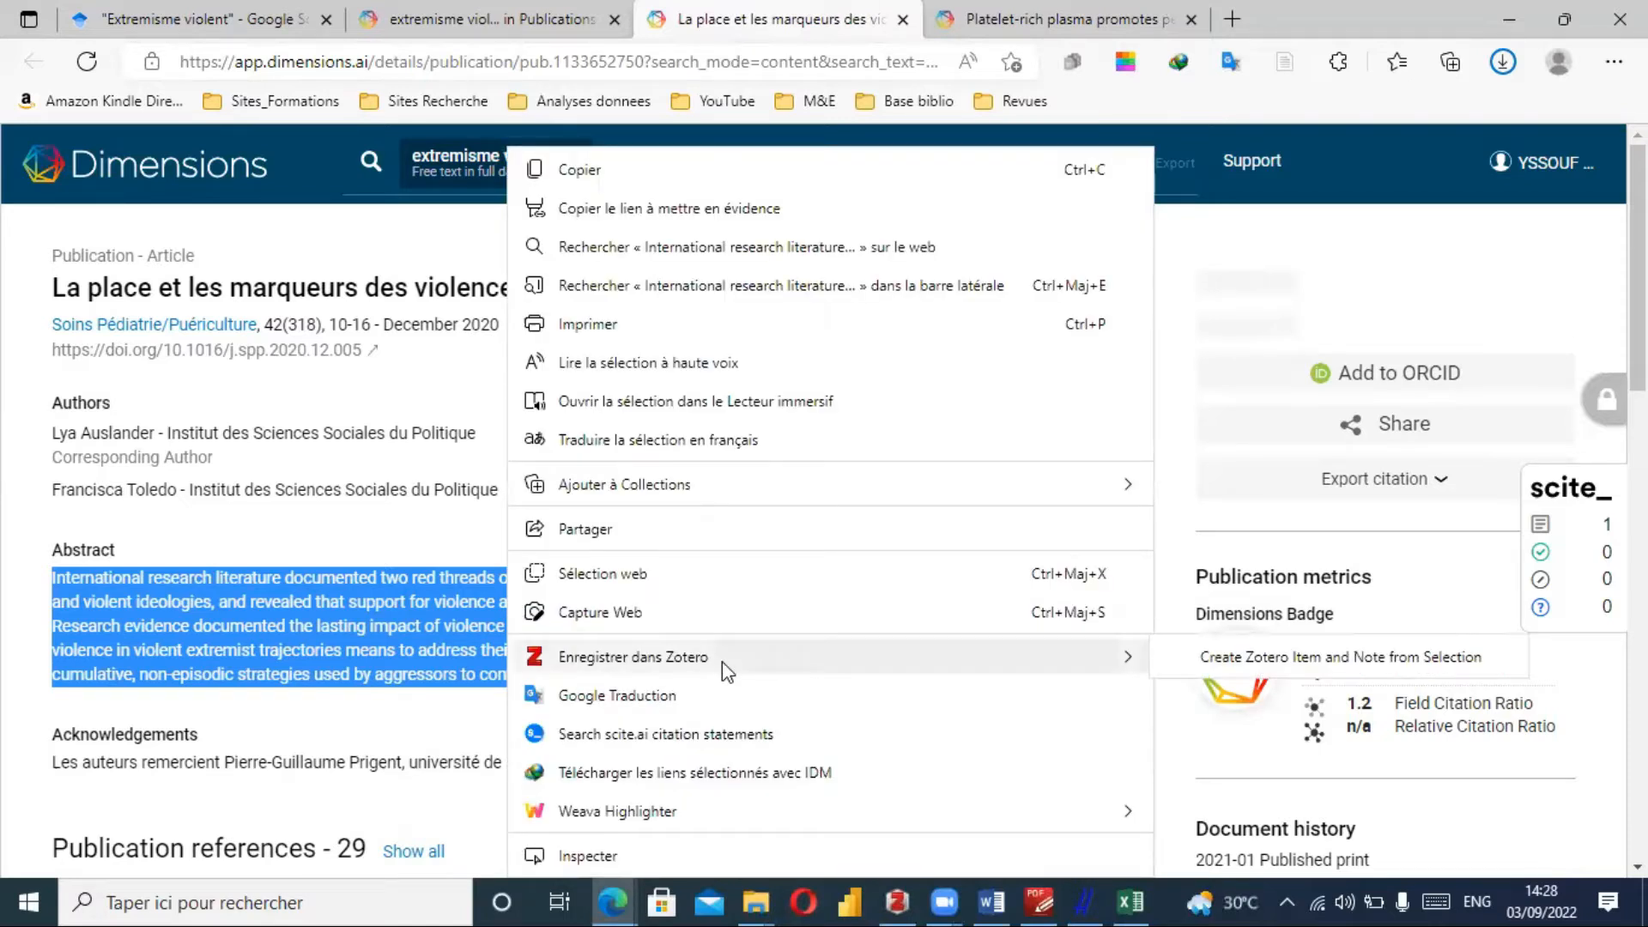
left_click(1242, 660)
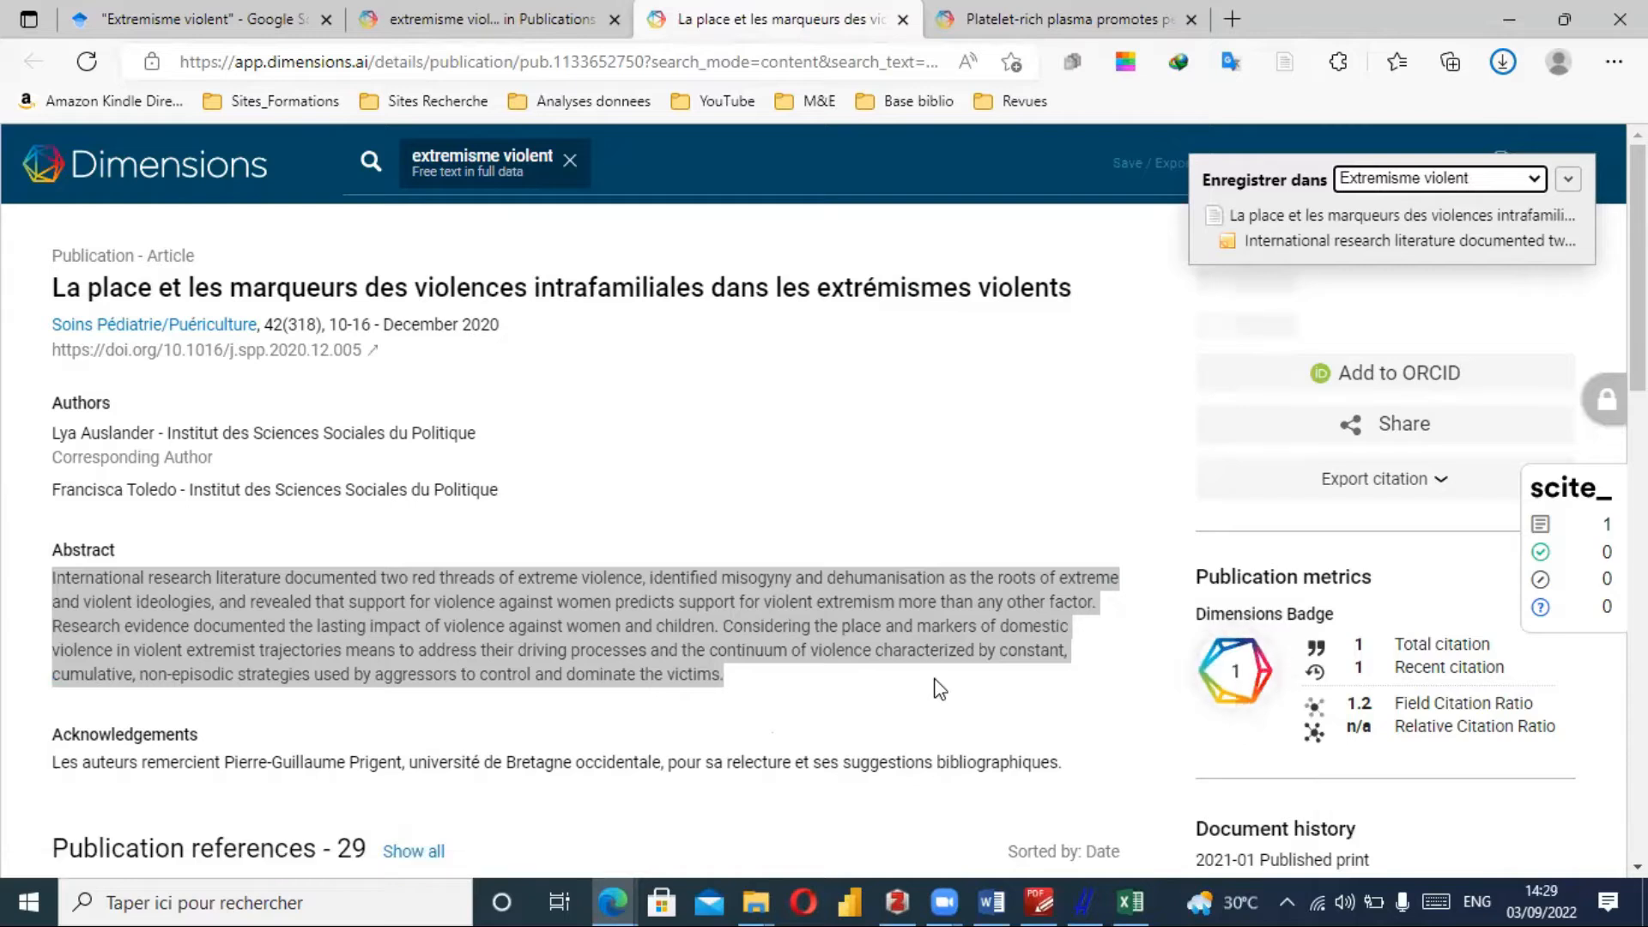
Switch to Zotero, expand the newly saved article on "violences intrafamiliales" and read its attached abstract note.
left_click(897, 899)
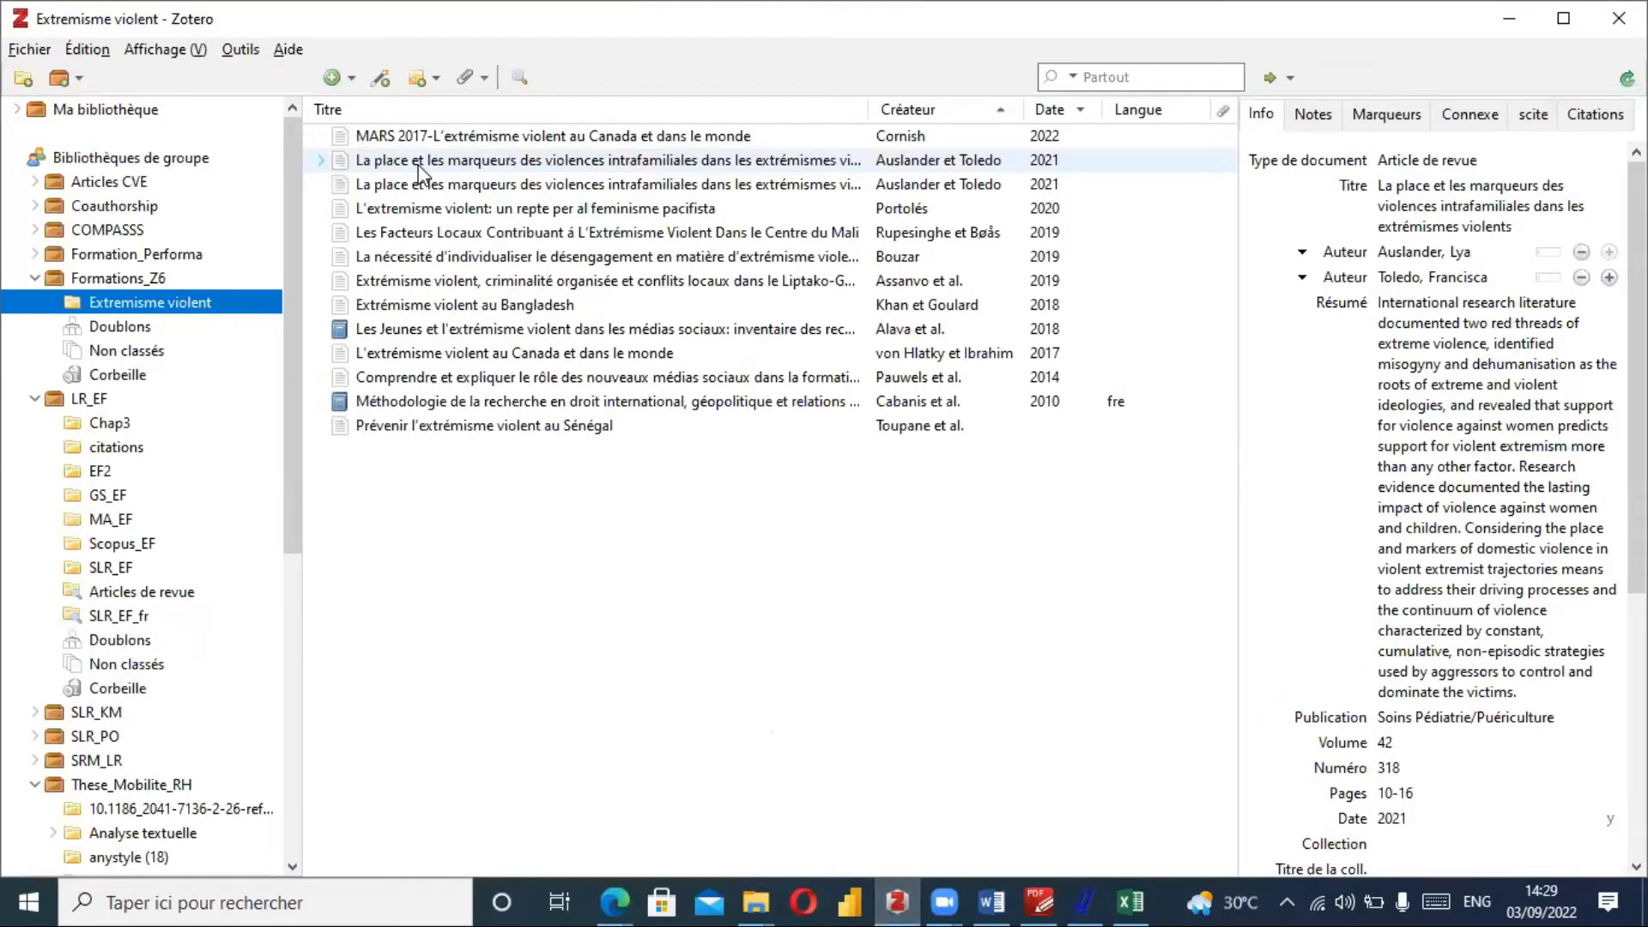
left_click(321, 166)
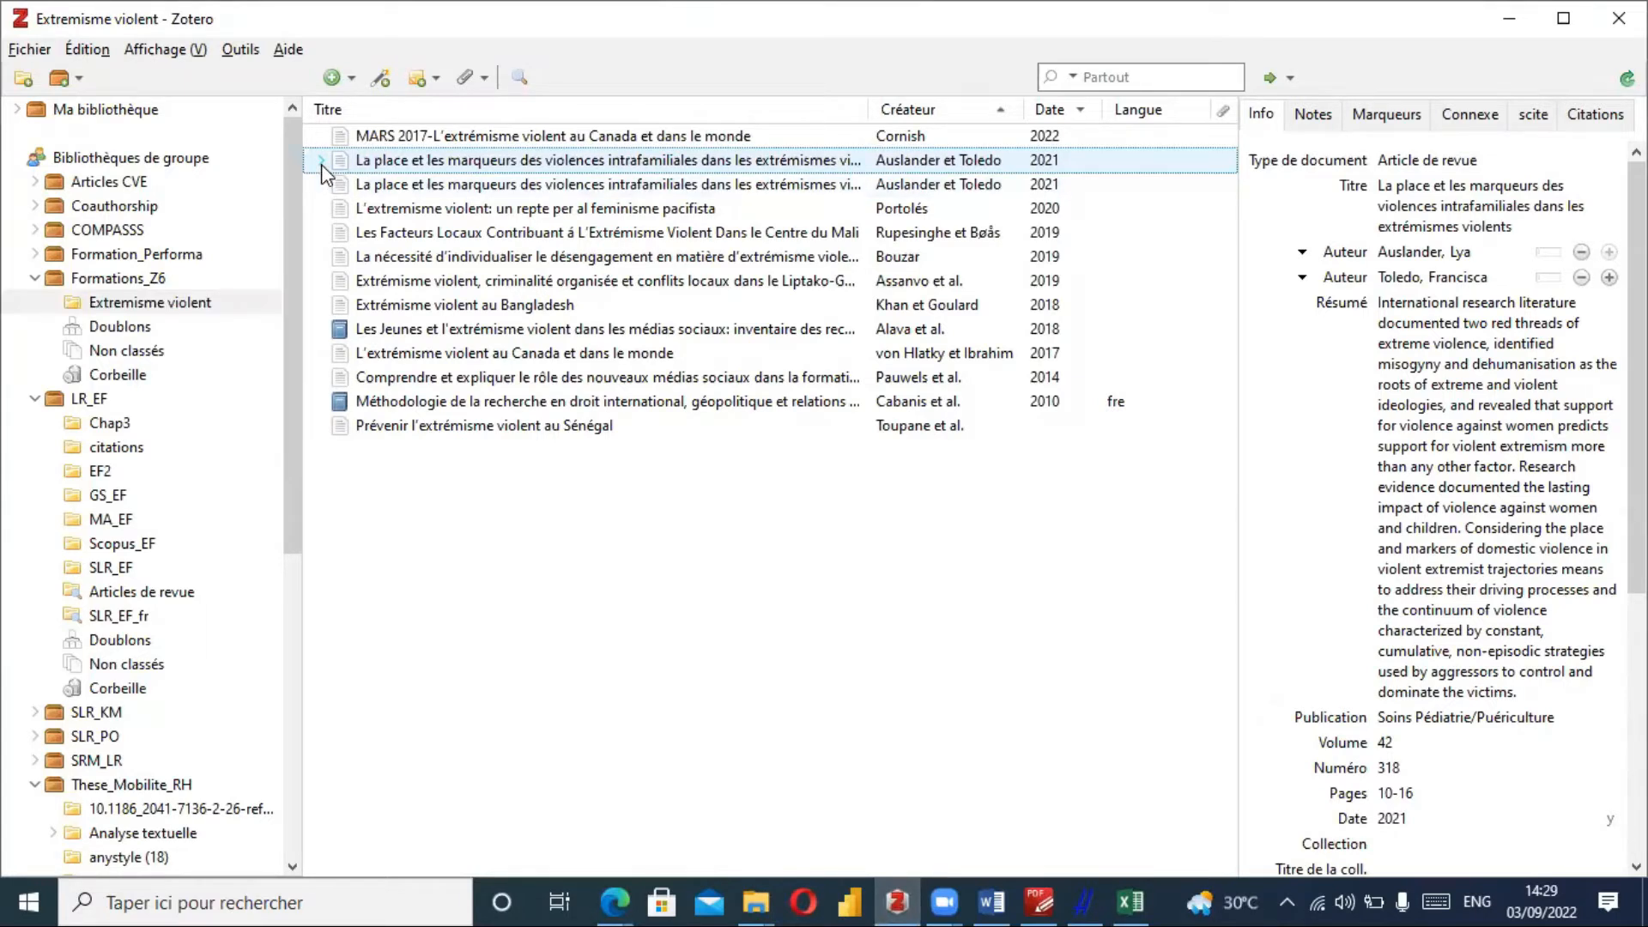
left_click(321, 161)
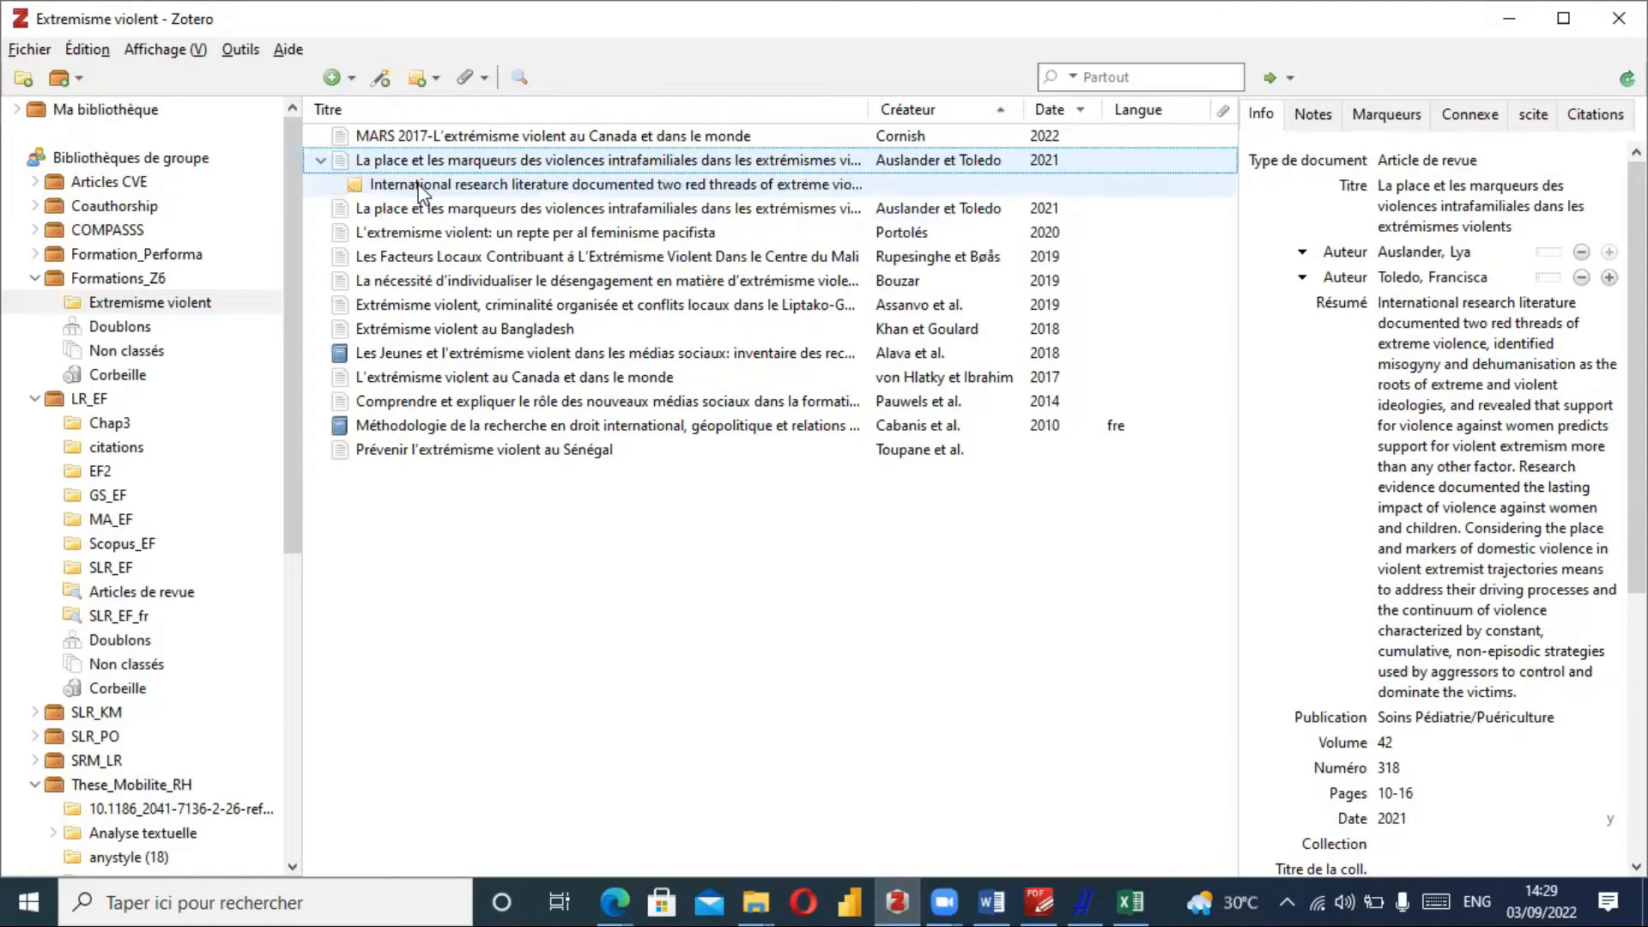
left_click(421, 187)
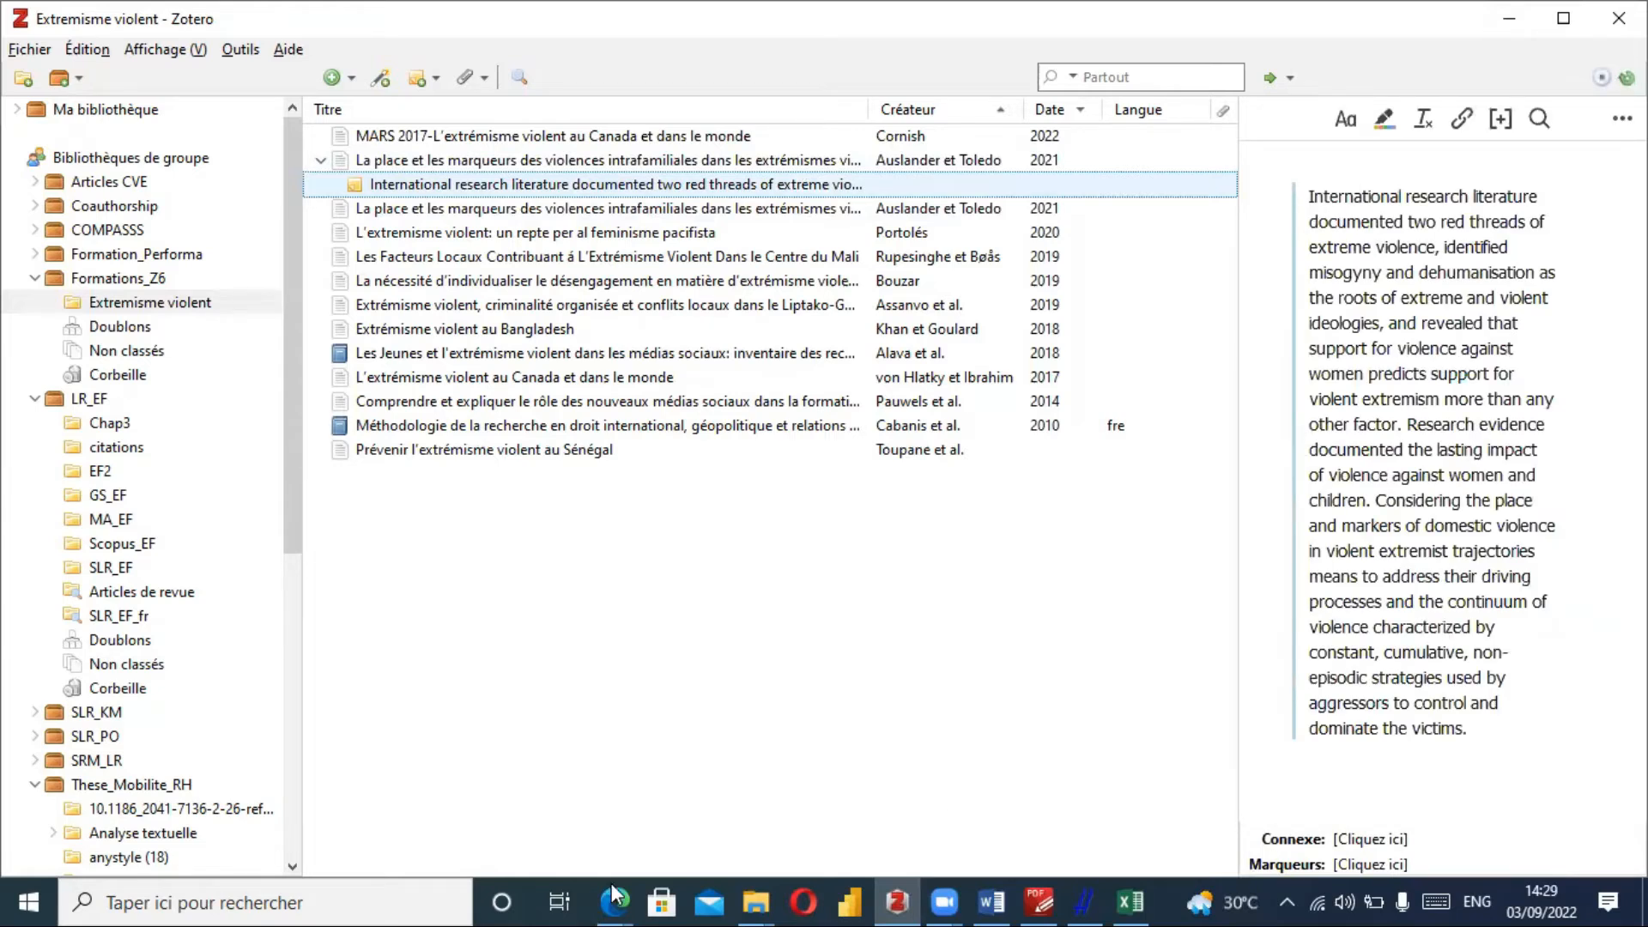
mouse_move(611, 887)
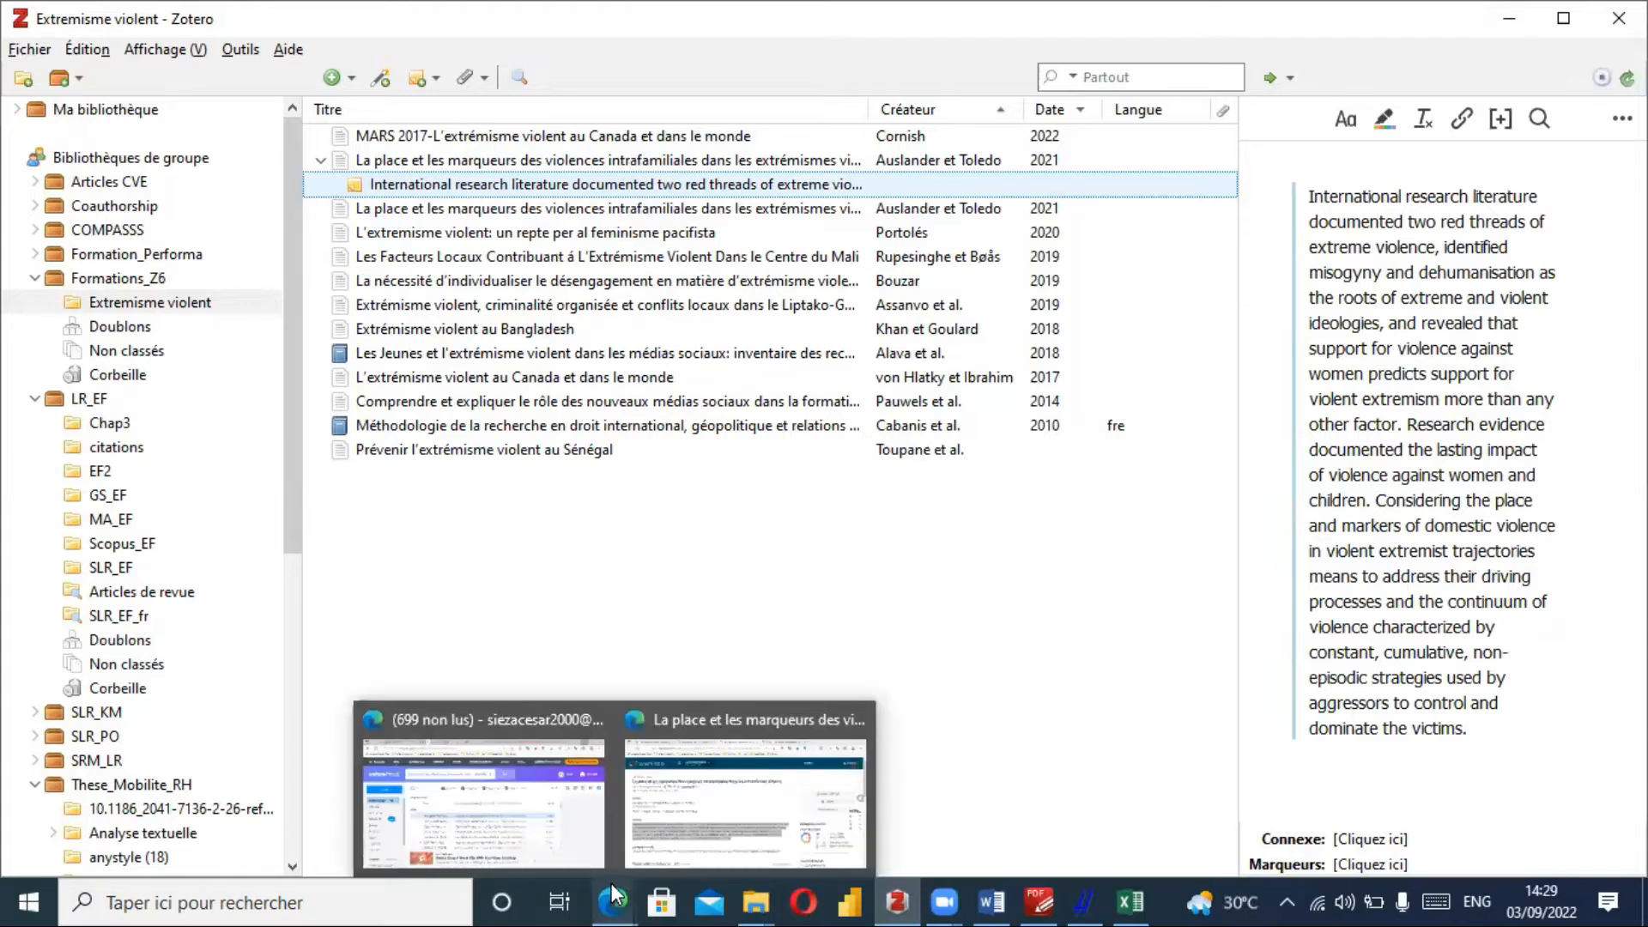
left_click(786, 790)
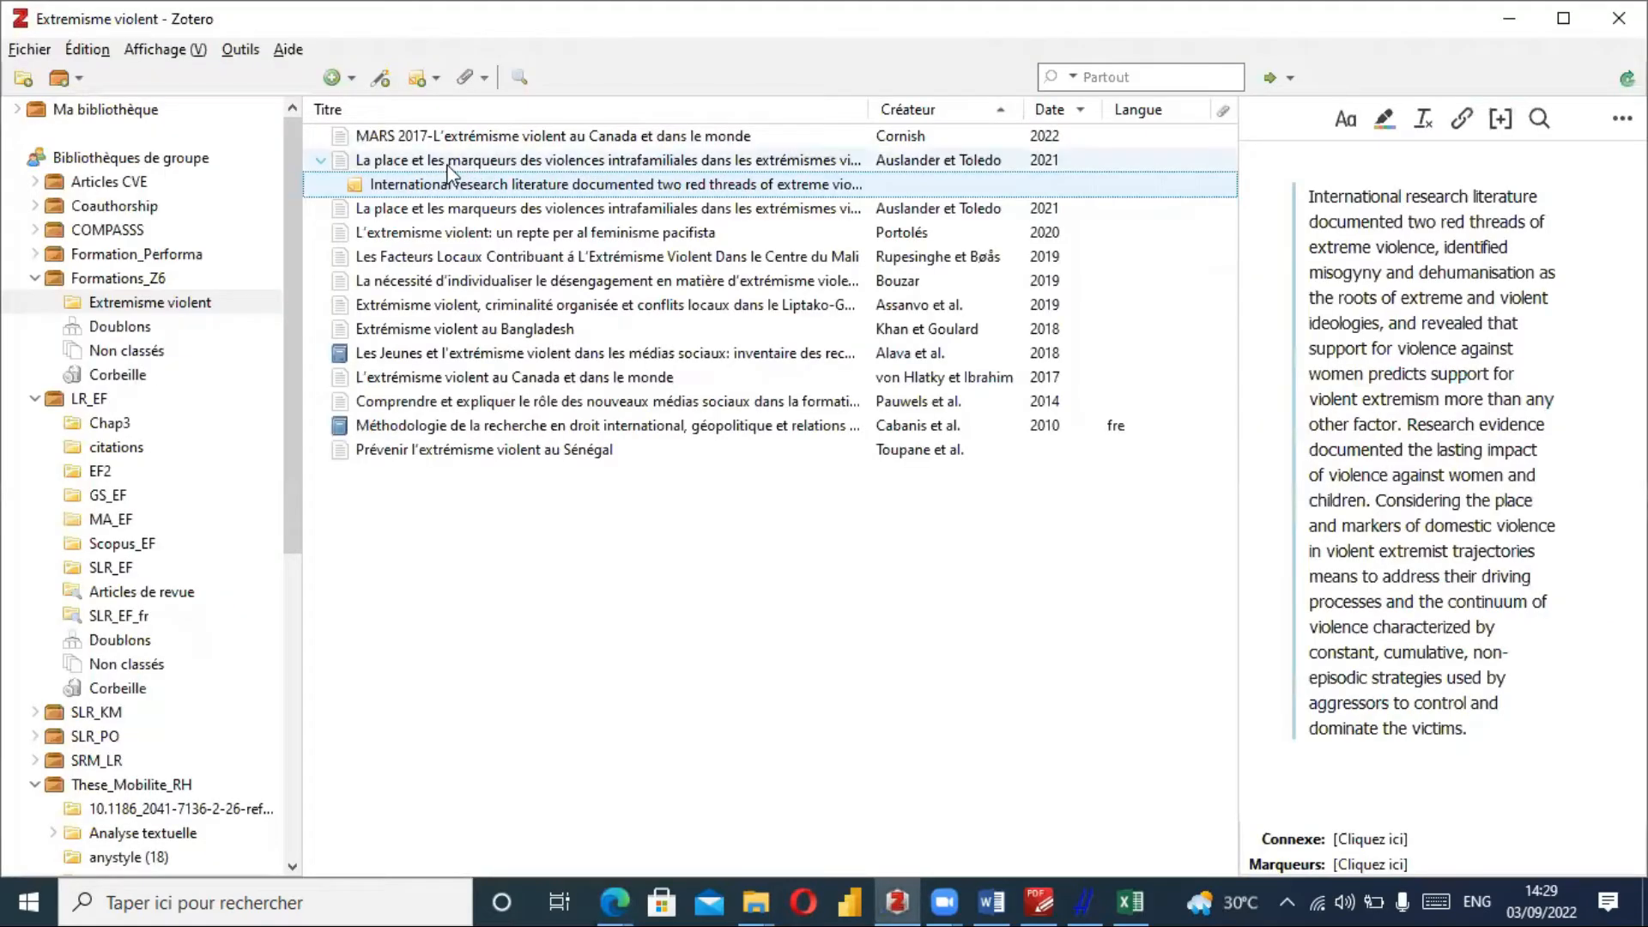
Compare the two copies of "La place et les marqueurs des violences intrafamiliales" in Zotero and move the one without a note to the trash.
left_click(447, 163)
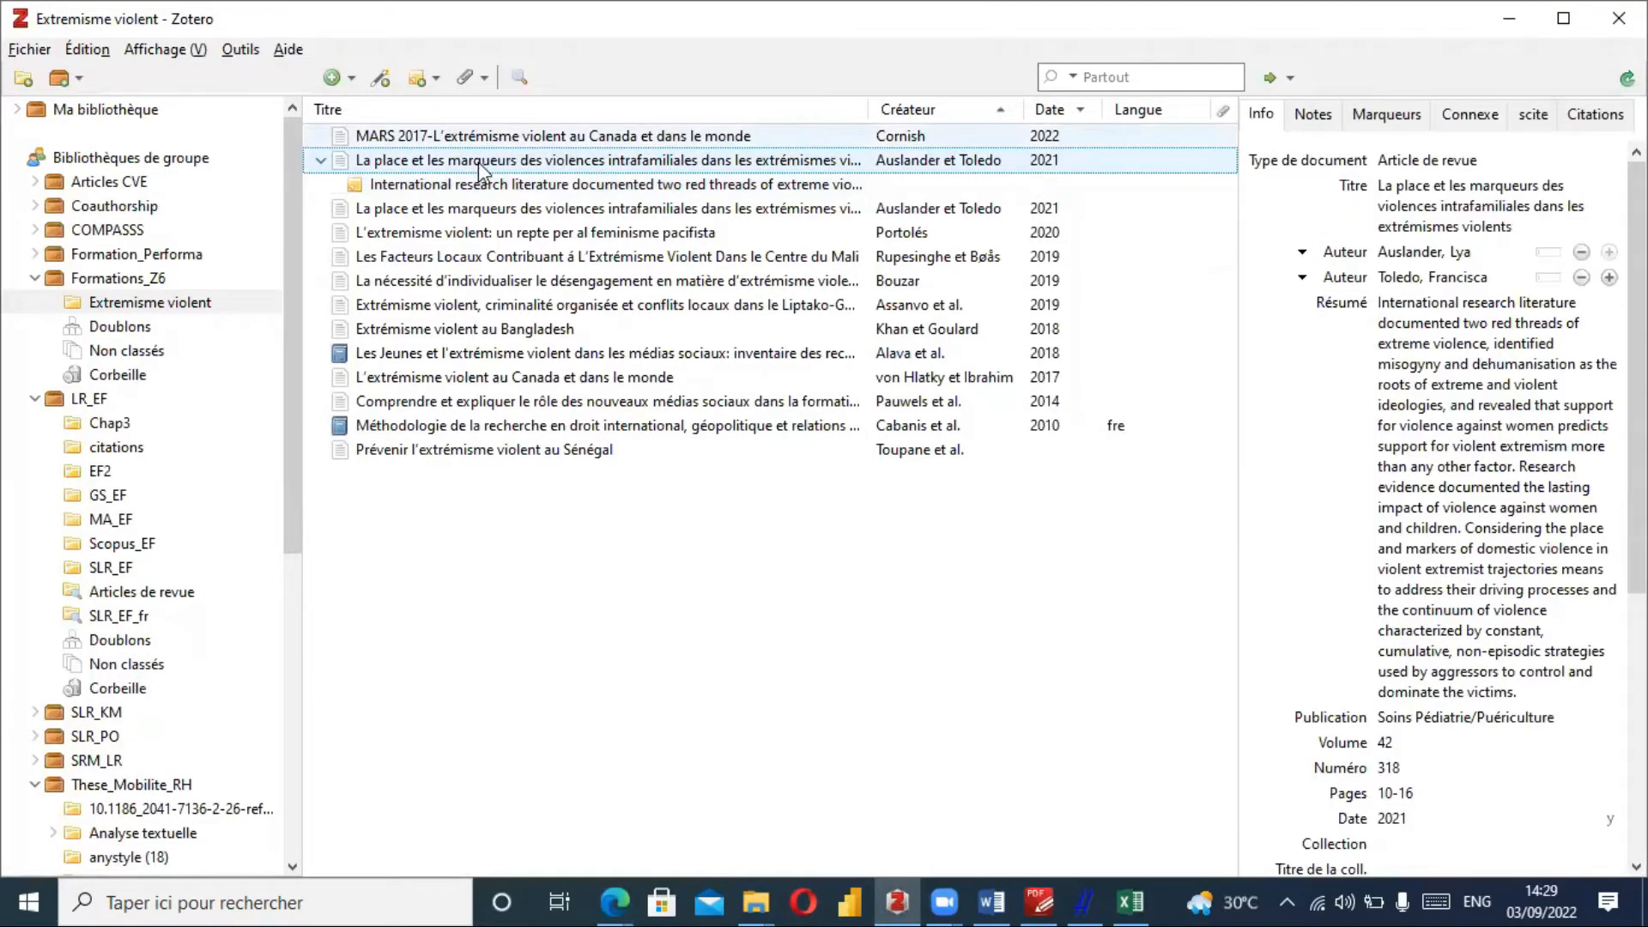
left_click(429, 208)
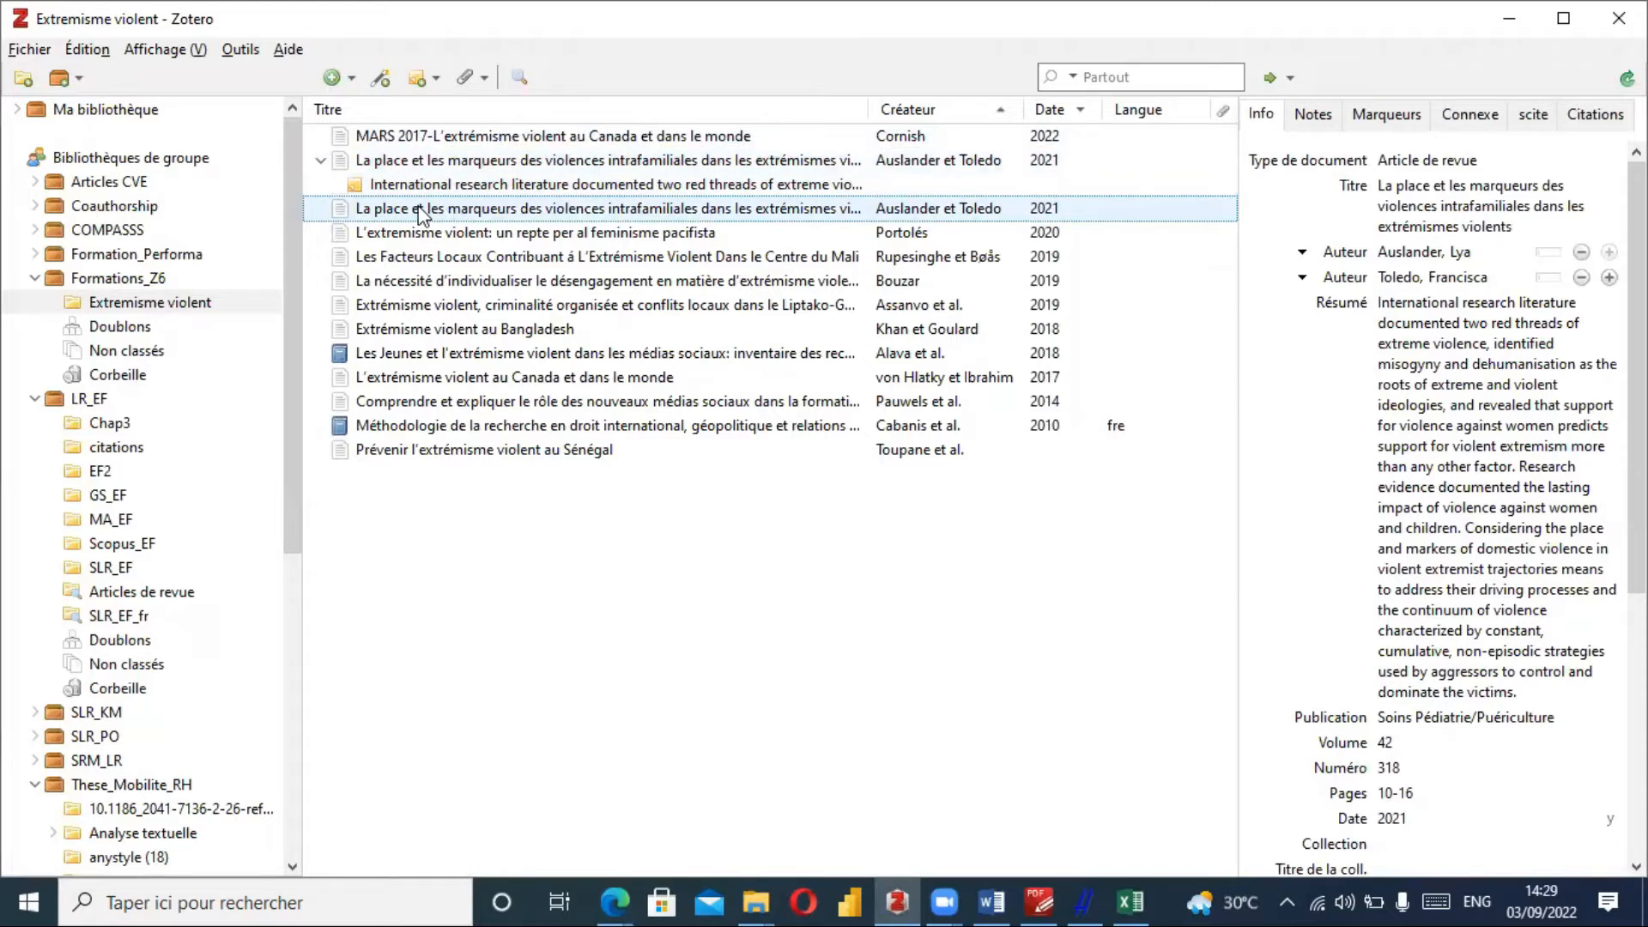
right_click(419, 207)
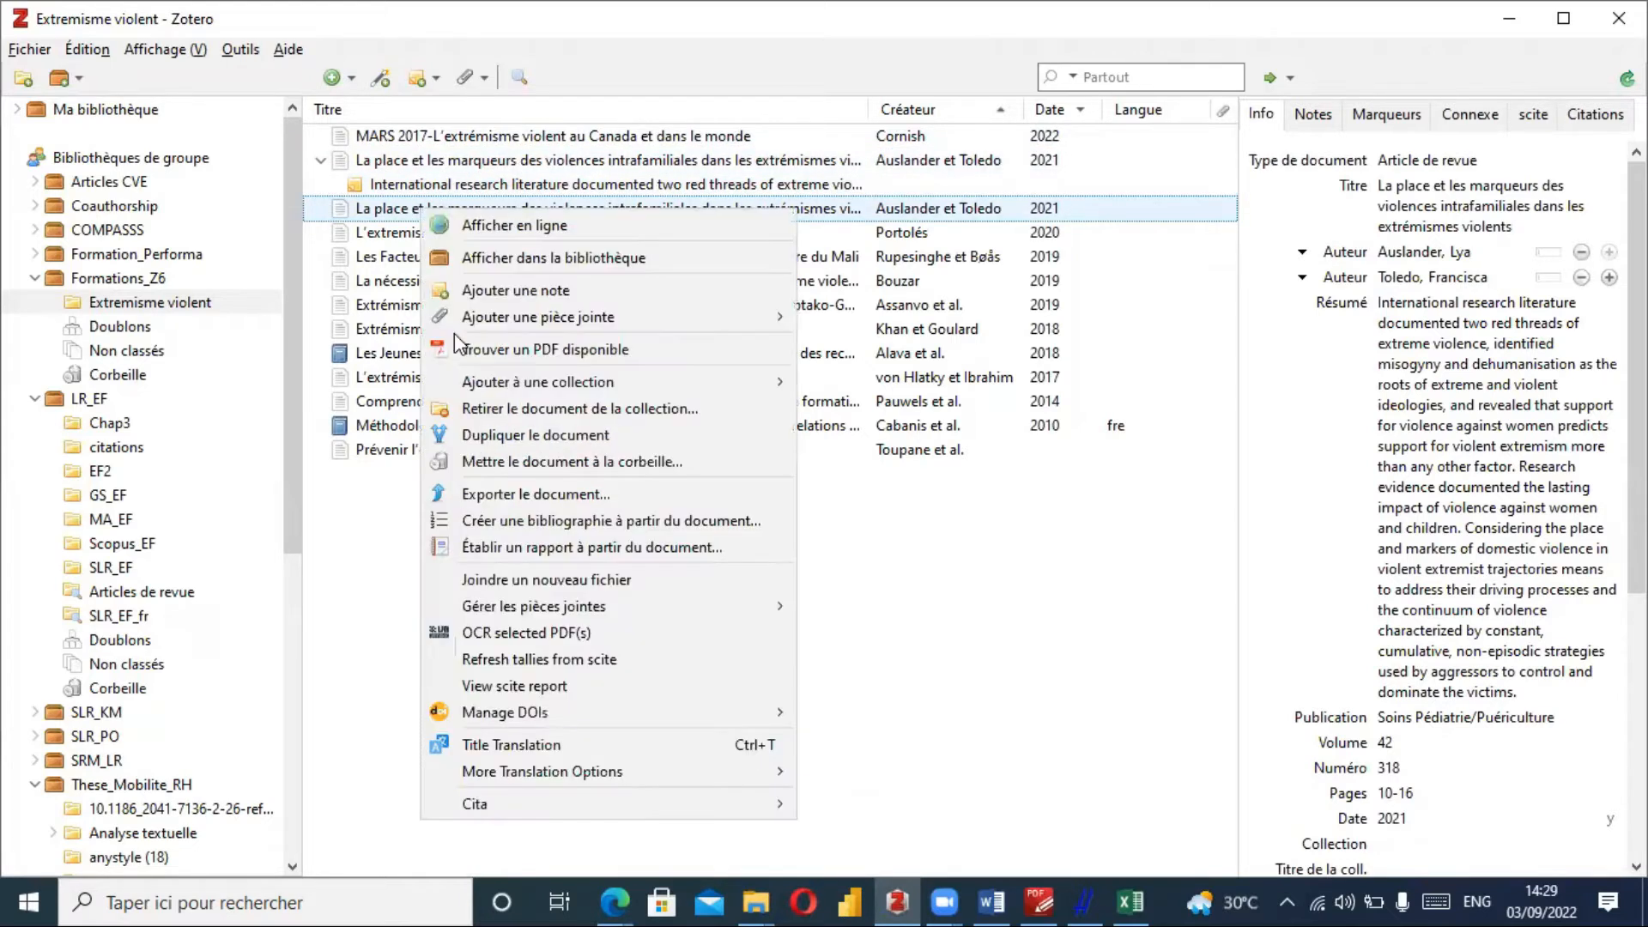
left_click(515, 463)
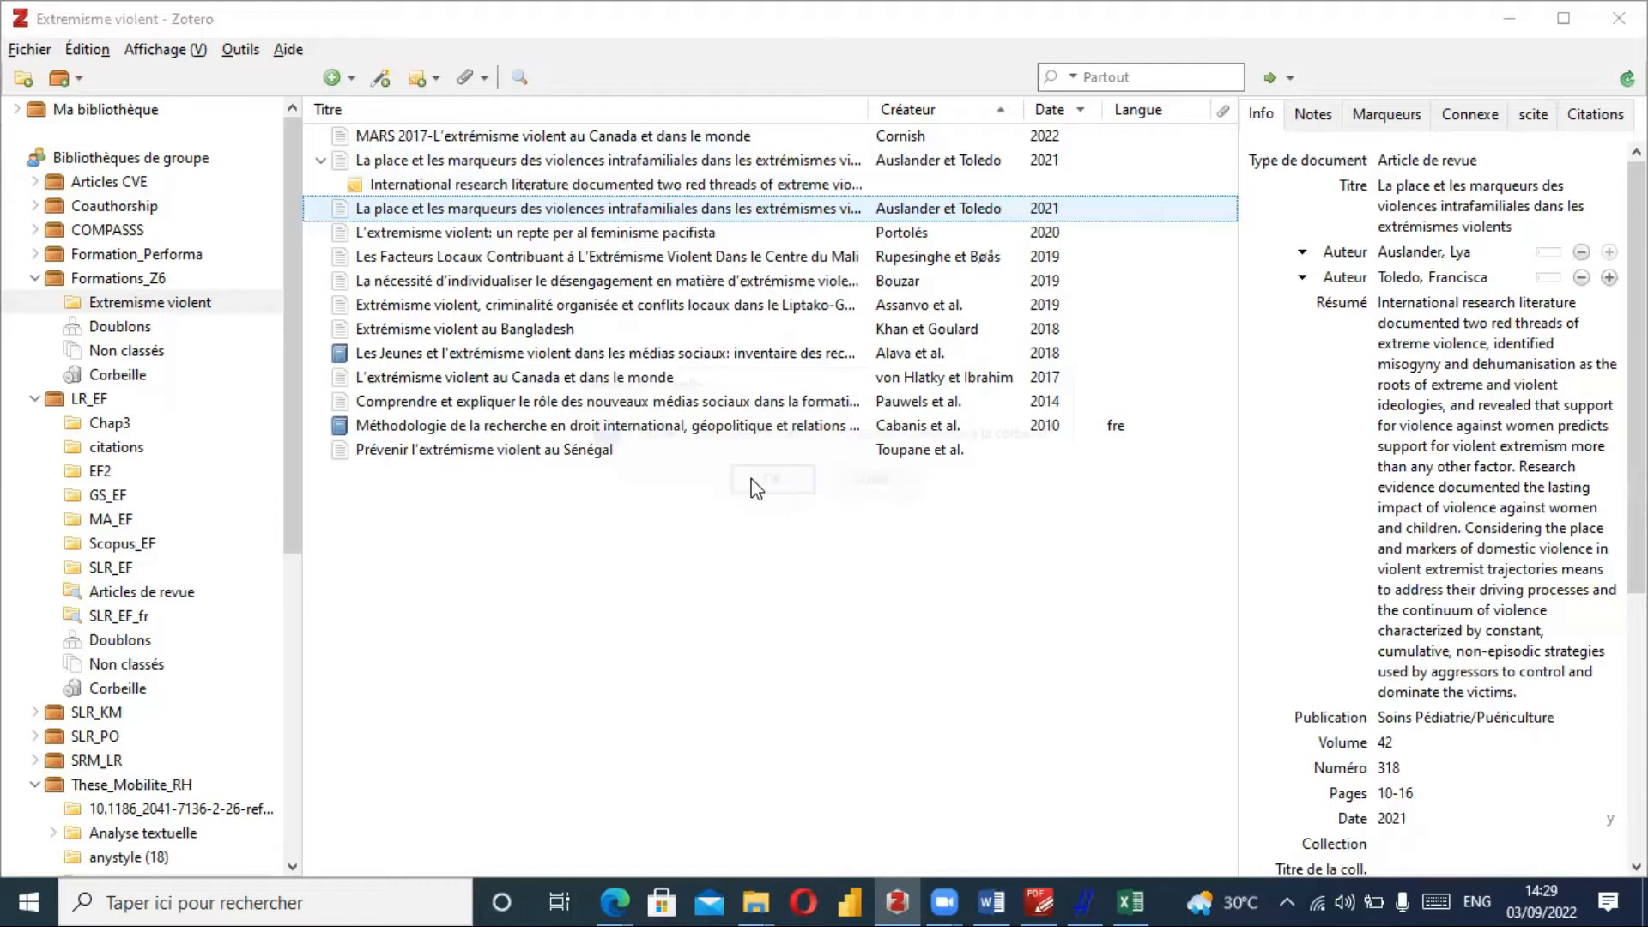
left_click(756, 487)
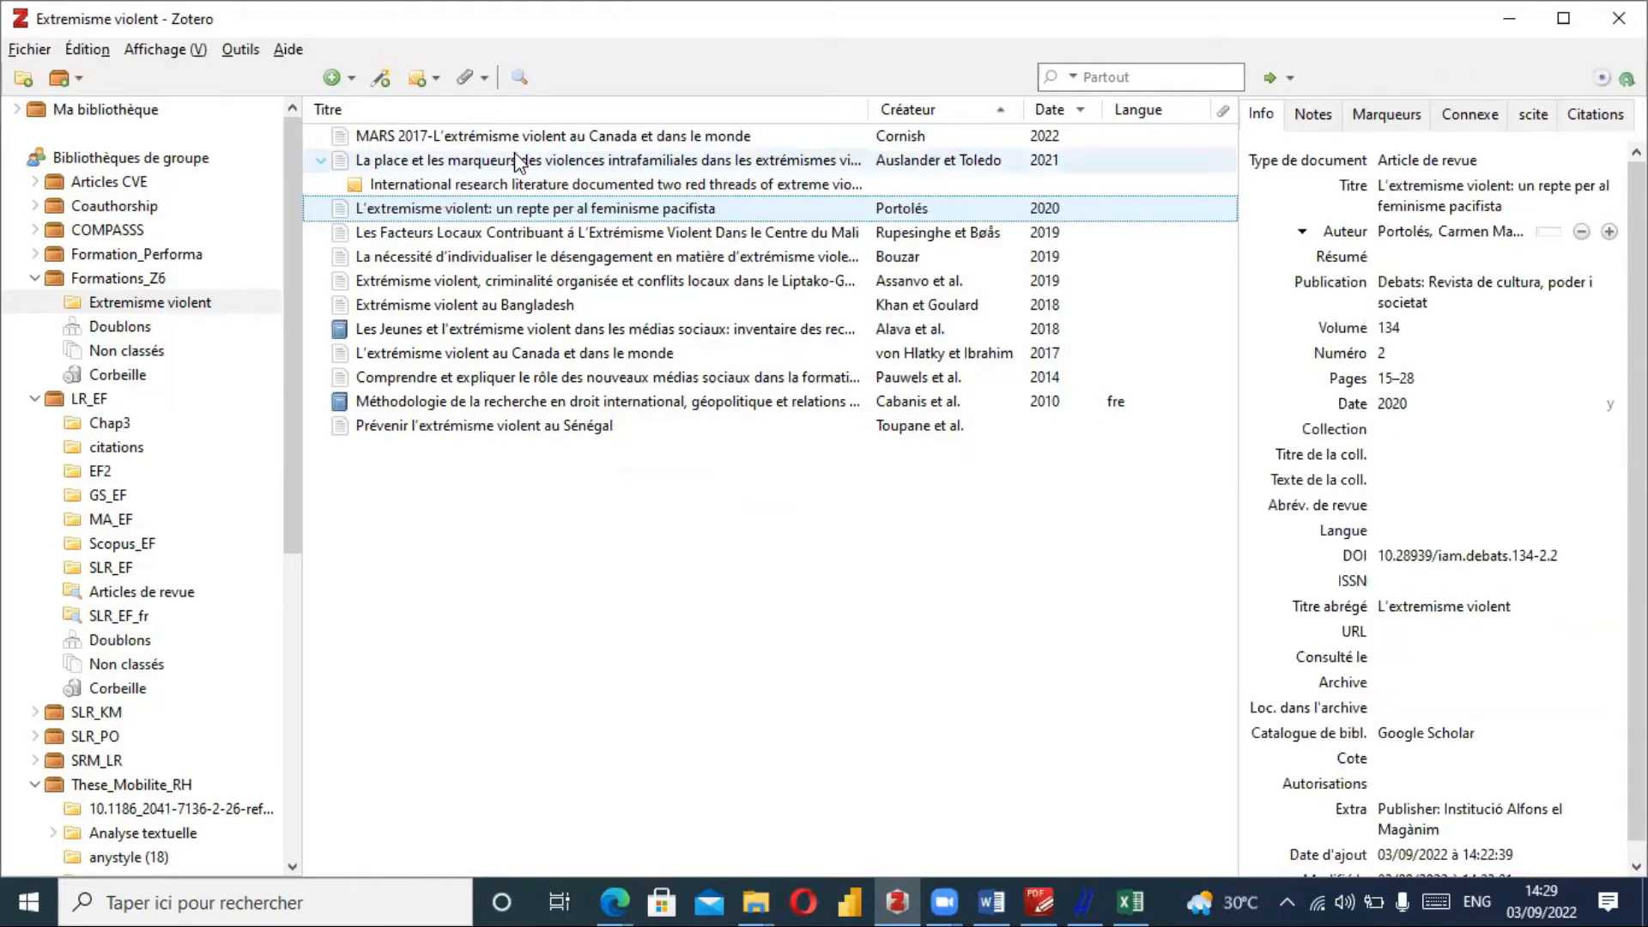
Review the remaining article's bibliographic details and its attached note.
left_click(498, 186)
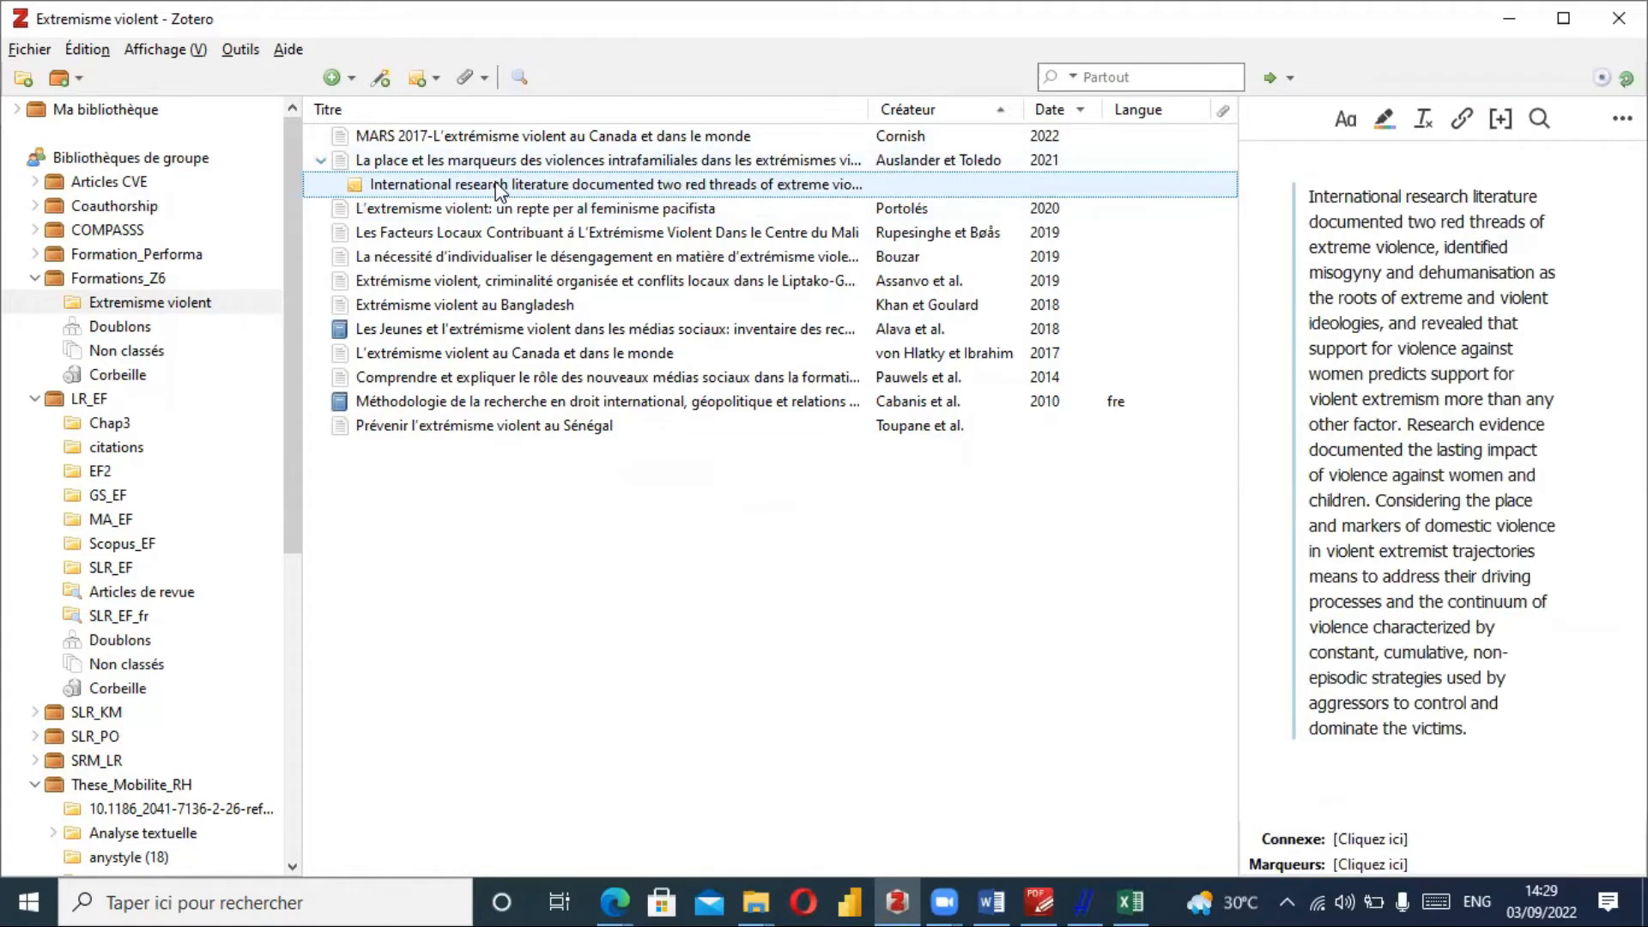
left_click(529, 163)
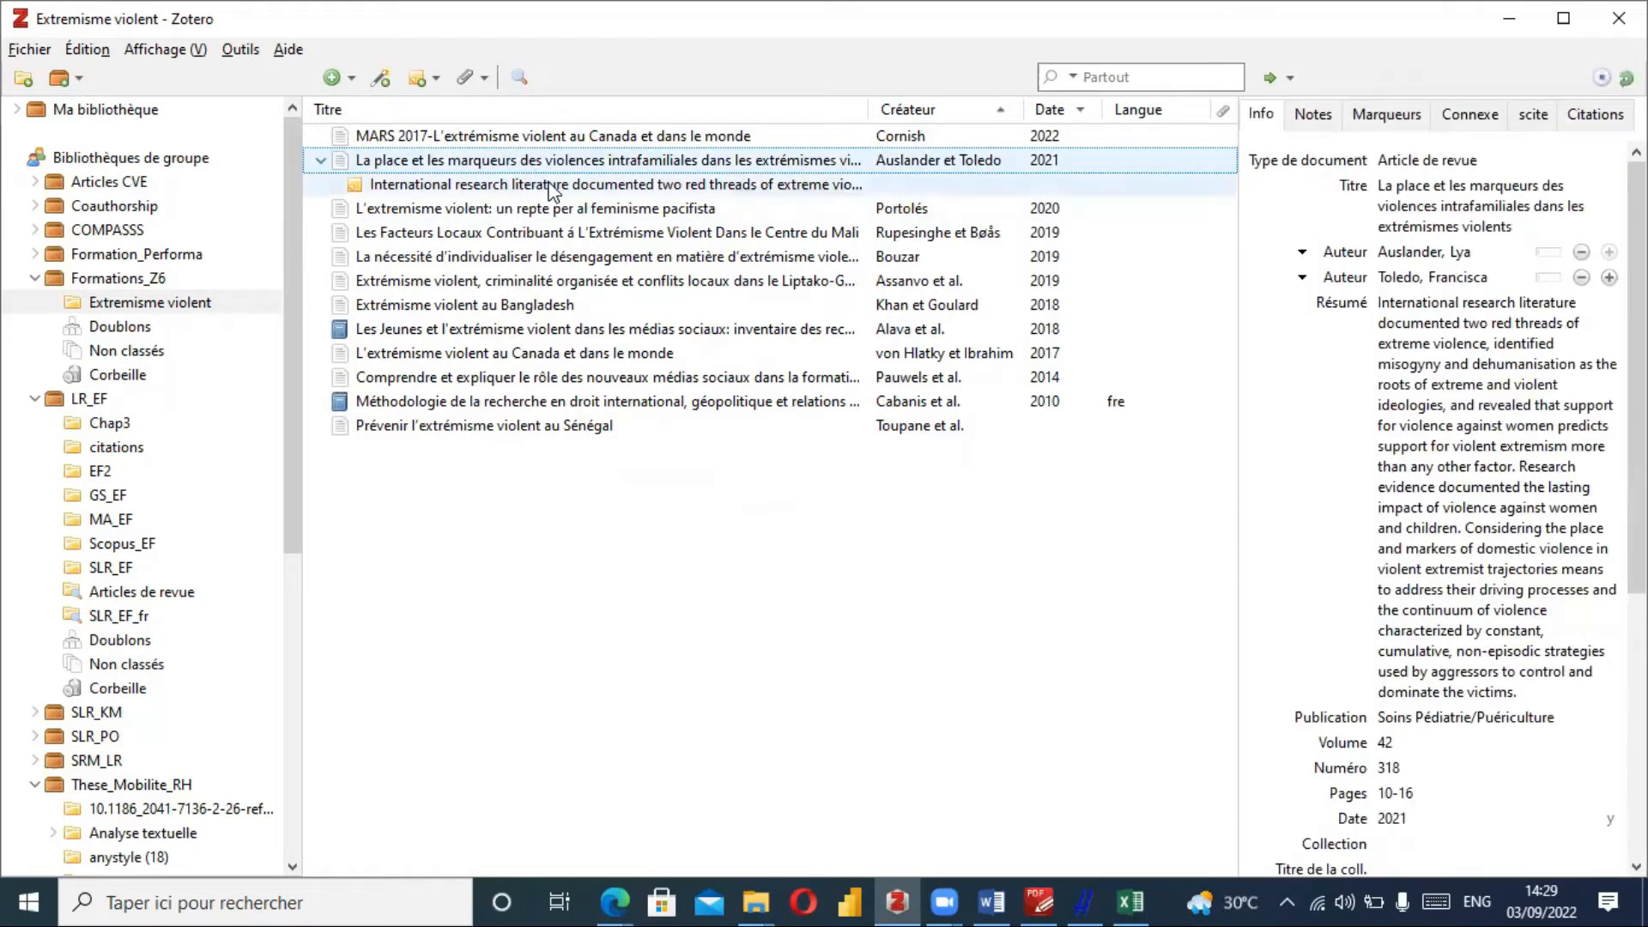
left_click(590, 188)
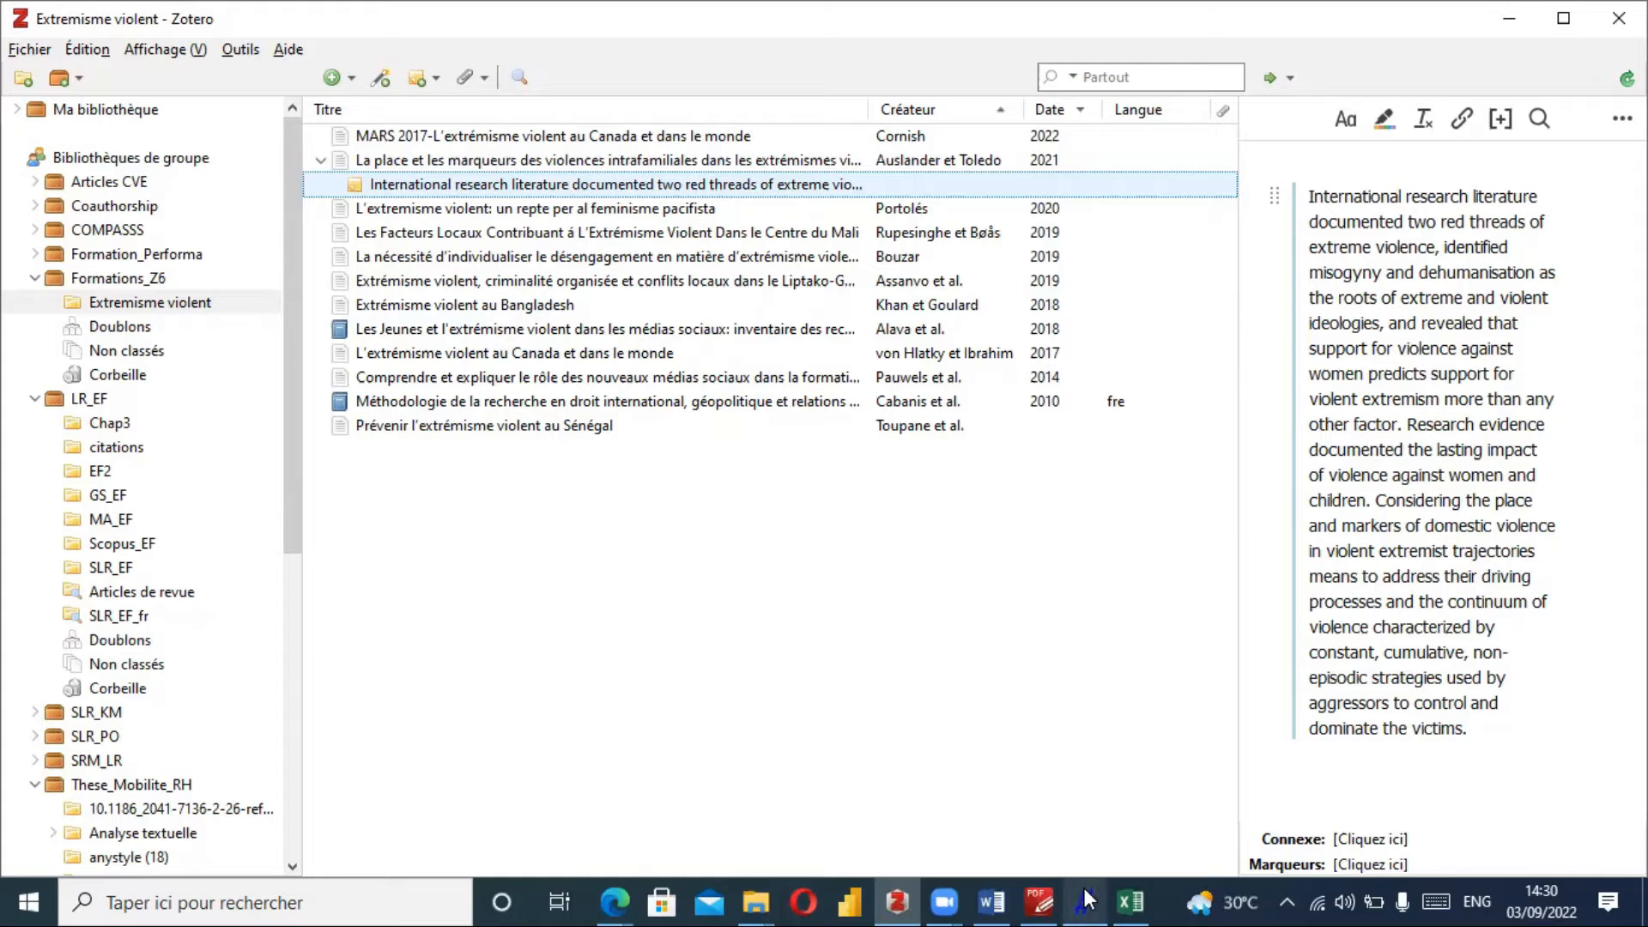
Switch to Harzing's Publish or Perish and create a new Google Scholar search.
mouse_move(1083, 887)
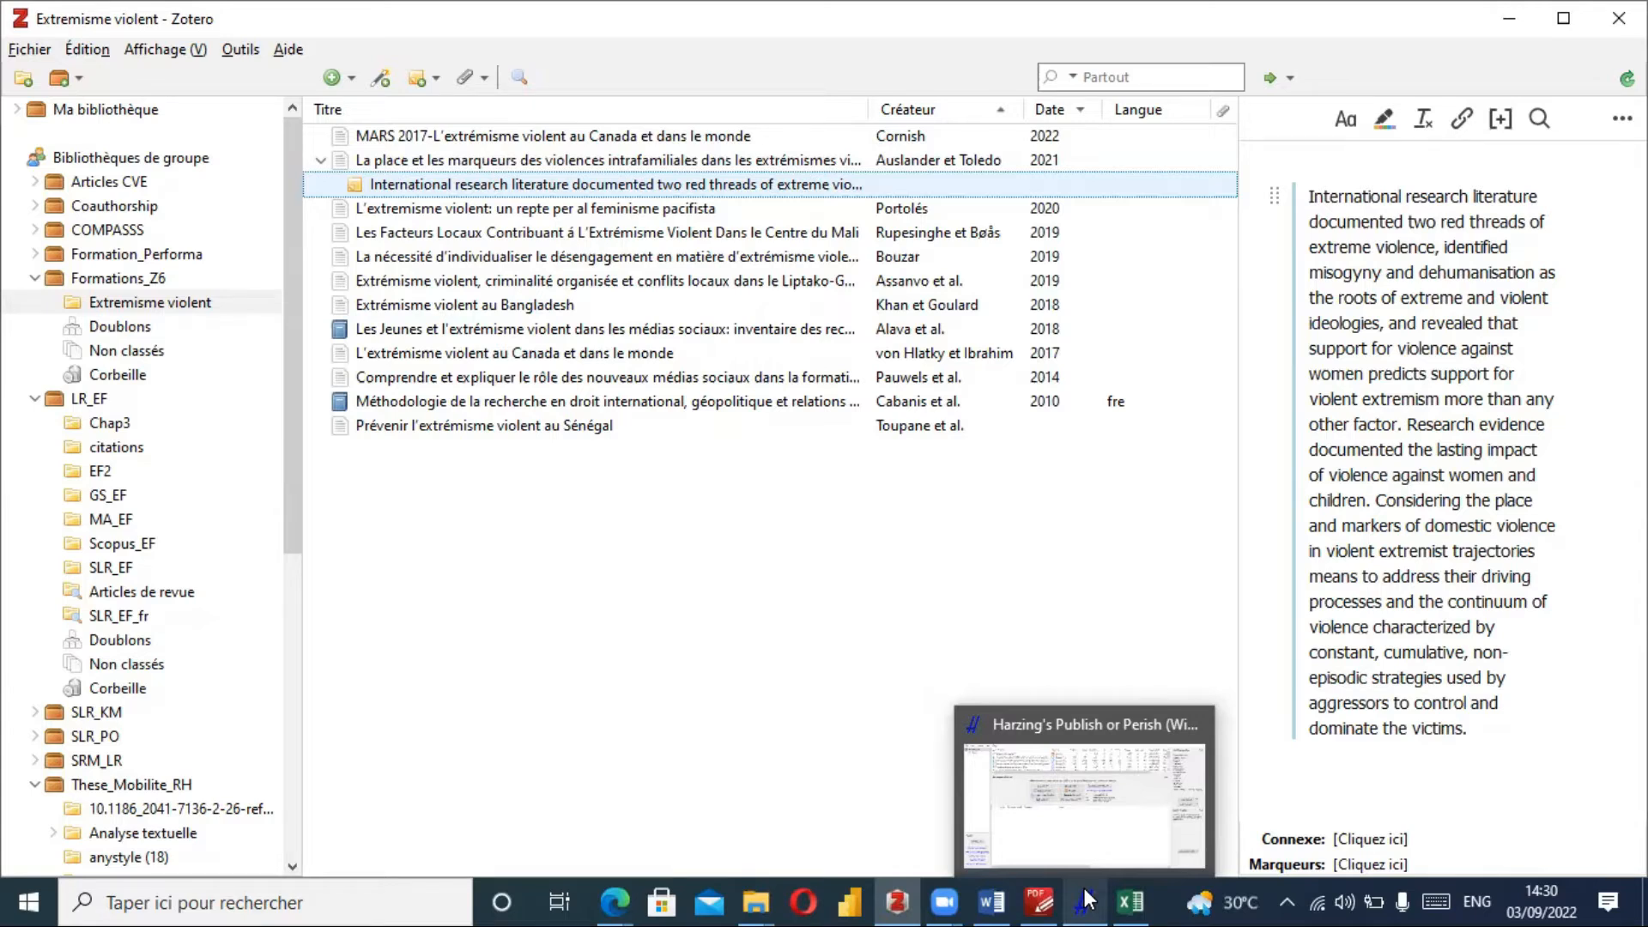
left_click(1083, 898)
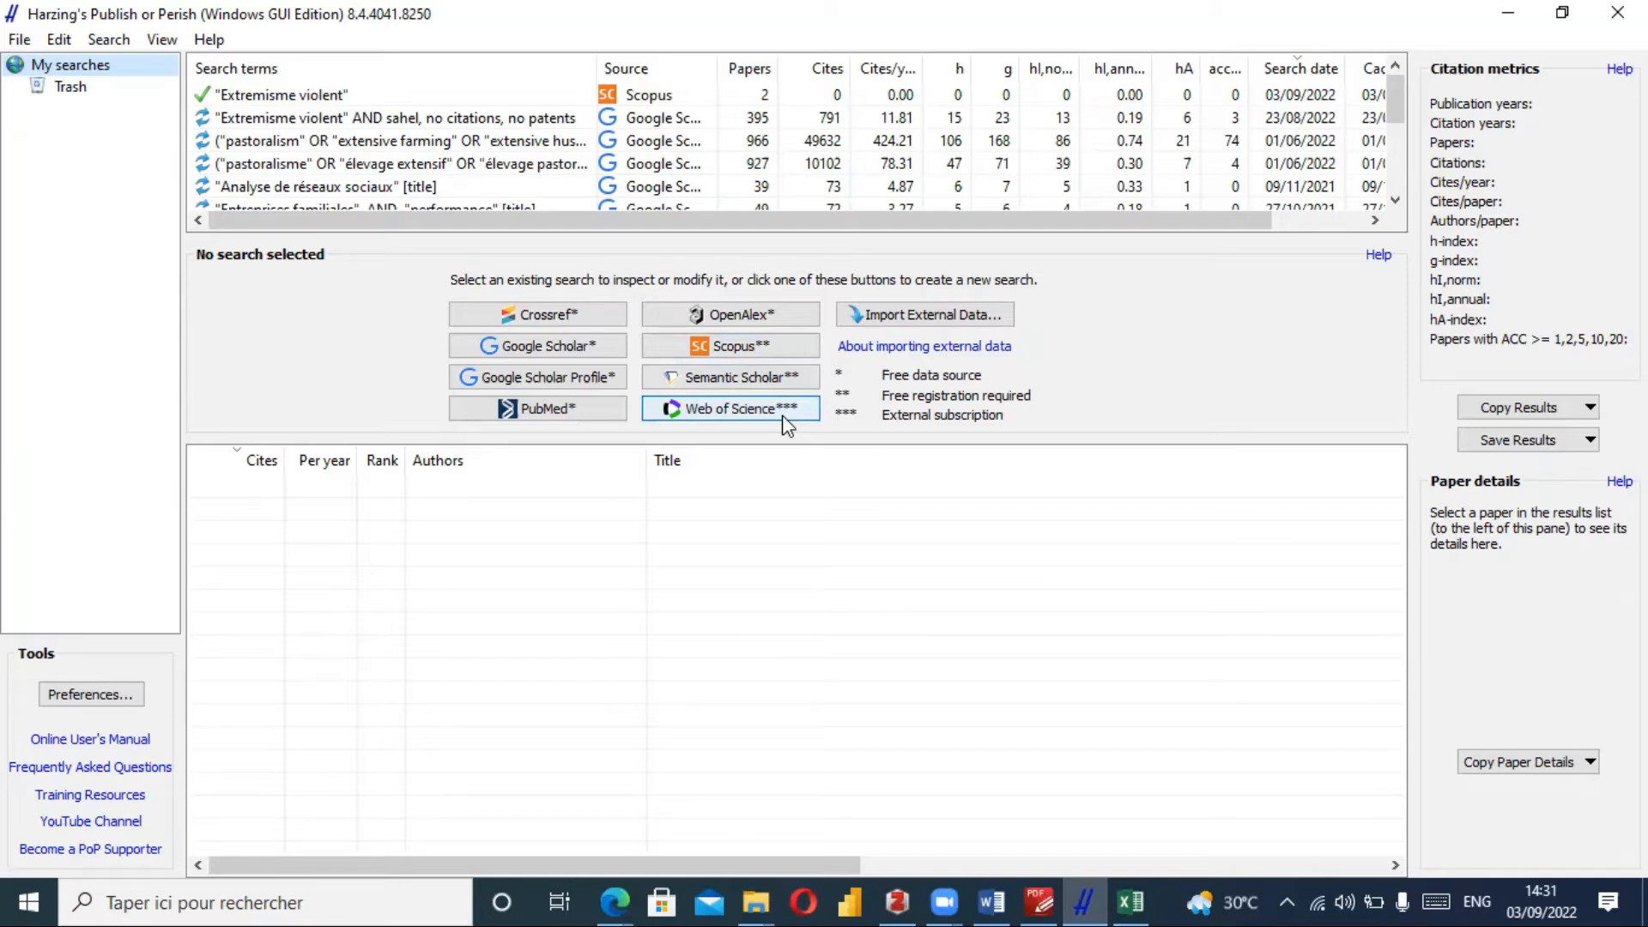
left_click(549, 352)
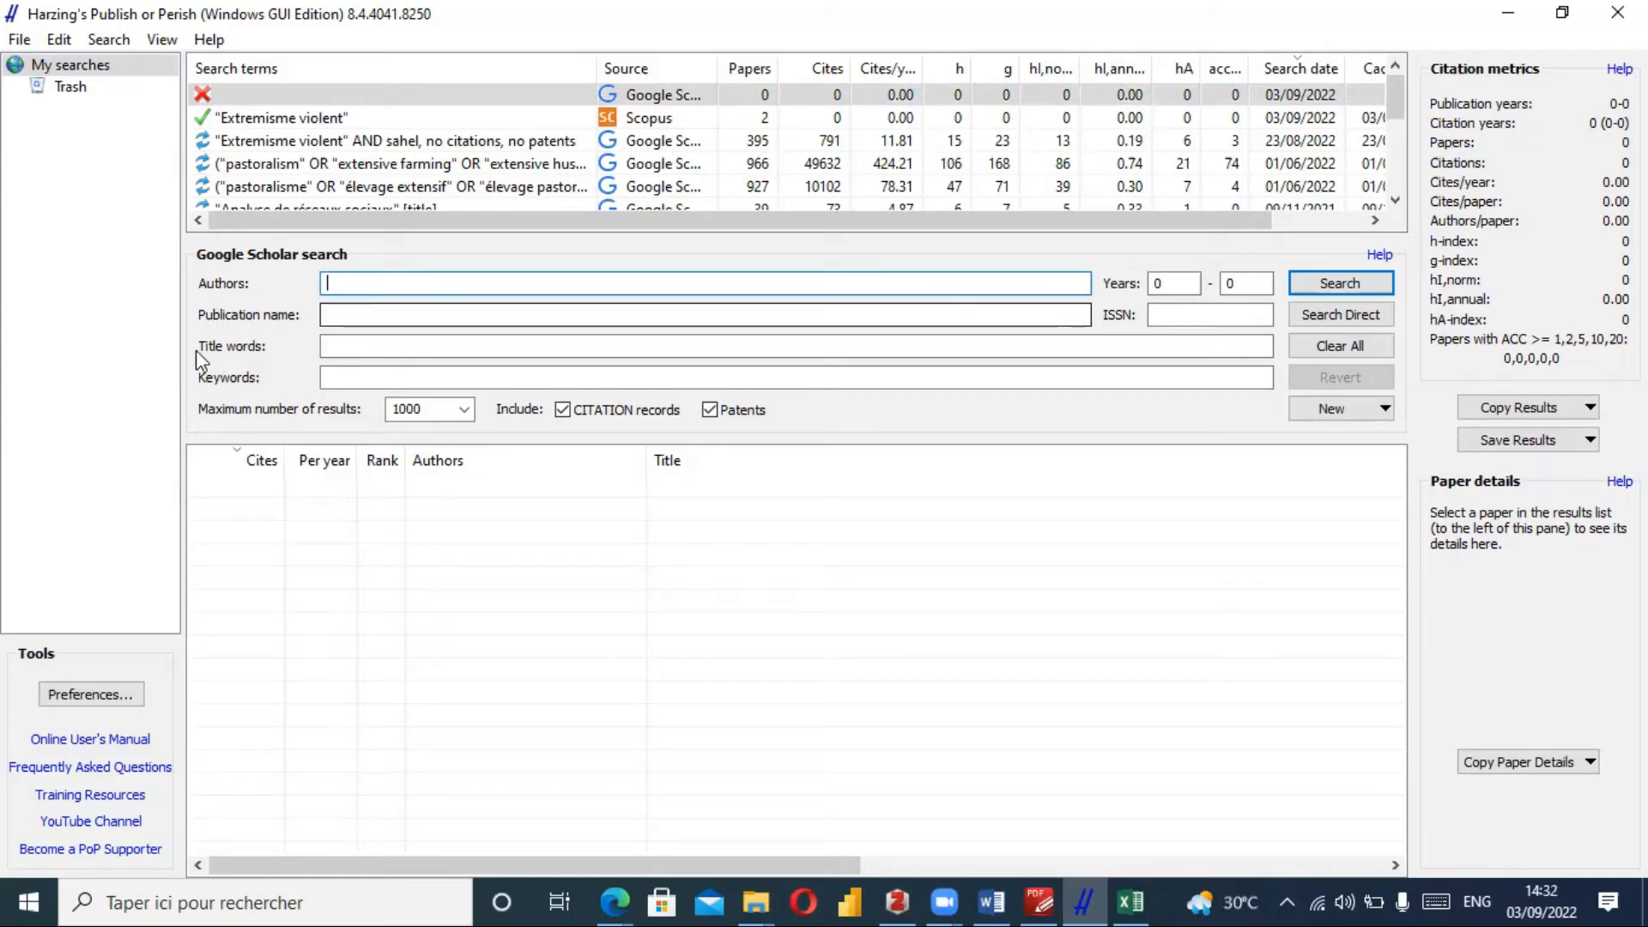
Search Google Scholar for the keywords "extremisme violent" with citation records and patents excluded, and dismiss the closing message.
left_click(347, 379)
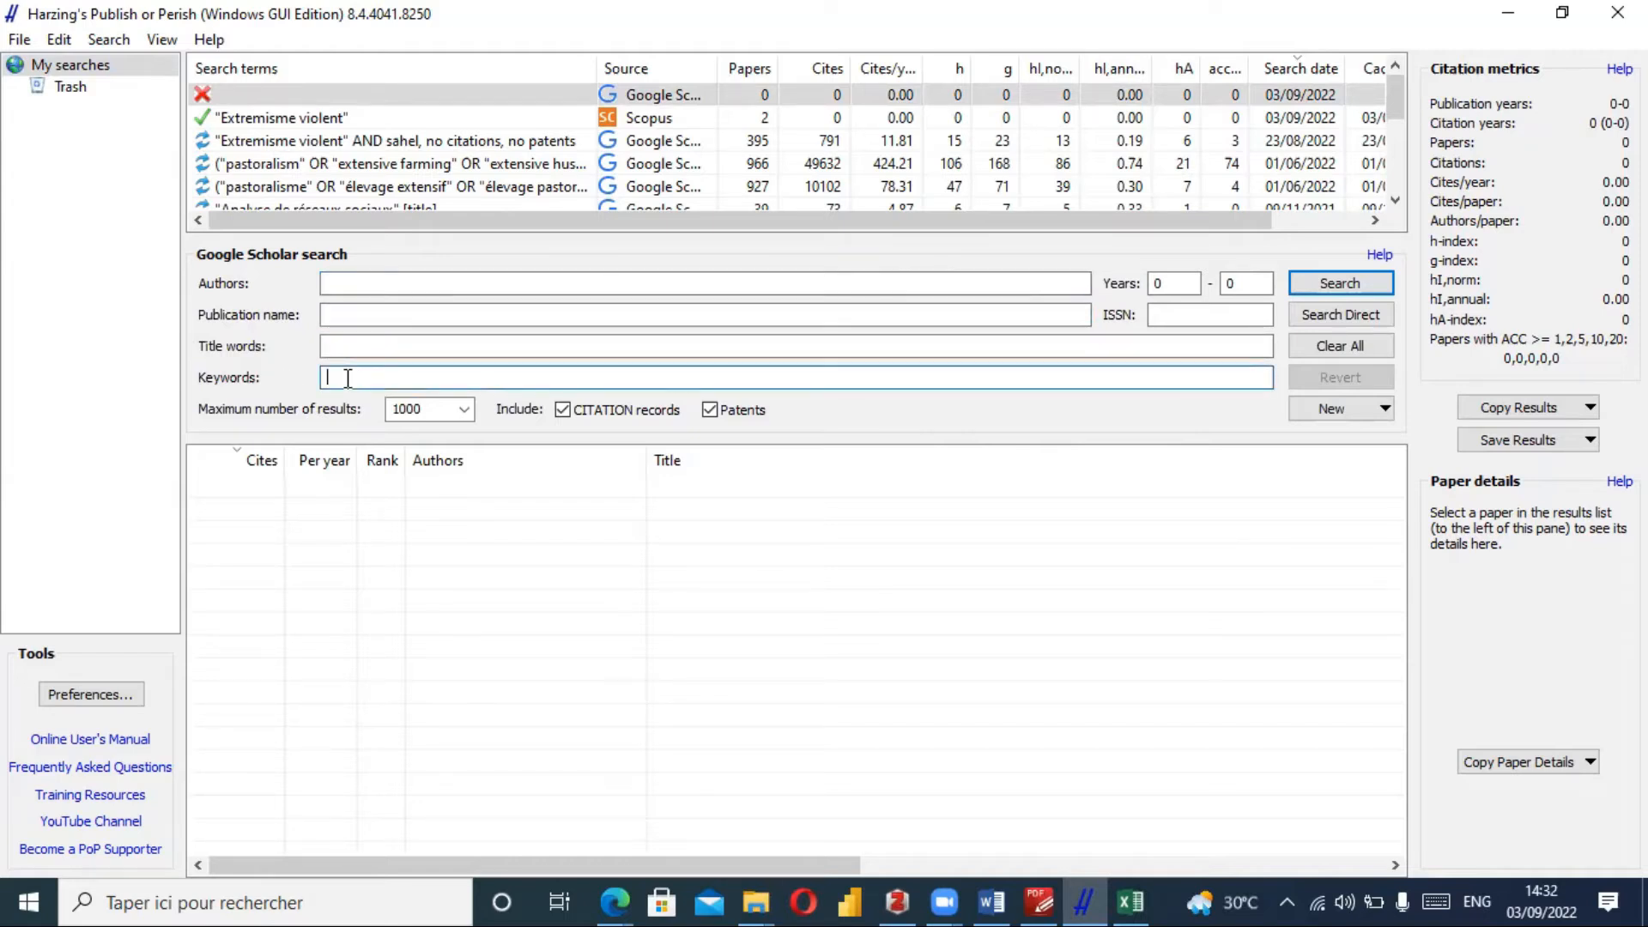
type("e")
key("BackSpace")
type("\"")
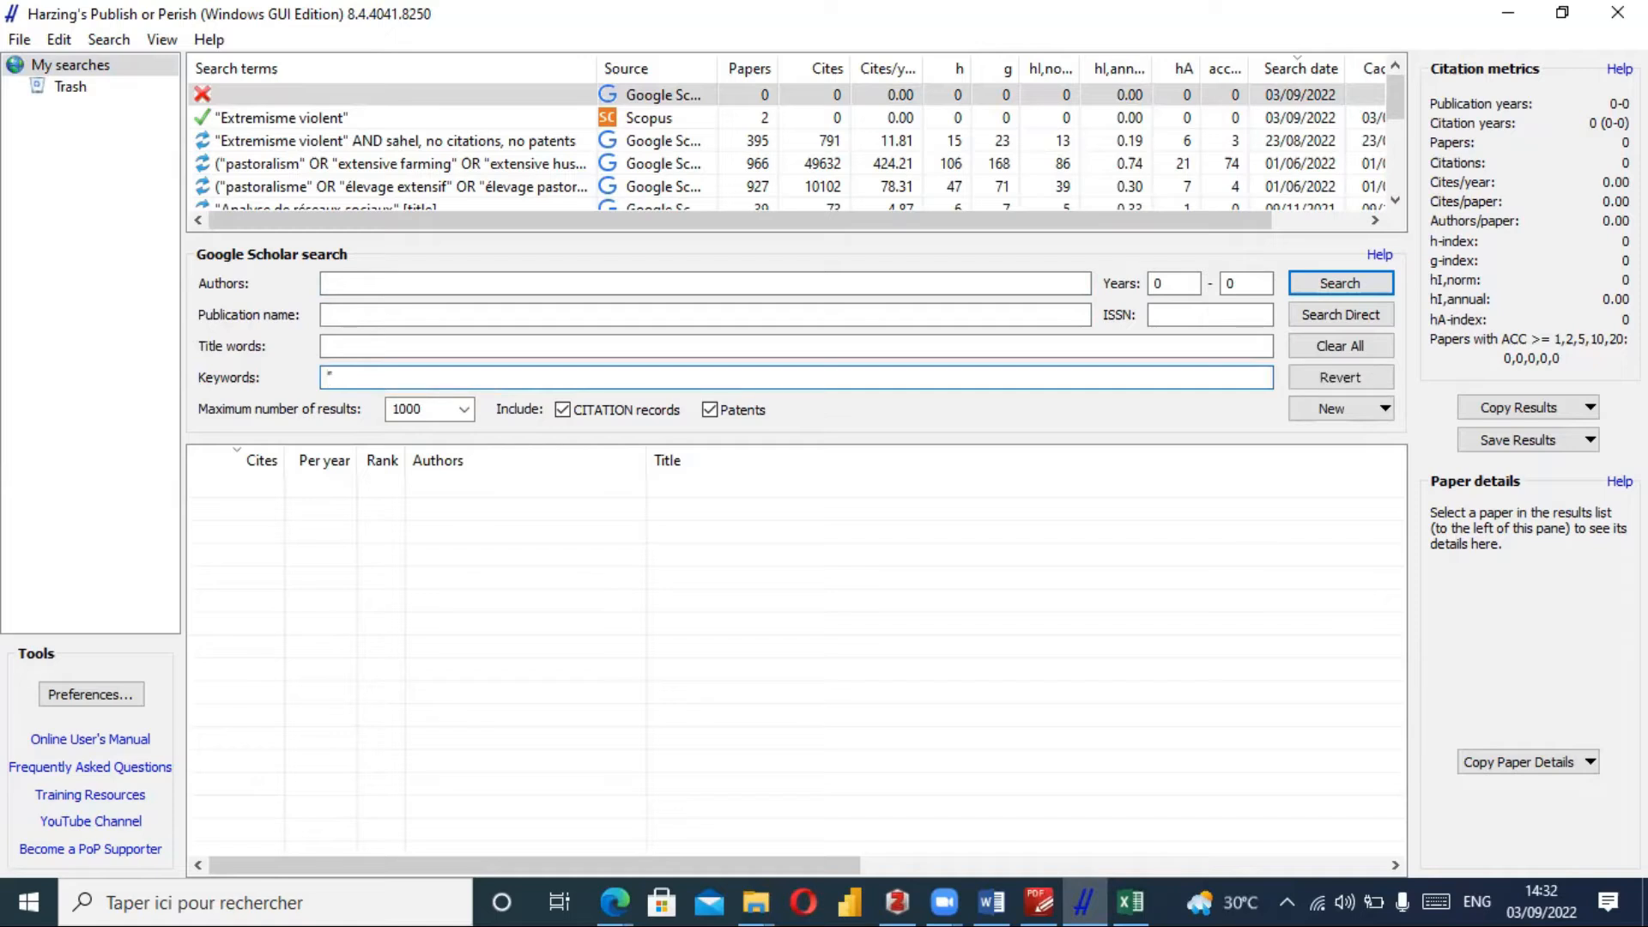
type("extremisme violent\"")
left_click(560, 412)
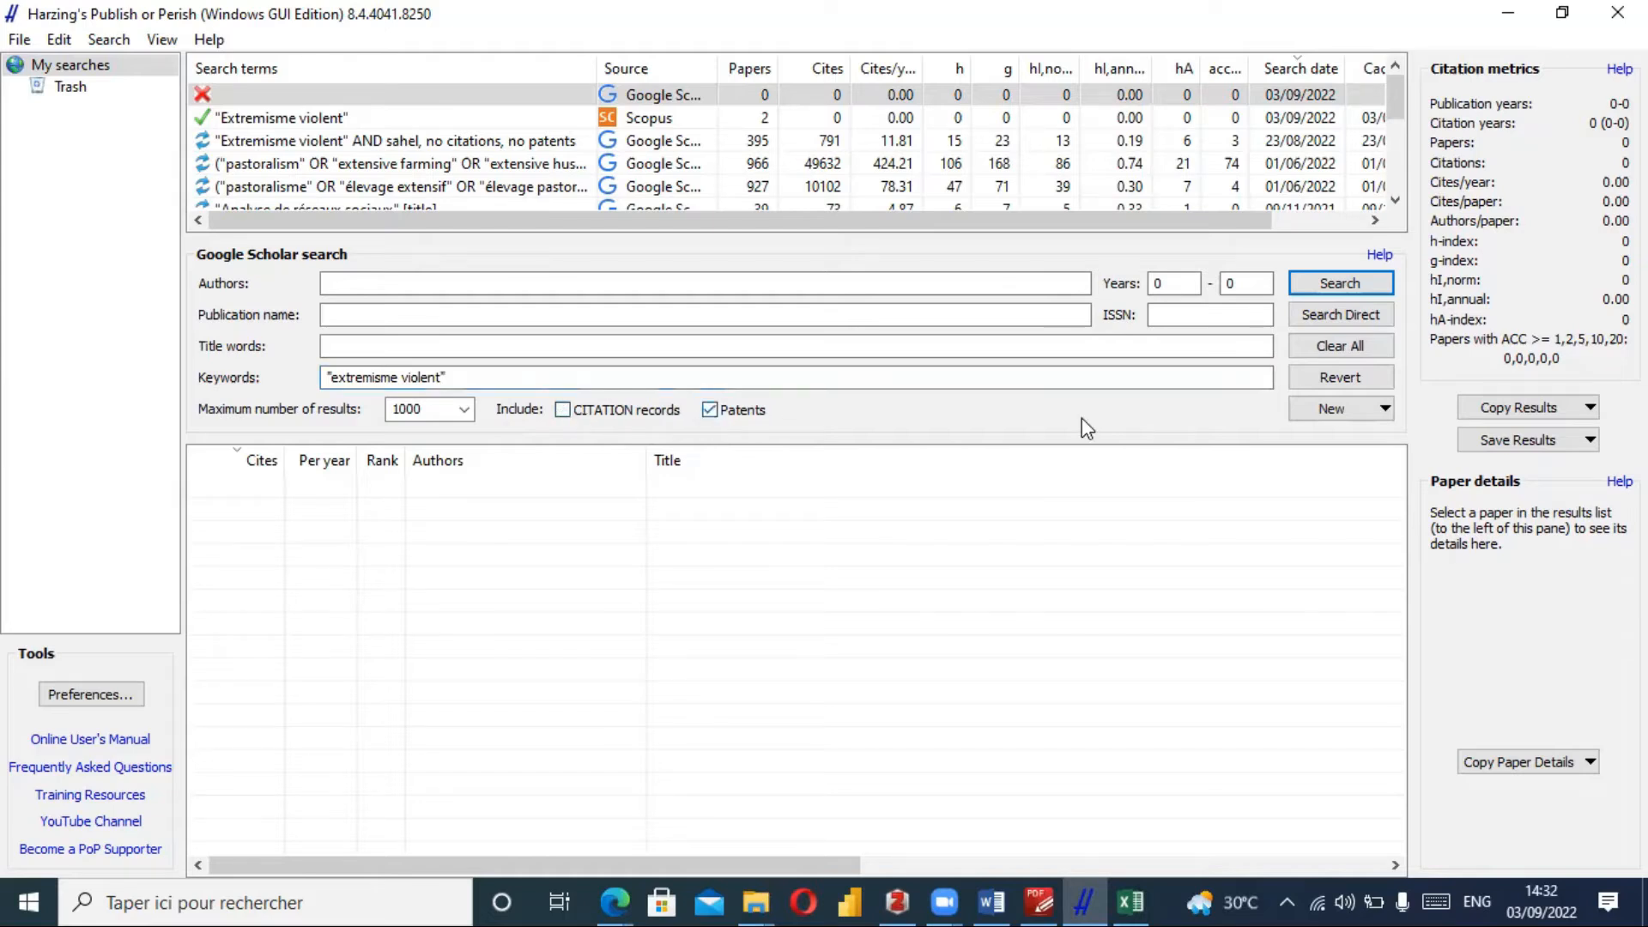
left_click(1339, 283)
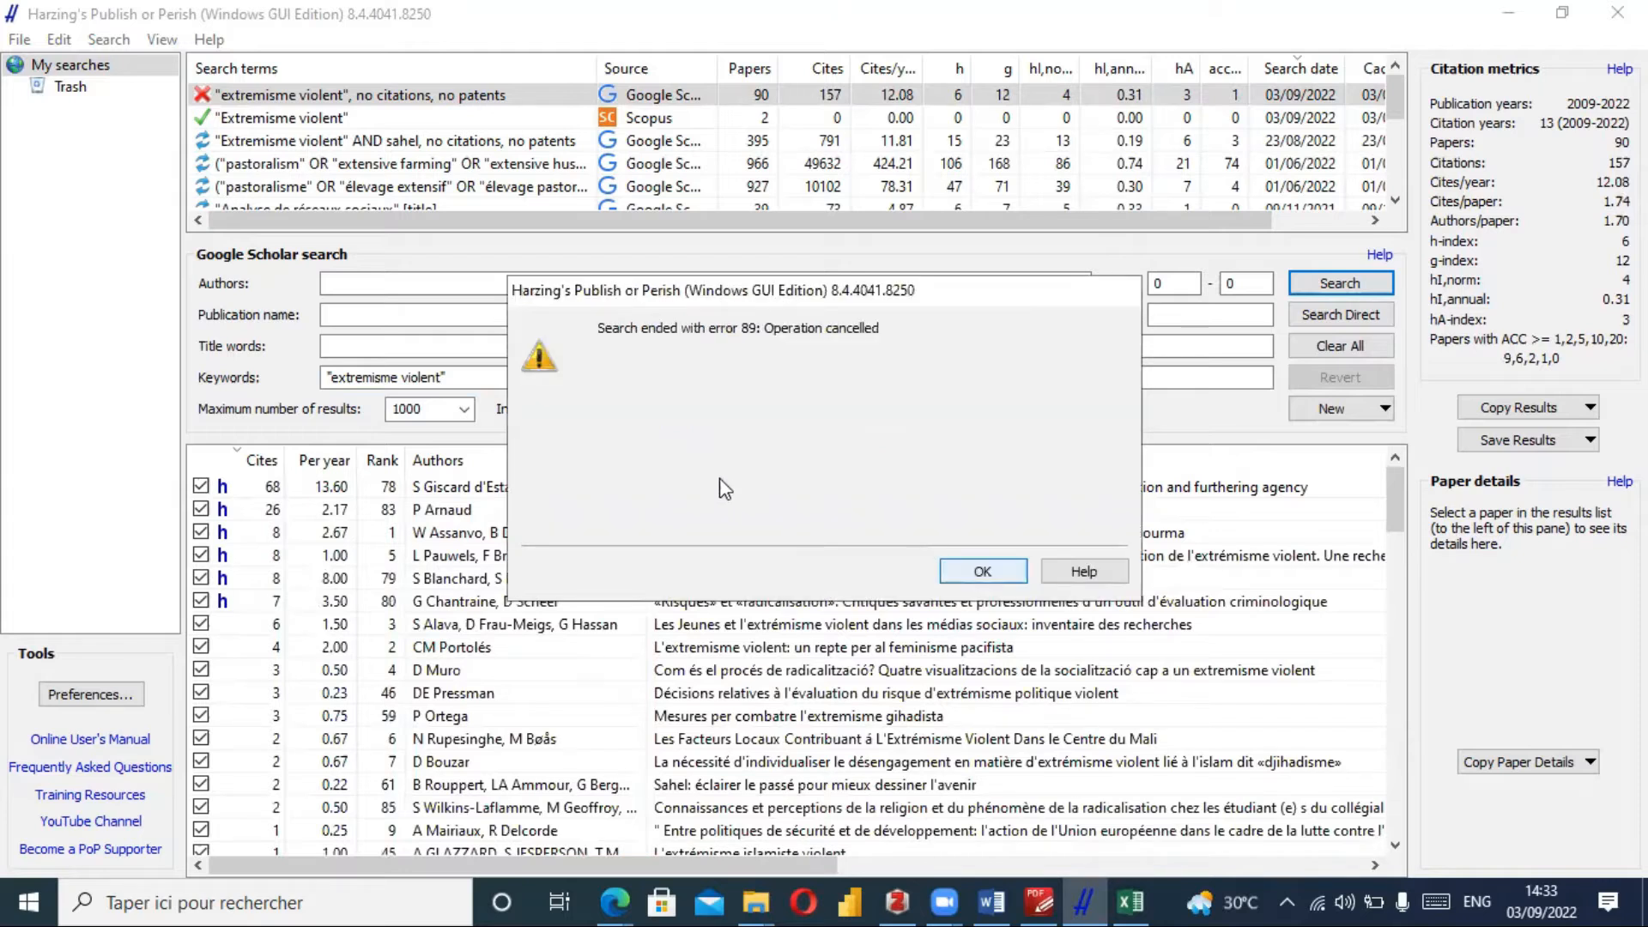
key("Return")
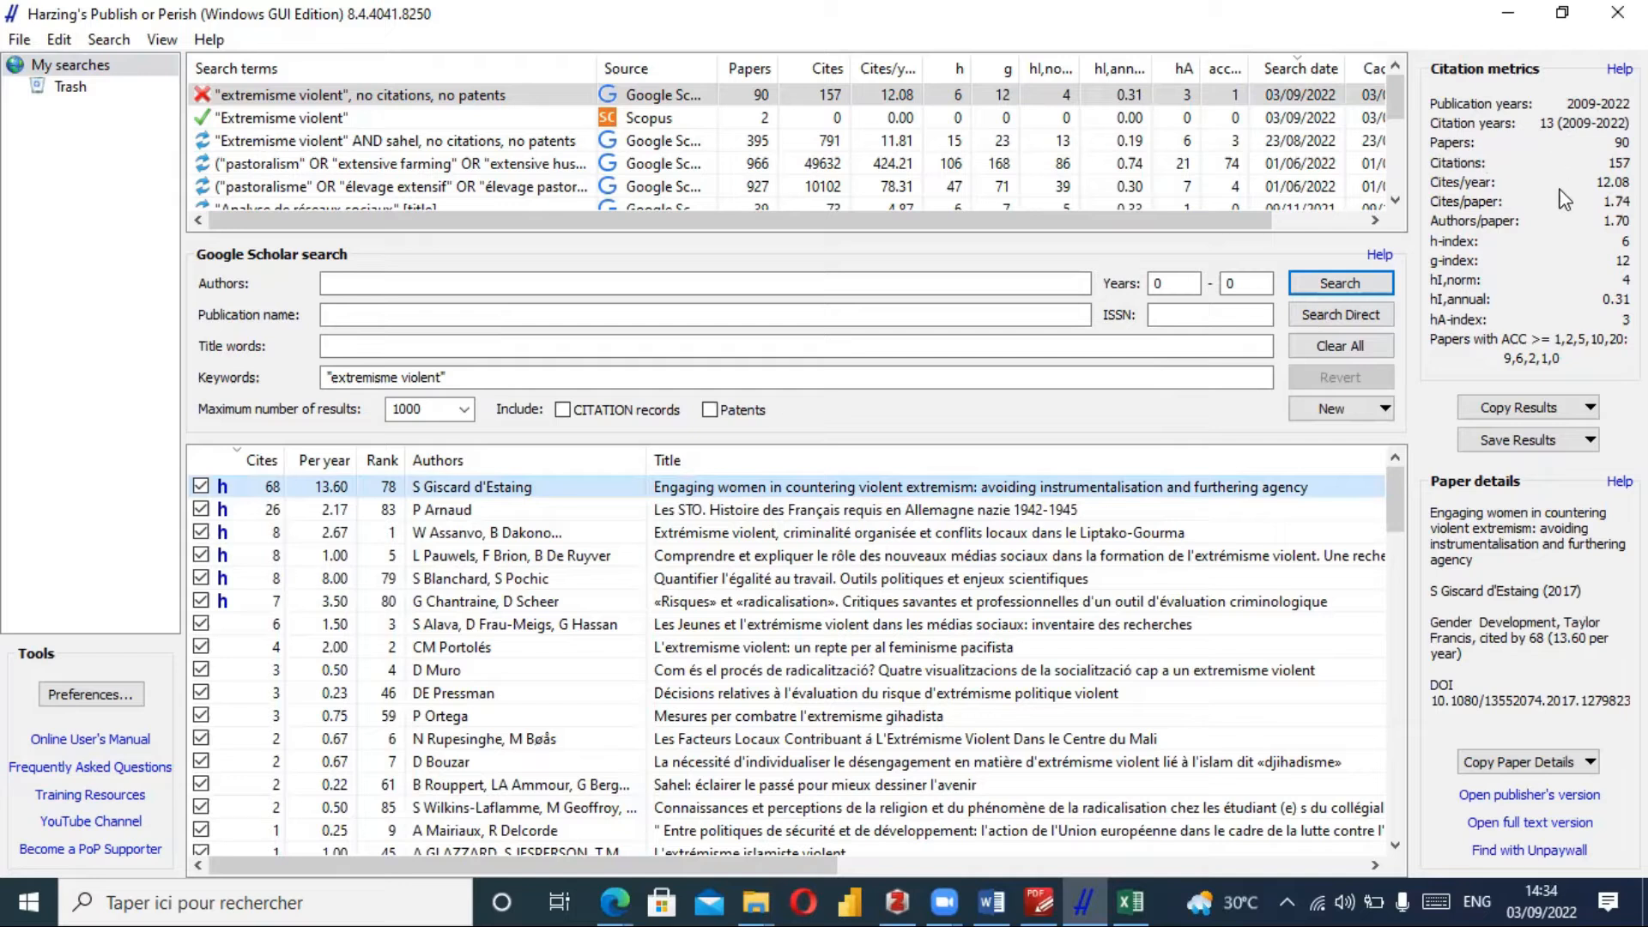
Select all papers in the results list and examine the formats offered for saving them.
left_click(743, 561)
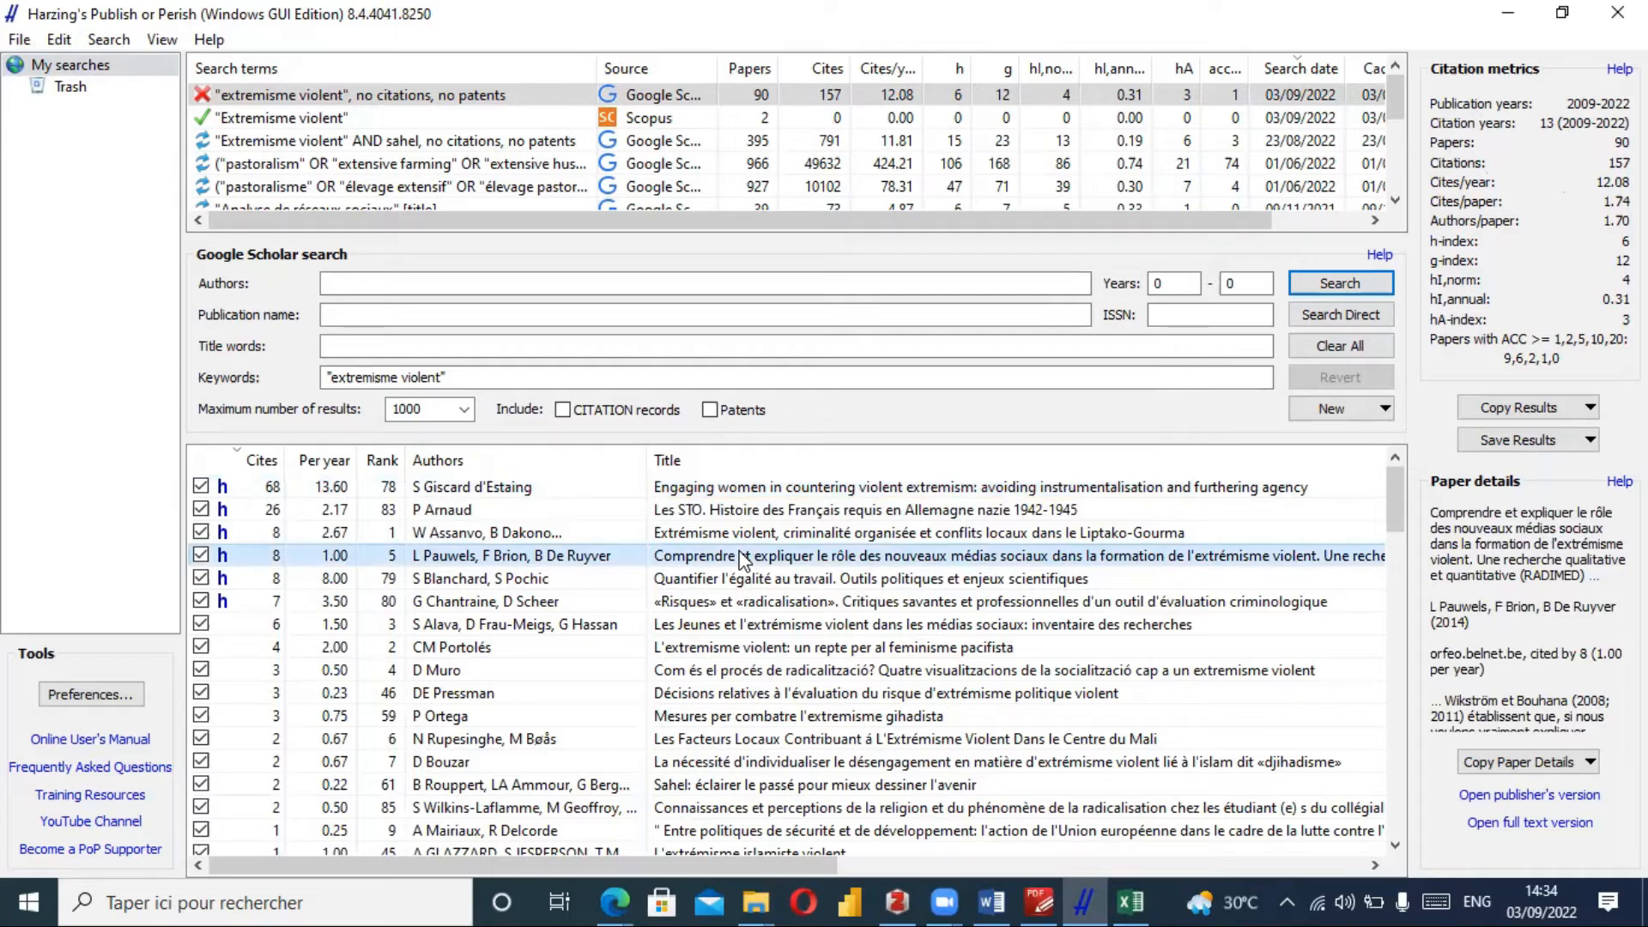
double_click(743, 561)
key("ctrl+a")
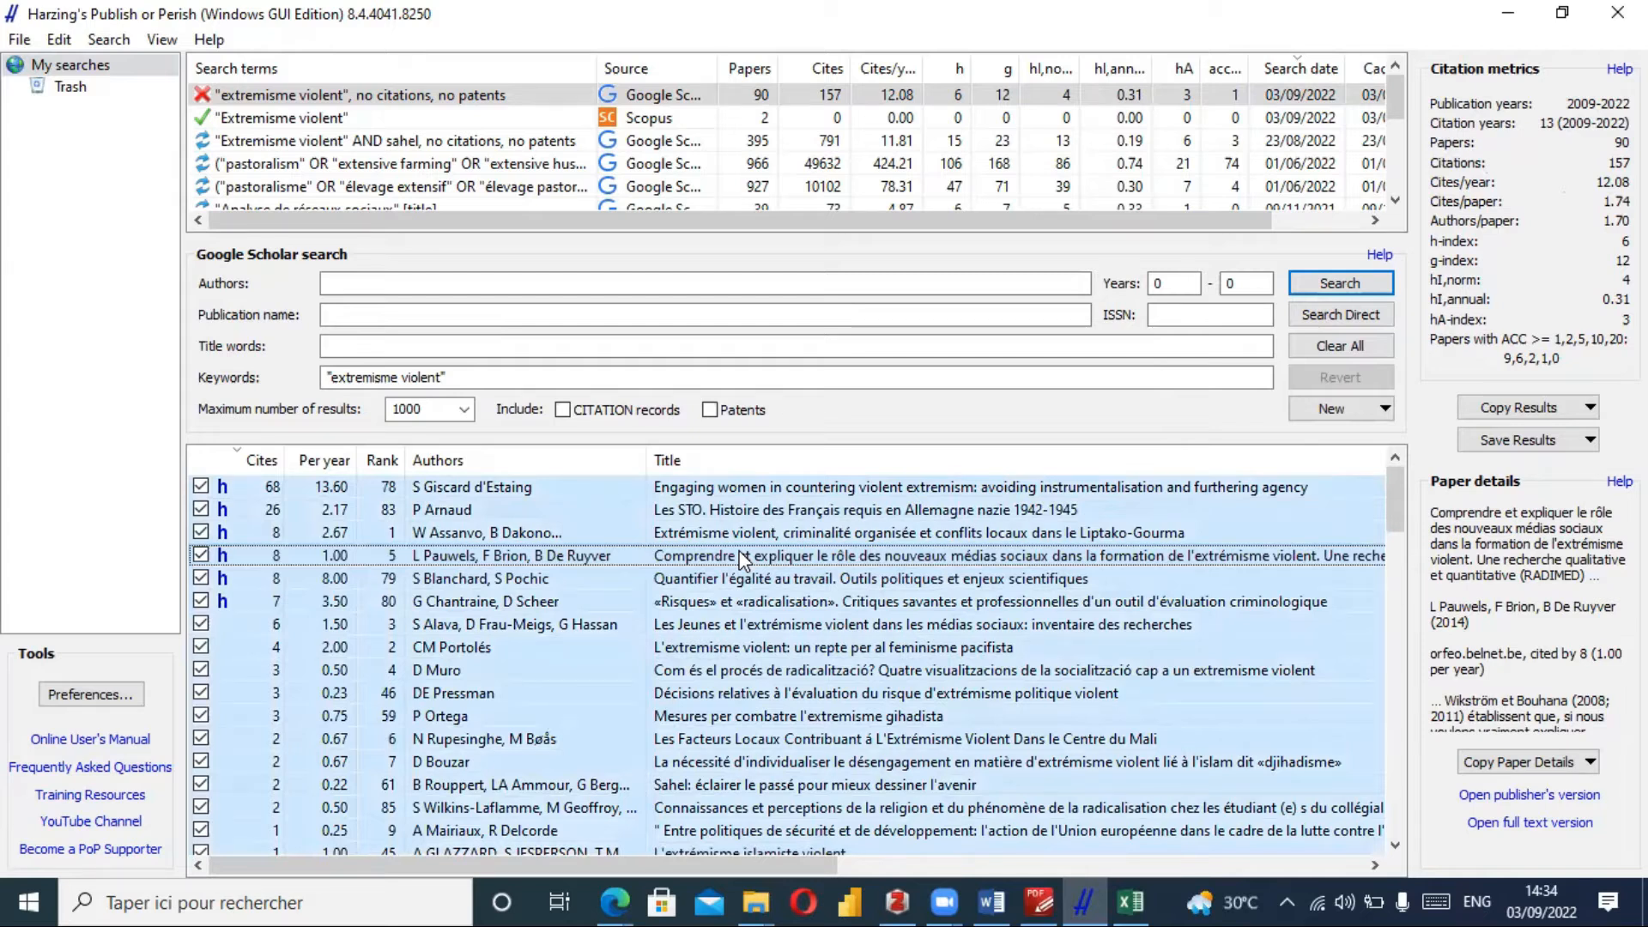
right_click(759, 533)
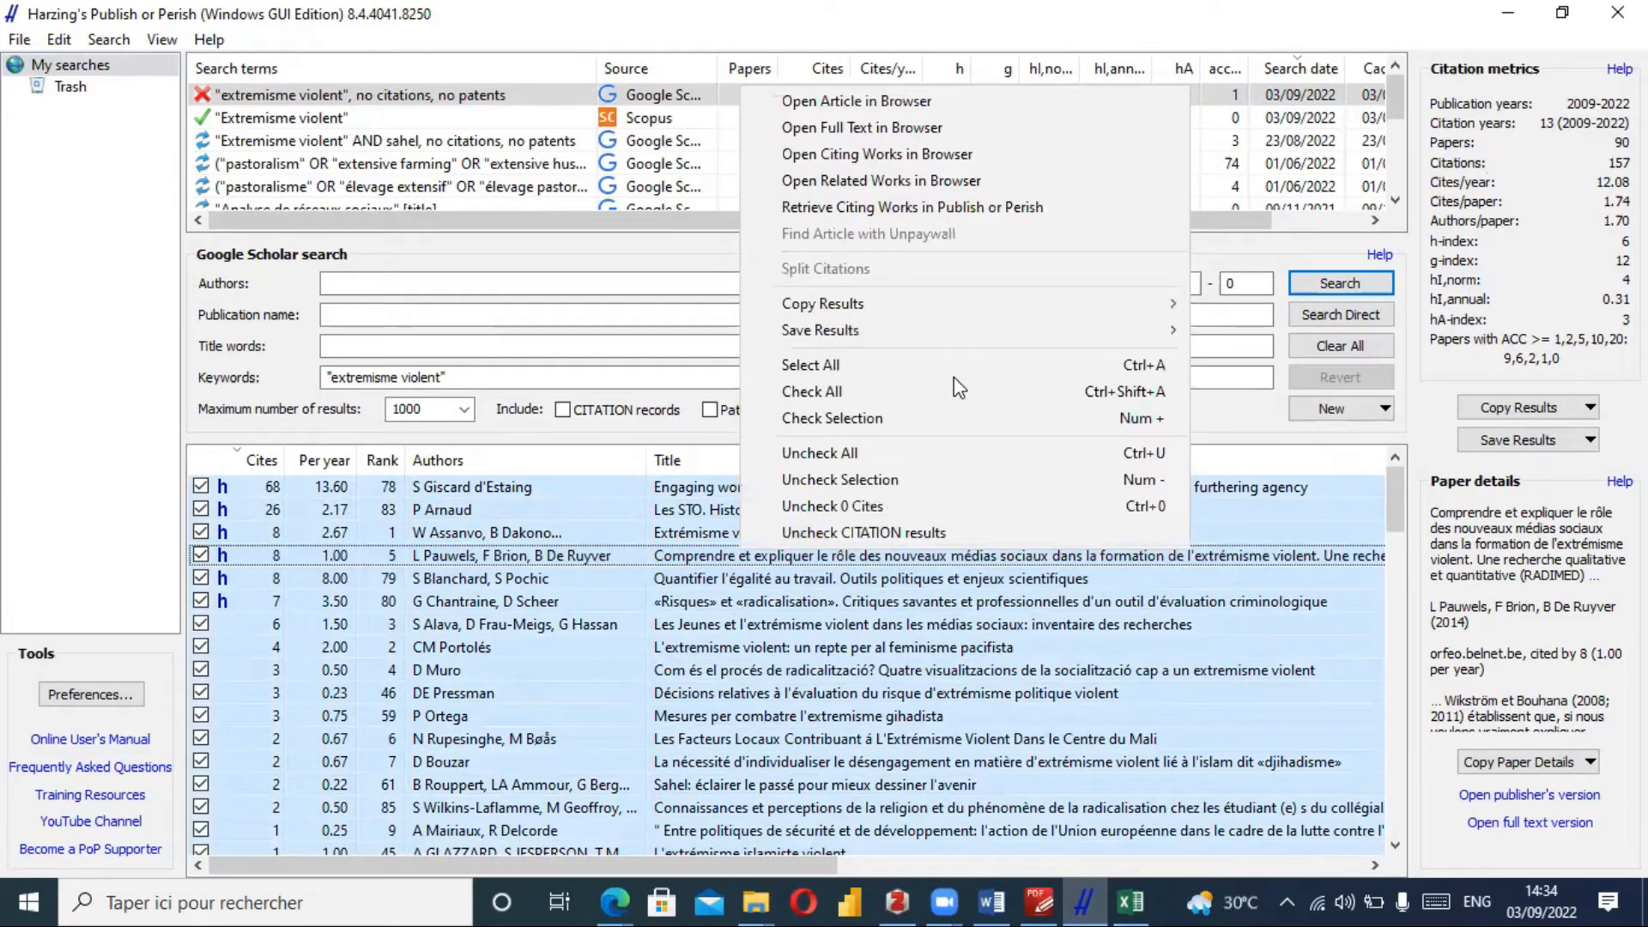
mouse_move(1027, 336)
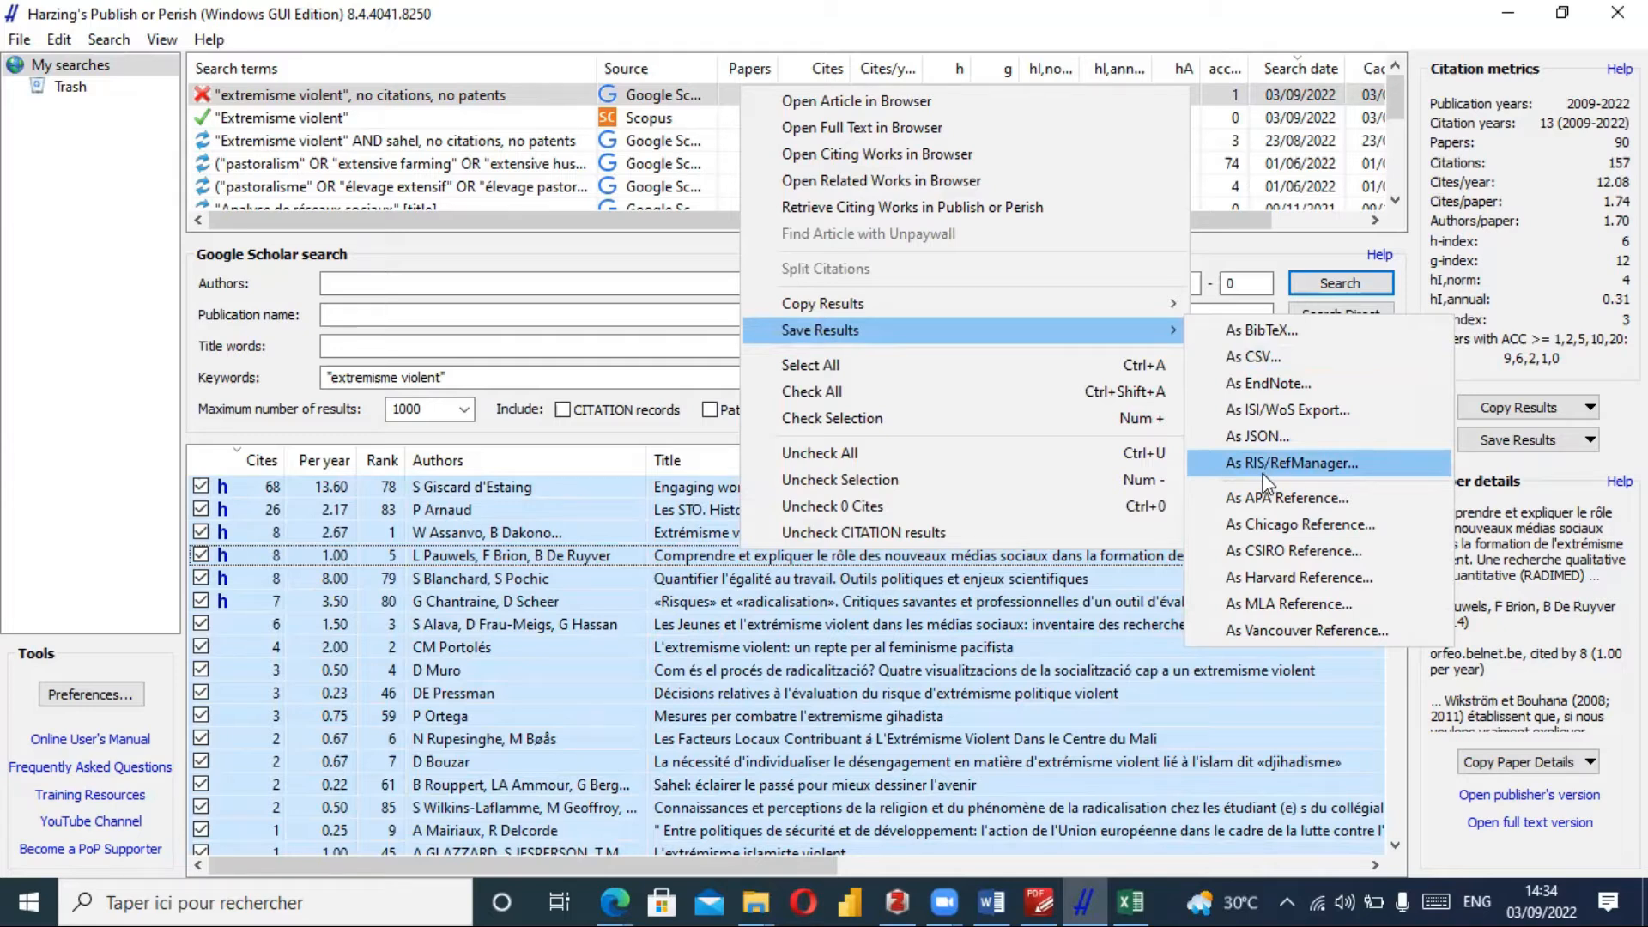
left_click(1589, 441)
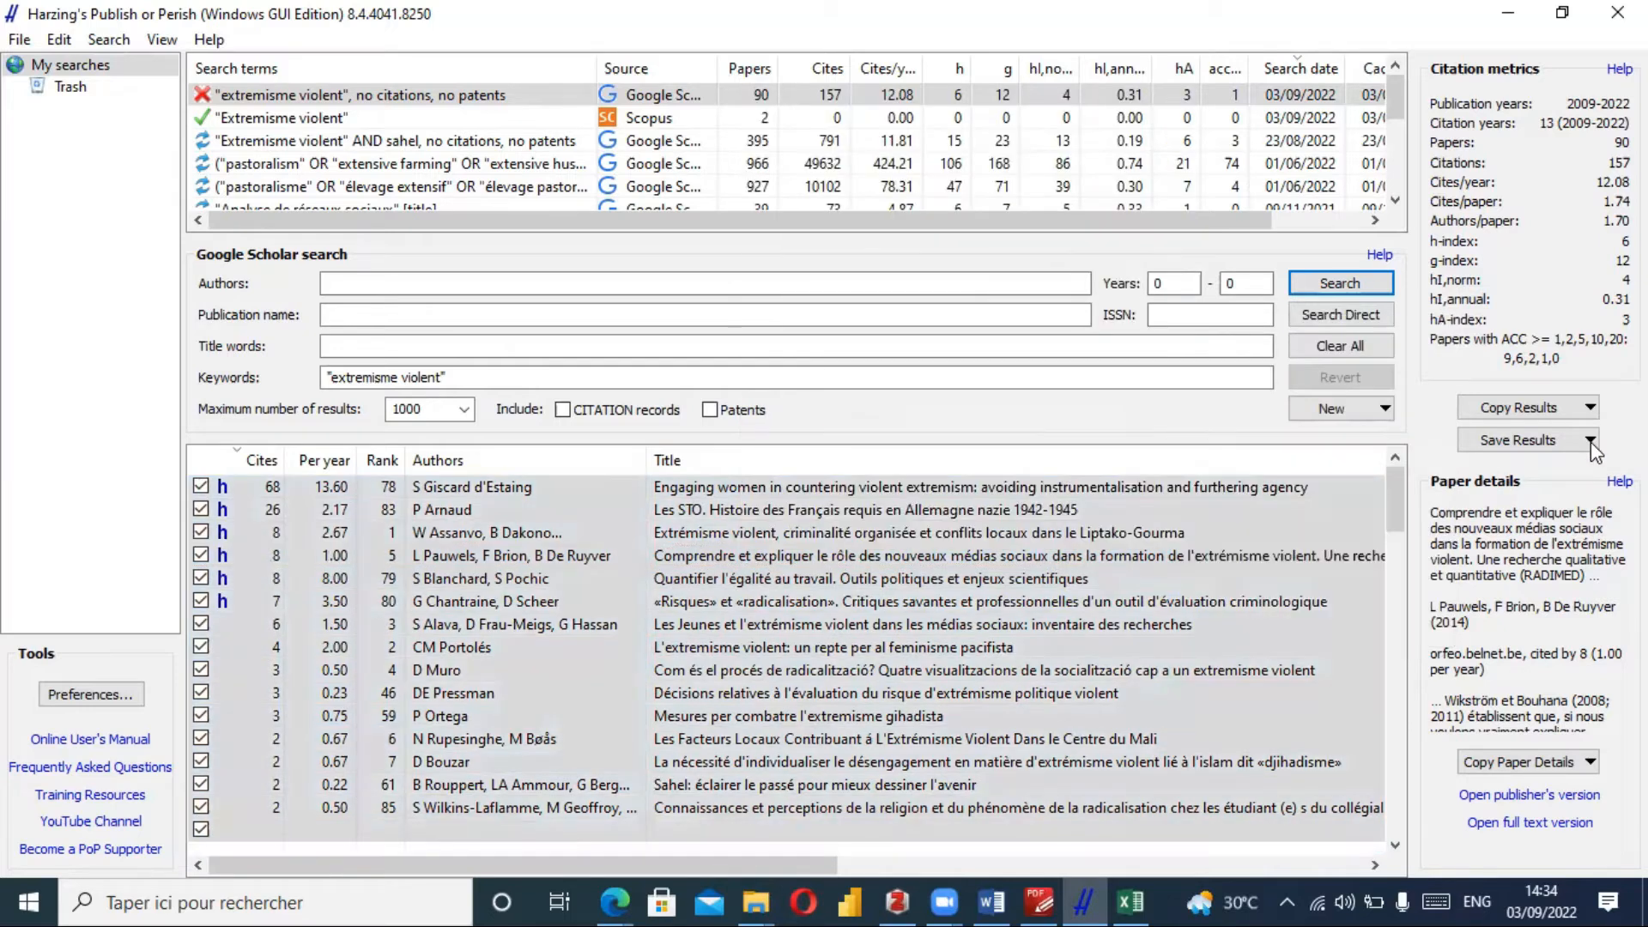
Save the search results in RIS/RefManager format on the desktop (Bureau) as Extremisme_Violent.
left_click(1589, 441)
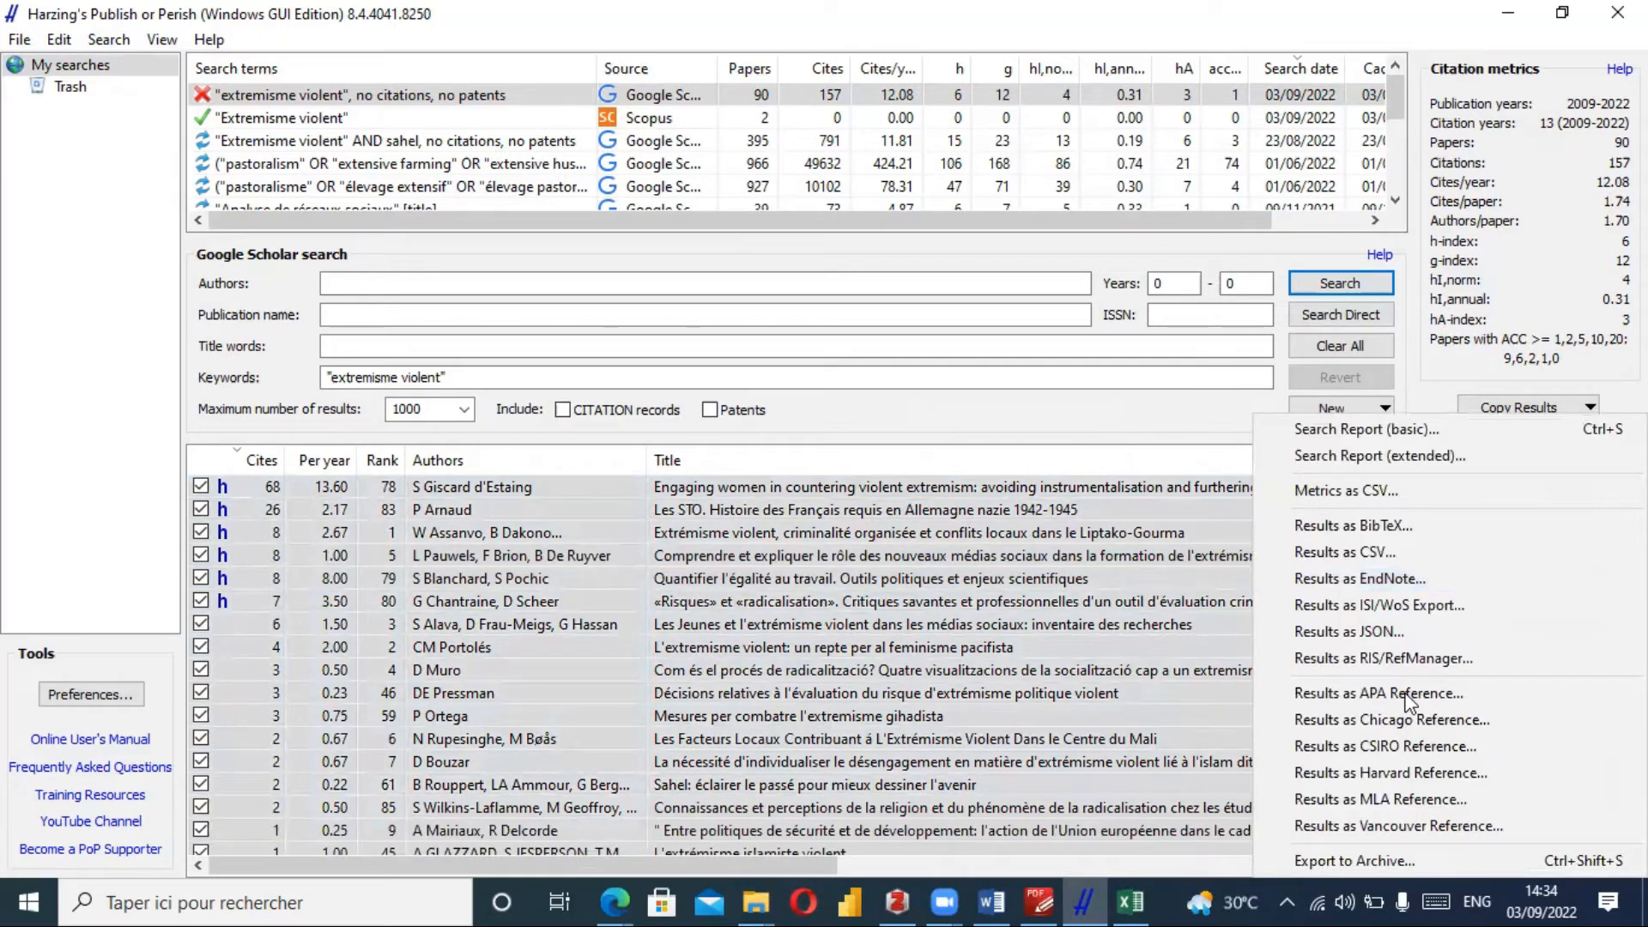
left_click(1361, 657)
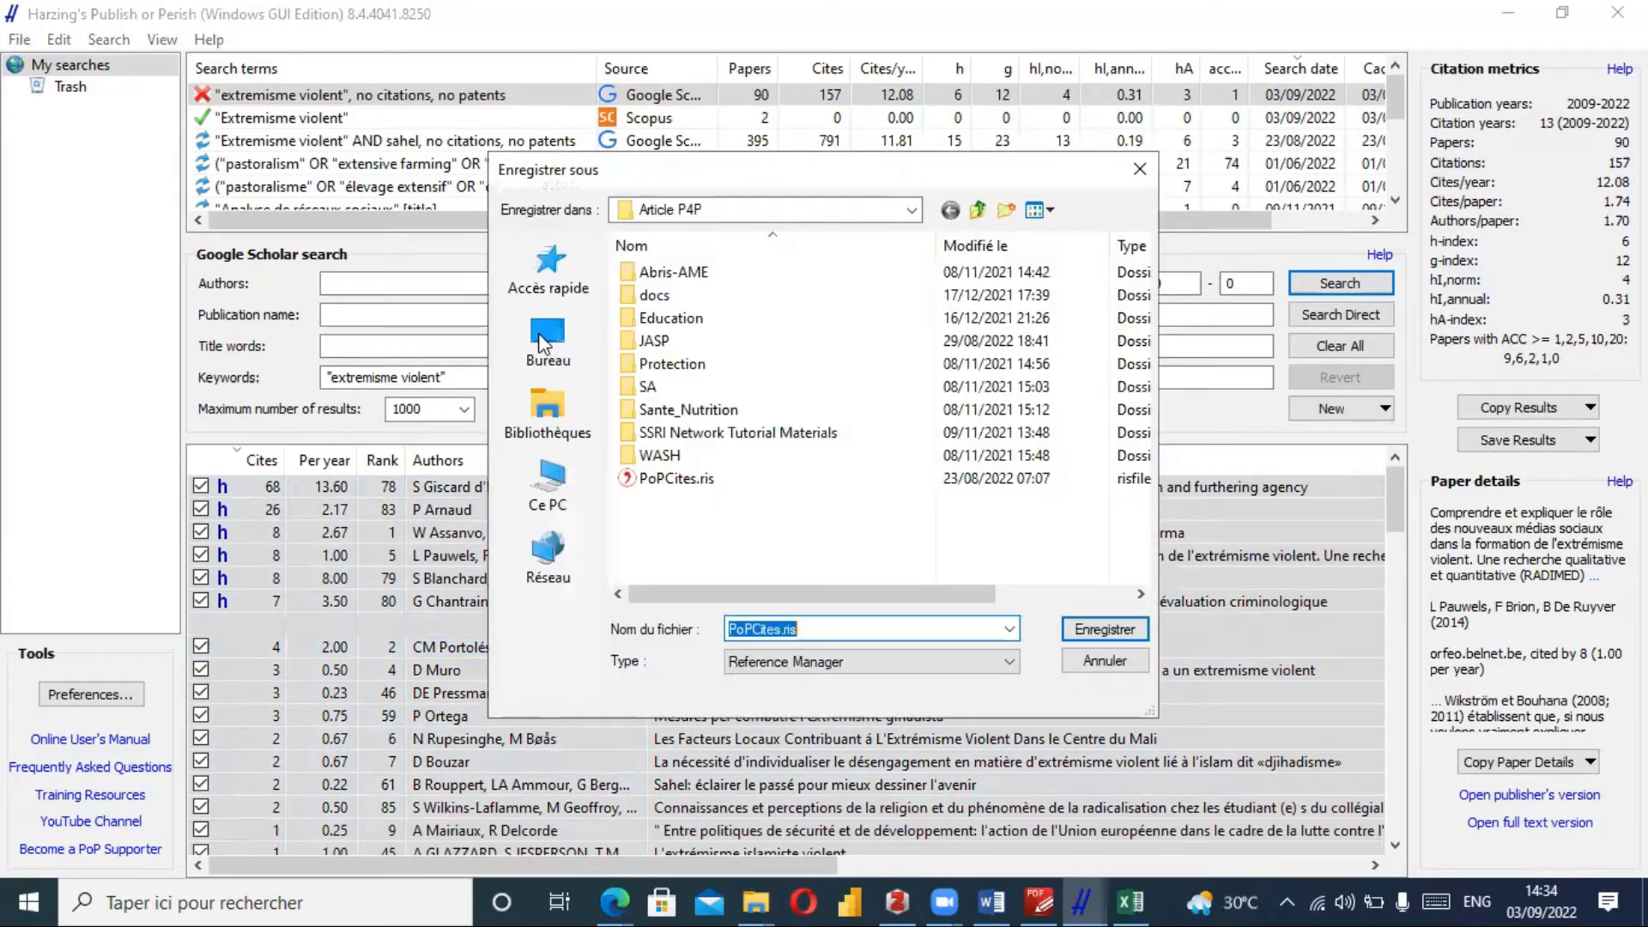
left_click(543, 342)
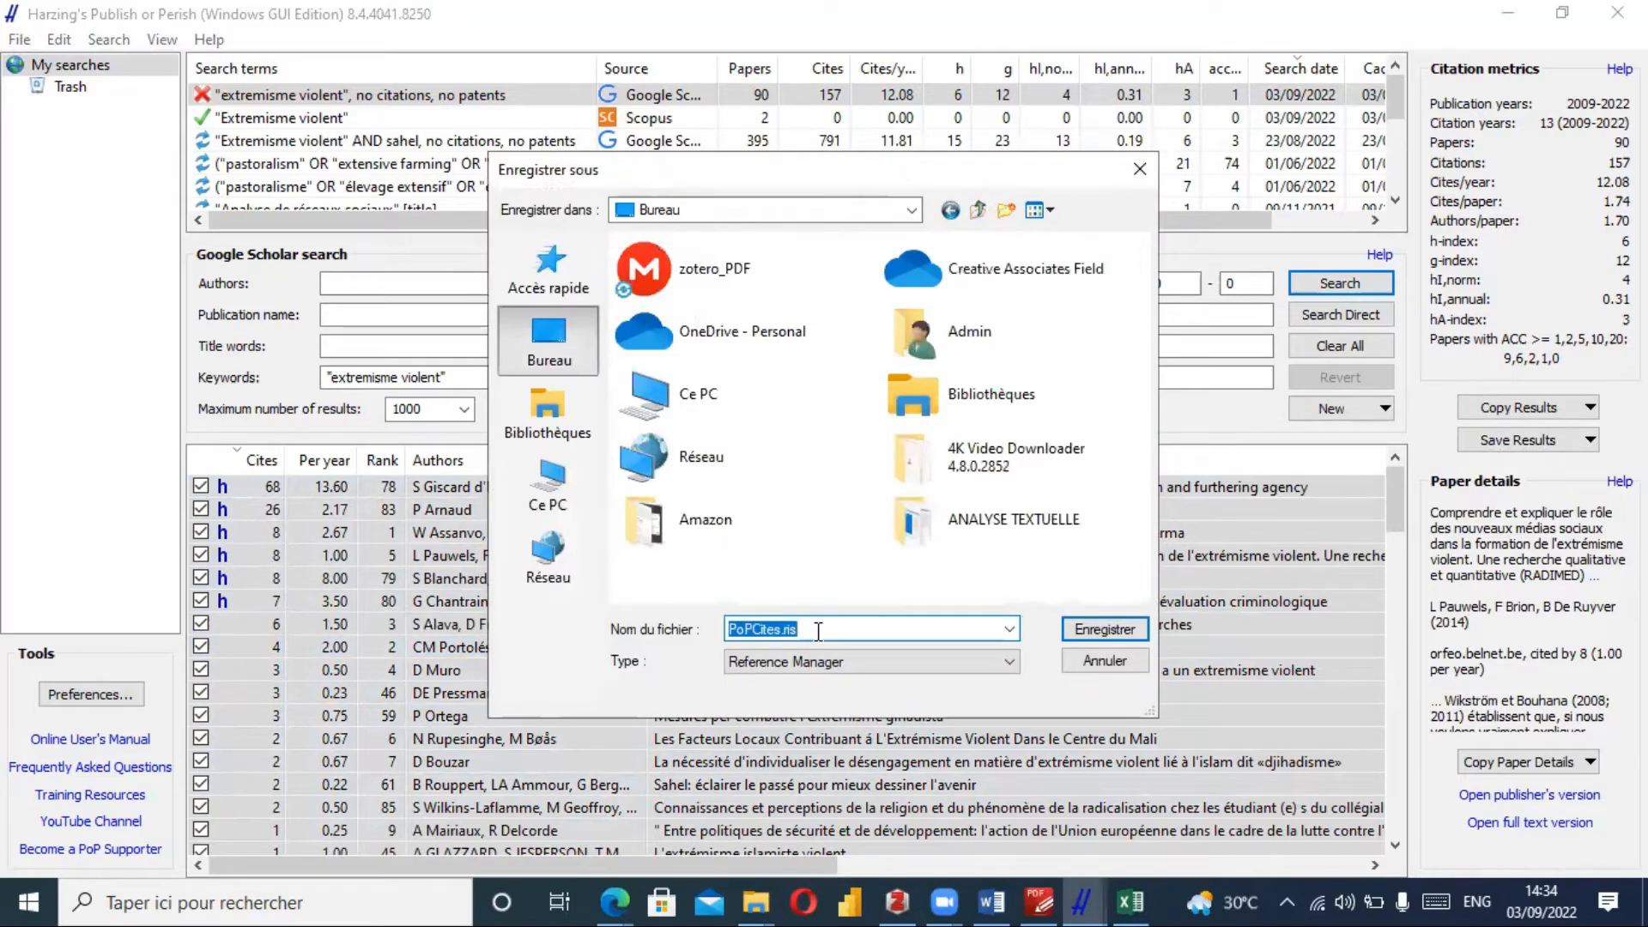
type("E")
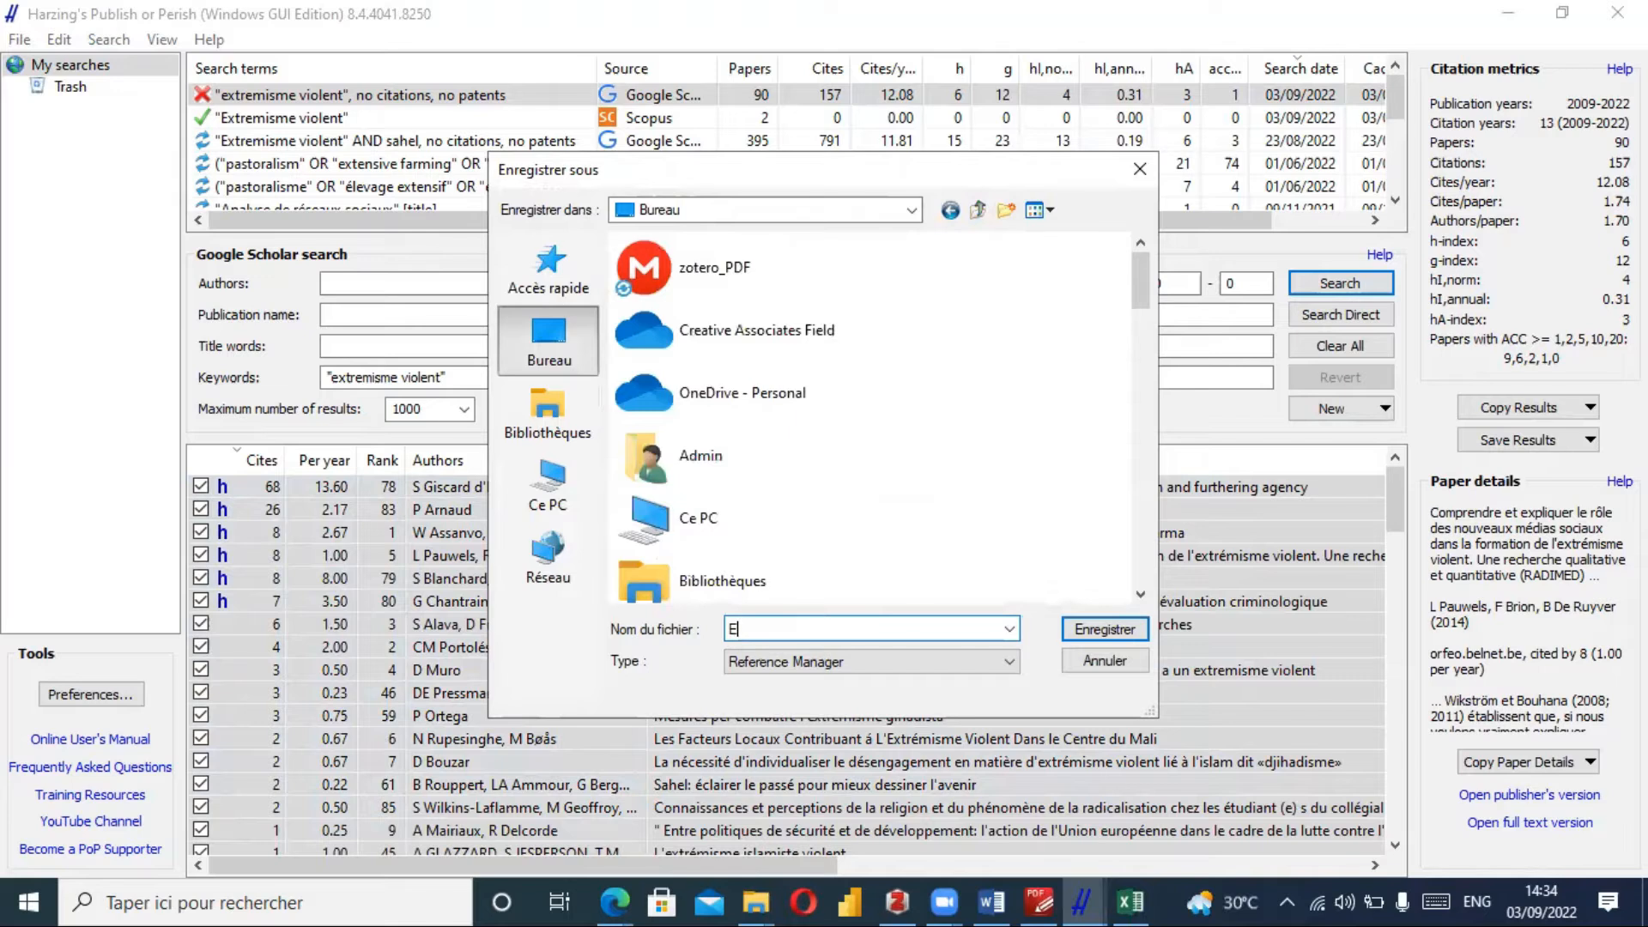
type("xtremisme_Violent")
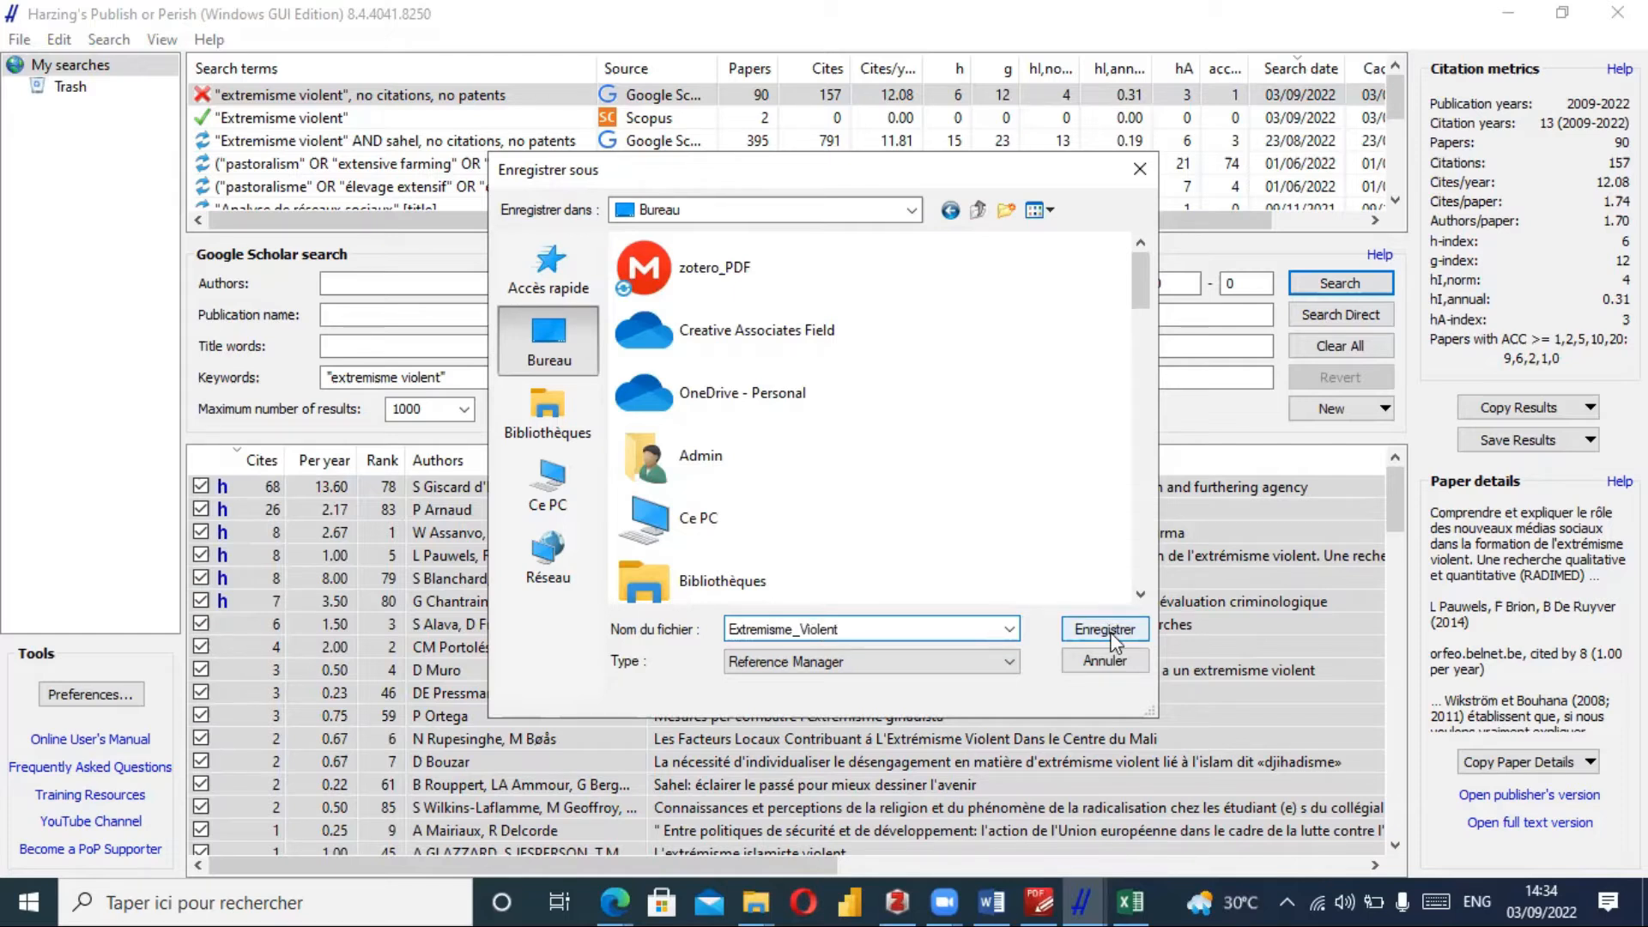
left_click(1110, 635)
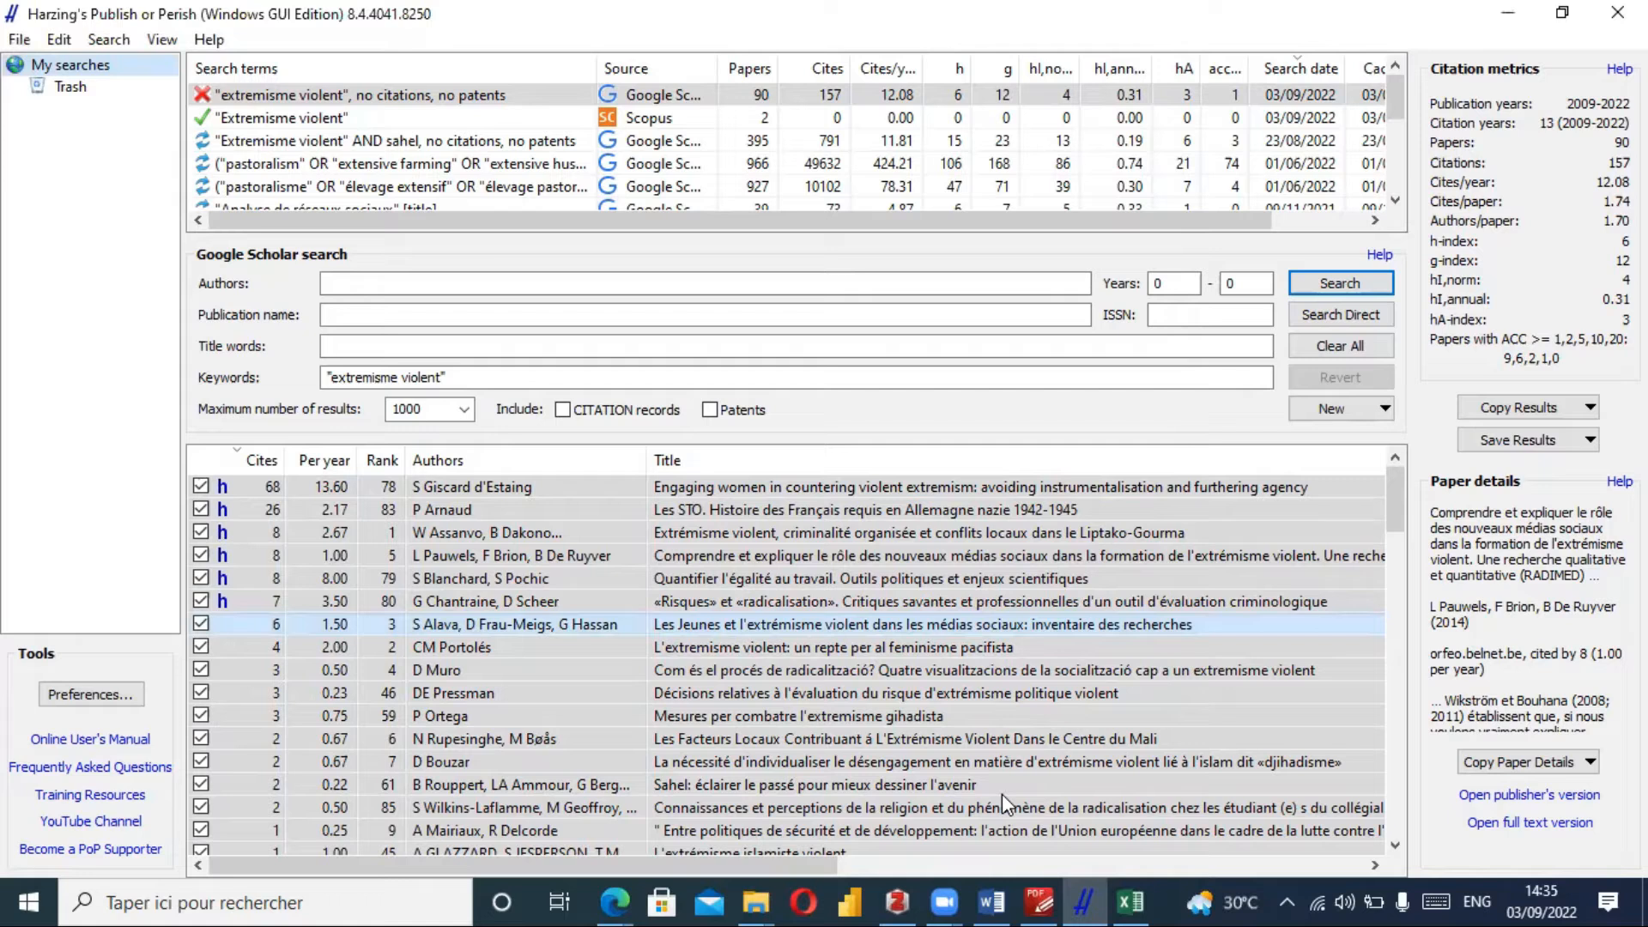
Switch to Zotero and import Extremisme_Violent.ris from the desktop (Bureau) into a new collection under Formations_Z6, copying files to Zotero's storage folder.
left_click(898, 899)
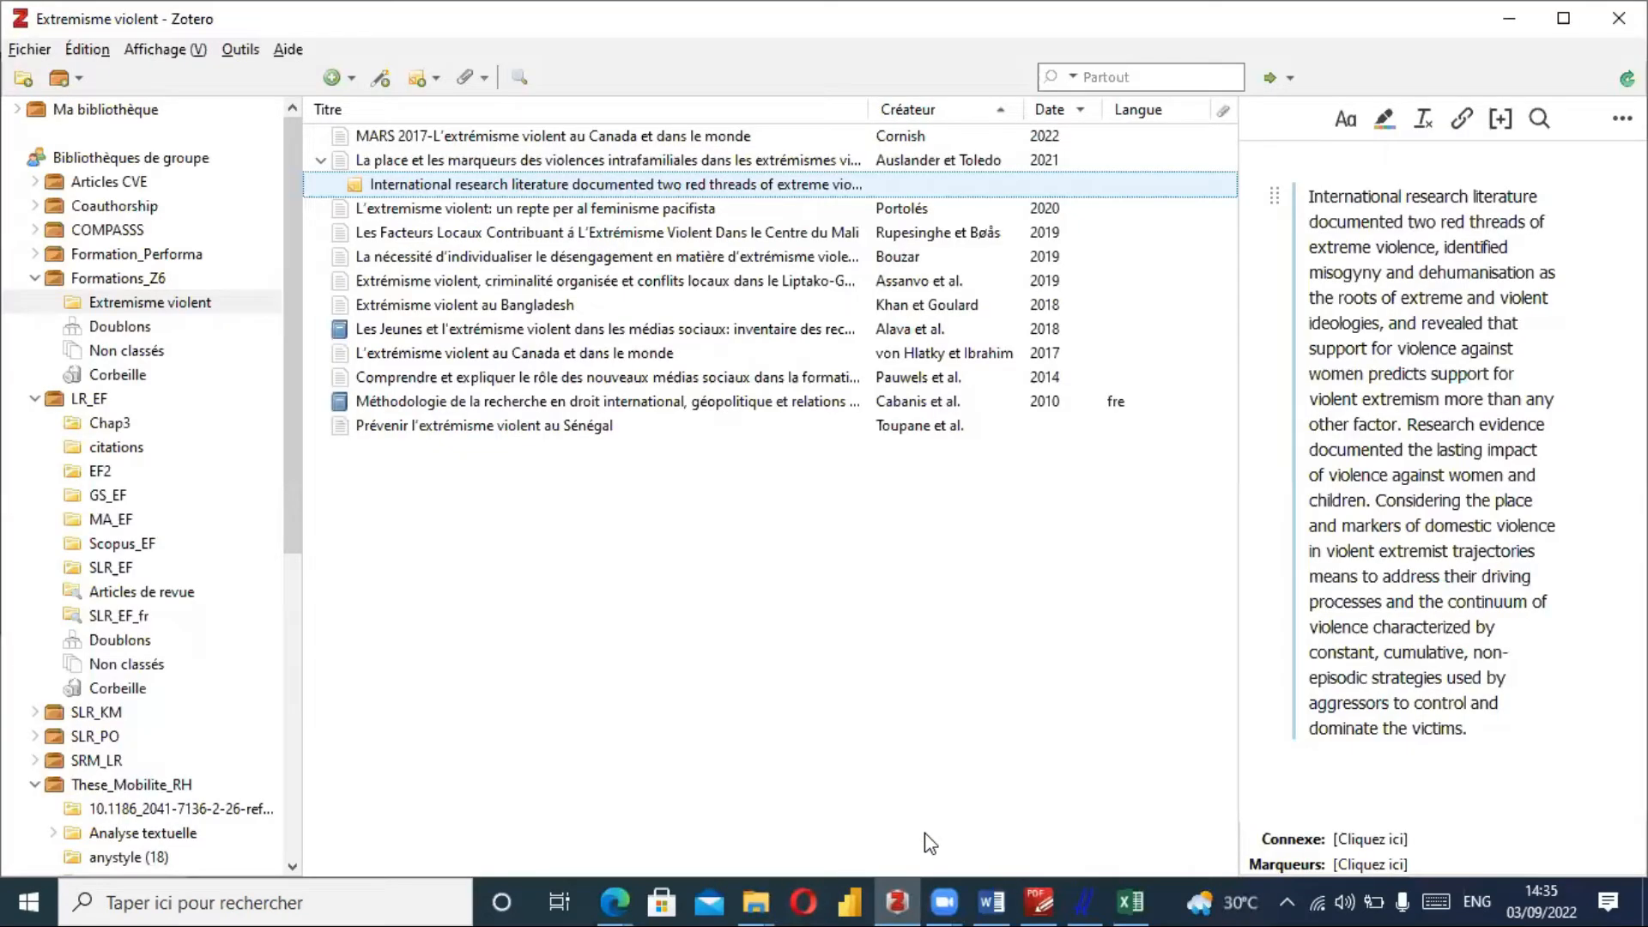
left_click(176, 307)
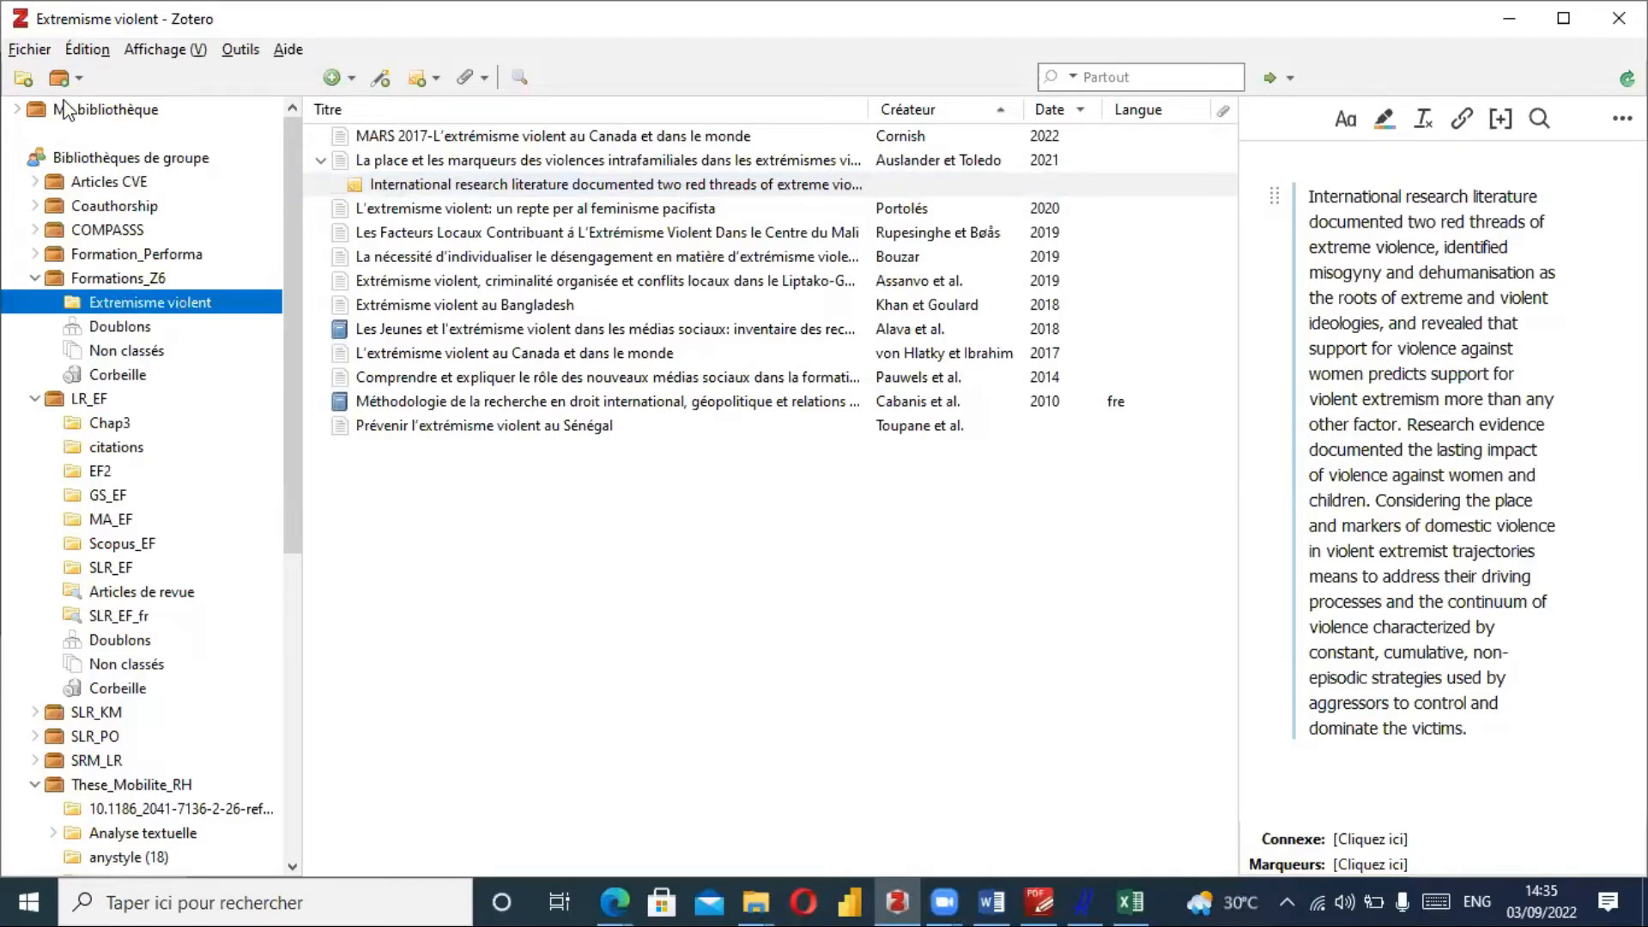
left_click(37, 52)
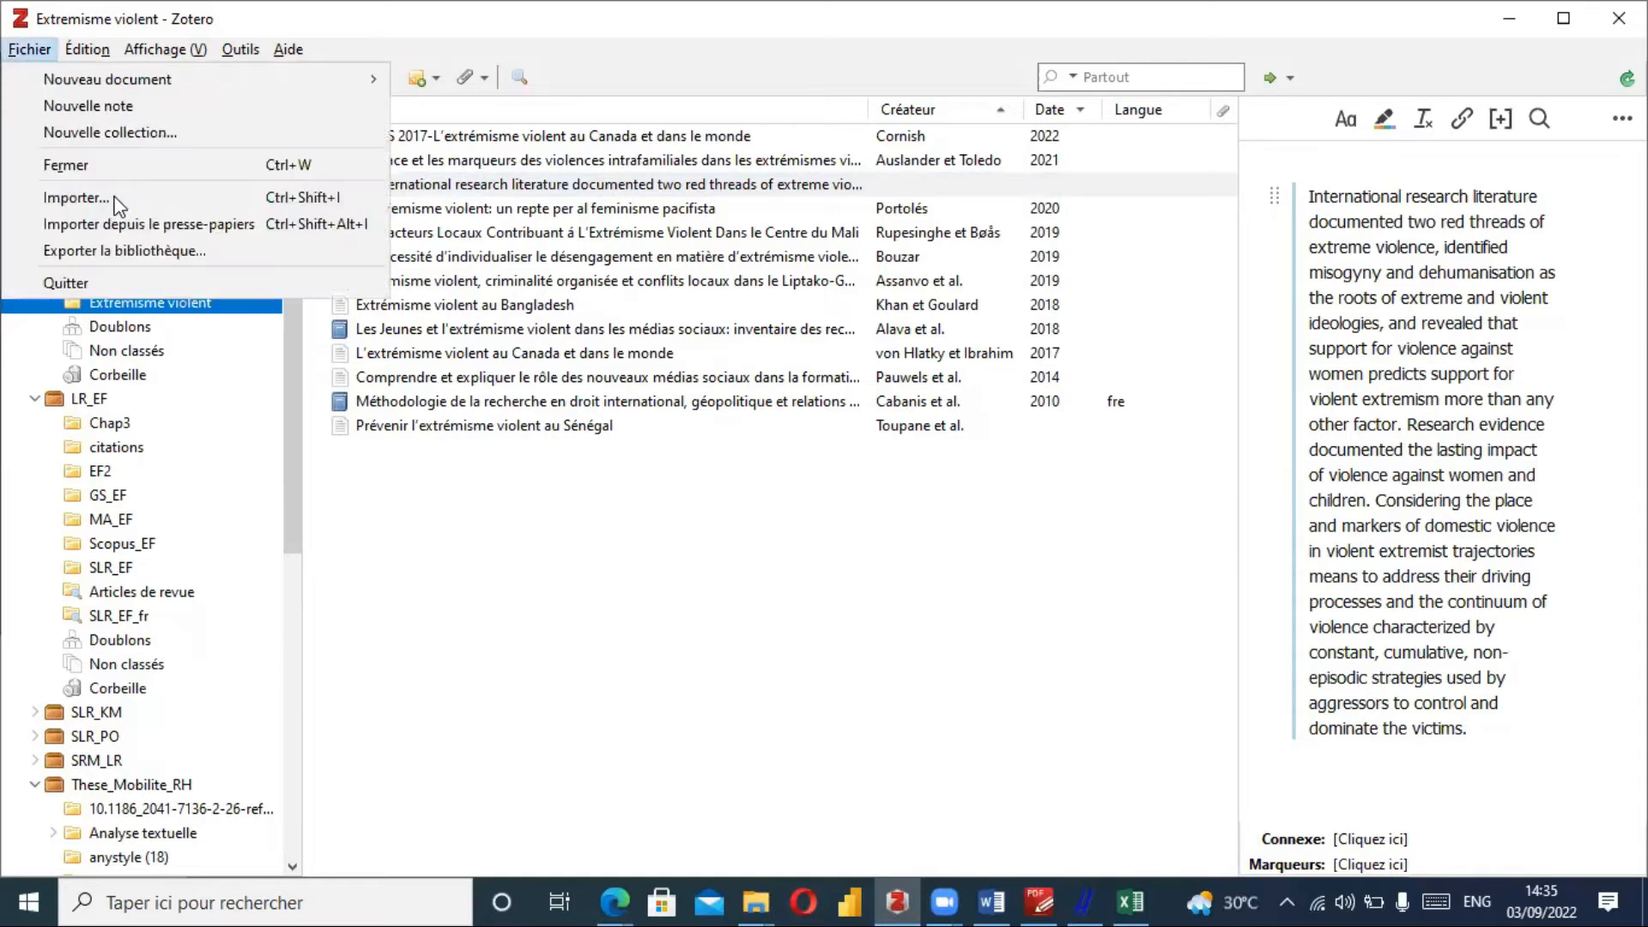
left_click(75, 197)
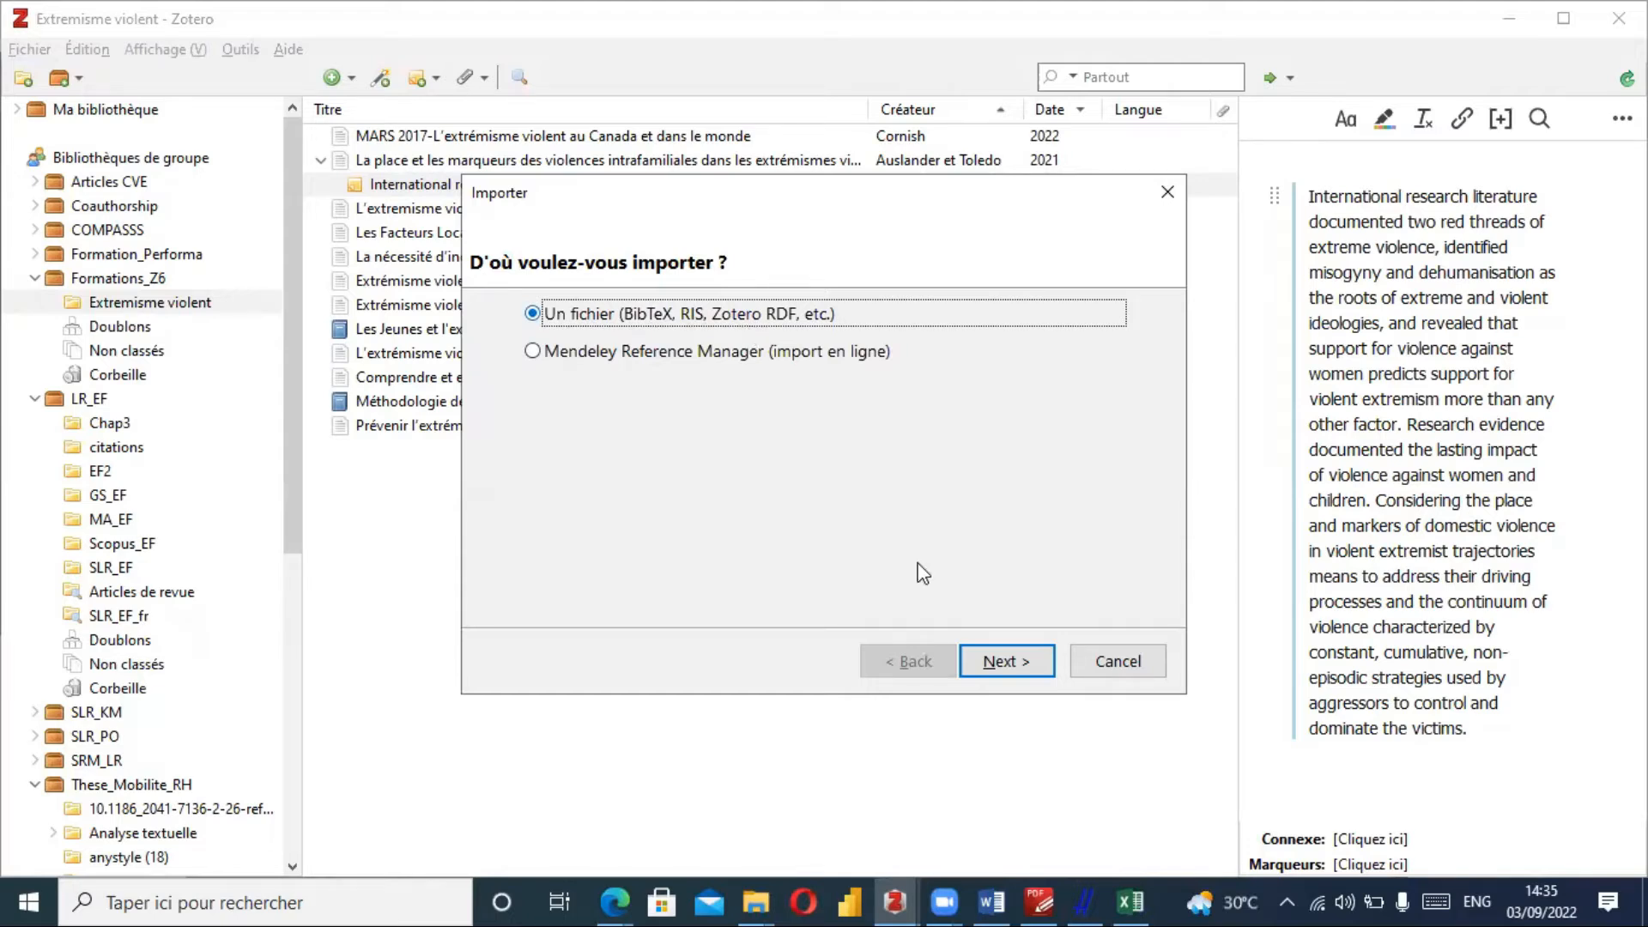
left_click(1013, 671)
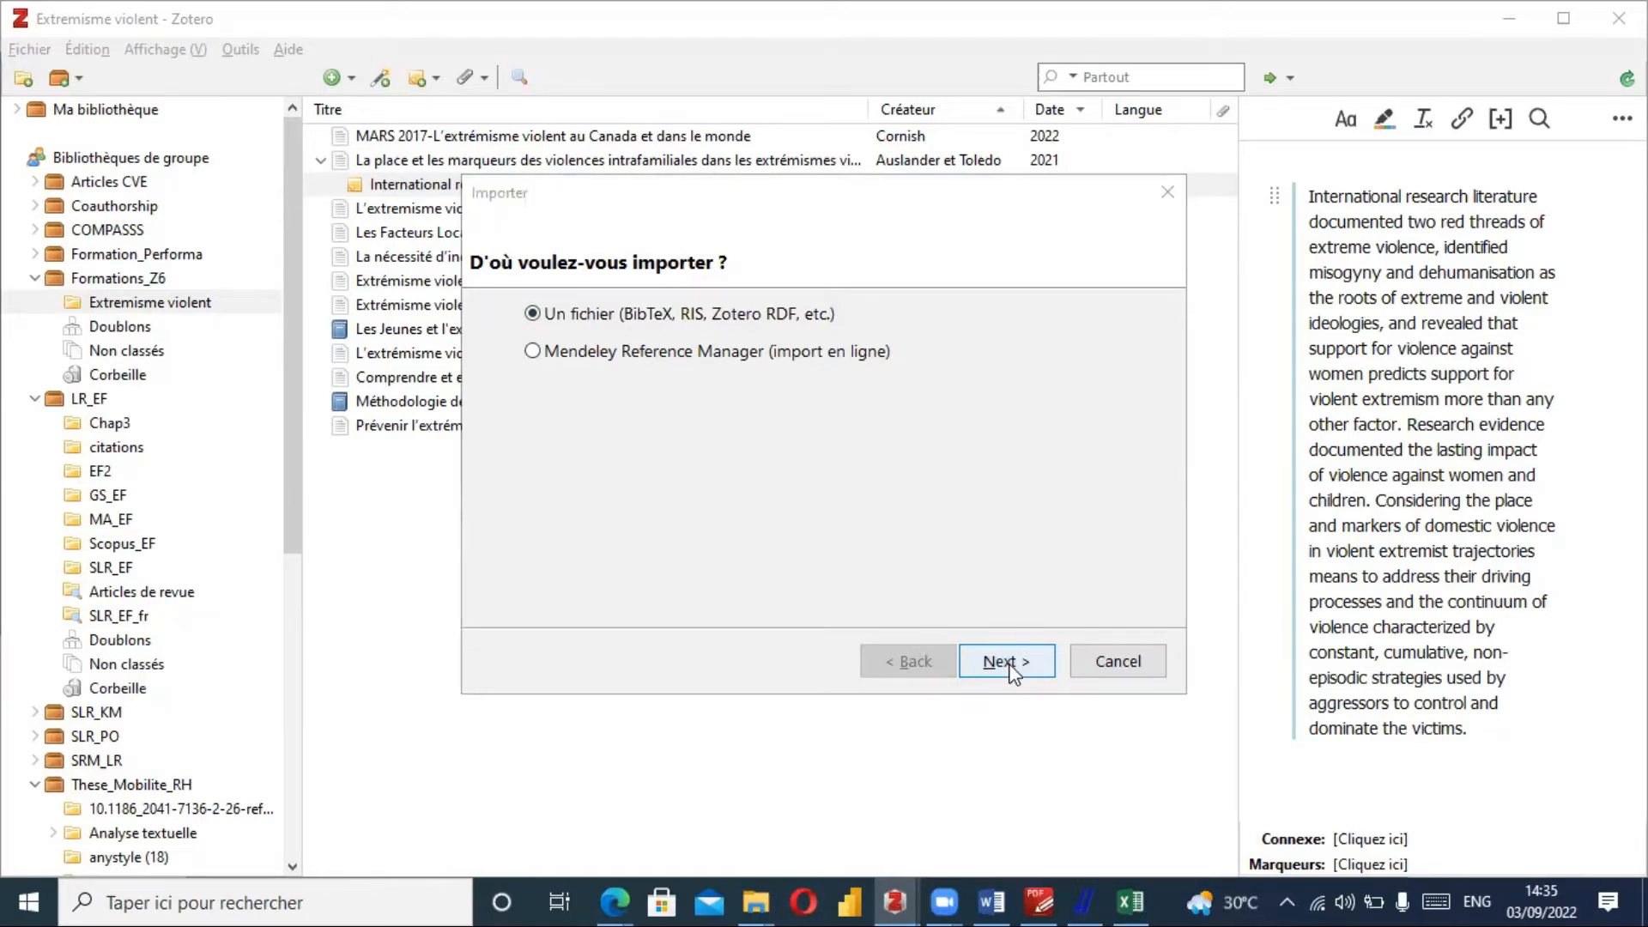
left_click(1007, 661)
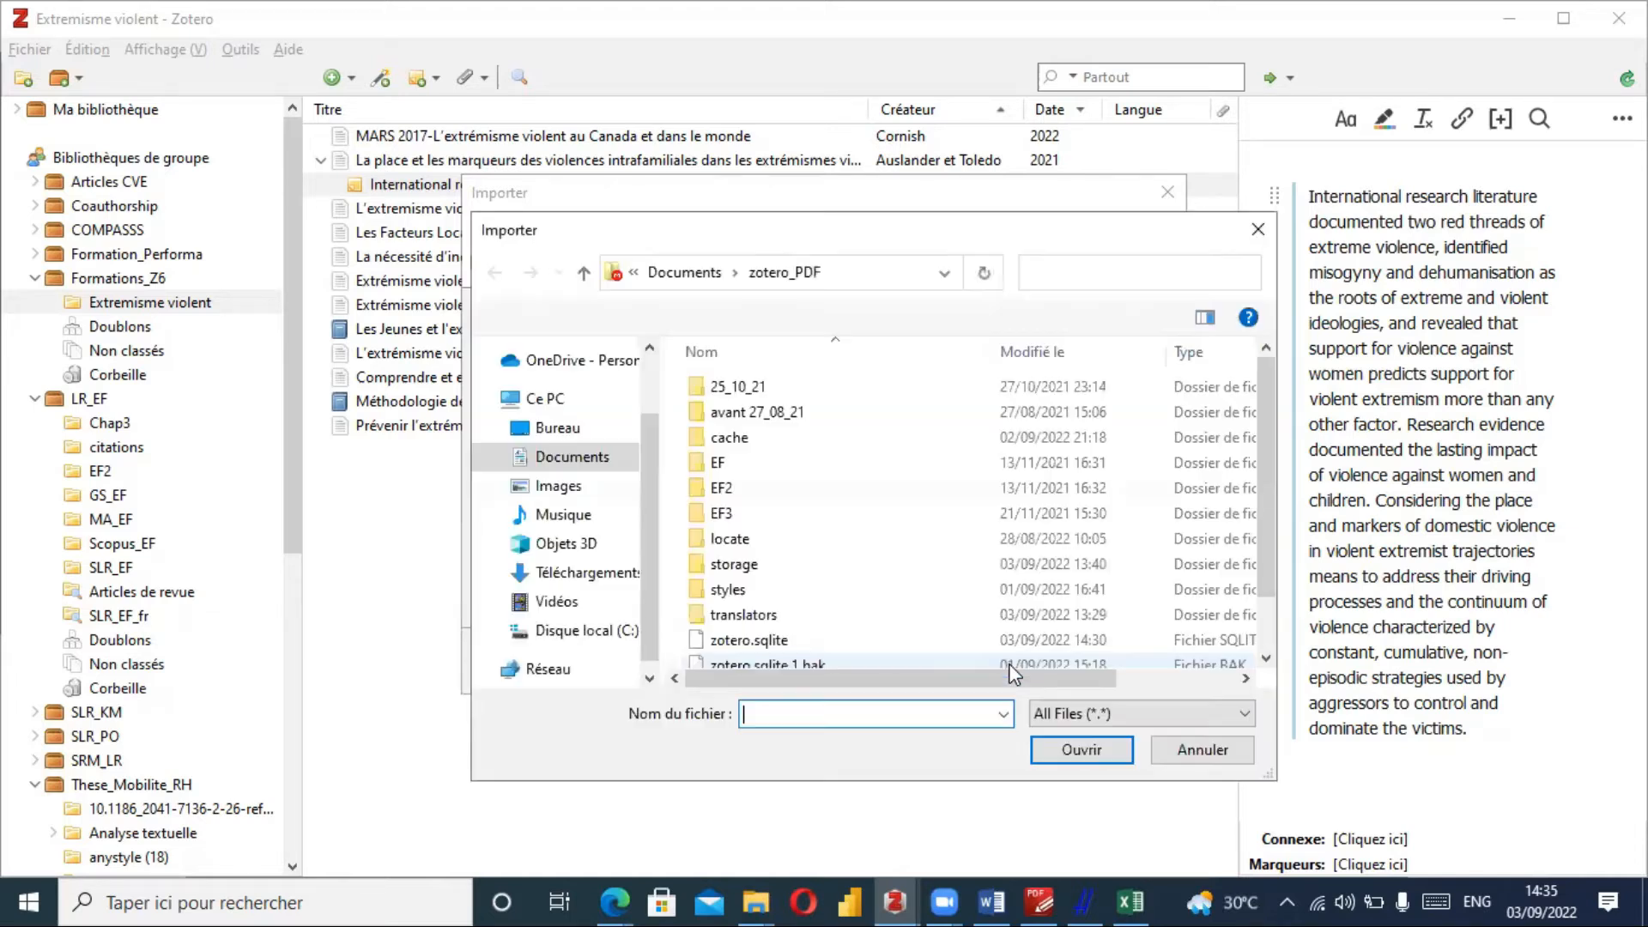
left_click(574, 436)
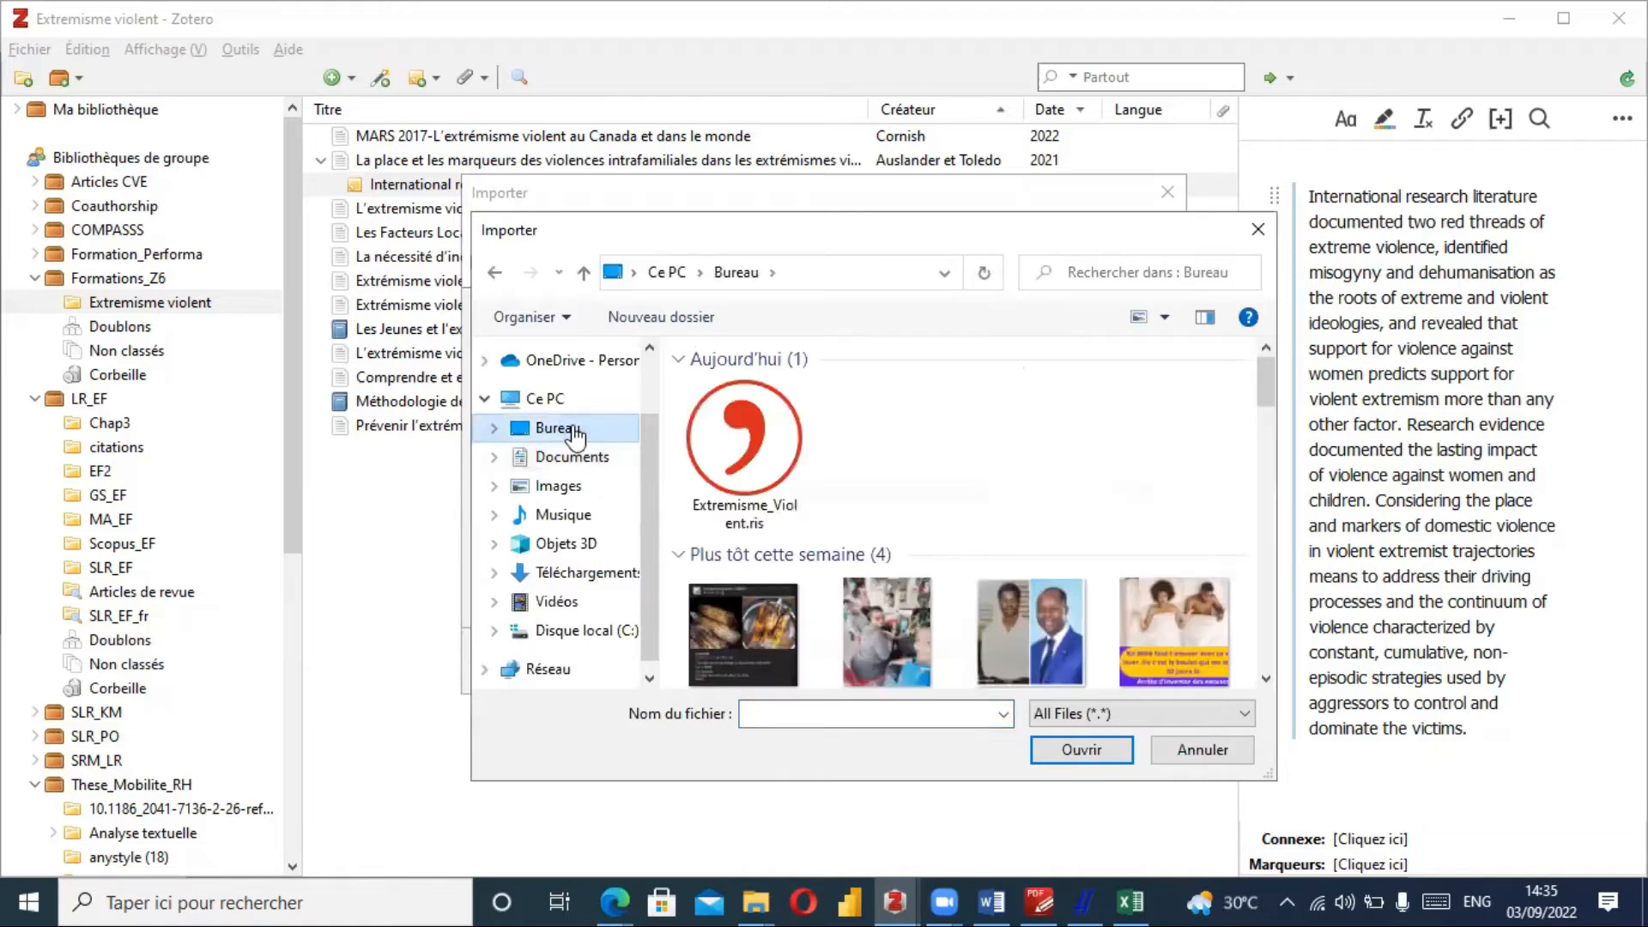
double_click(731, 448)
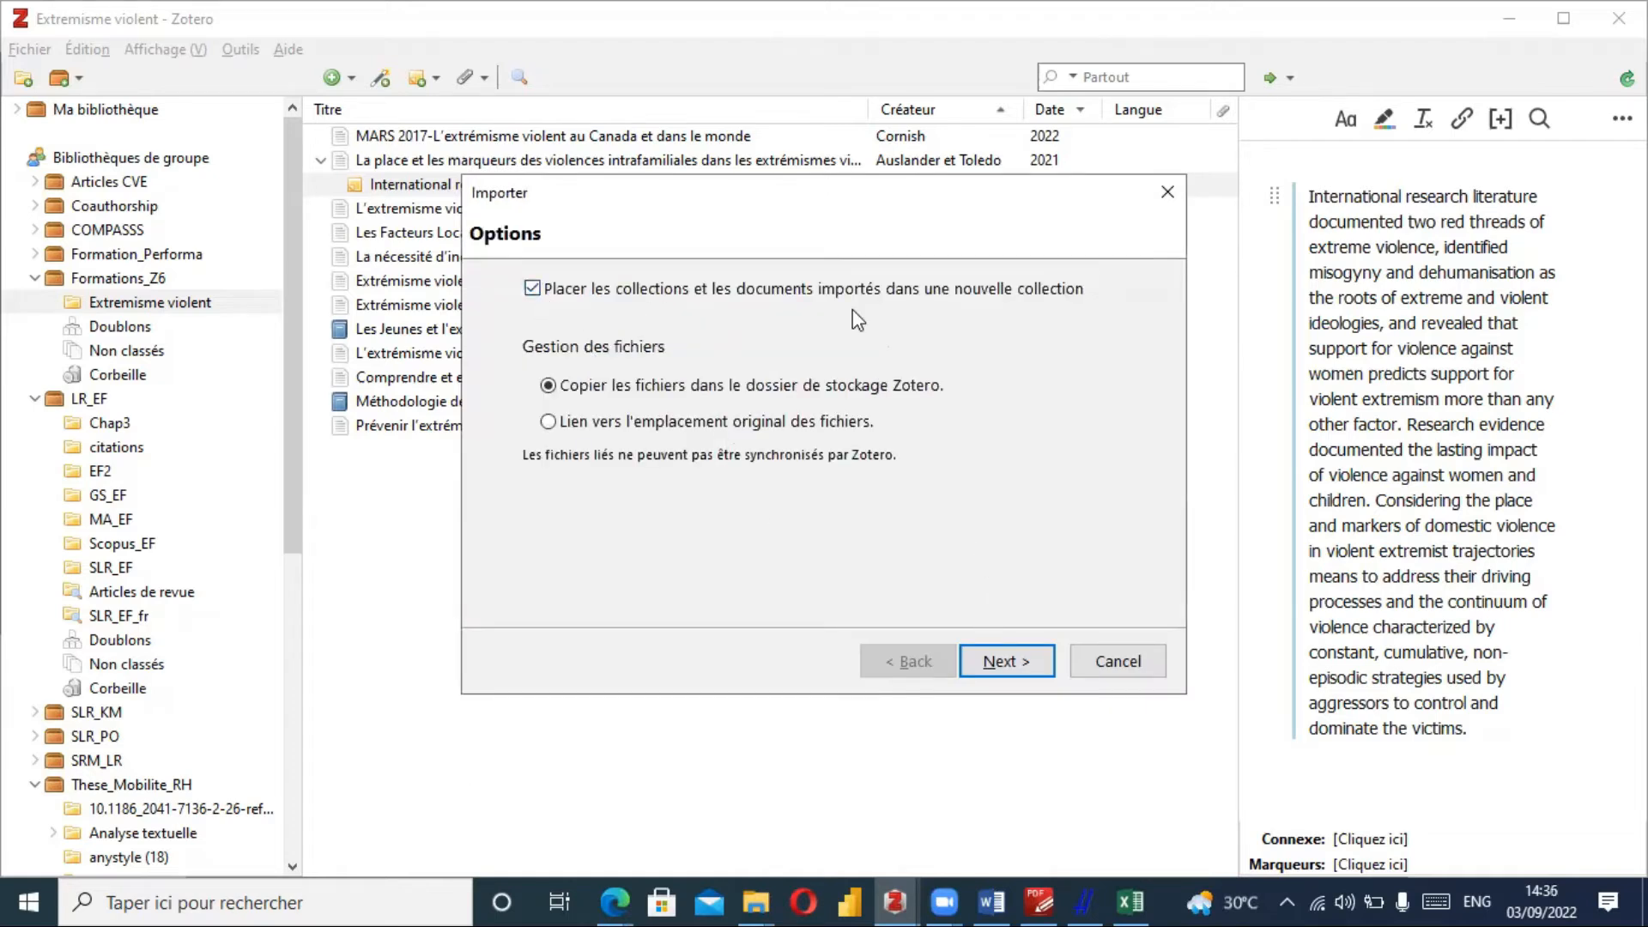
left_click(1006, 661)
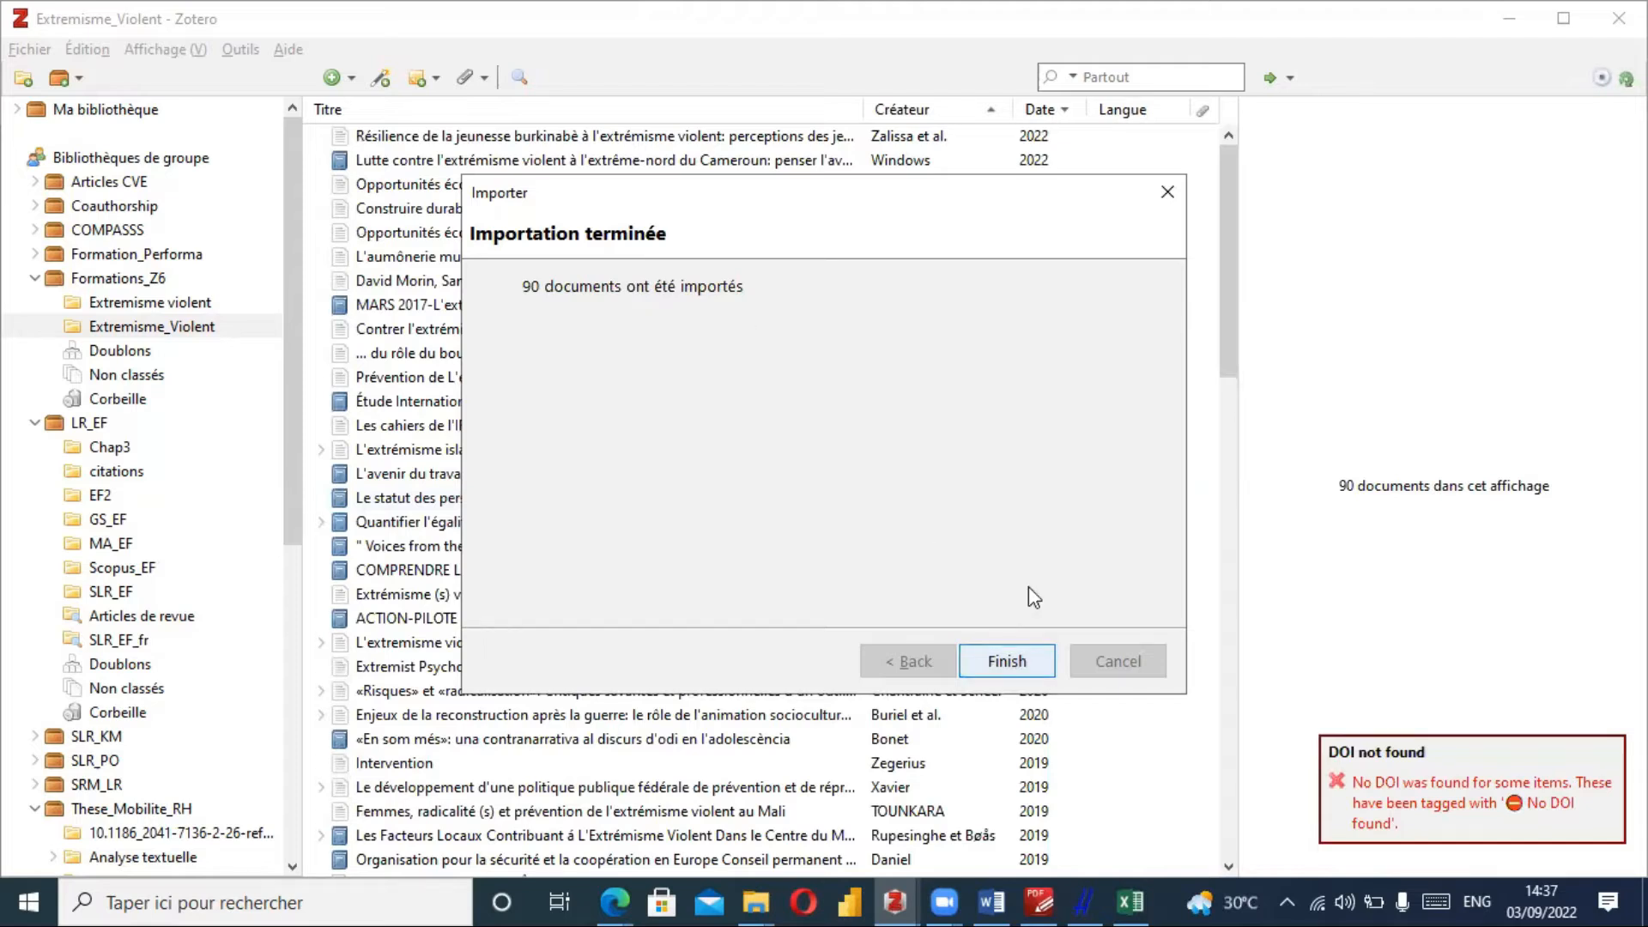
left_click(1169, 195)
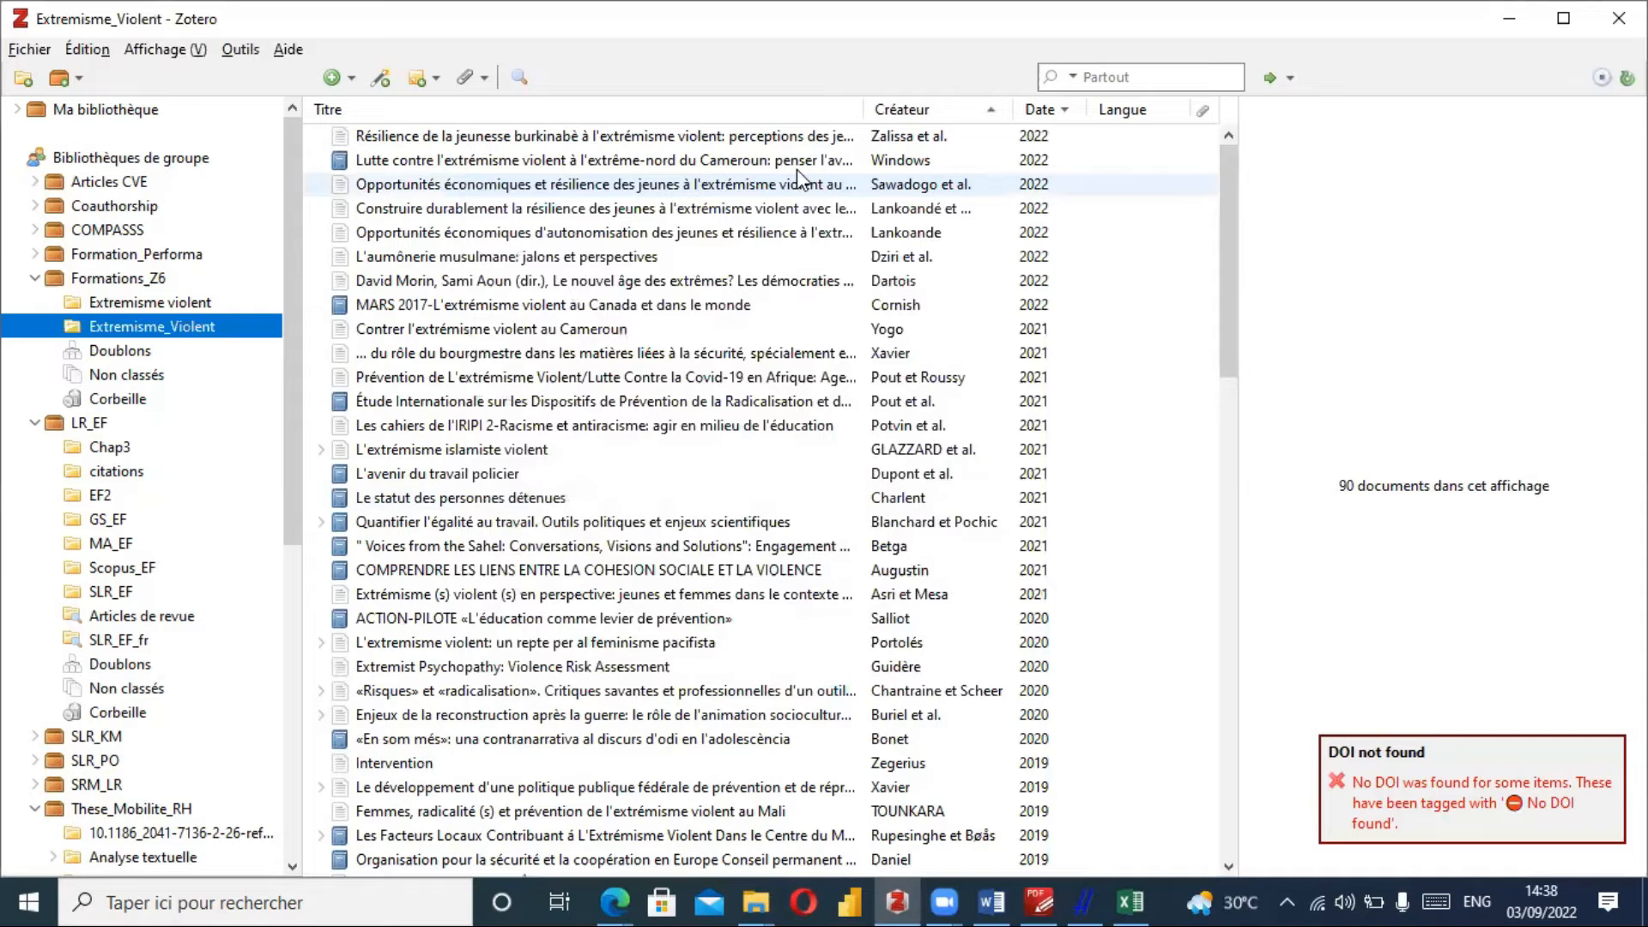
Examine the details and available actions of the imported article "Résilience de la jeunesse burkinabè à l'extrémisme violent".
left_click(702, 139)
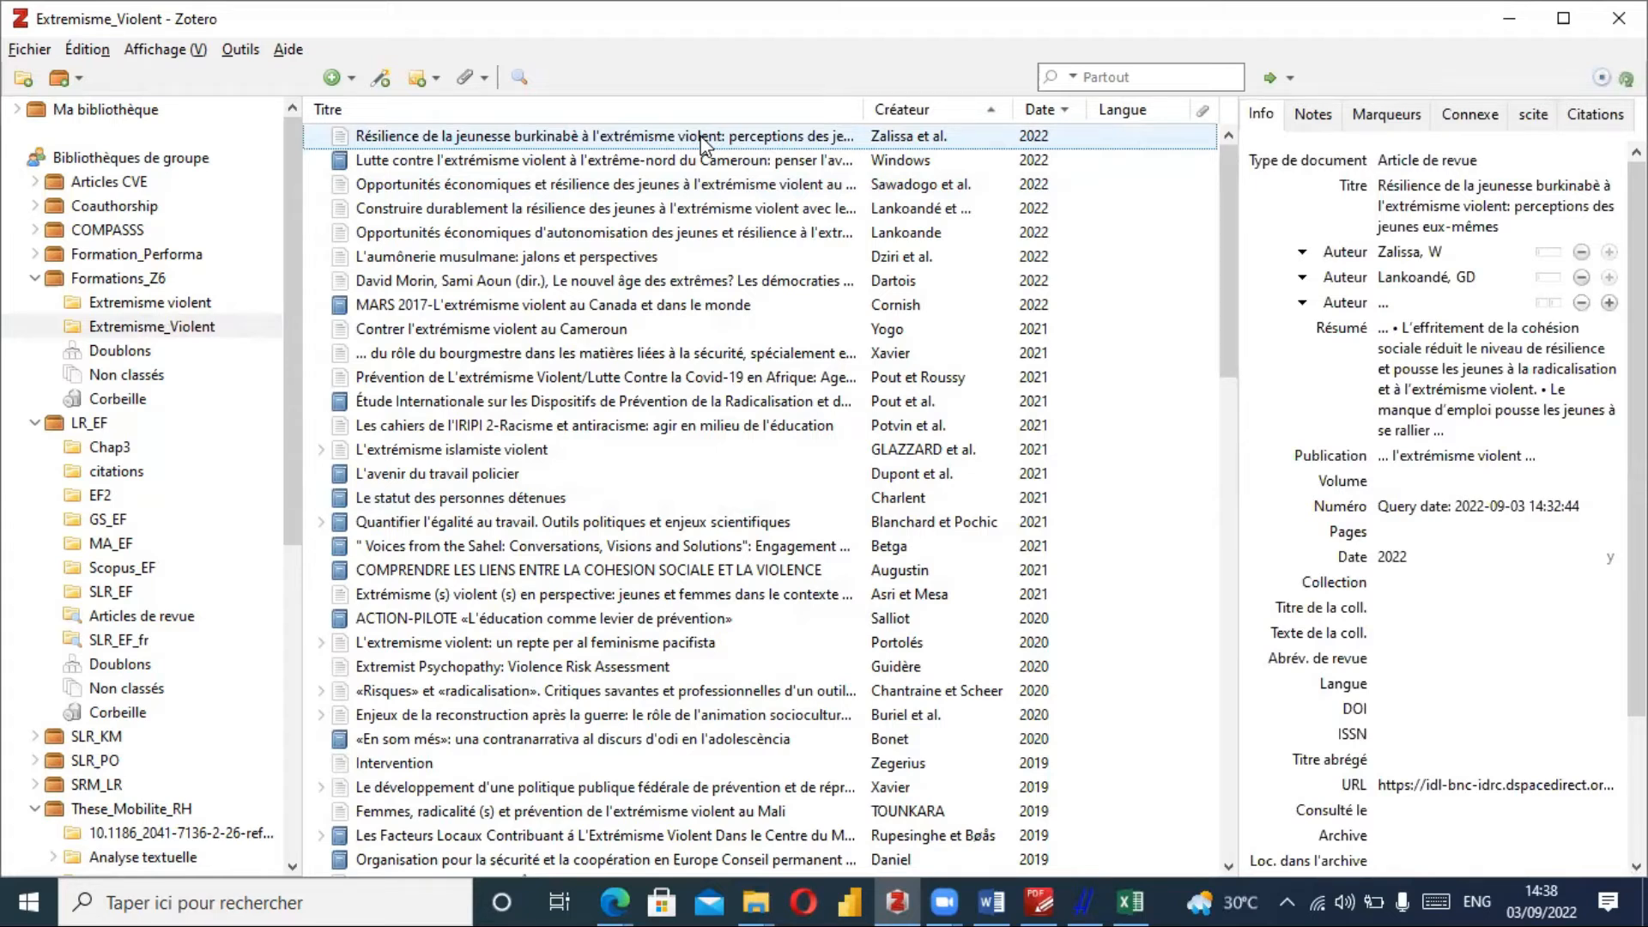
right_click(704, 144)
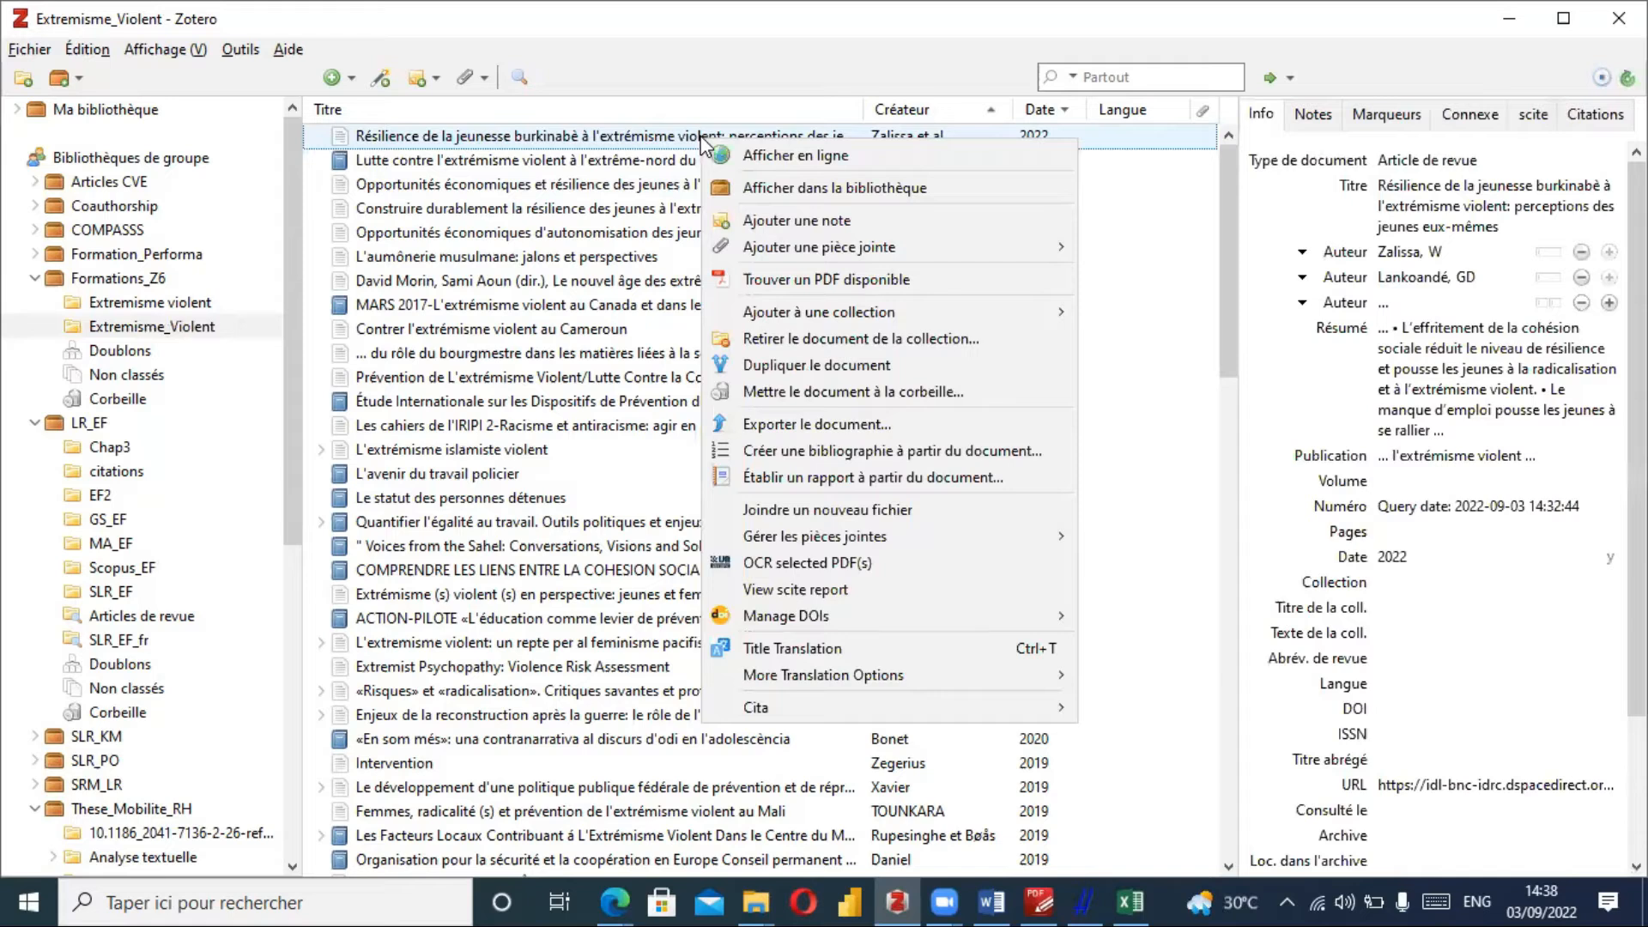
Open the PDF "Evaluation de la présence des capacités marketing" from the saved search Article avec pieces jointes in the These_Mobilite_RH group.
left_click_drag(296, 575, 298, 828)
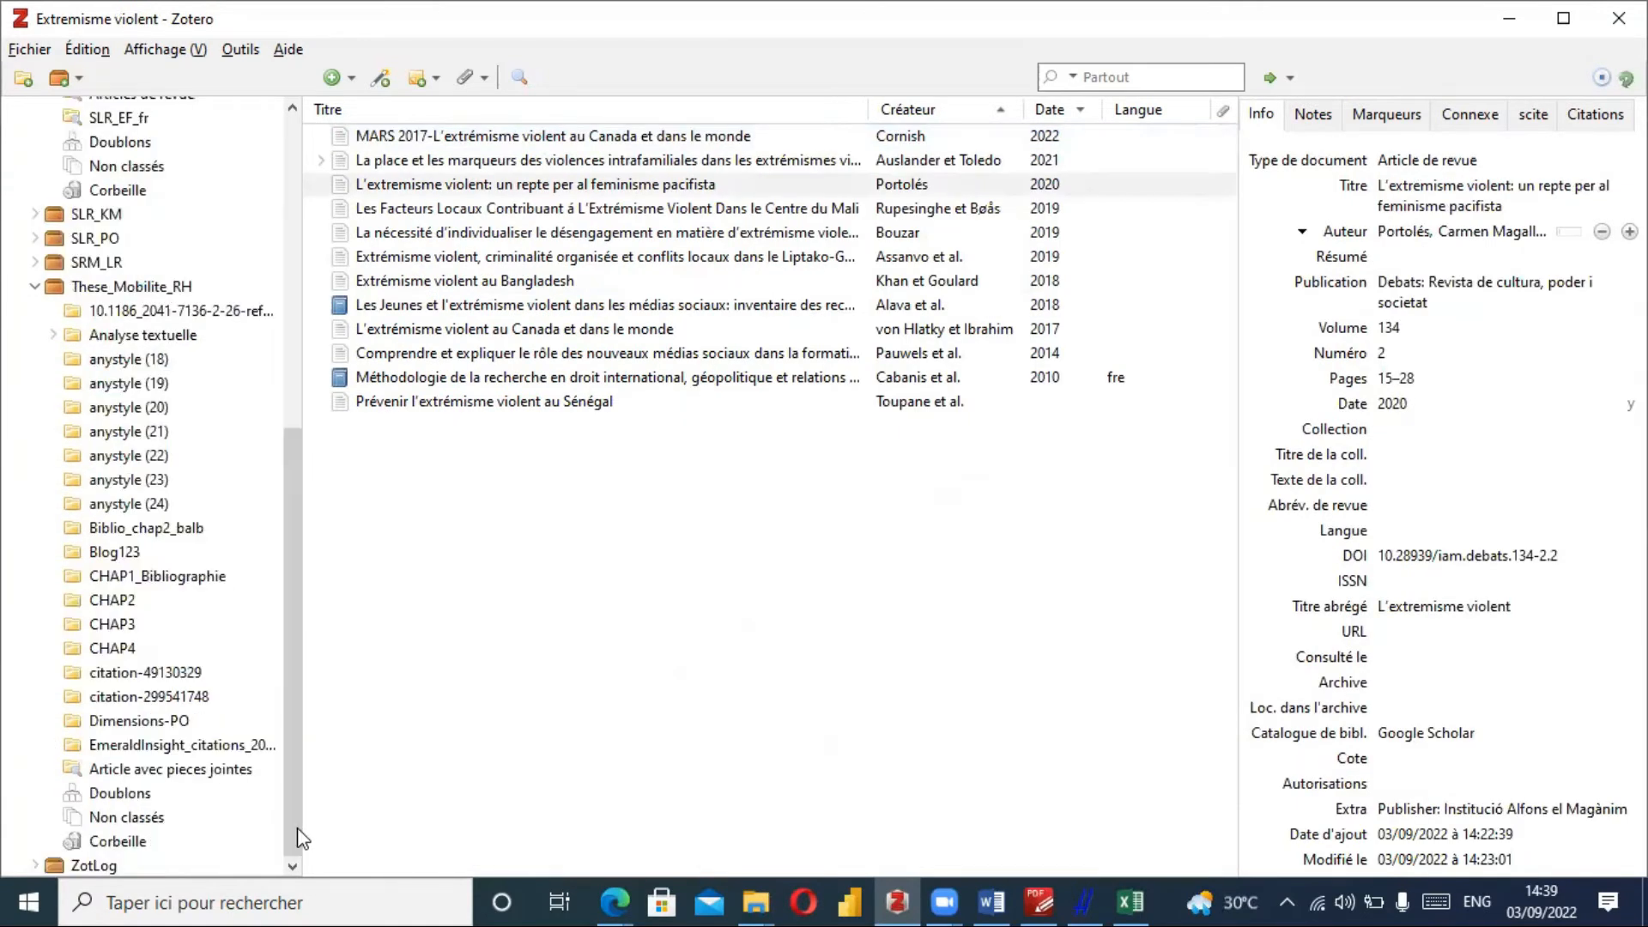
scroll(298, 829, "up", 5)
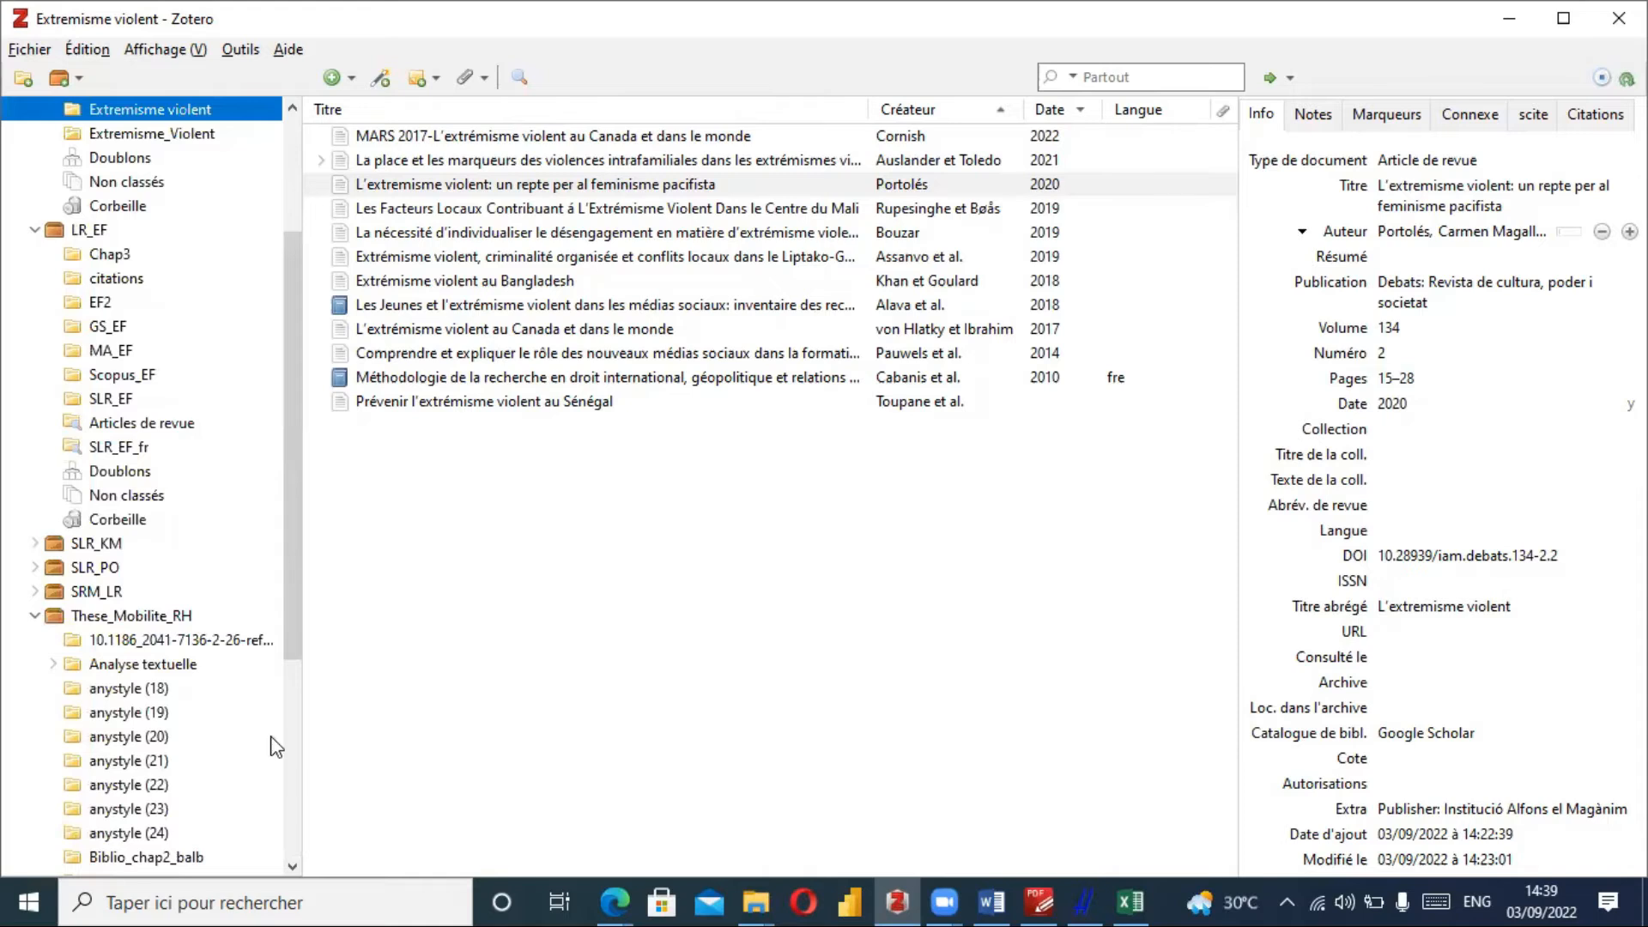
scroll(296, 657, "down", 5)
left_click(171, 768)
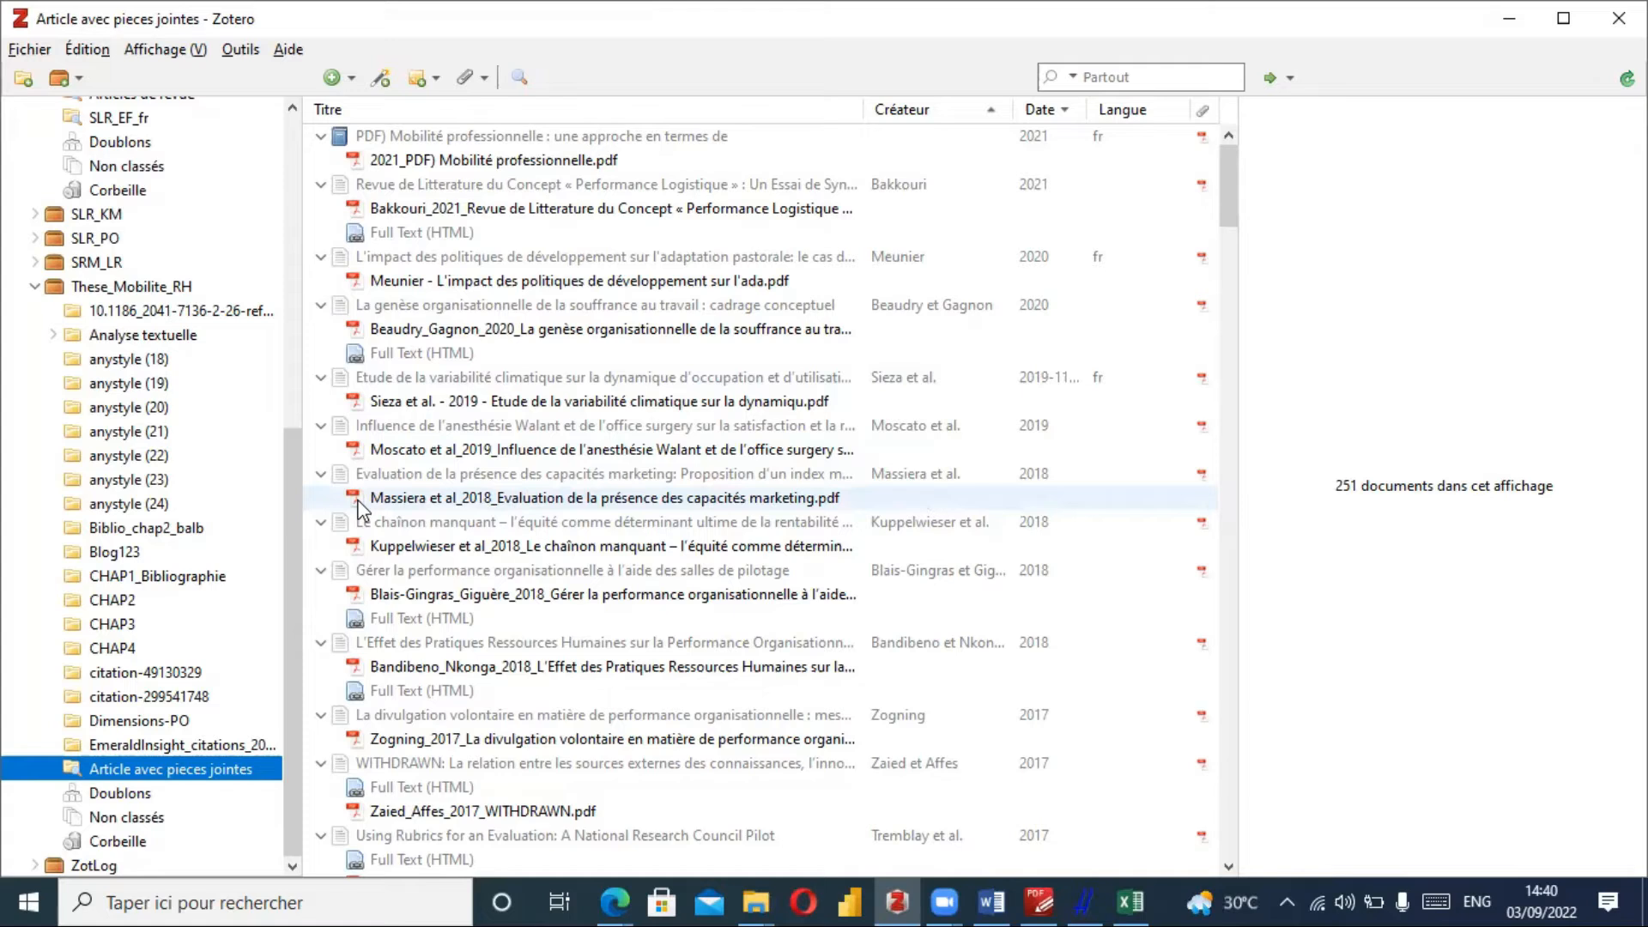
left_click(363, 506)
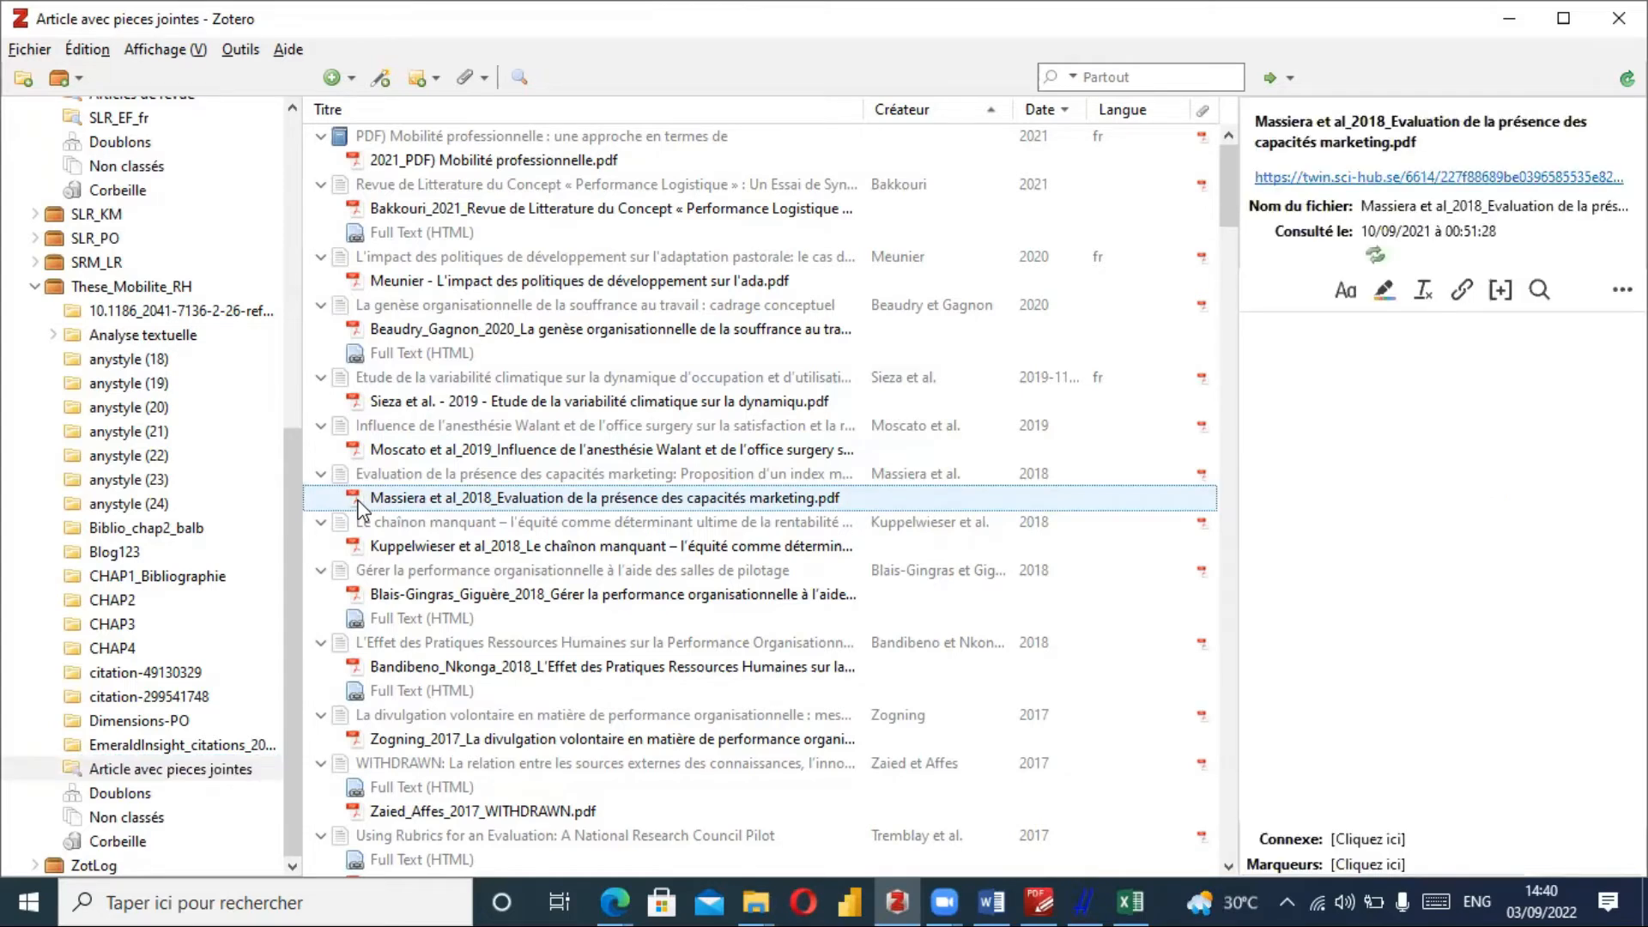
double_click(363, 504)
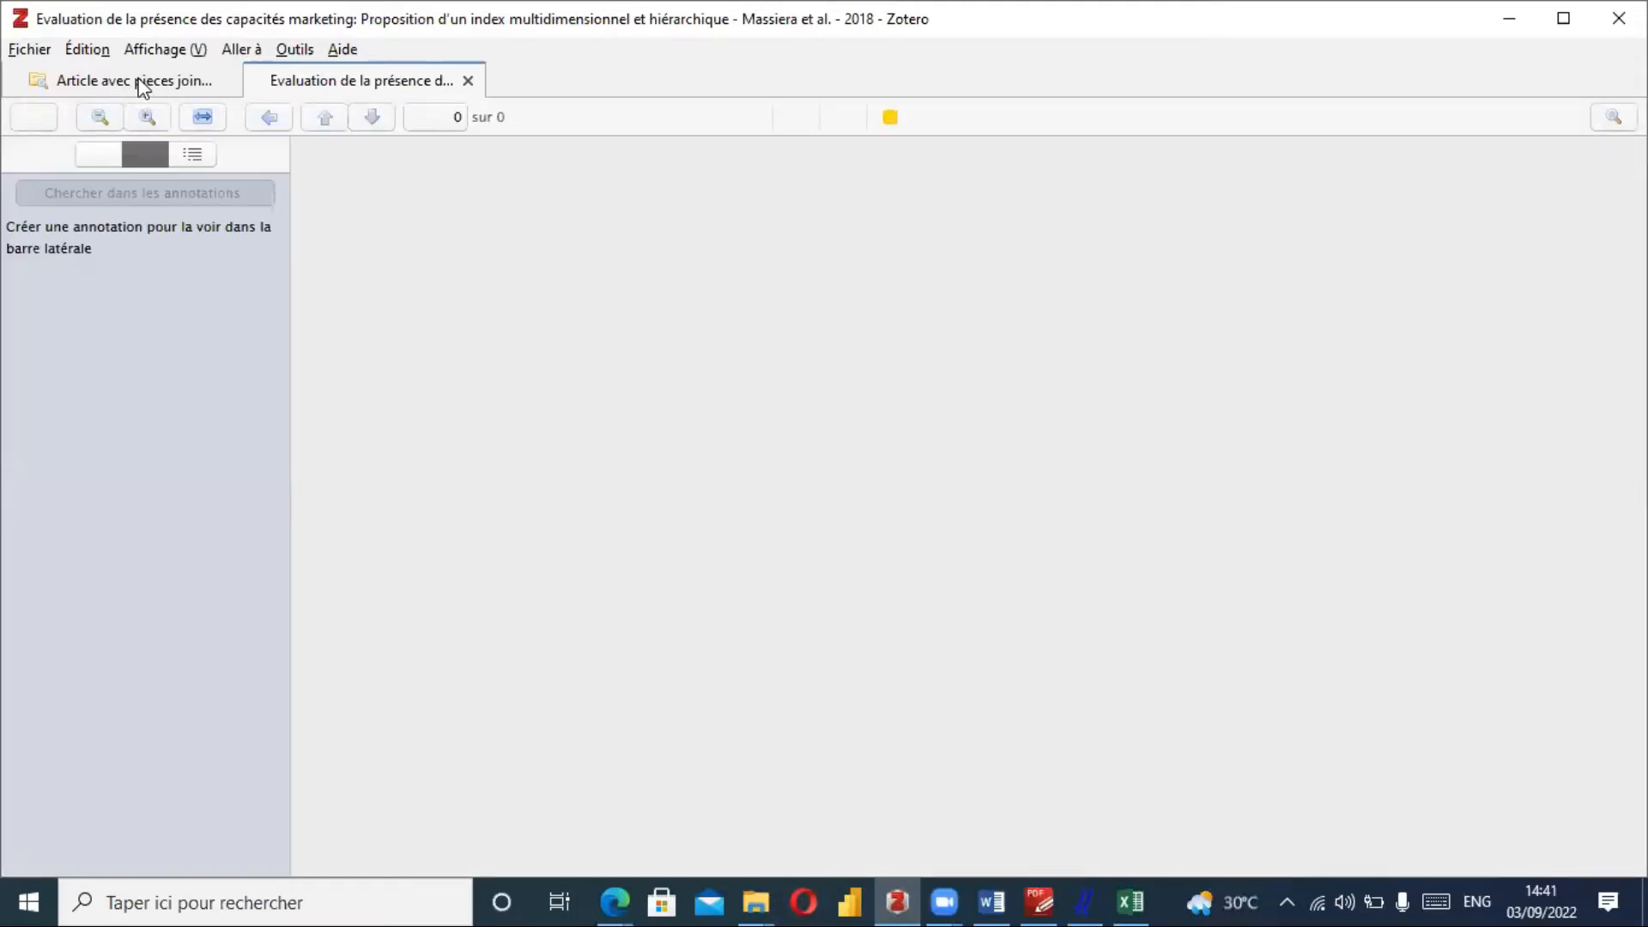
left_click(169, 87)
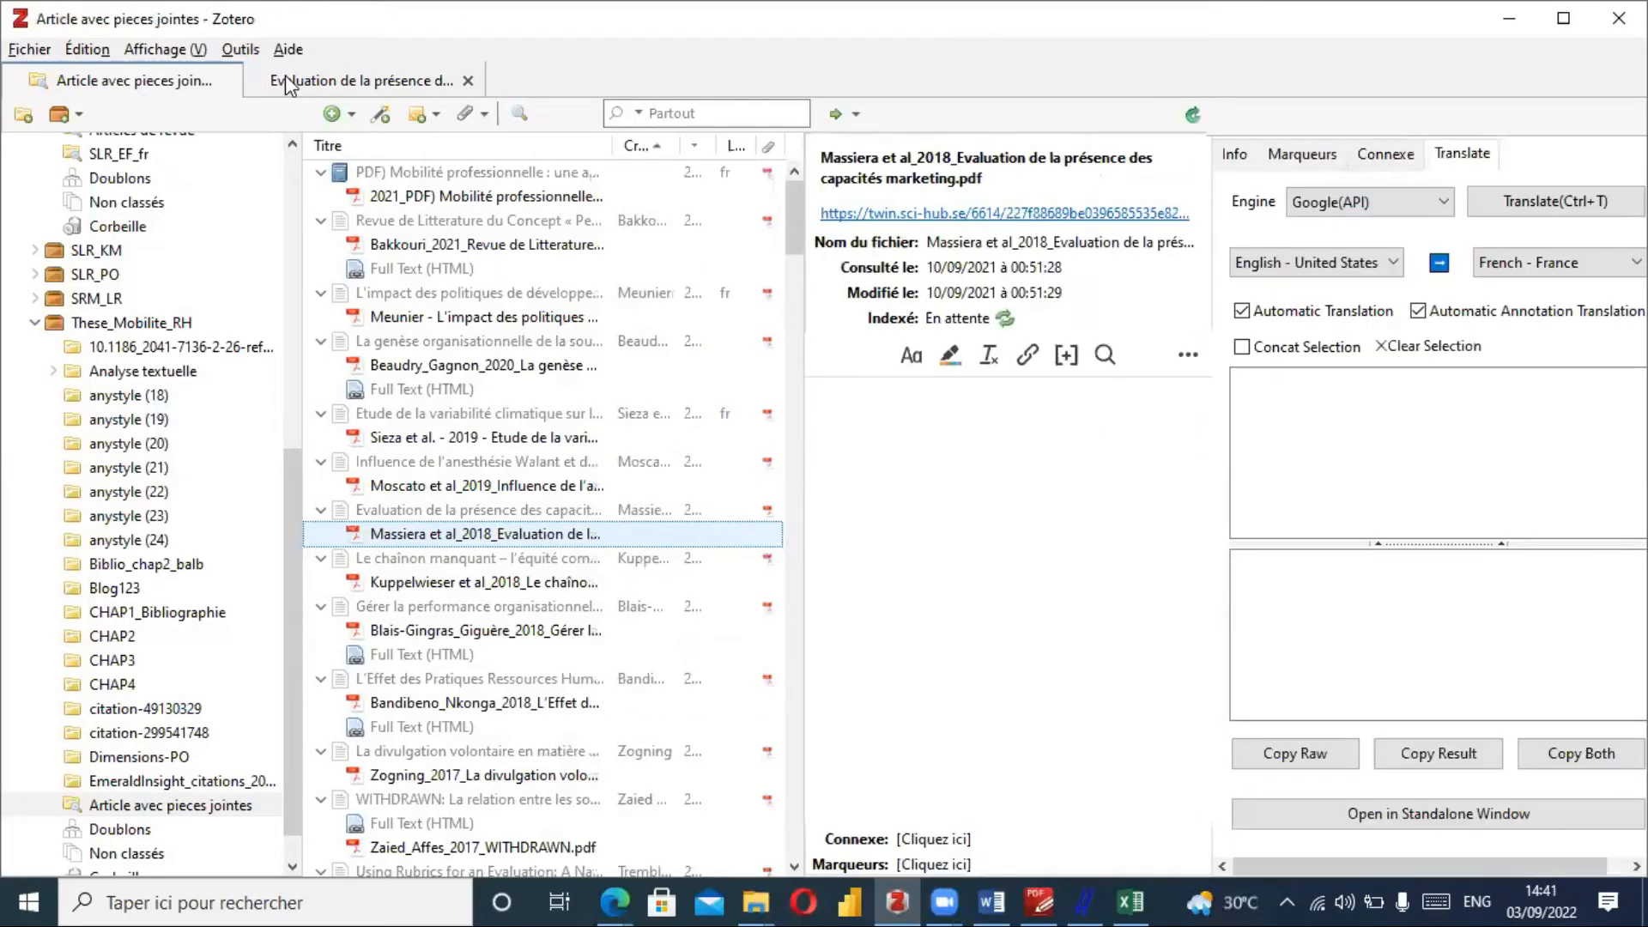
left_click(288, 86)
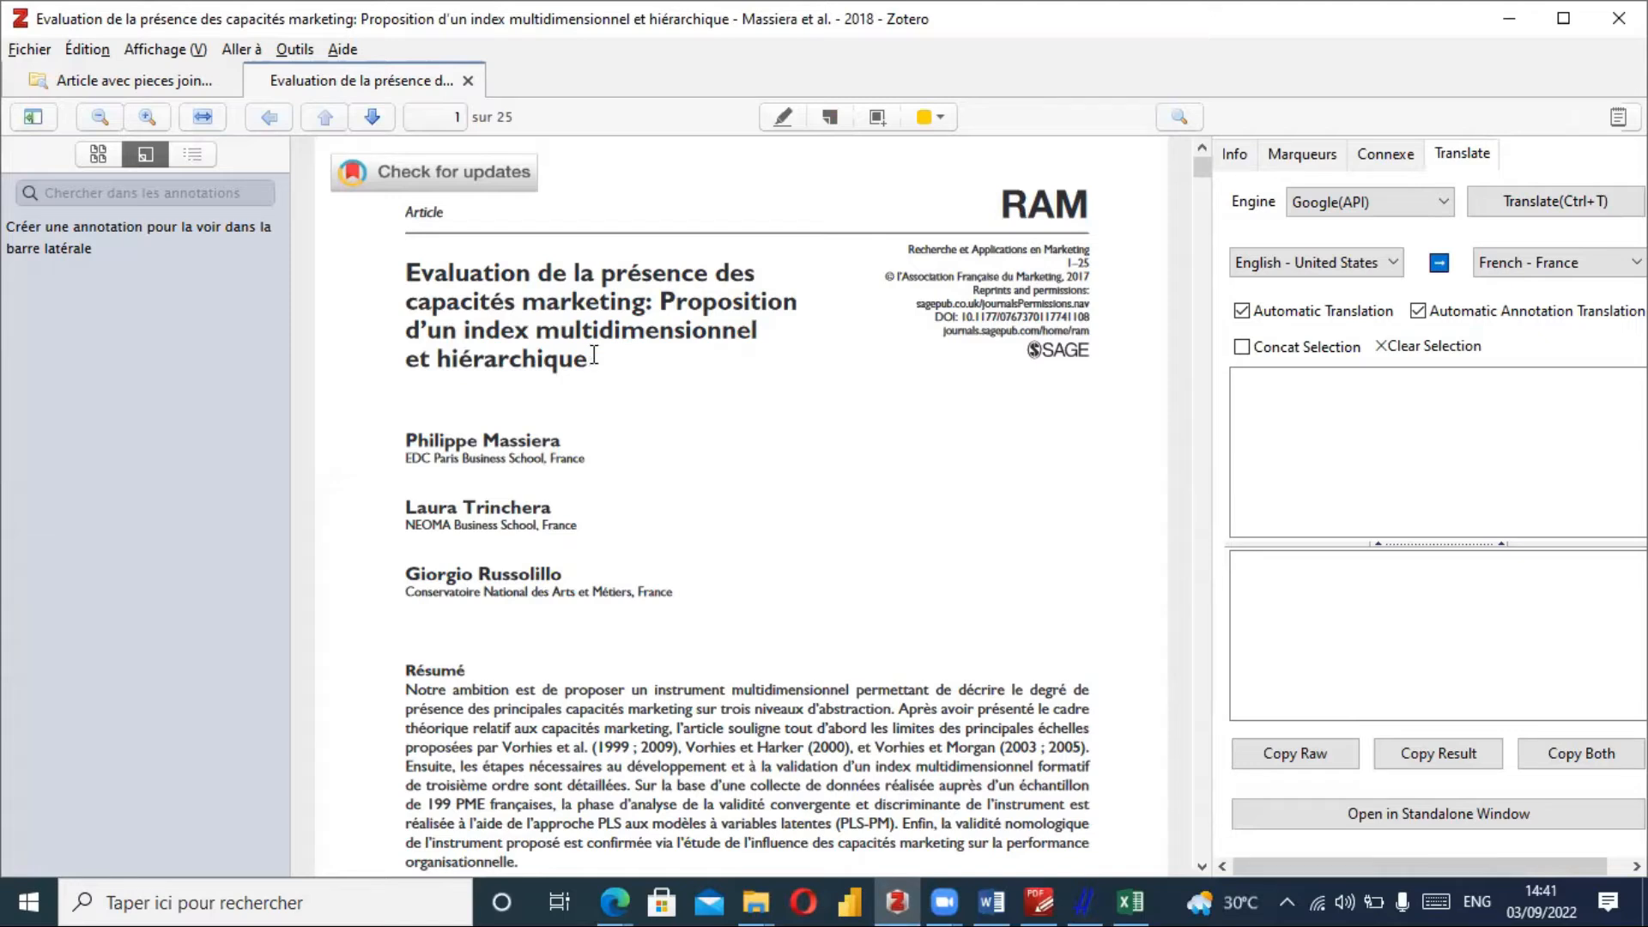
Highlight in yellow the first paragraph on page 3, which begins "l'approche PLS aux modèles à variables latentes".
left_click(781, 126)
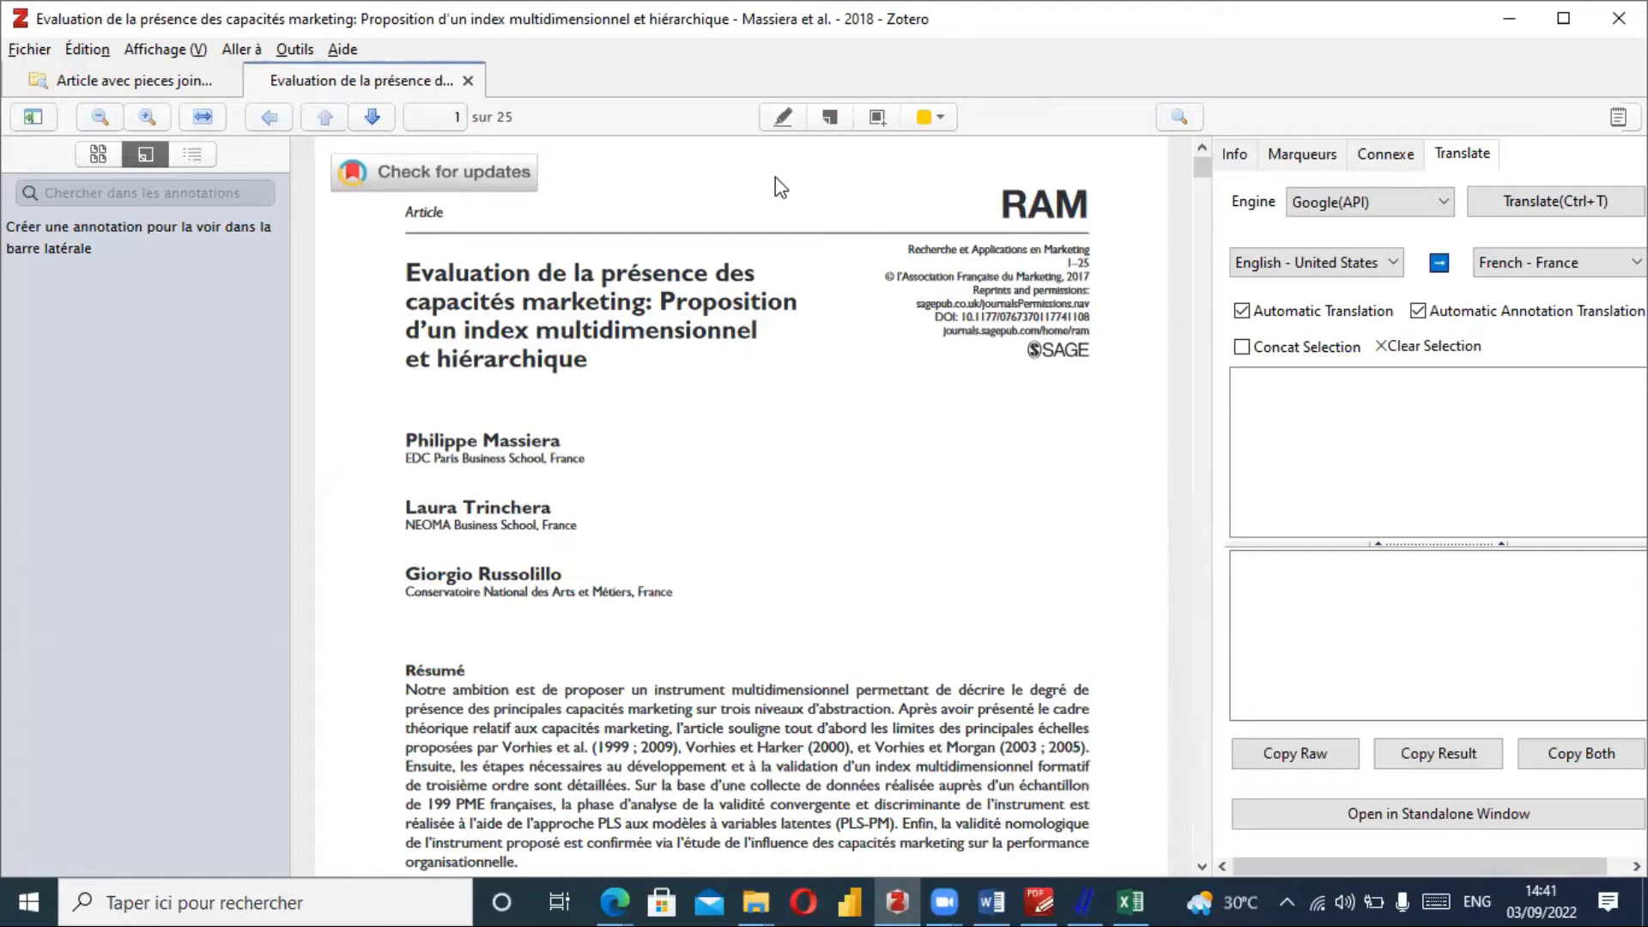
left_click(943, 121)
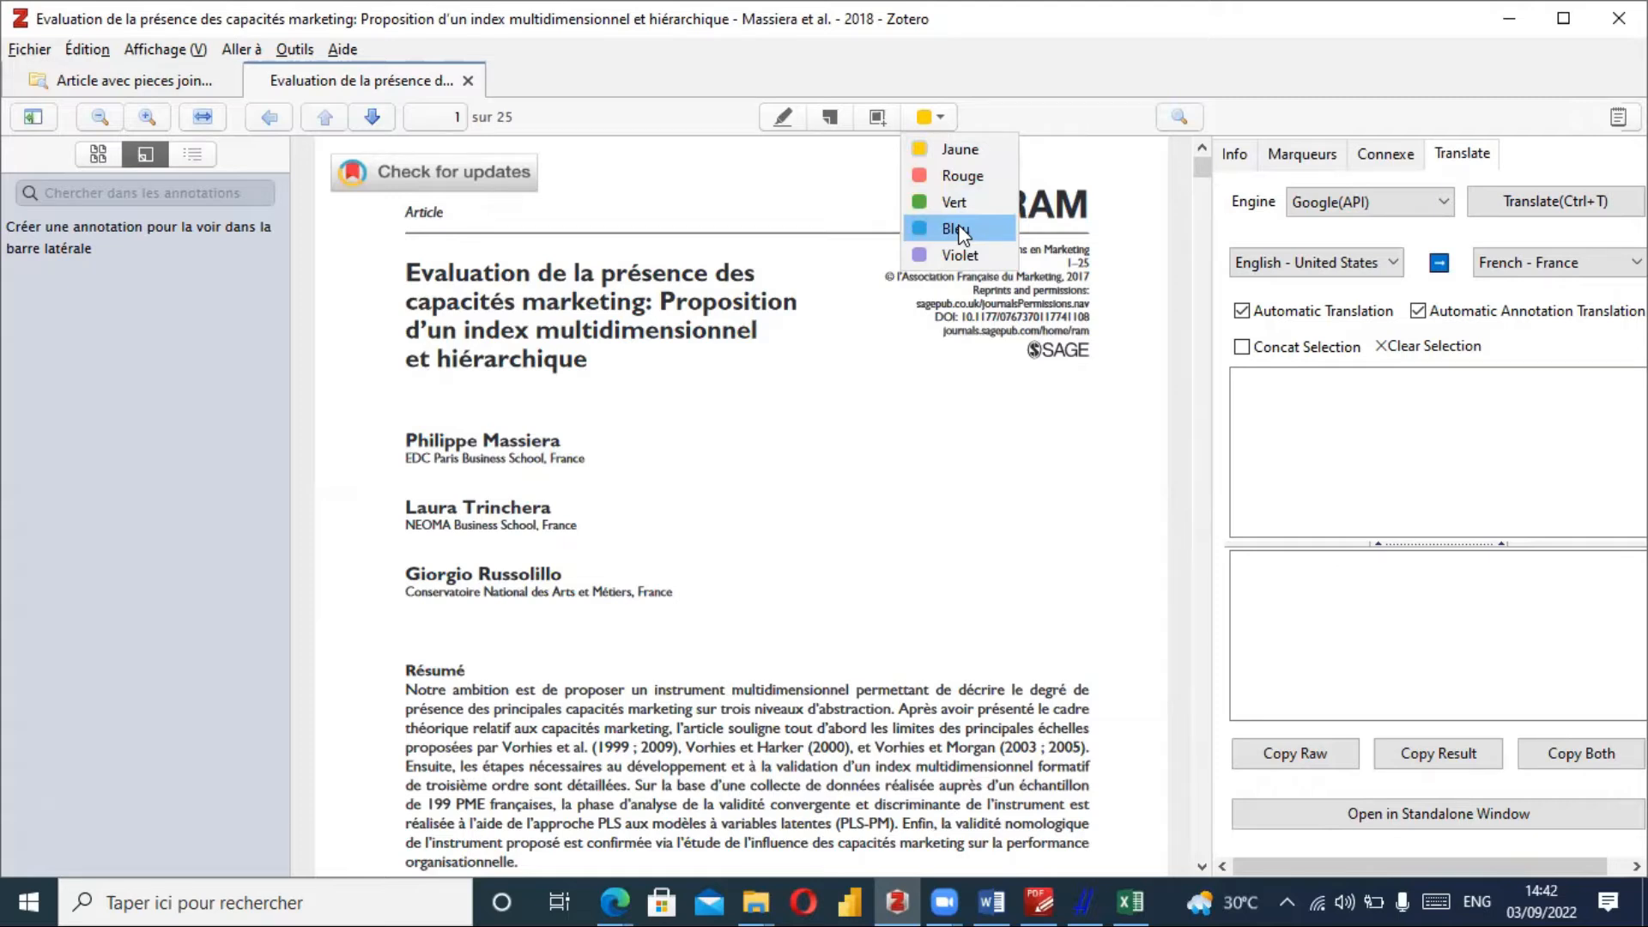
left_click(951, 151)
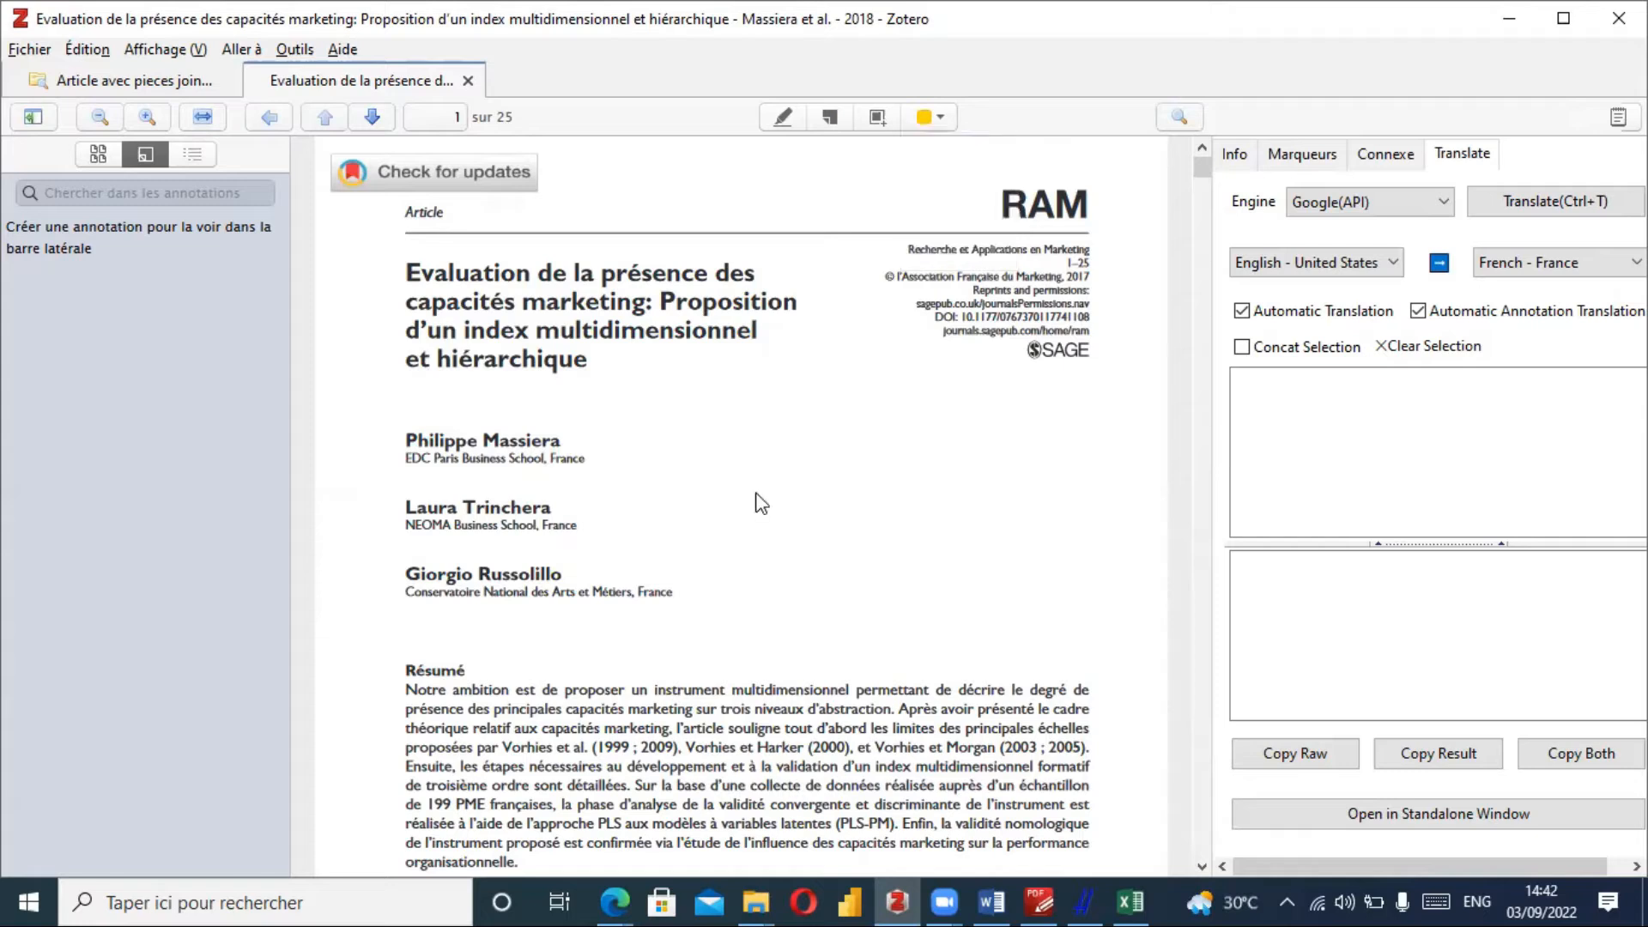
left_click(1202, 218)
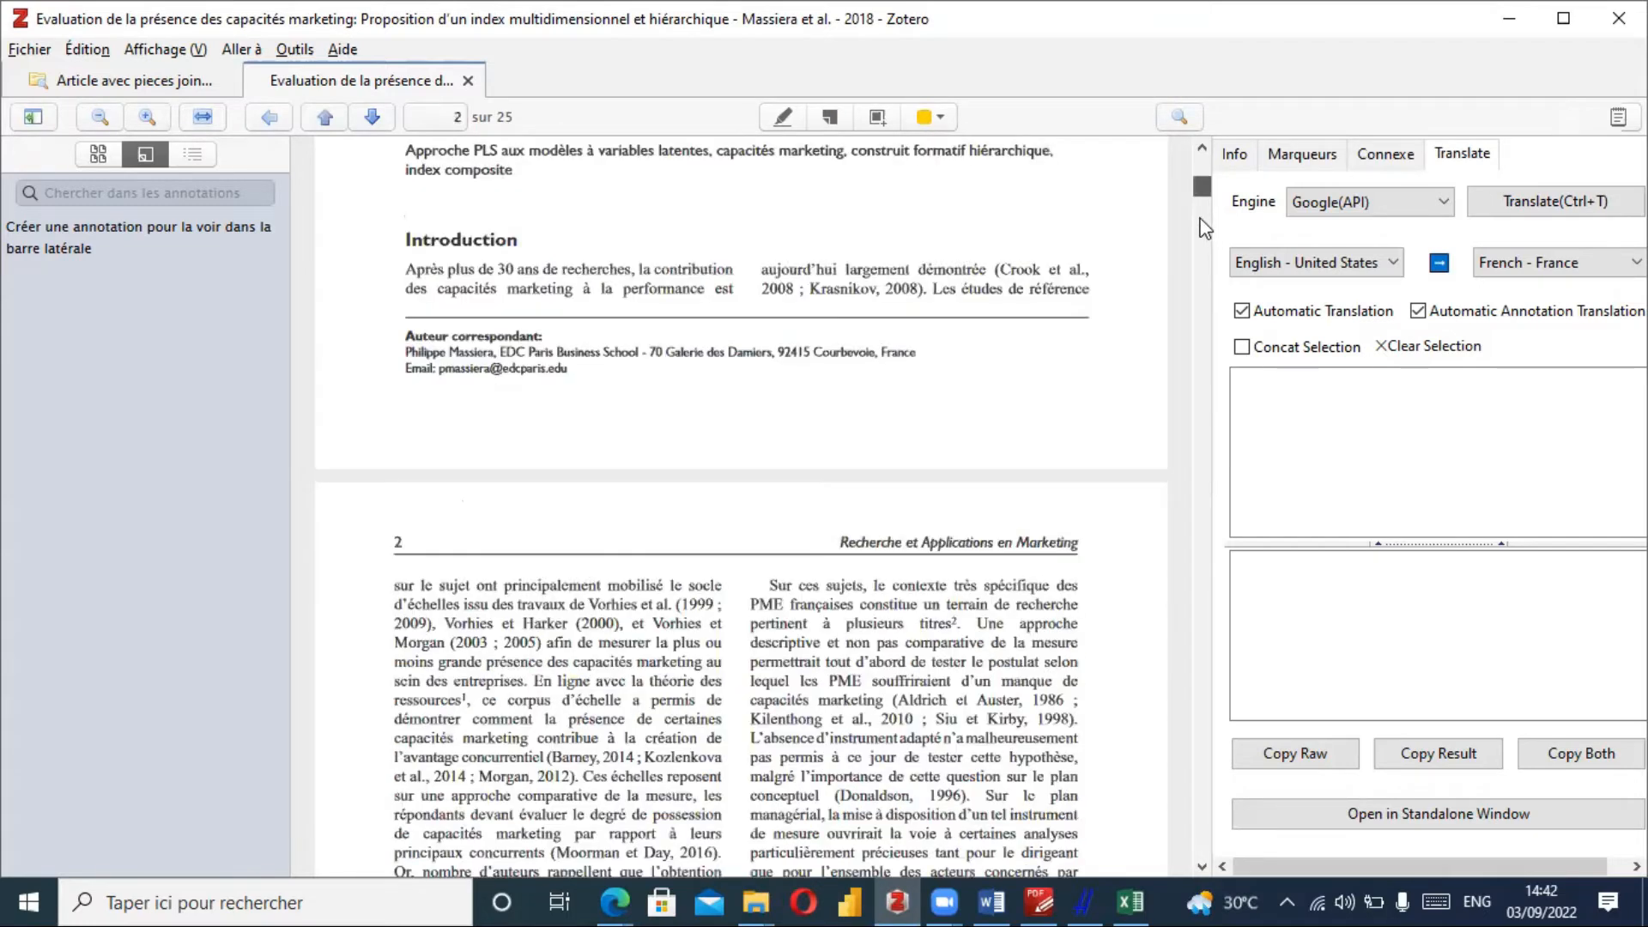
left_click(1204, 227)
scroll(1204, 225, "up", 3)
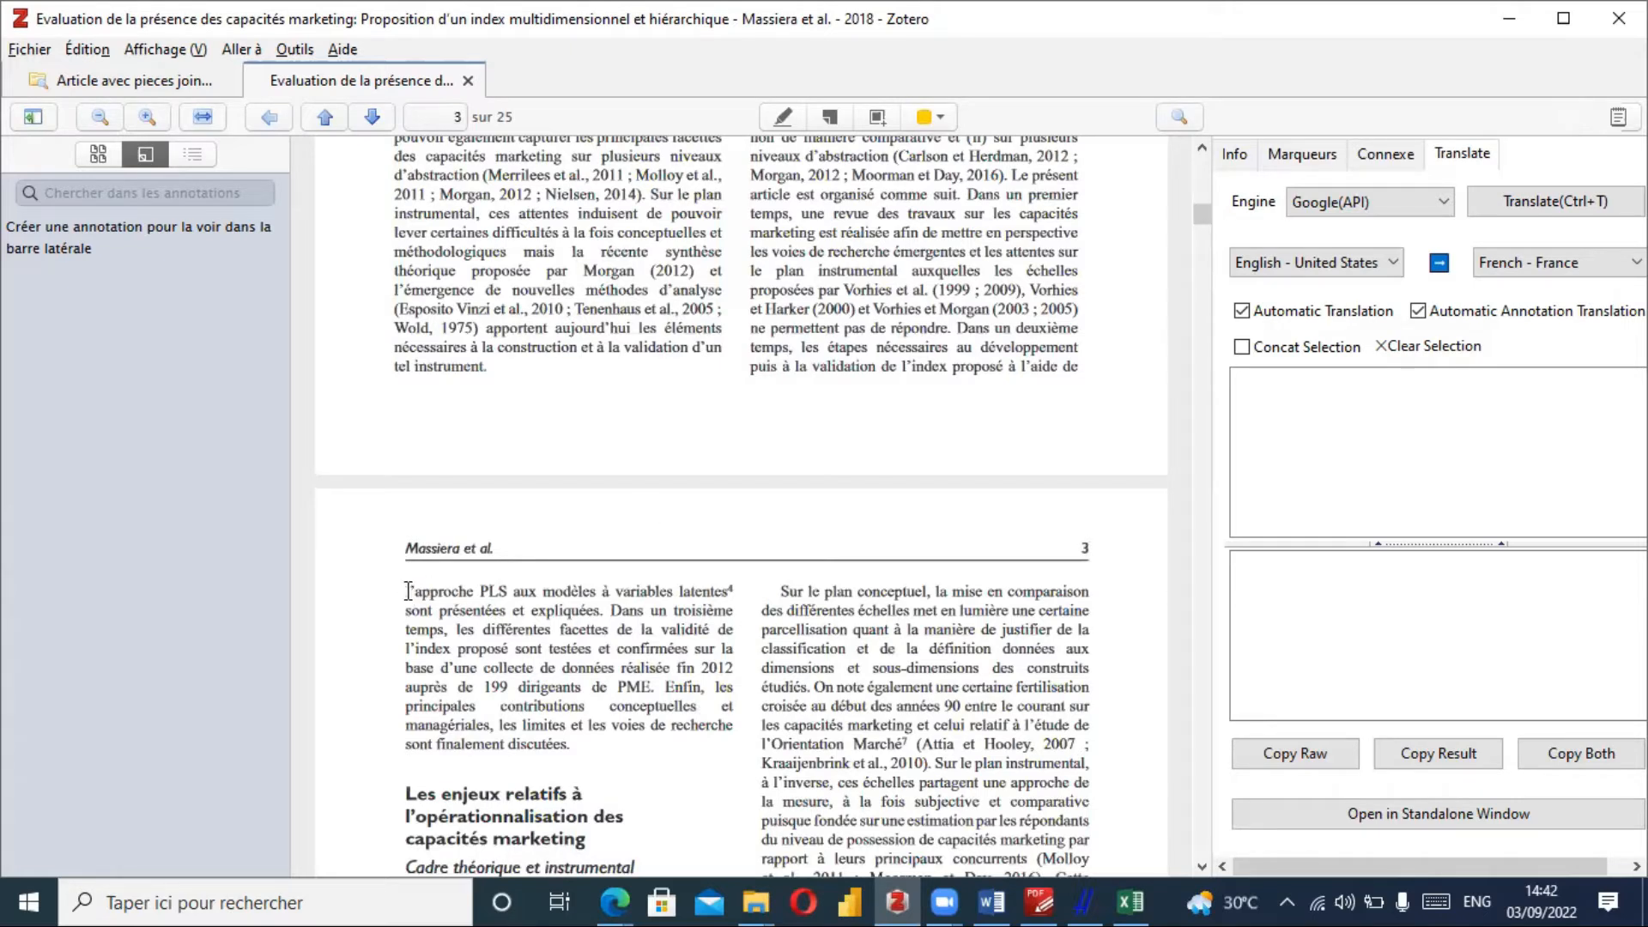
left_click_drag(407, 591, 591, 755)
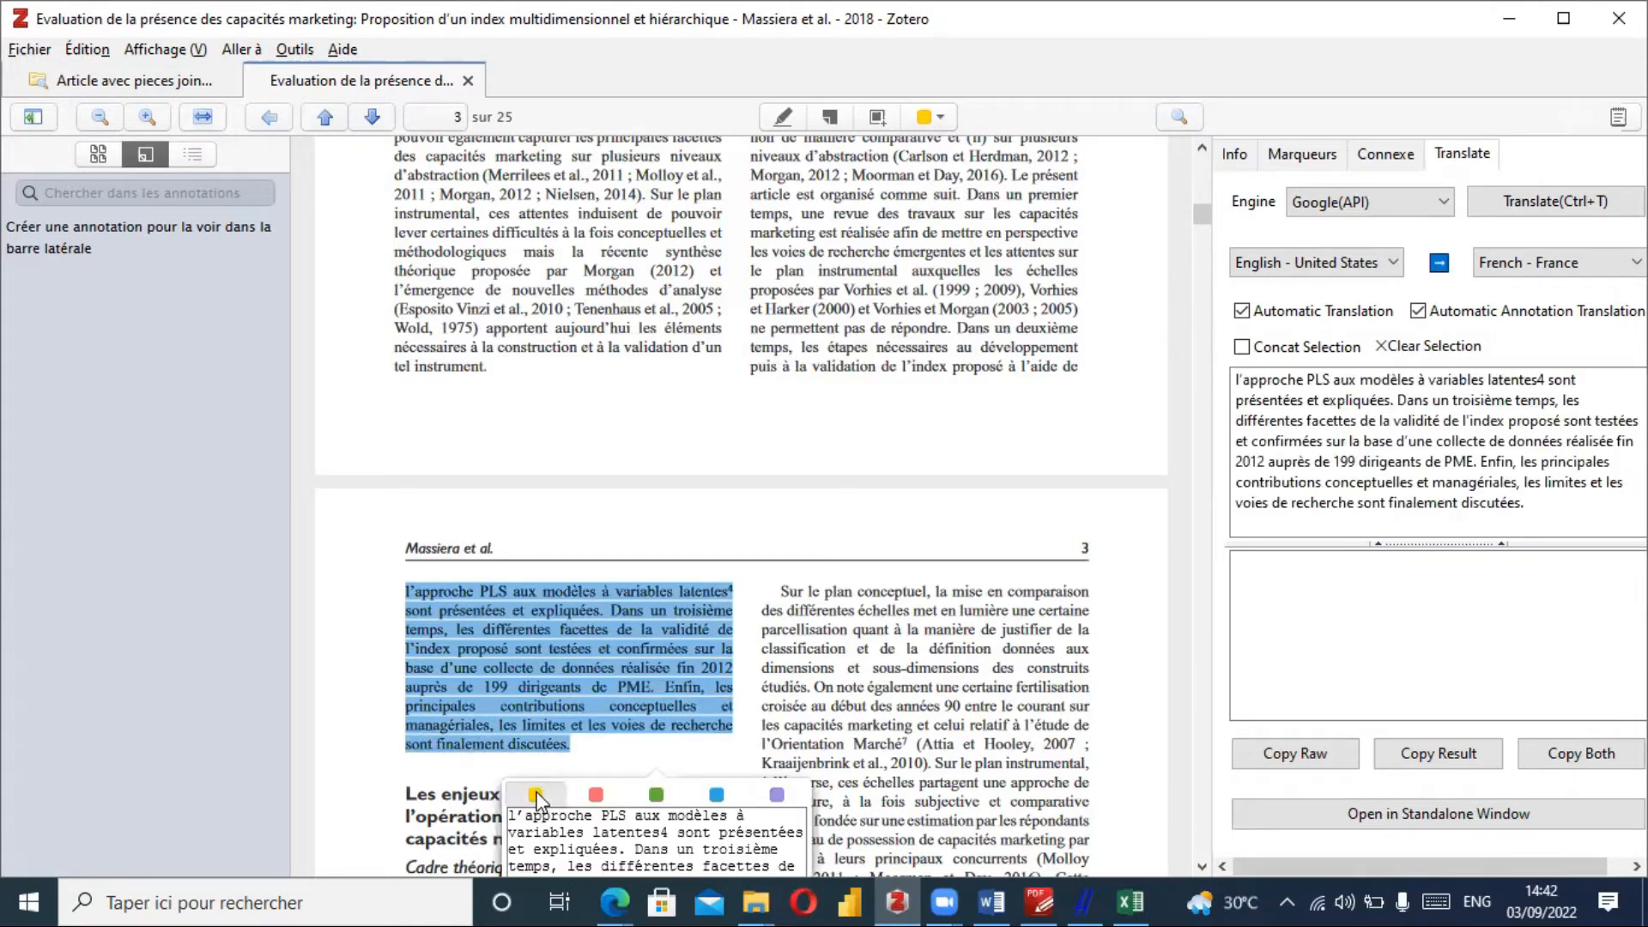
left_click(535, 796)
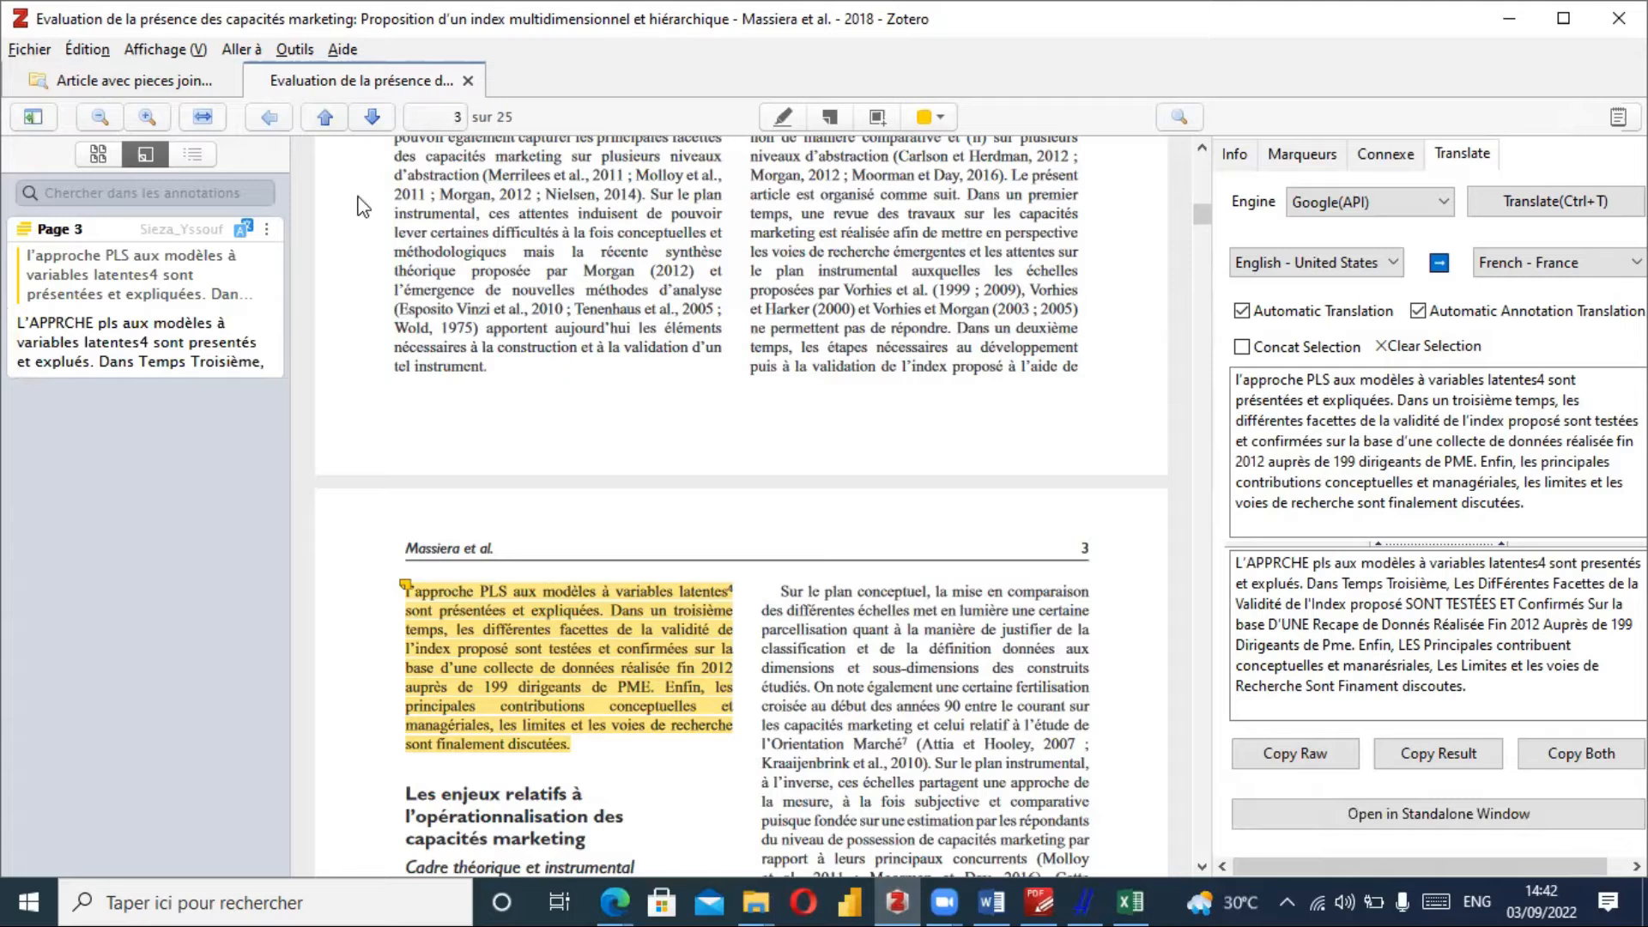
Return to the Article avec pieces jointes list and open the PDF "Planning for innovation: improving organizational performance".
left_click(166, 83)
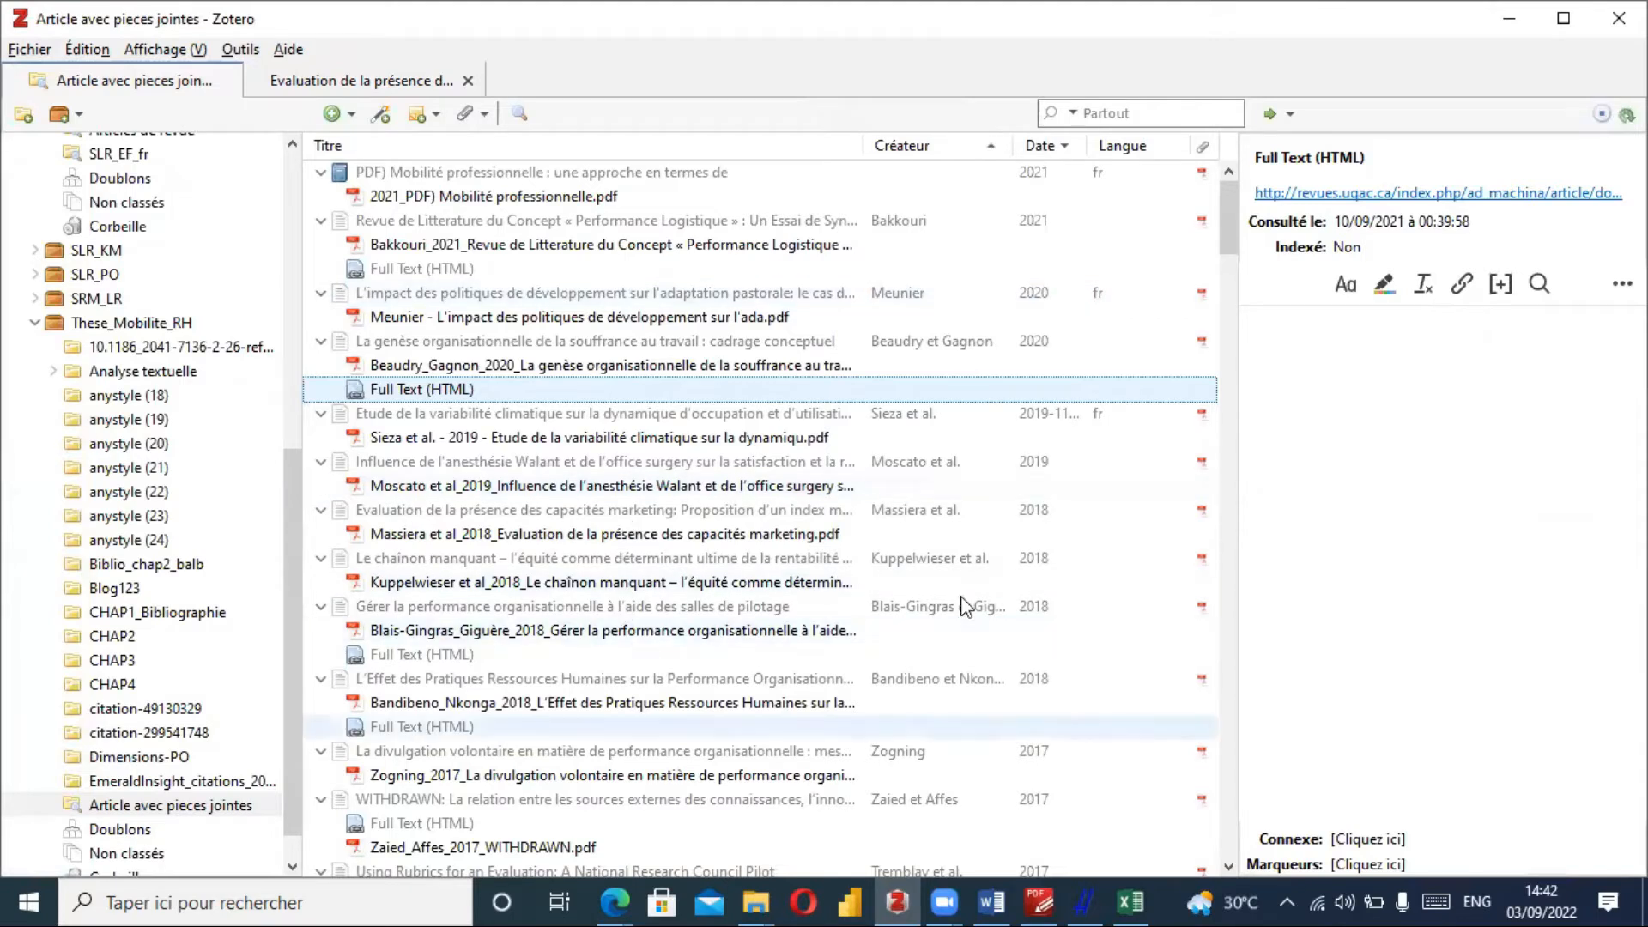
left_click_drag(1227, 243, 1231, 297)
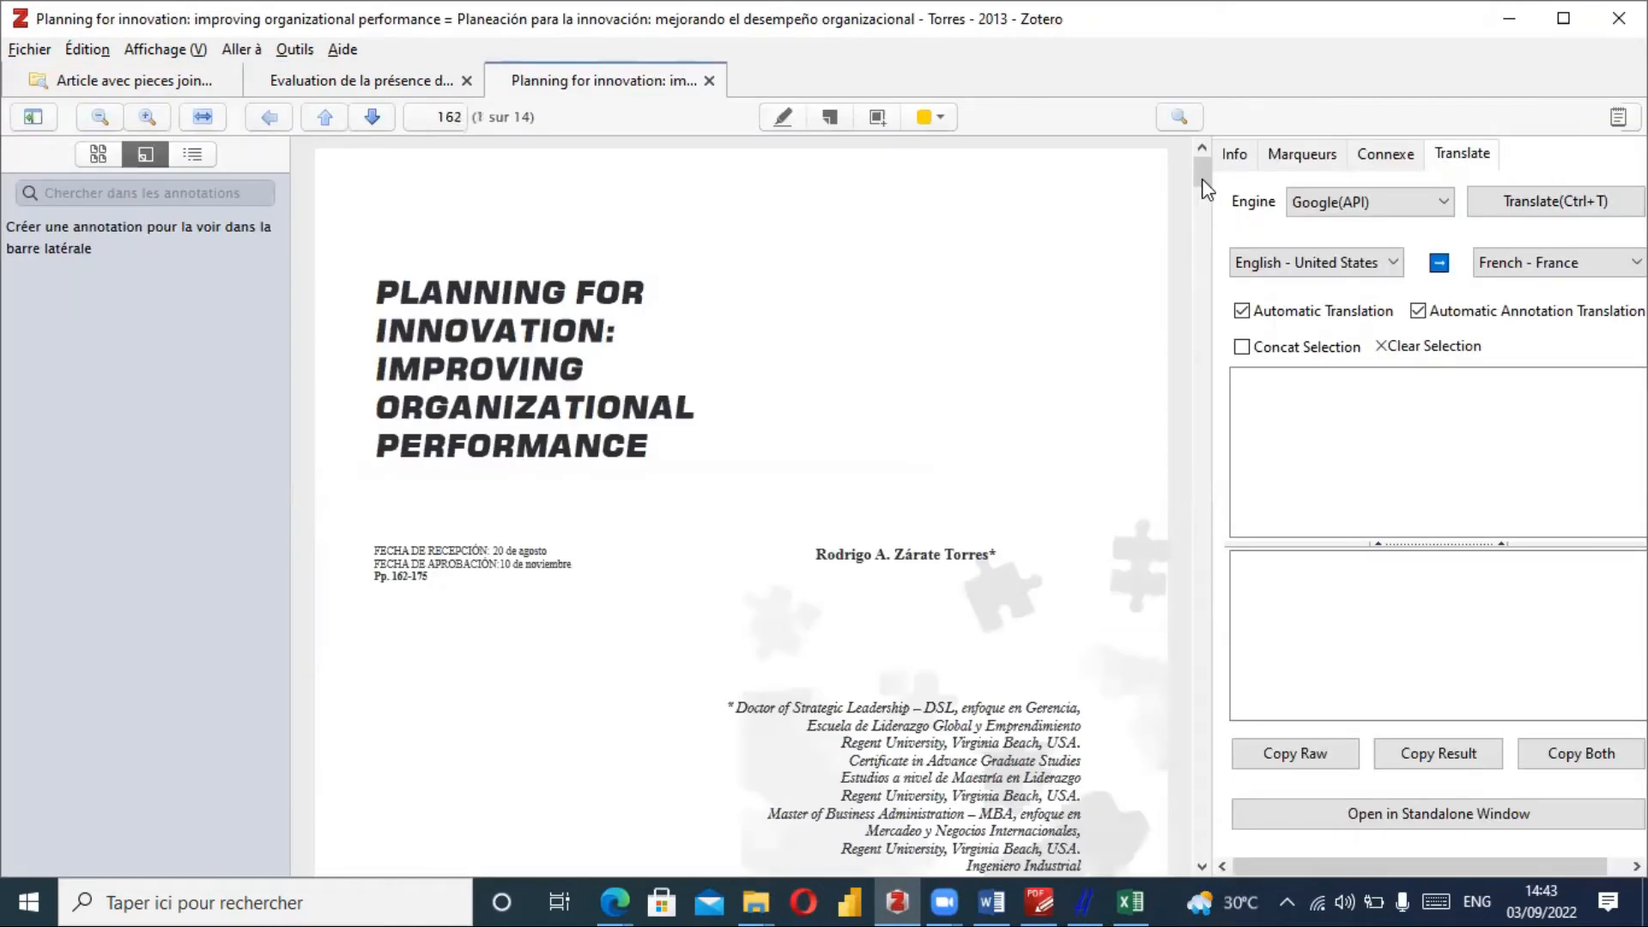
left_click_drag(1206, 189, 1205, 195)
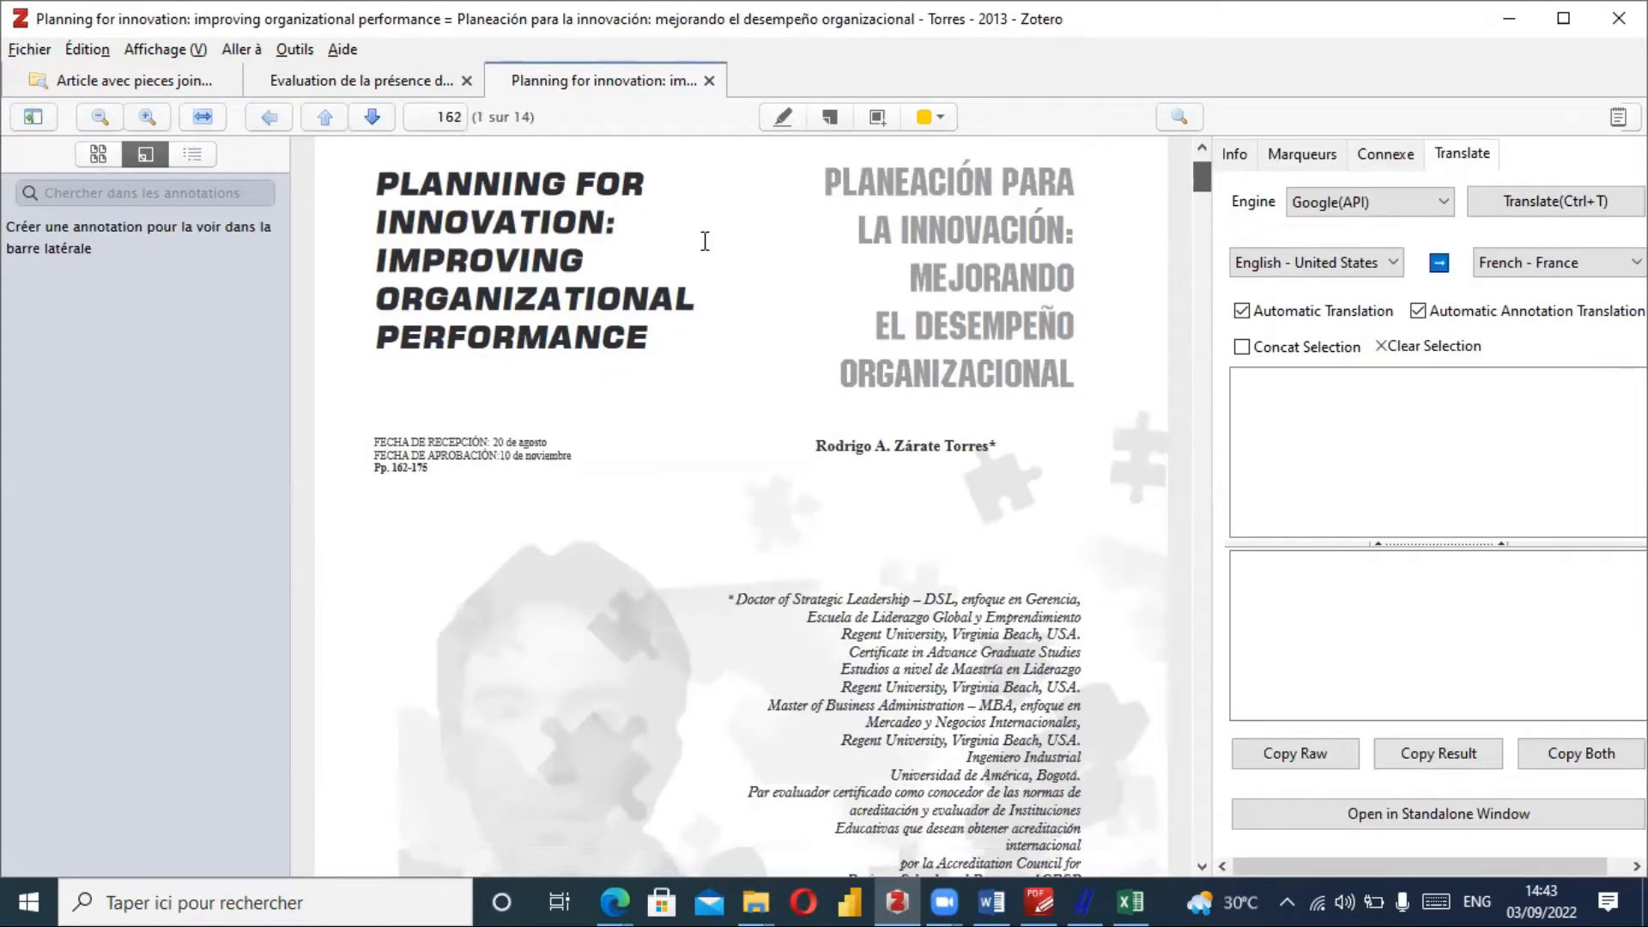
Highlight the English title on page 162 in yellow and copy both the original text and its French translation.
left_click(783, 118)
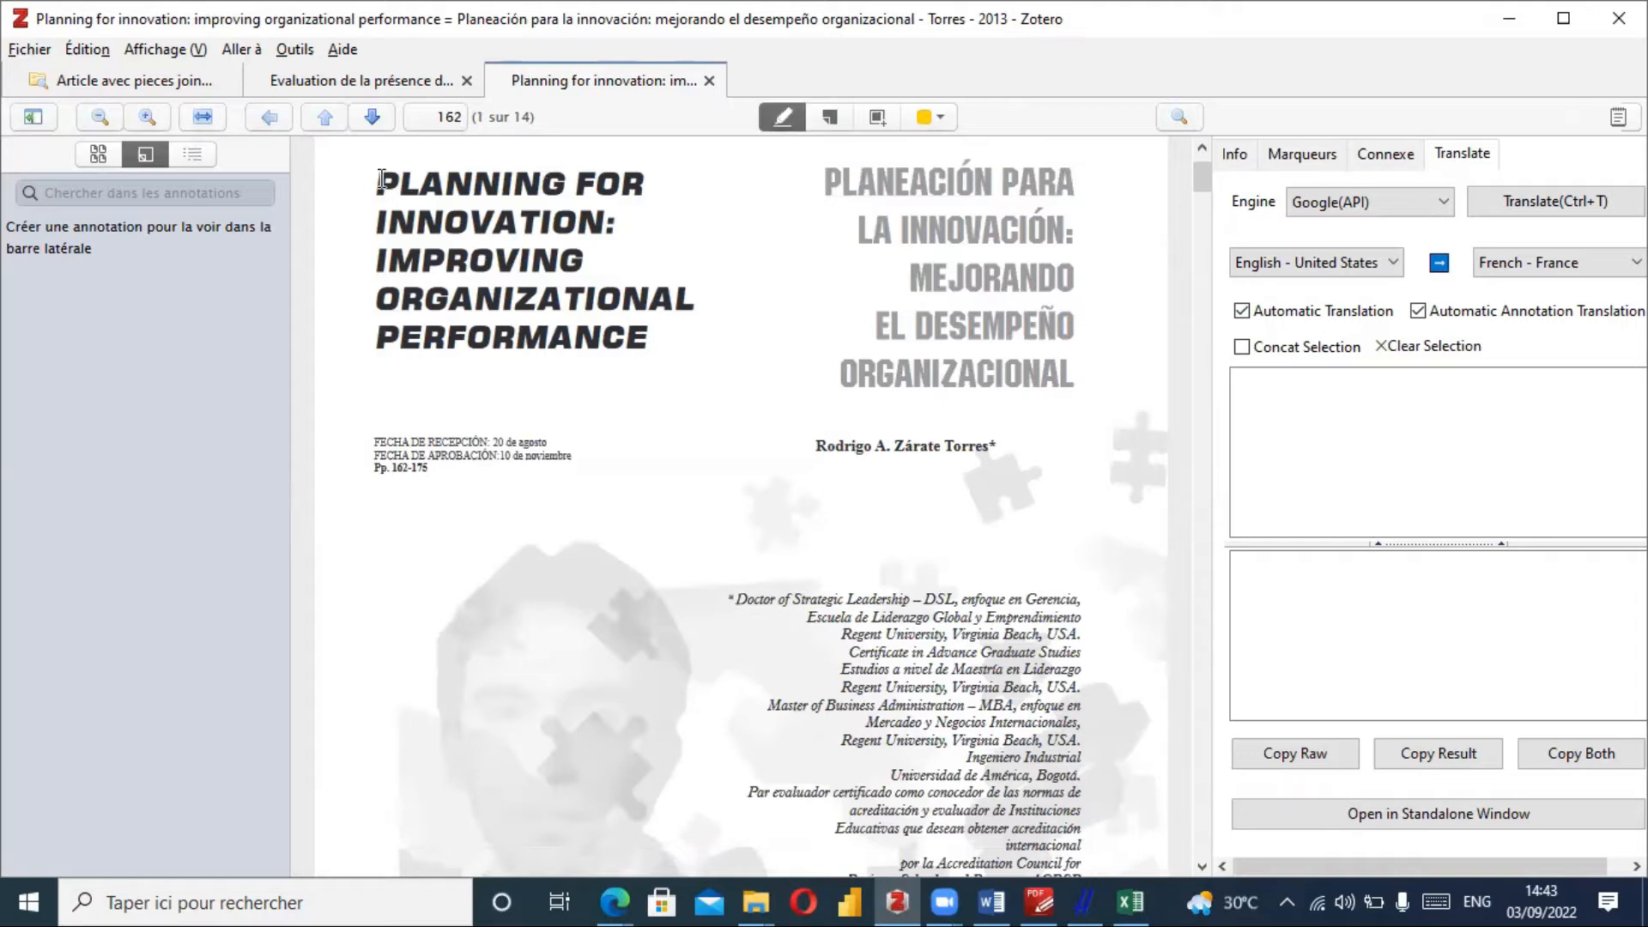
left_click_drag(381, 179, 668, 352)
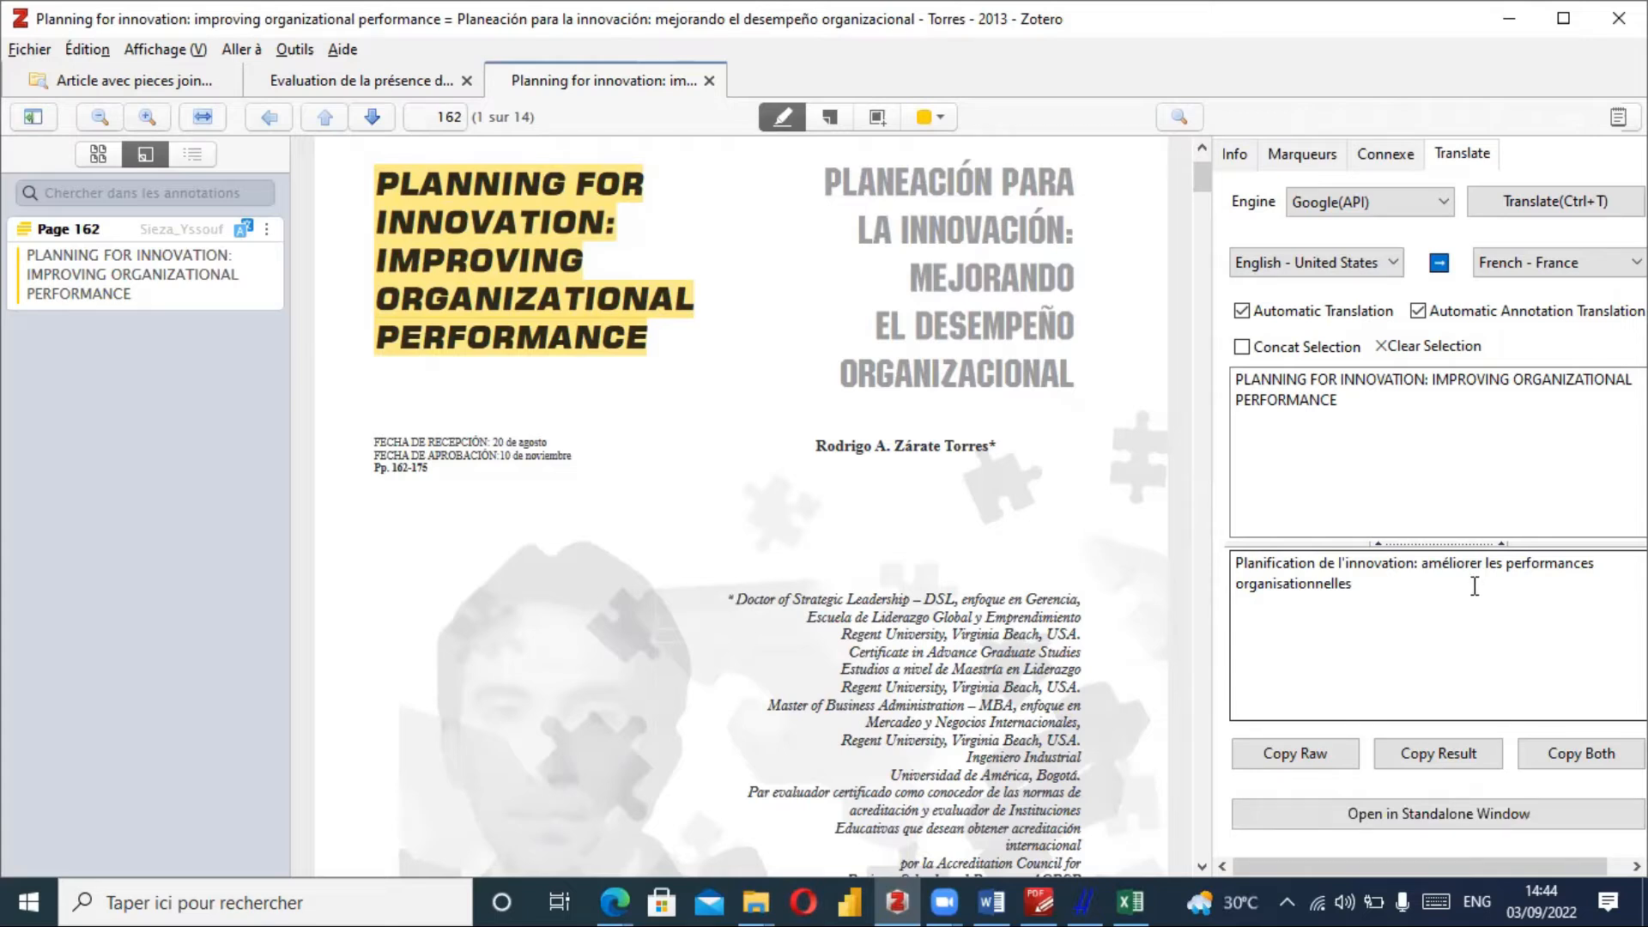
left_click(1562, 750)
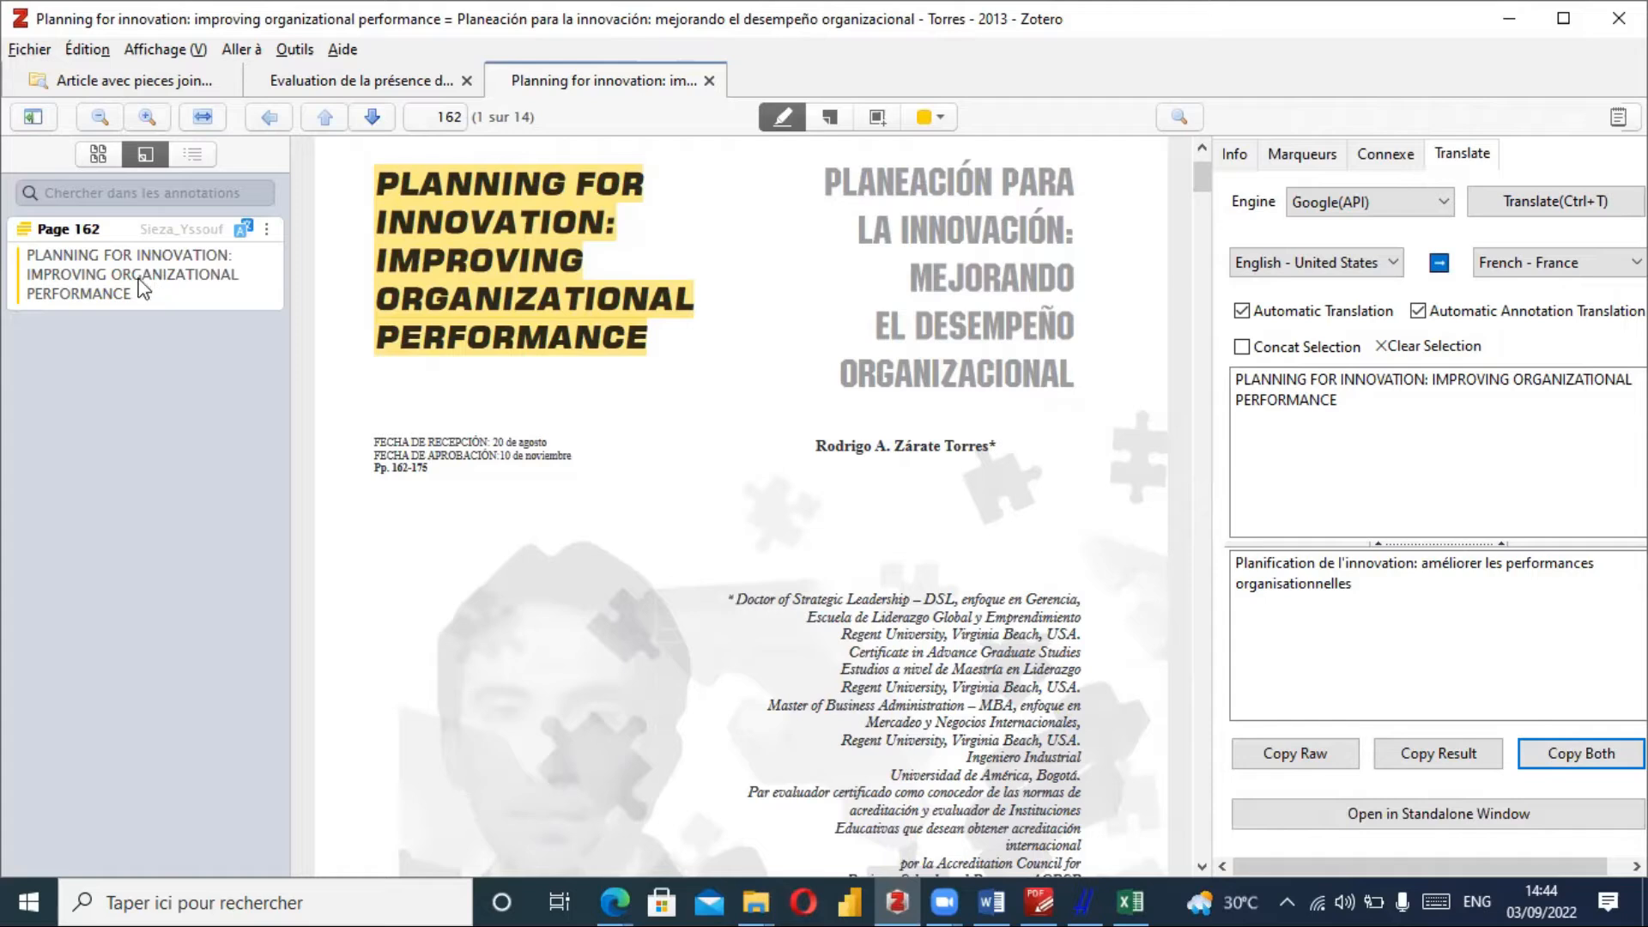
Examine the title's annotation and the document's annotations note, hiding and redisplaying the notes beside the PDF.
left_click(245, 230)
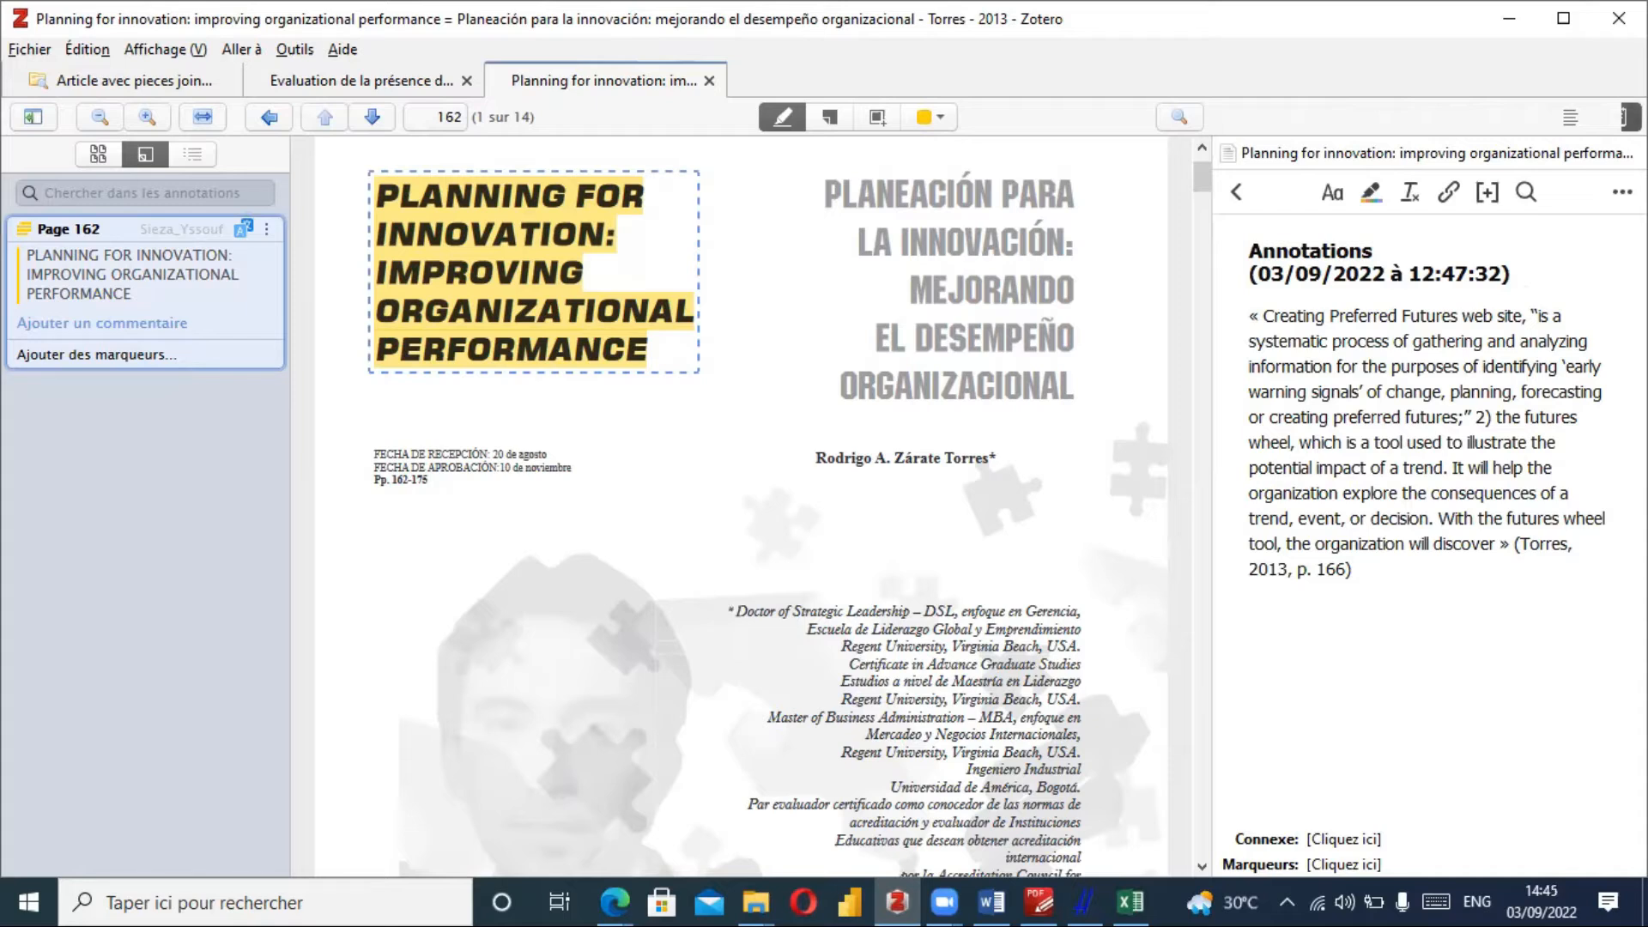
left_click(1620, 118)
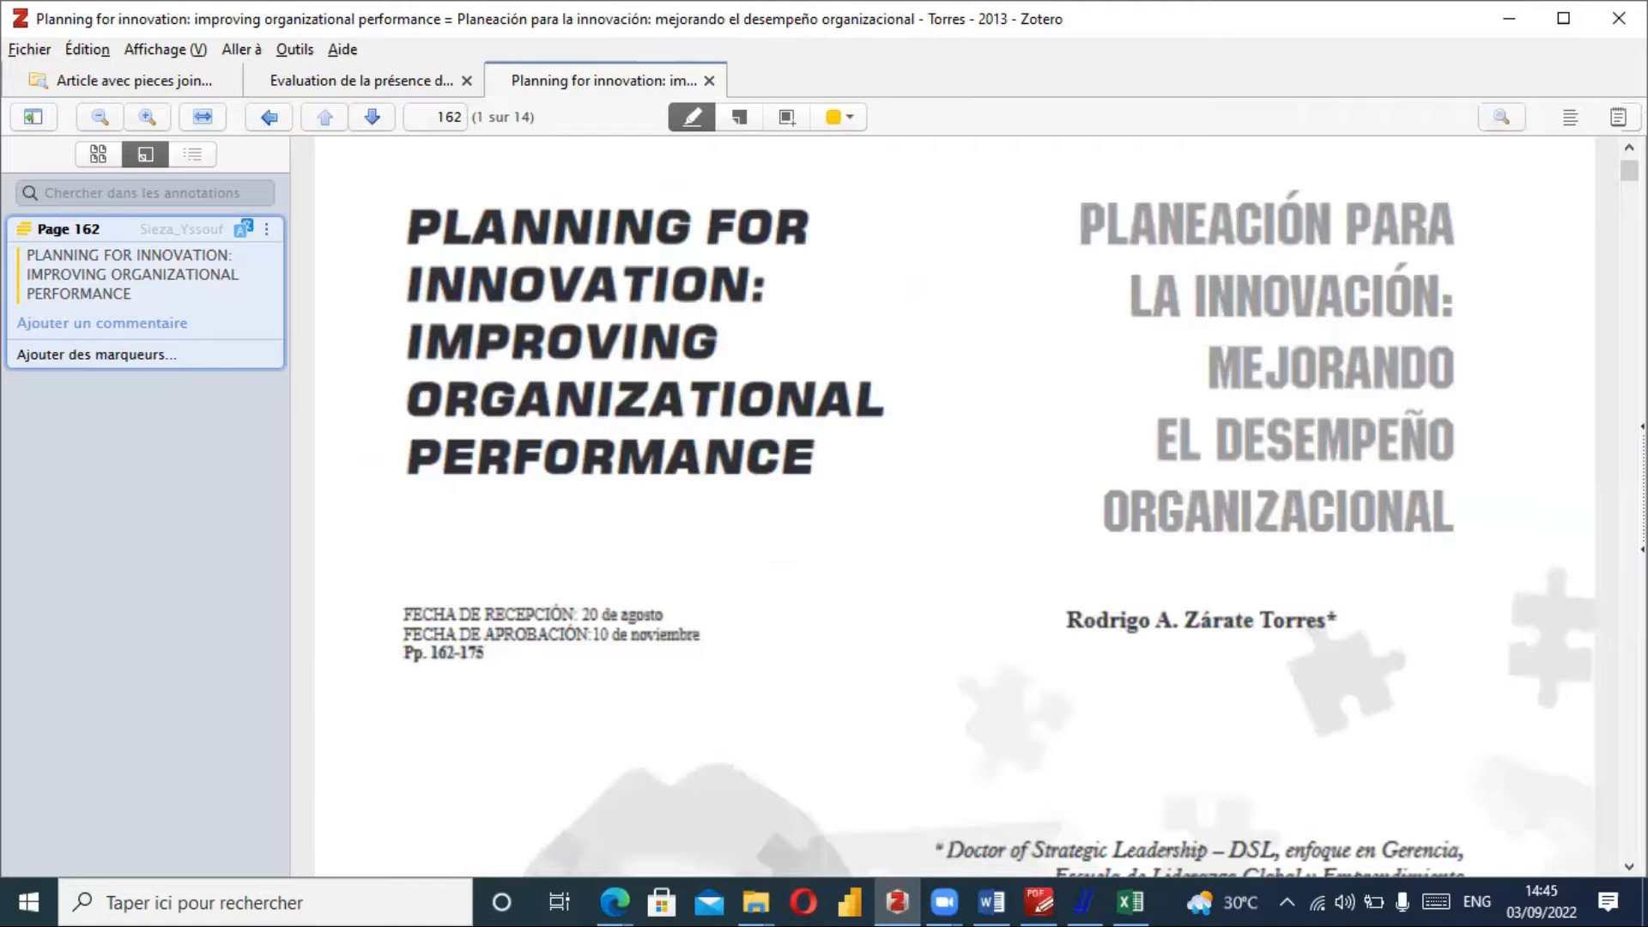
left_click(1617, 116)
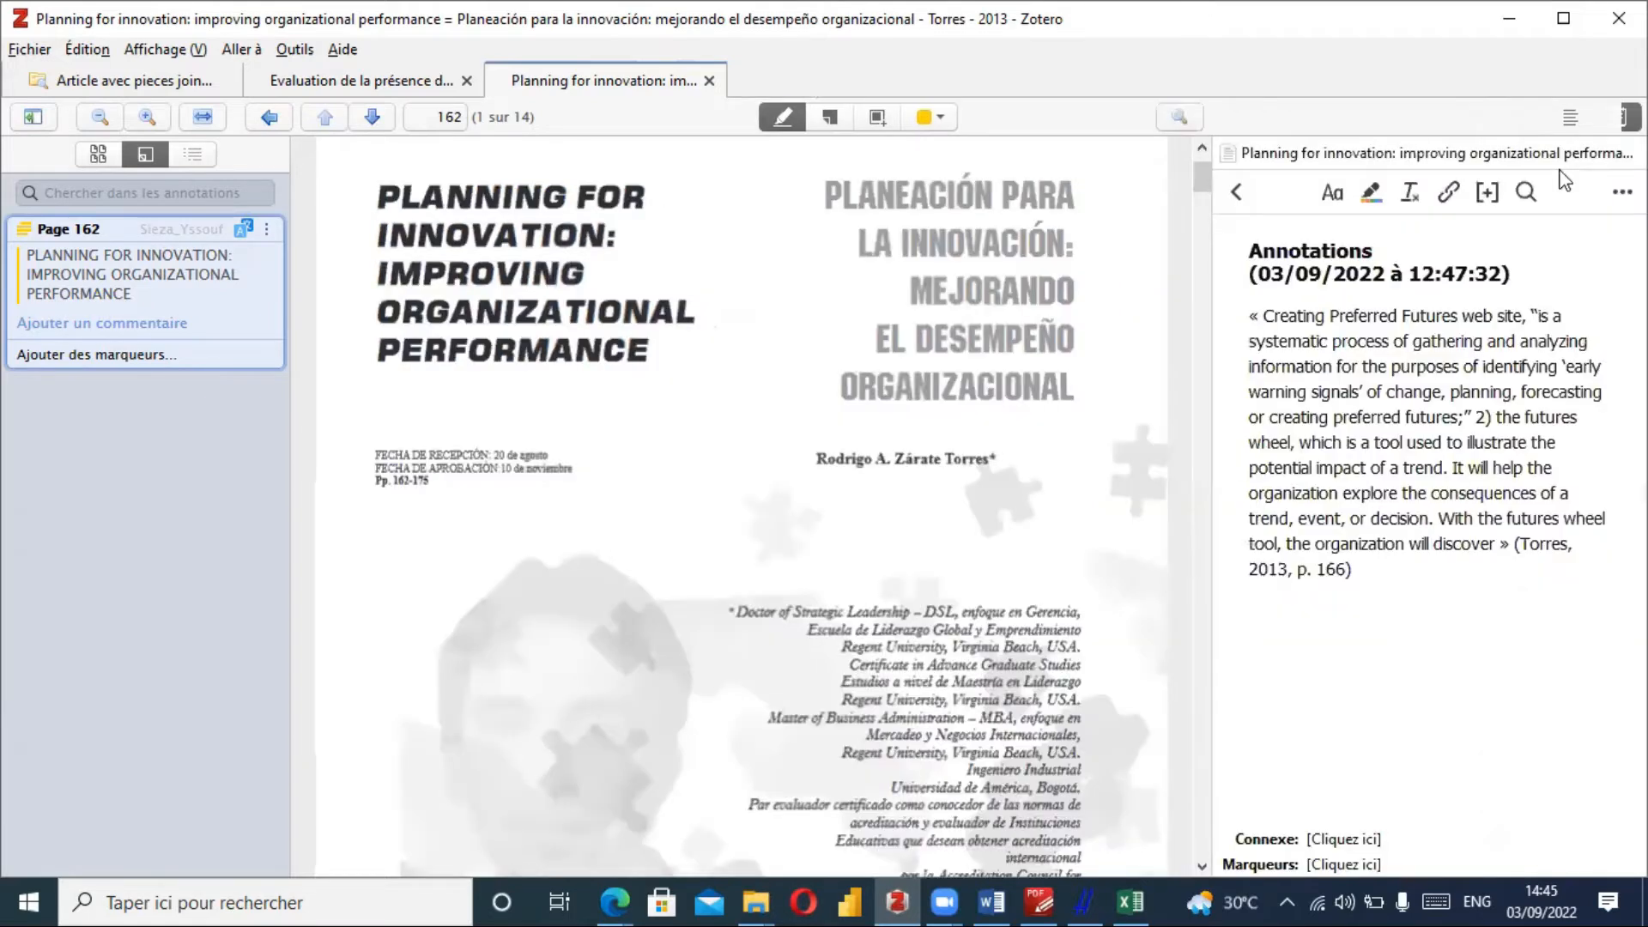
Return to the notes list of "Planning for innovation" and add a child note generated from the document's annotations.
left_click(1237, 193)
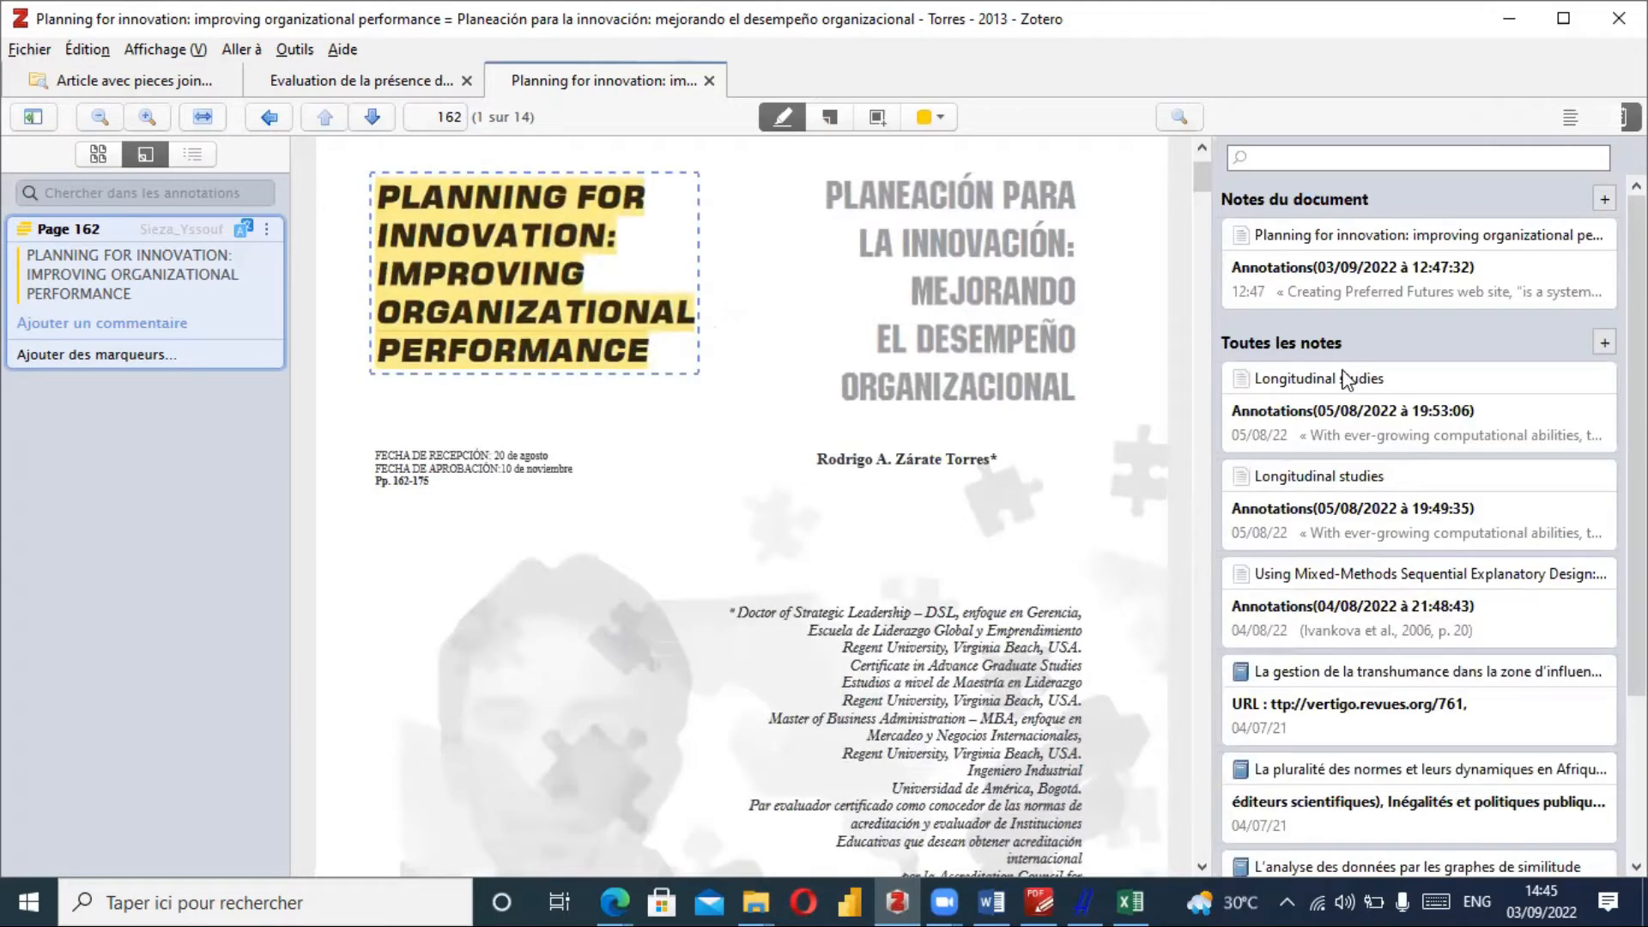
left_click(1603, 200)
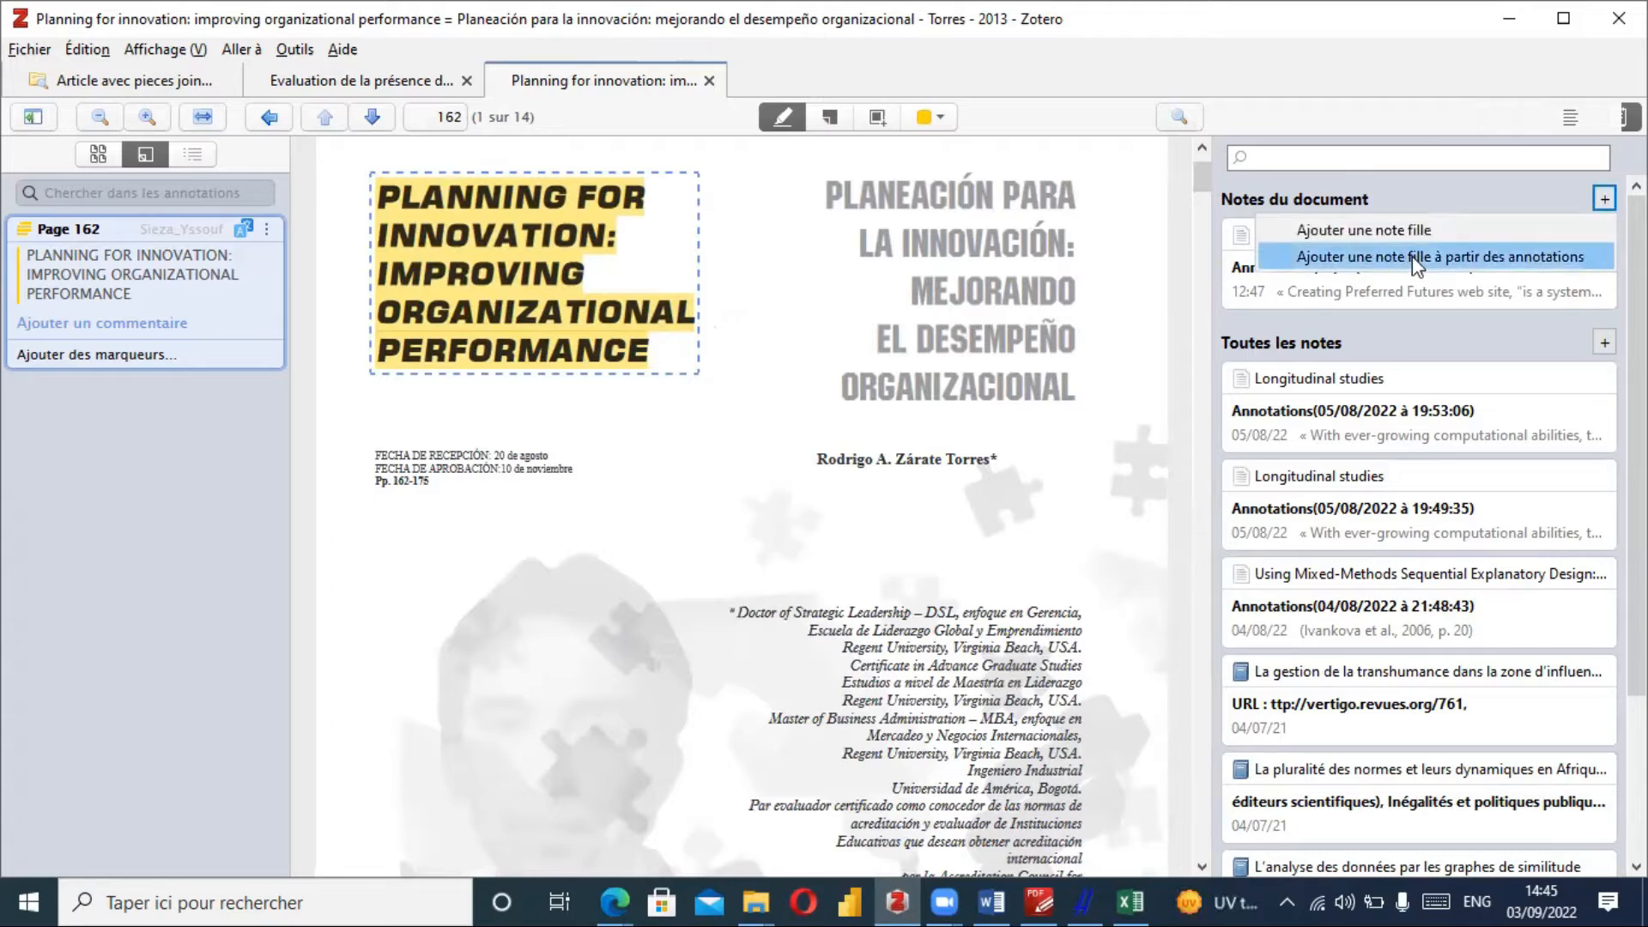
left_click(1417, 257)
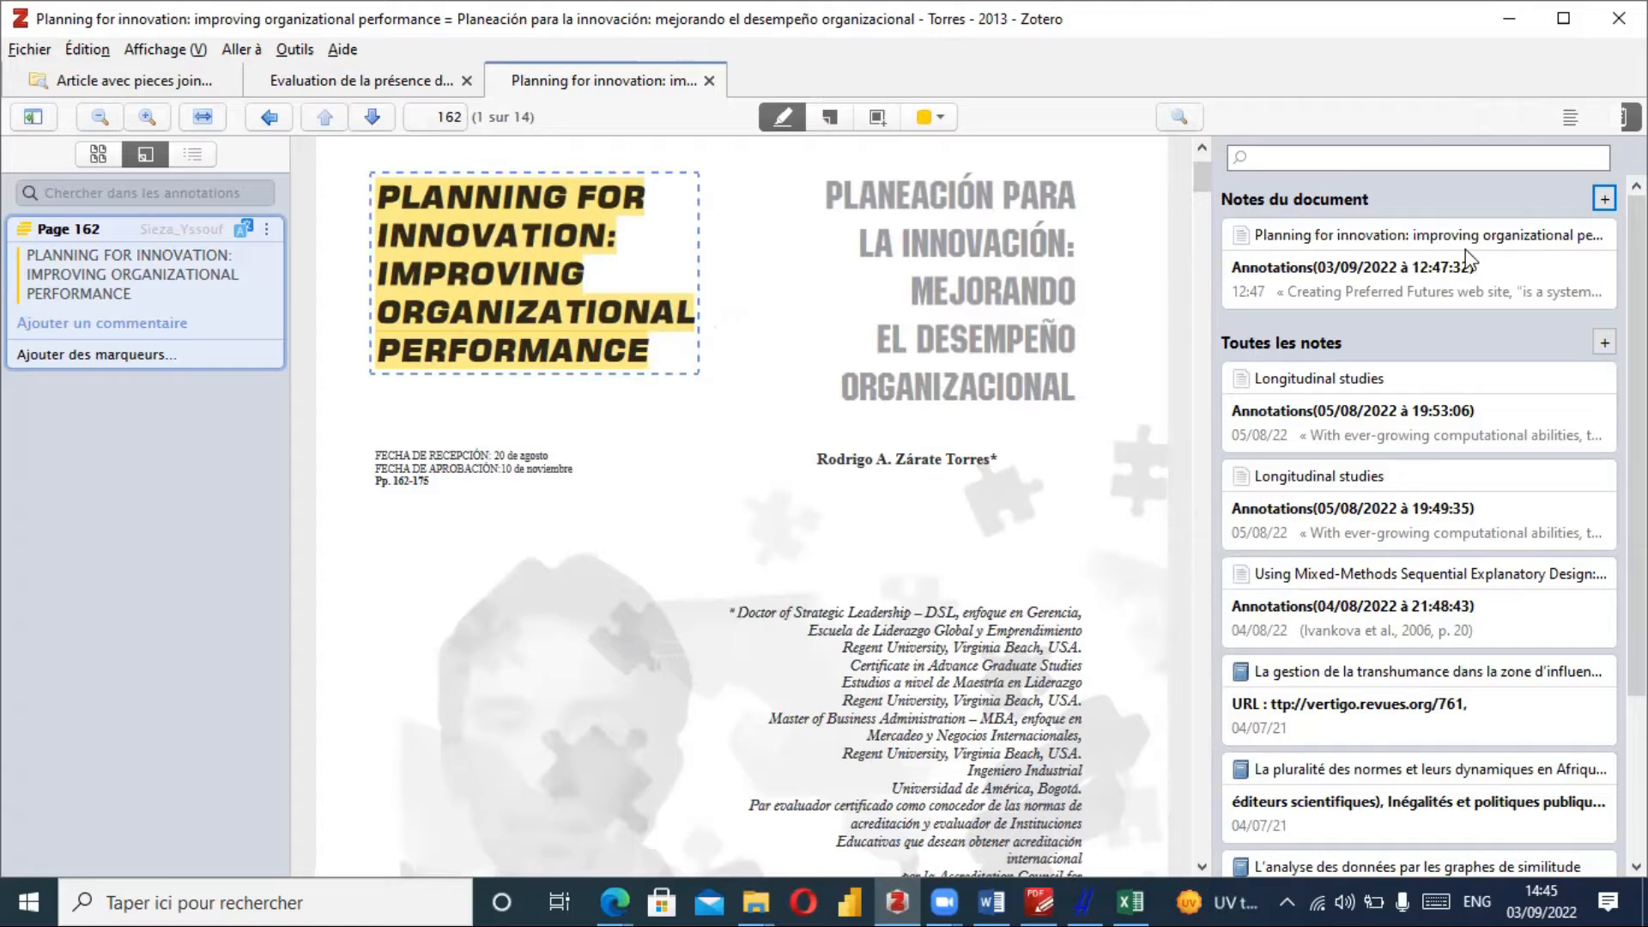
left_click_drag(1202, 188, 1103, 247)
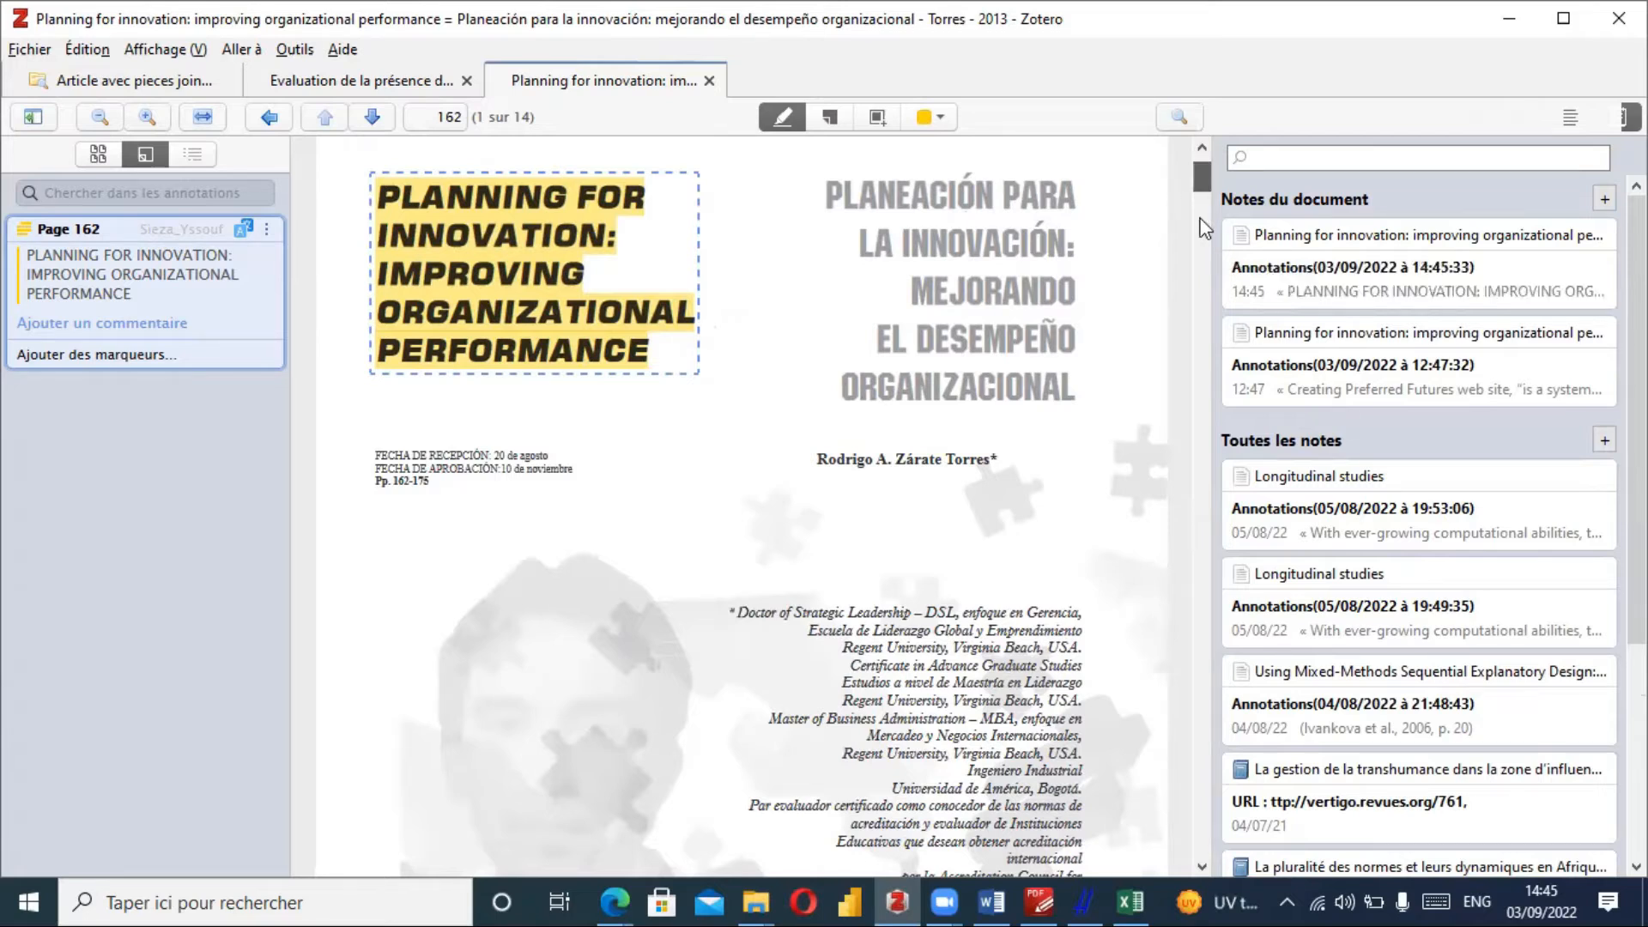
scroll(1206, 231, "down", 1)
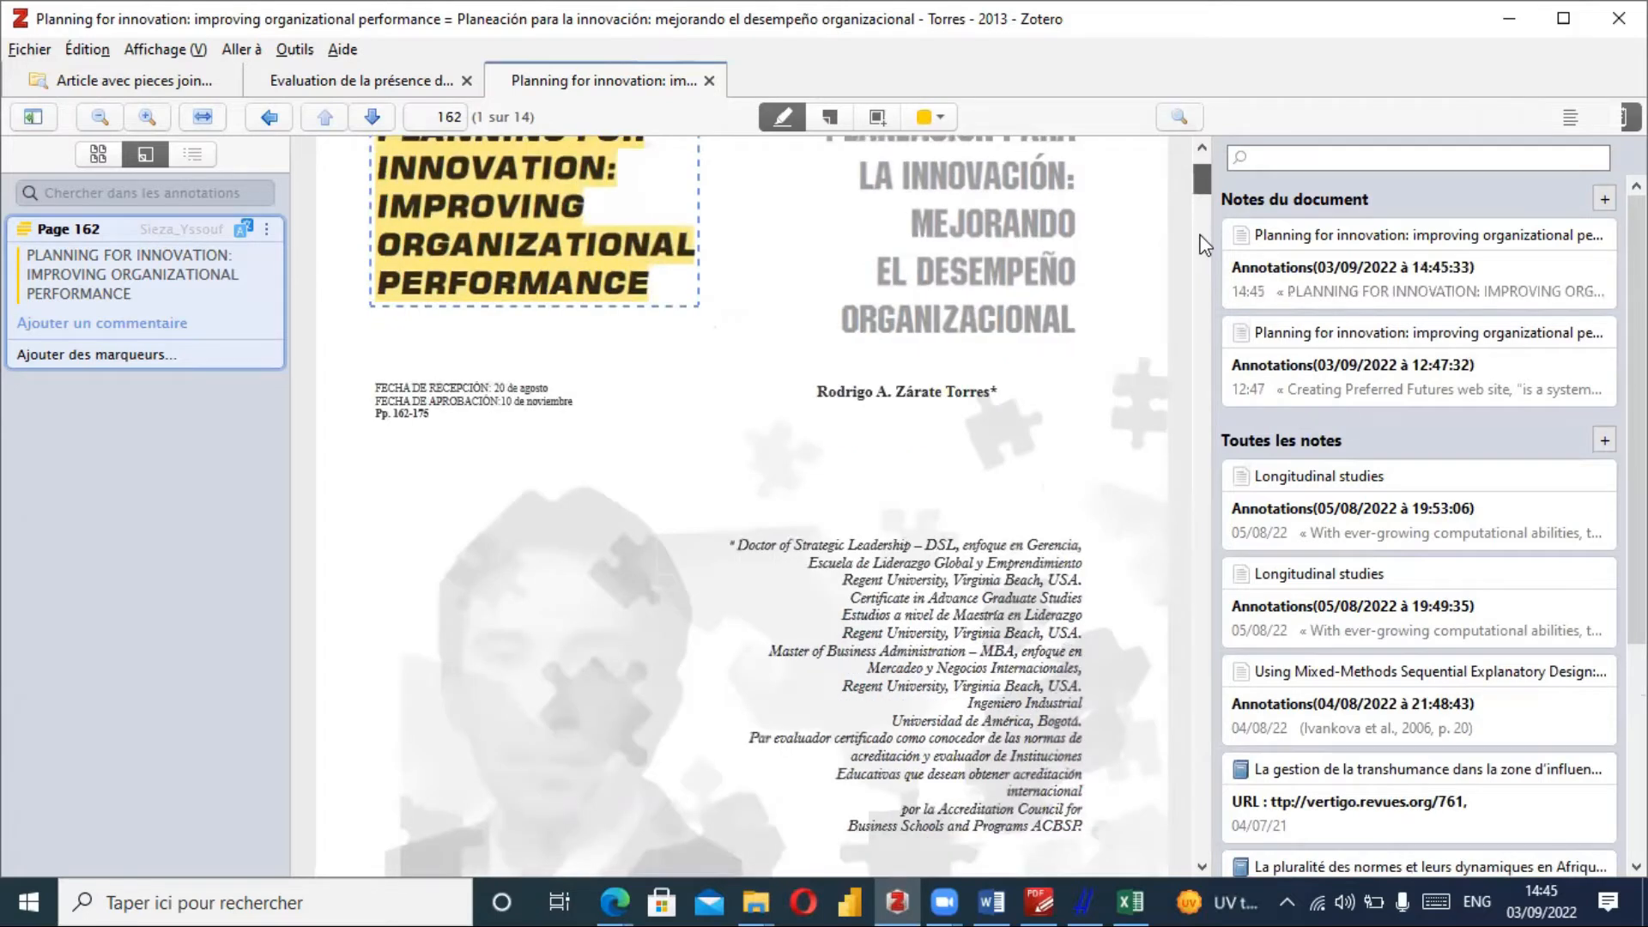
left_click(1201, 239)
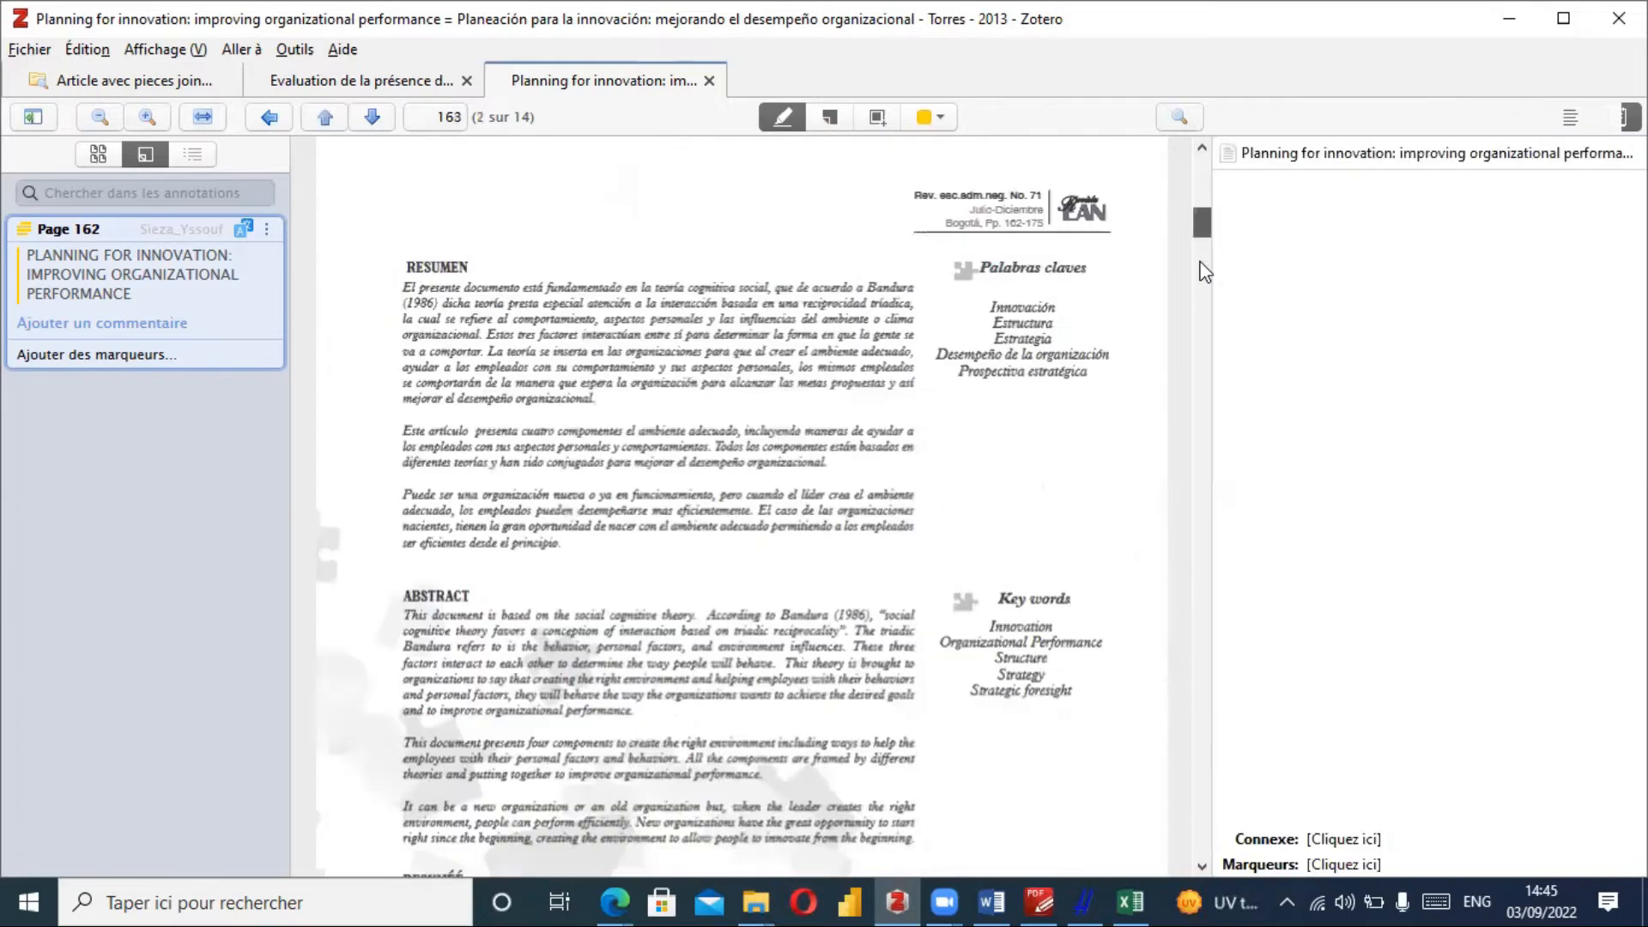
left_click(1201, 272)
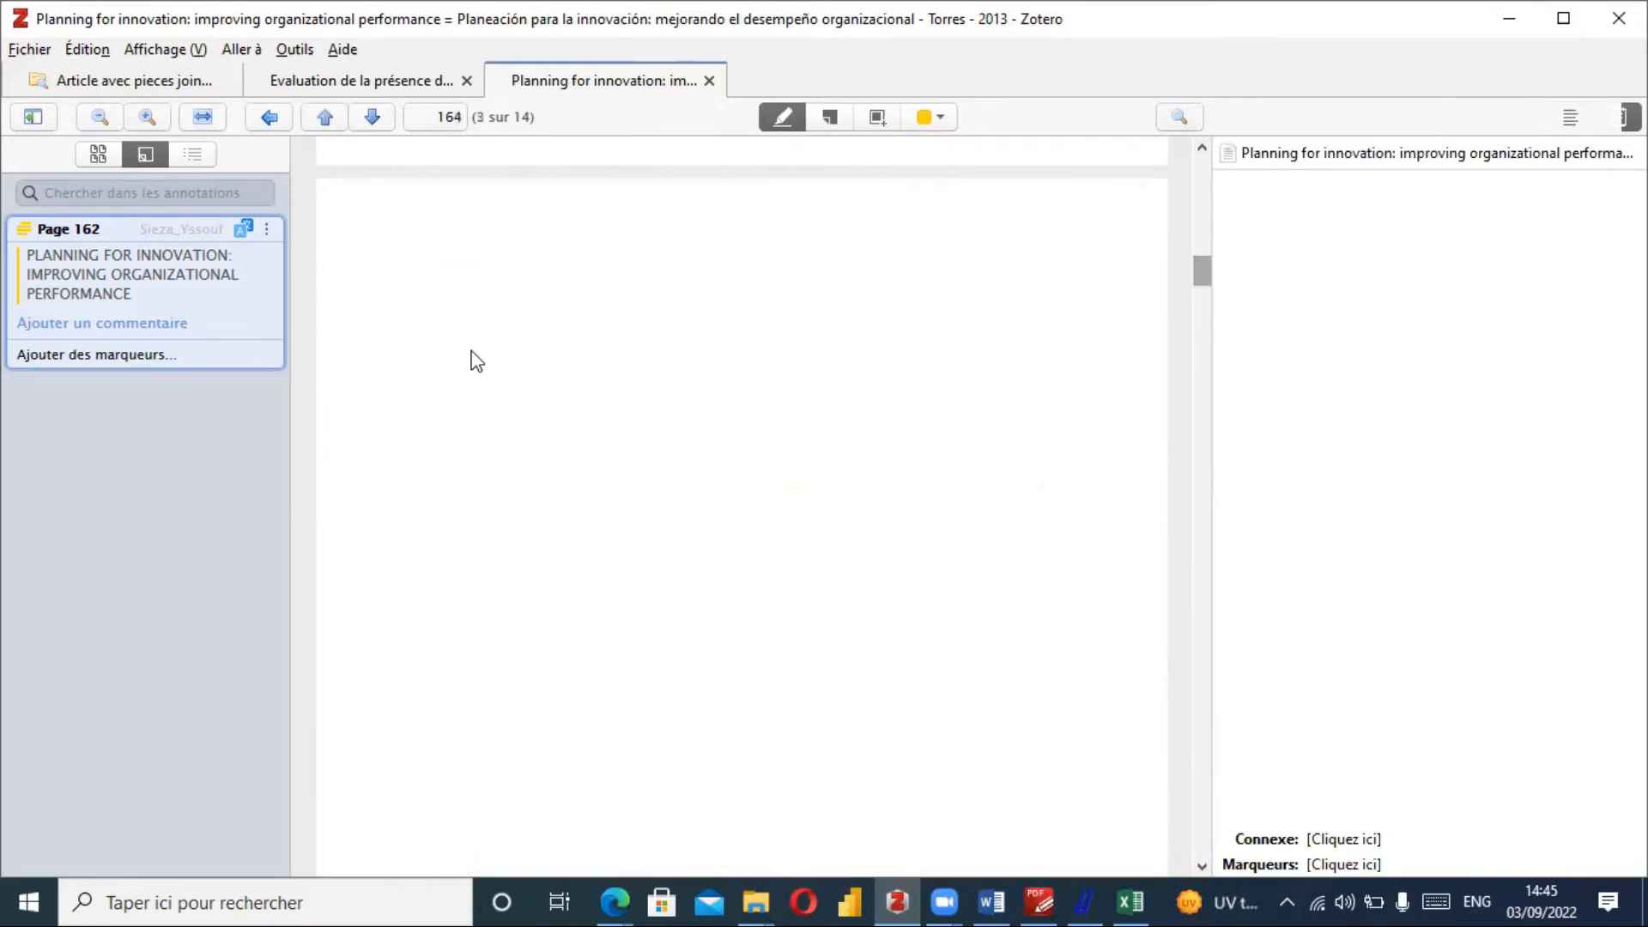
In the PDF "Evaluation de la présence des capacités marketing", highlight in red the page 5 passages beginning "Dans un premier temps" and "Les capacités marketing spécialisées".
left_click(347, 81)
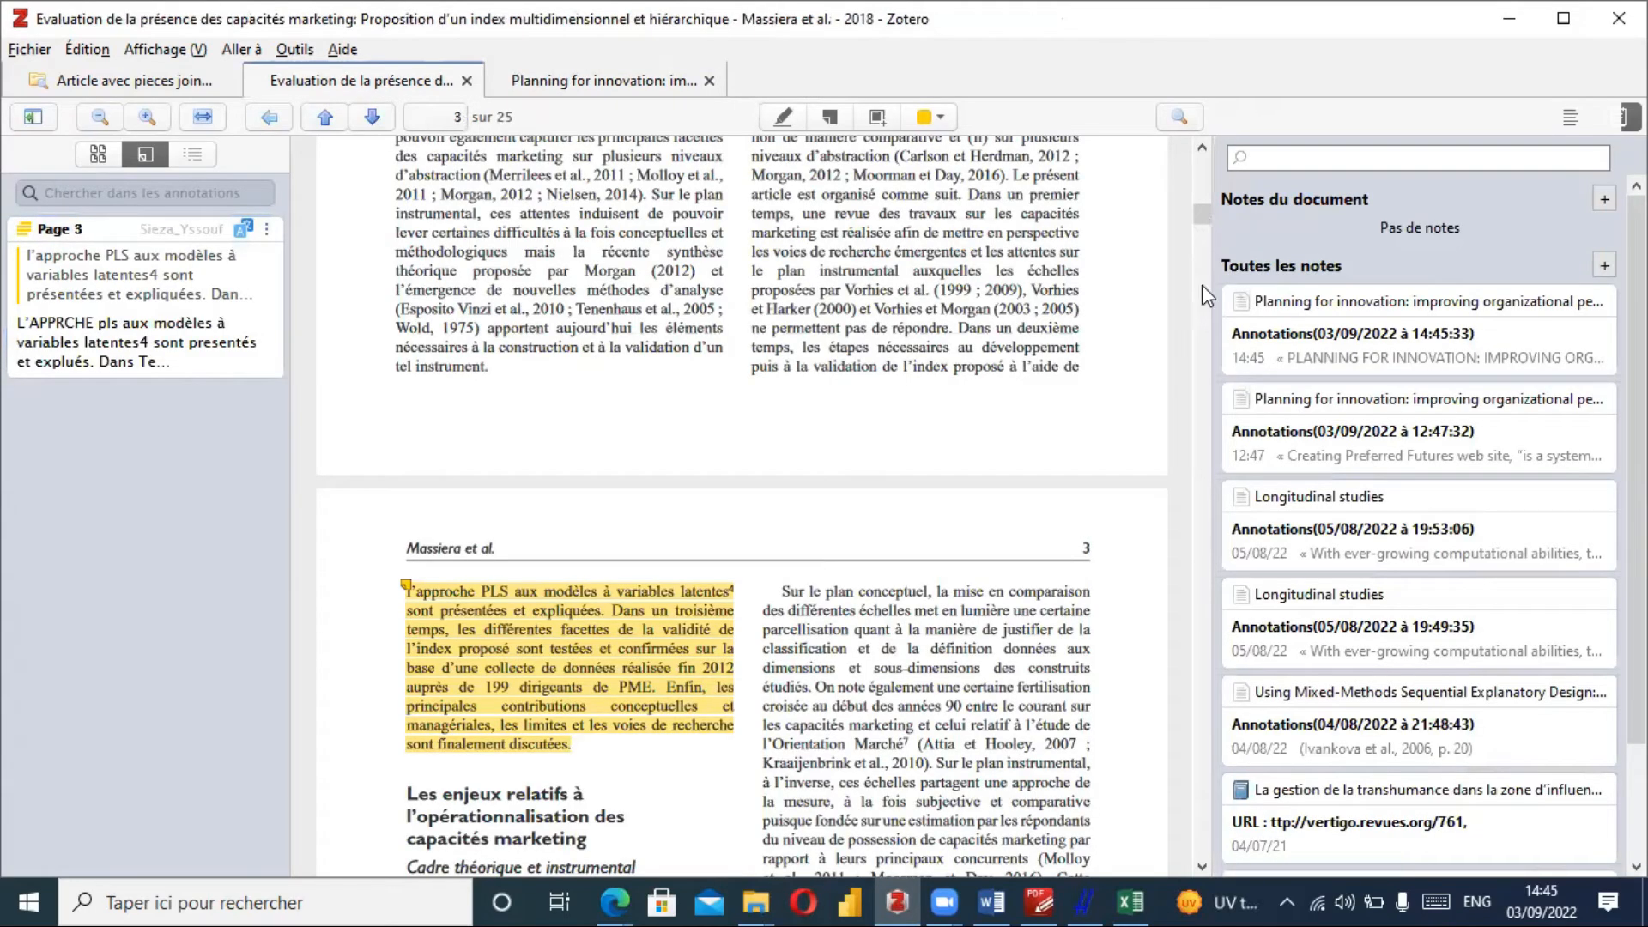
scroll(1207, 296, "down", 10)
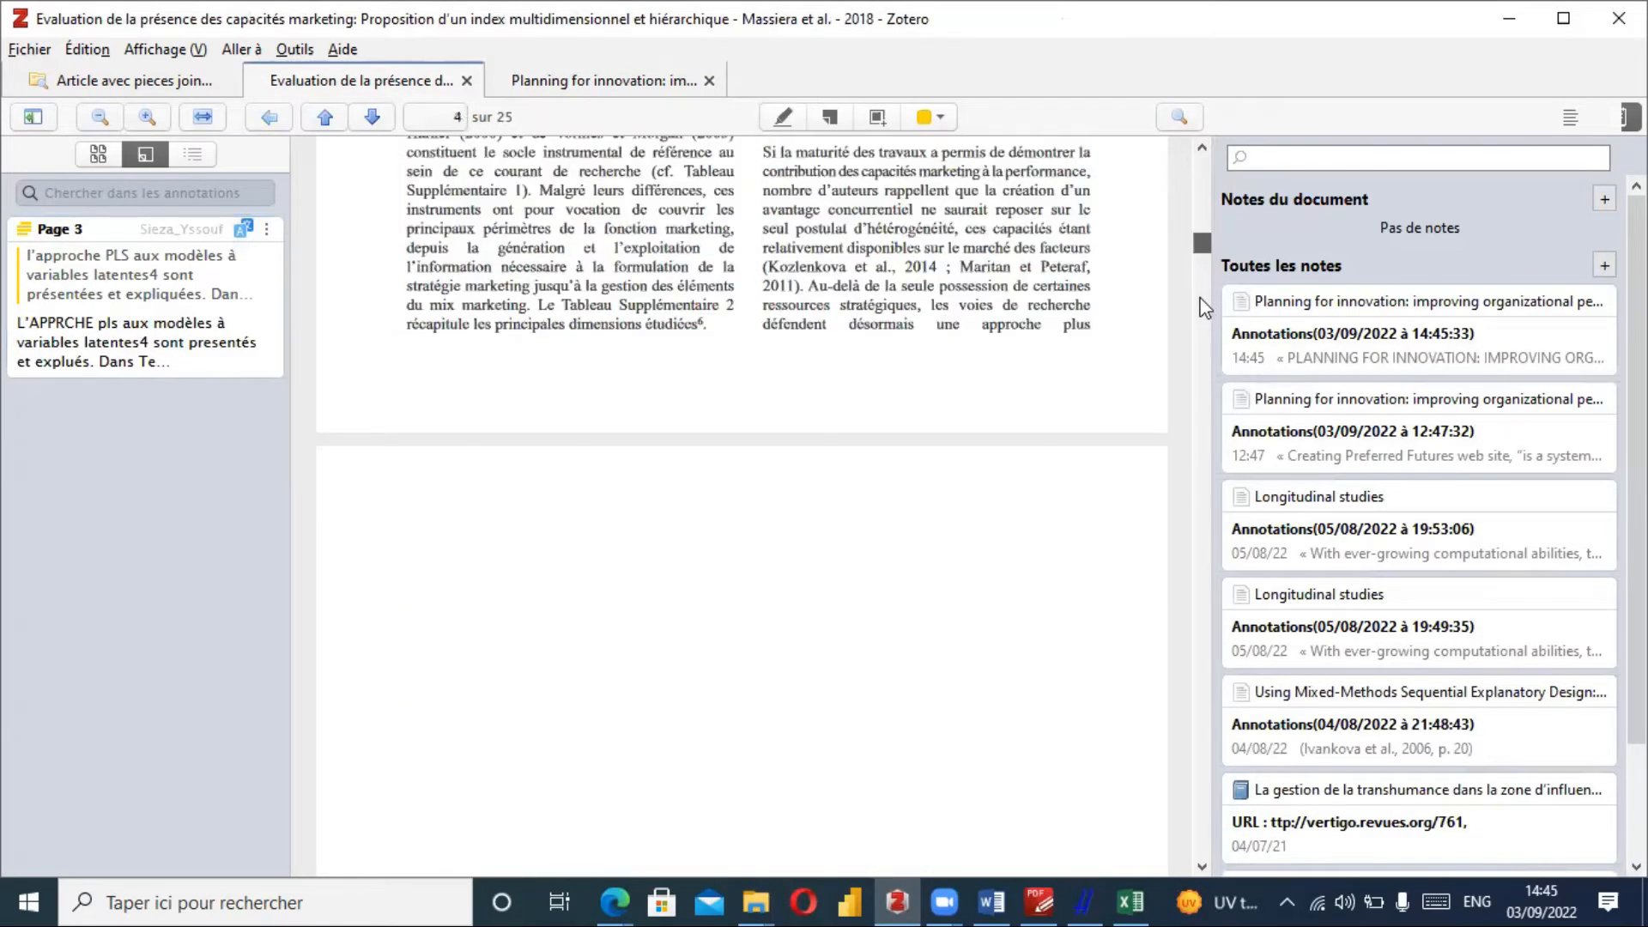
scroll(1205, 307, "down", 10)
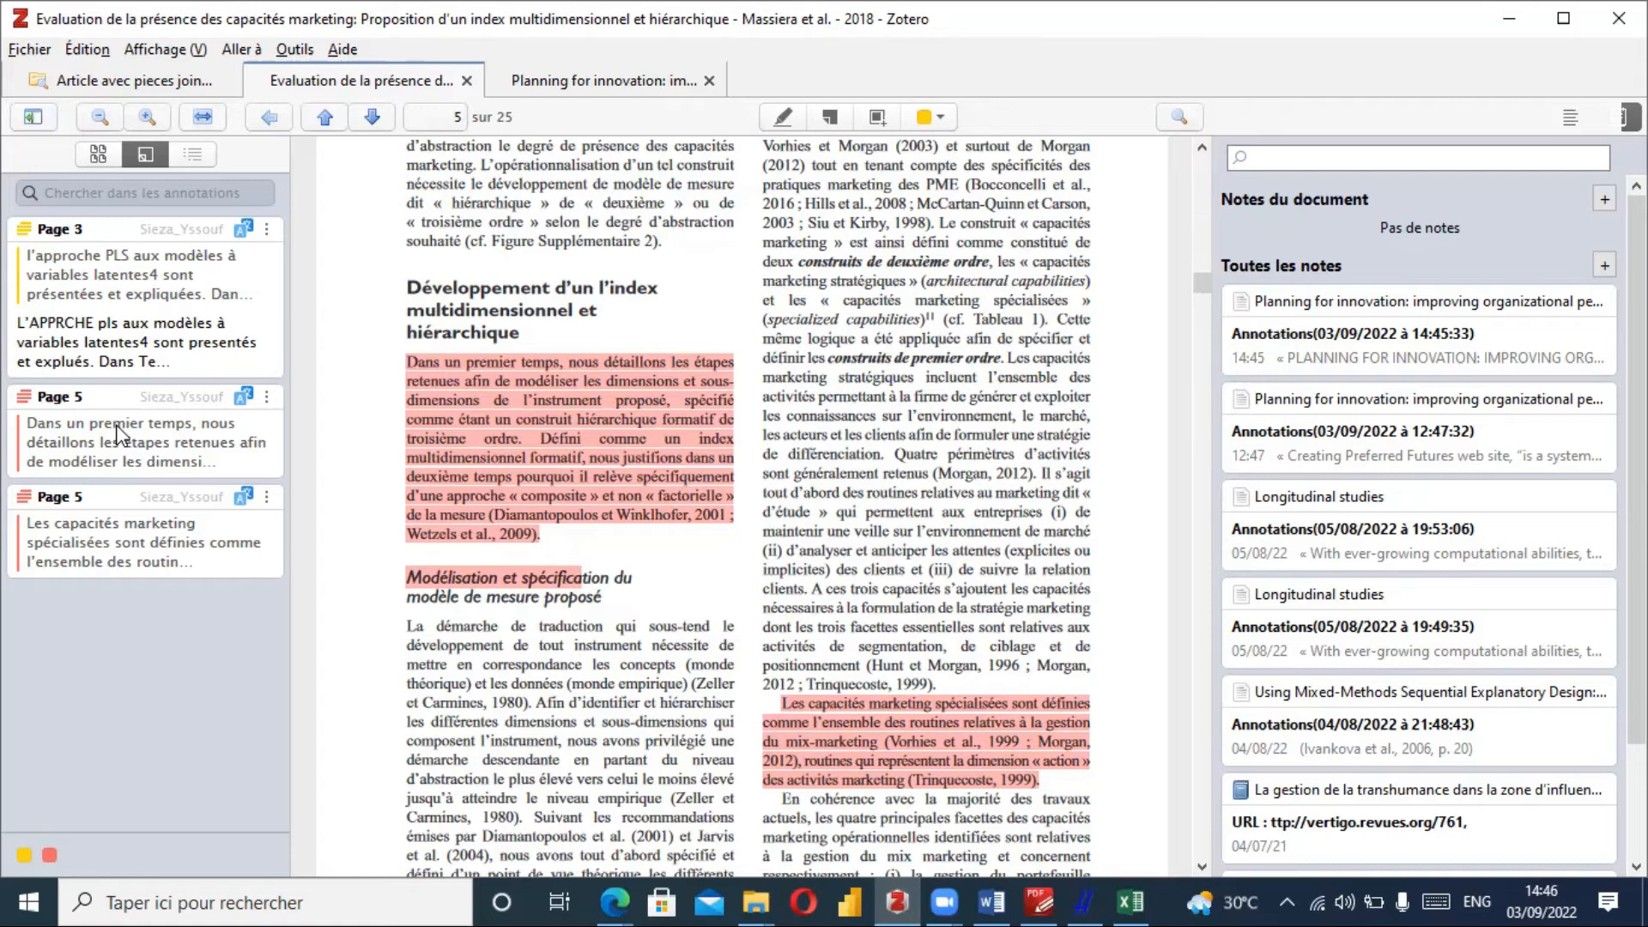
Add the comment "ajoute mes commentaires" to the page 5 annotation beginning "Dans un premier temps".
left_click(124, 436)
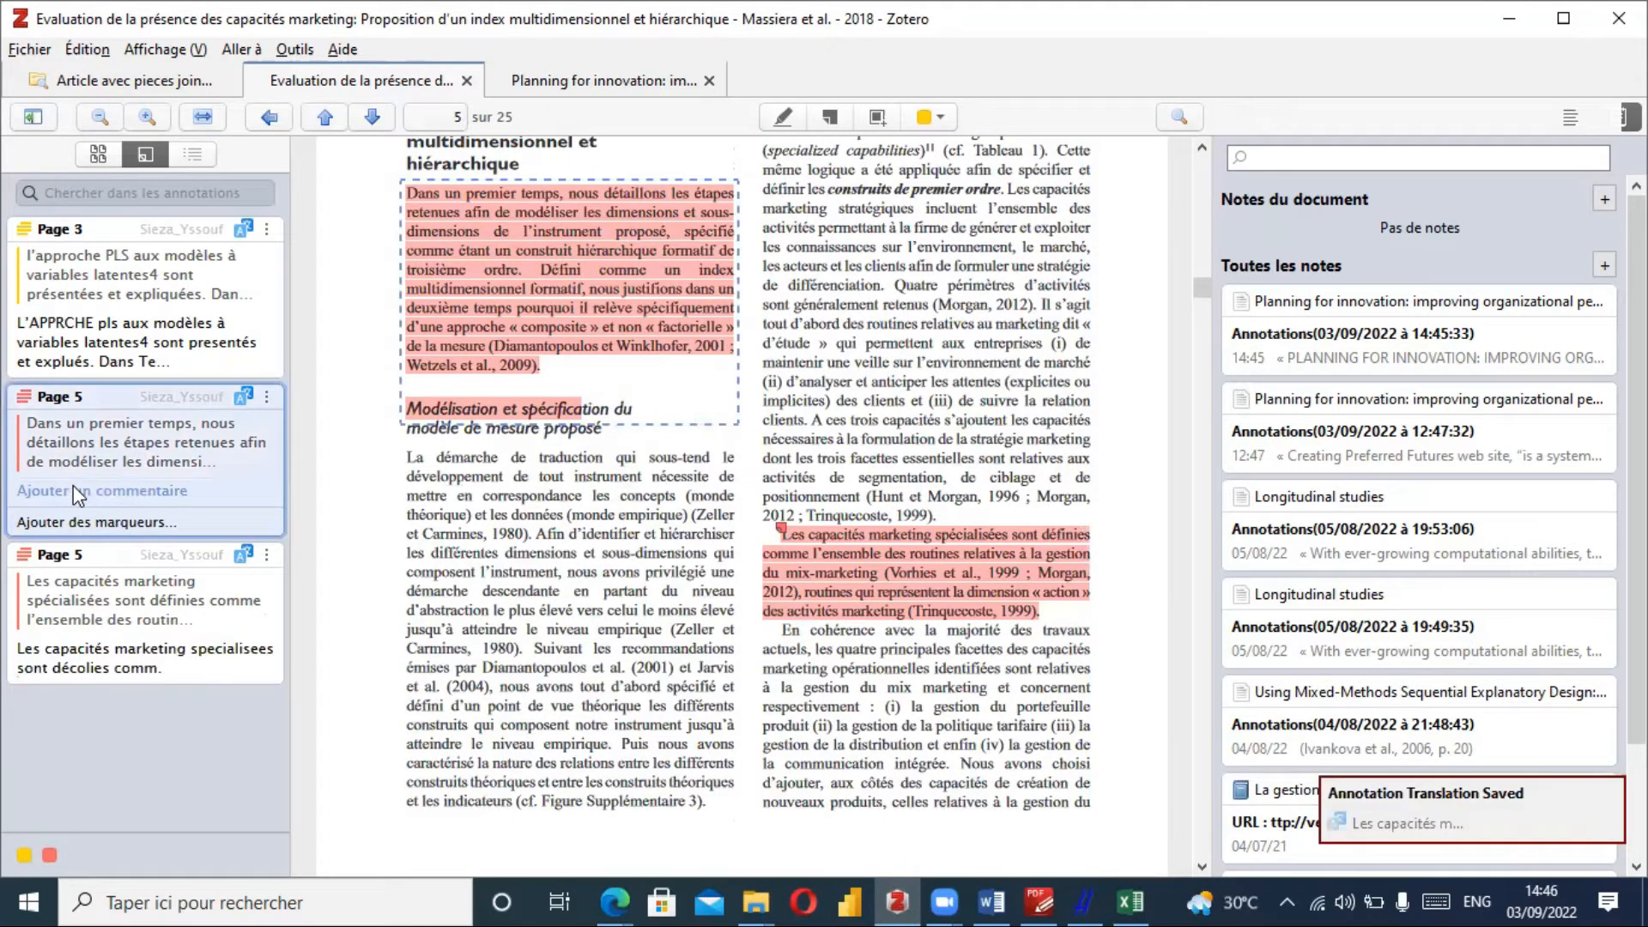
left_click(133, 495)
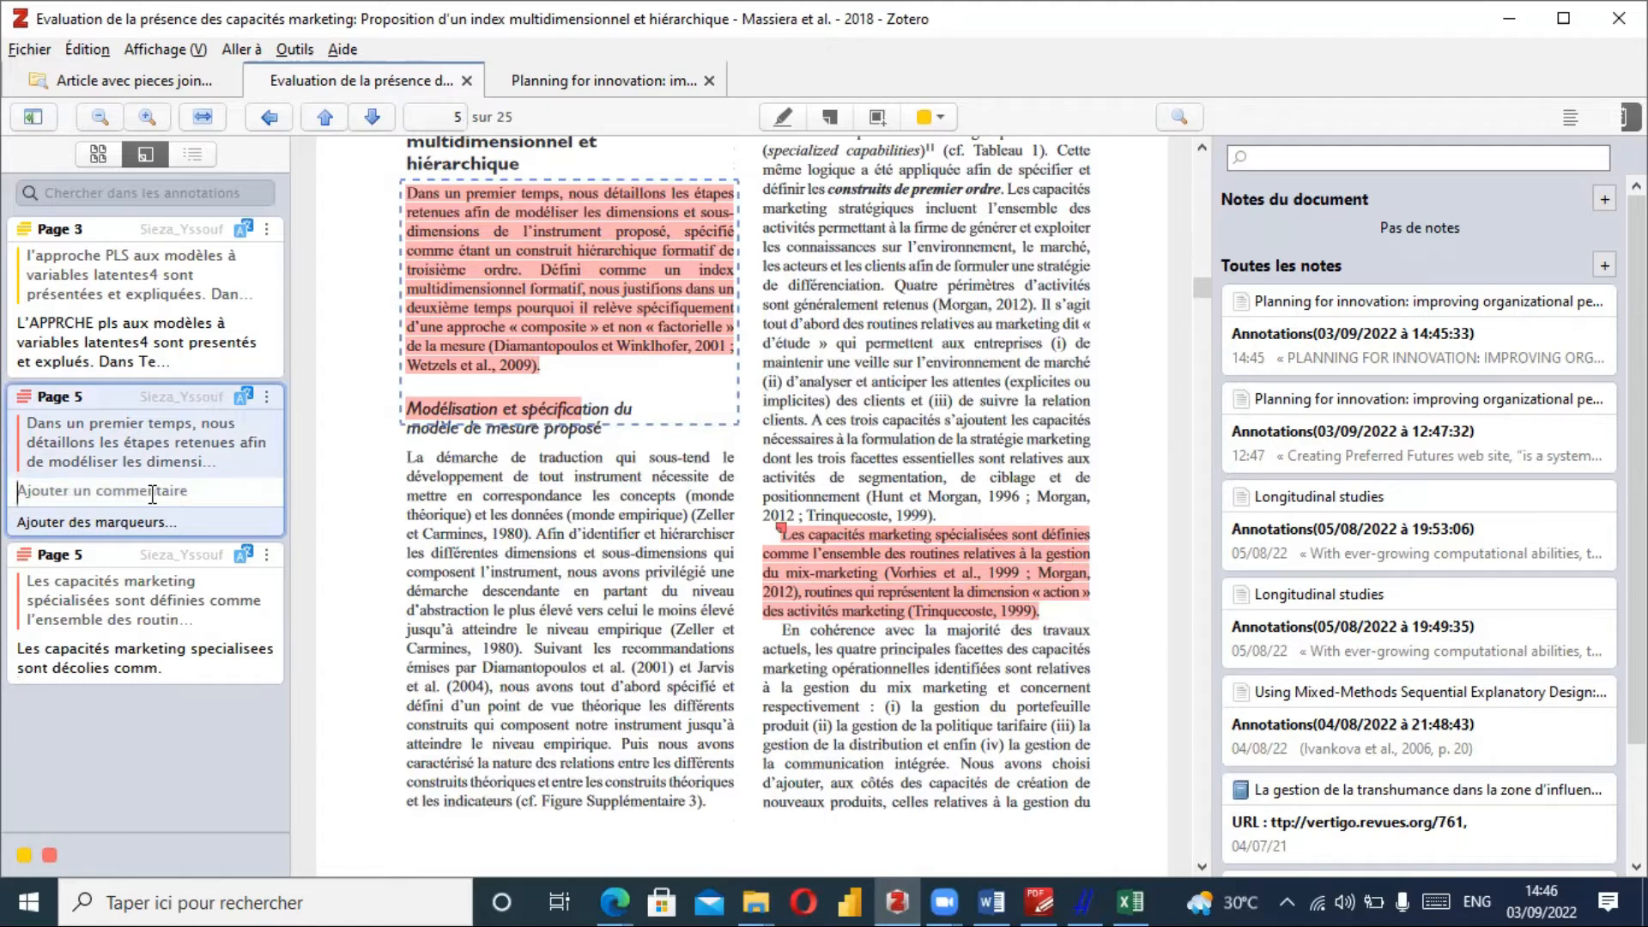
type("ajoute mes")
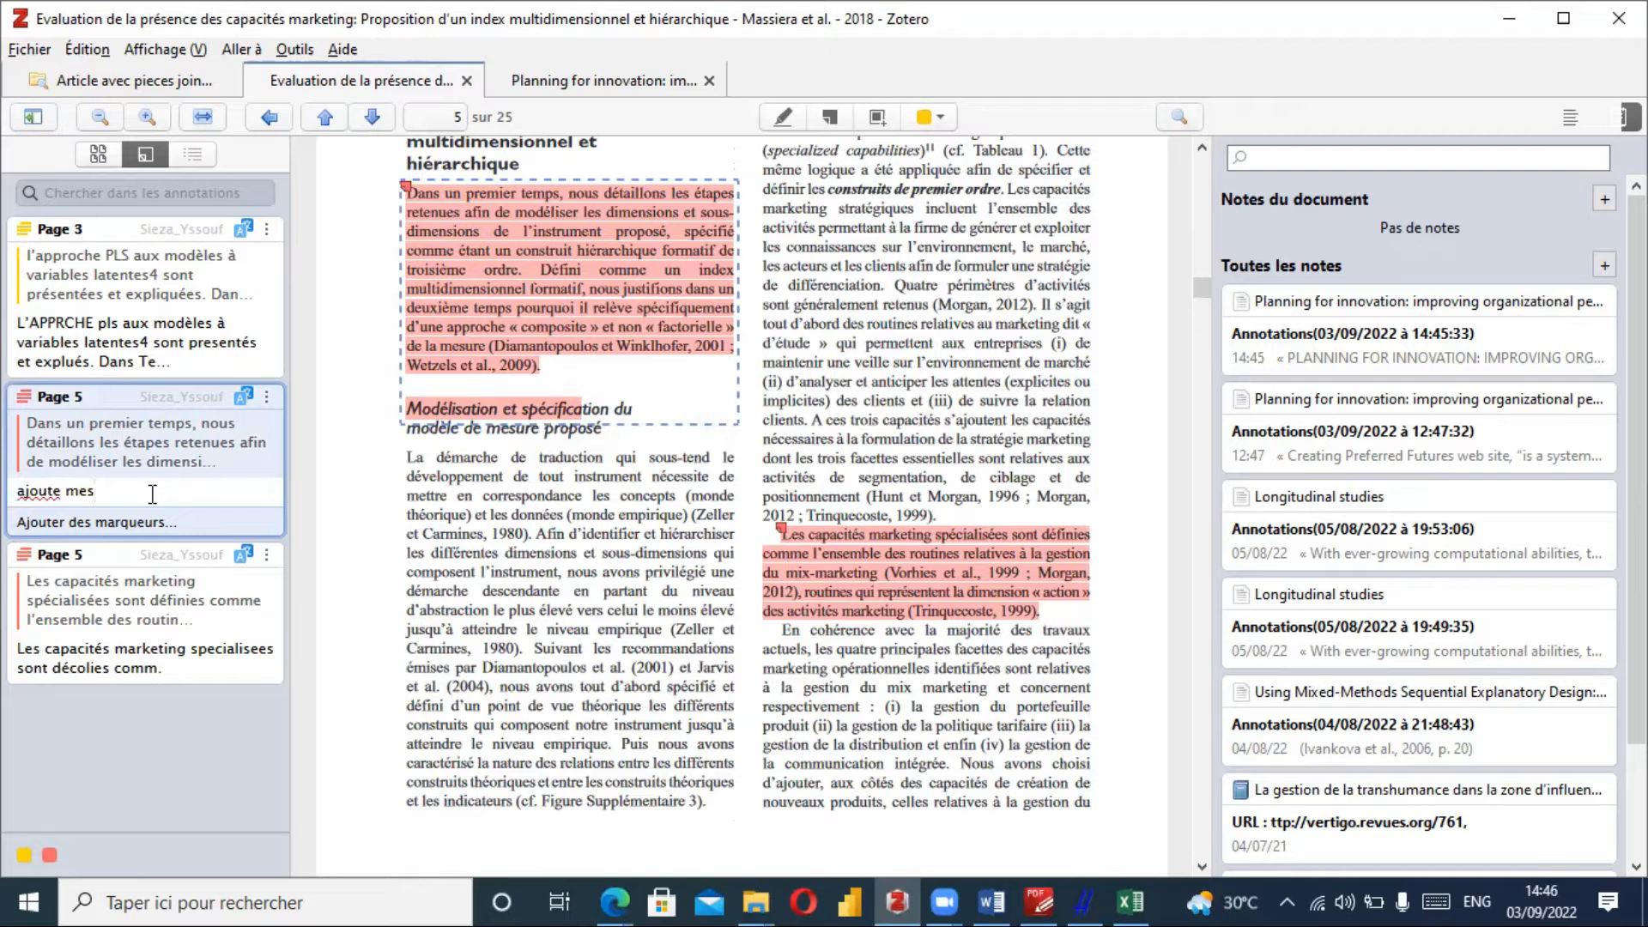
type(" commentaires")
Tag the "Dans un premier temps" annotation on page 5 with the marker "Introduction".
left_click(114, 523)
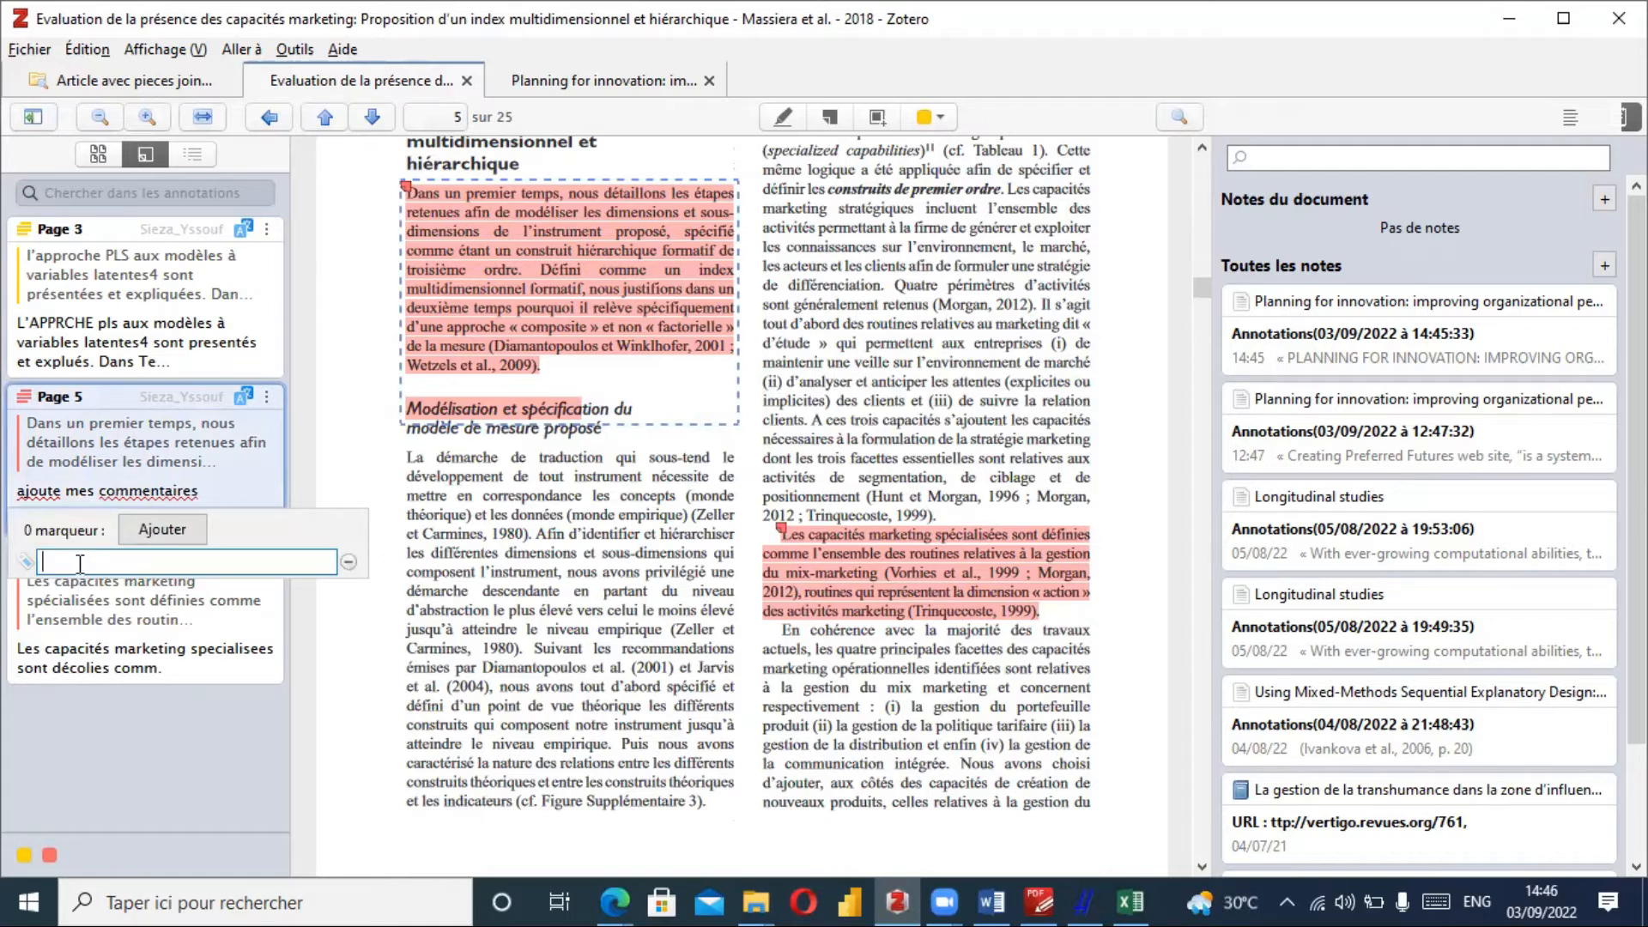
type("C")
key("BackSpace")
type("Introduction")
key("Return")
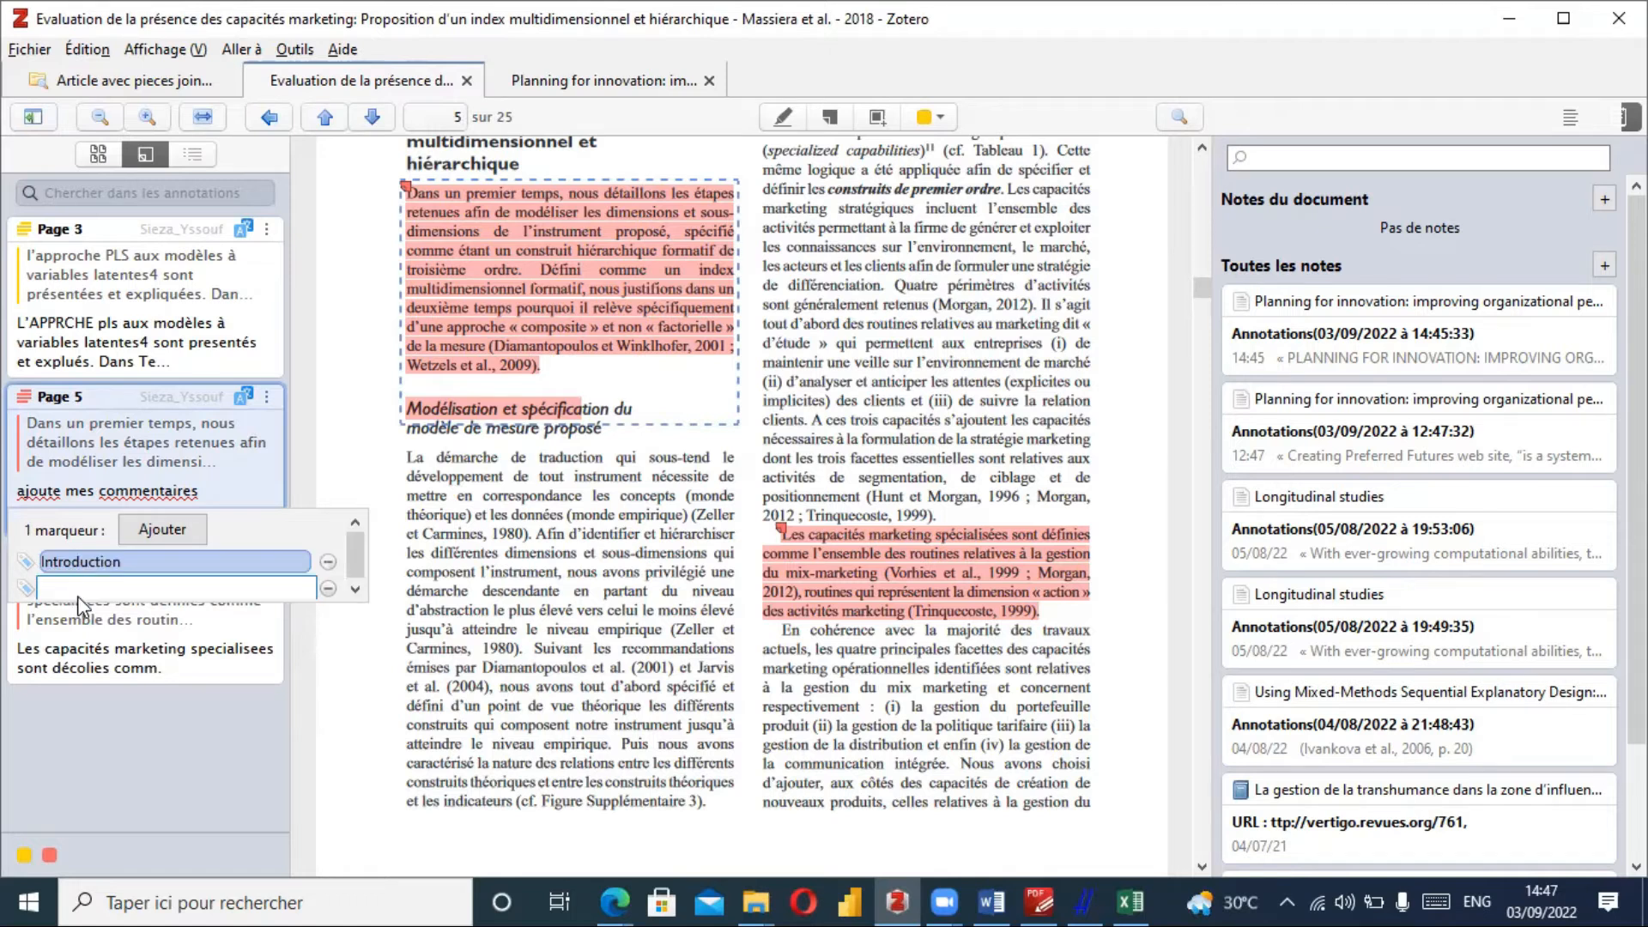
key("Escape")
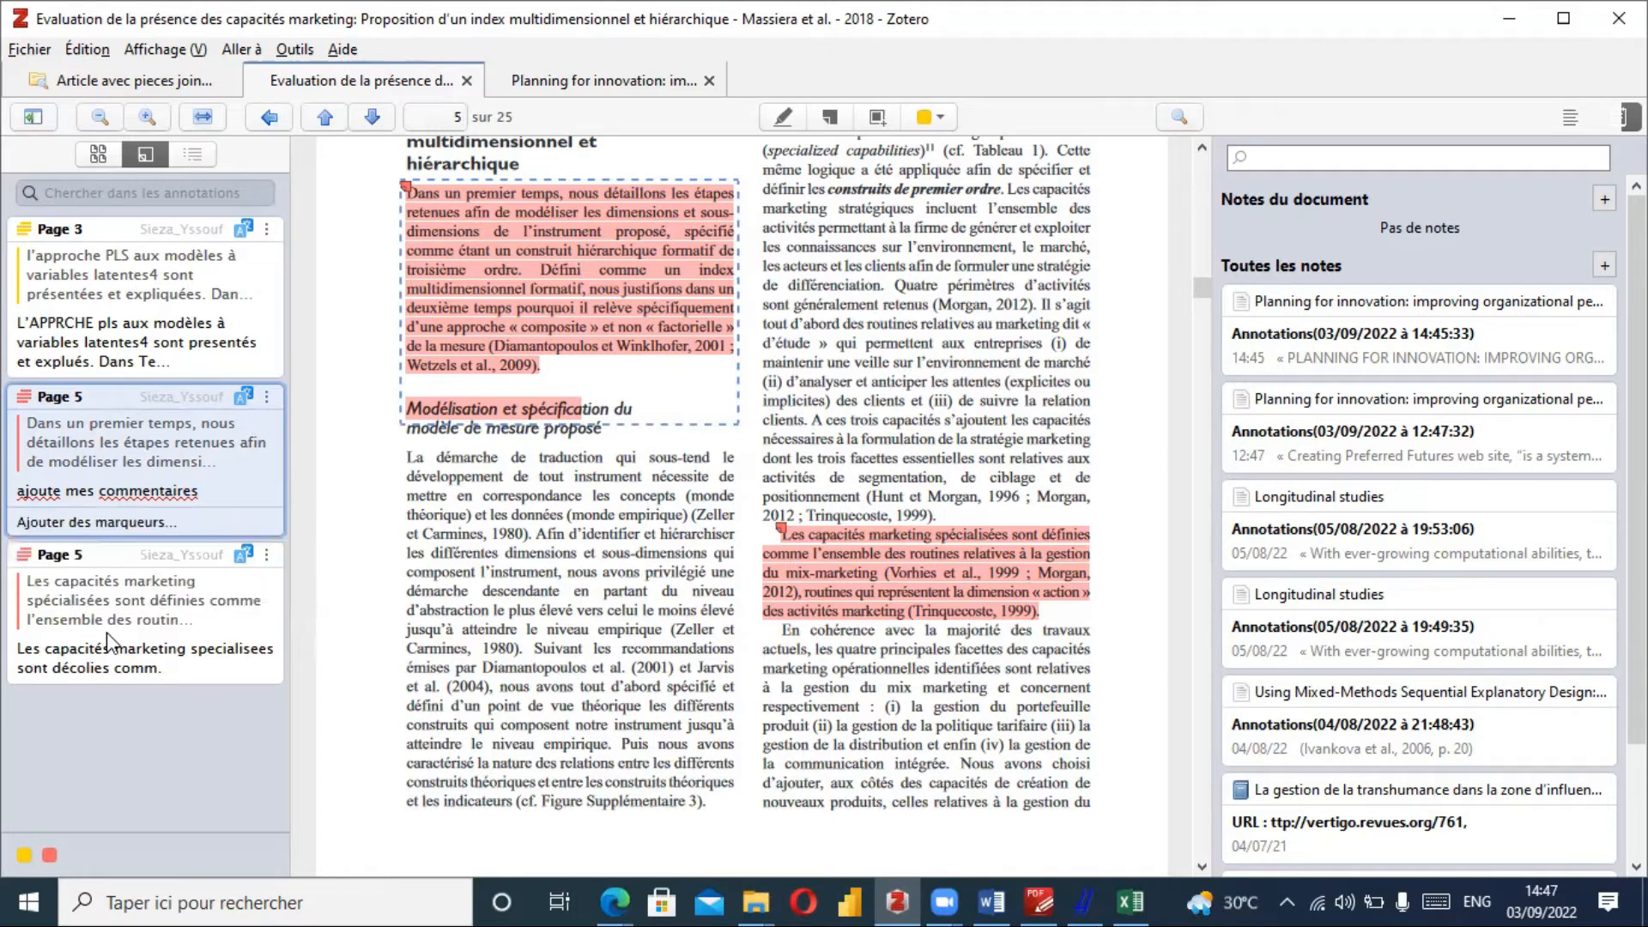
Capture the whole of Tableau 1 on page 6 as a yellow area annotation, from its header row to its last line.
left_click(107, 632)
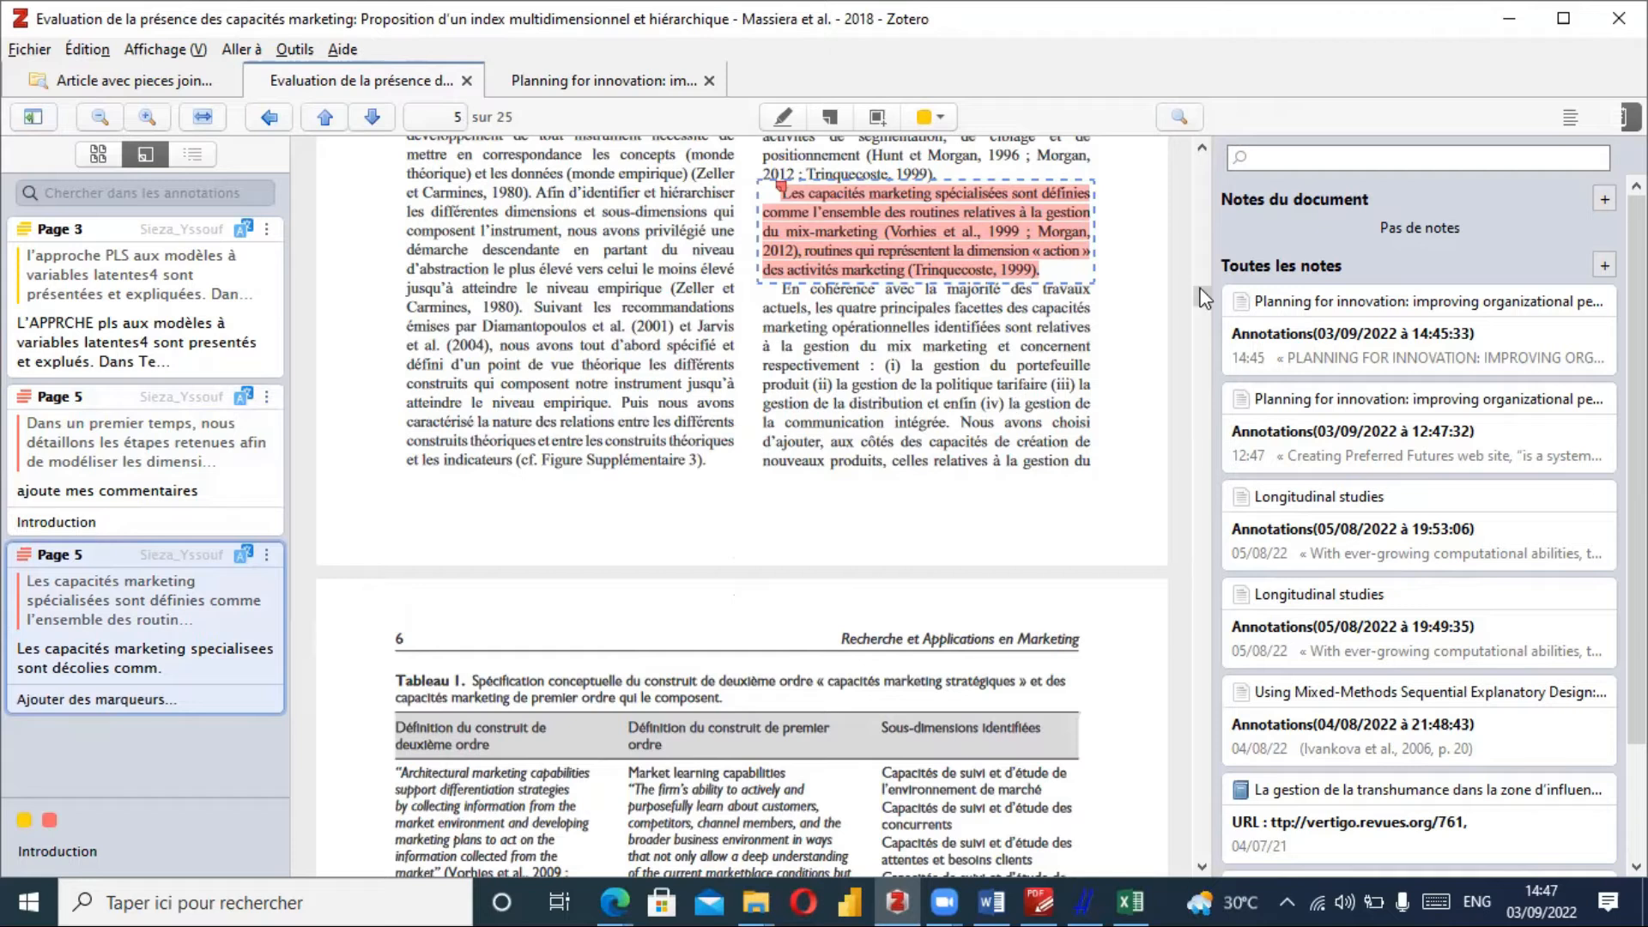
scroll(1203, 297, "down", 2)
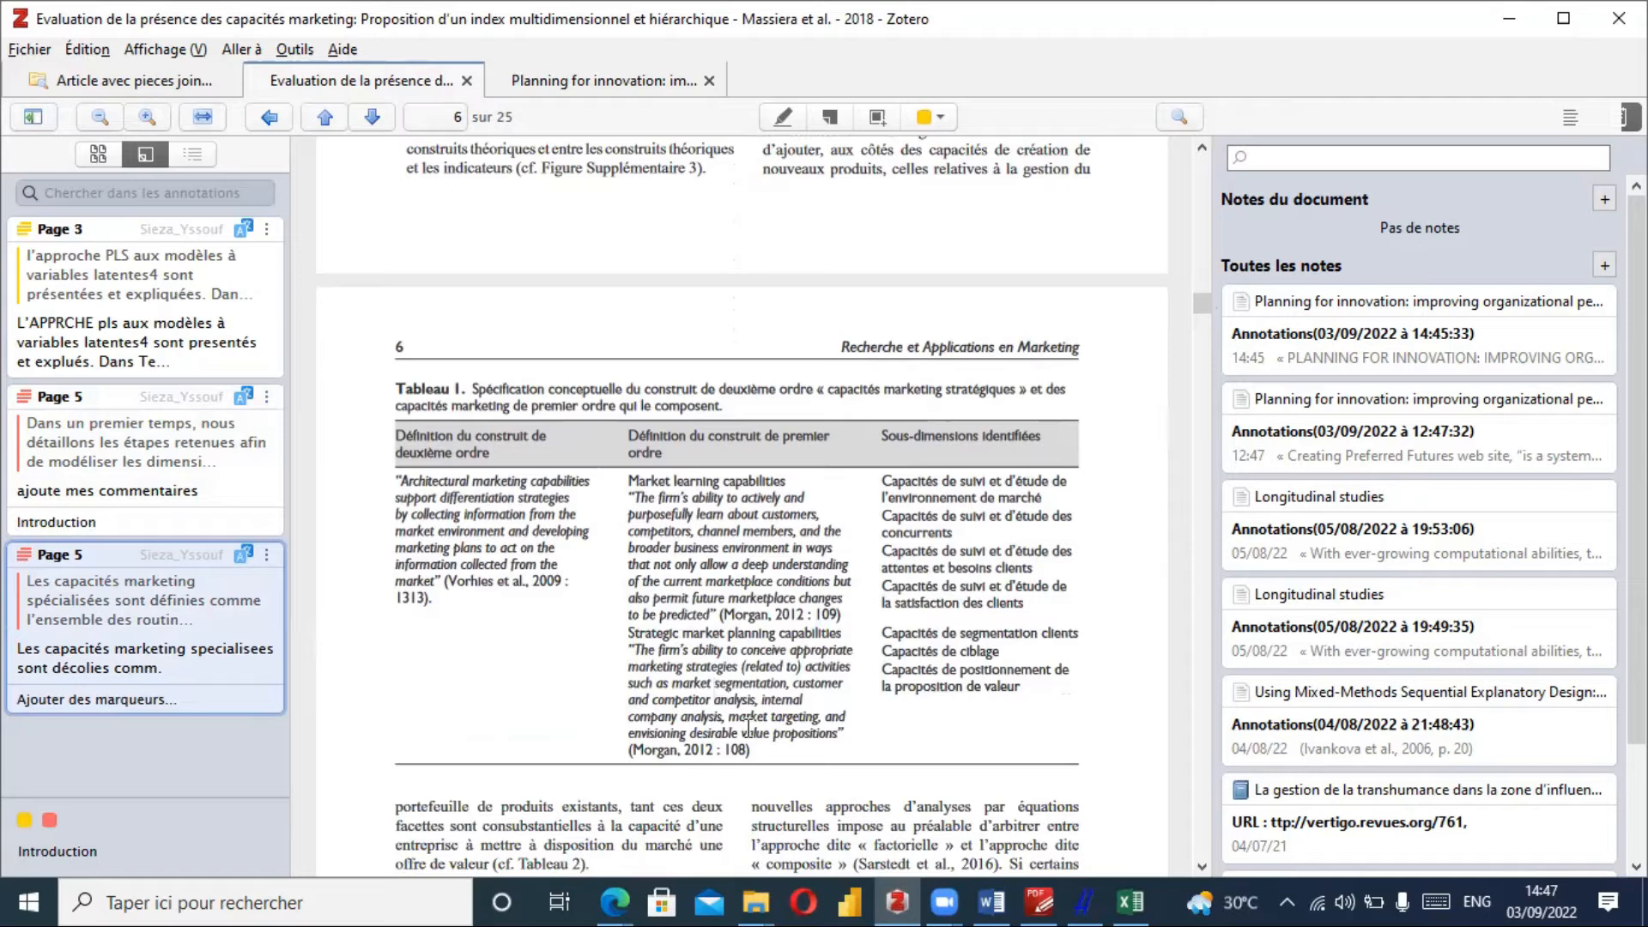
left_click(862, 126)
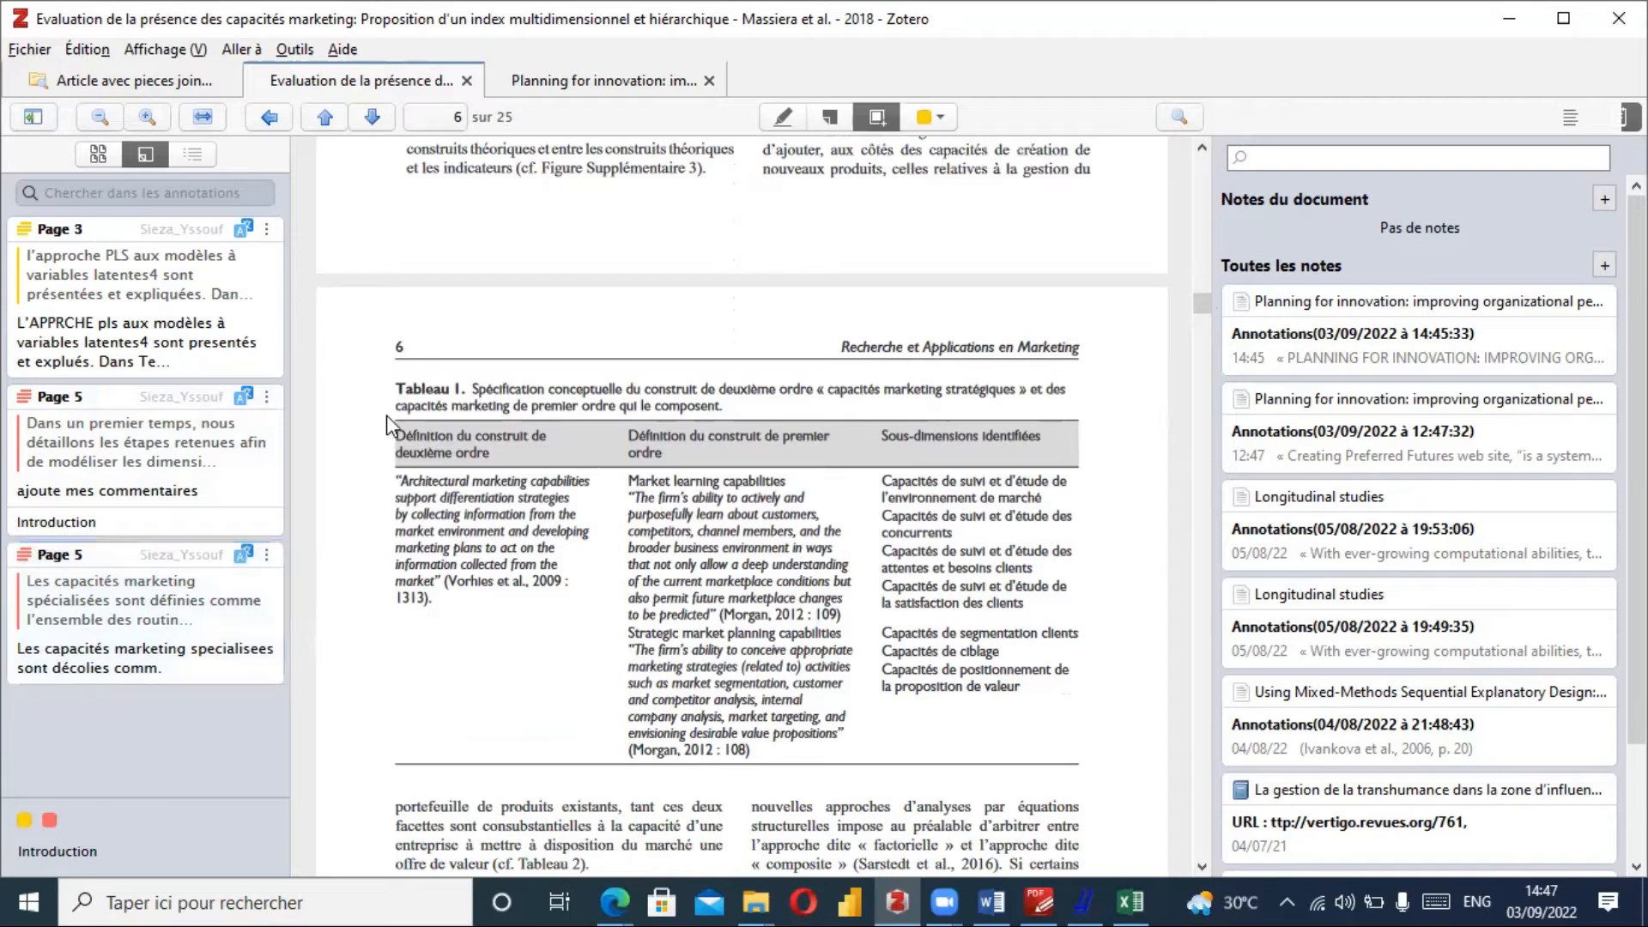
left_click_drag(386, 414, 505, 486)
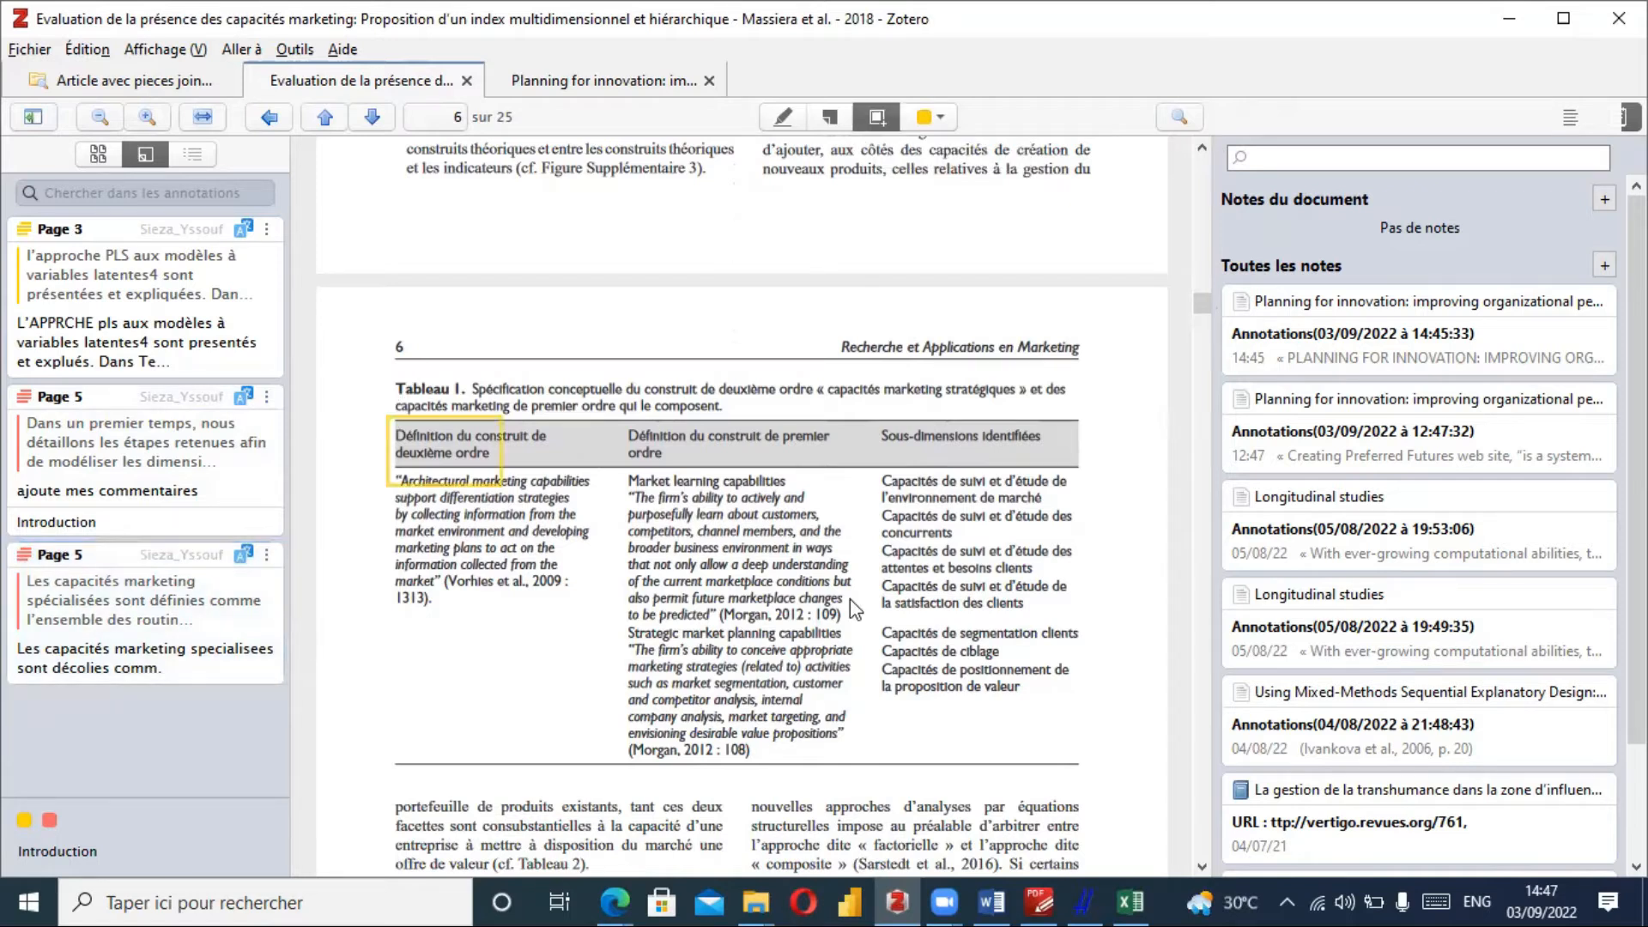
mouse_move(952, 653)
left_mouse_down()
mouse_move(1069, 683)
mouse_move(1095, 784)
left_mouse_up()
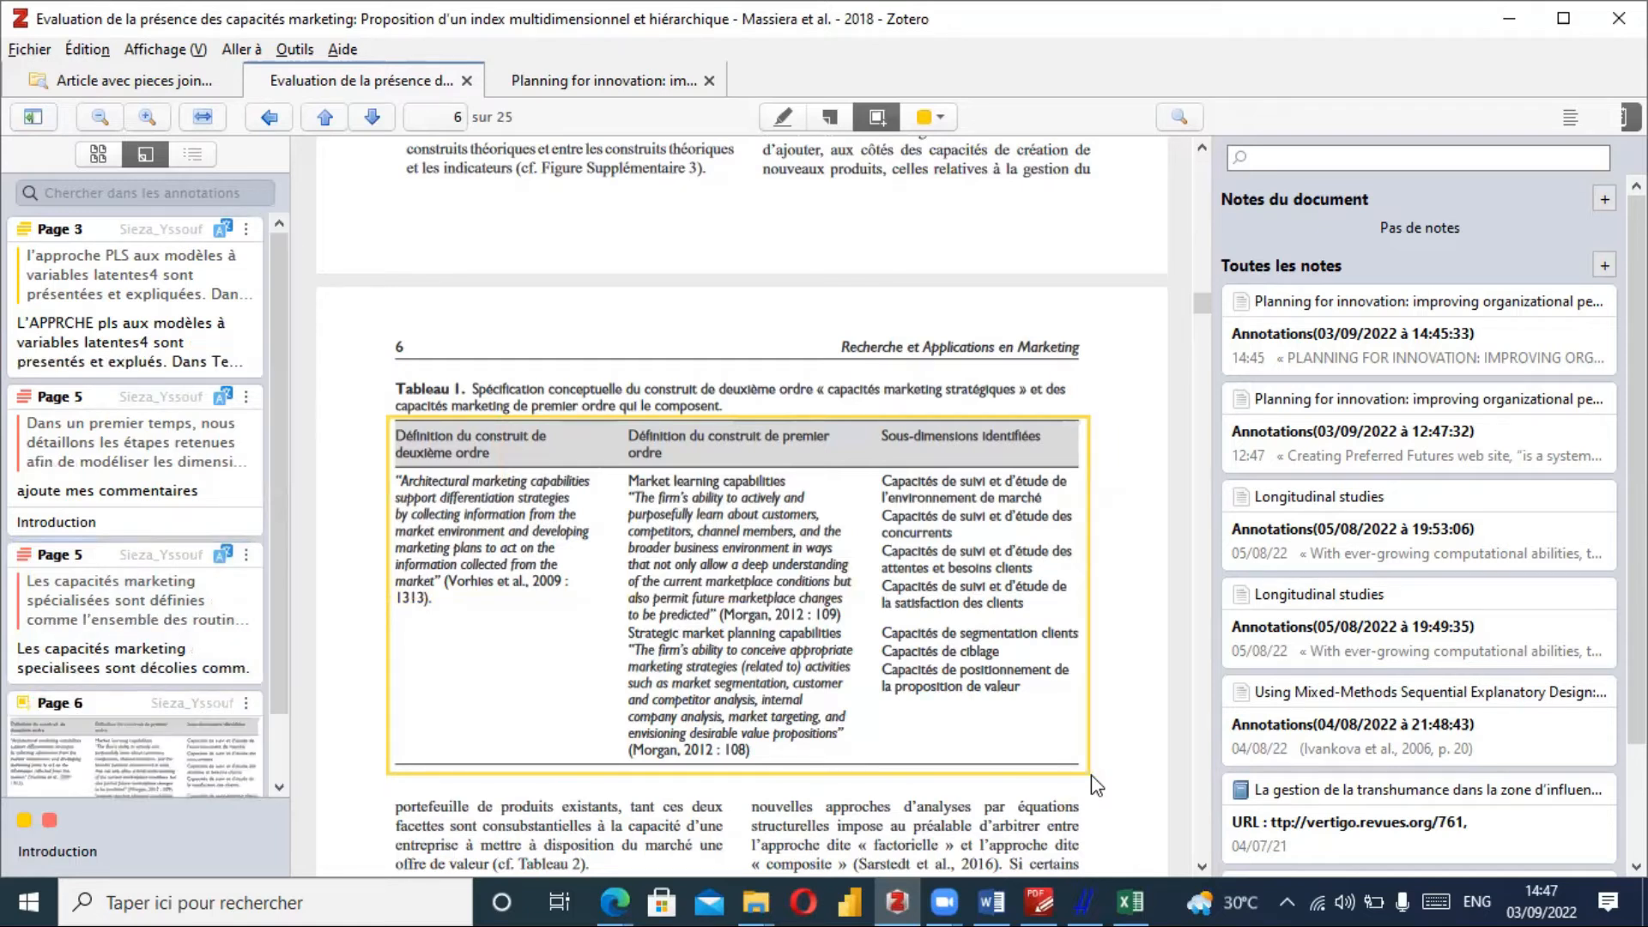
left_click(281, 788)
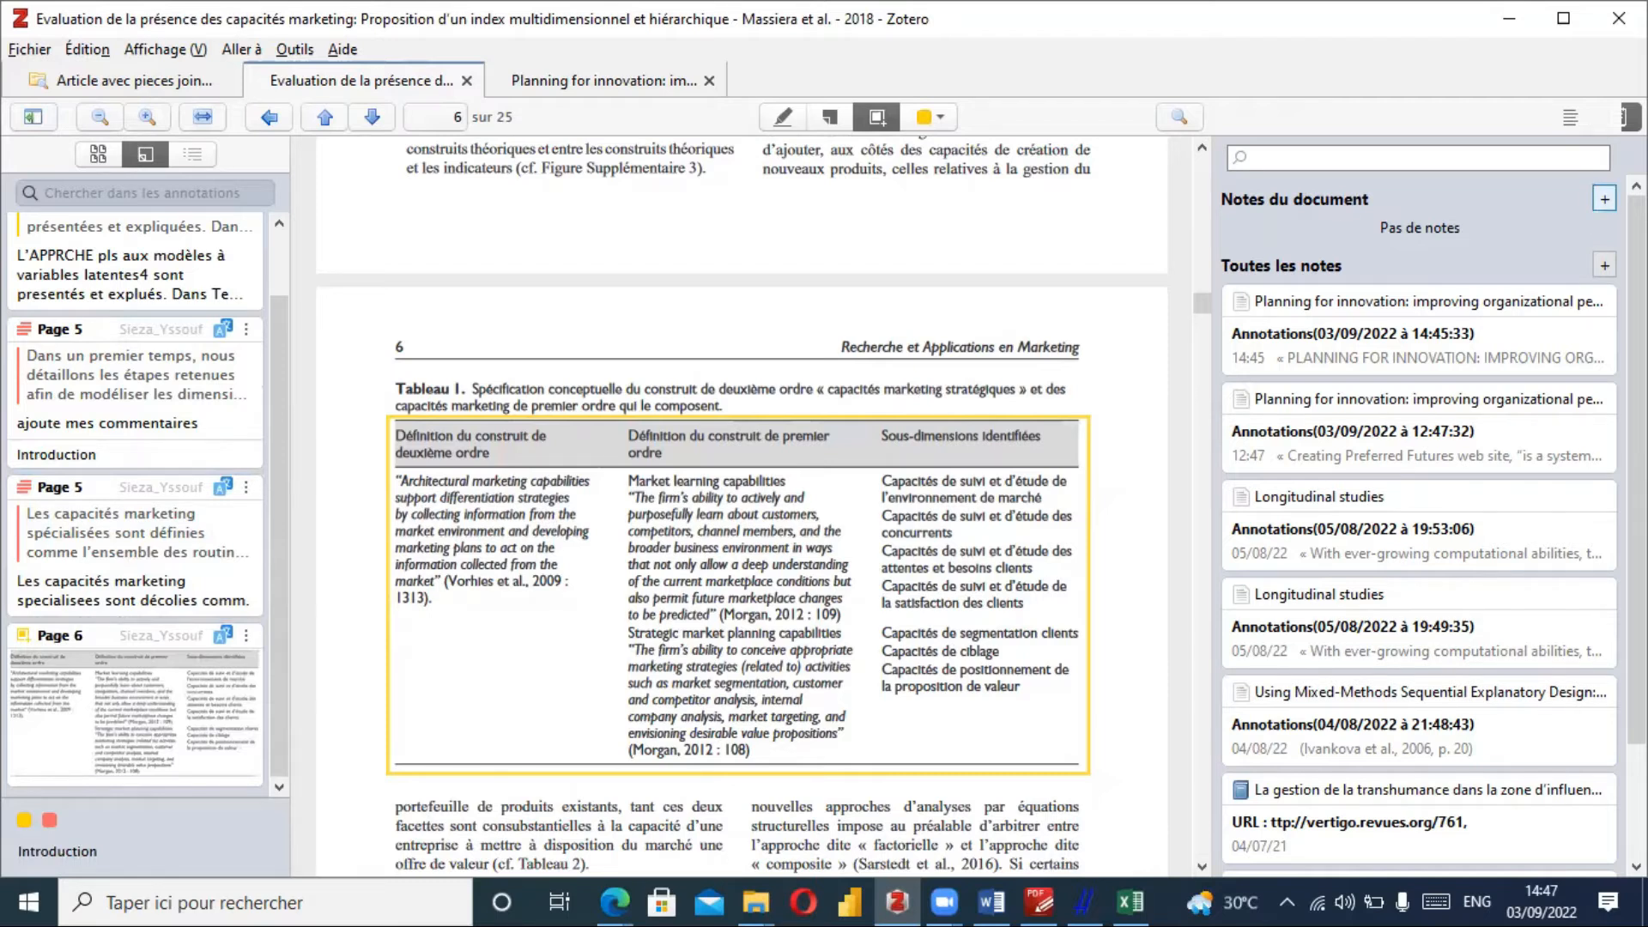
Create a child note from this PDF's annotations and open it to read through its quotes, comments and table image.
left_click(1604, 199)
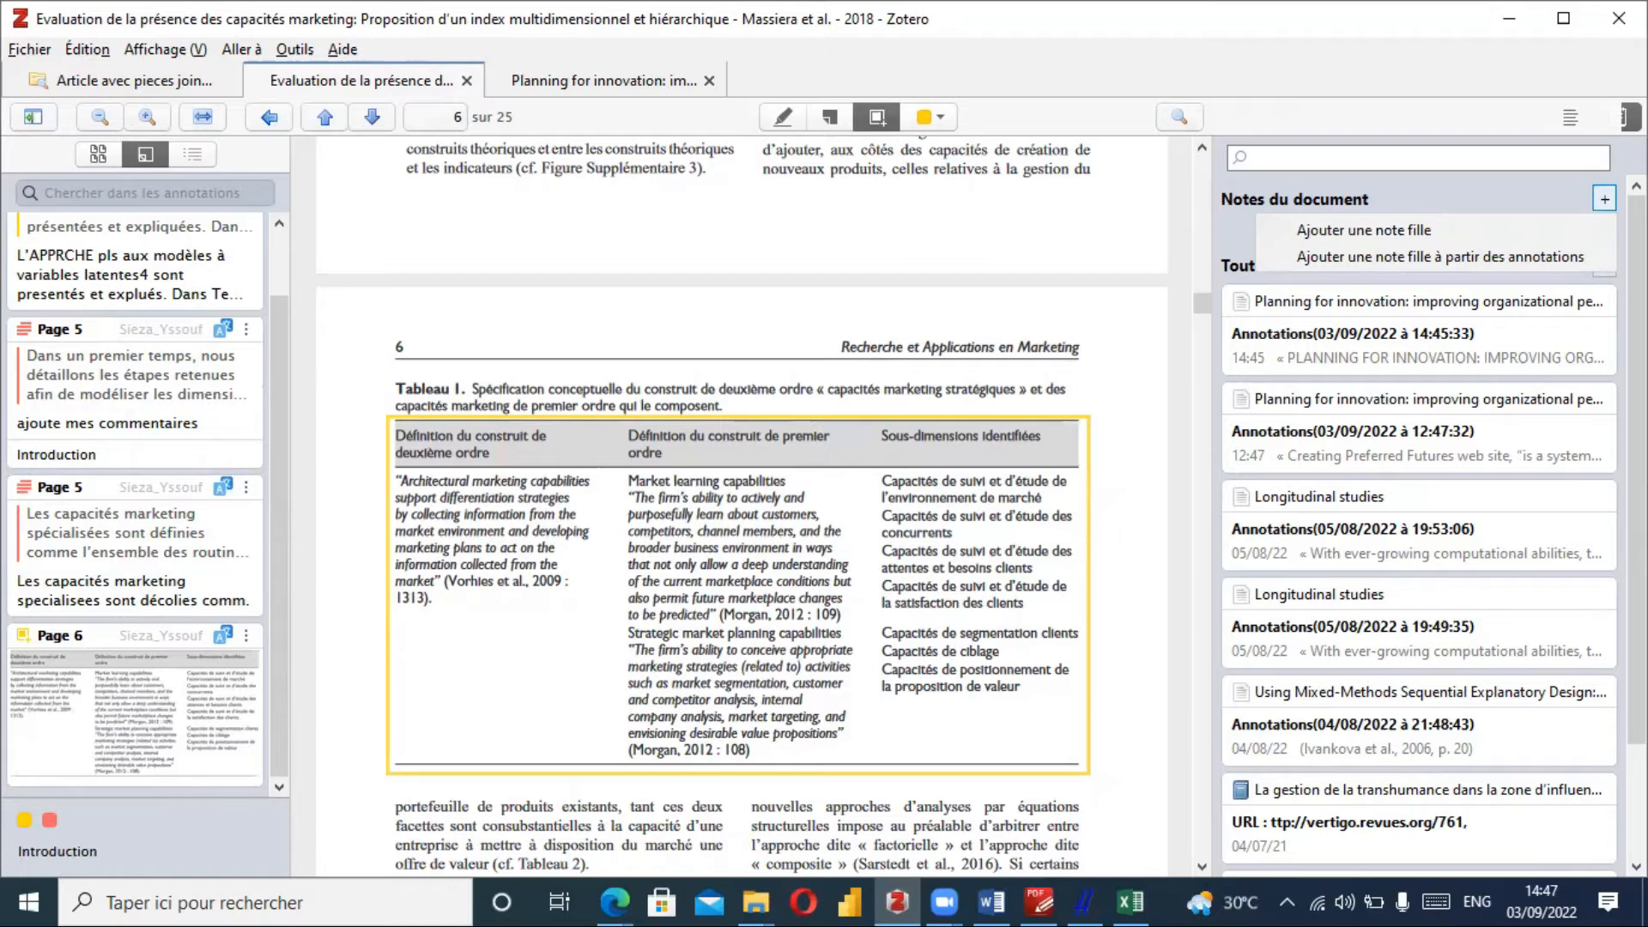
left_click(1433, 254)
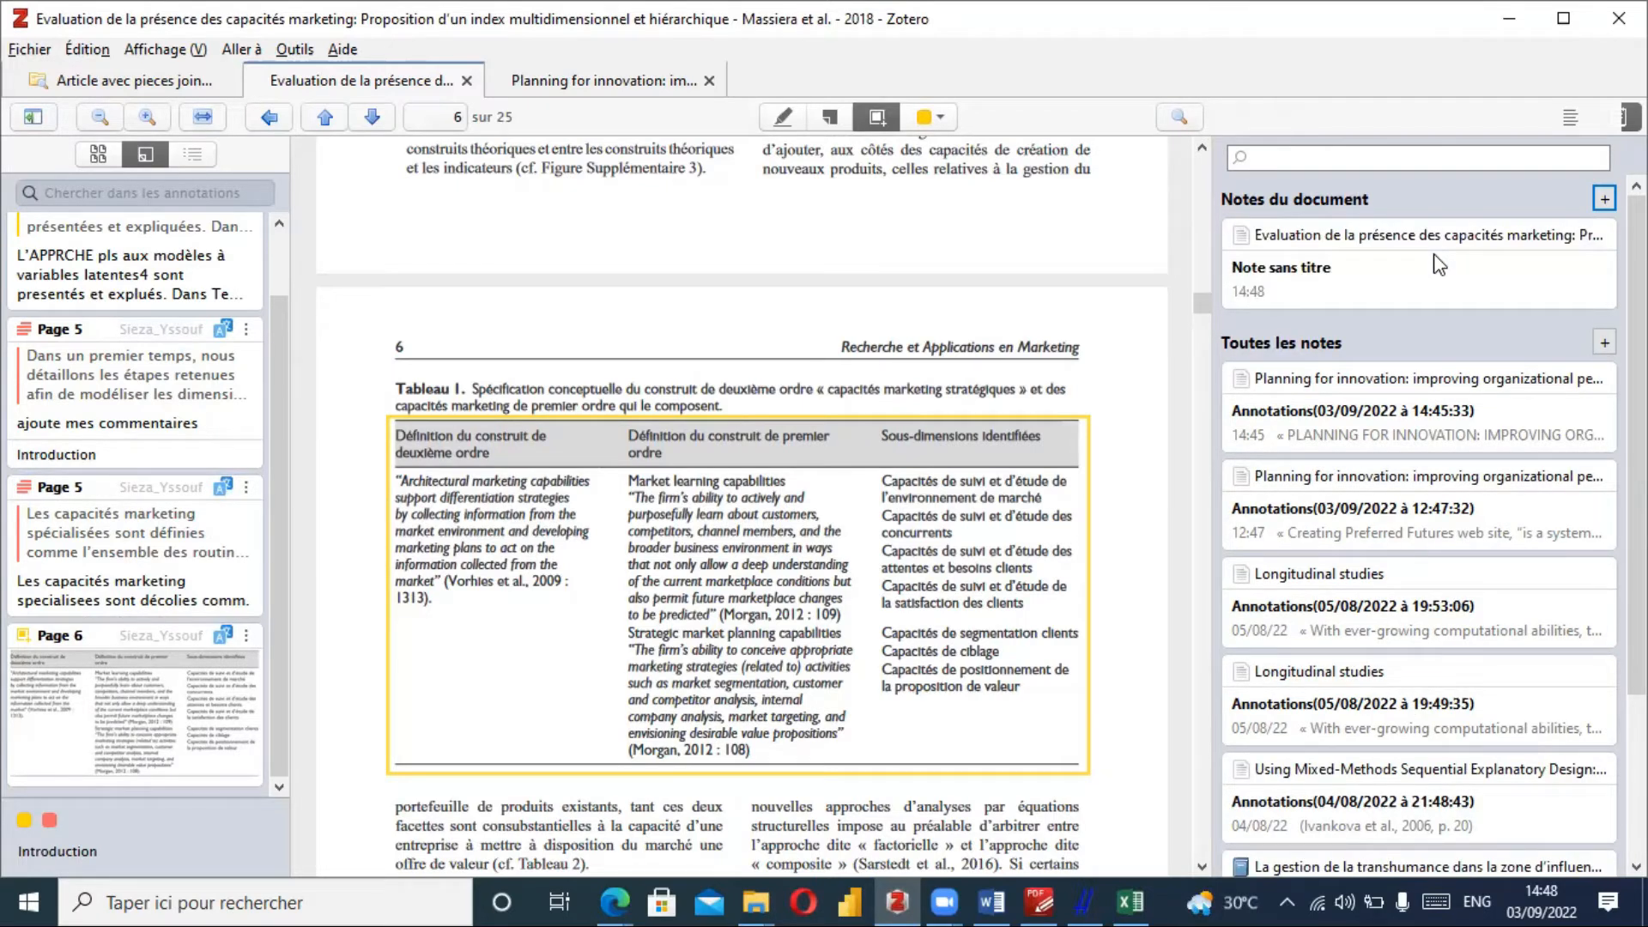
left_click(1421, 259)
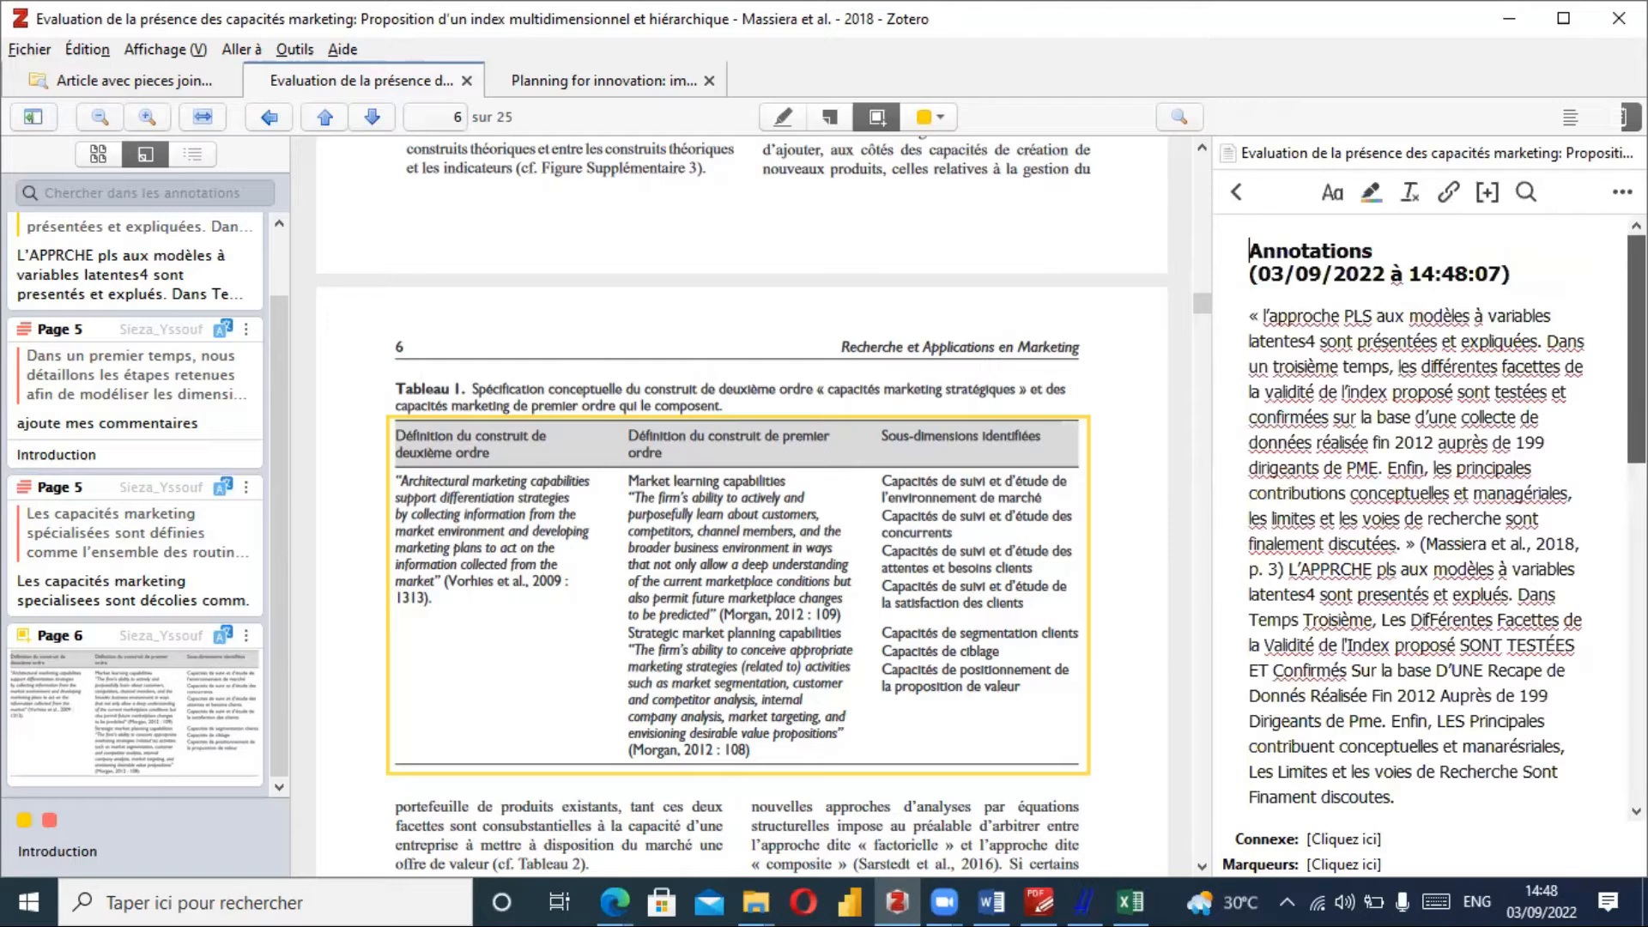
left_click_drag(1636, 348, 1636, 668)
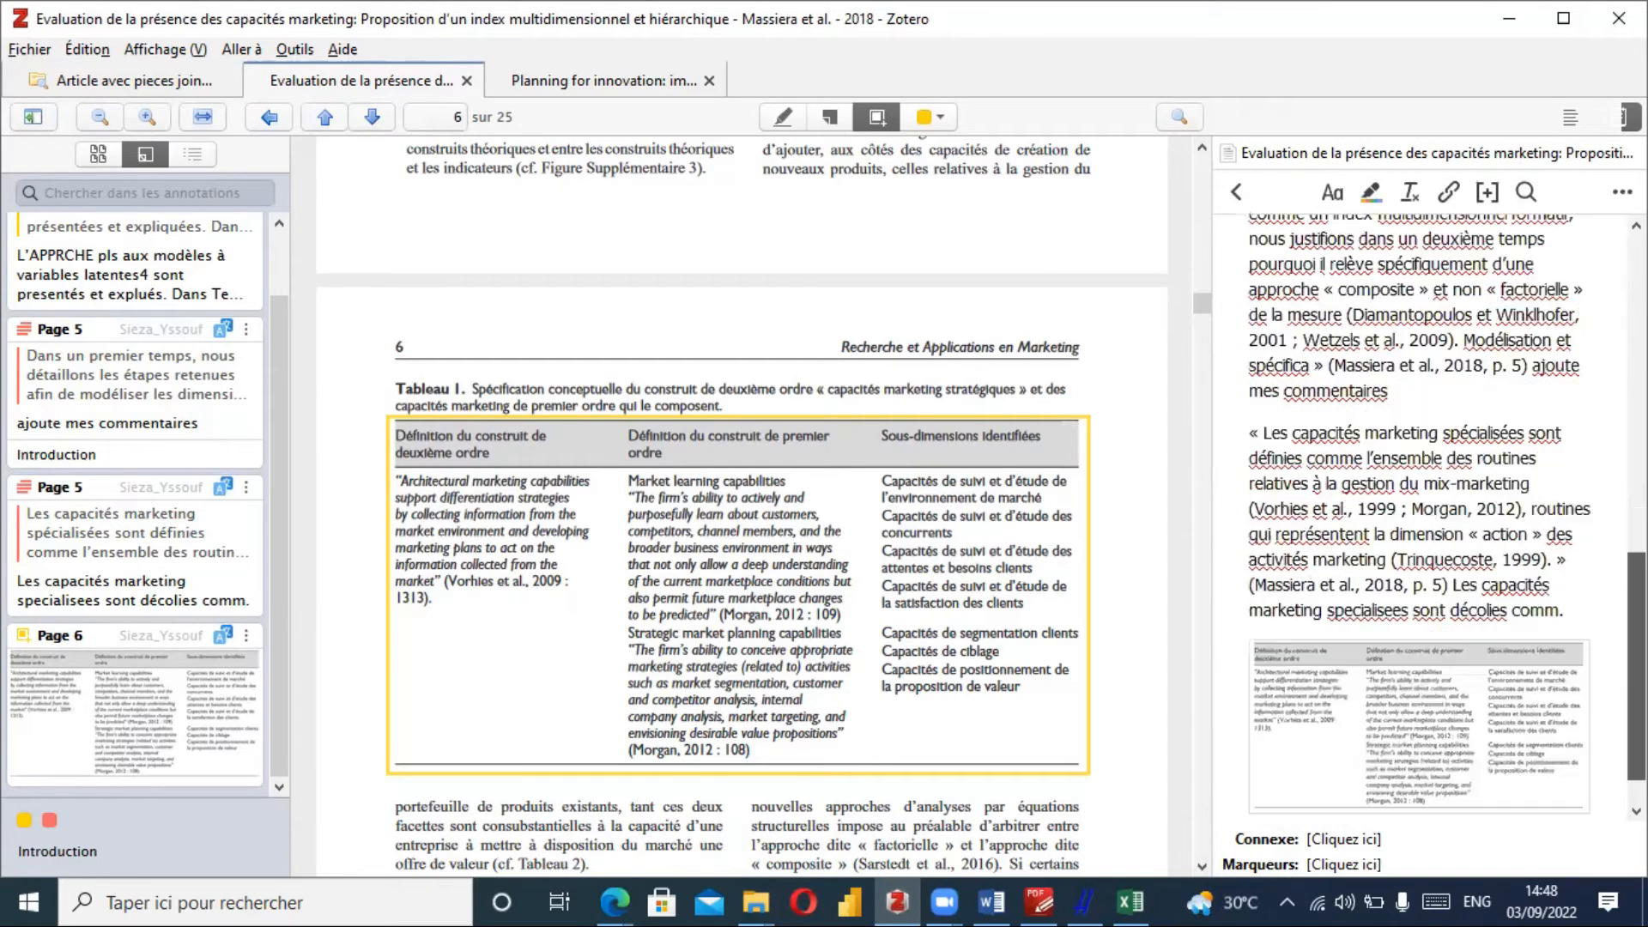
scroll(1399, 764, "down", 1)
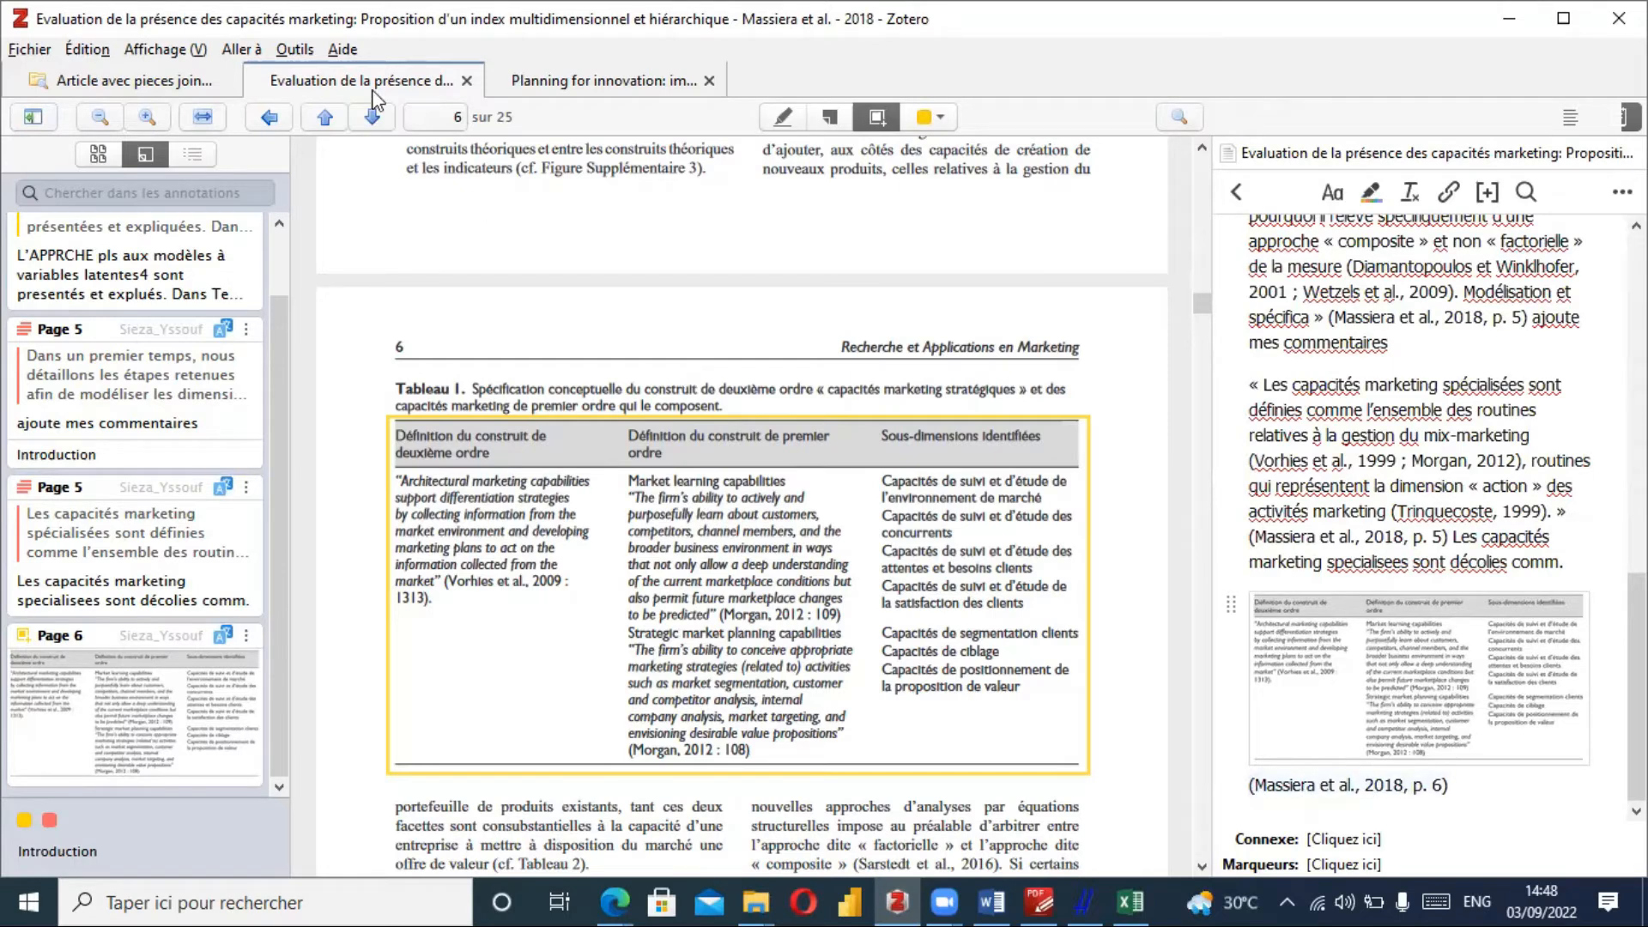
Return to the Article avec pieces jointes list and read through the annotations note attached to "Evaluation de la présence des capacités marketing".
left_click(161, 89)
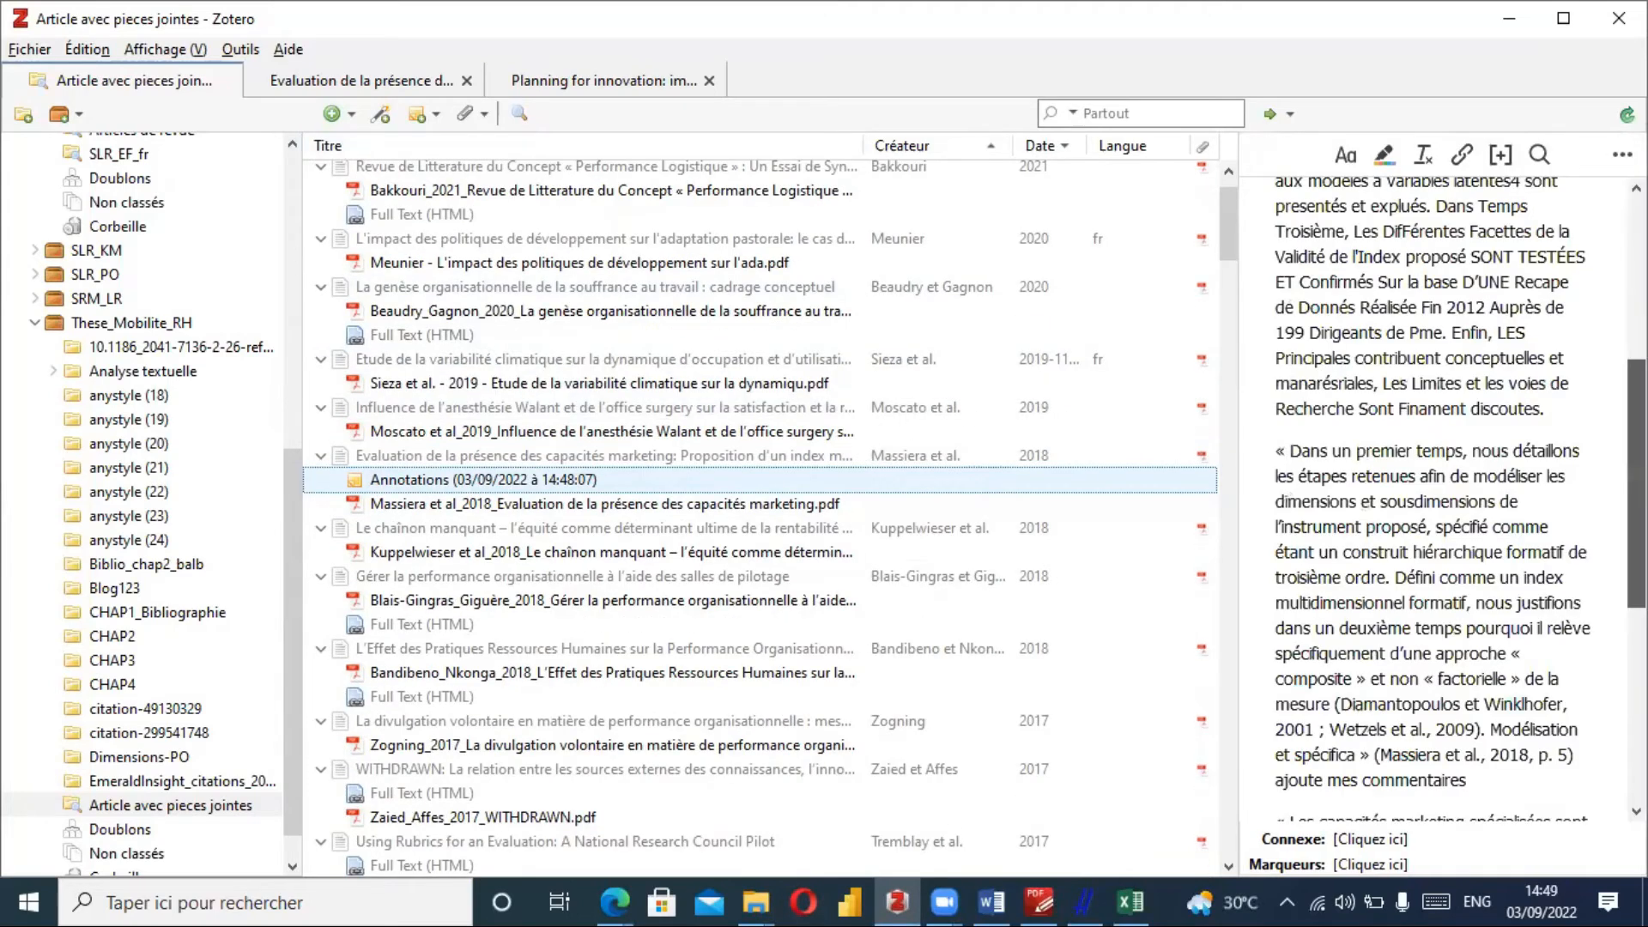
left_click_drag(1636, 474, 1635, 322)
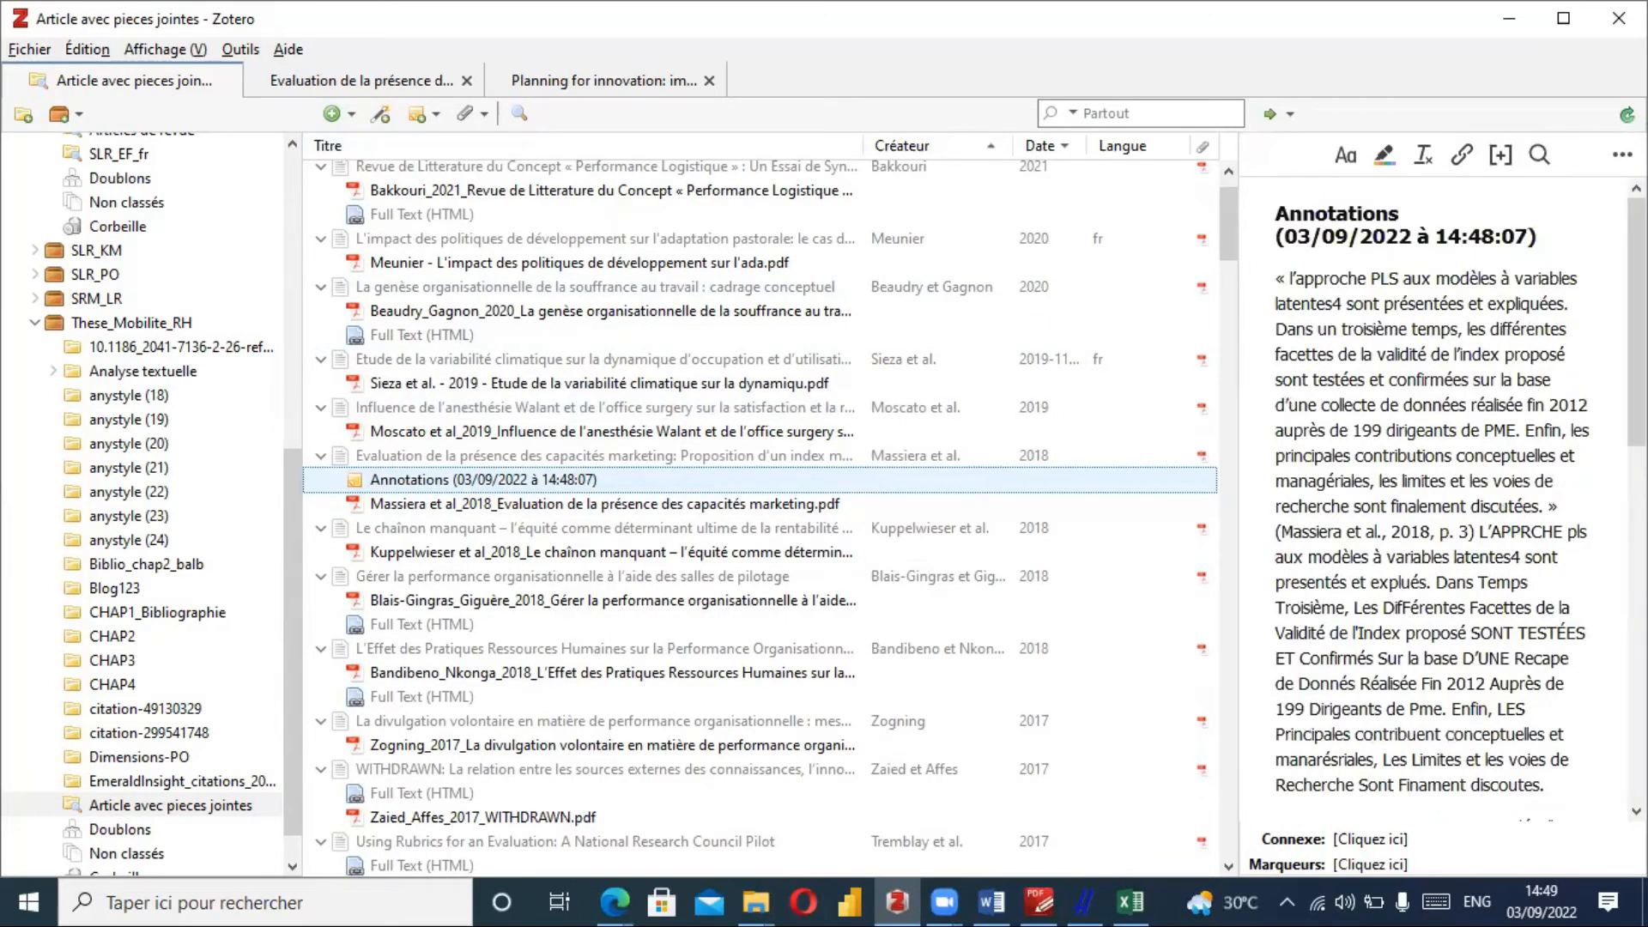
left_click_drag(1636, 321, 1635, 681)
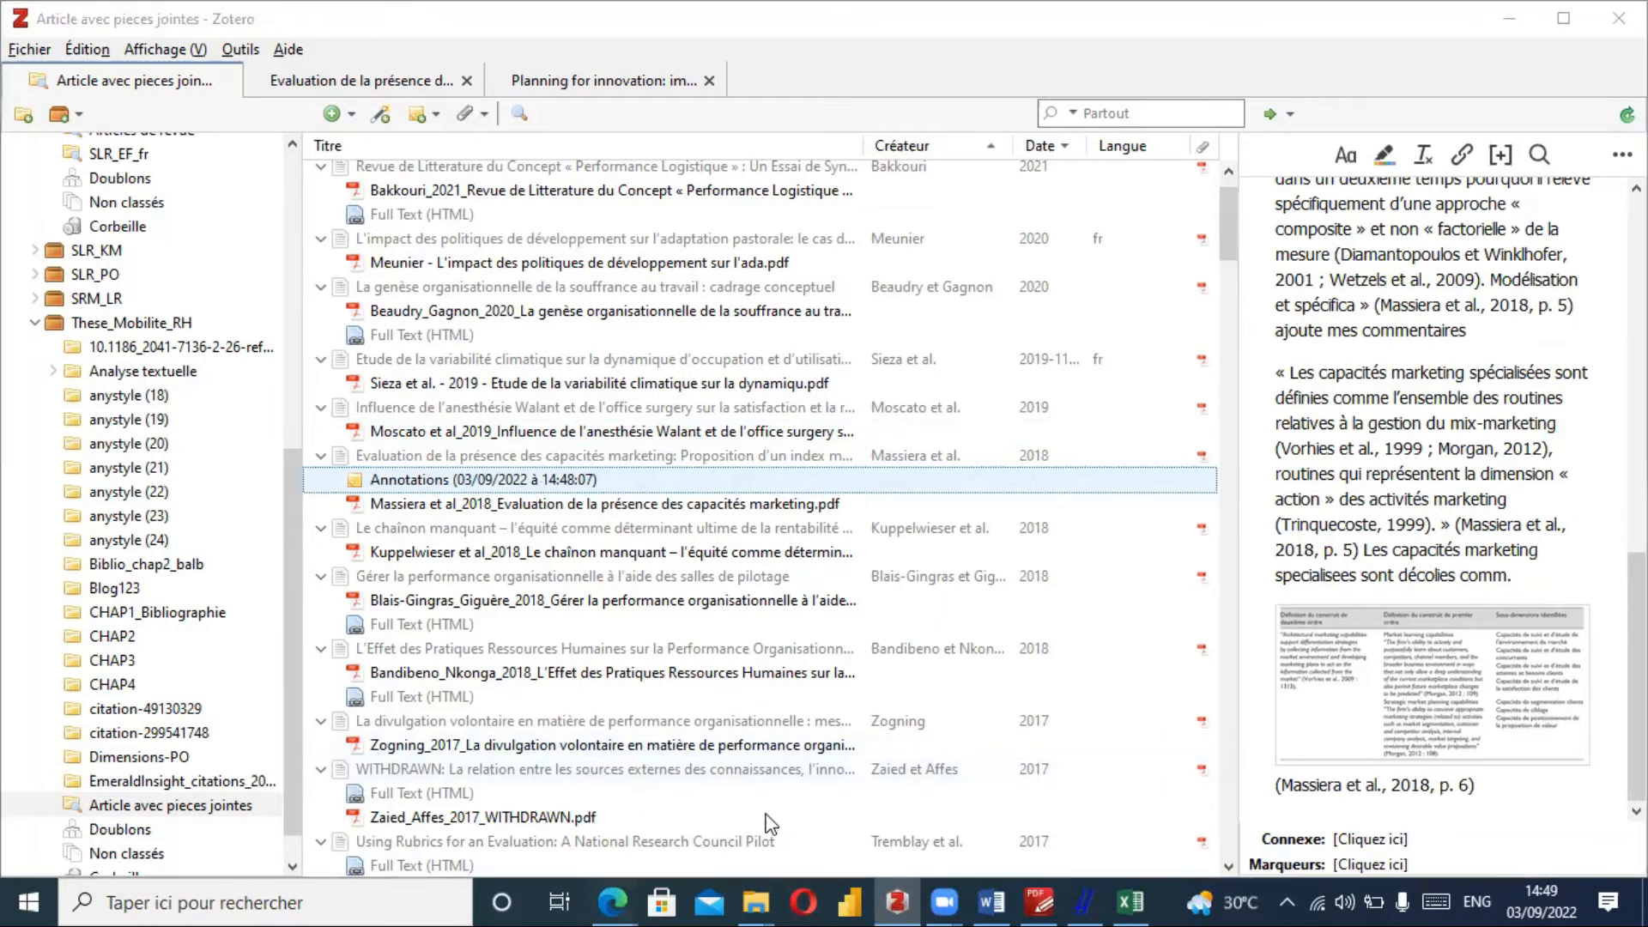
Switch to the browser and save the opening abstract text of the "Platelet-rich plasma" article as a Zotero item and note.
left_click(712, 833)
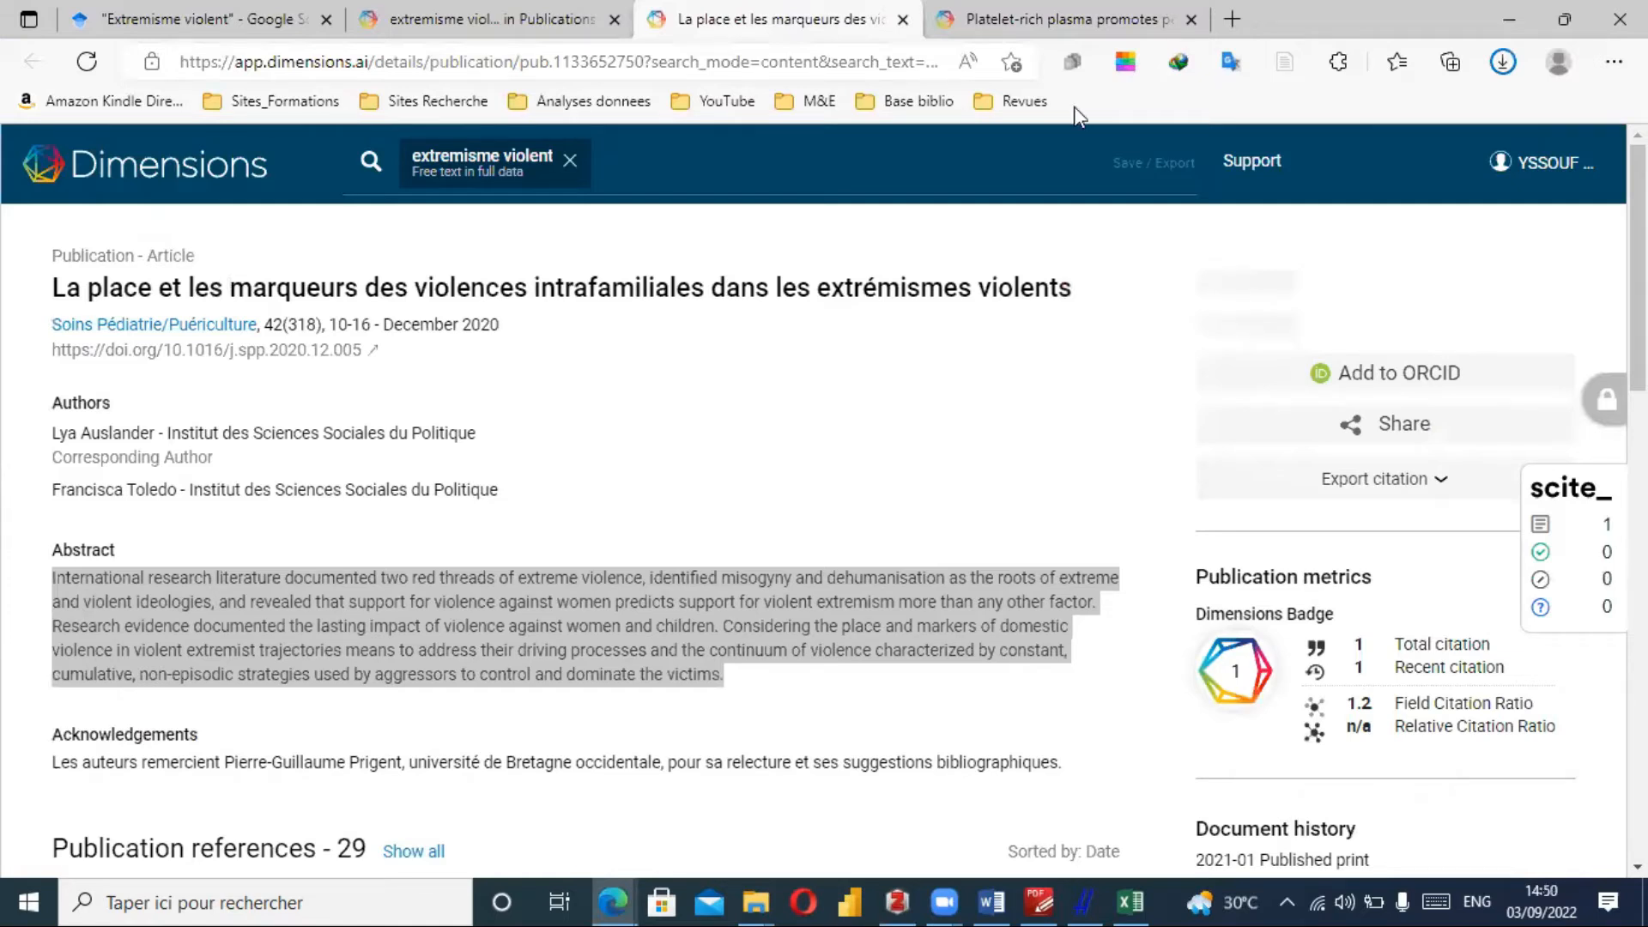
left_click(1060, 19)
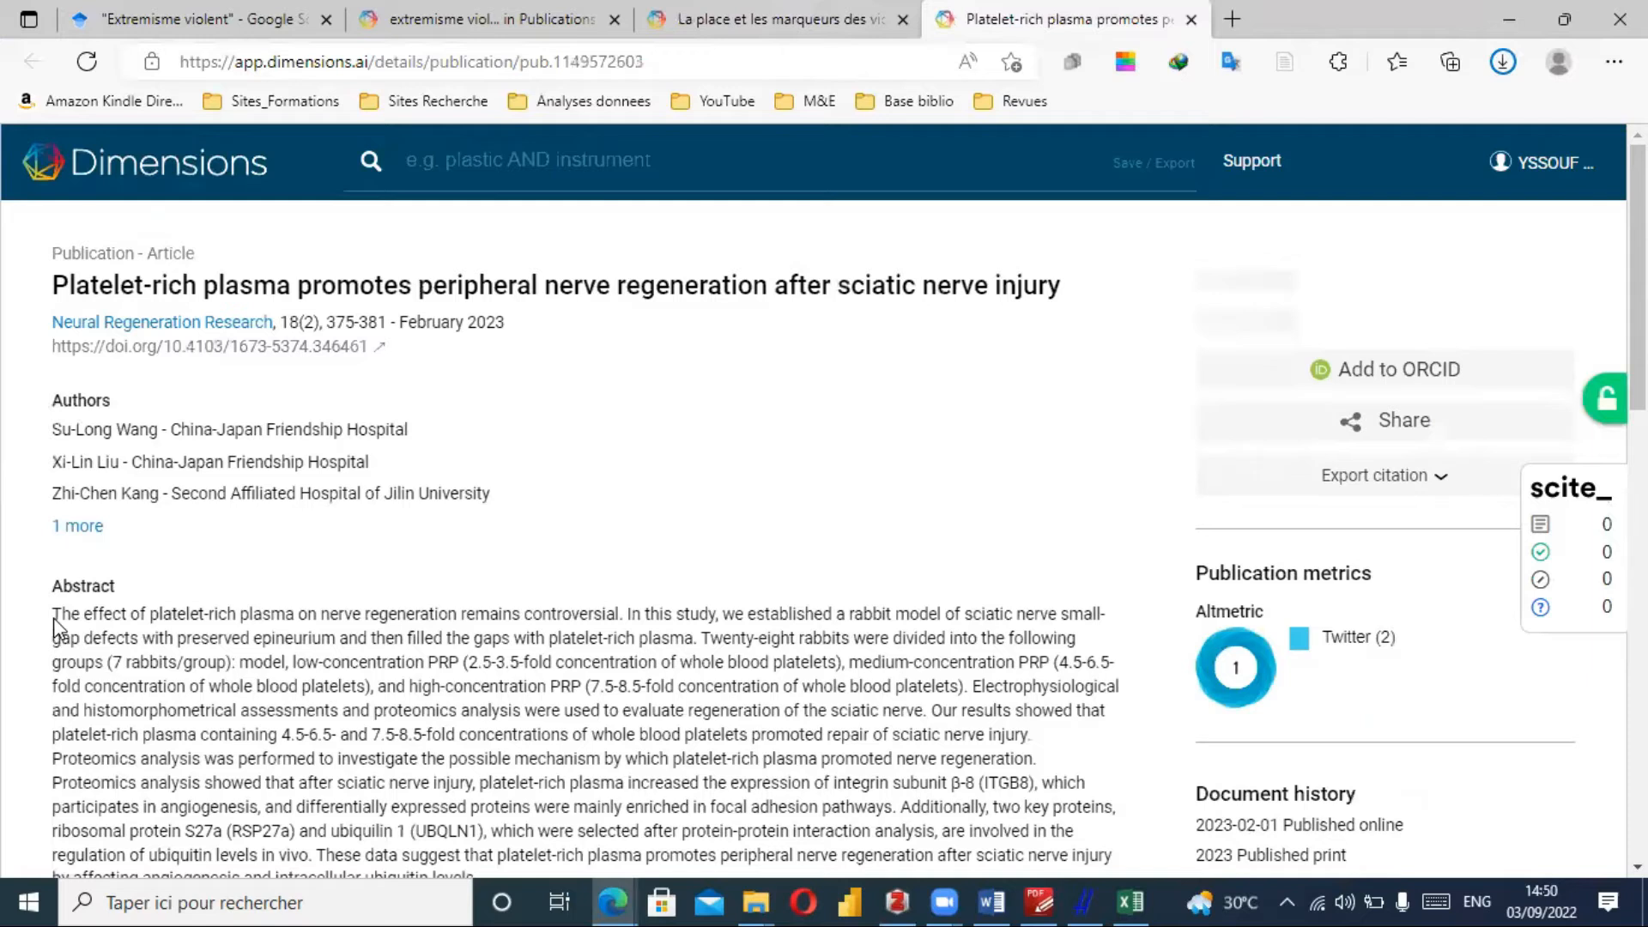
left_click_drag(54, 613, 439, 712)
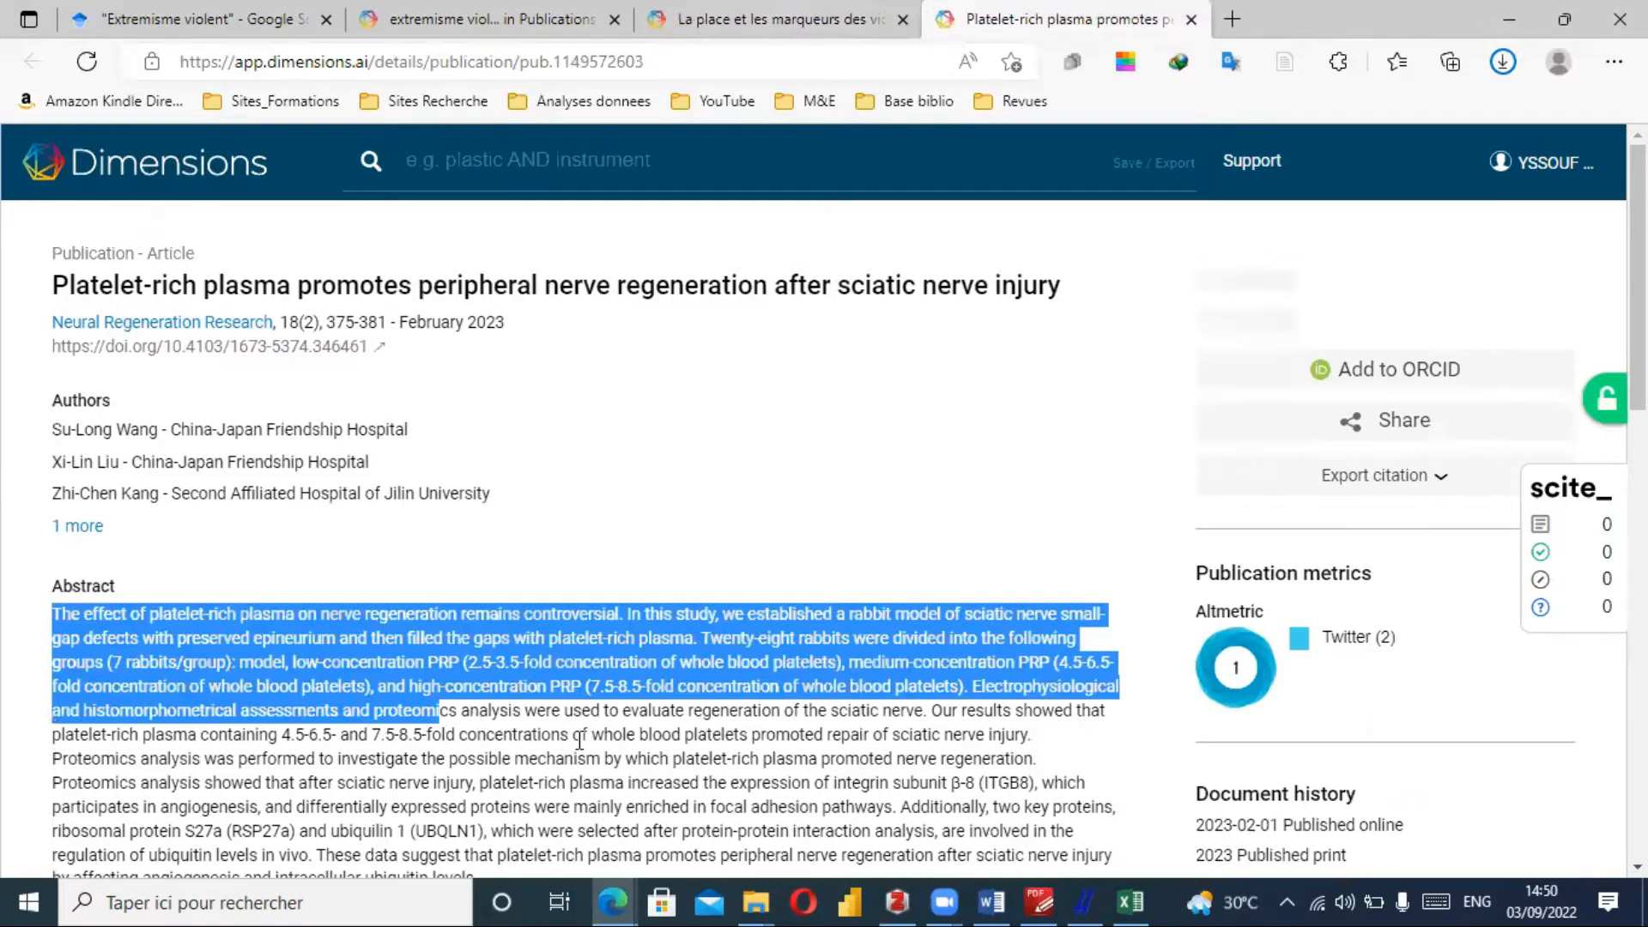
right_click(446, 687)
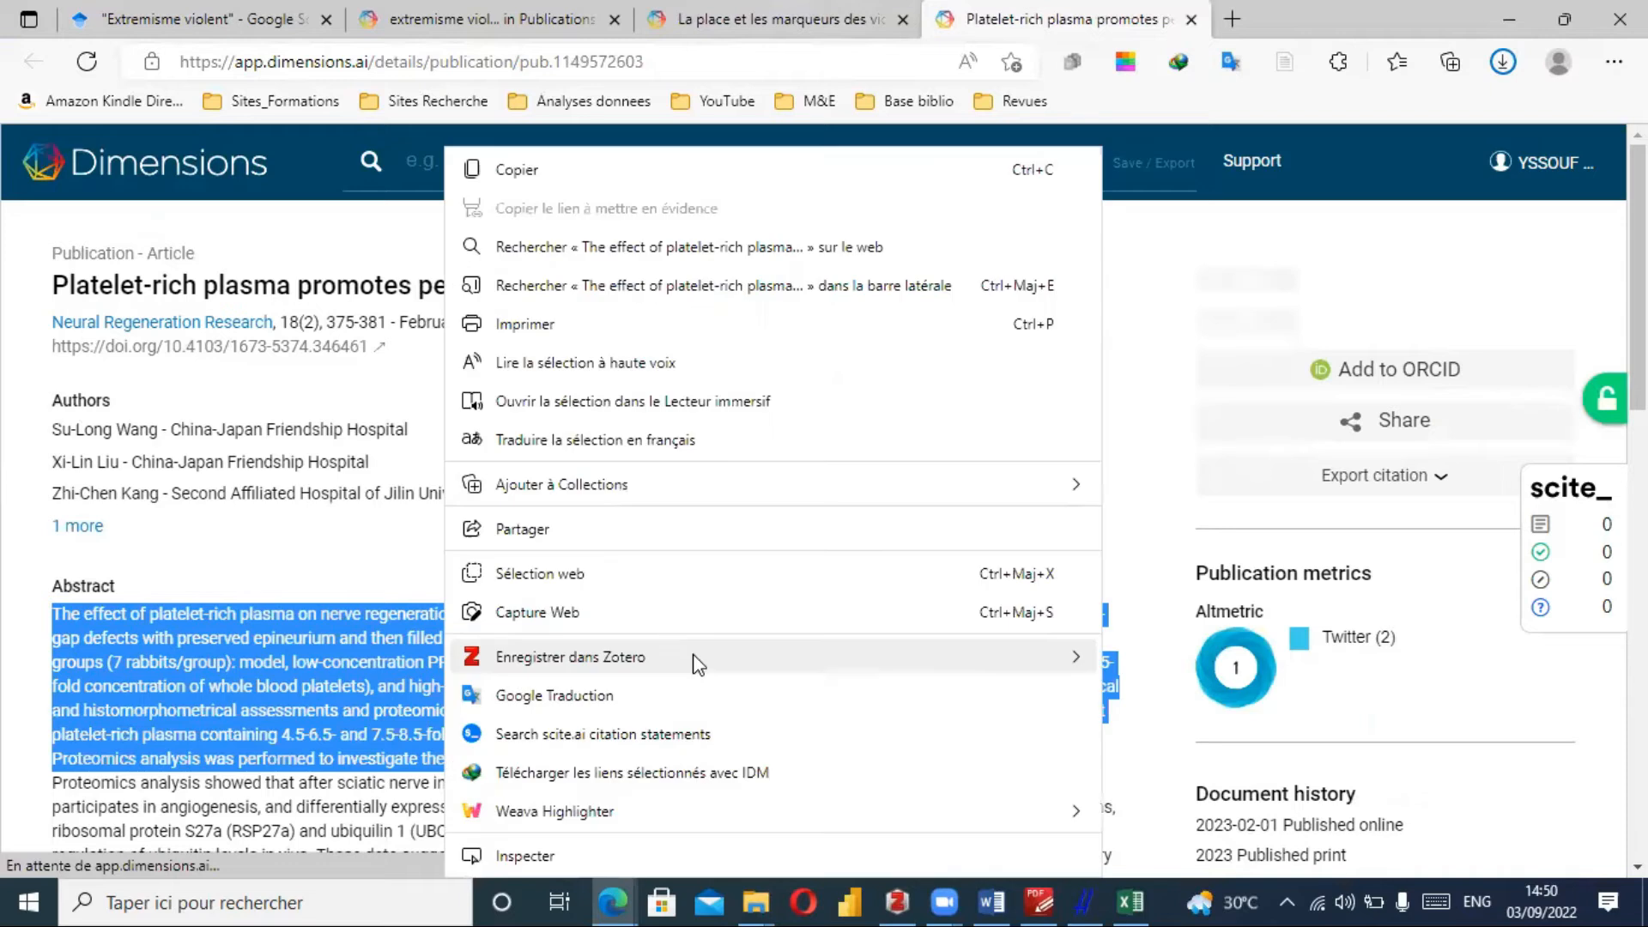
mouse_move(1038, 677)
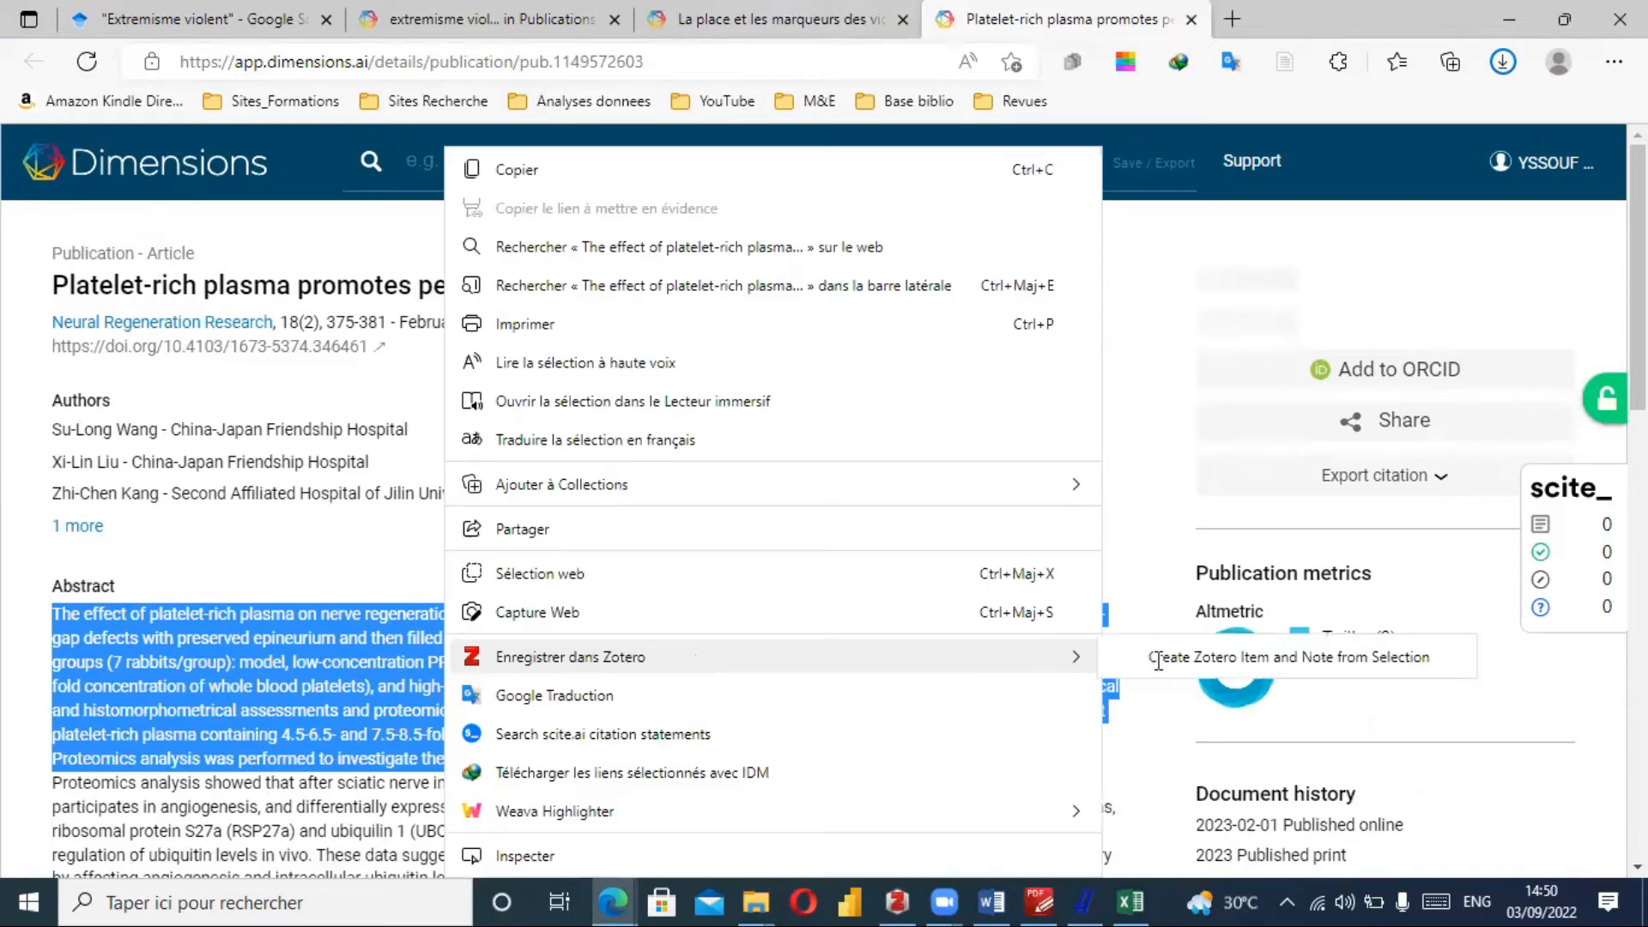
left_click(1159, 666)
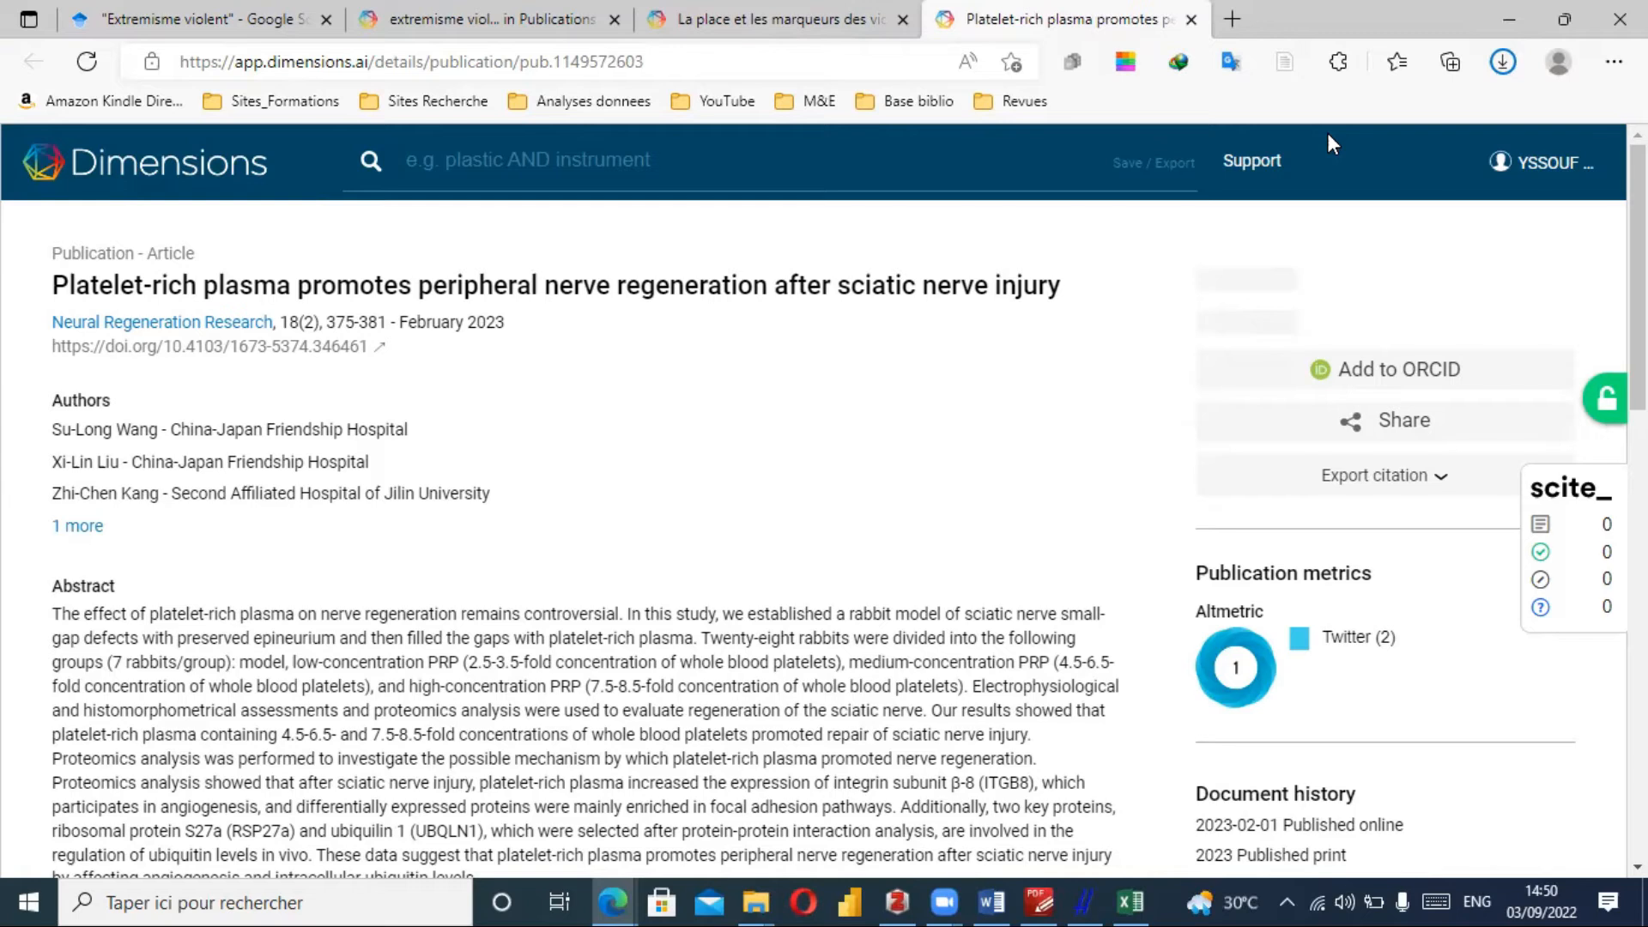
Switch to the open Word document, delete the stray text "jkkkk" and maximize the window.
key("alt+Tab")
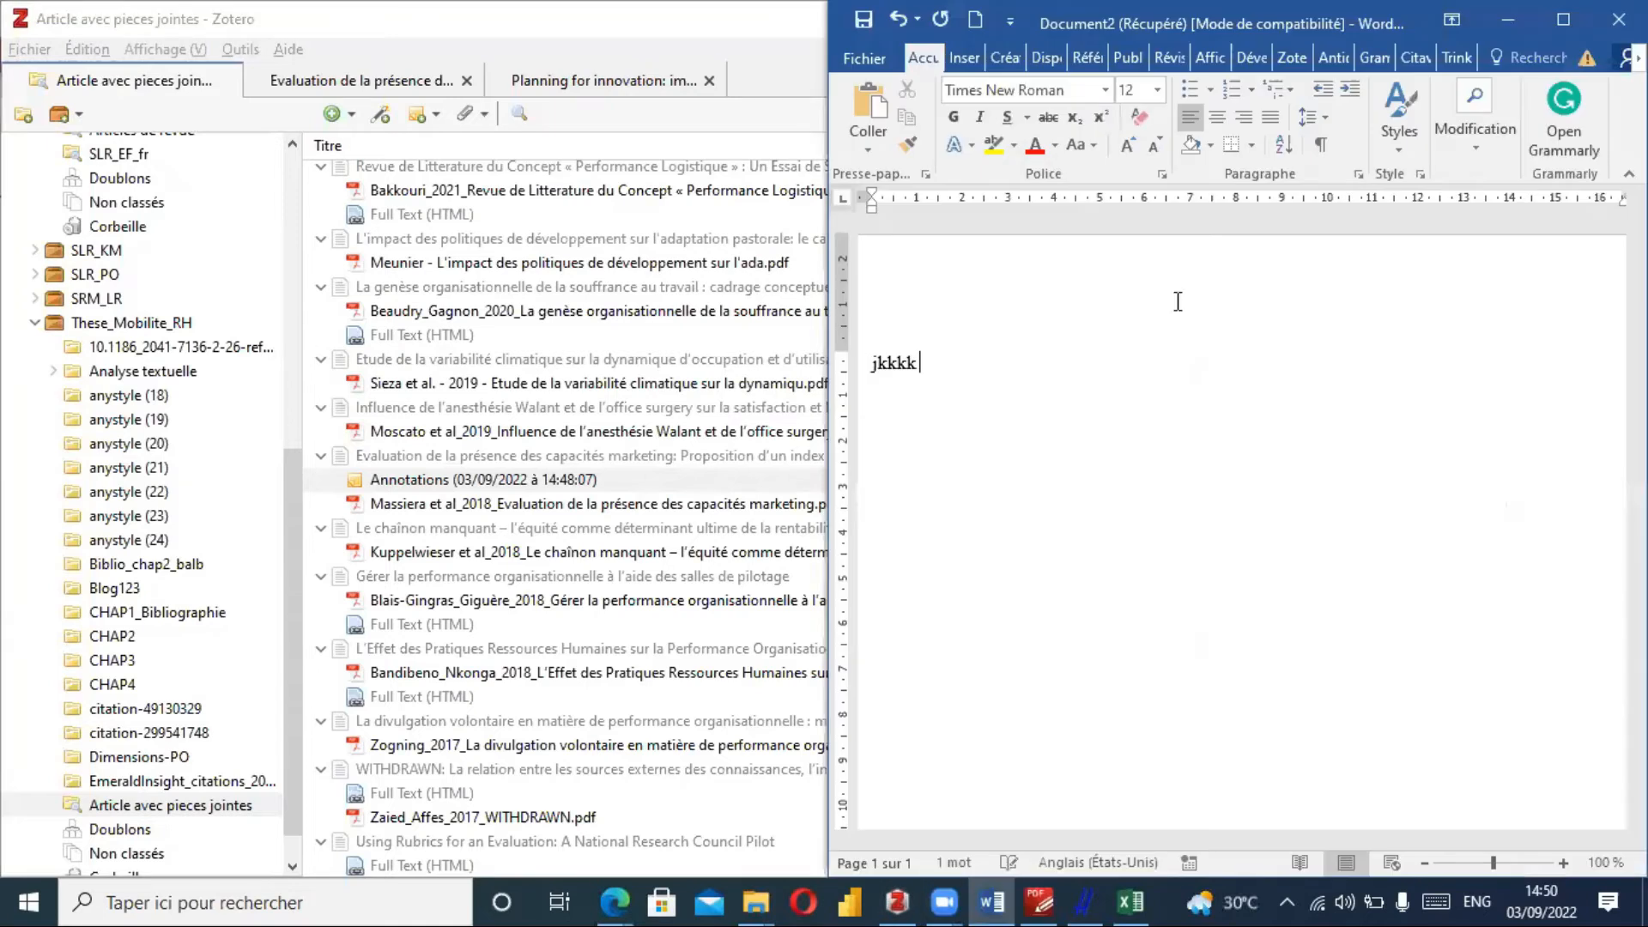
key("BackSpace")
key("BackSpace")
key("BackSpace")
key("BackSpace")
key("BackSpace")
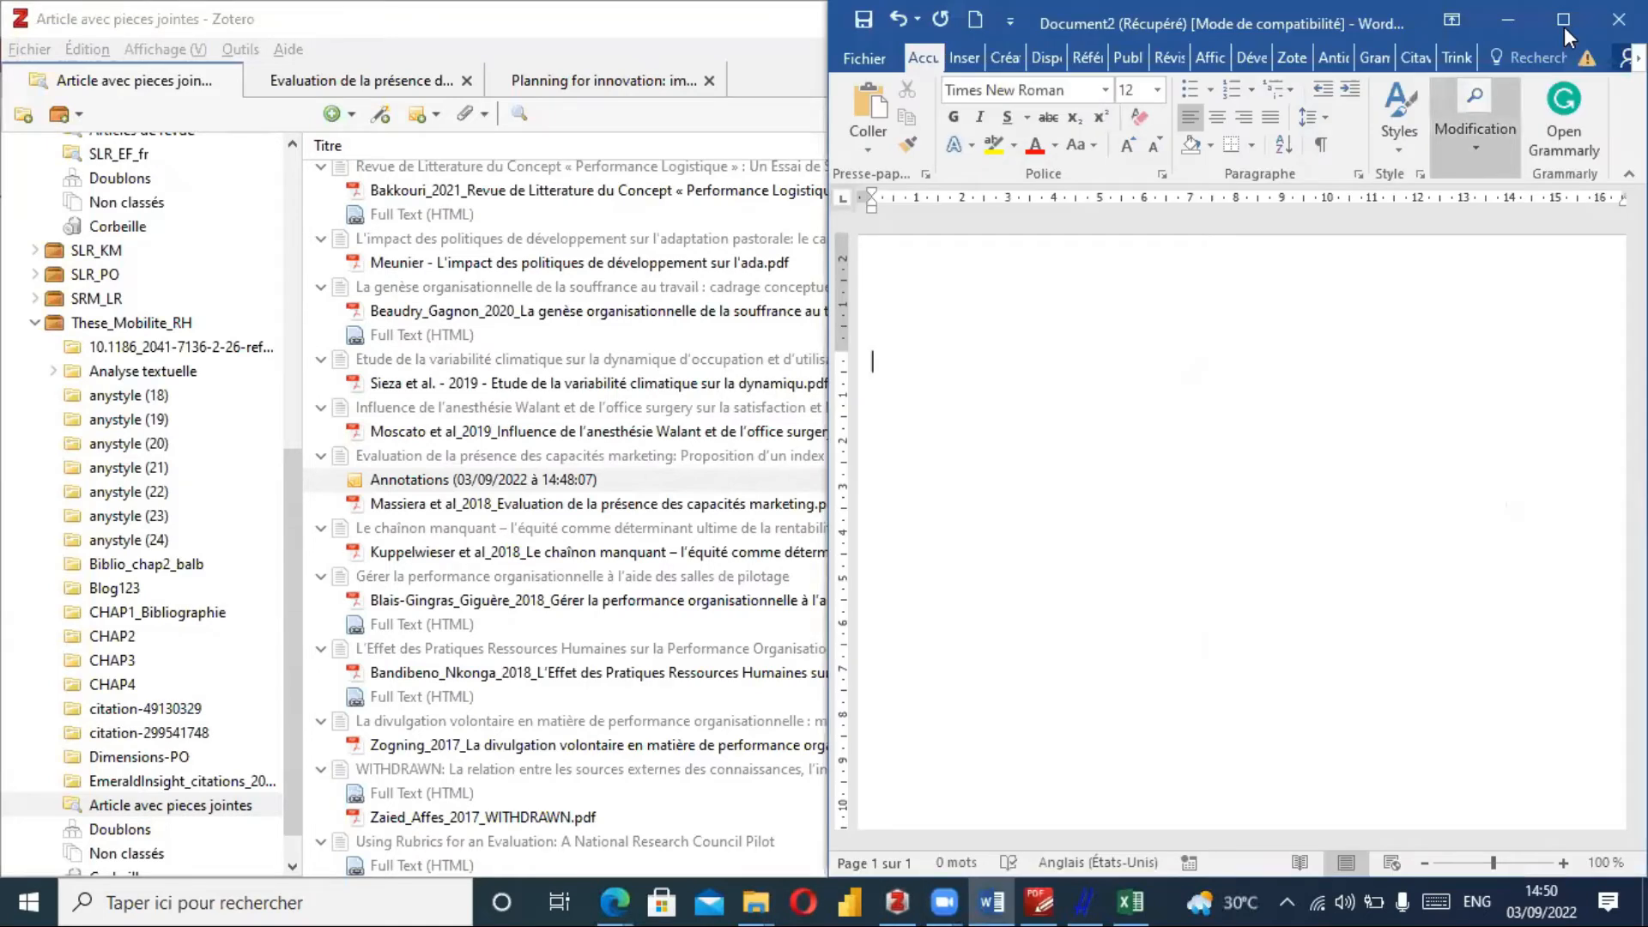
left_click(1564, 19)
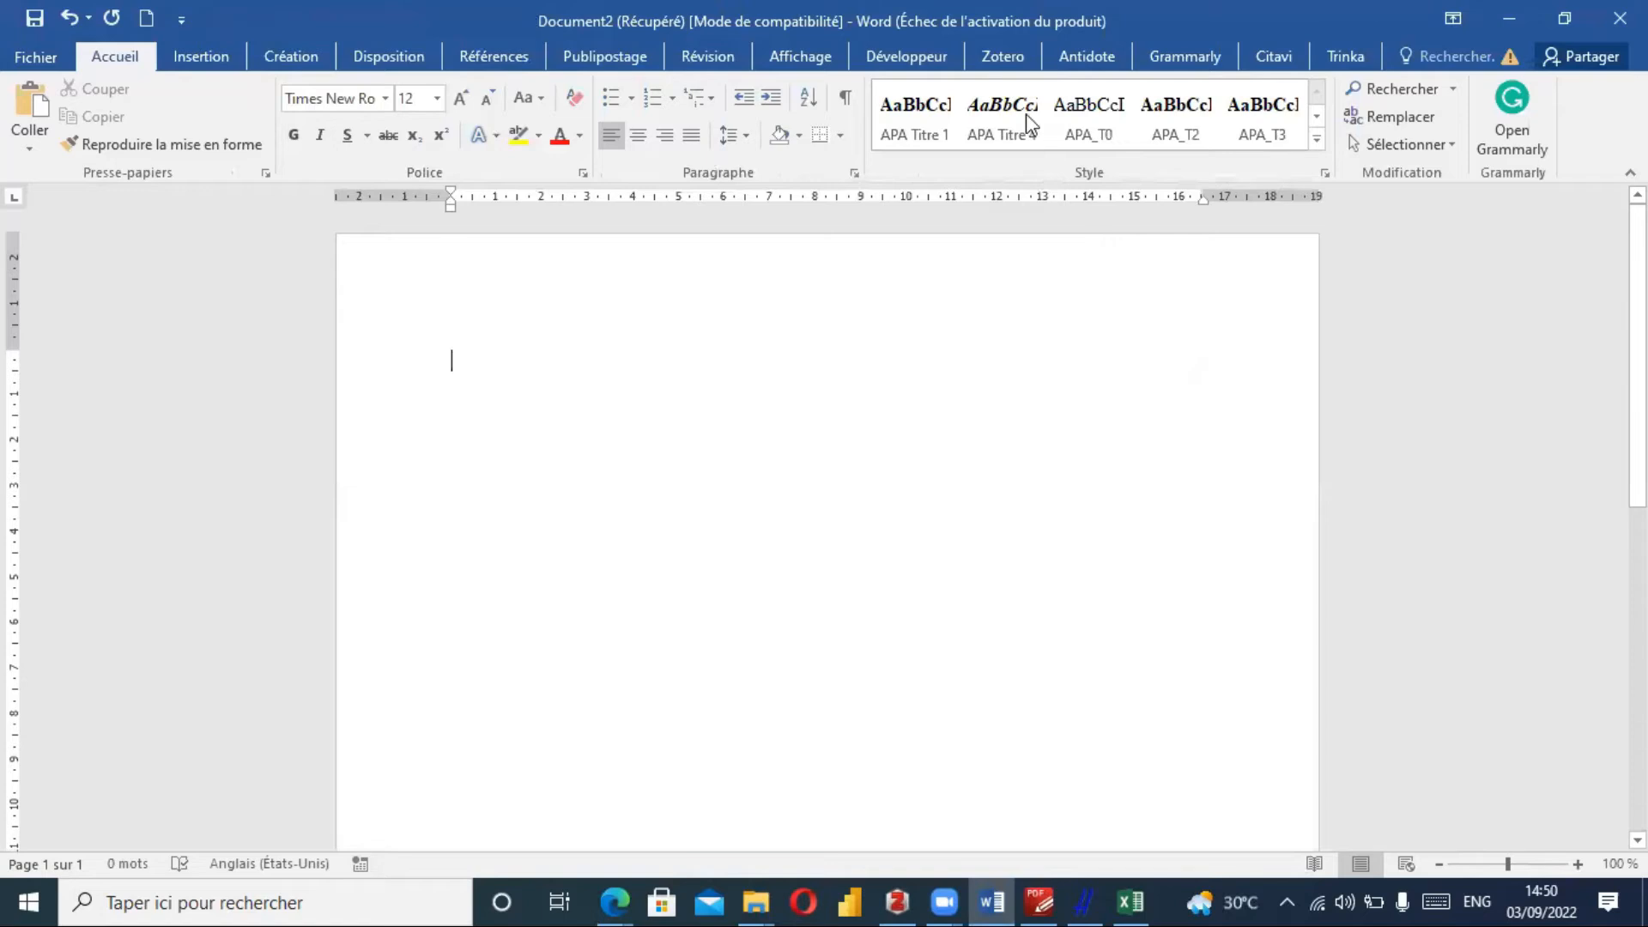
Insert the Zotero note "Annotations (03/09/2022 à 14:48:07)" into the document, choosing American Psychological Association (APA) 7th edition as citation style.
left_click(1002, 57)
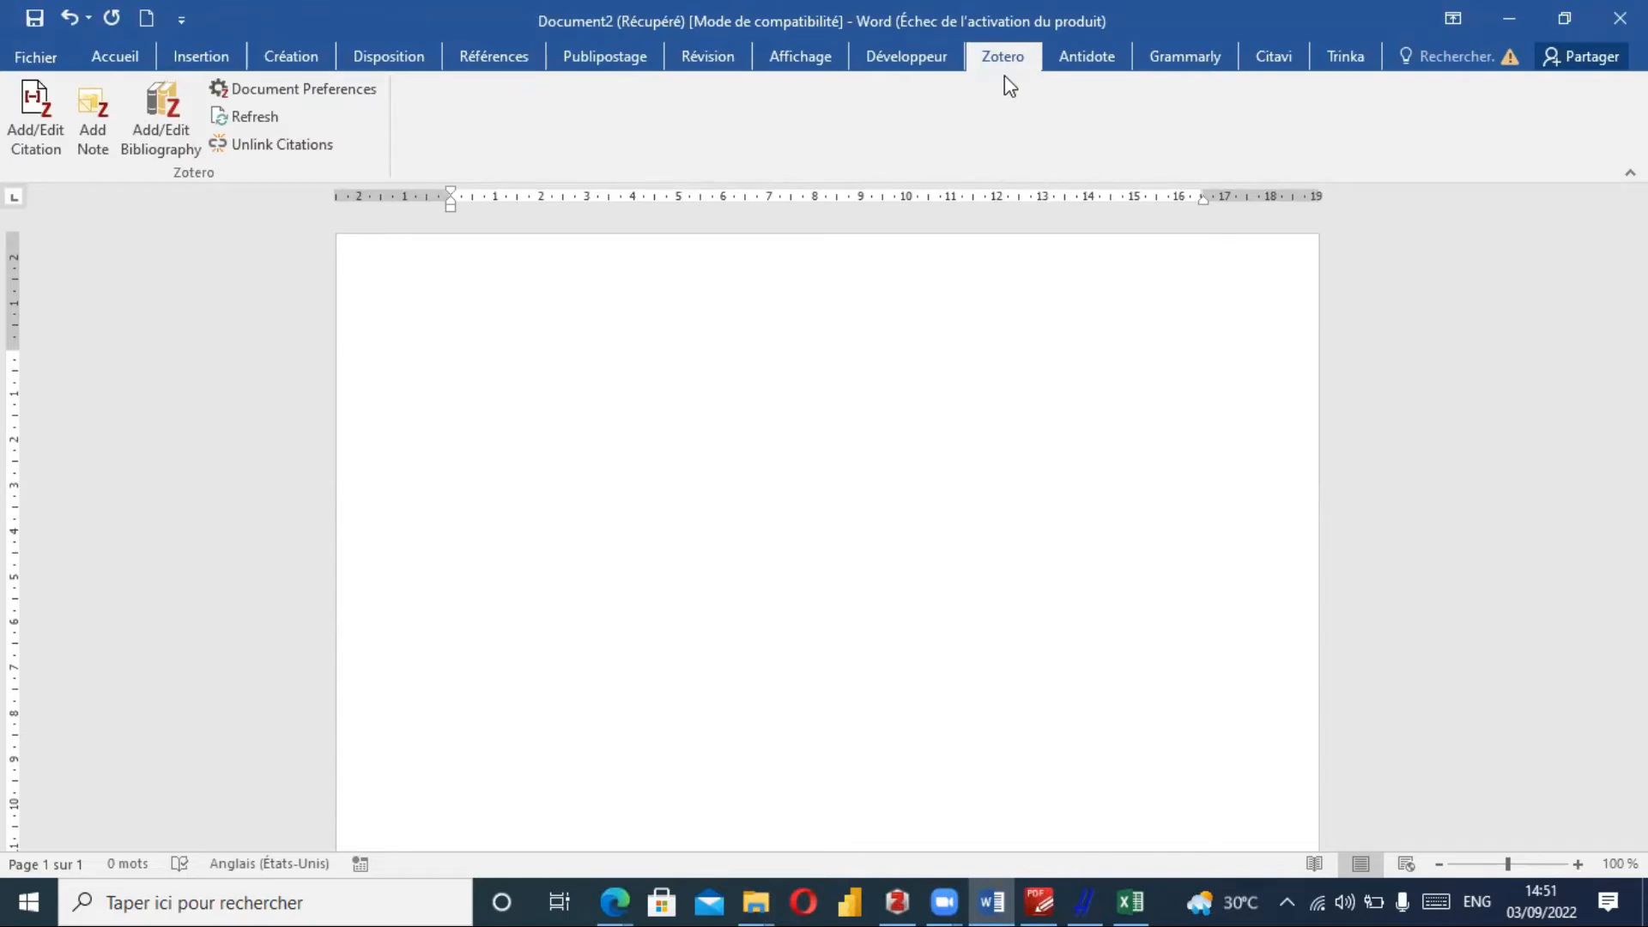
left_click(99, 113)
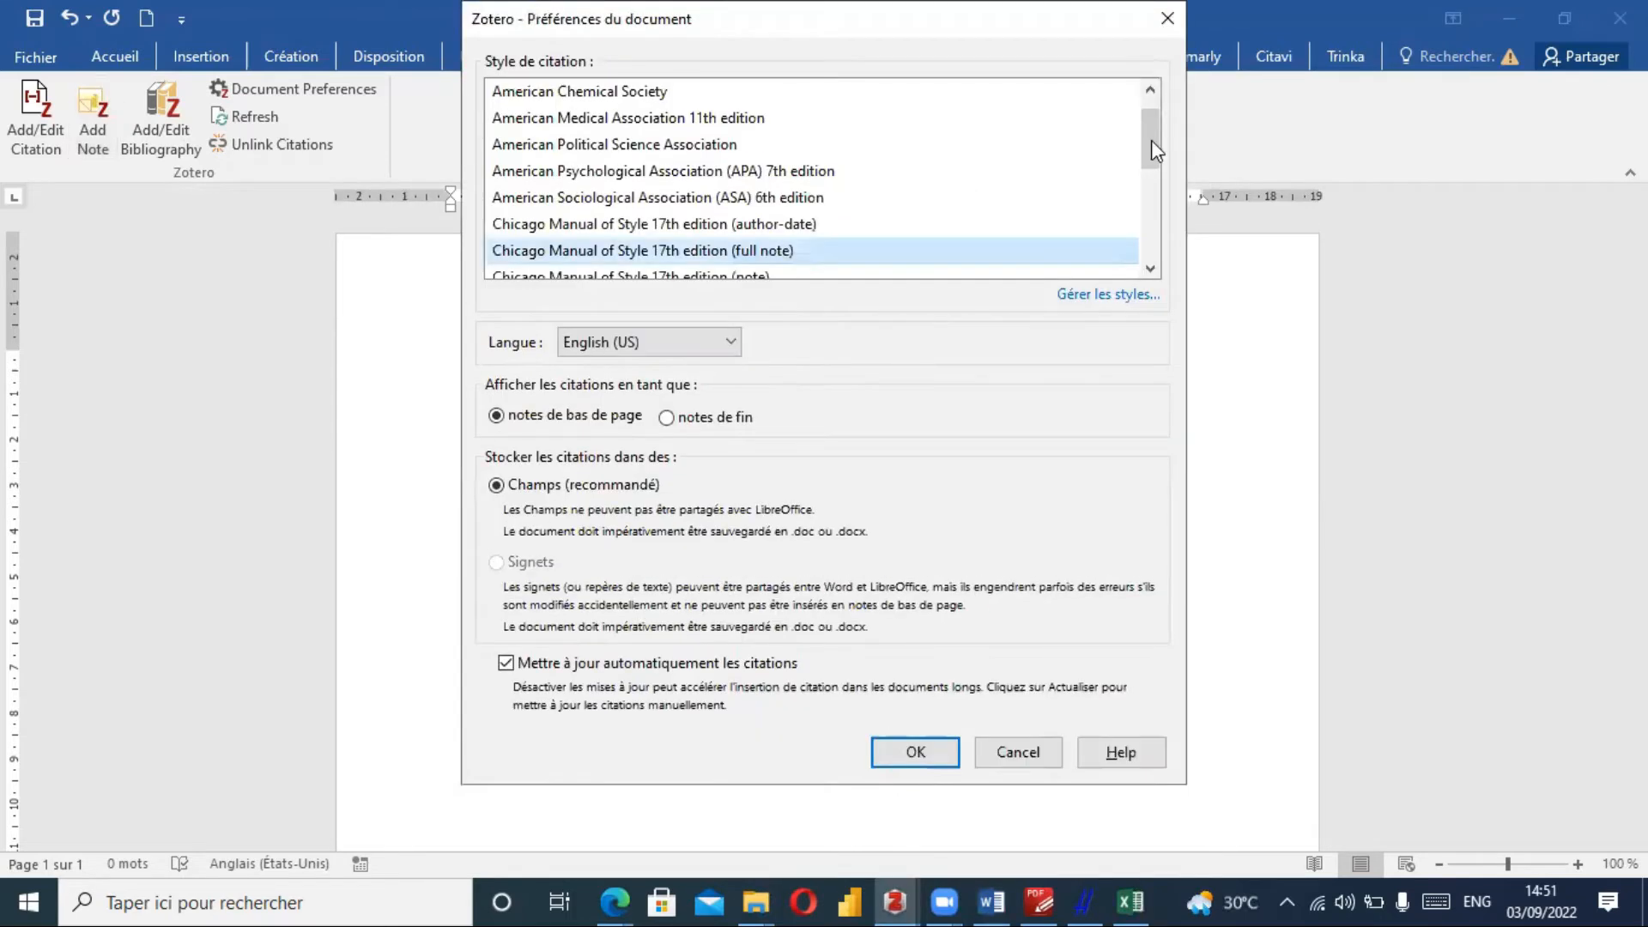
left_click_drag(1151, 140, 1151, 168)
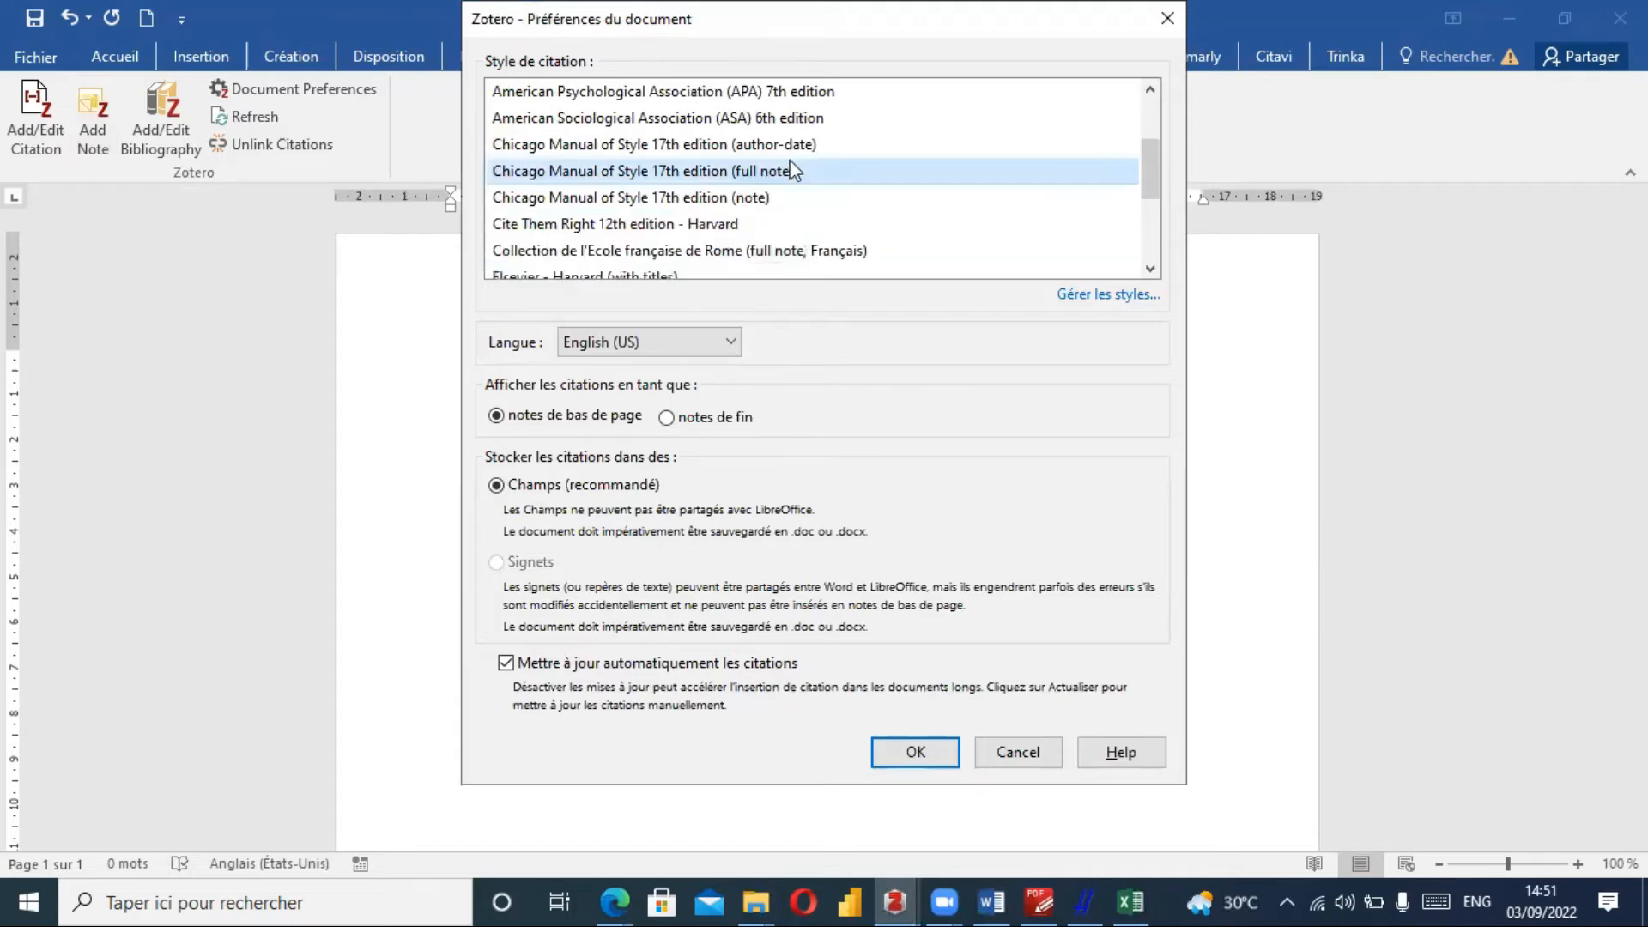
left_click(650, 95)
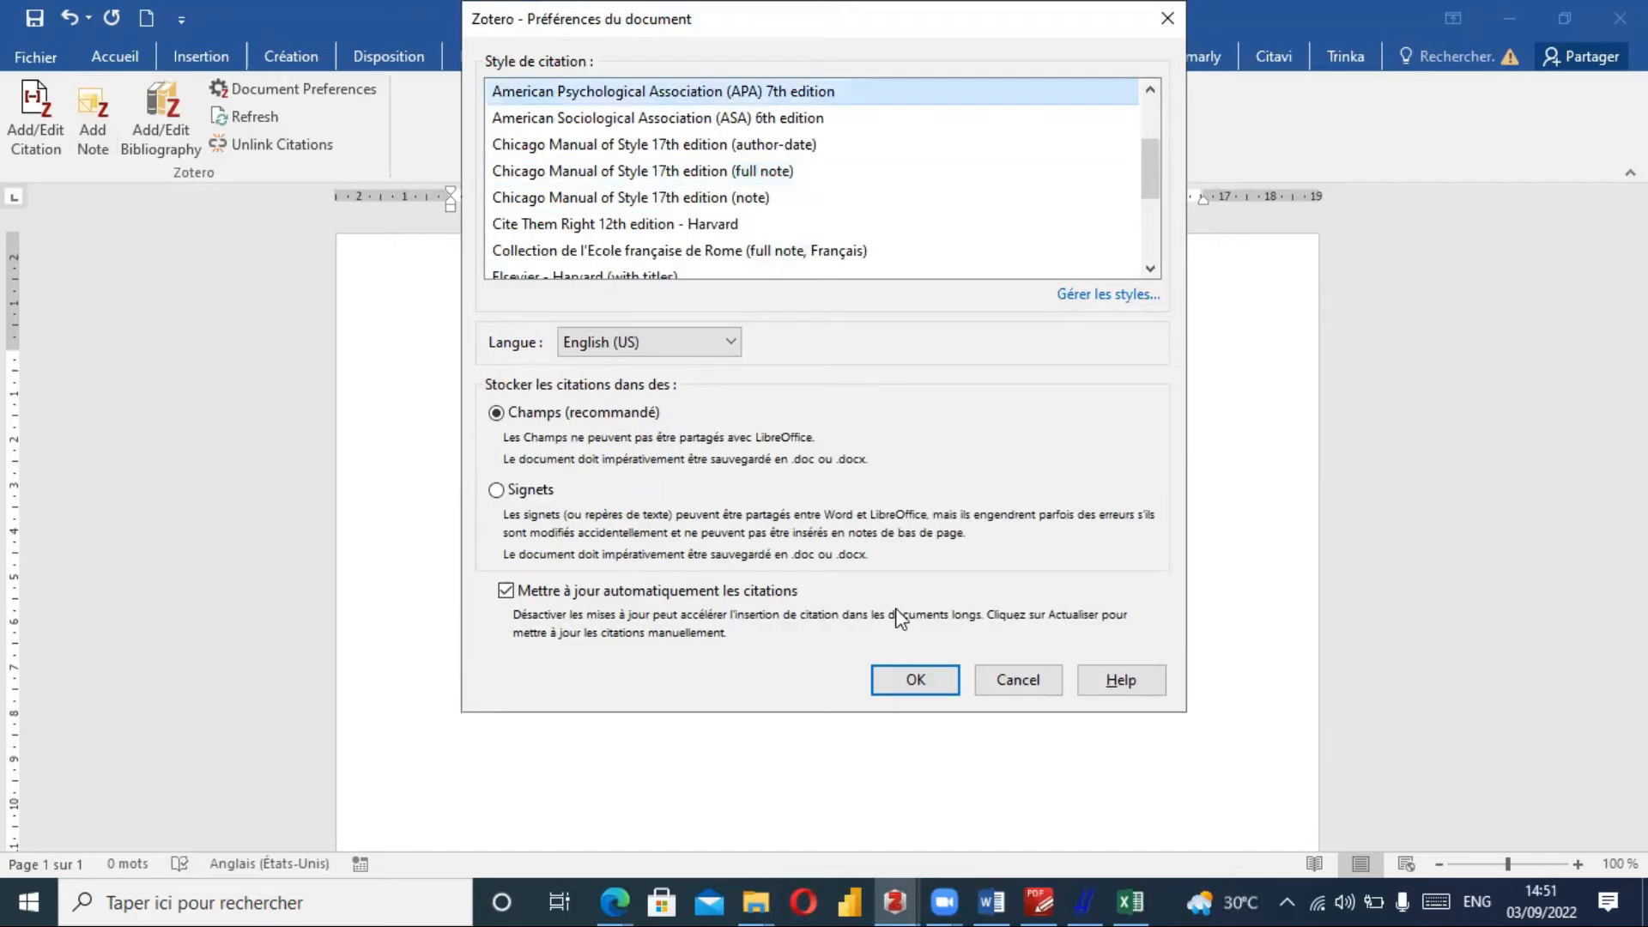
left_click(916, 681)
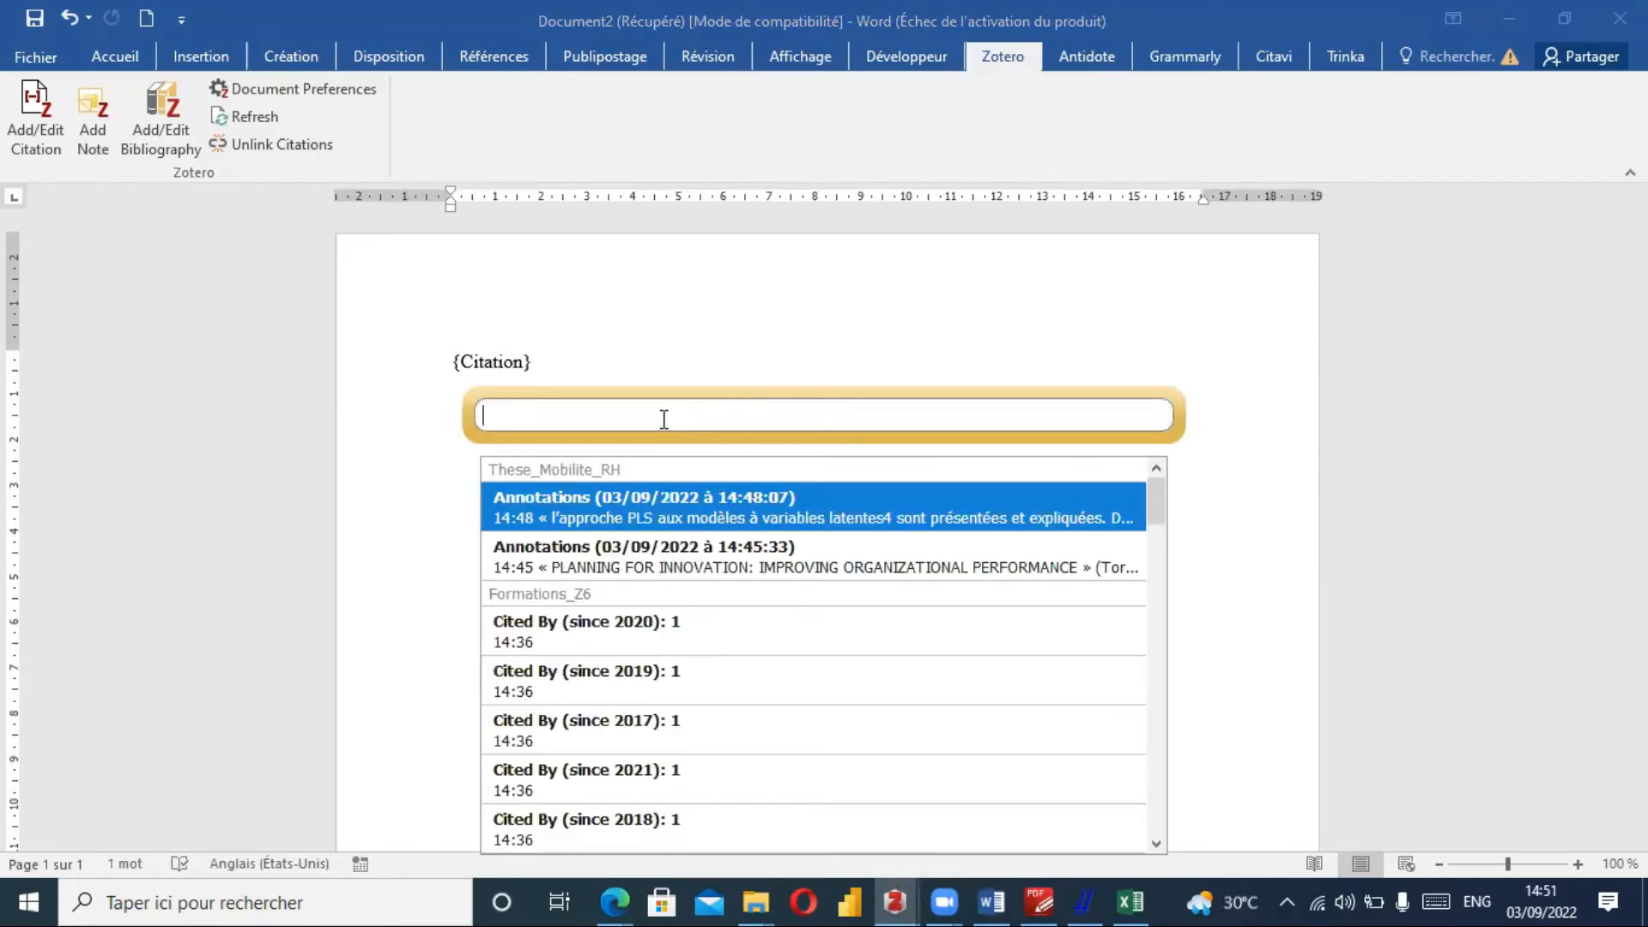
left_click(670, 515)
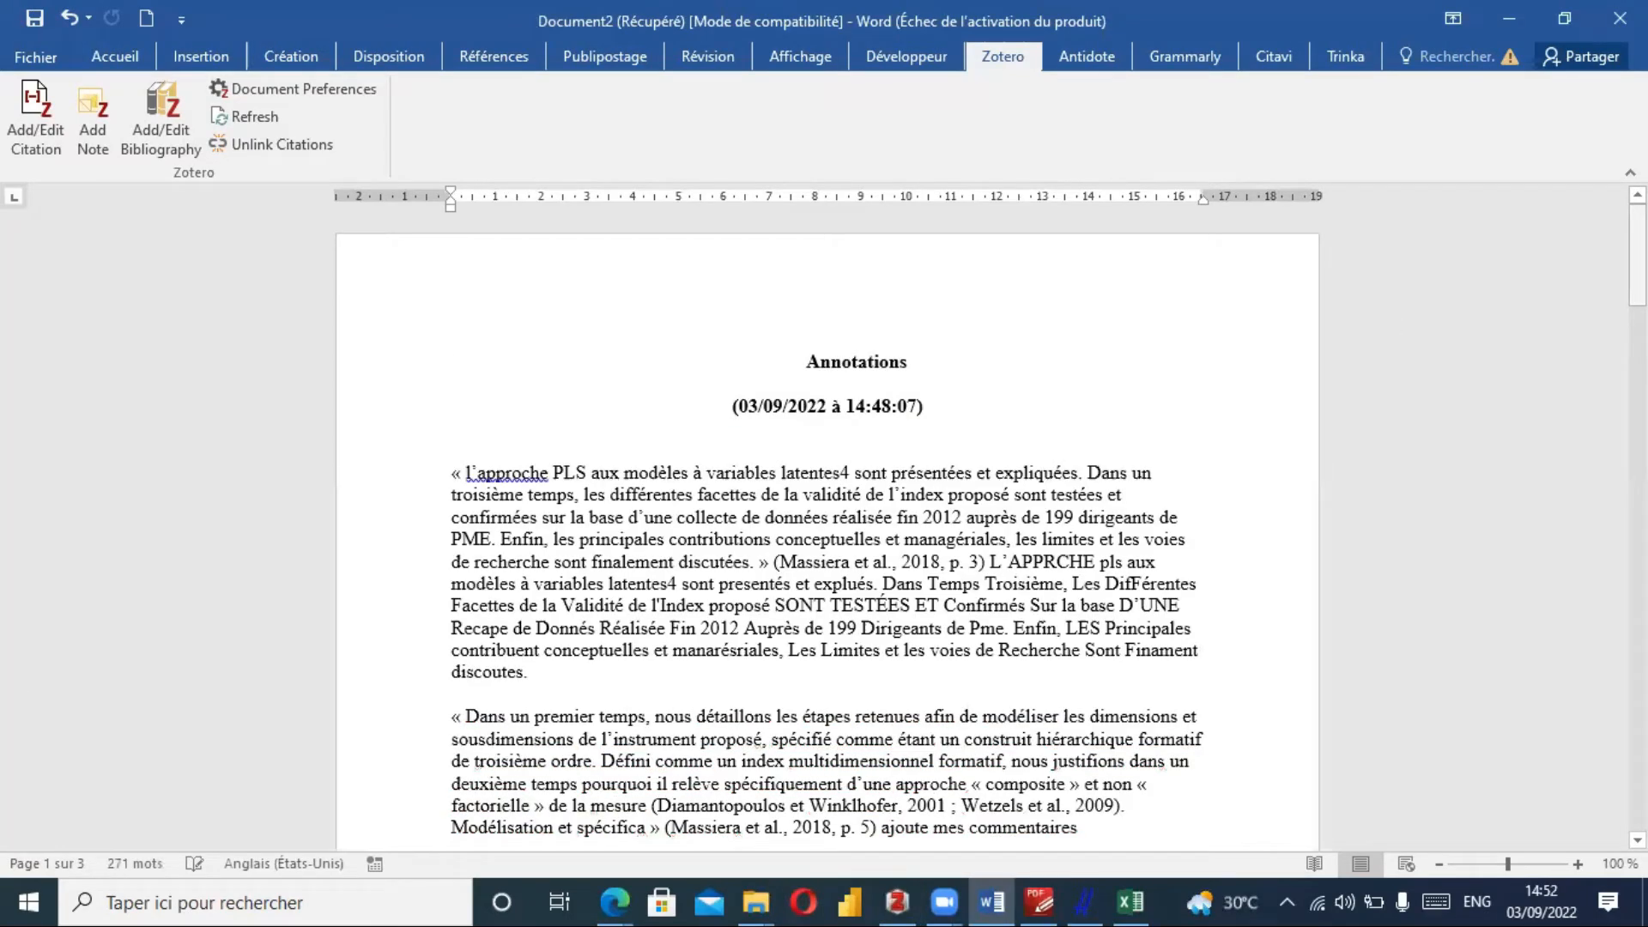
Shrink the oversized table image in the inserted note to about 13 cm wide so it fits within the page margins.
scroll(827, 532, "down", 3)
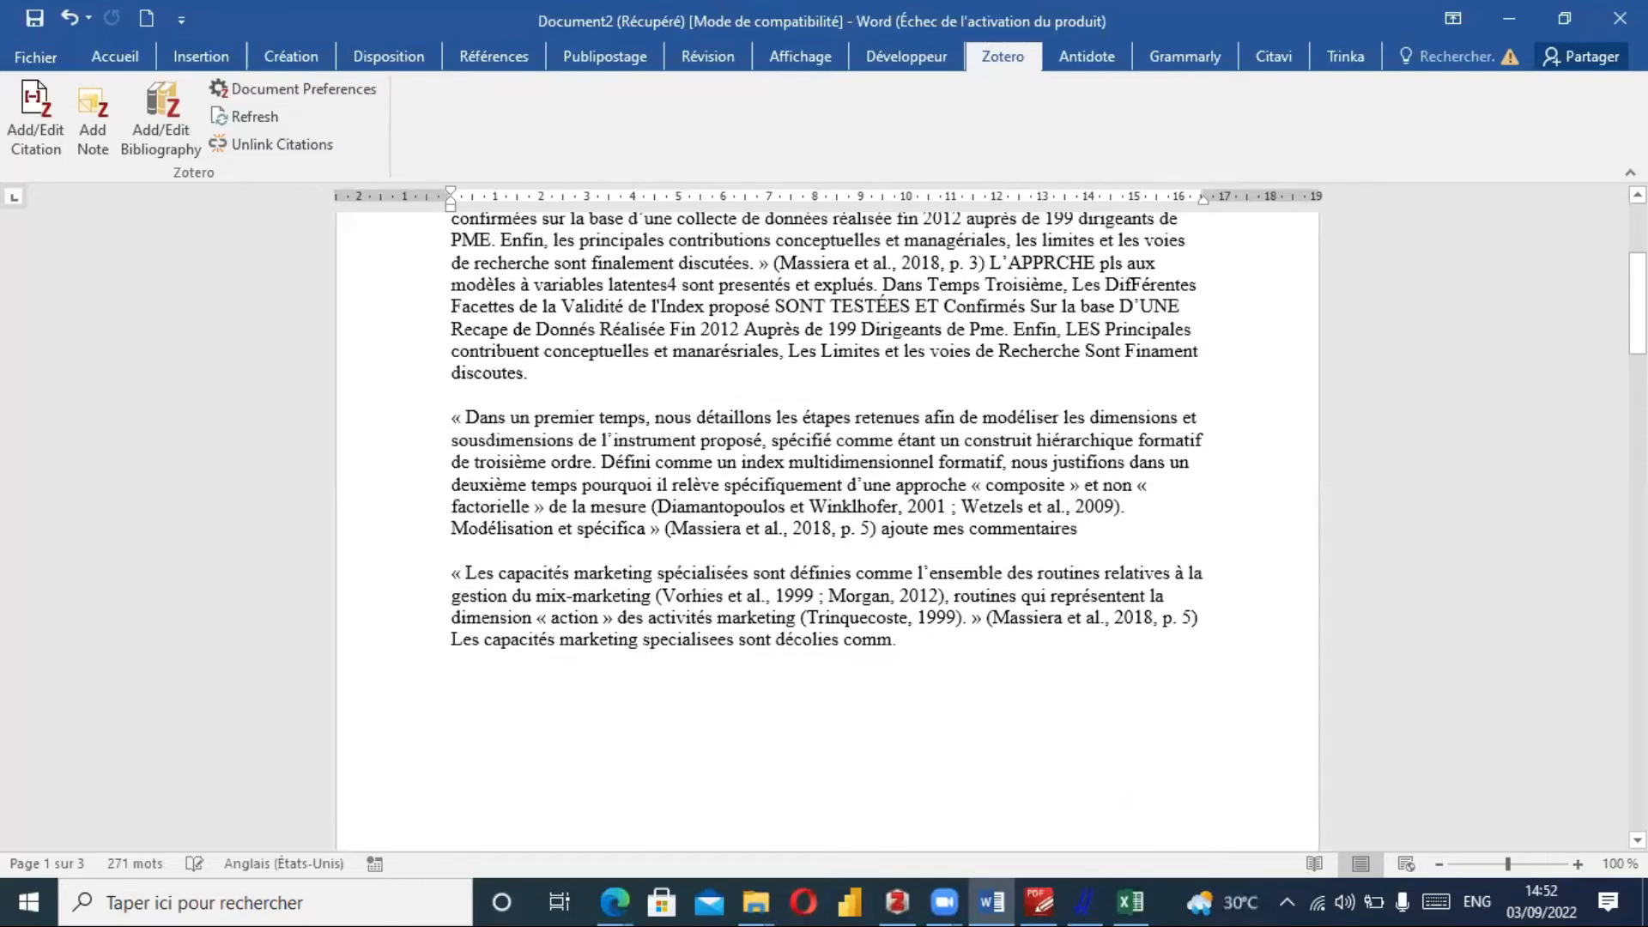
left_click_drag(1637, 302, 1637, 600)
scroll(1019, 549, "up", 3)
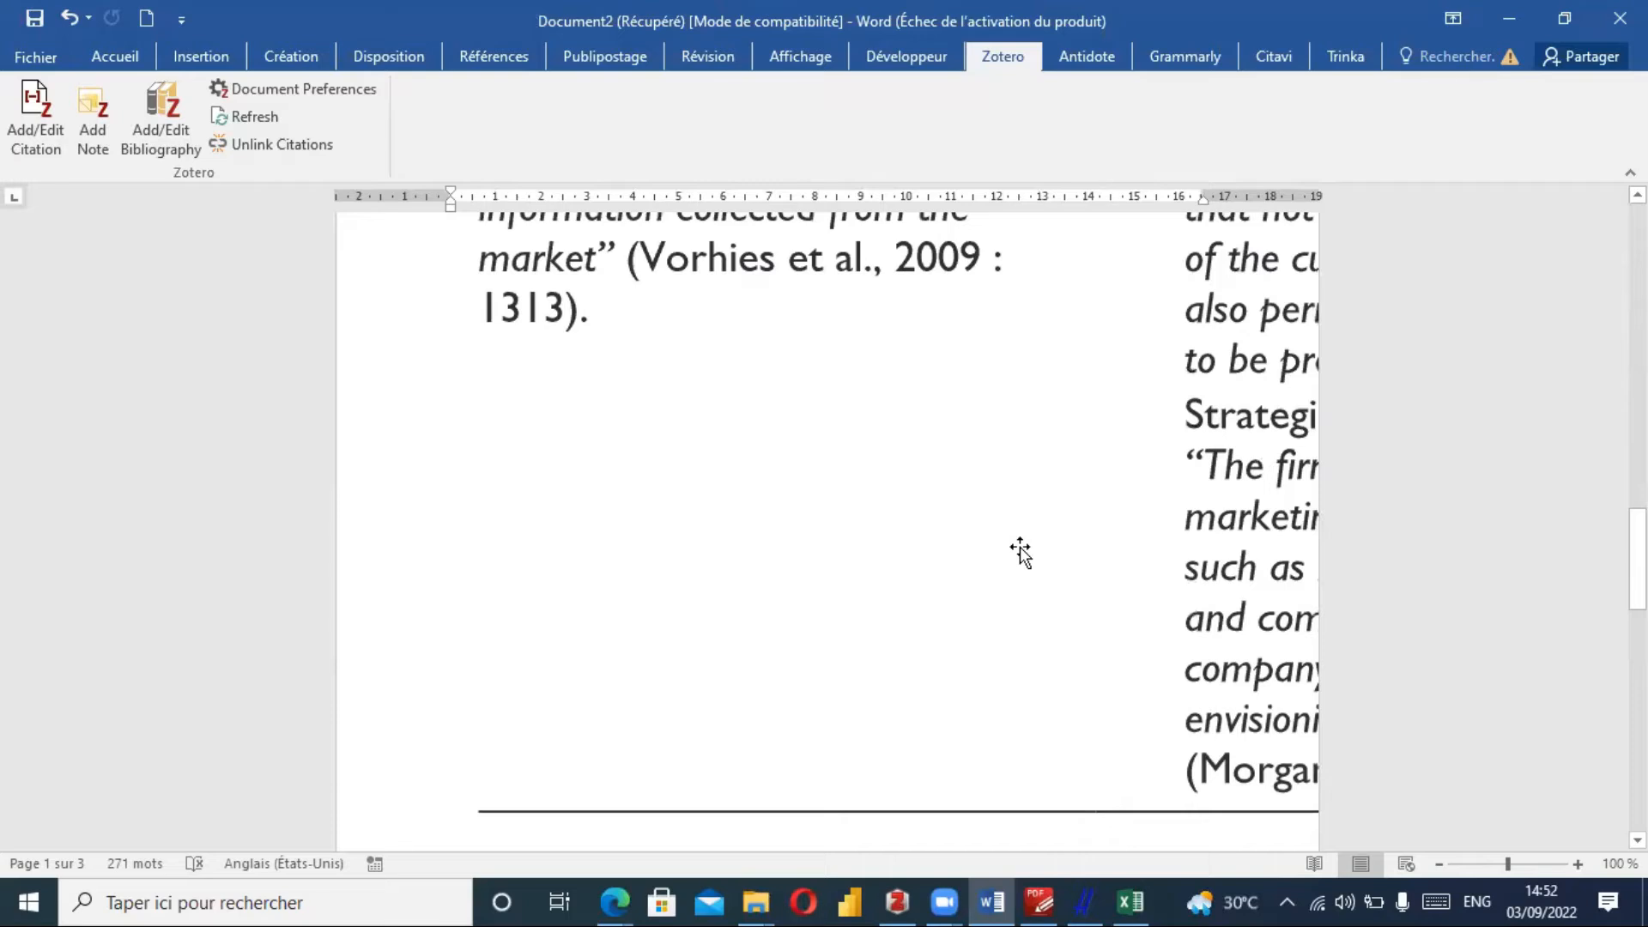
left_click(450, 842)
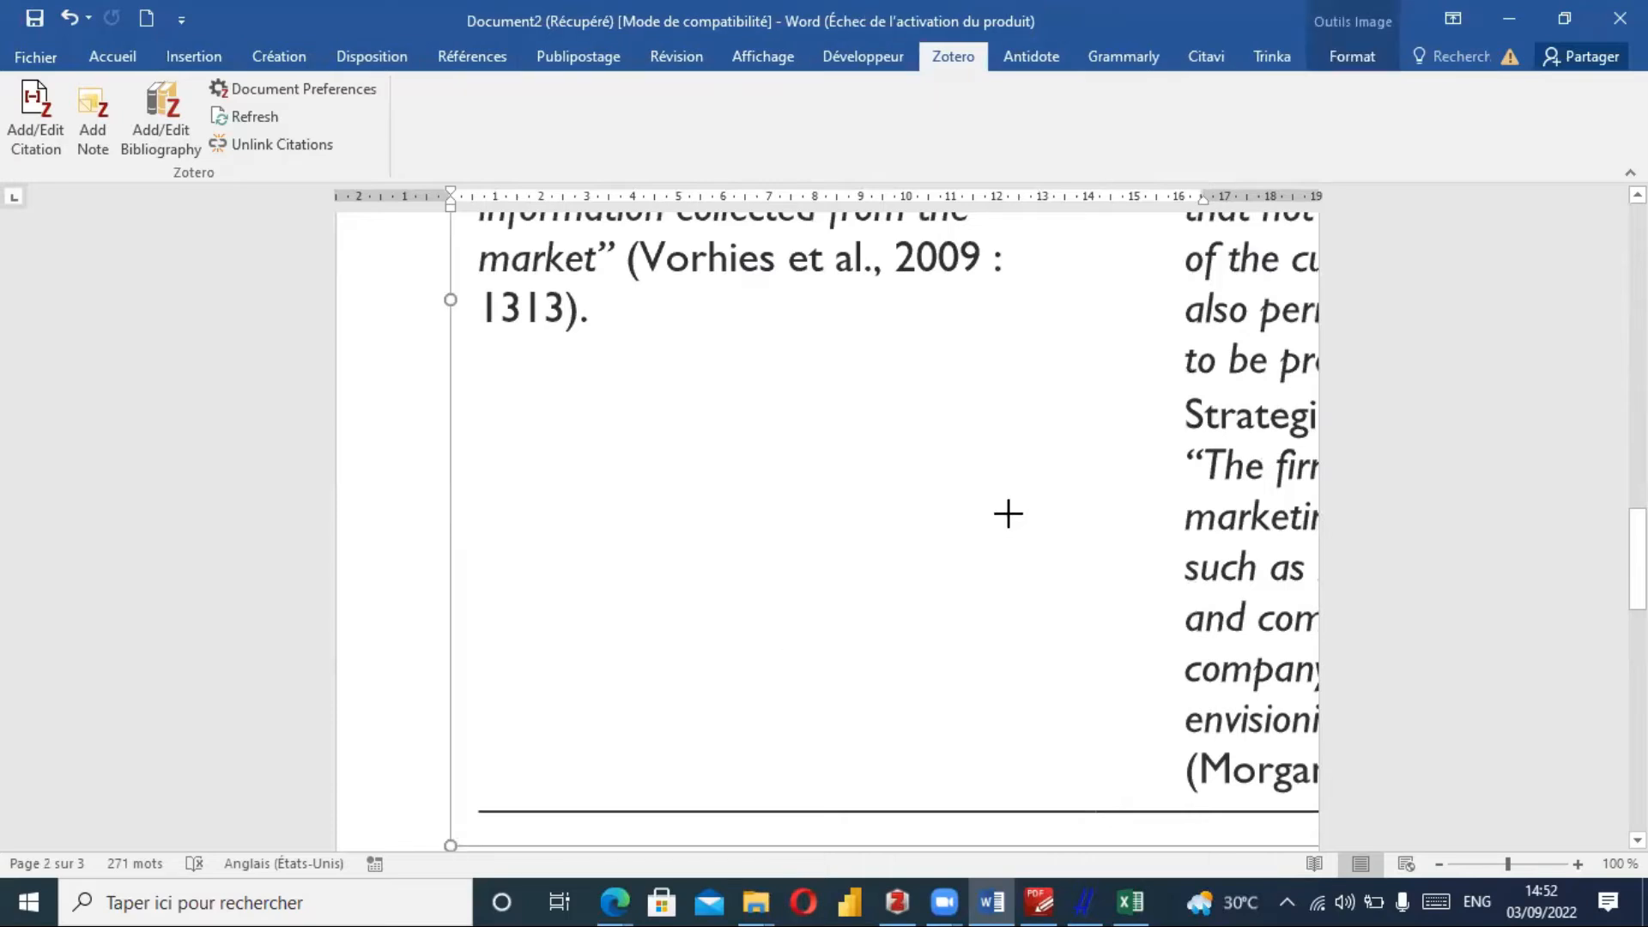
left_click_drag(1008, 513, 460, 683)
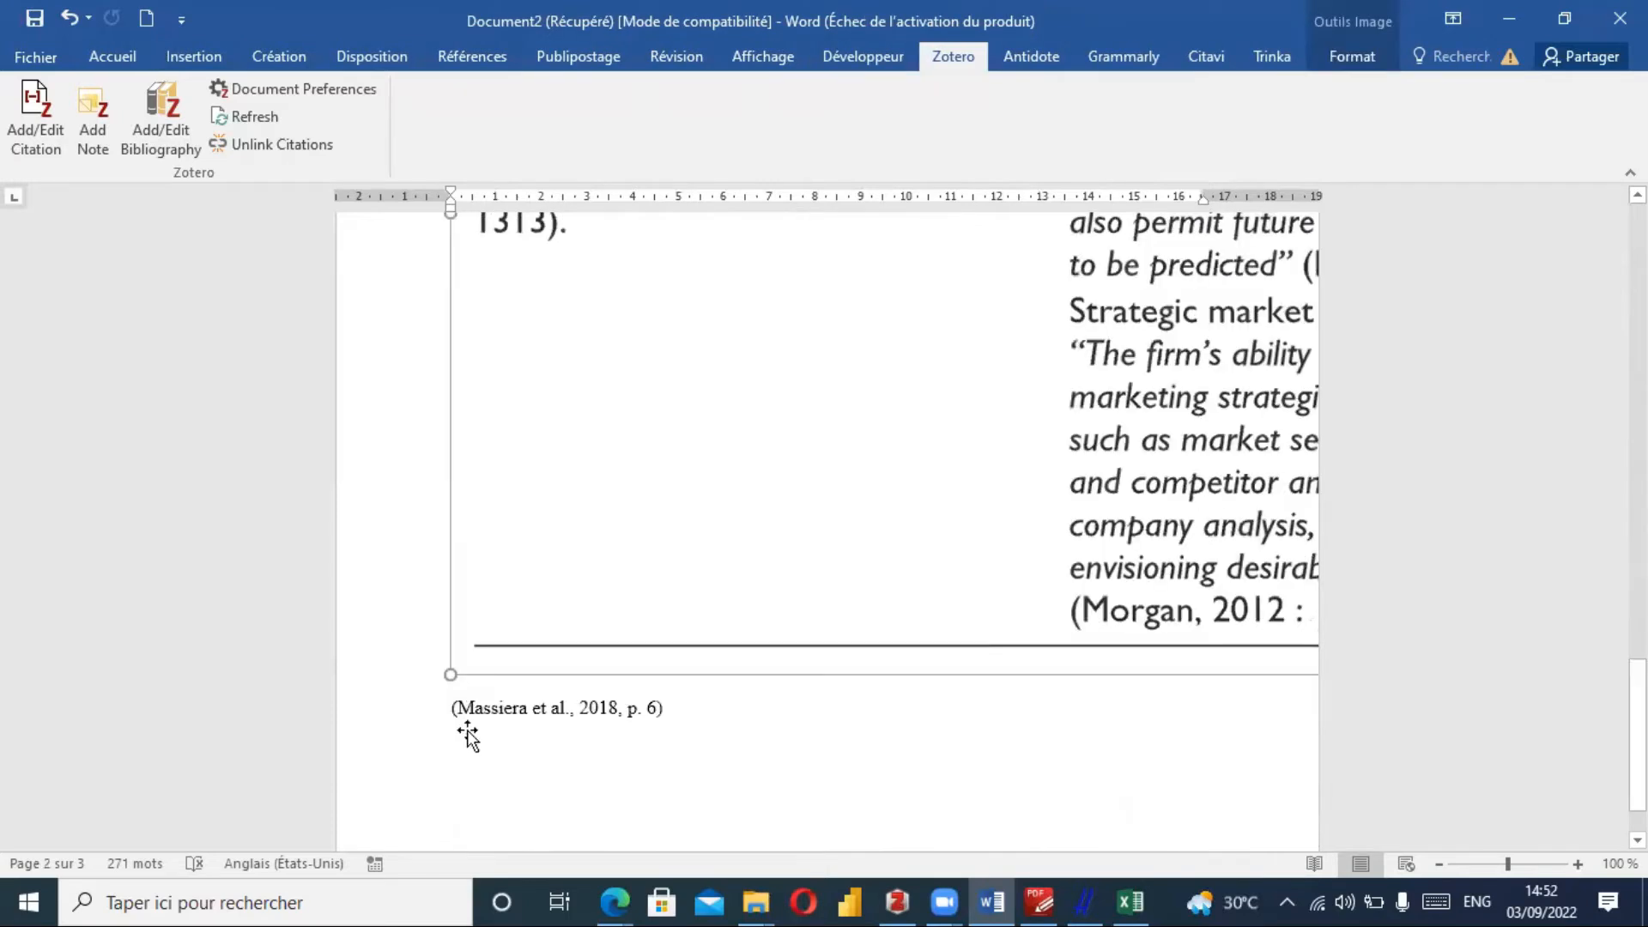
left_click_drag(451, 217, 903, 512)
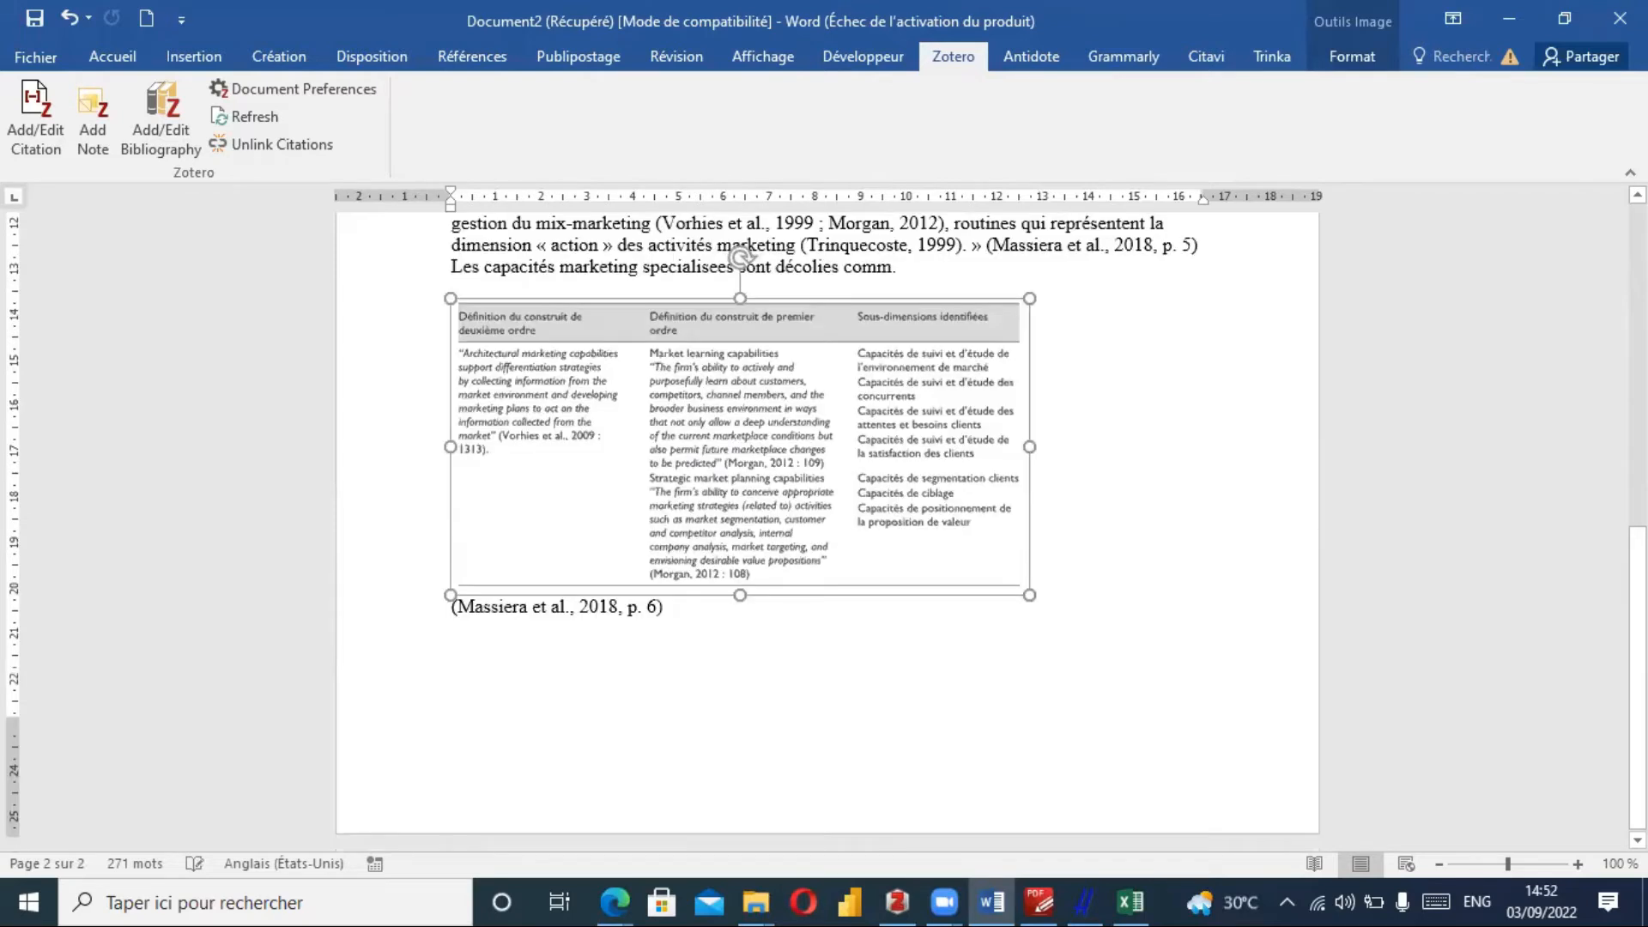
Read through the inserted annotations from title to table image, checking the quotes, comments and in-text citations.
scroll(824, 515, "up", 7)
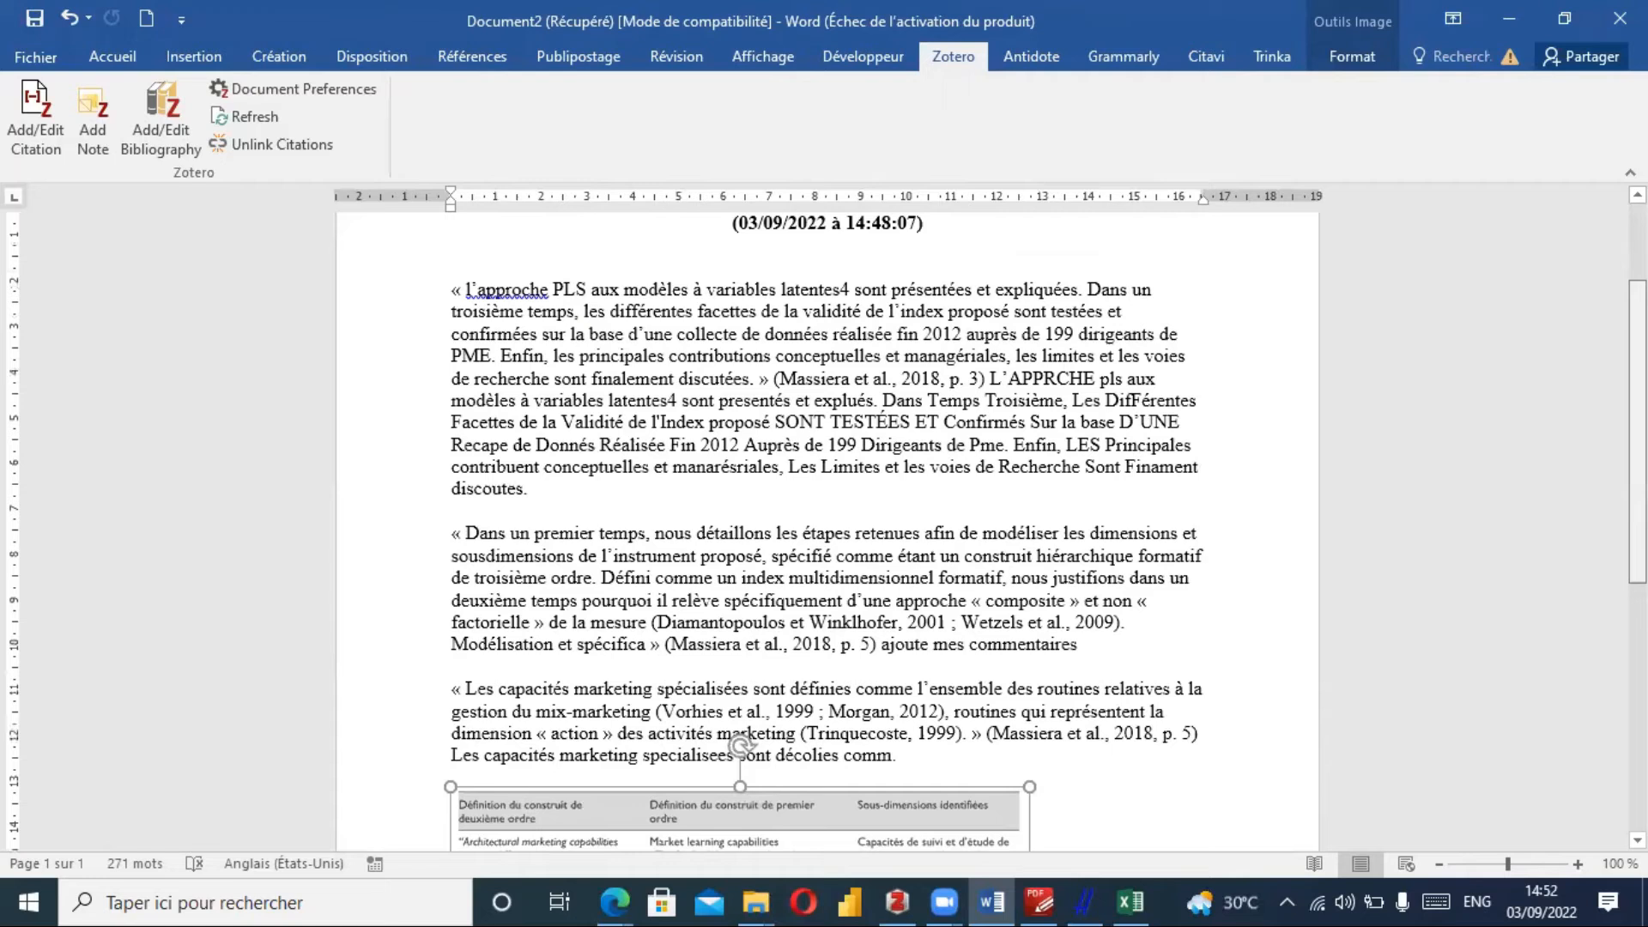
scroll(824, 514, "up", 3)
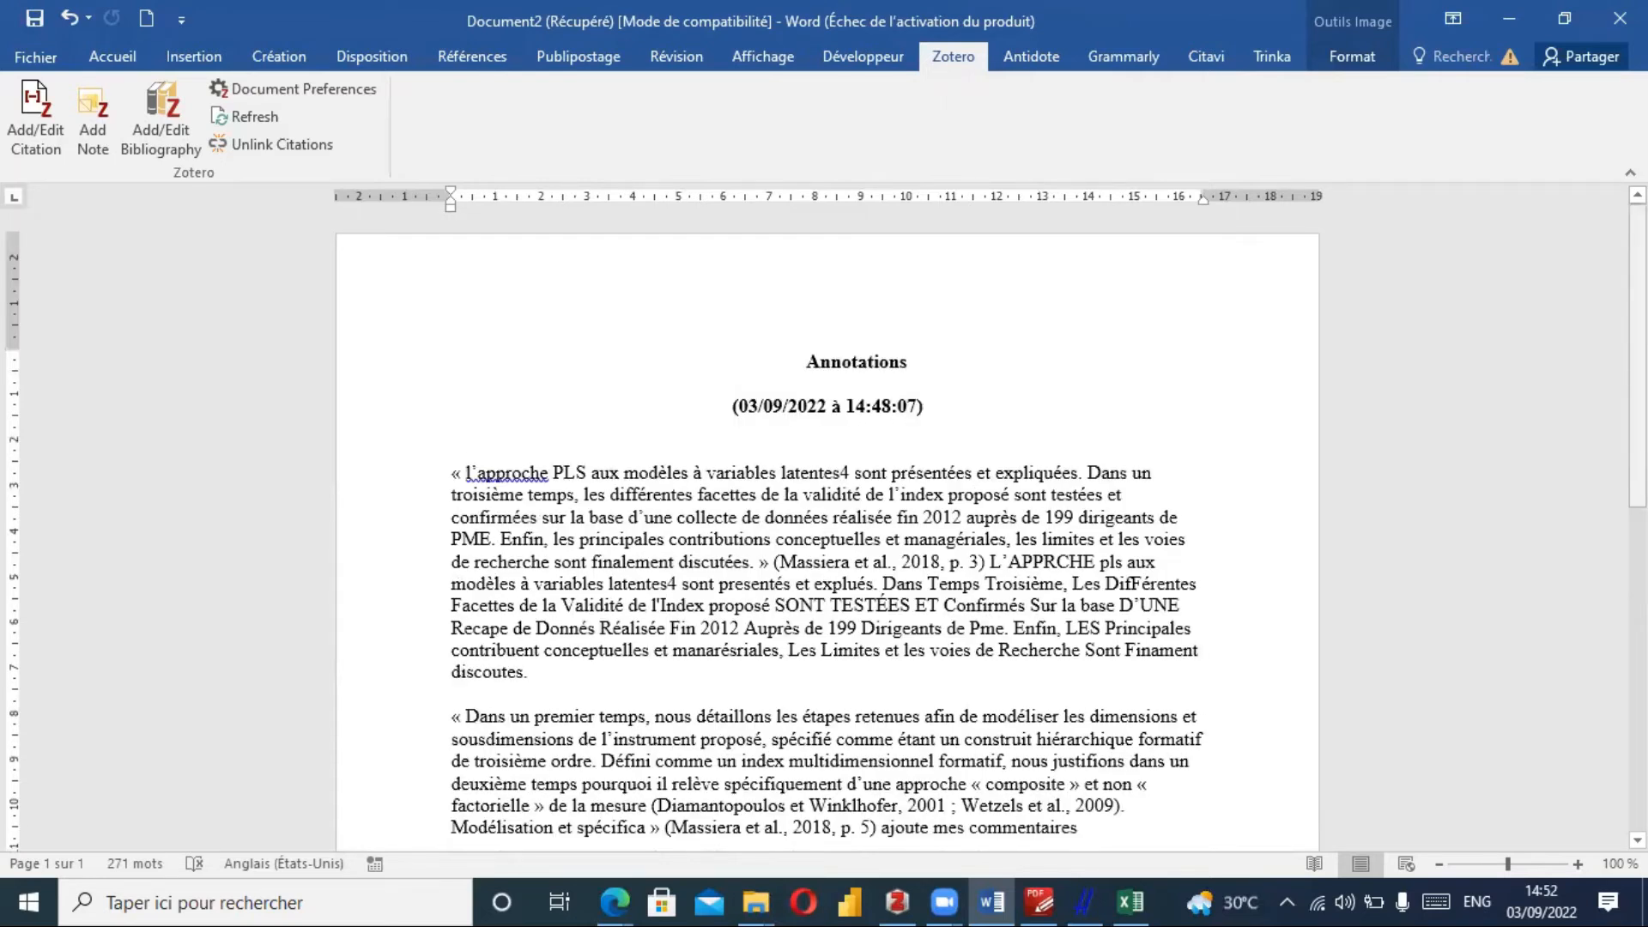
scroll(824, 515, "down", 2)
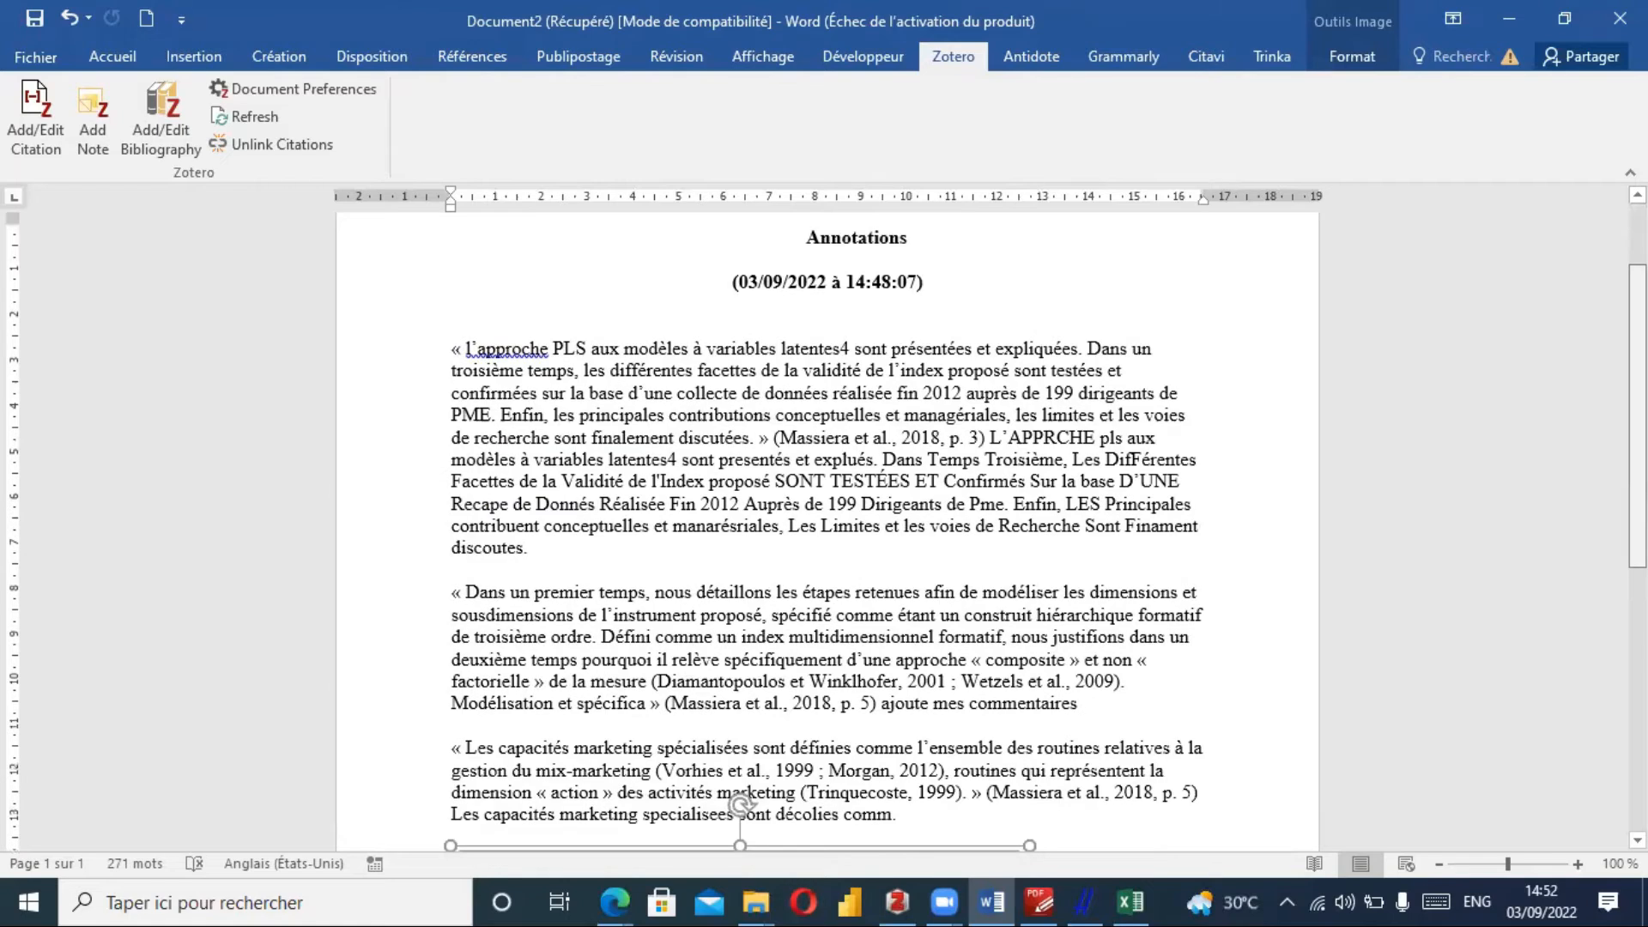
scroll(669, 612, "down", 9)
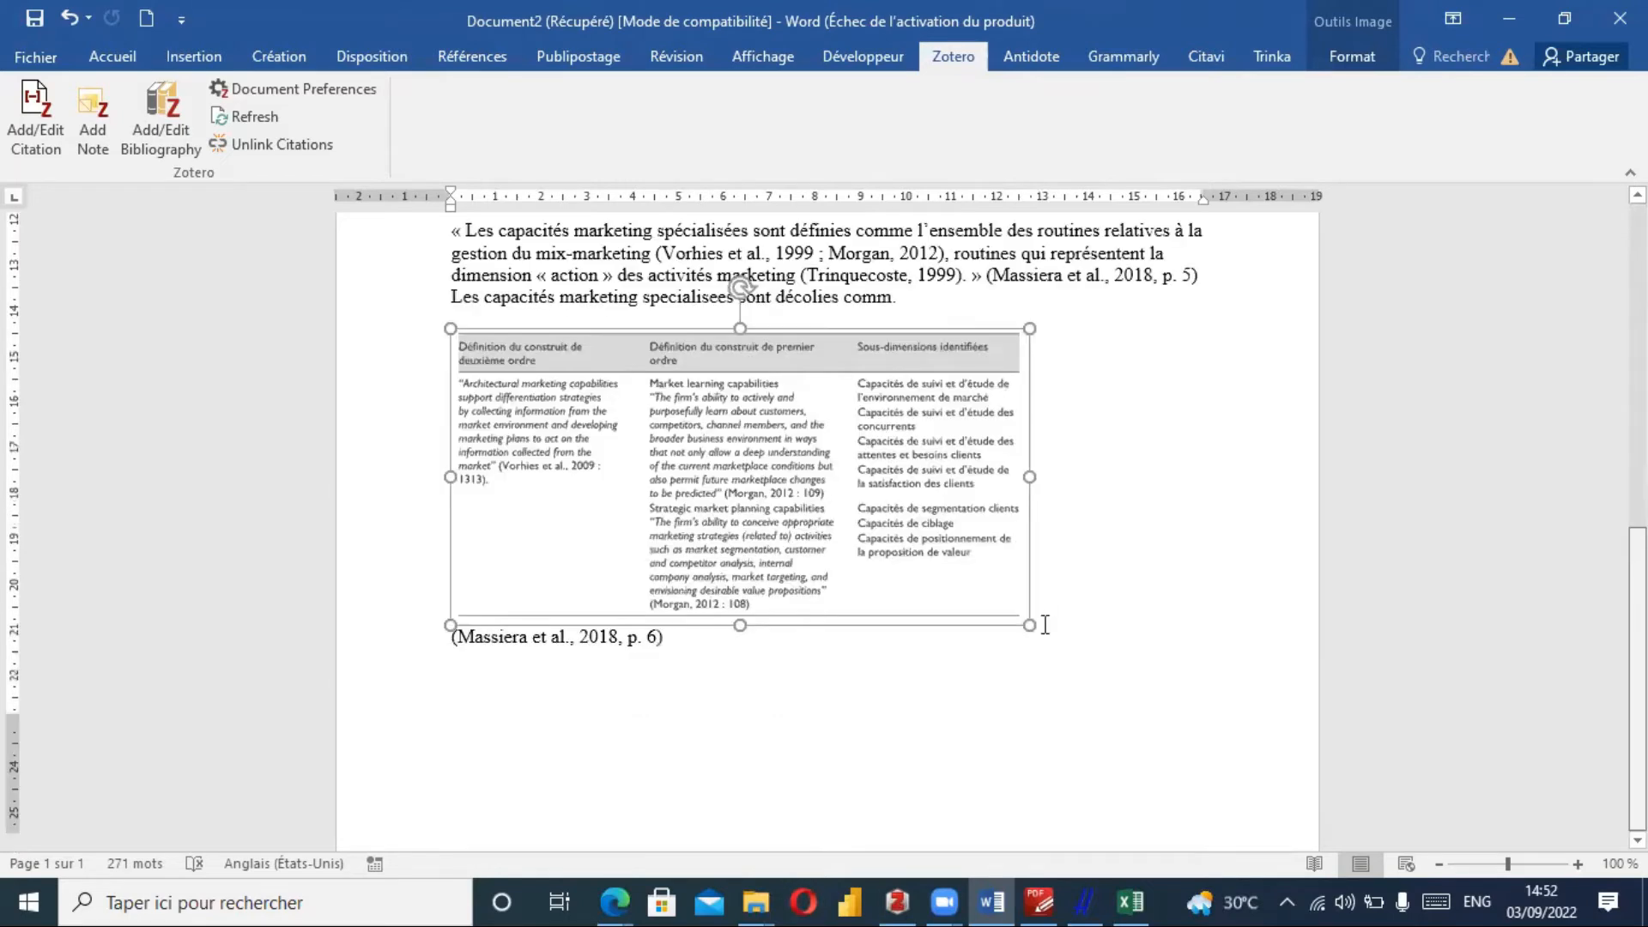
left_click(668, 612)
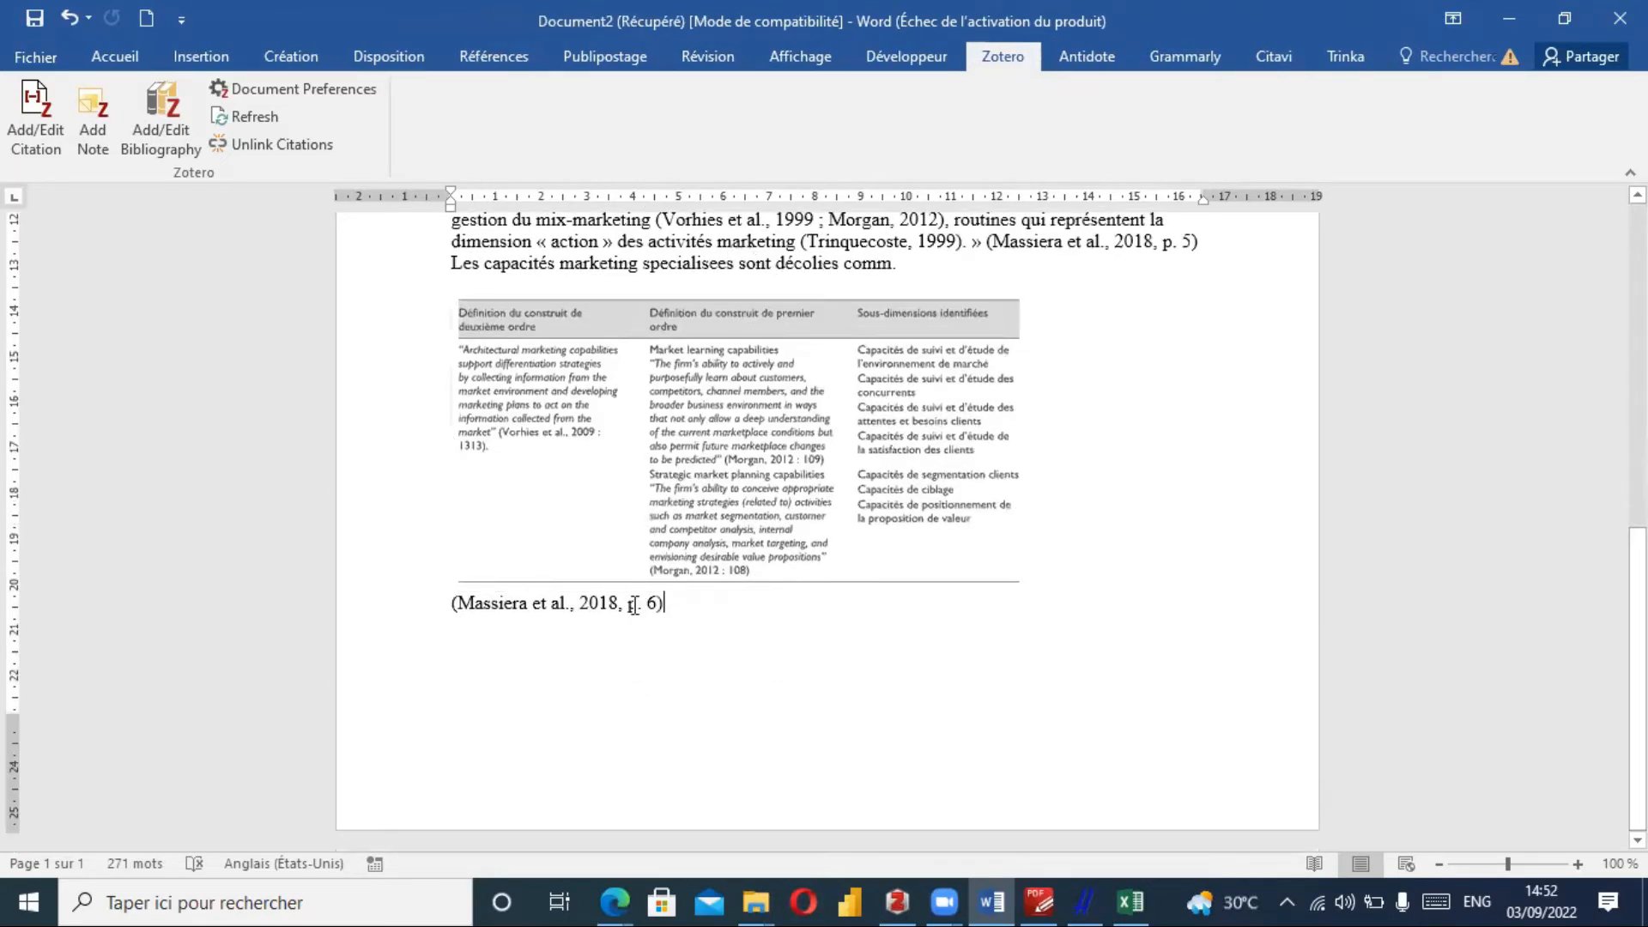
double_click(684, 604)
left_click(684, 603)
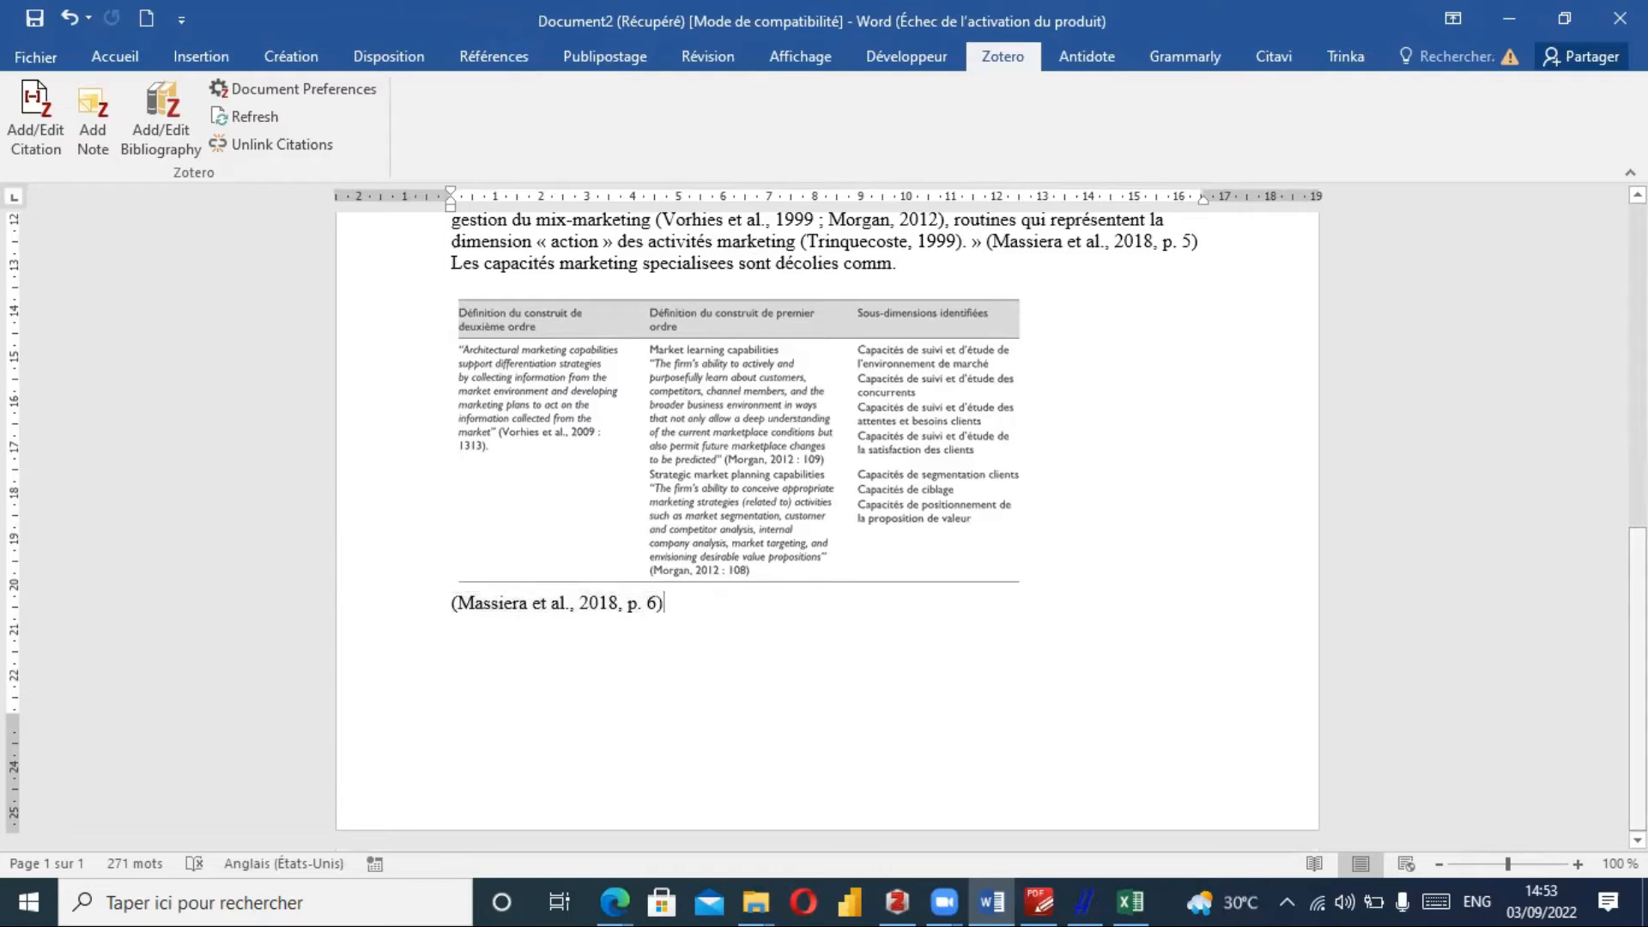
scroll(429, 380, "up", 5)
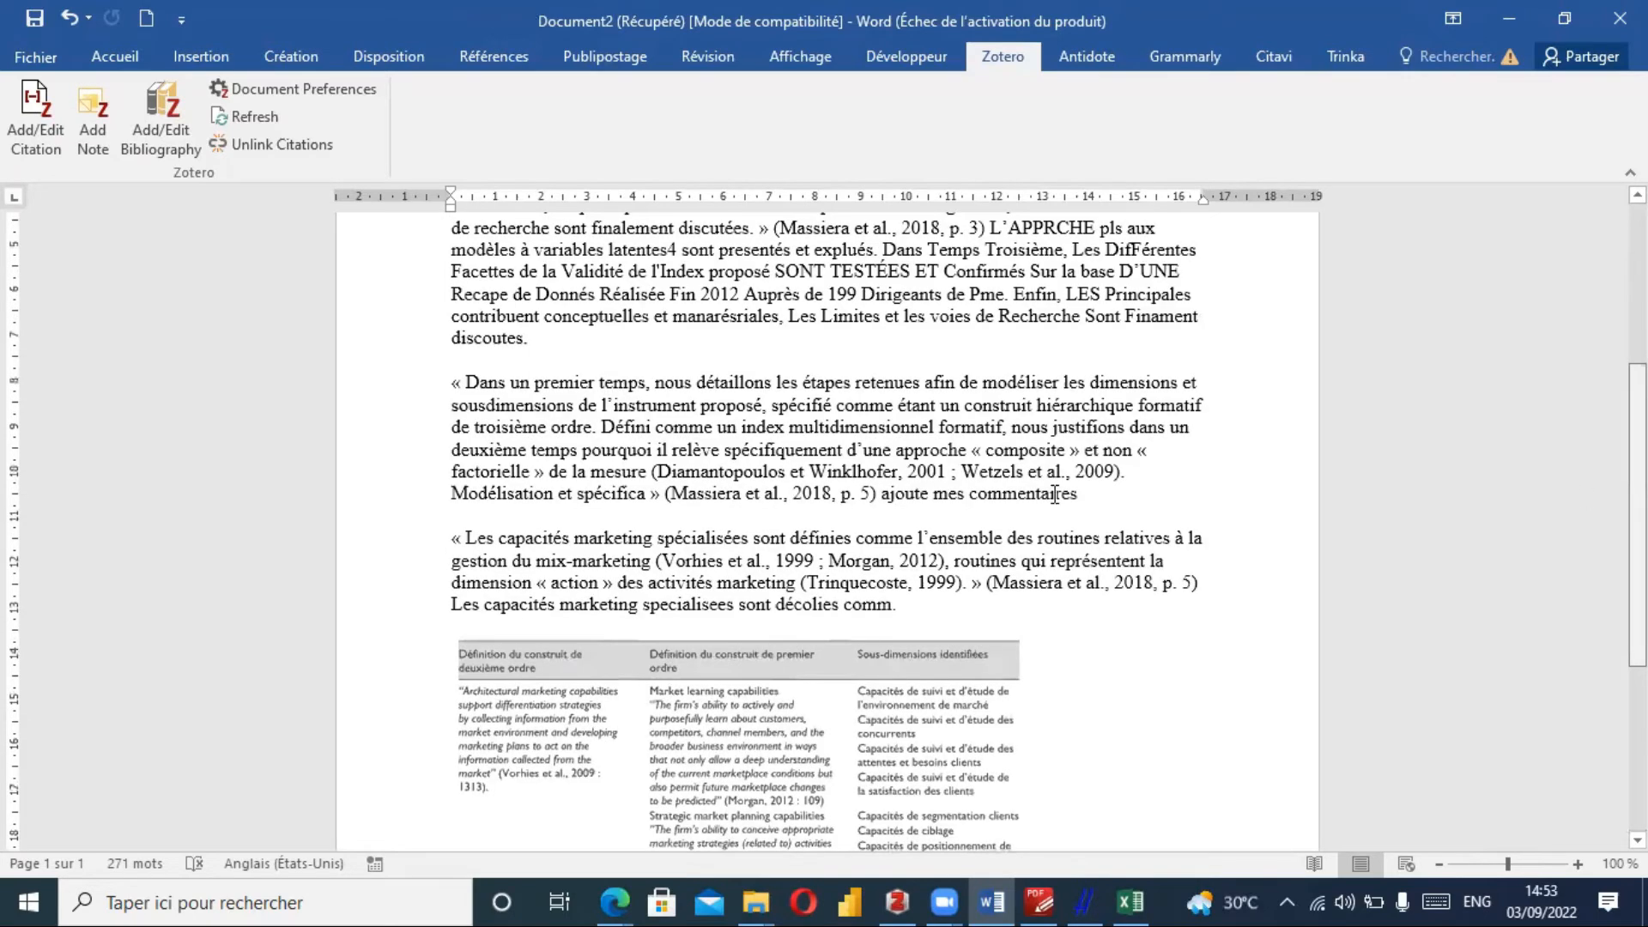
scroll(429, 380, "up", 3)
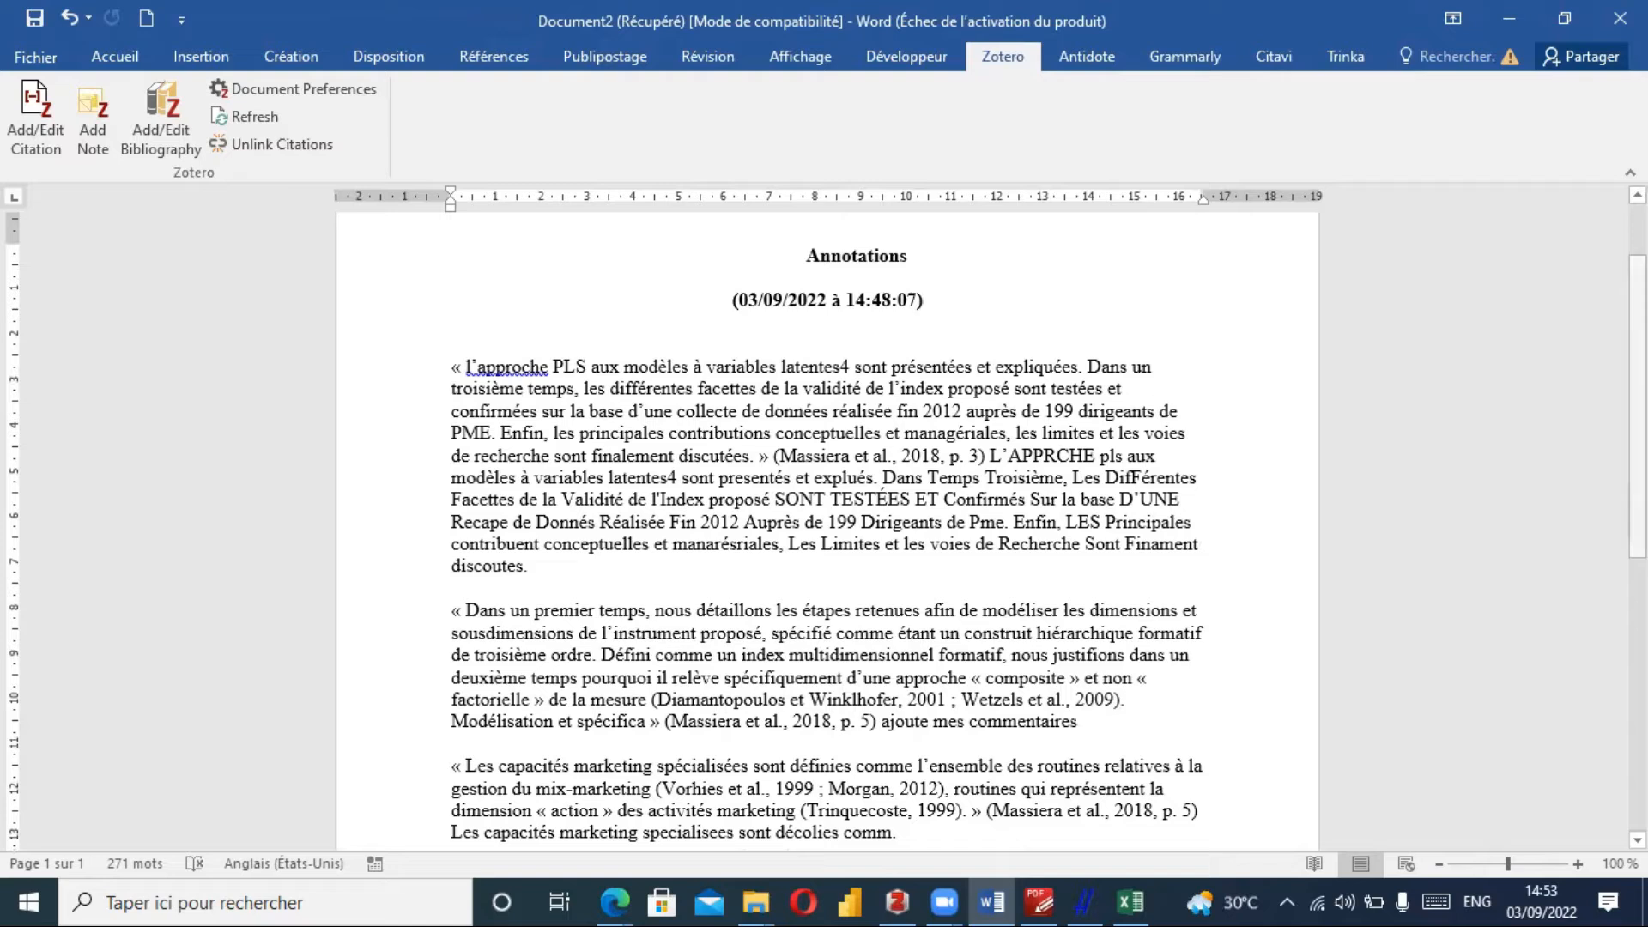
scroll(826, 524, "down", 3)
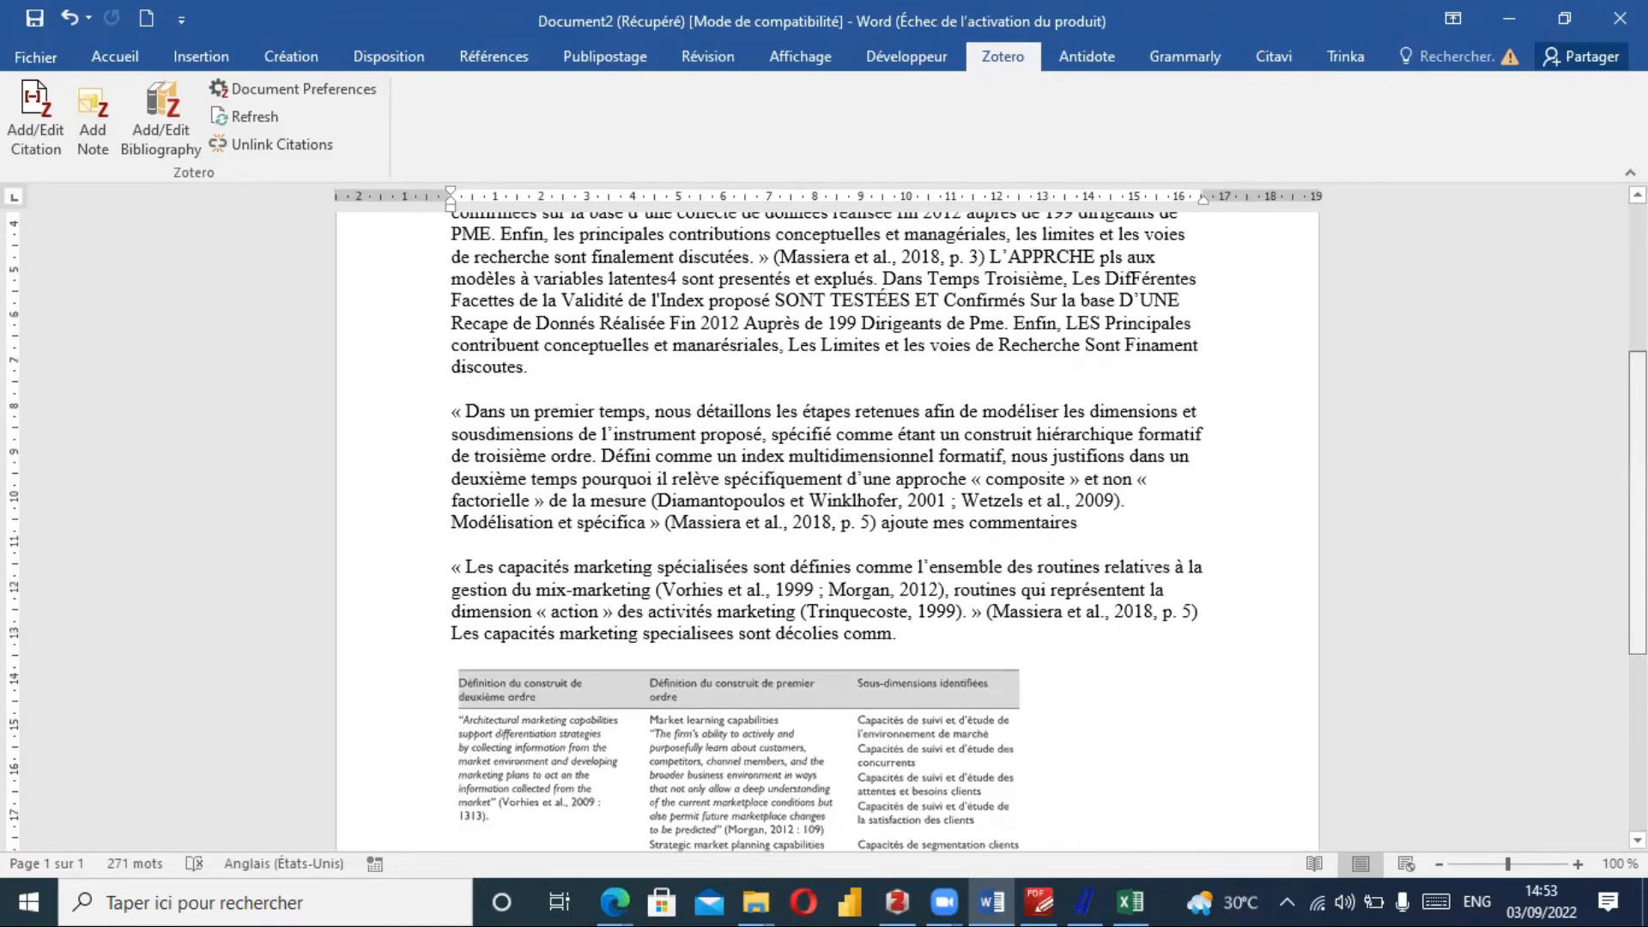
Add blank lines after the table's citation and insert the Zotero note "Annotations (03/09/2022 à 14:45:33)" there.
scroll(1199, 680, "down", 4)
key("Return")
key("Return")
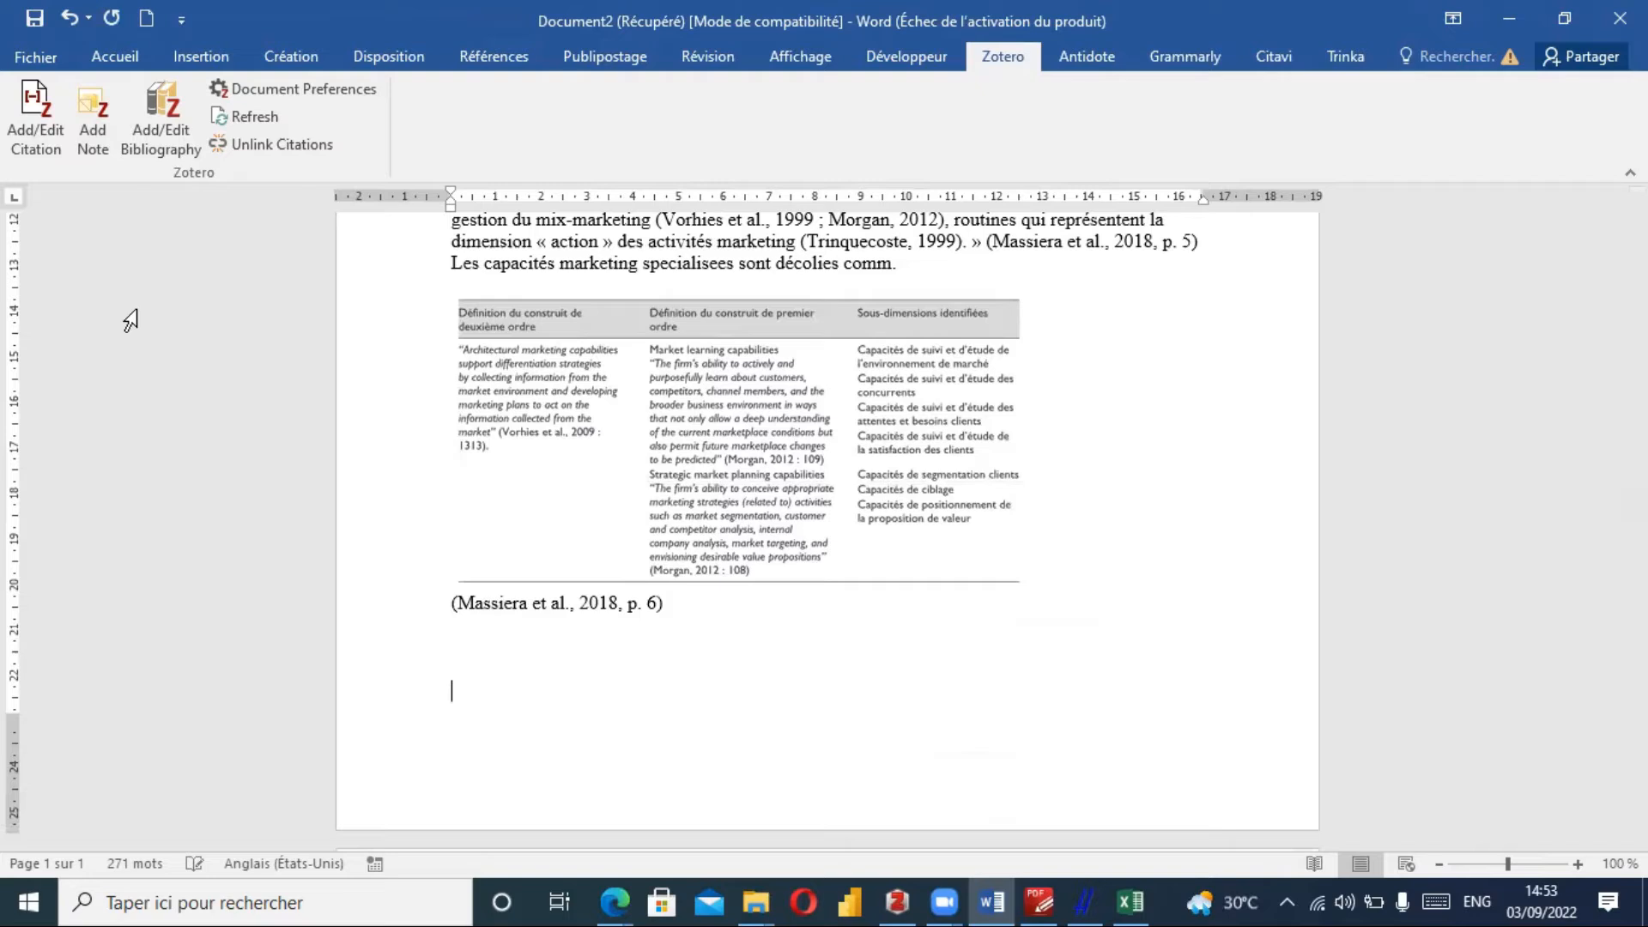
left_click(101, 121)
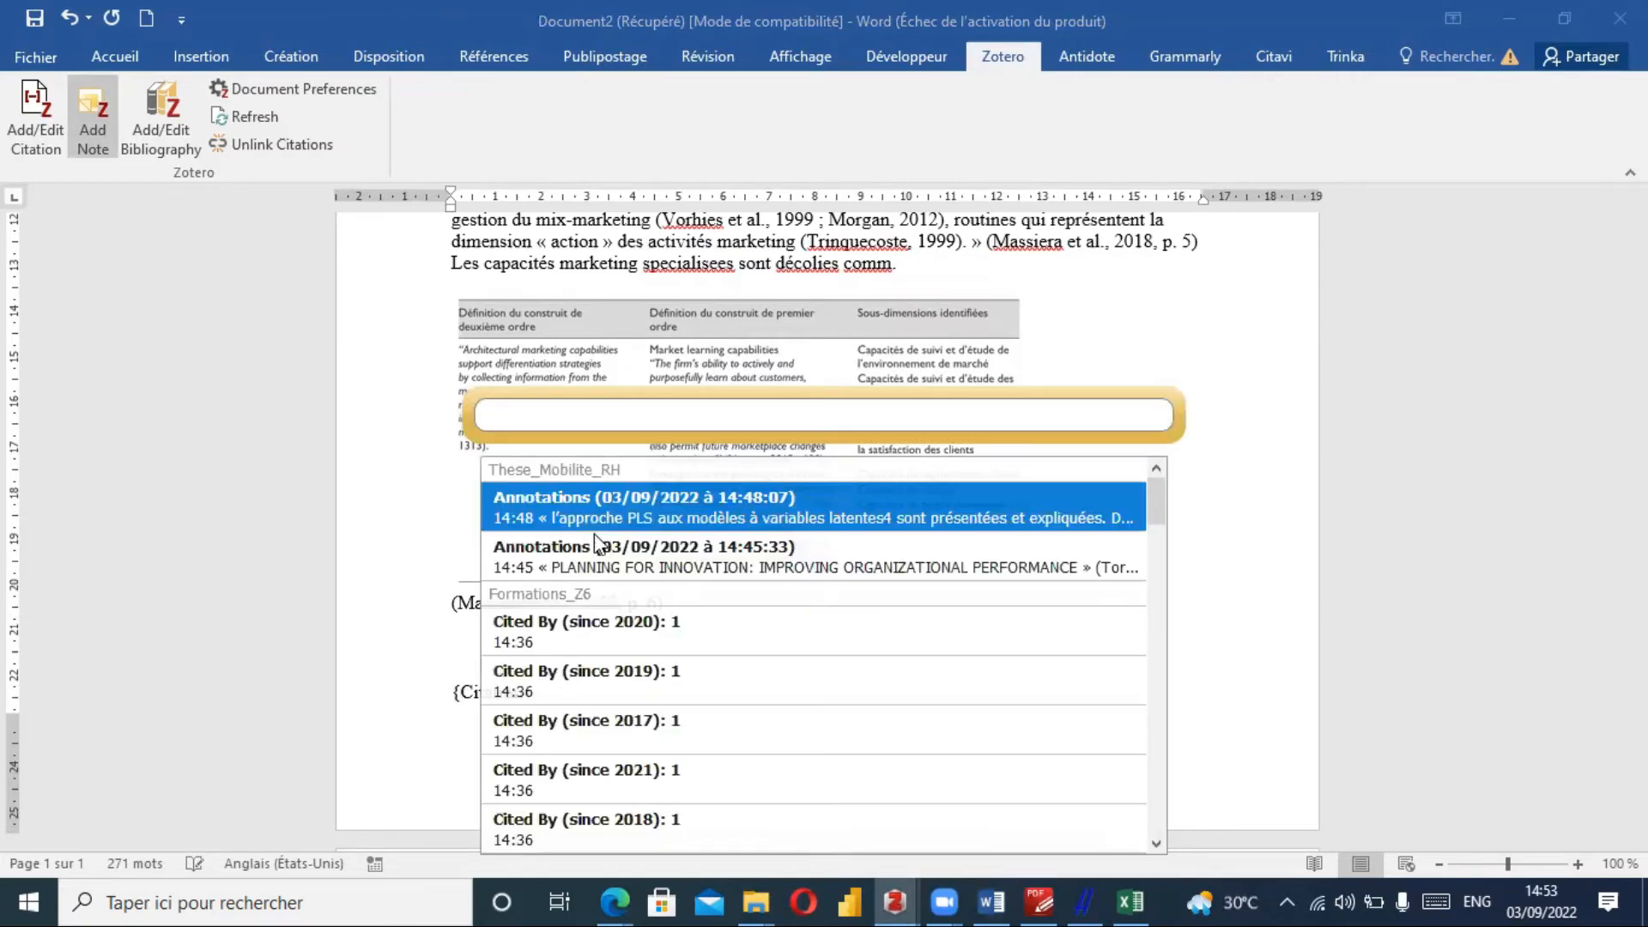
left_click(666, 569)
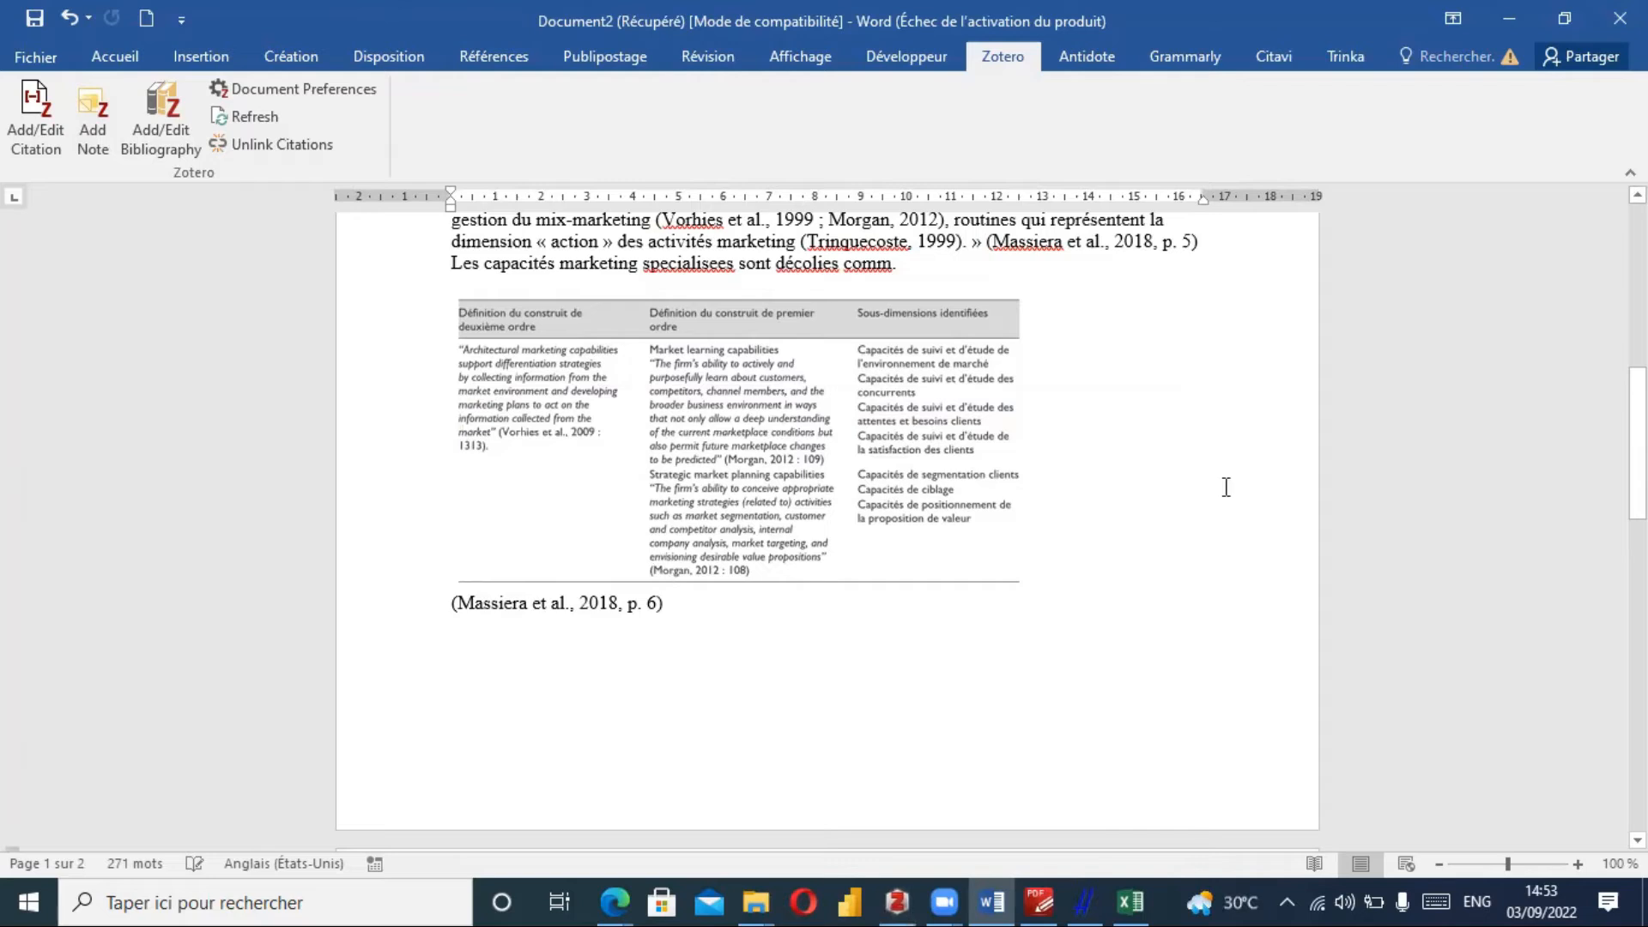
Add the heading "References" below the second note and insert the Zotero bibliography under it.
mouse_move(1637, 421)
left_mouse_down()
mouse_move(1637, 652)
mouse_move(1637, 613)
left_mouse_up()
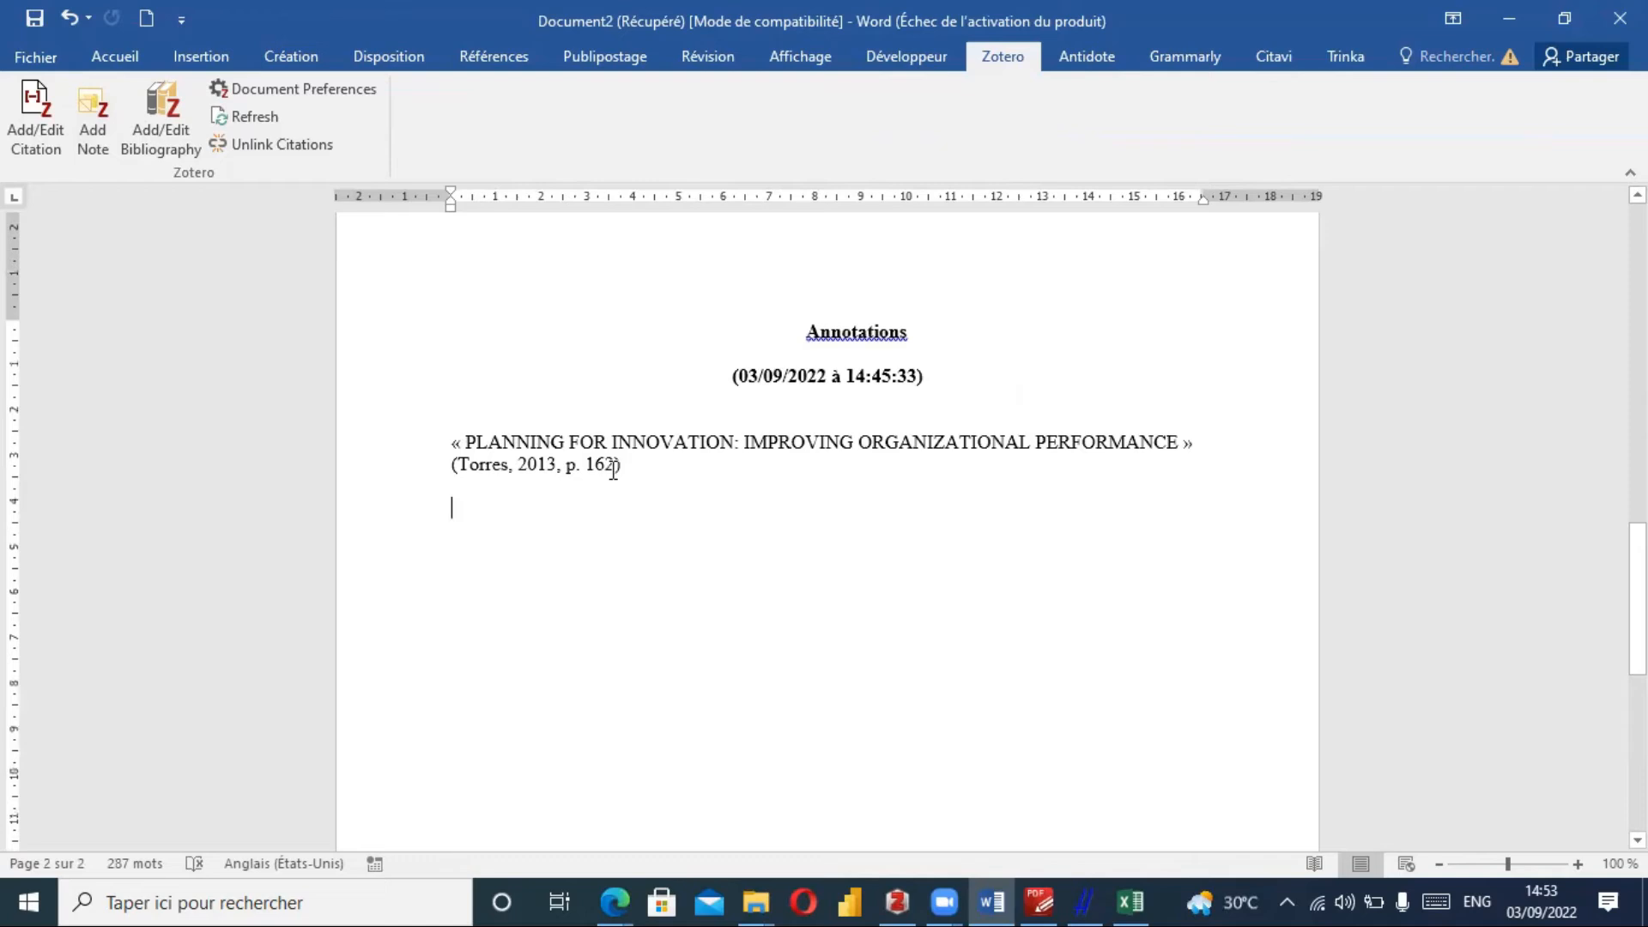
key("Return")
type("References")
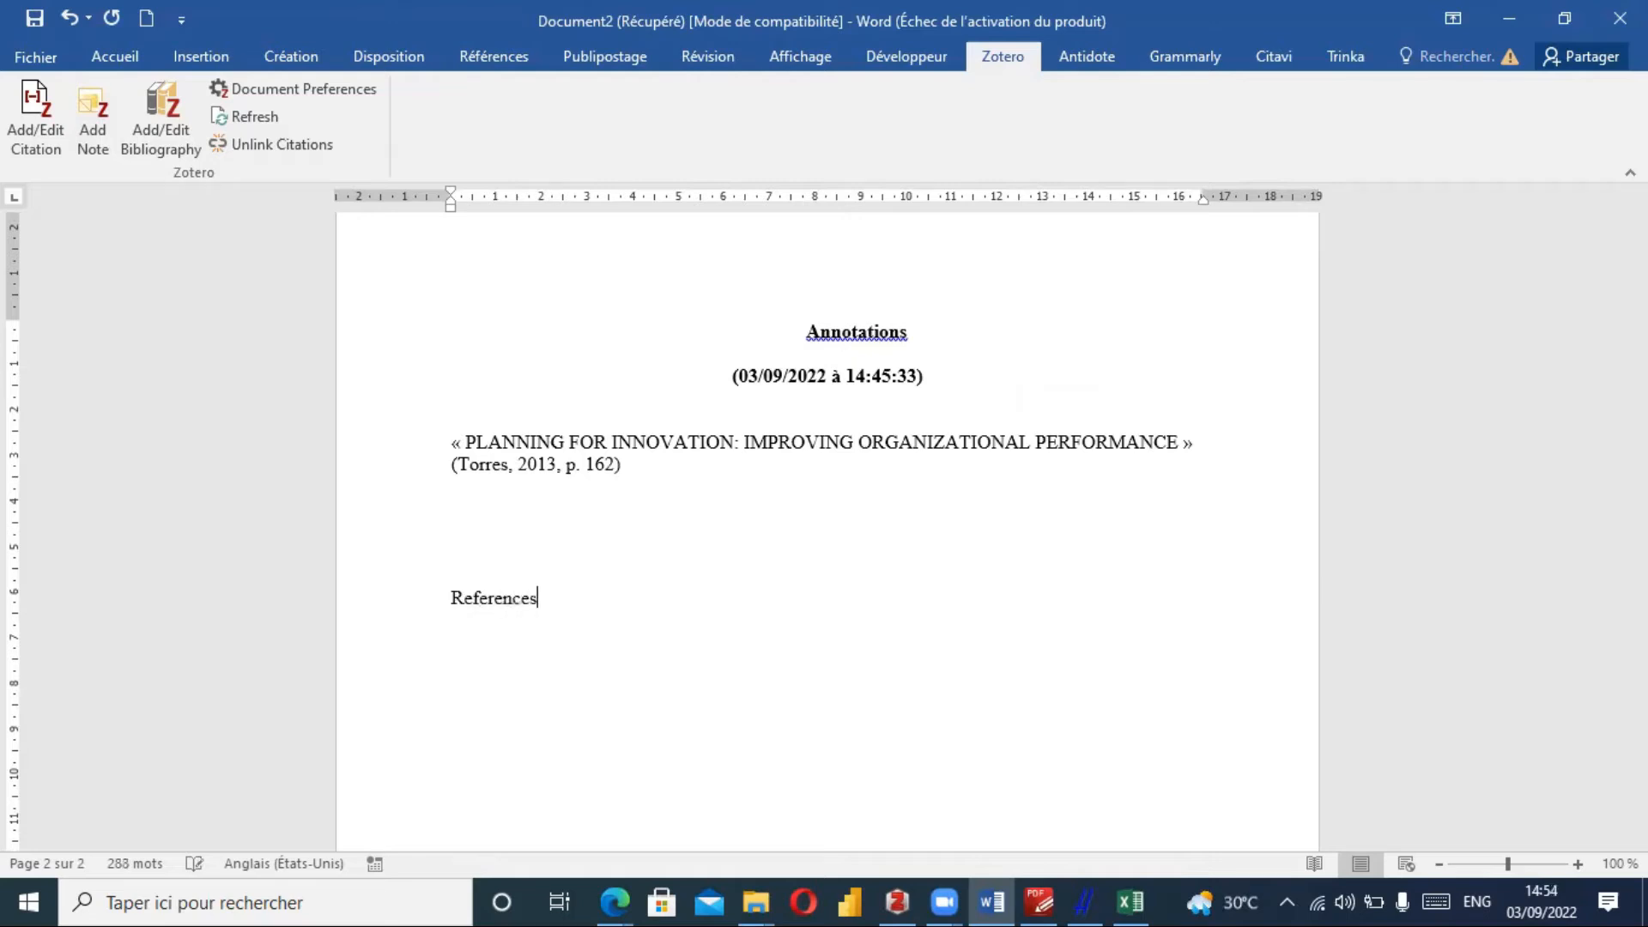
left_click(167, 111)
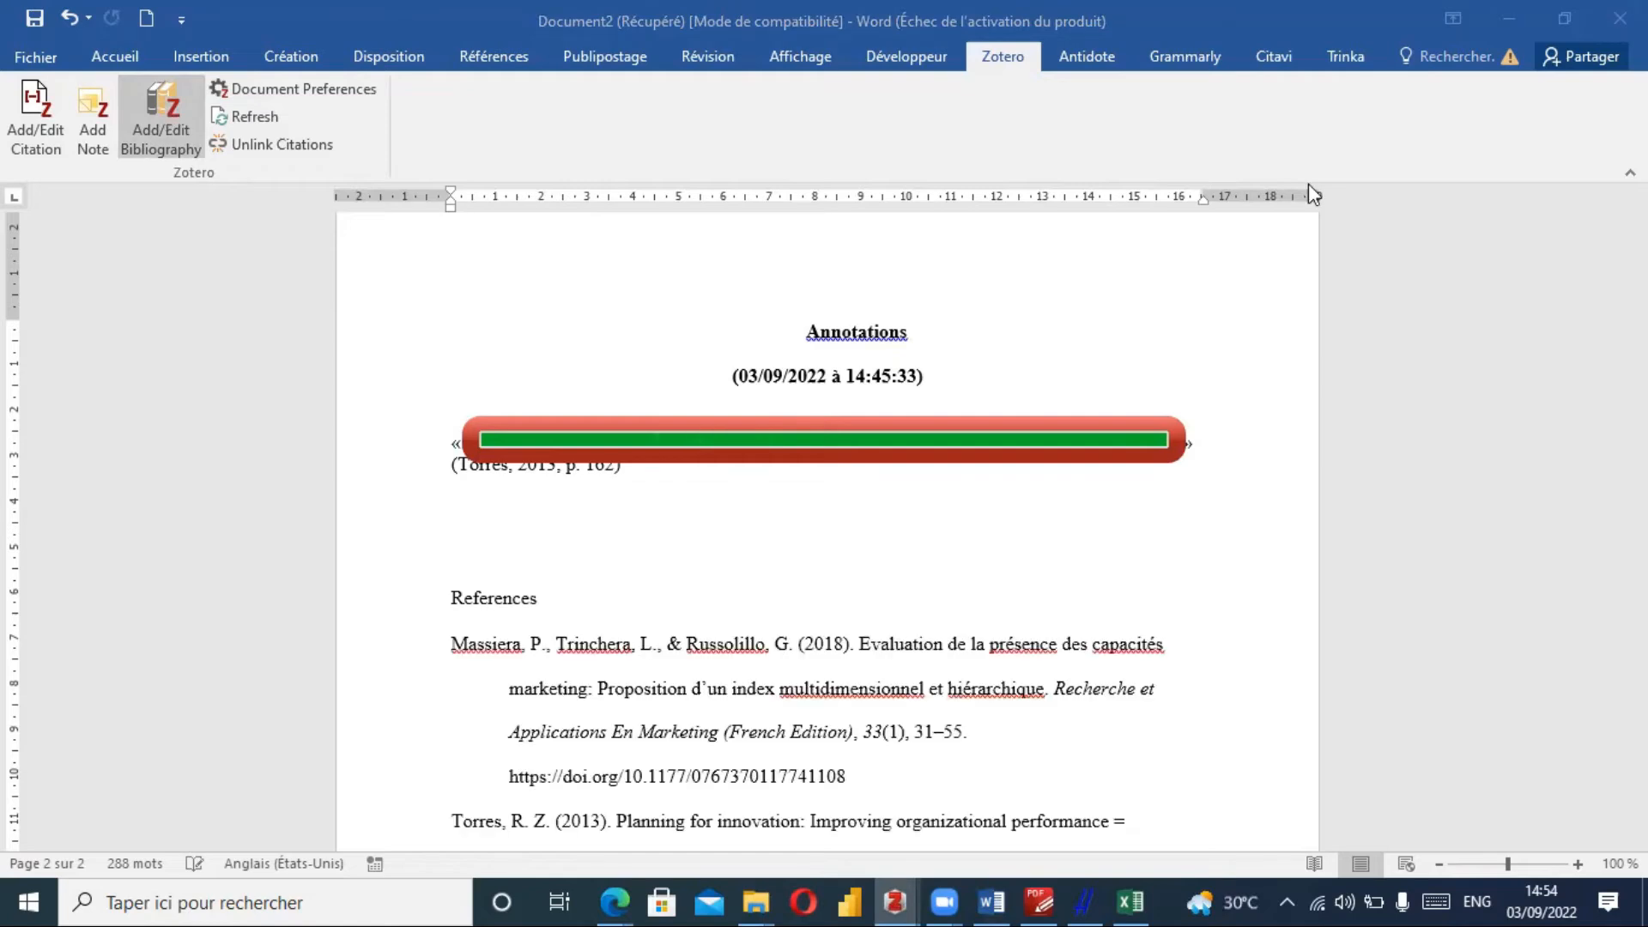
Check the in-text citations closing both inserted notes, from the table's citation to the planning for innovation quote, against the reference list.
left_click_drag(1638, 564, 1638, 428)
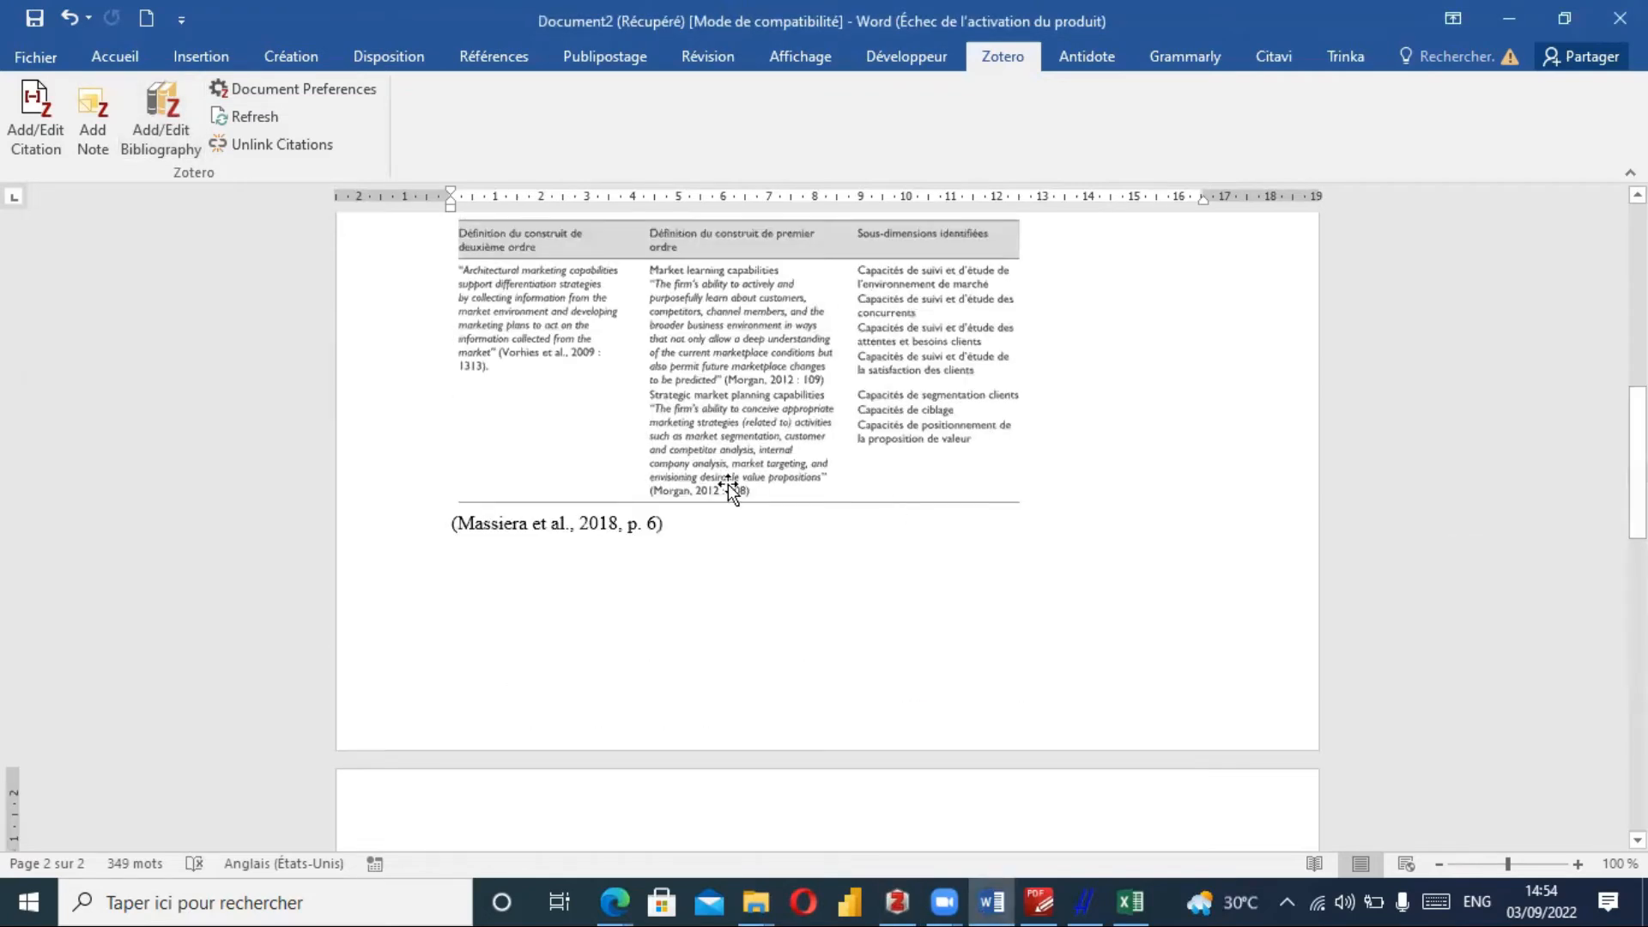
left_click(675, 539)
left_click(439, 535)
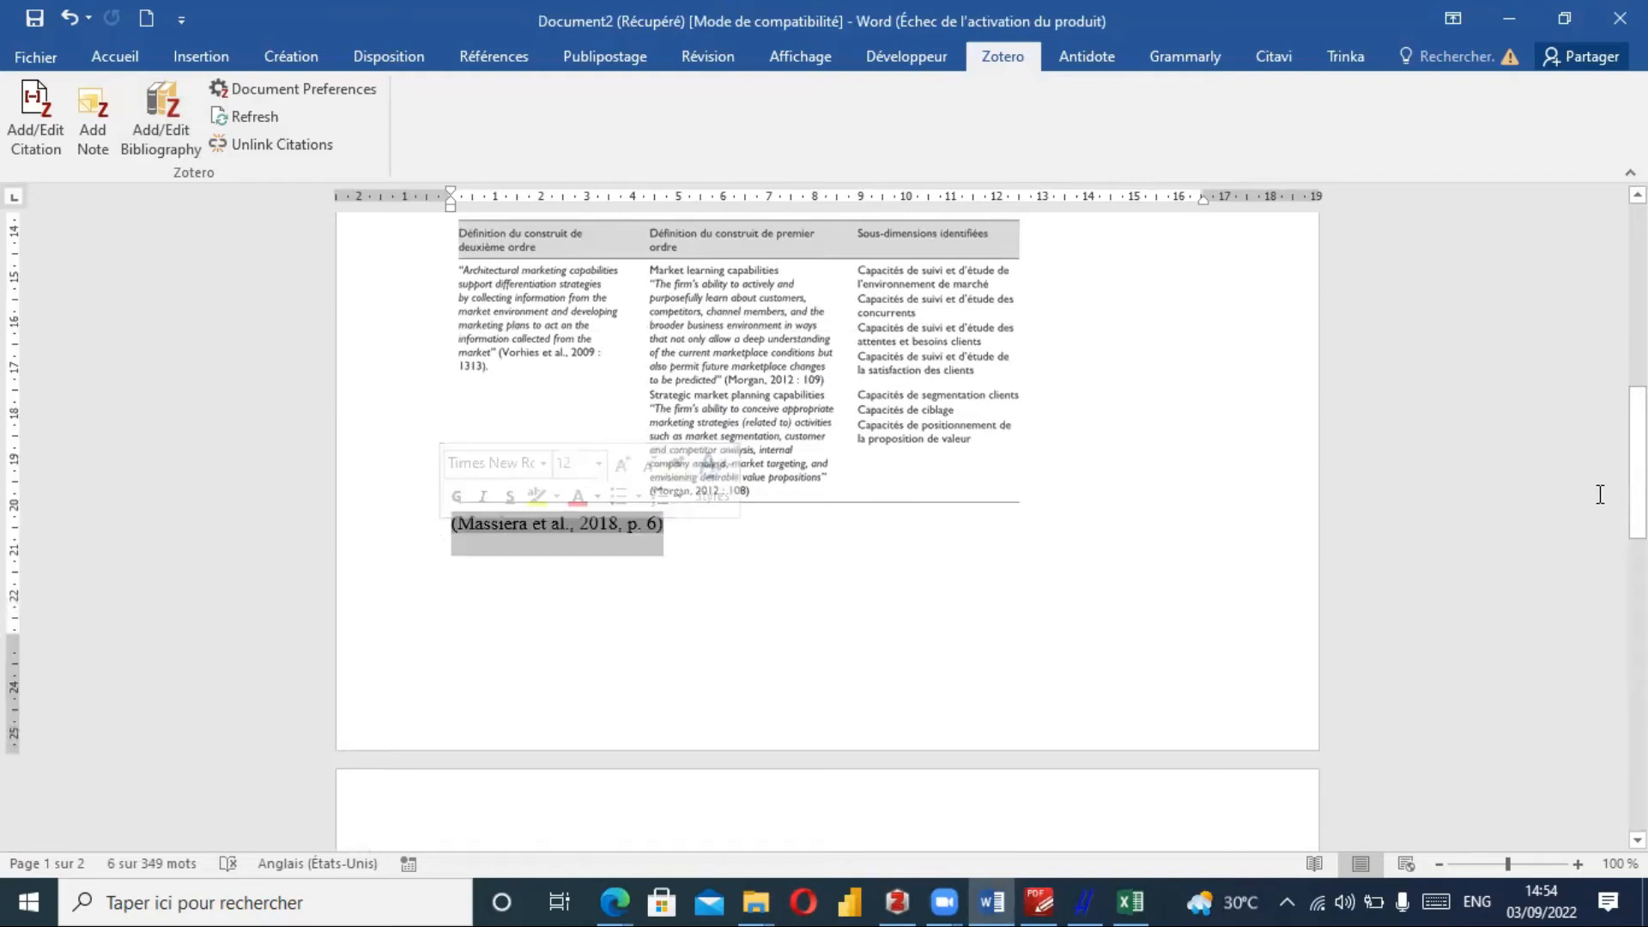
scroll(901, 595, "down", 6)
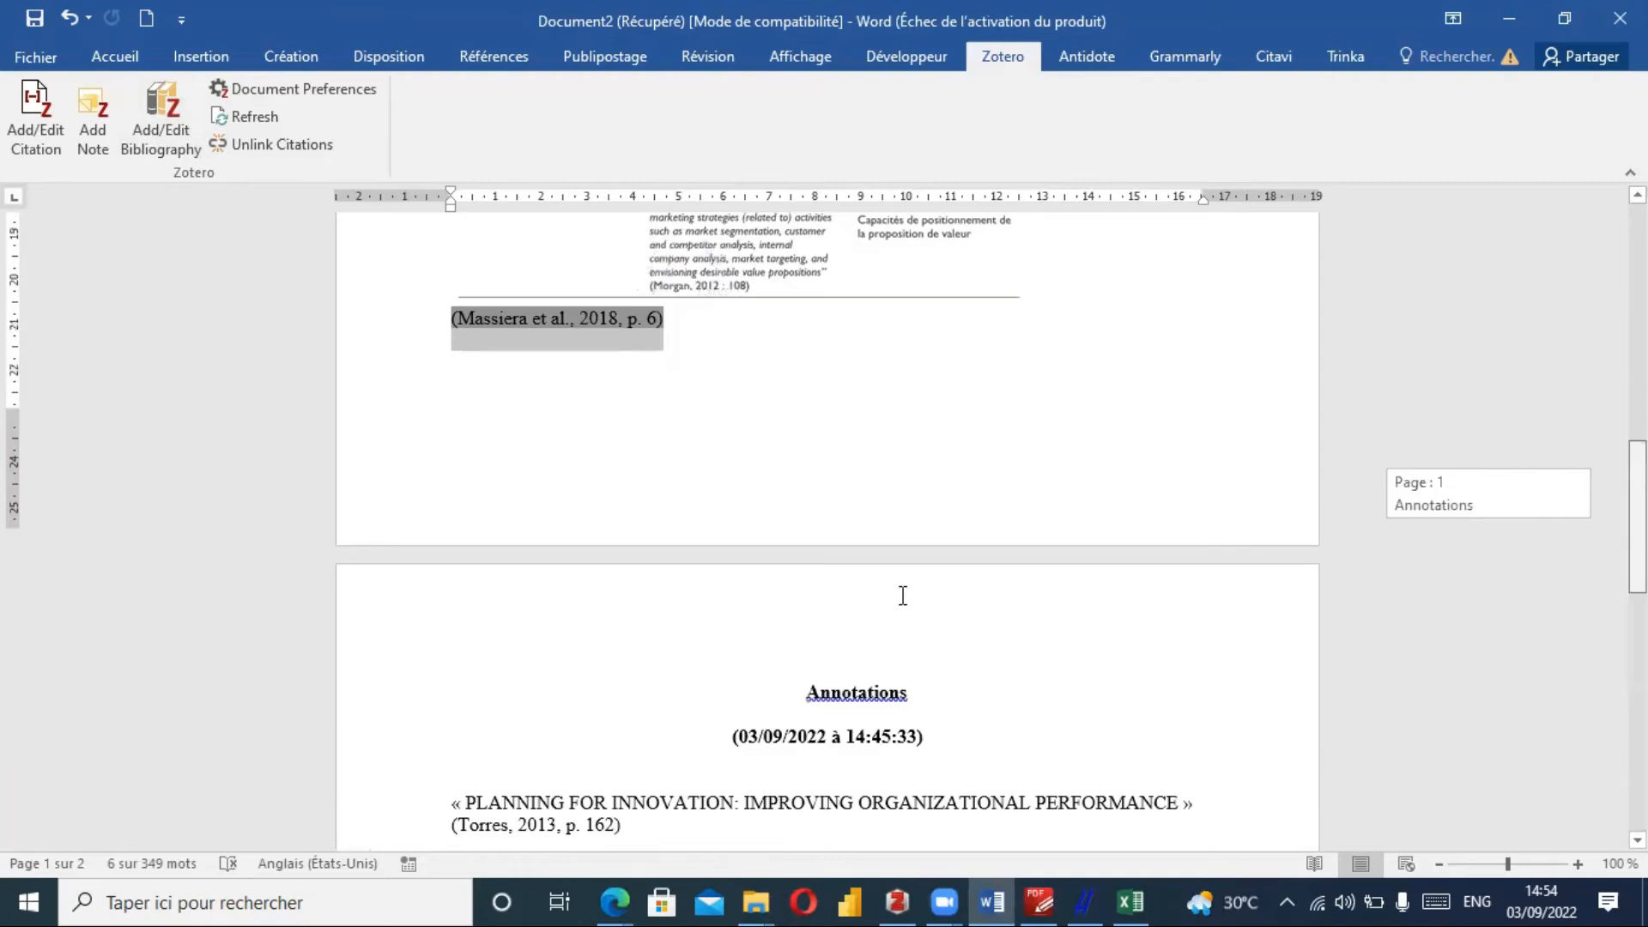
left_click_drag(444, 479, 693, 495)
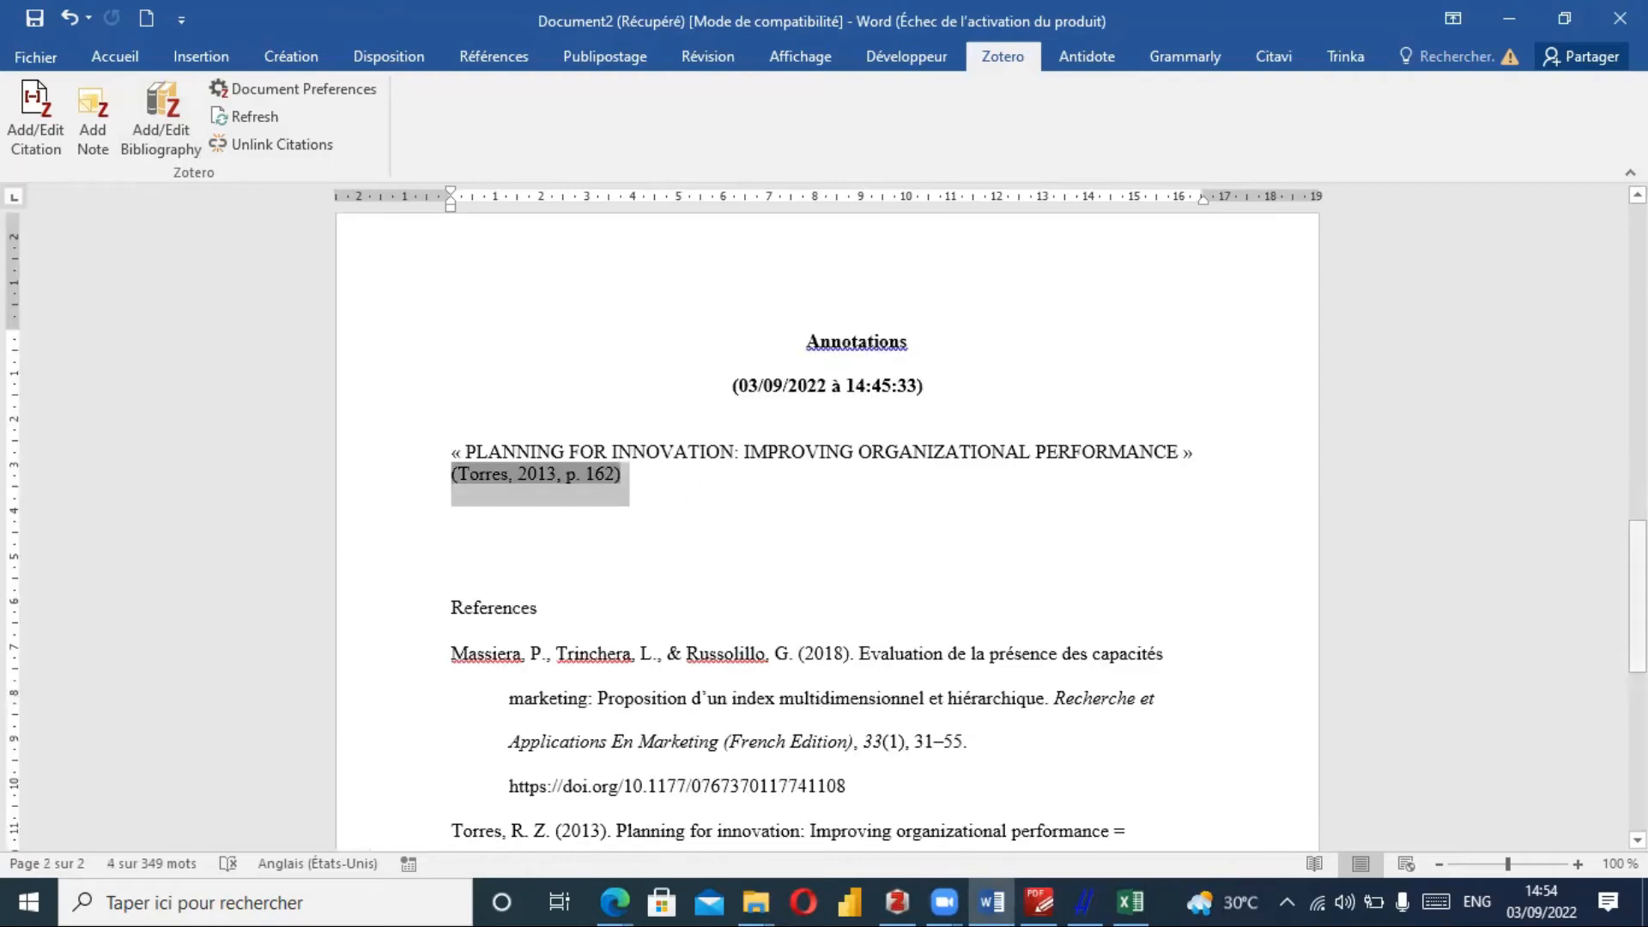
scroll(787, 309, "down", 4)
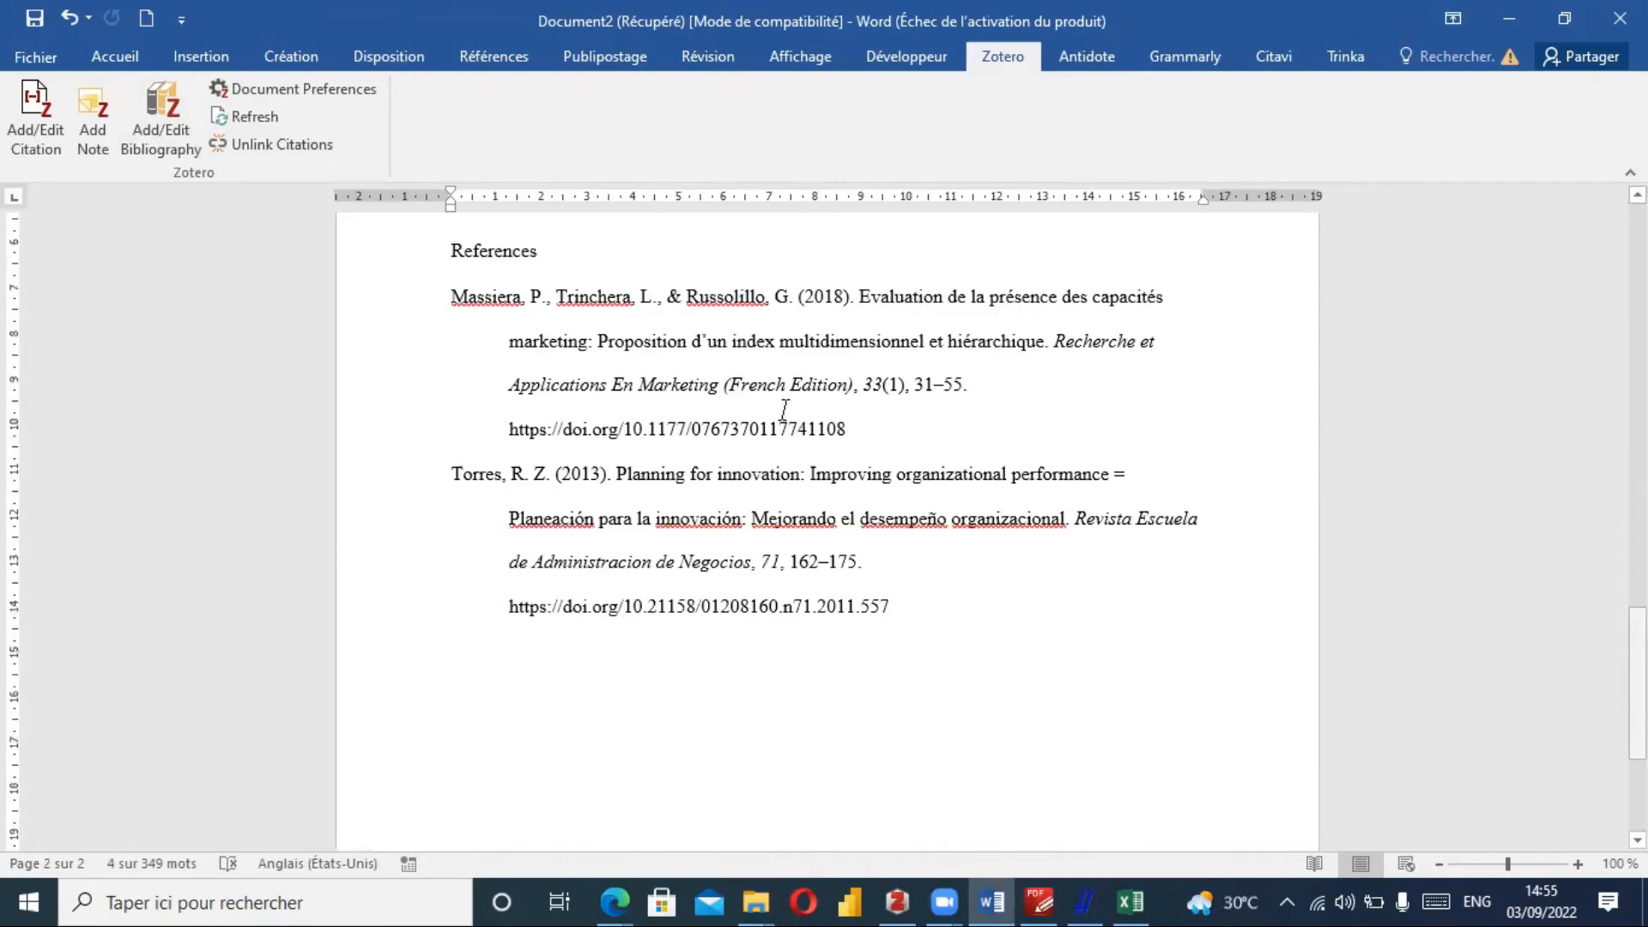
Make the "References" heading above the bibliography bold.
double_click(541, 257)
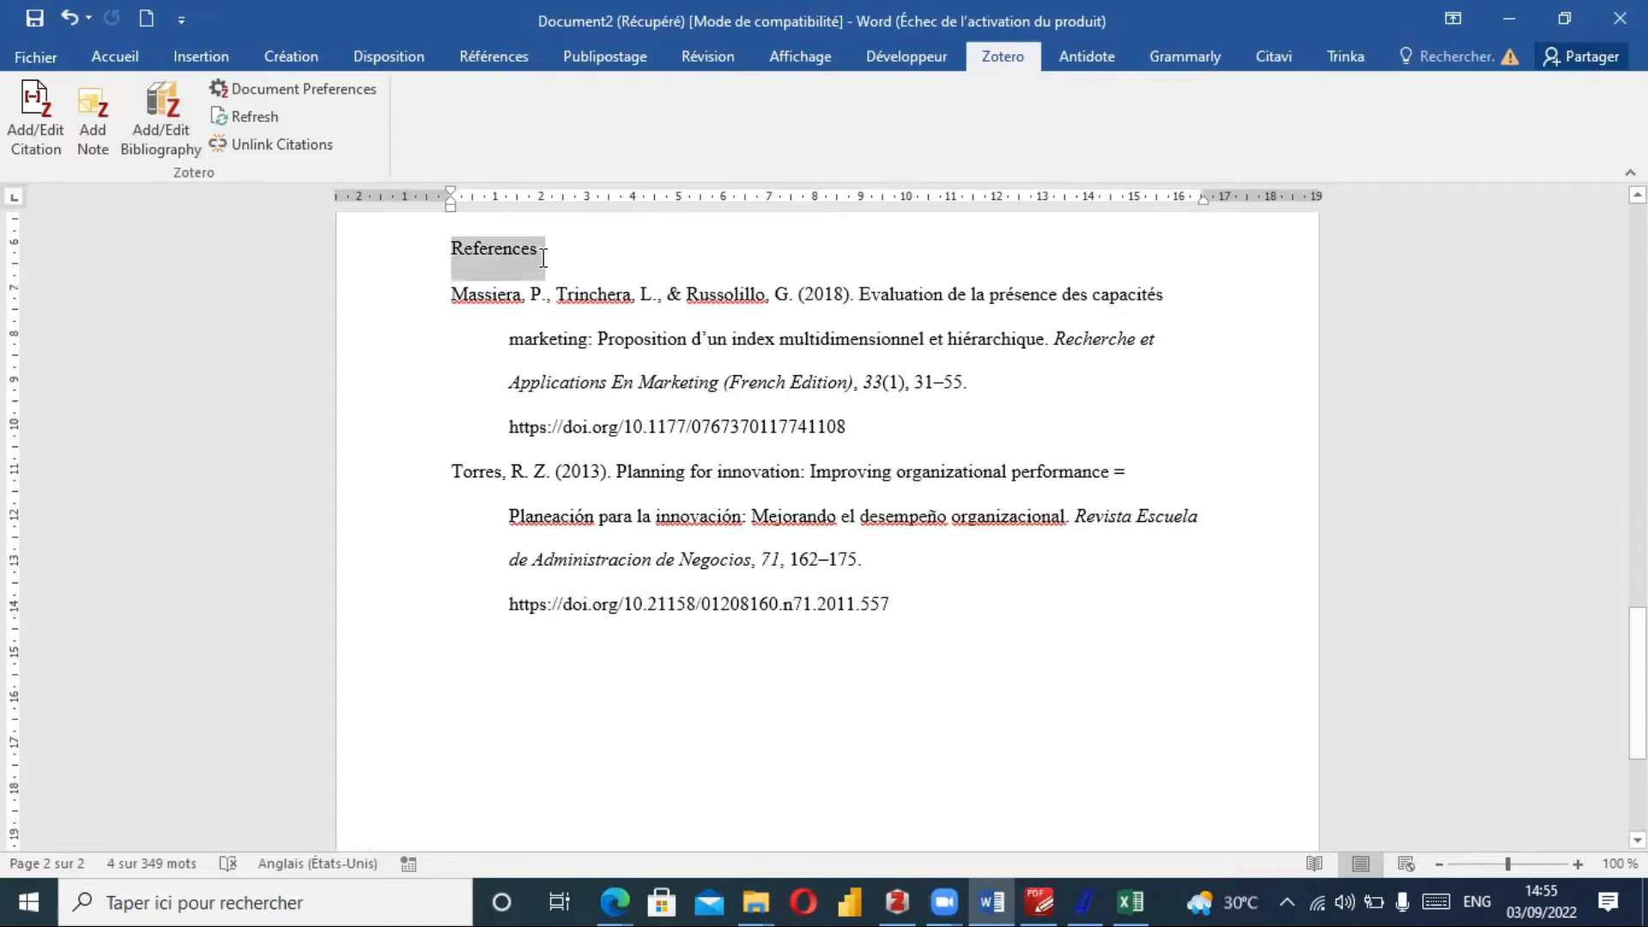
left_click(115, 57)
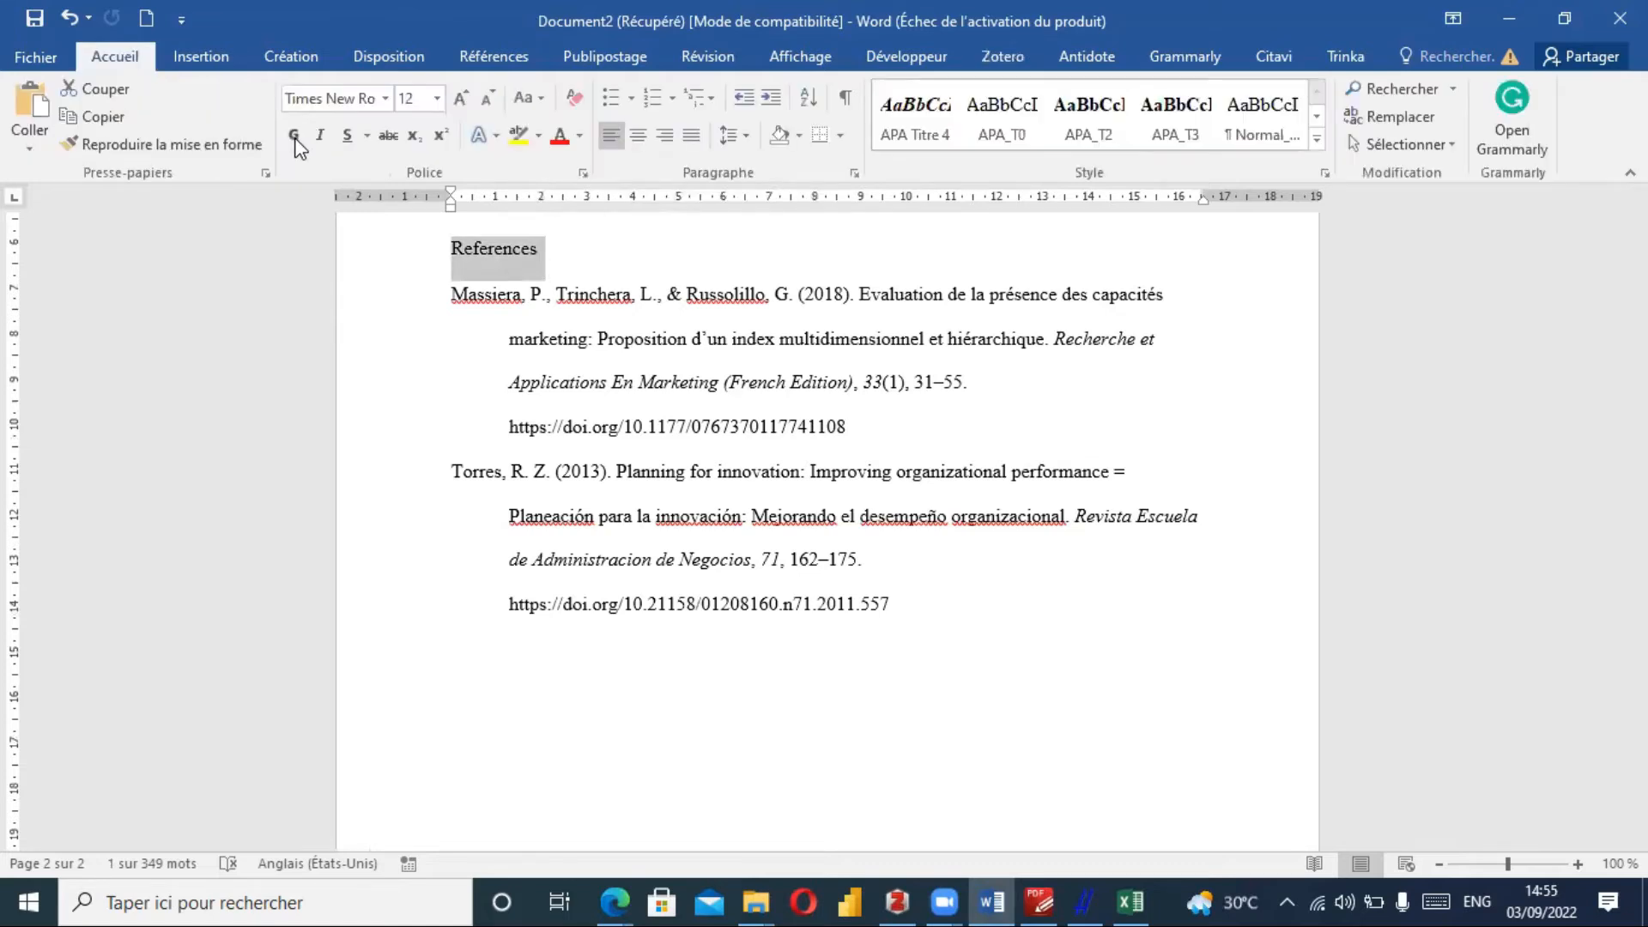
key("ctrl+g")
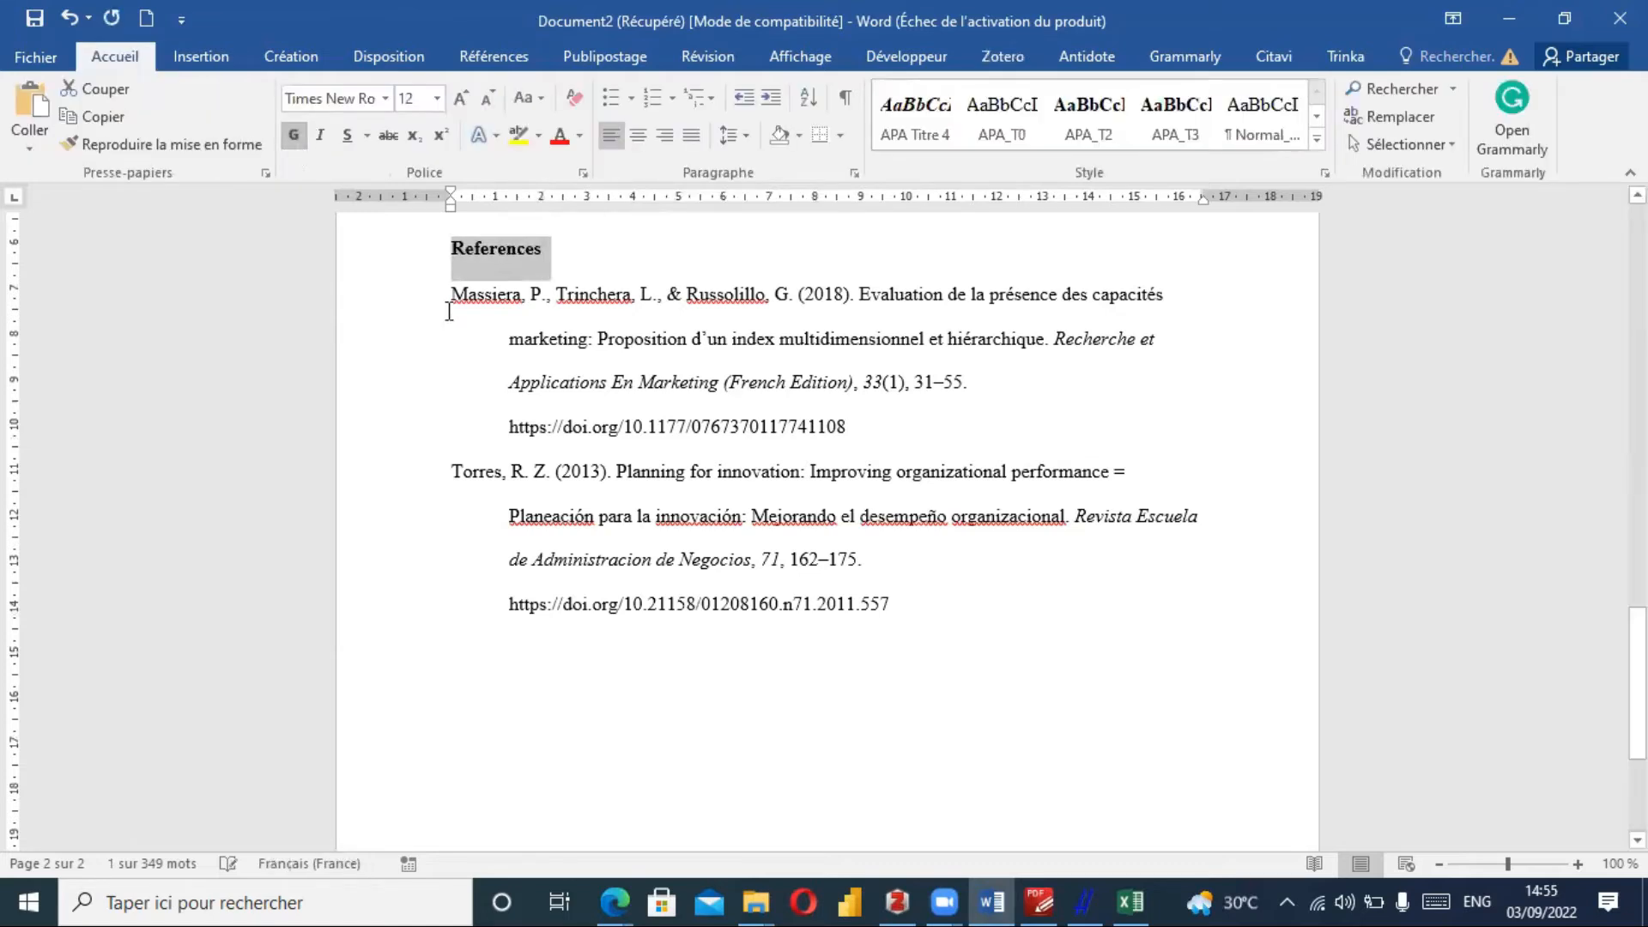
left_click(449, 311)
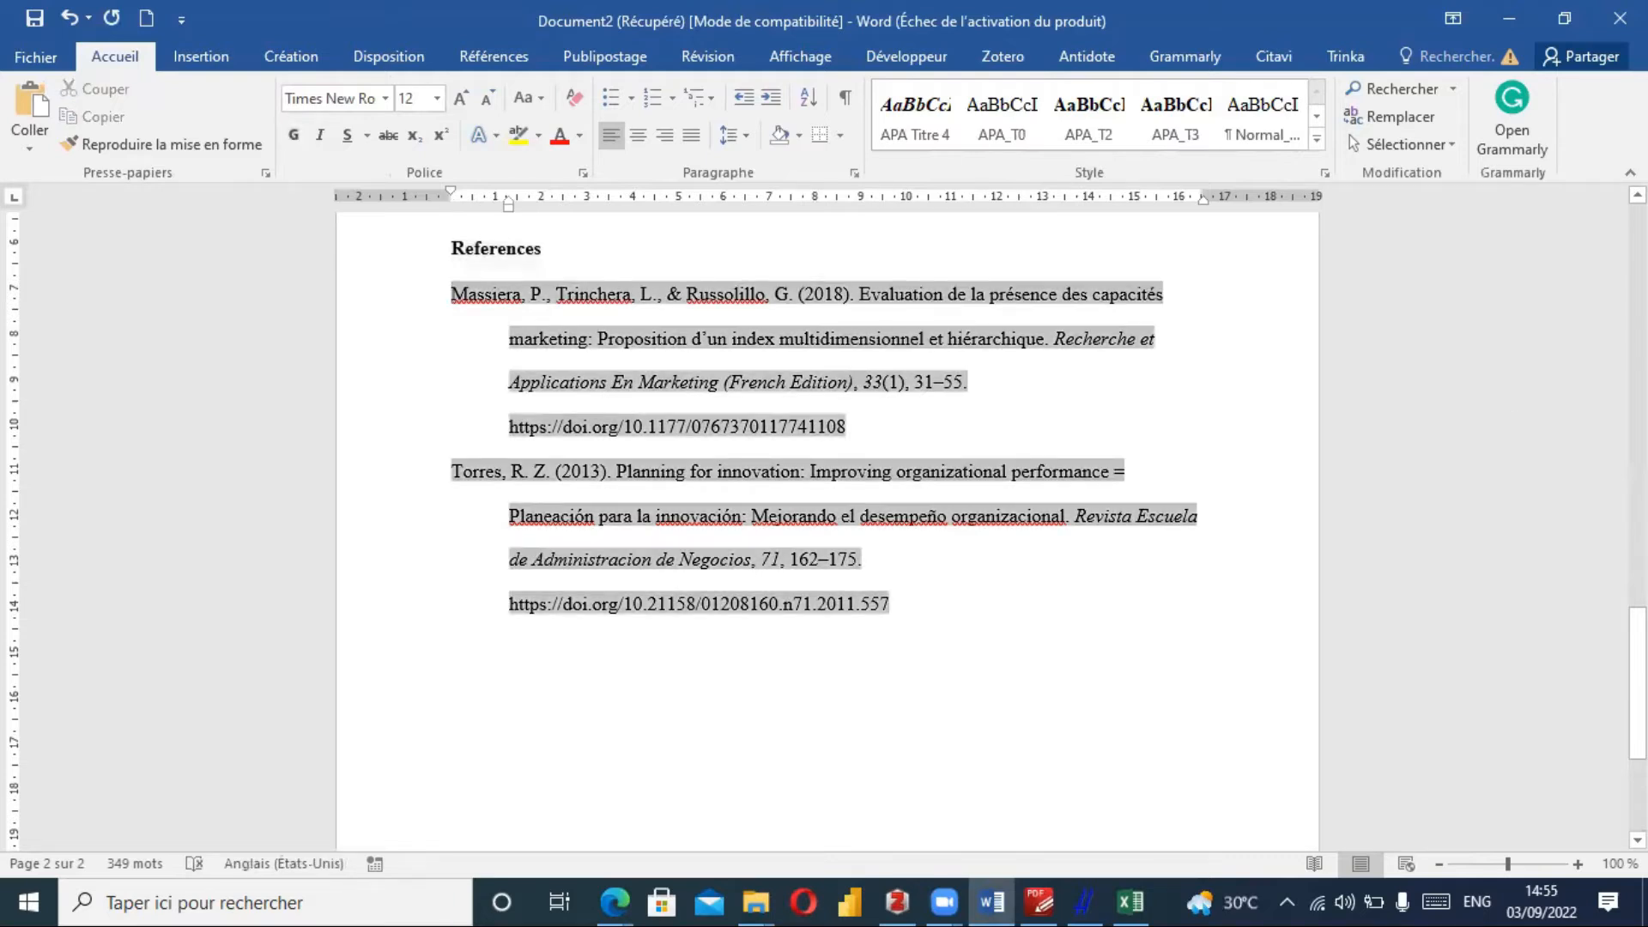
Add four blank lines after the first annotation paragraph, which ends with "discoutes.", on the first page.
mouse_move(1636, 683)
left_mouse_down()
mouse_move(1636, 736)
mouse_move(1636, 298)
left_mouse_up()
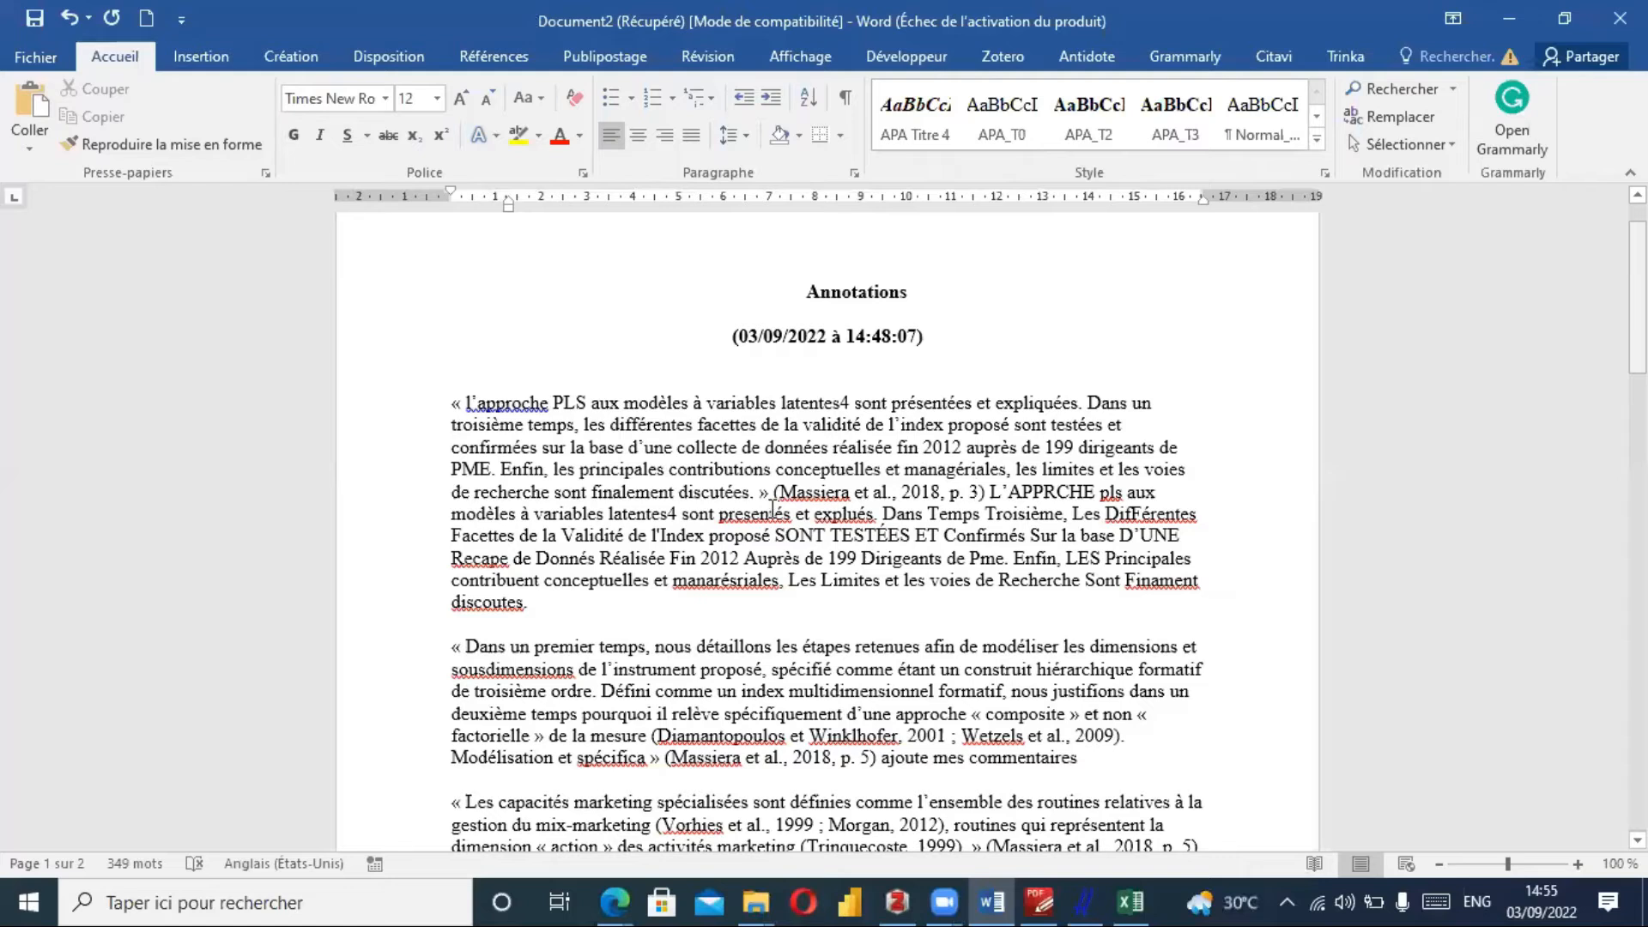
left_click(541, 619)
key("Return")
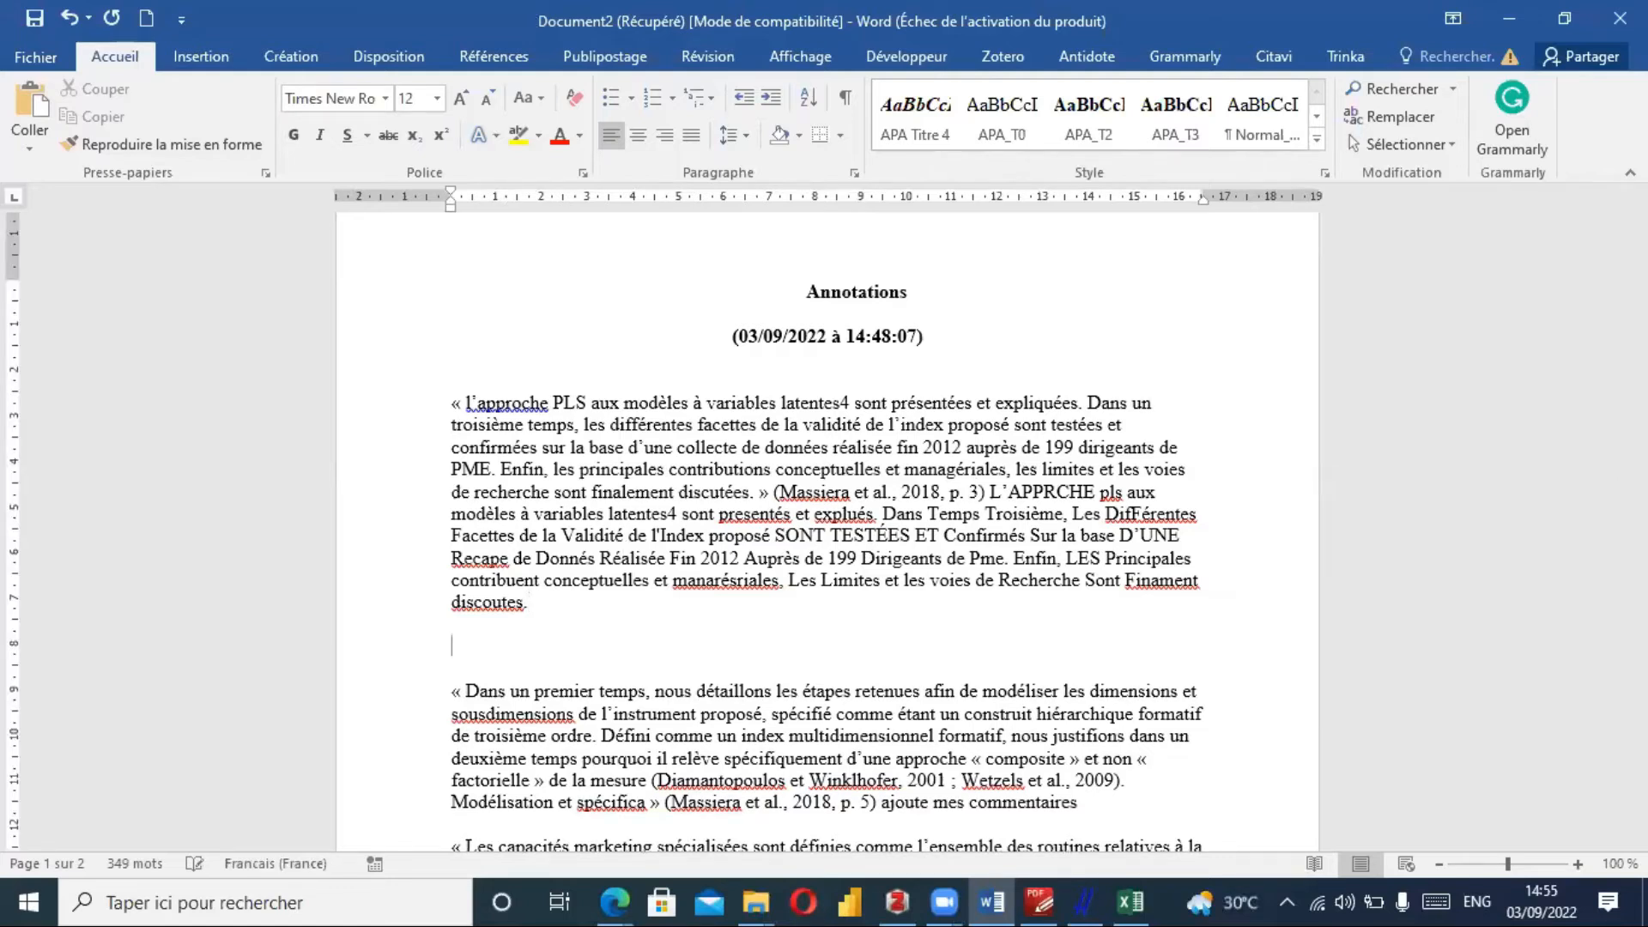
key("Return")
key("Return")
left_click(466, 663)
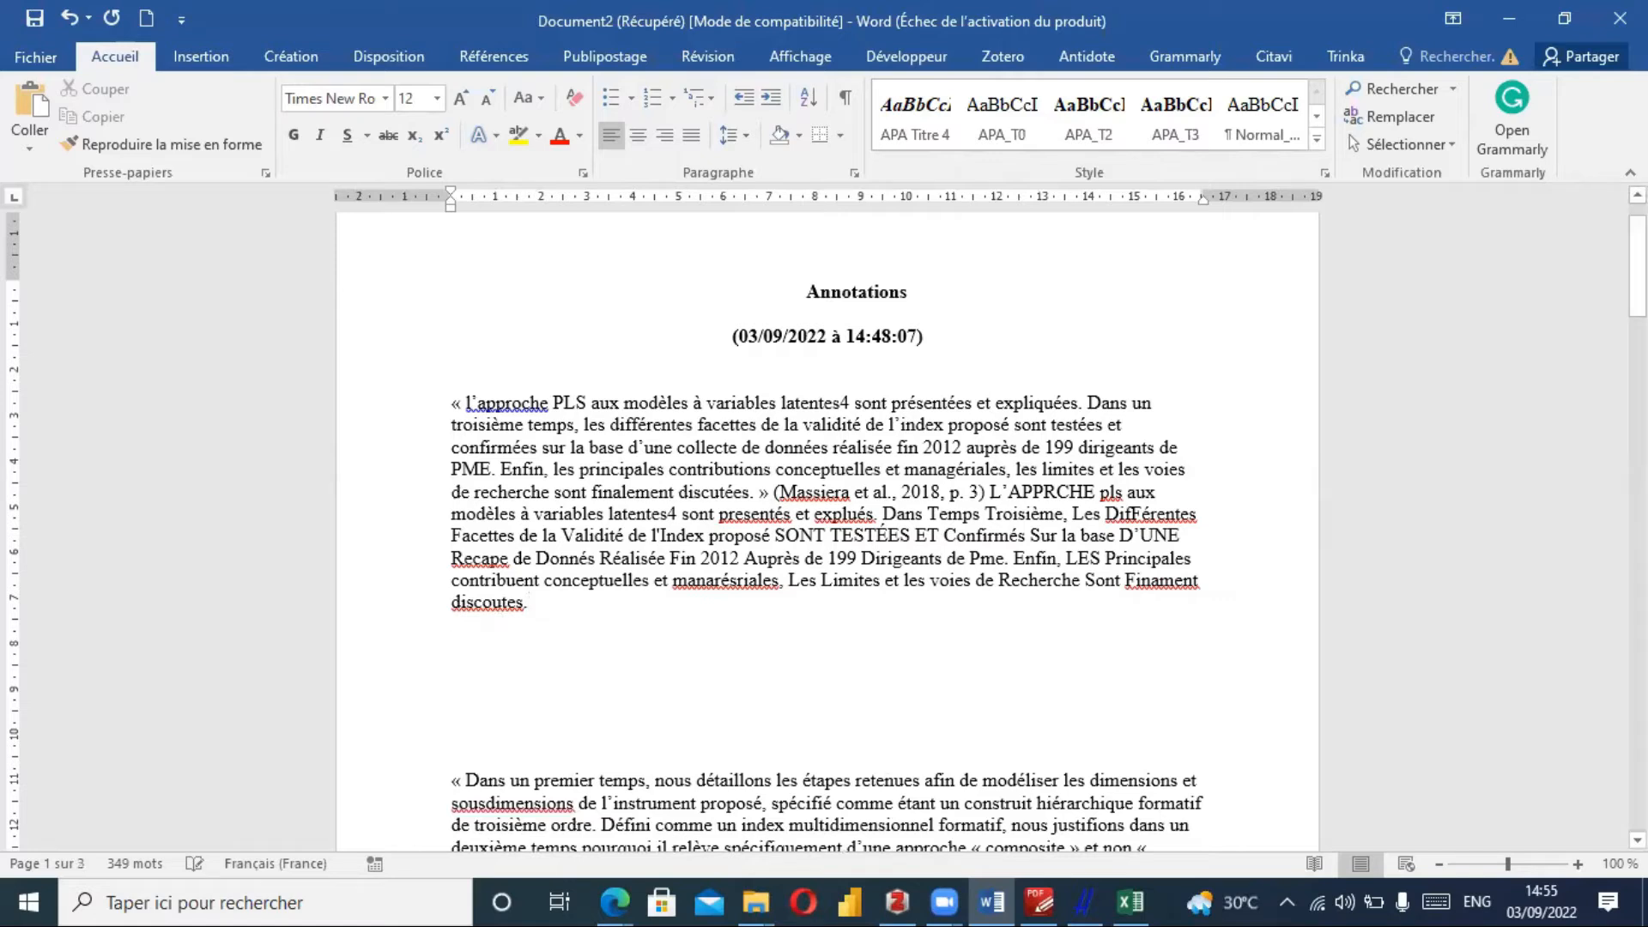
key("Return")
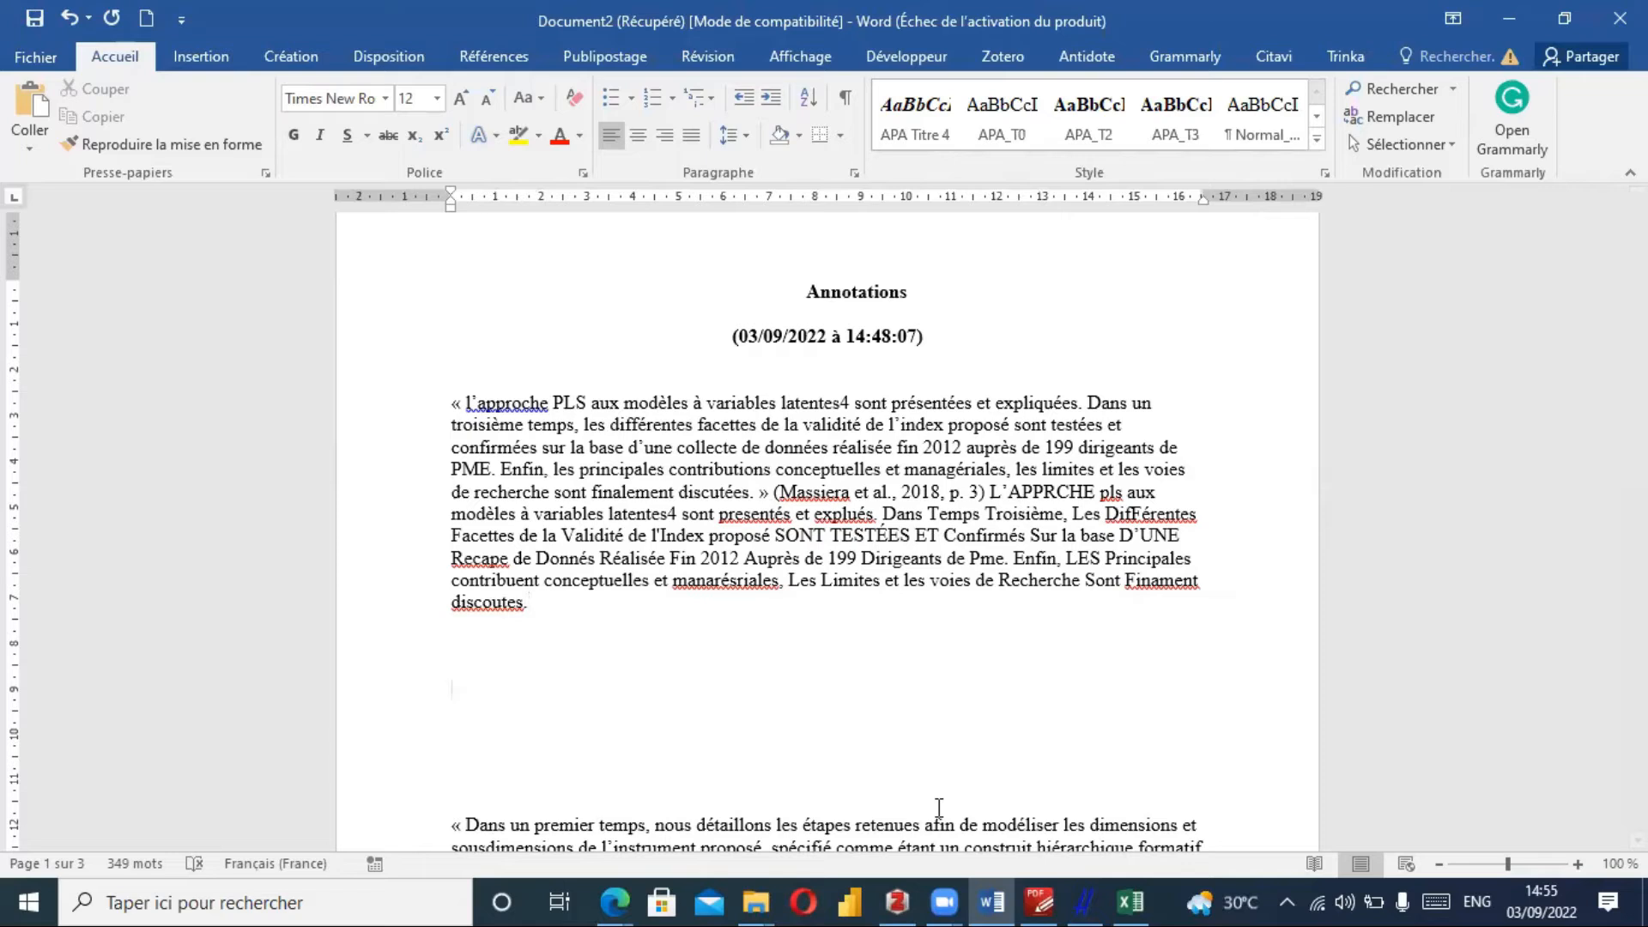
Switch to Zotero and, in the Extremisme violent collection of Formations_Z6, open the note under "La place et les marqueurs des violences intrafamiliales".
left_click(898, 901)
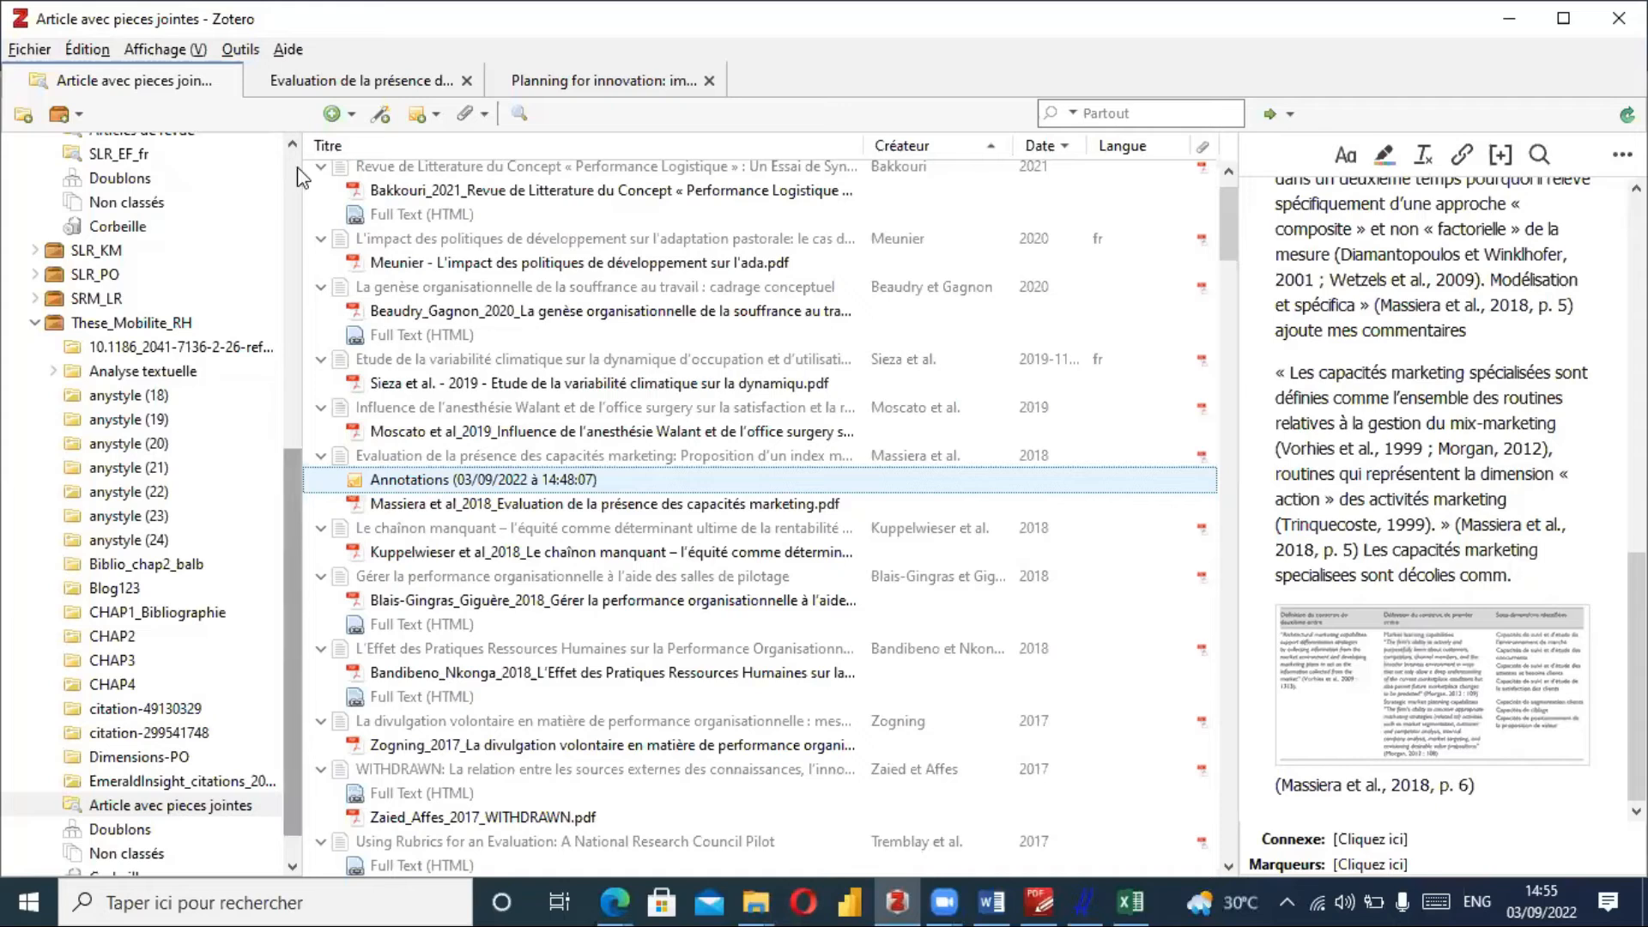
scroll(221, 303, "up", 8)
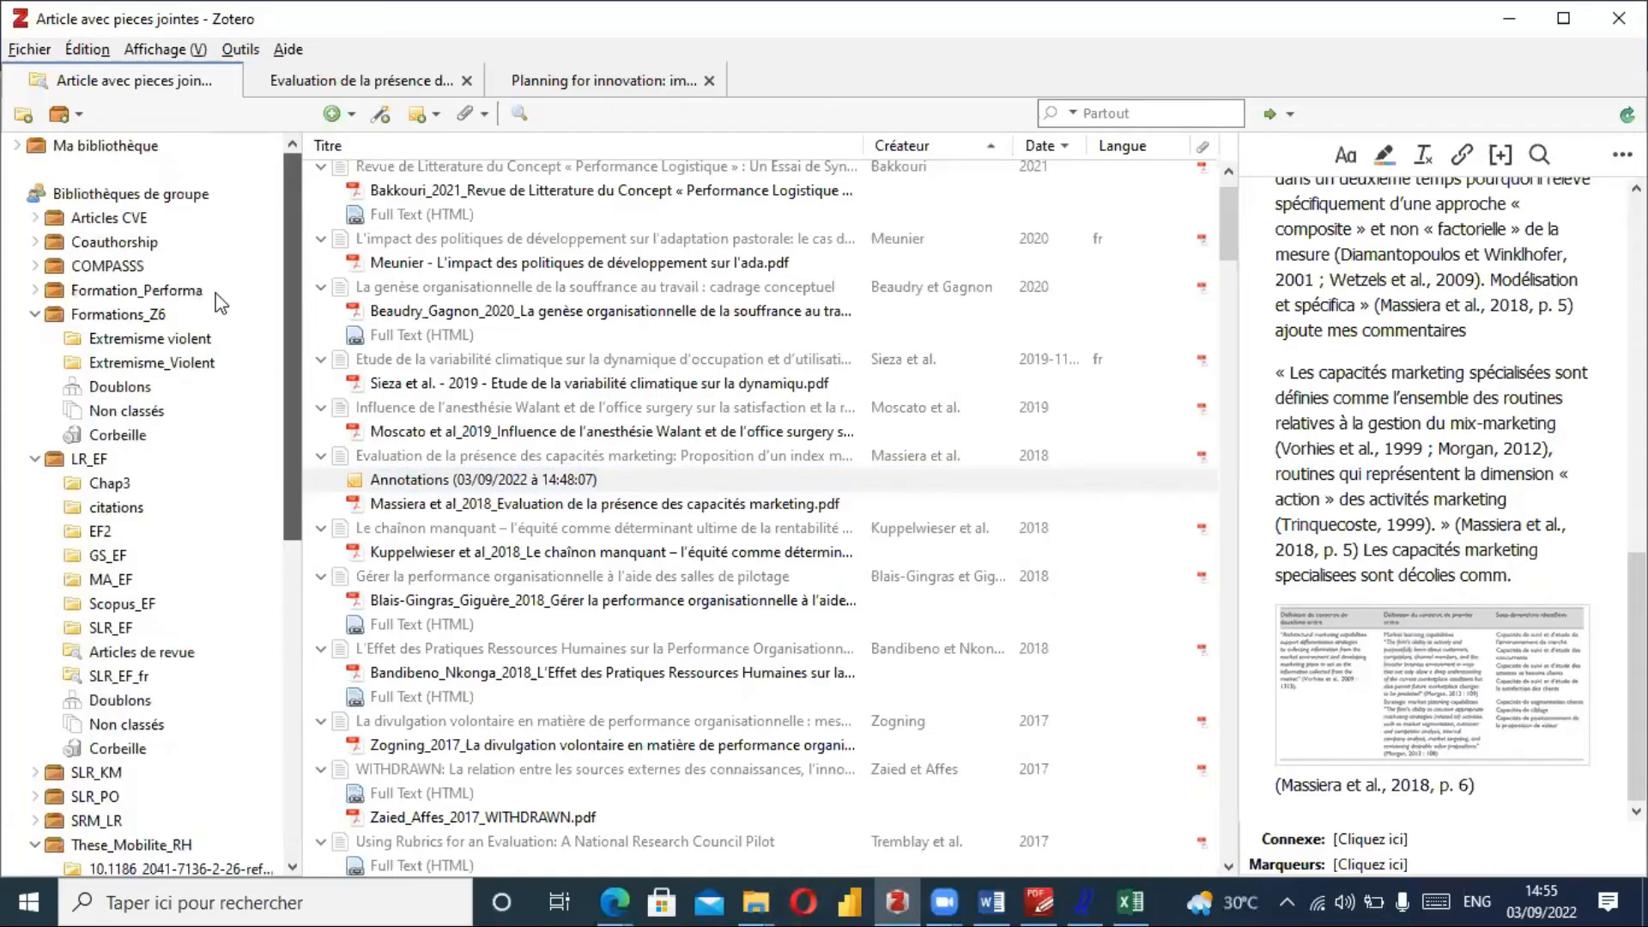
left_click(197, 340)
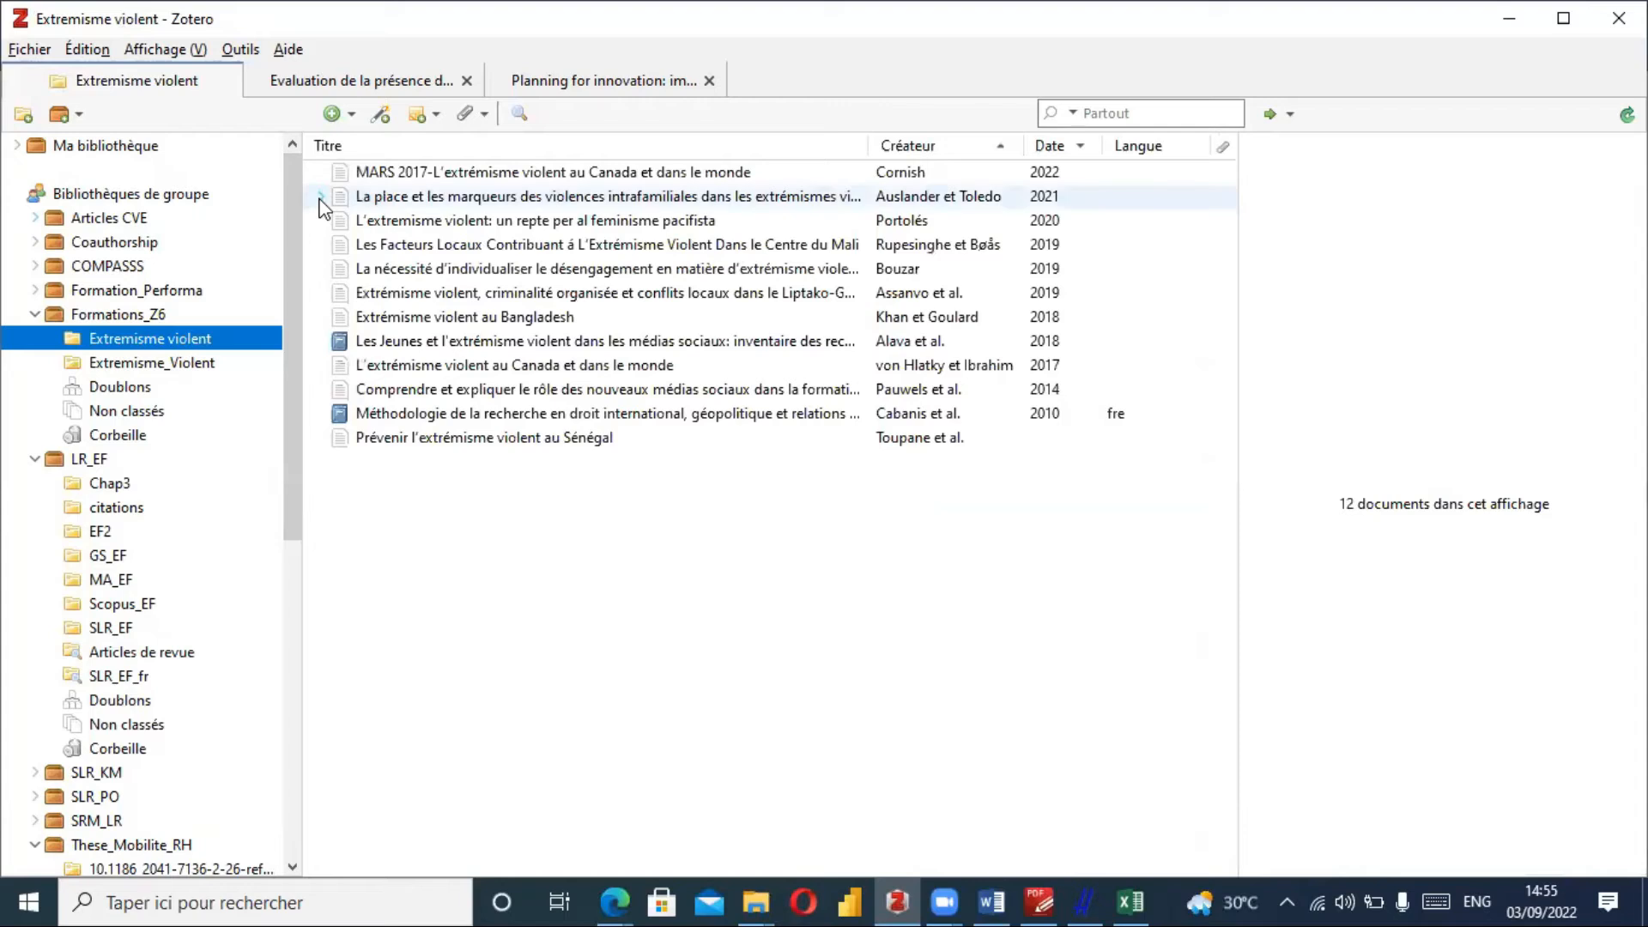
left_click(320, 197)
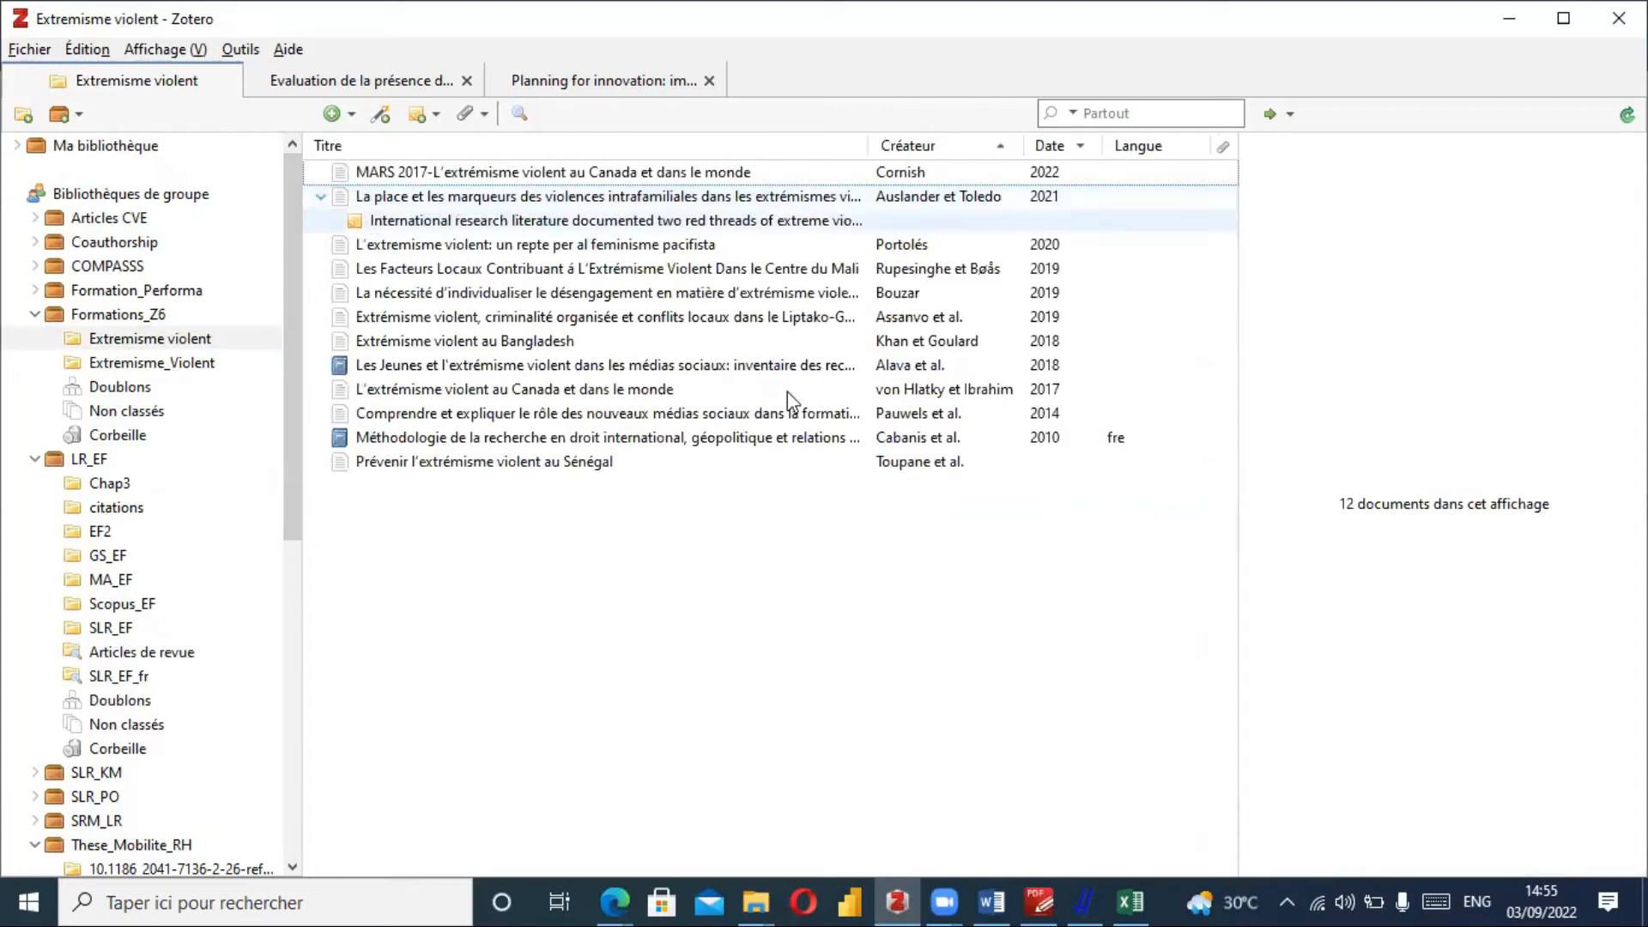
key("Down")
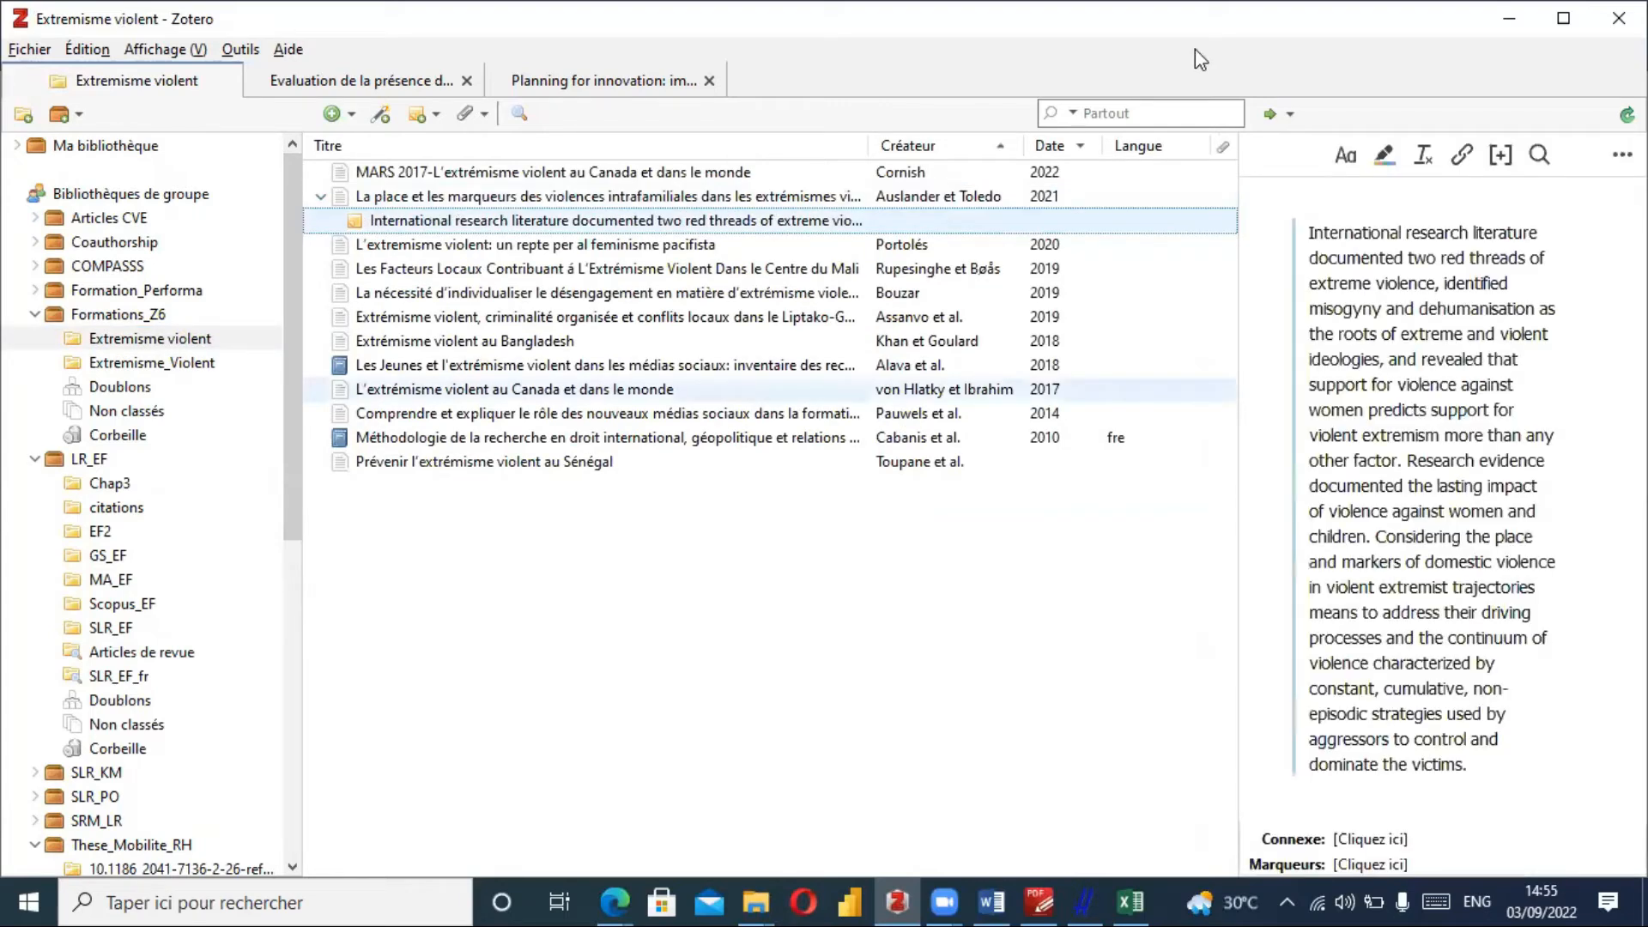
Arrange Zotero and the Word document side by side, with Zotero filling the left half of the screen and Word the right.
key("super+Down")
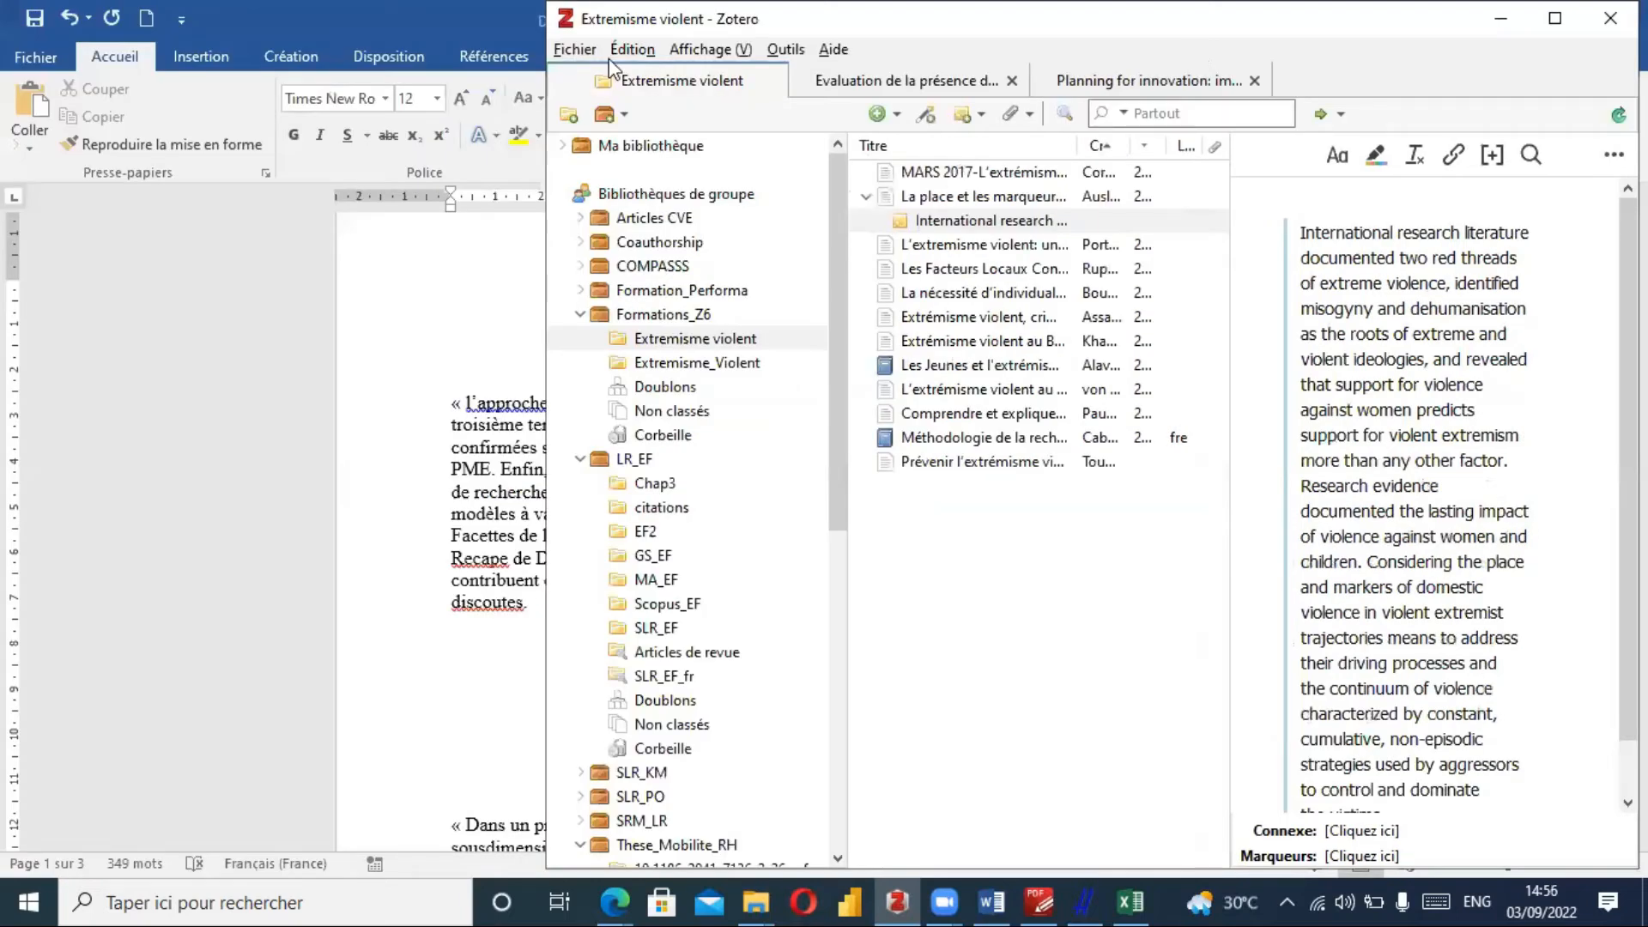
left_click_drag(1237, 11, 610, 59)
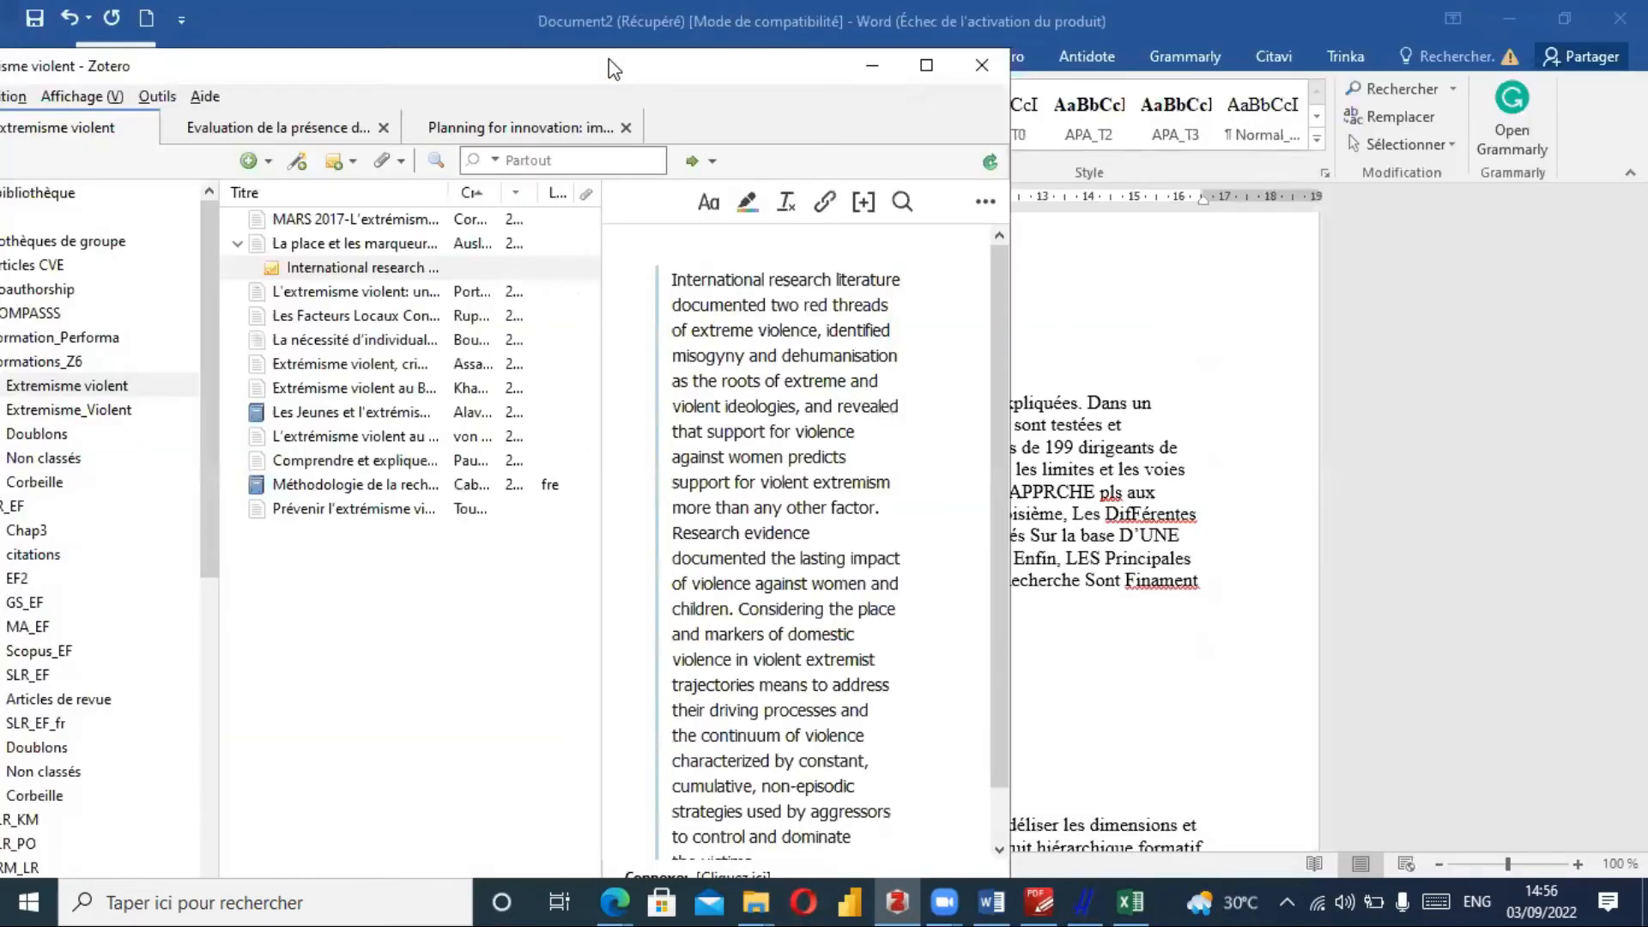
left_click(1401, 444)
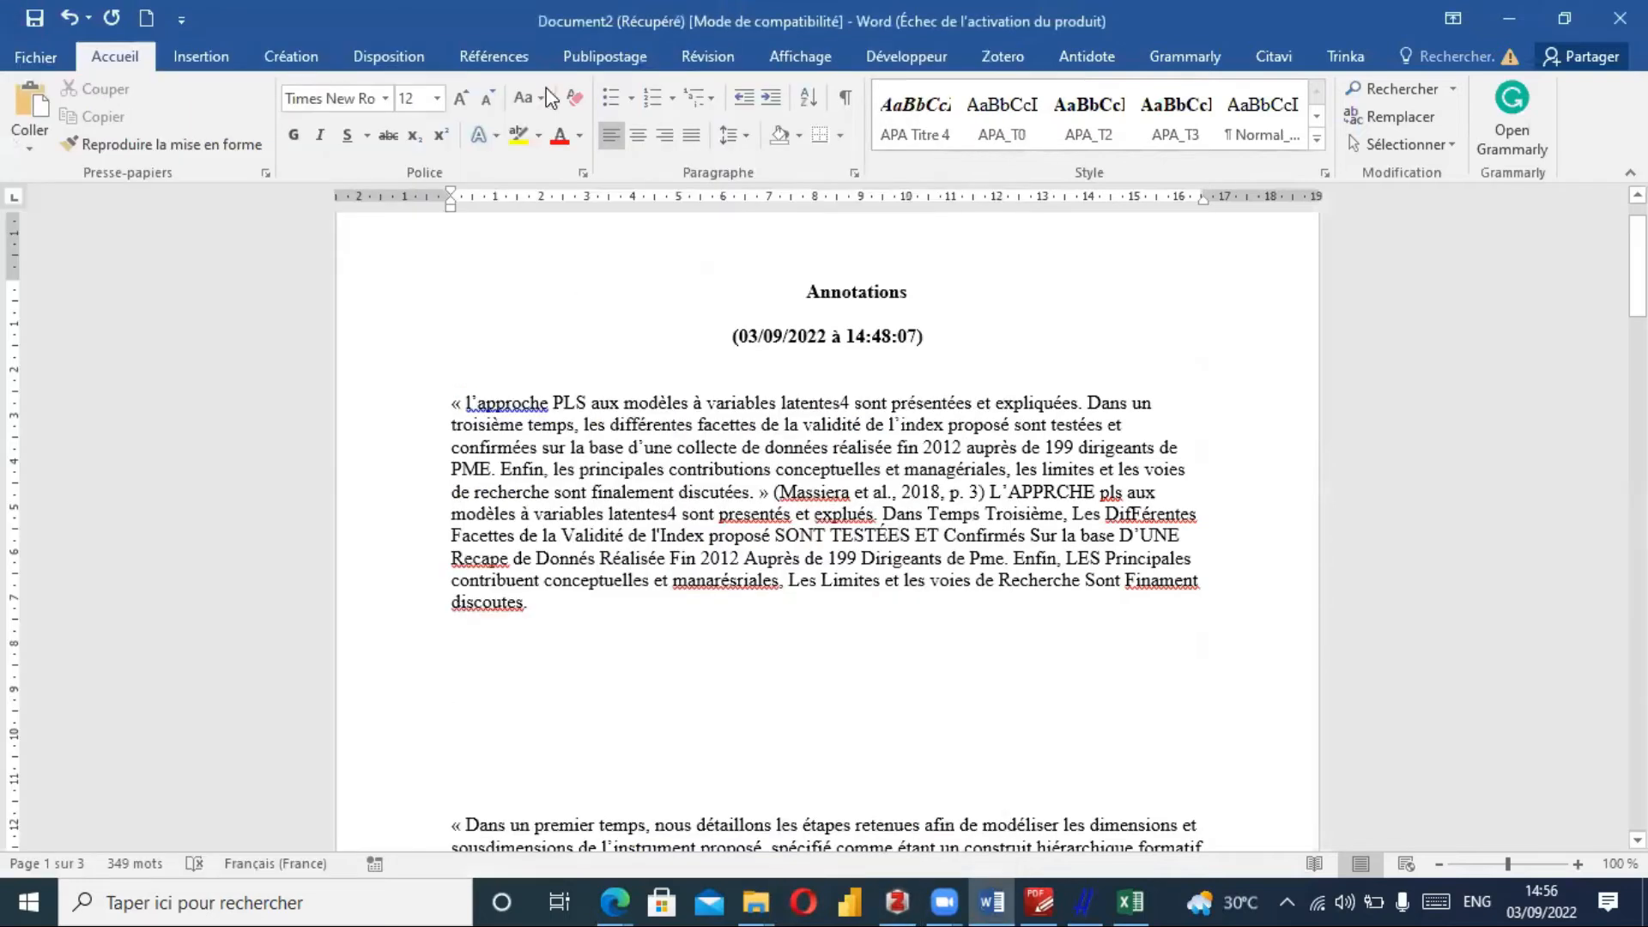
key("super+Right")
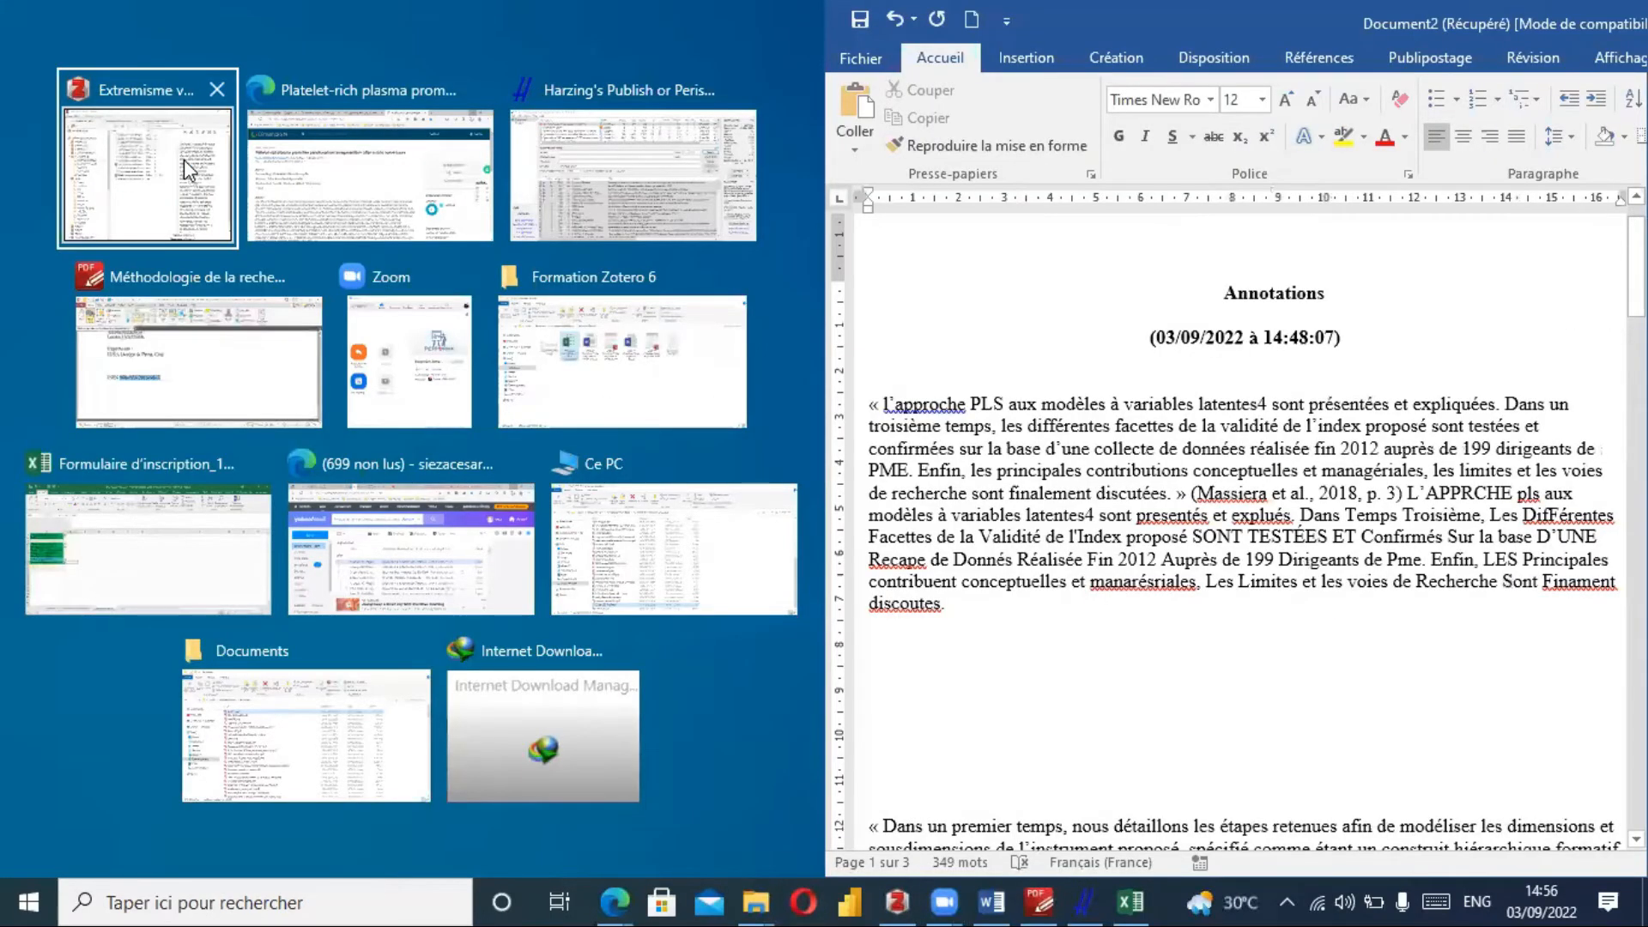
left_click(183, 158)
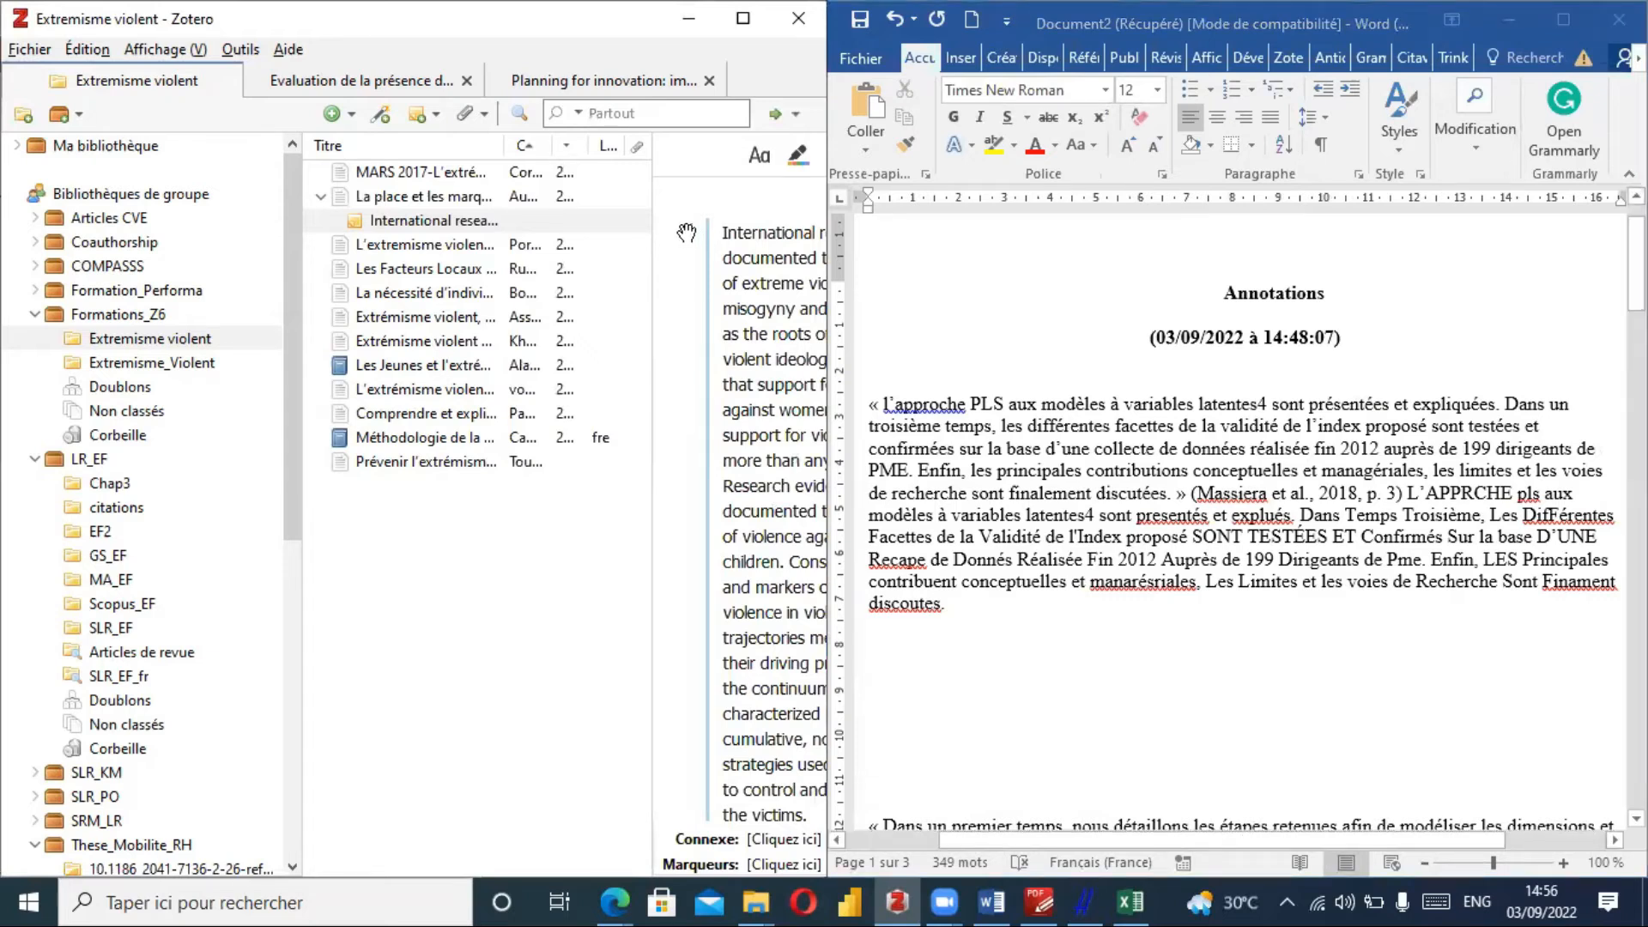
left_click_drag(651, 294, 542, 294)
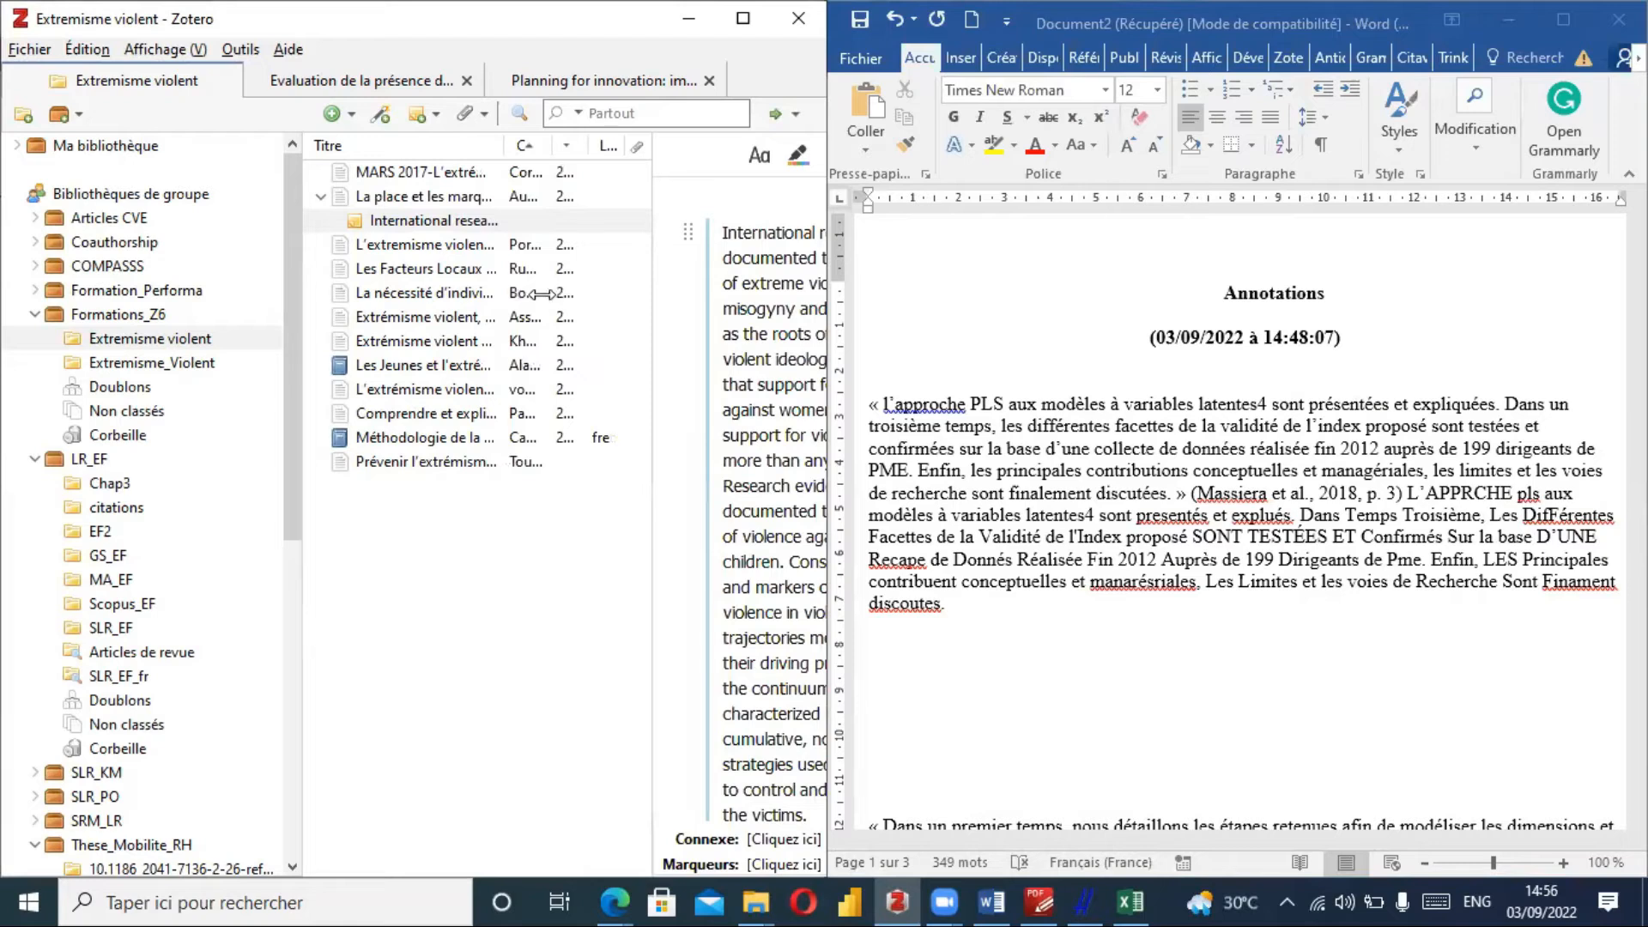
Transfer the open note's "International research literature" paragraph into the blank space after the first annotation in Word, leaving an extra blank line above it.
mouse_move(707, 313)
left_mouse_down()
mouse_move(775, 583)
mouse_move(914, 673)
left_mouse_up()
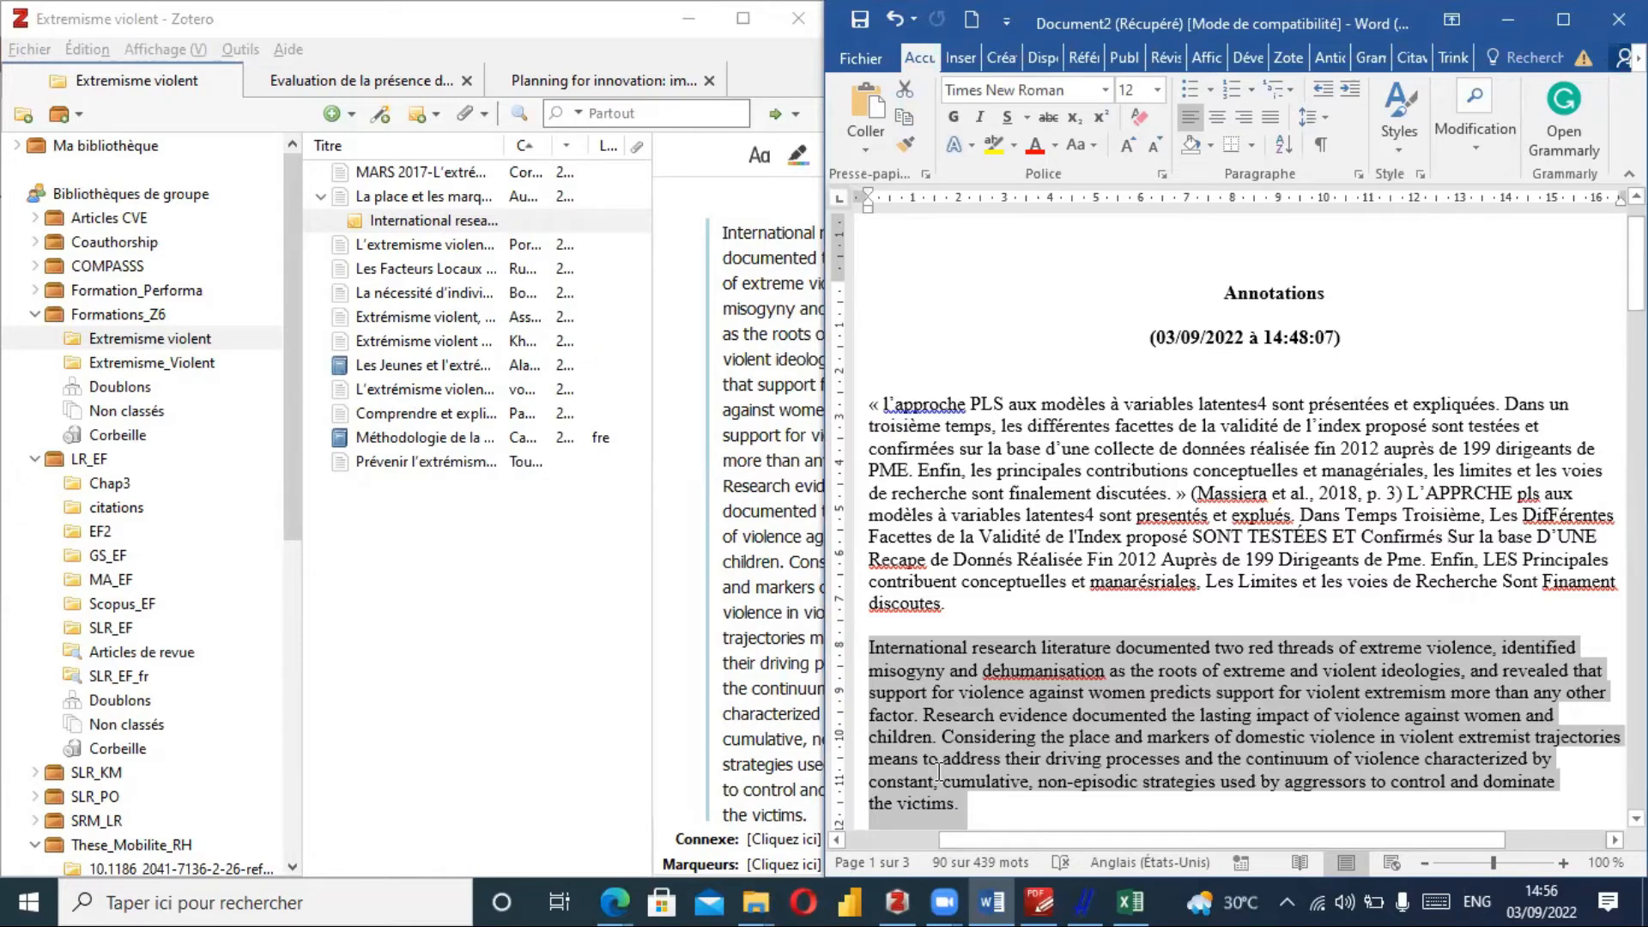
key("Delete")
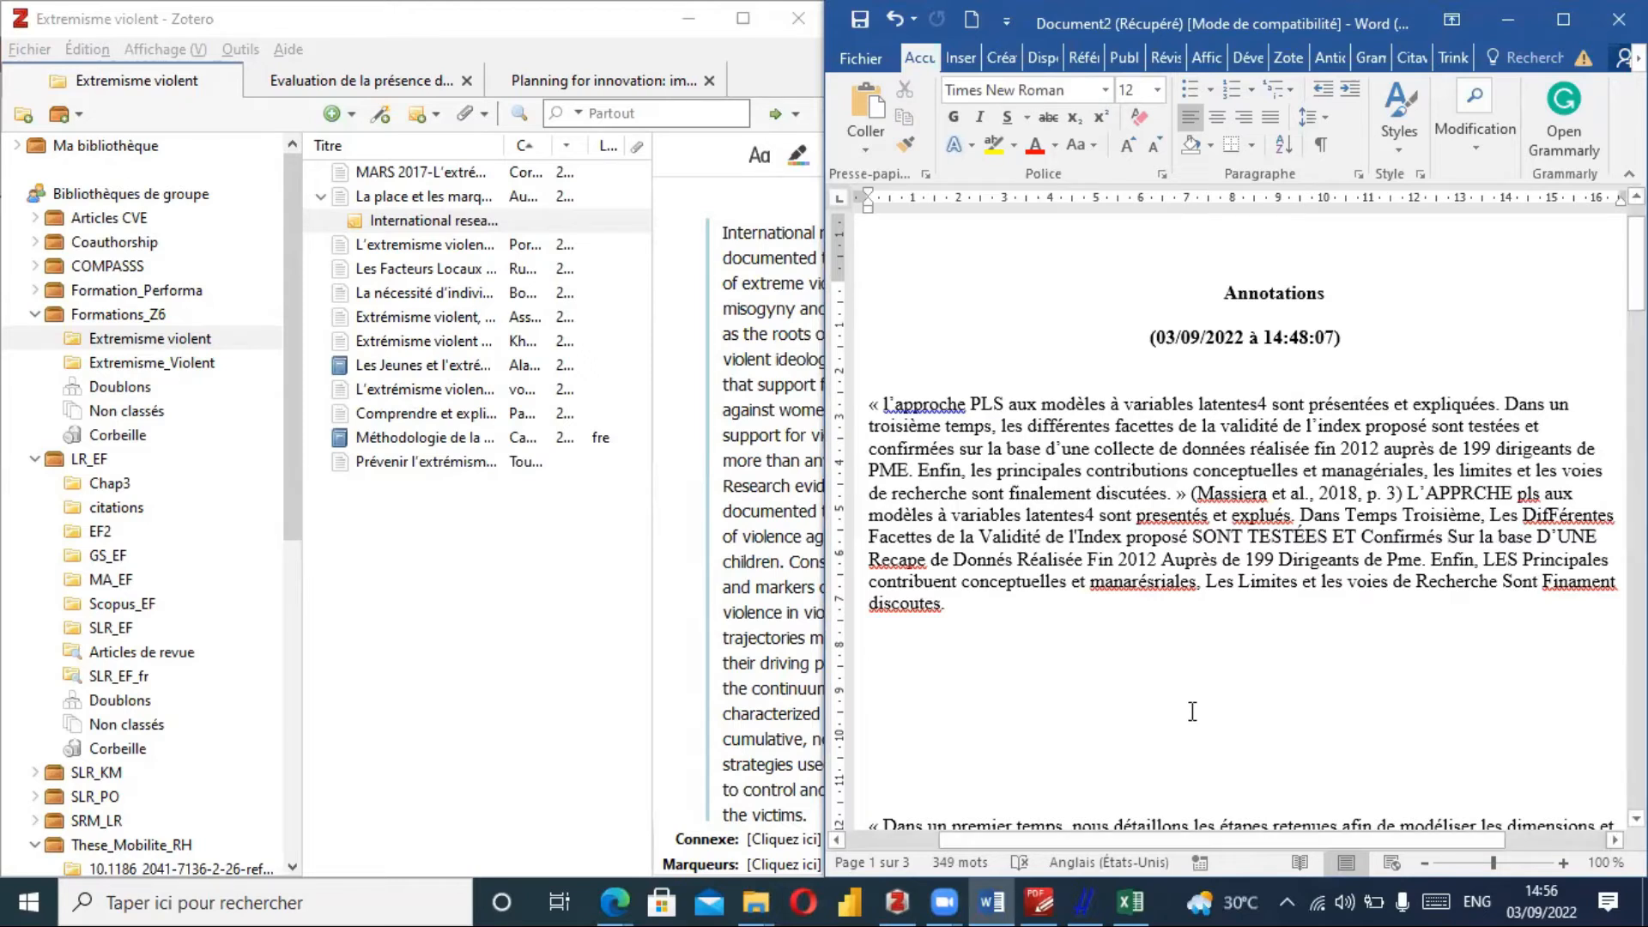
key("Return")
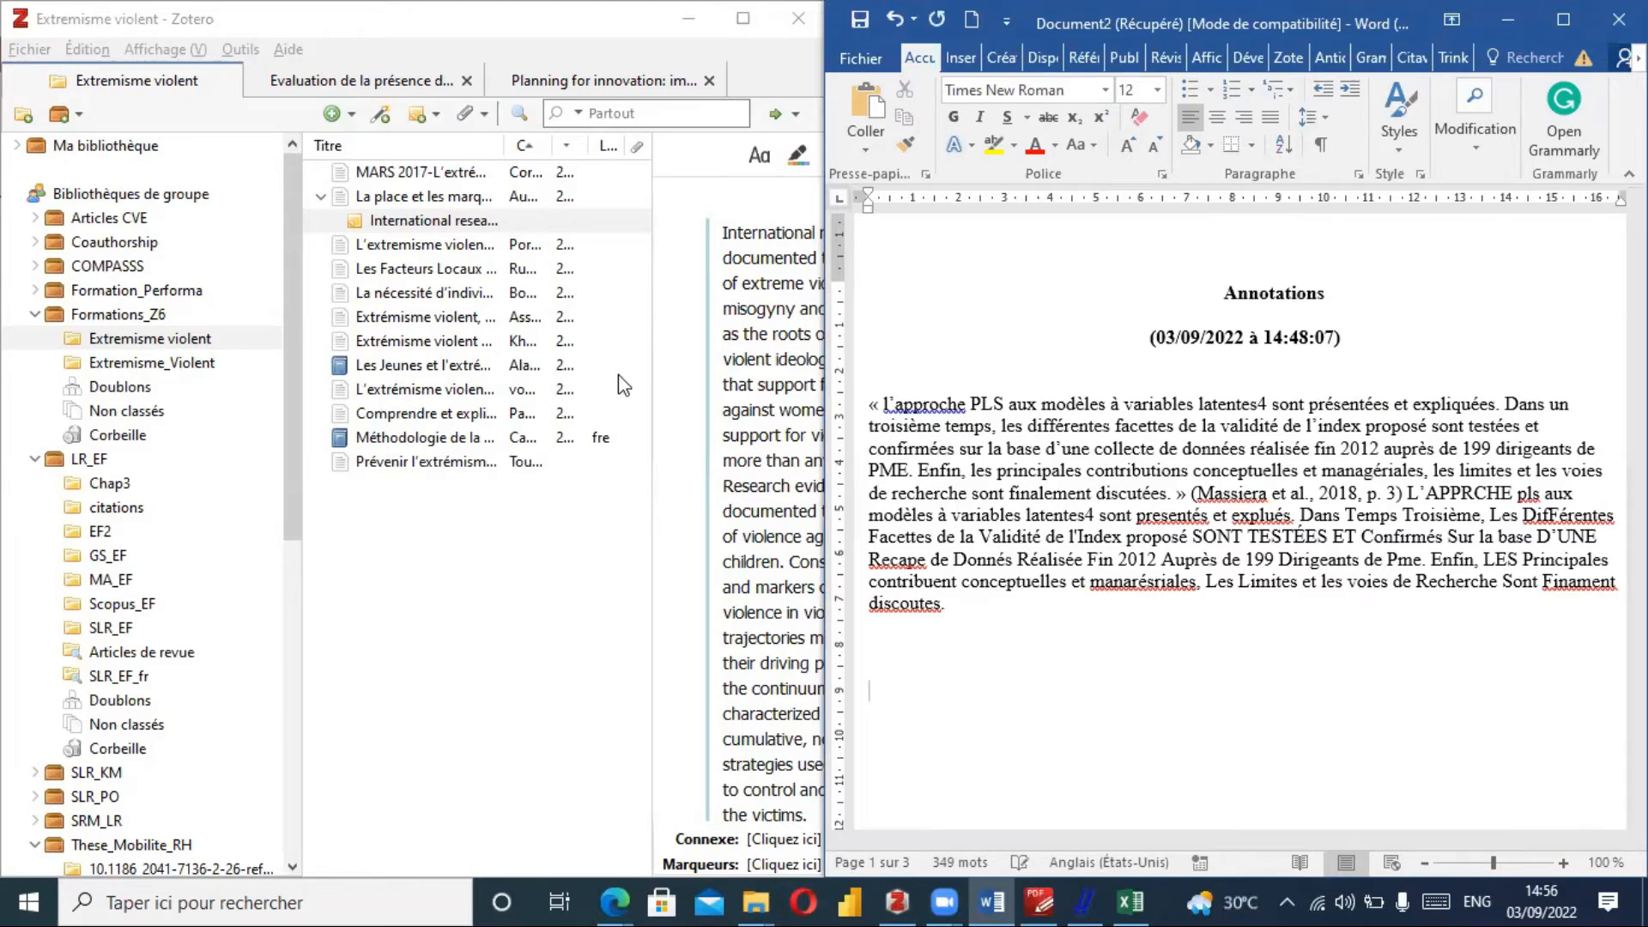
left_click(403, 223)
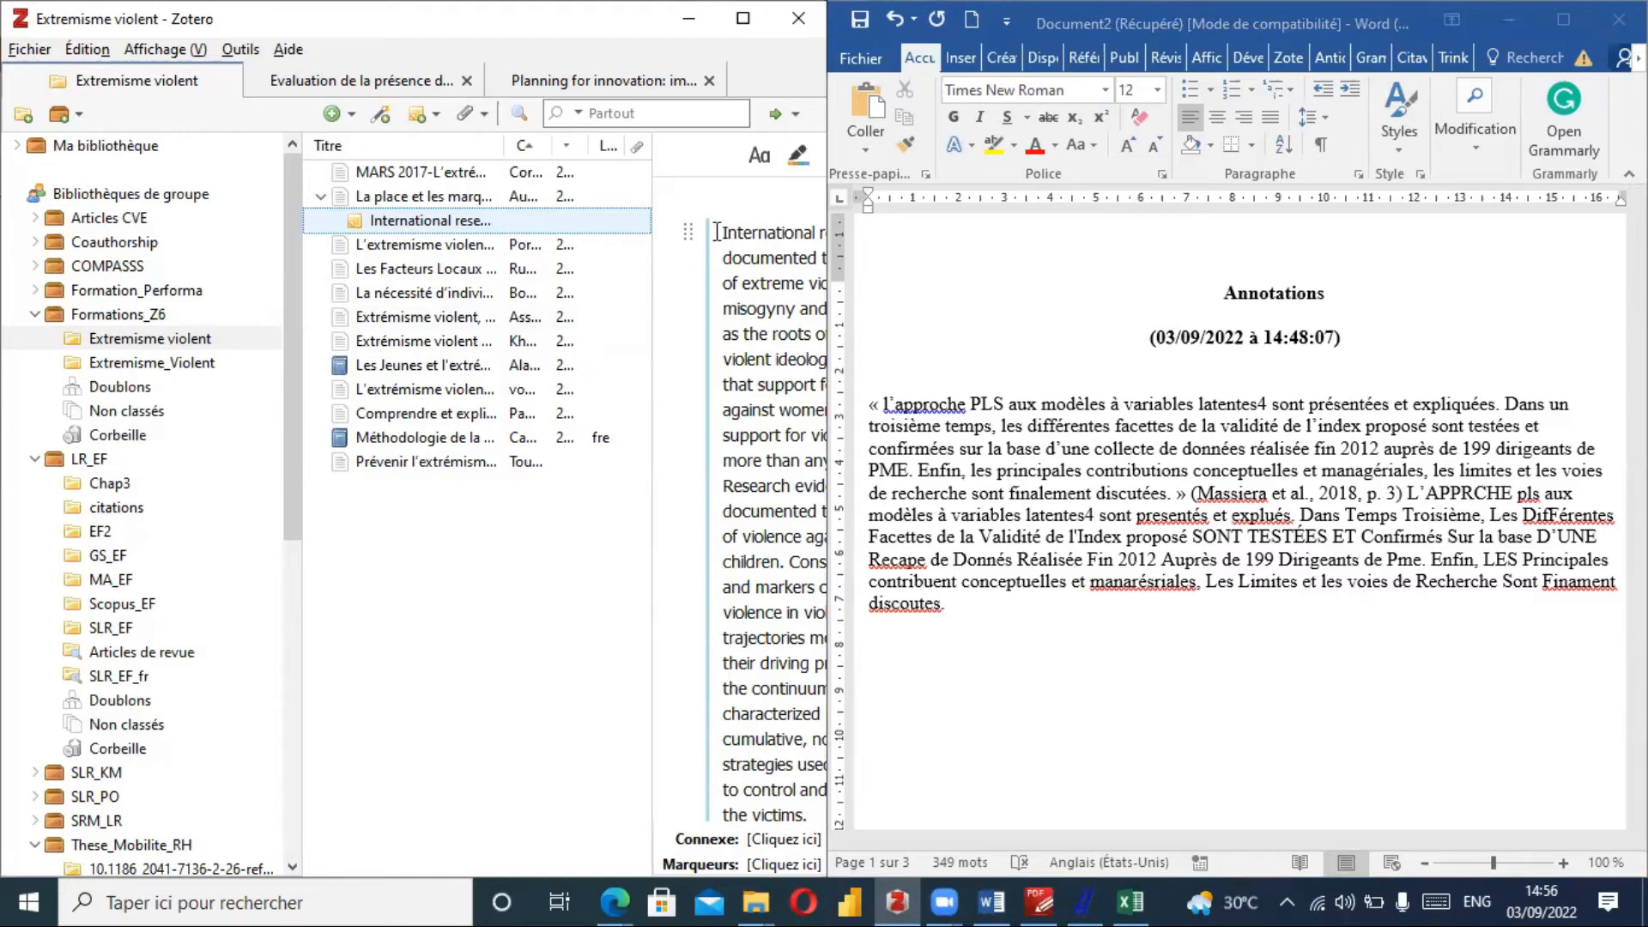
left_click_drag(686, 227, 922, 707)
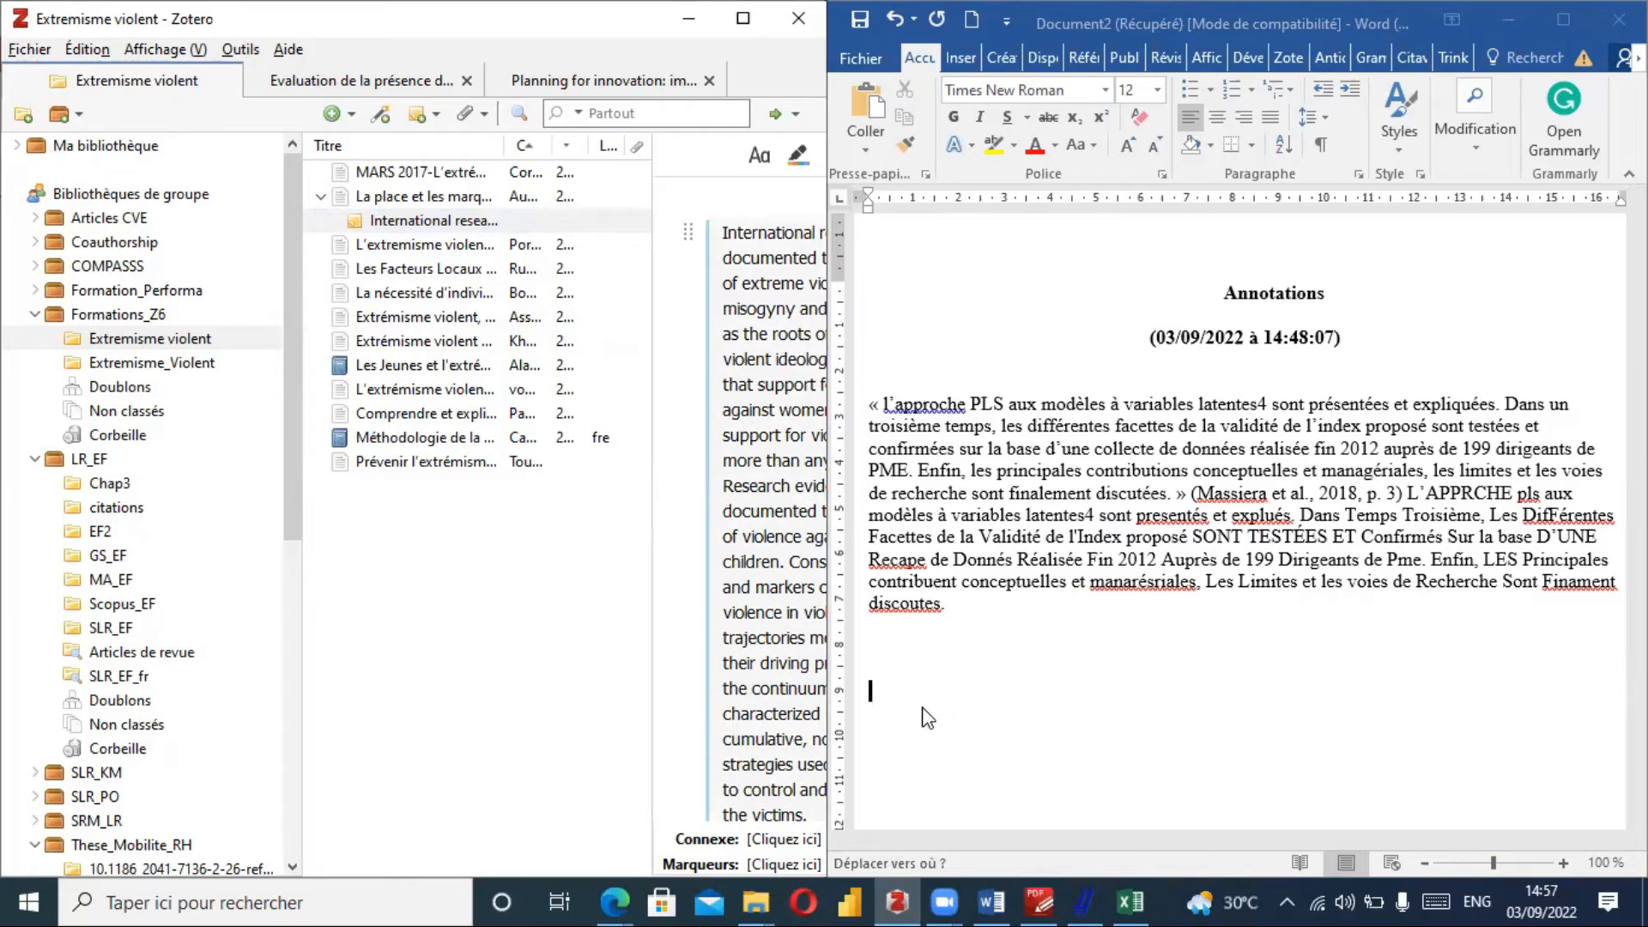
left_click_drag(927, 717, 925, 714)
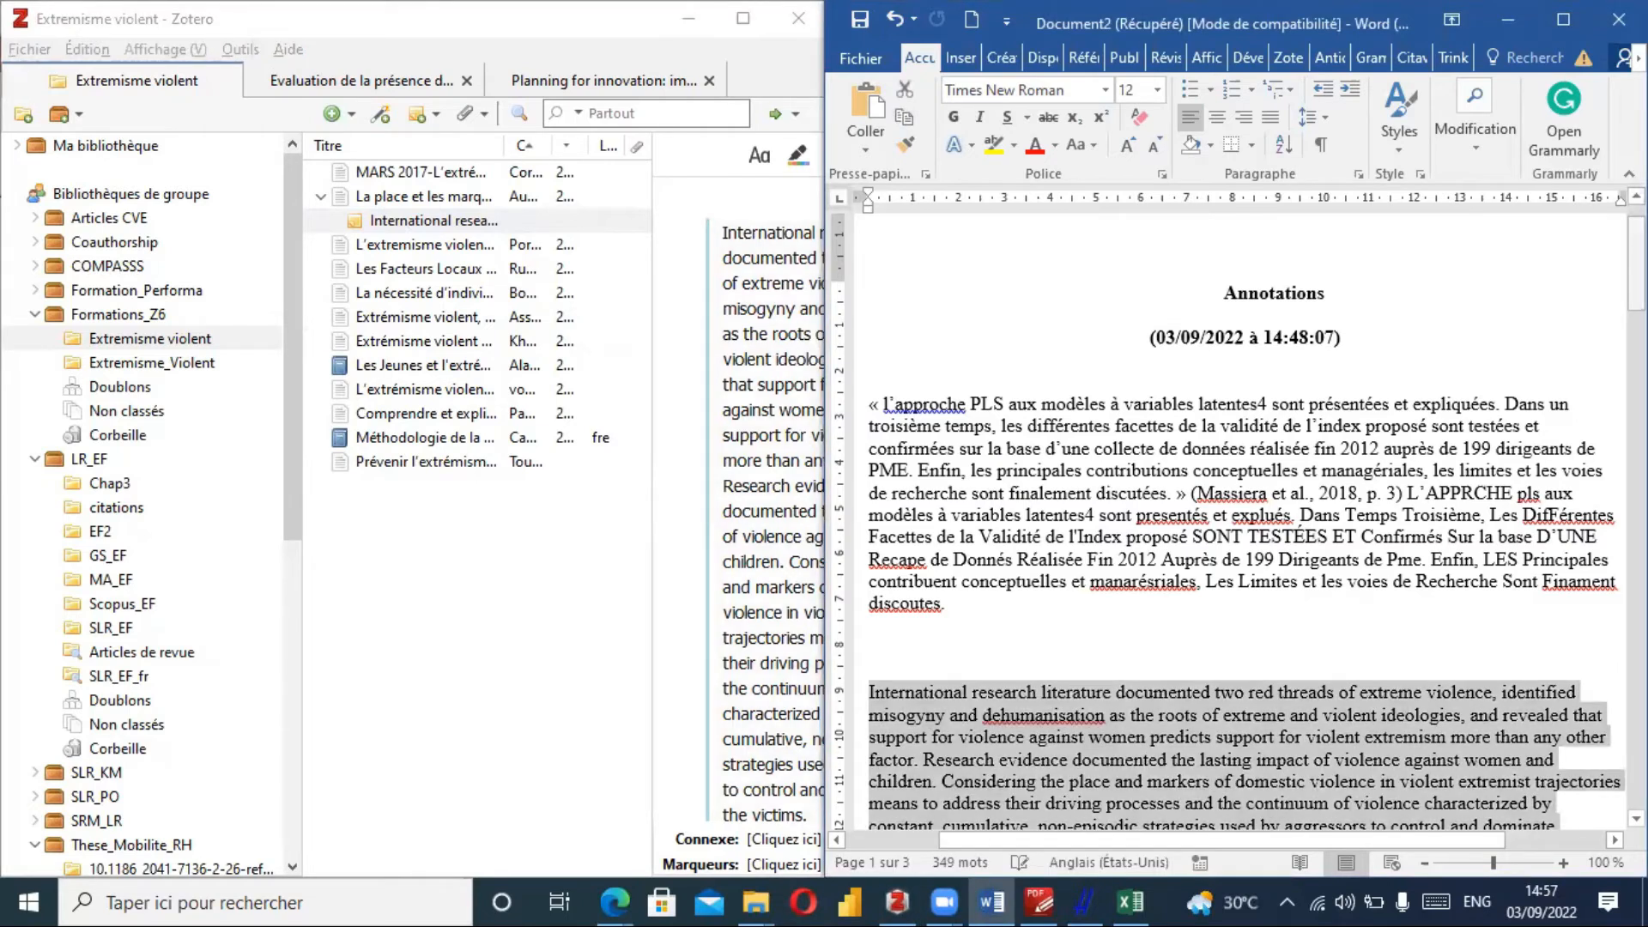
scroll(1244, 515, "down", 4)
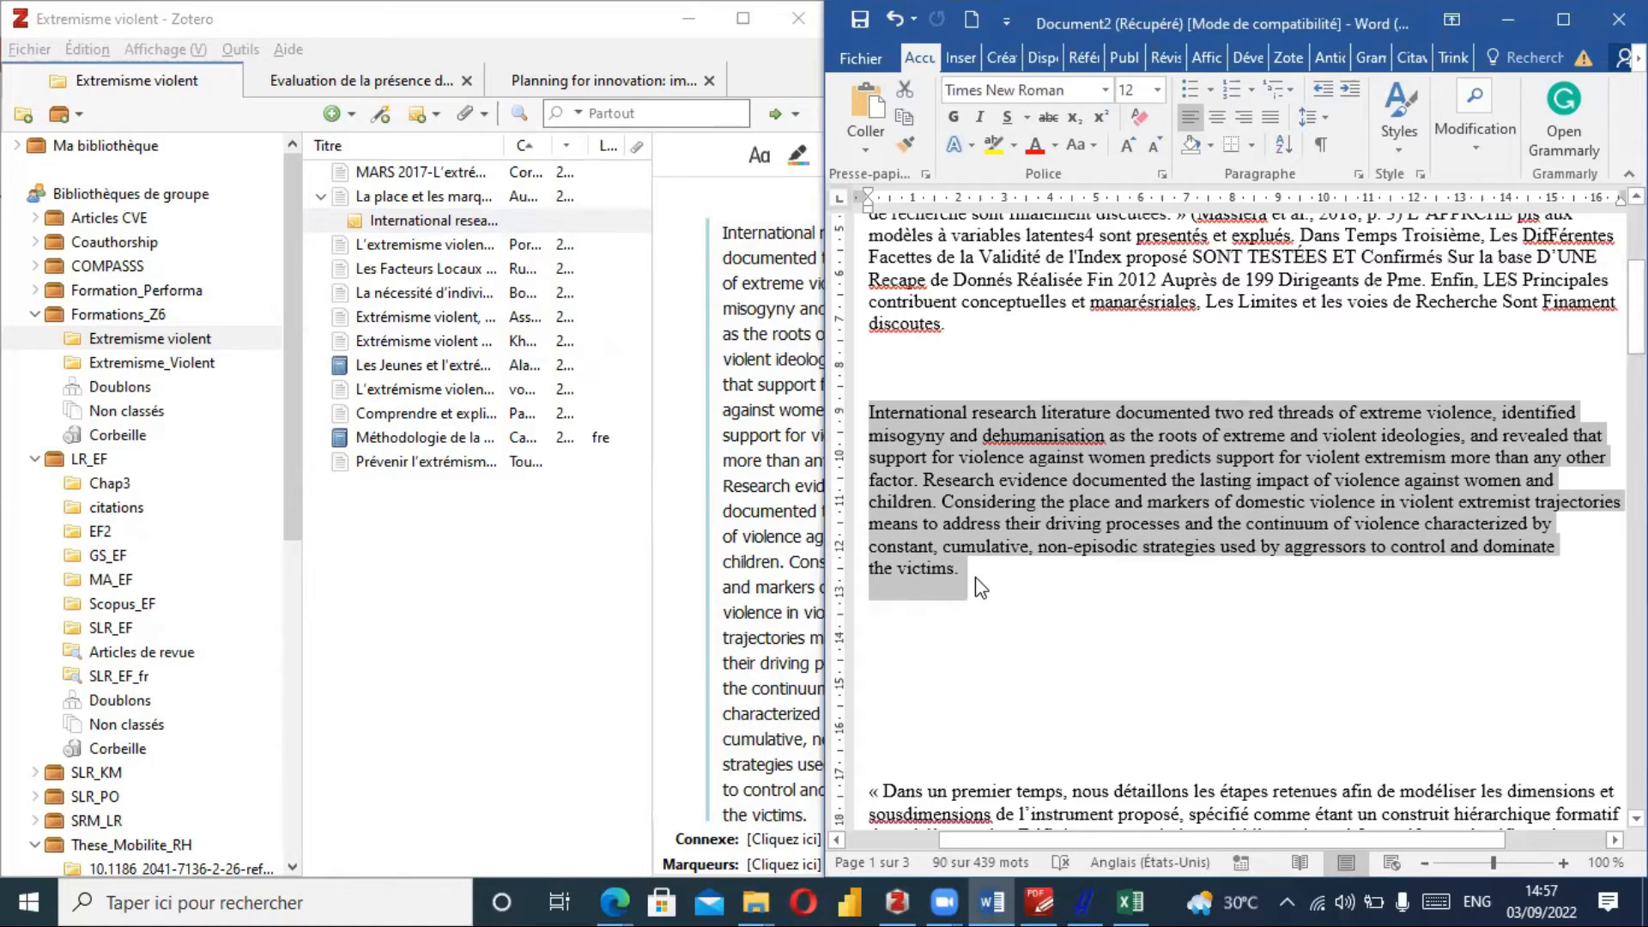
Examine the author details of the note's parent article in Zotero, widening its window to show the full item information.
left_click(443, 202)
left_click(441, 196)
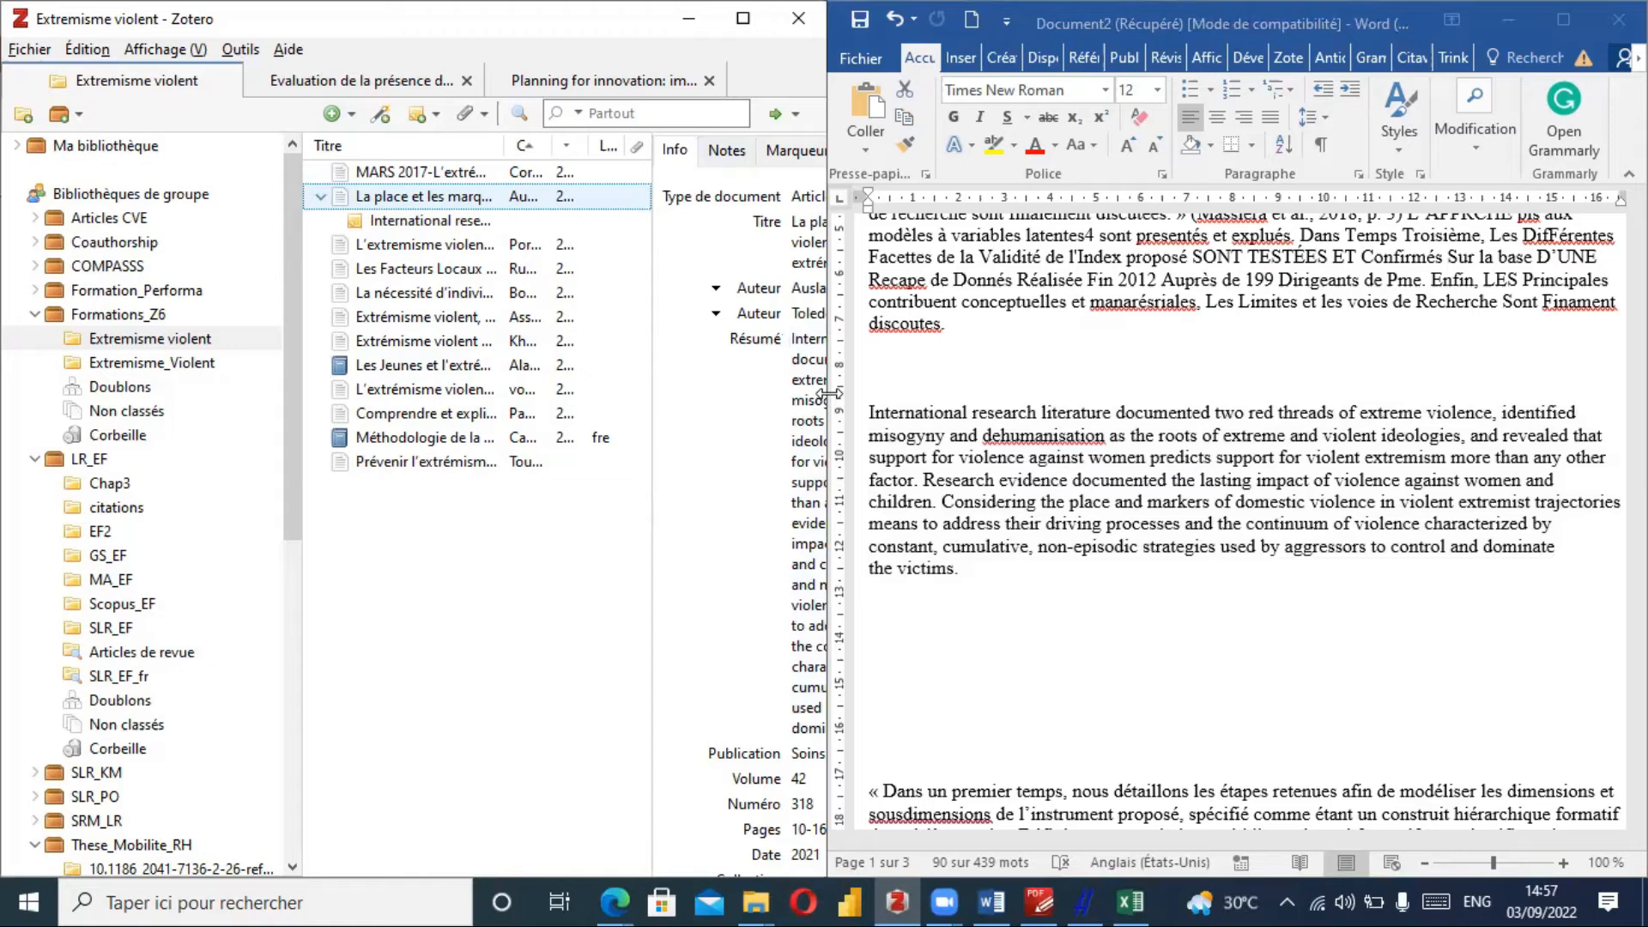
left_click_drag(828, 393, 1200, 400)
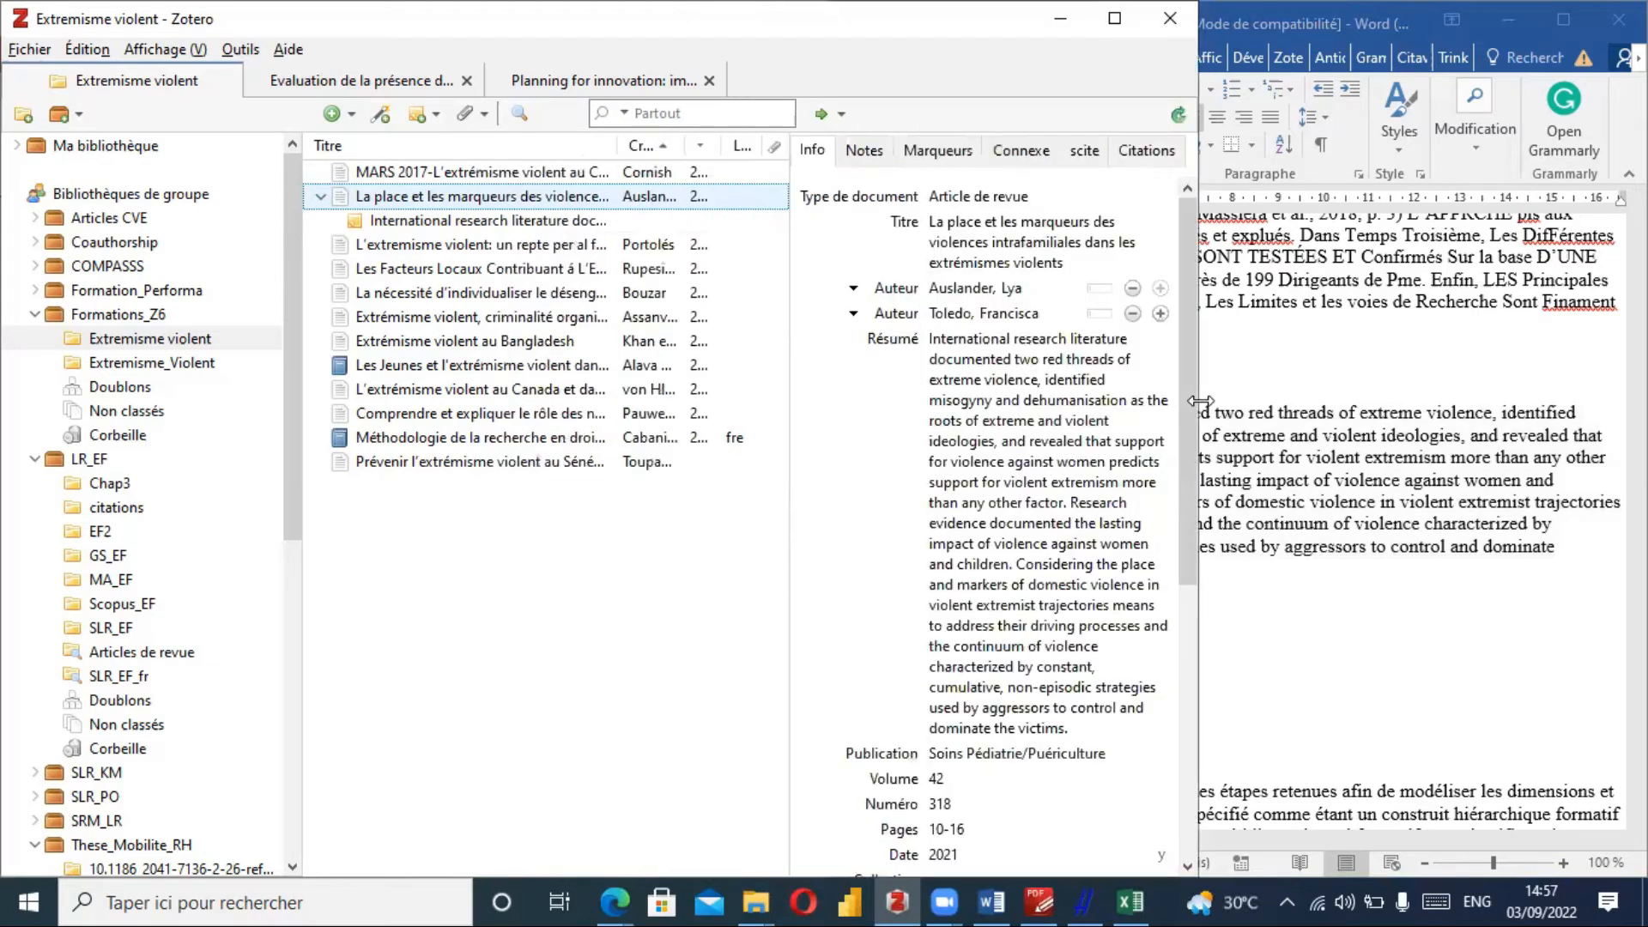
left_click(983, 289)
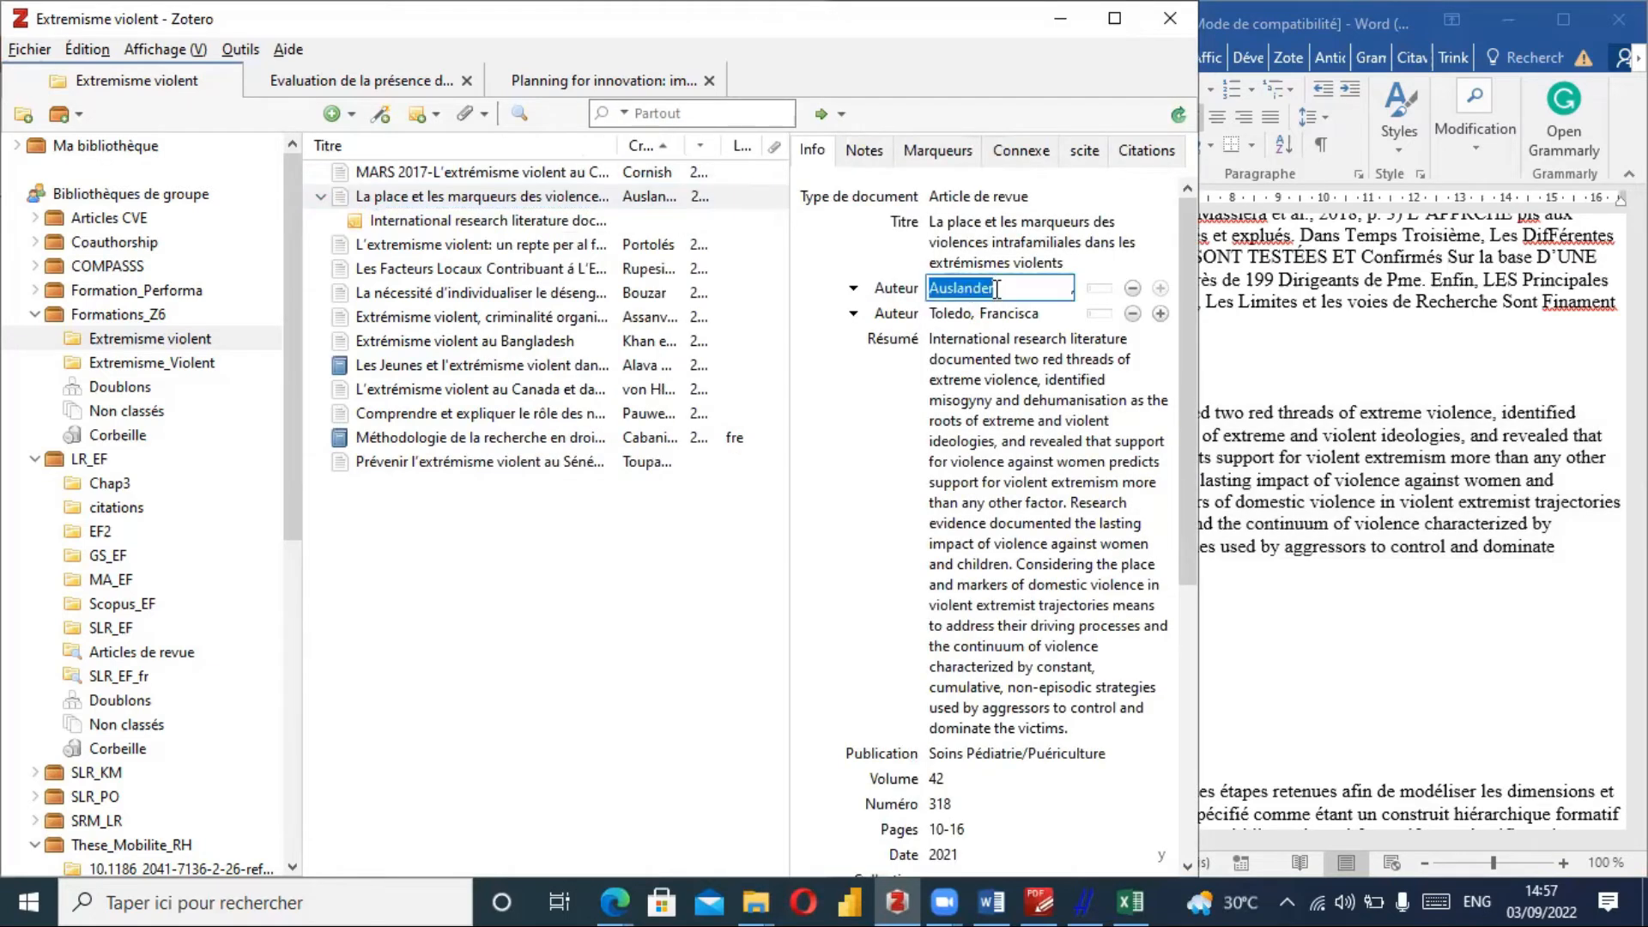
left_click(930, 289)
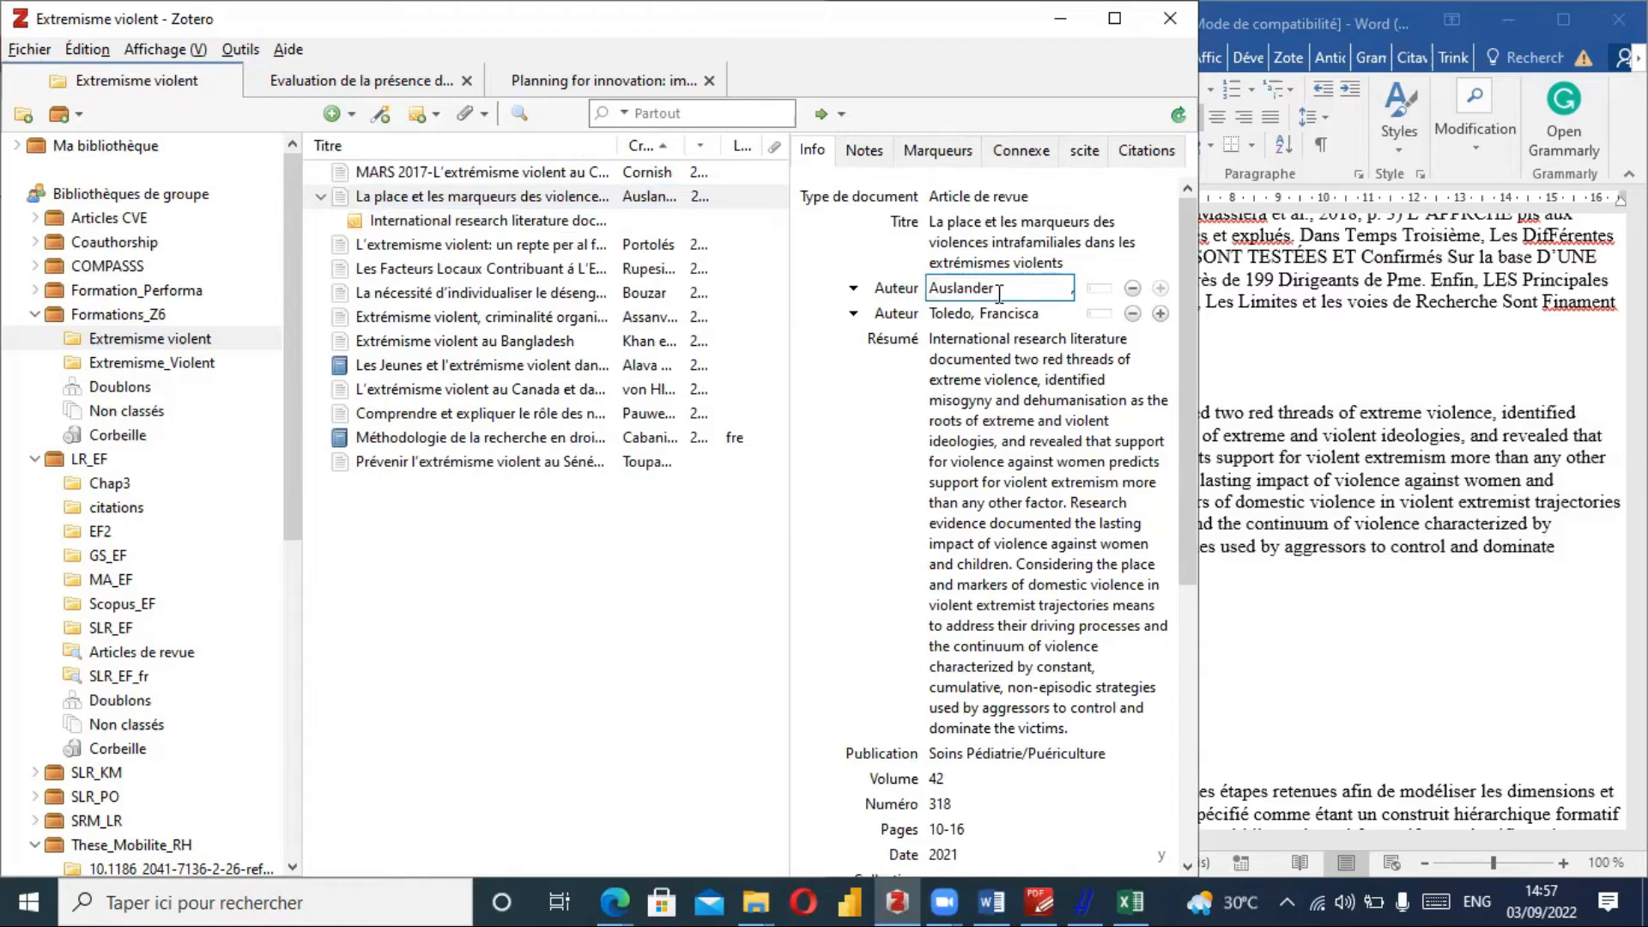
Switch to Word, prepare a space before the final period of the "International research literature" paragraph, and maximize the document window.
double_click(927, 289)
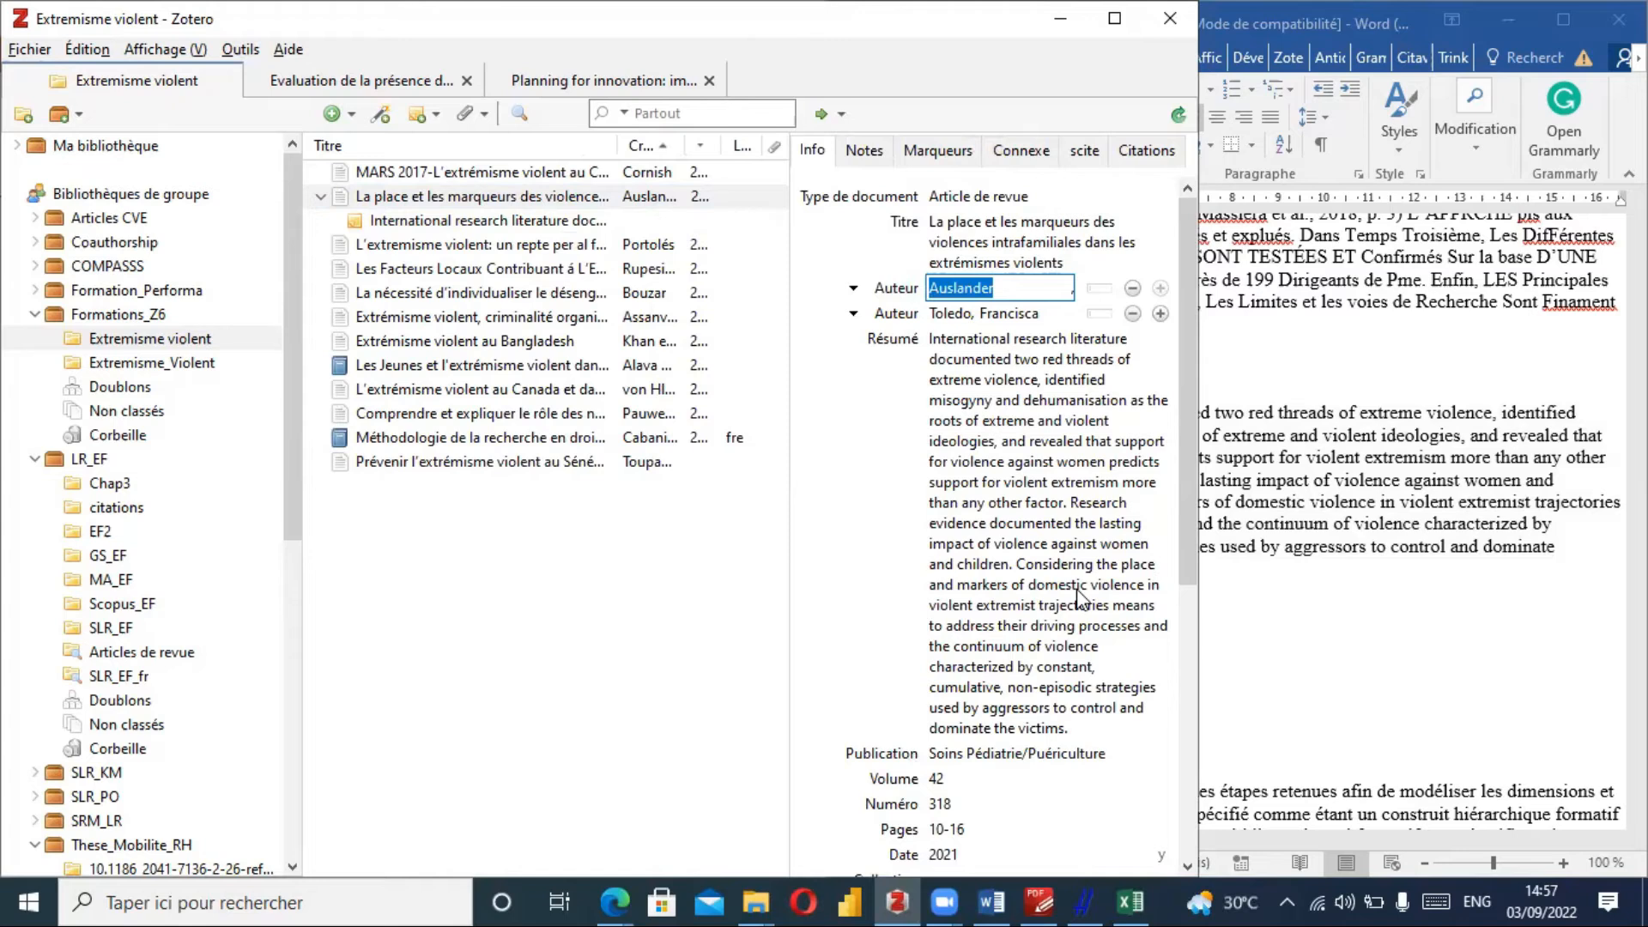
key("alt+Tab")
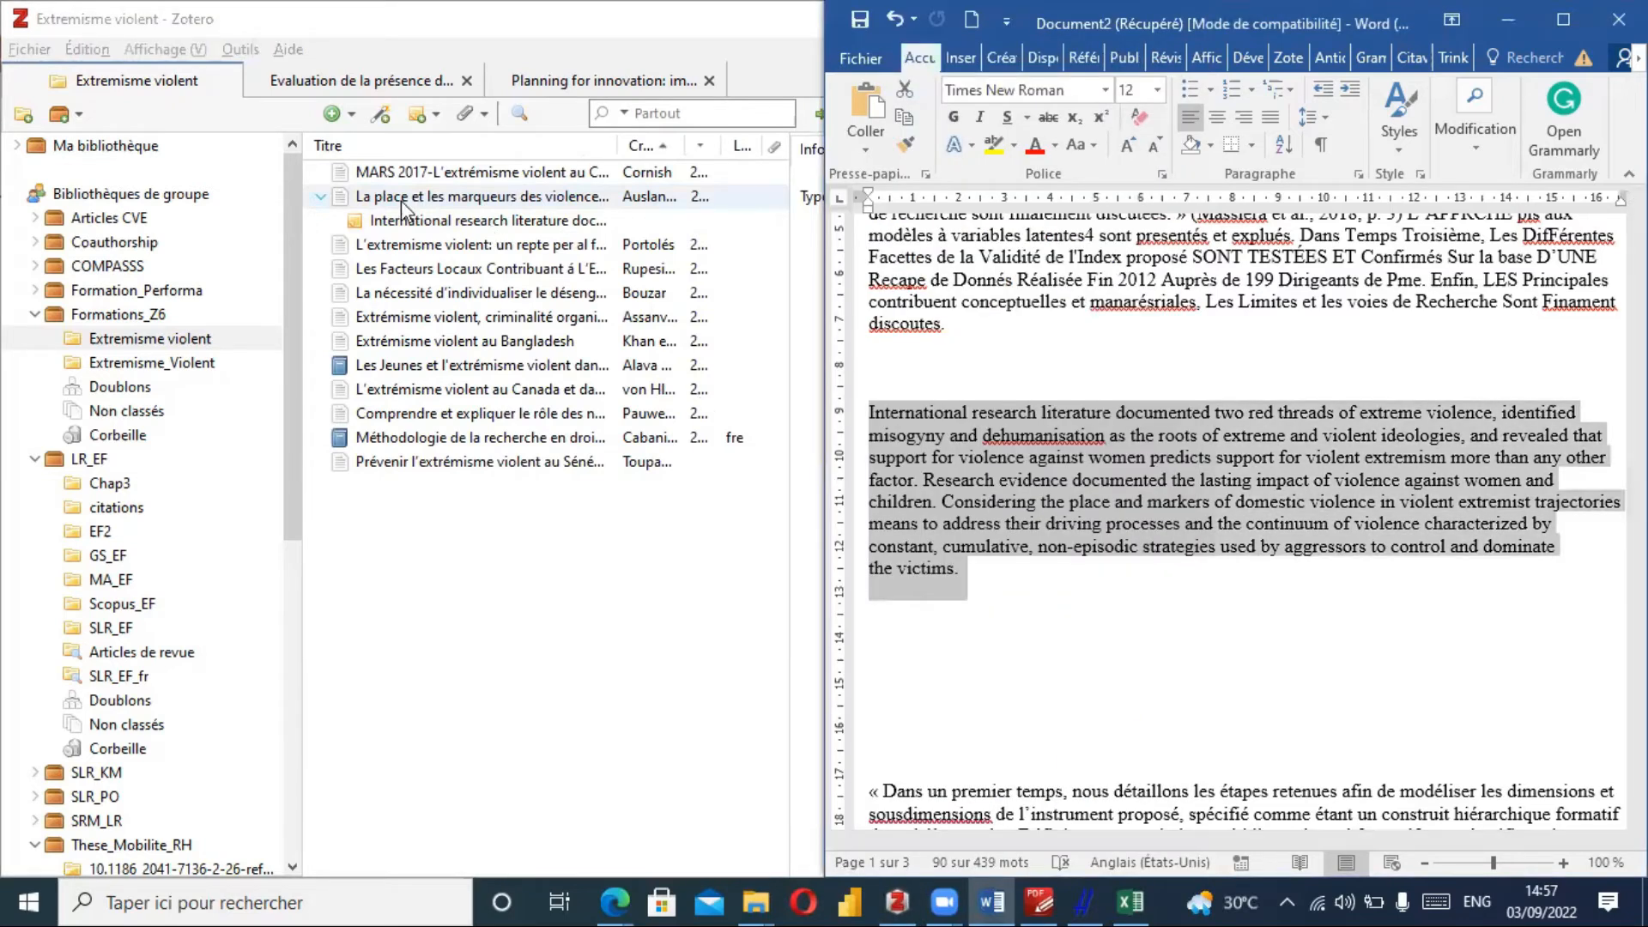
left_click(959, 569)
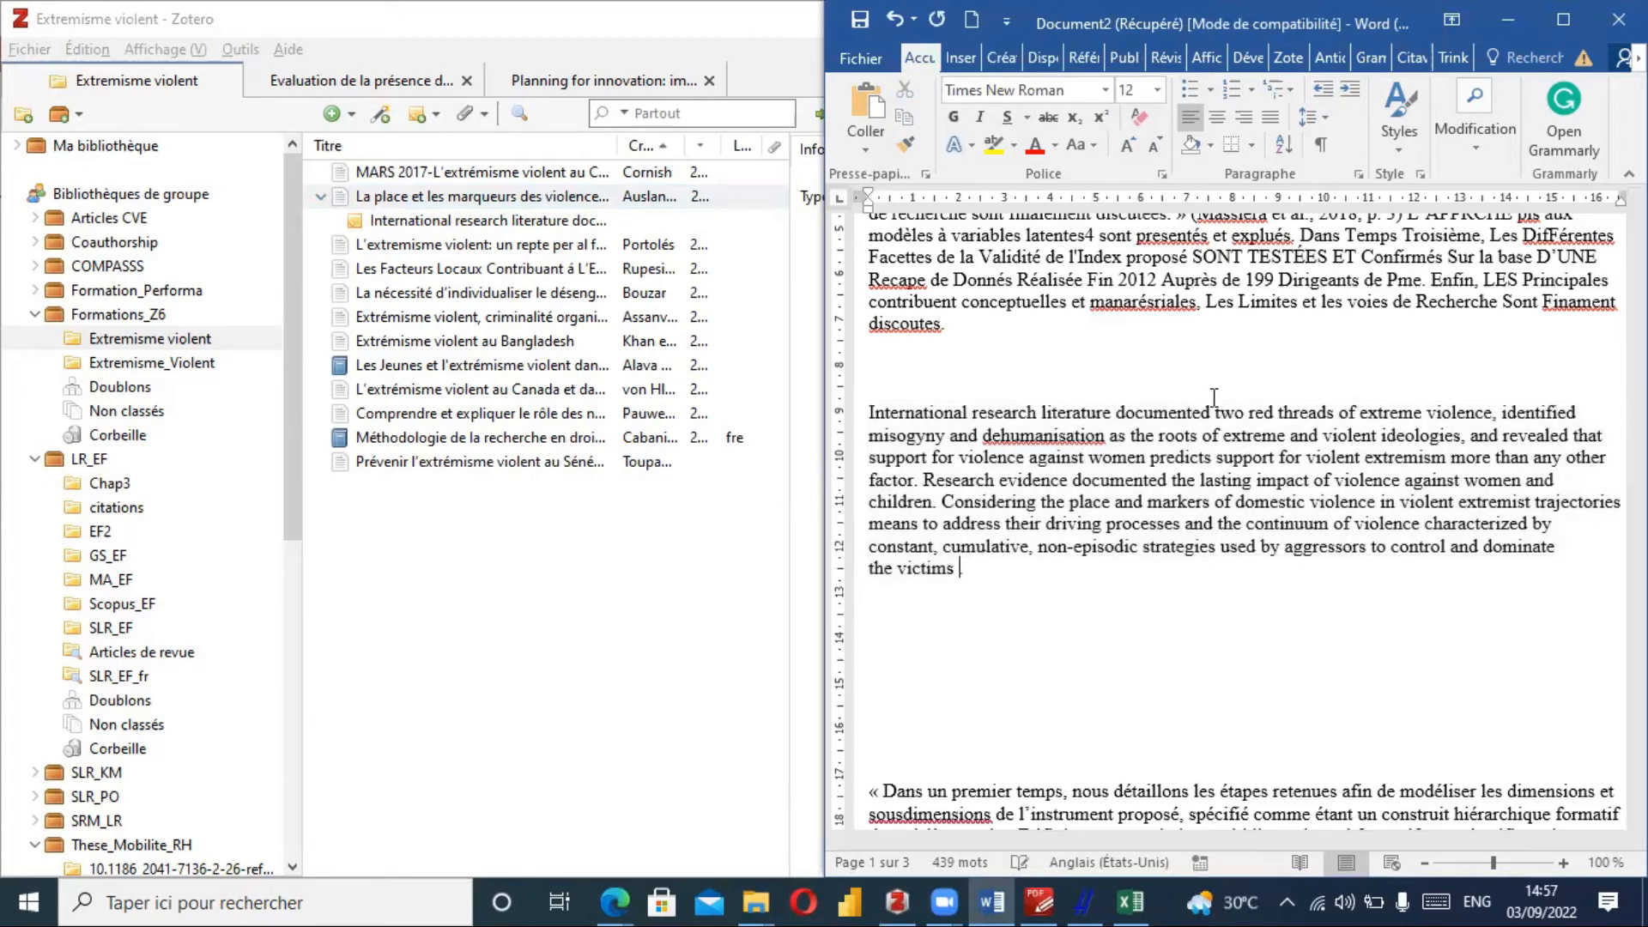
left_click(1563, 22)
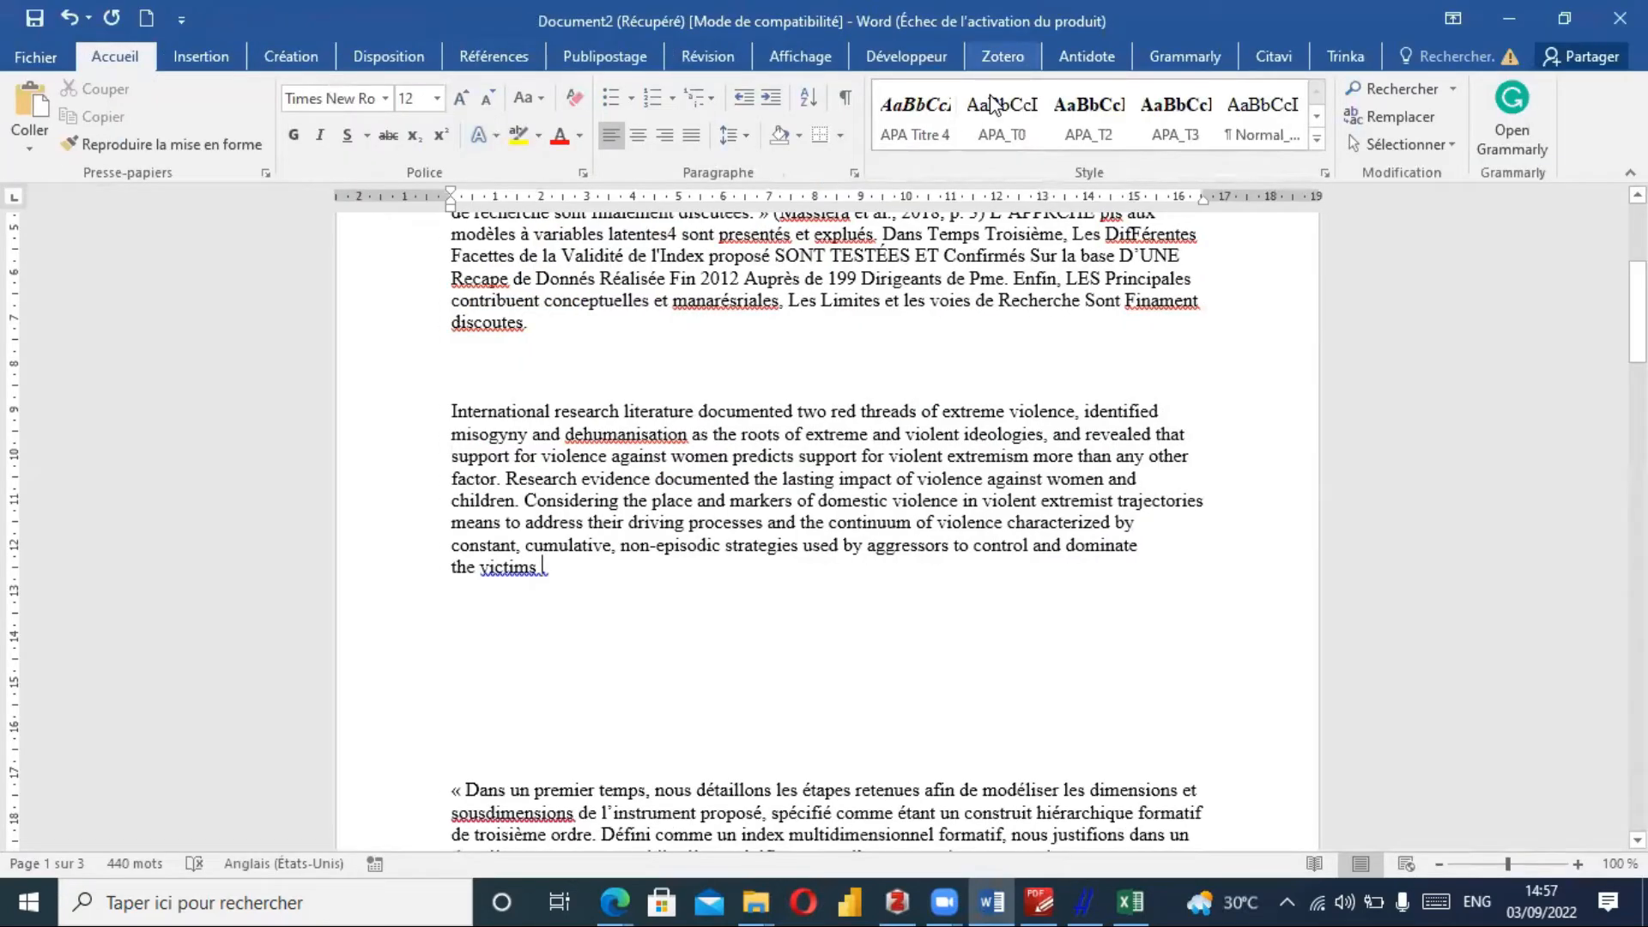
Insert a Zotero citation of "La place et les marqueurs des violences intrafamiliales dans les extrémismes violents" before the paragraph's final period.
left_click(1001, 57)
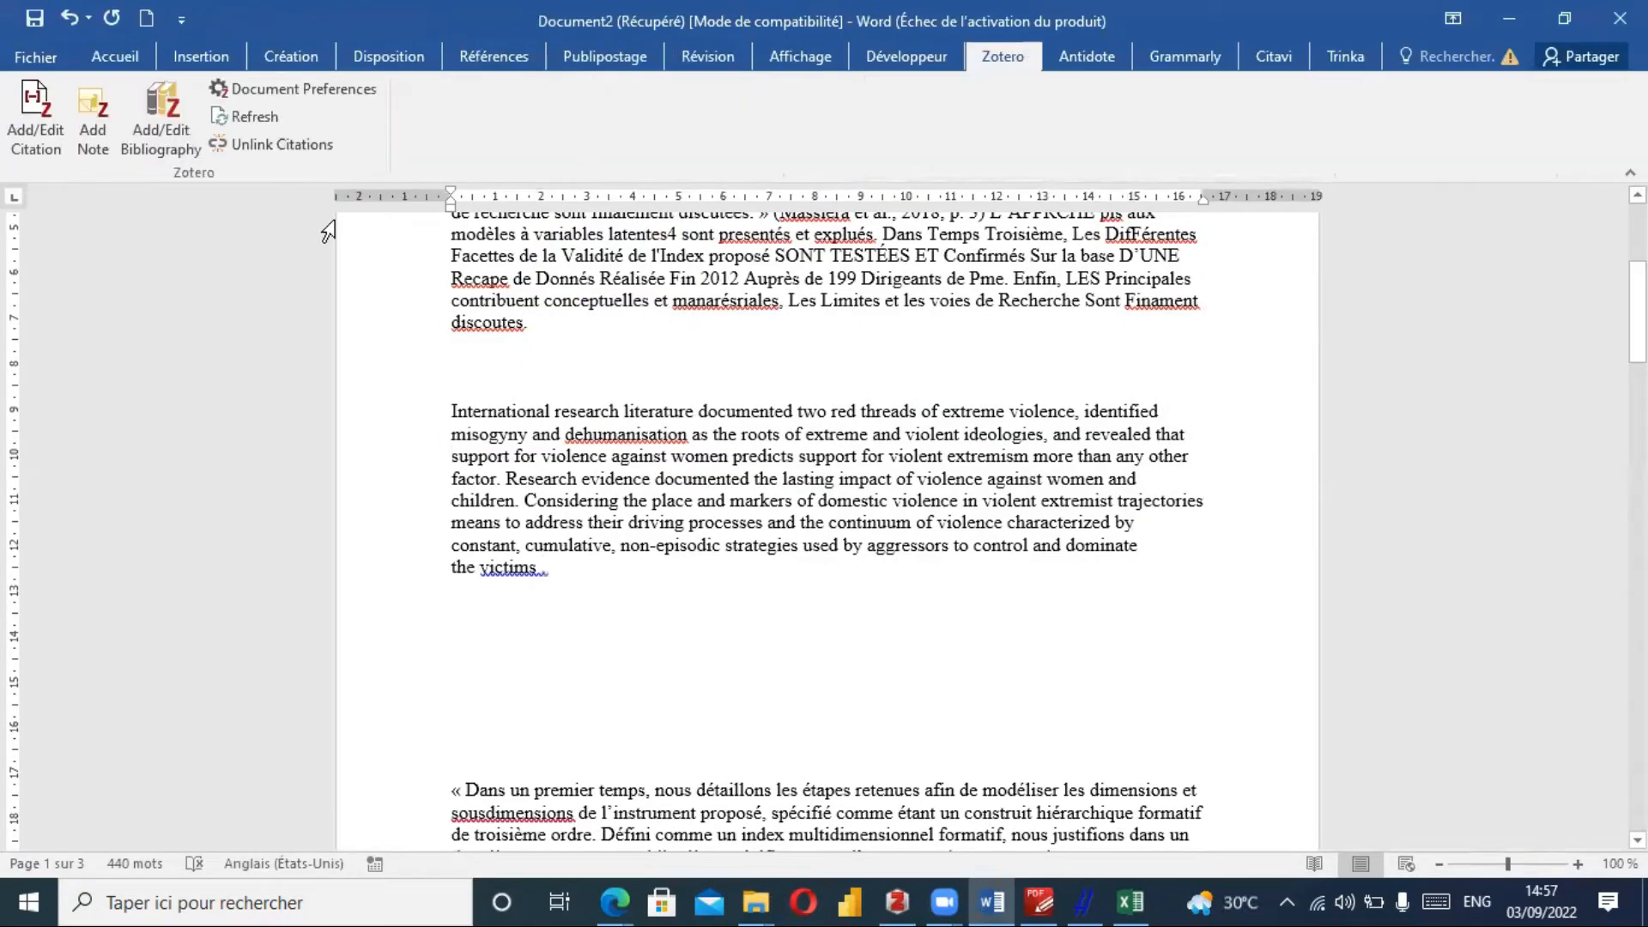
left_click(36, 120)
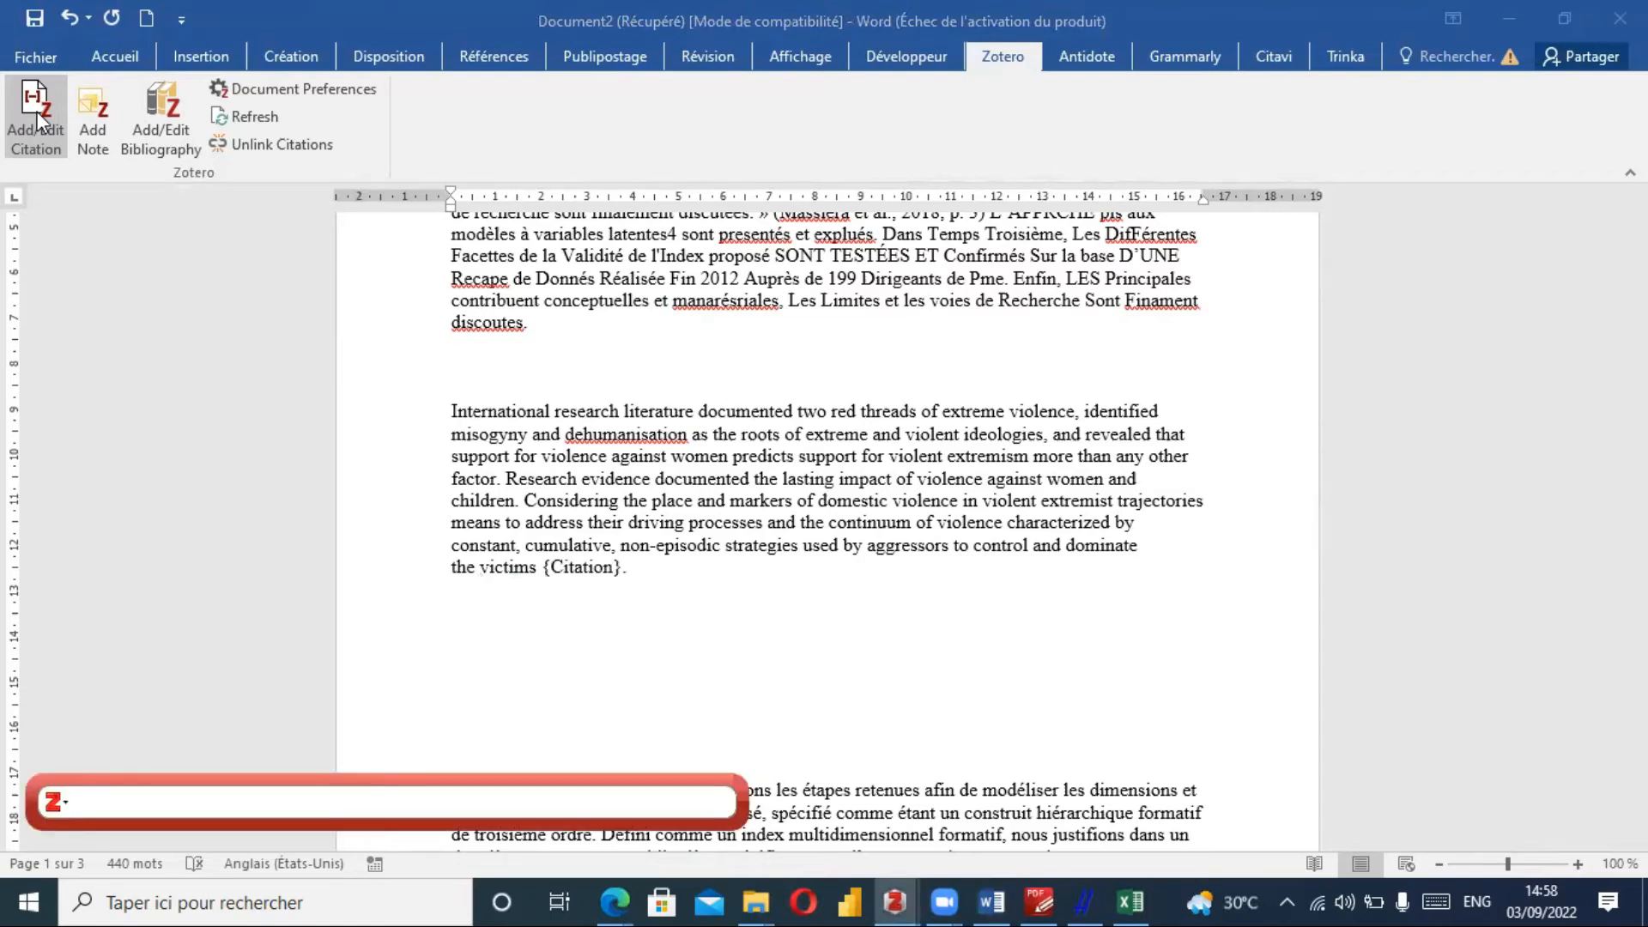
type("Auslander")
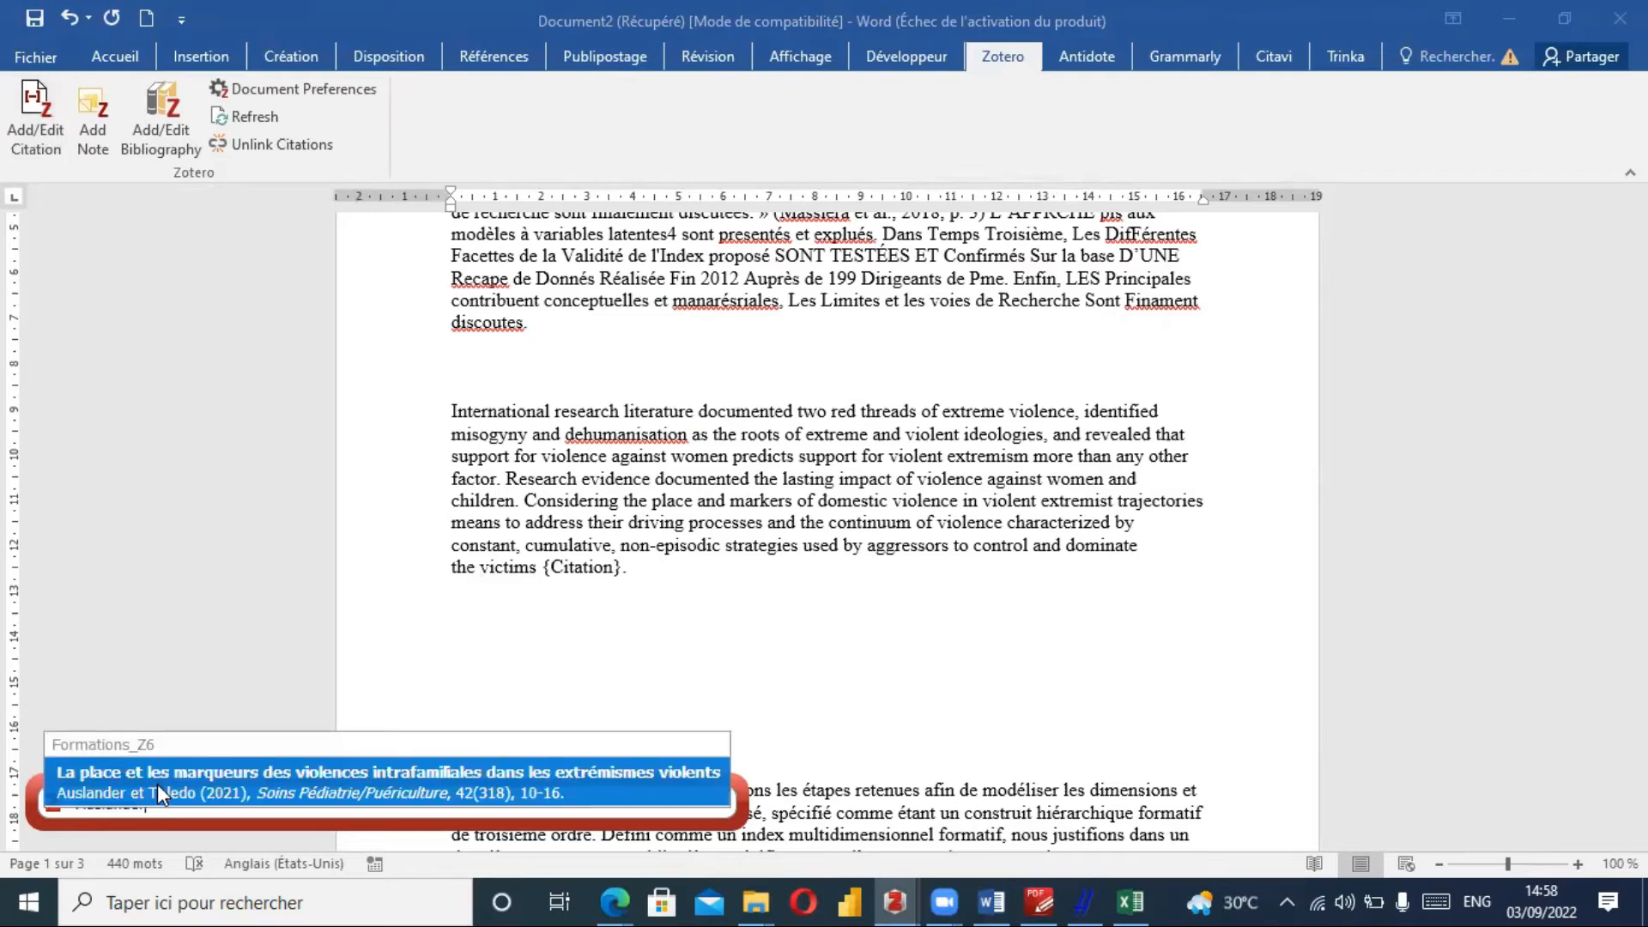
left_click(157, 784)
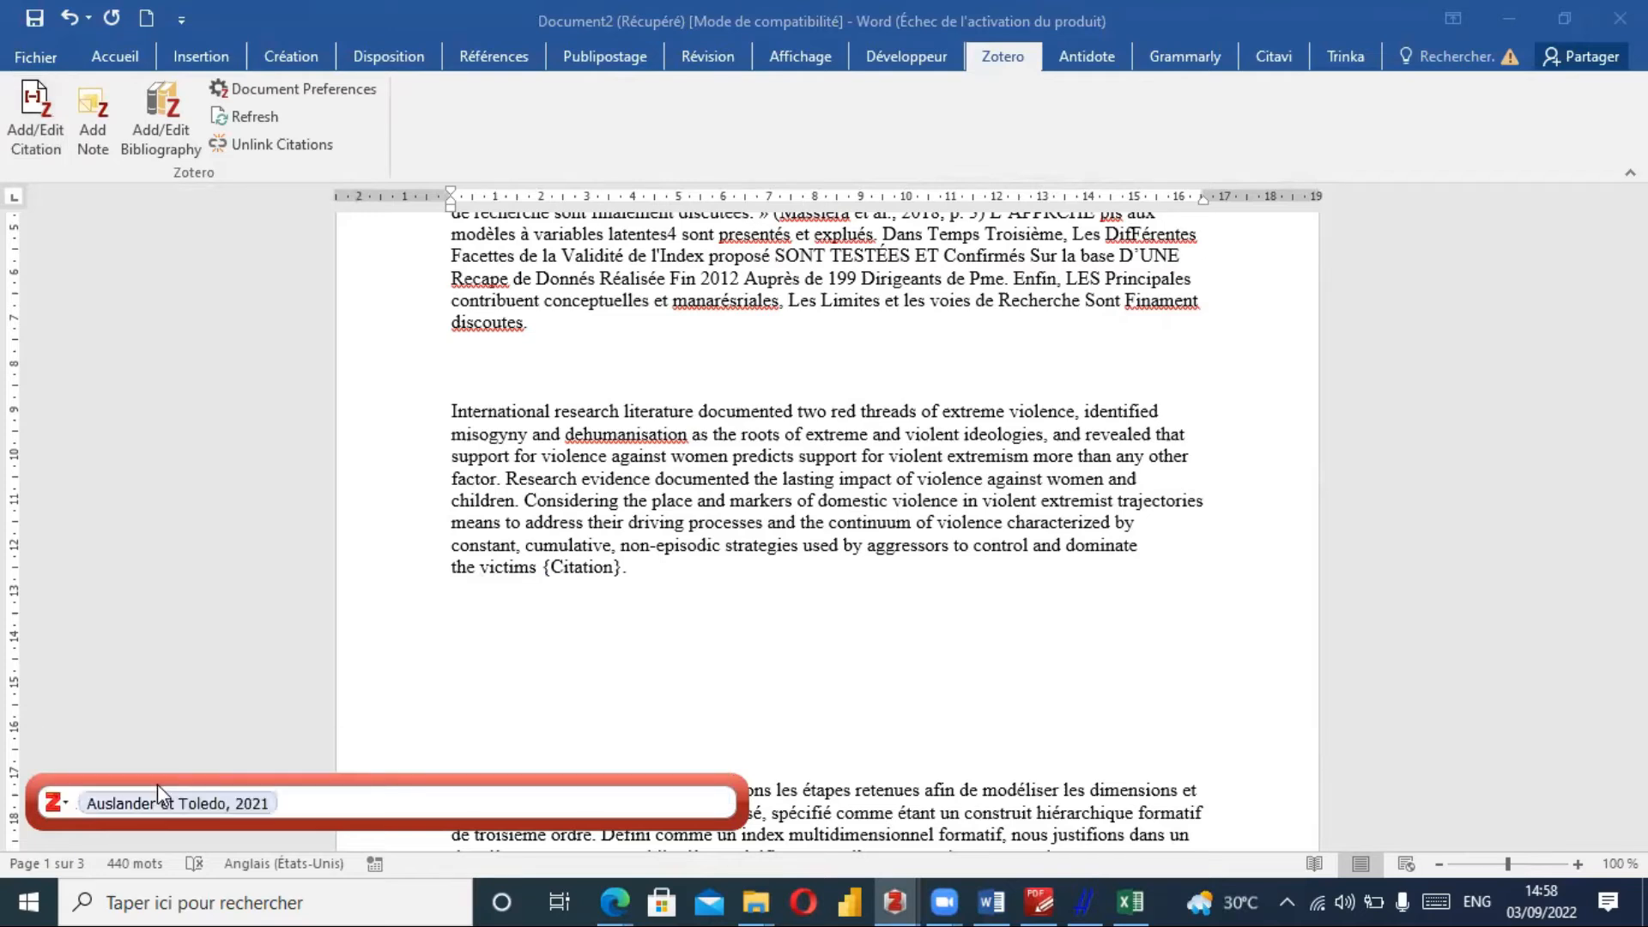
key("Return")
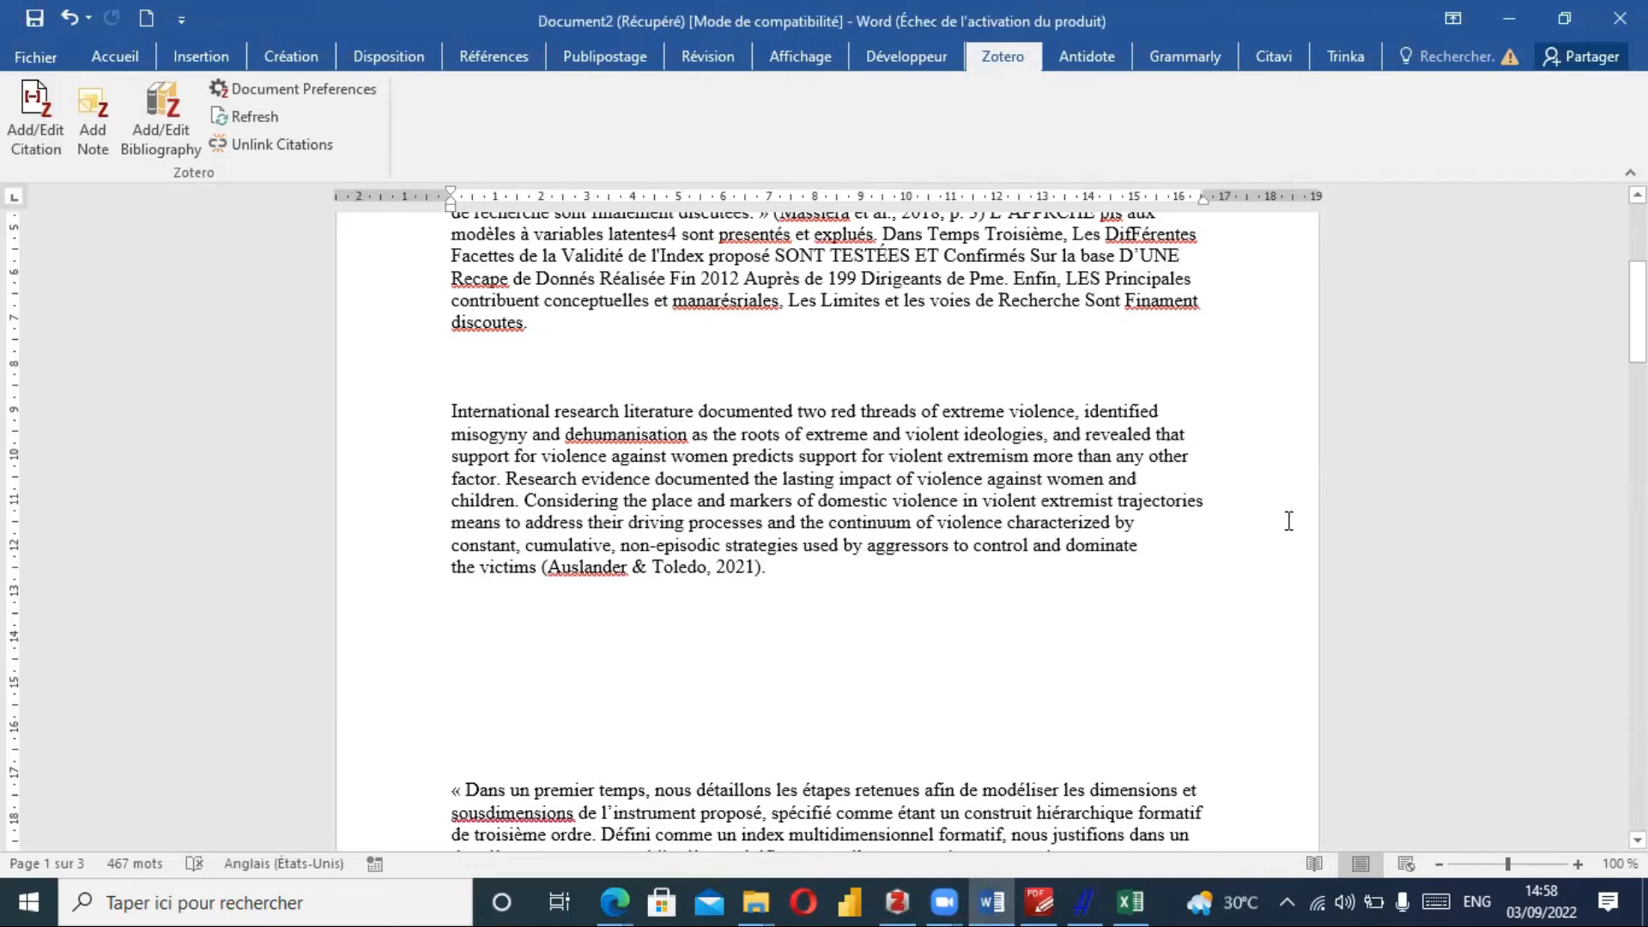
Change the document's Zotero citation style to Chicago Manual of Style 17th edition (full note), with citations shown as footnotes.
mouse_move(1637, 312)
left_mouse_down()
mouse_move(1638, 645)
mouse_move(1637, 560)
mouse_move(1214, 420)
mouse_move(1155, 379)
left_mouse_up()
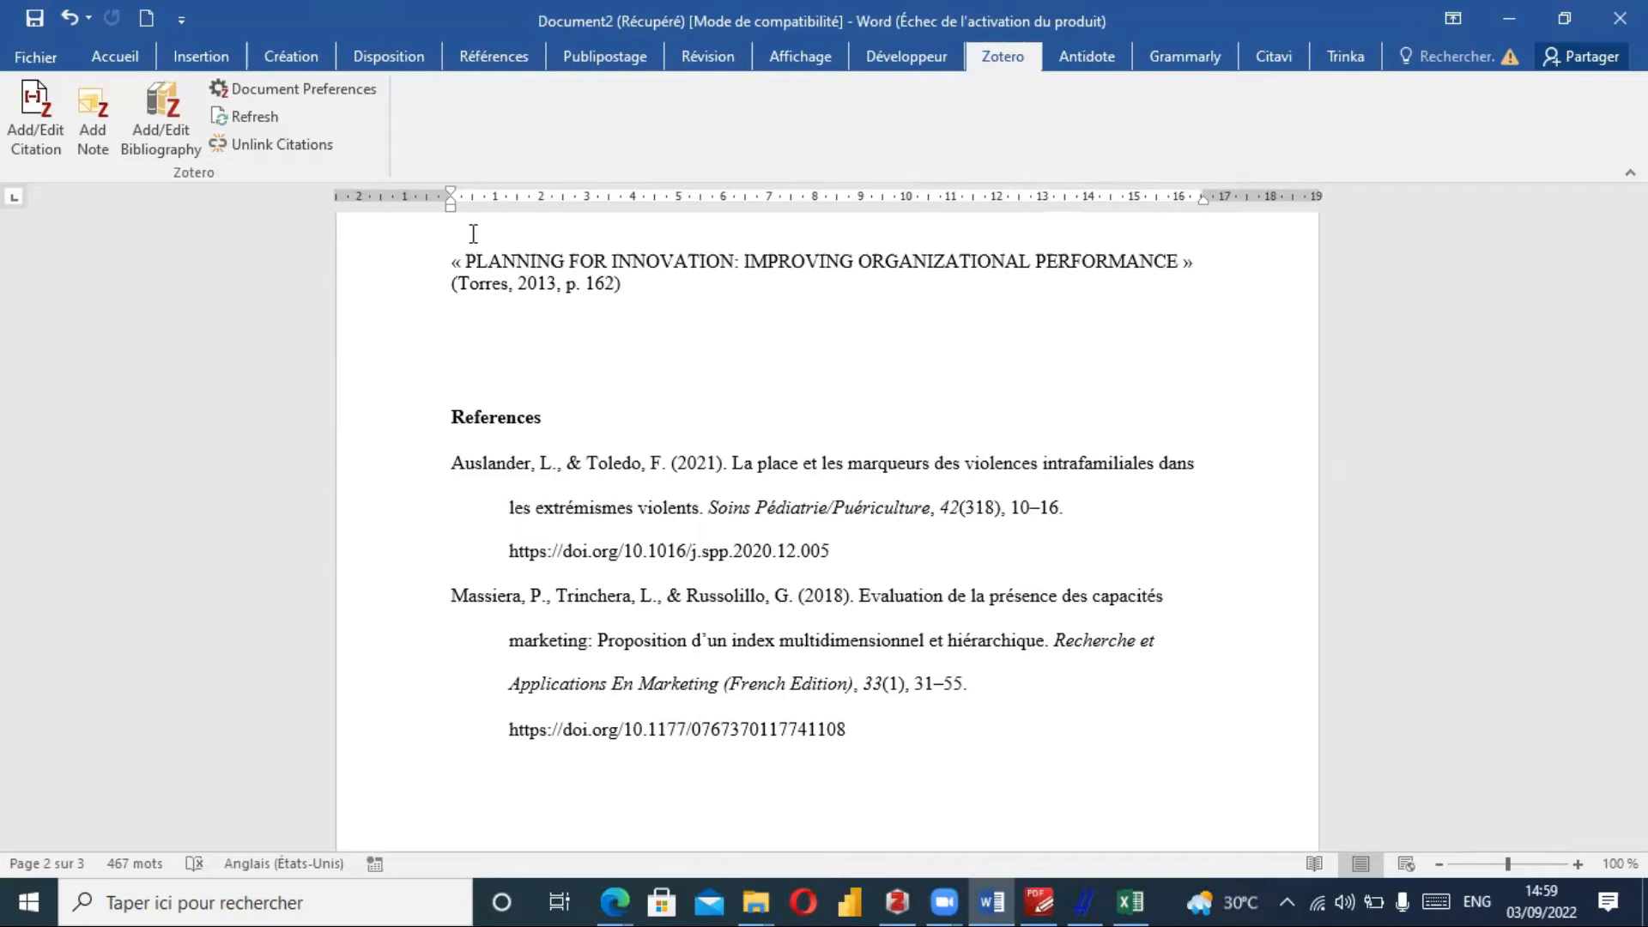
left_click(295, 101)
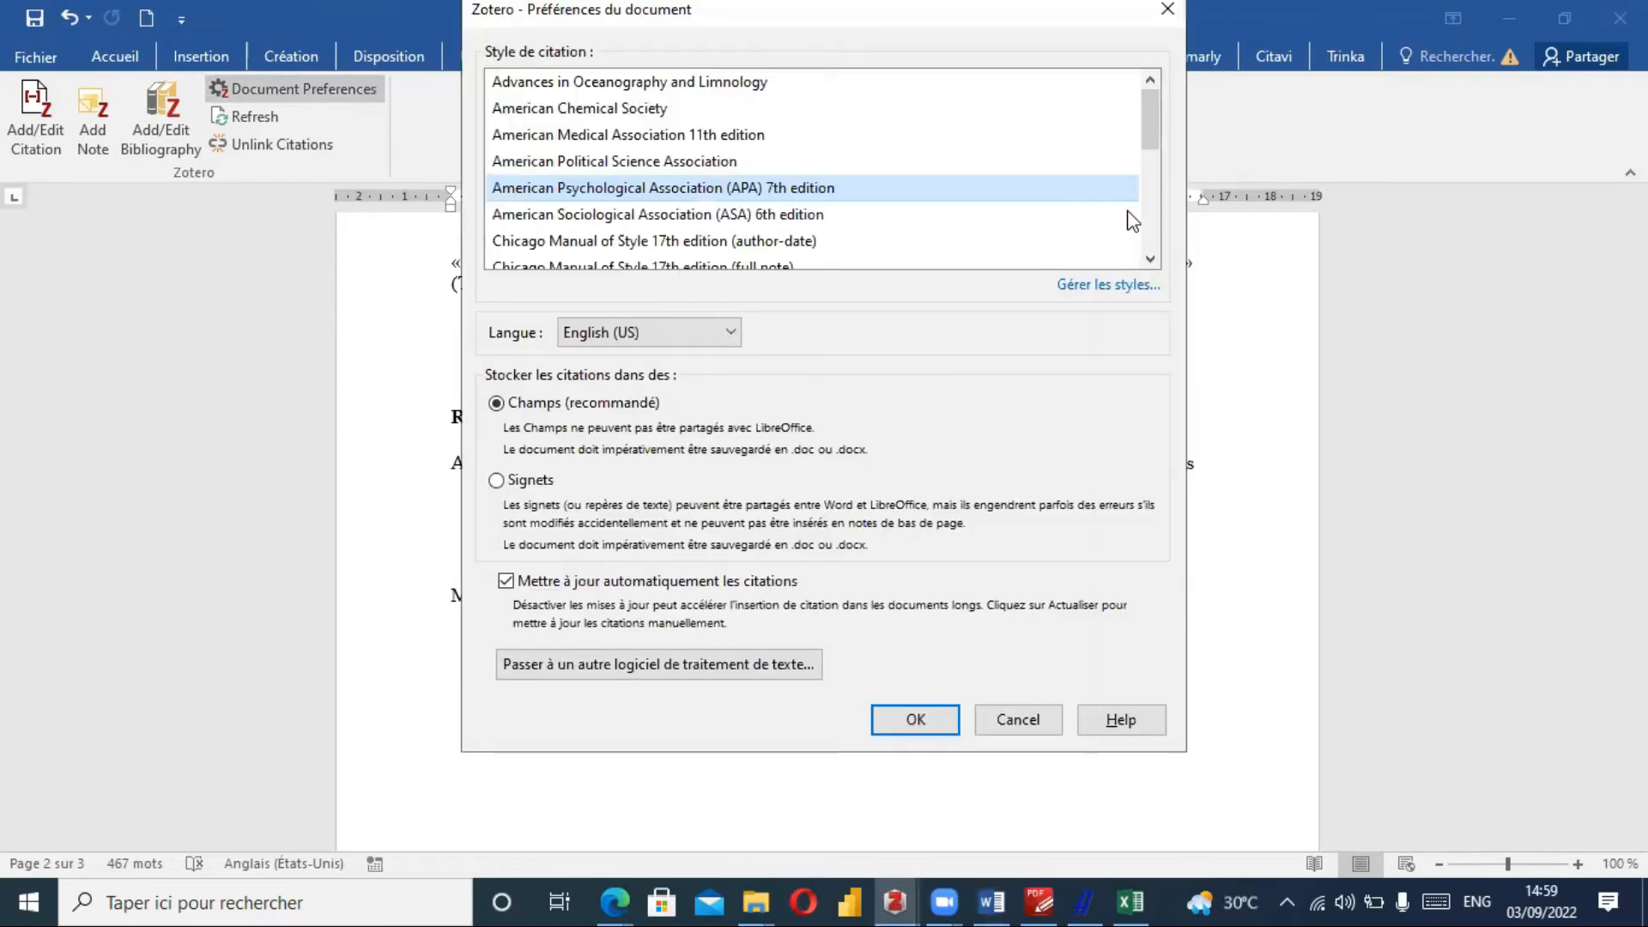
left_click_drag(1151, 144, 1151, 144)
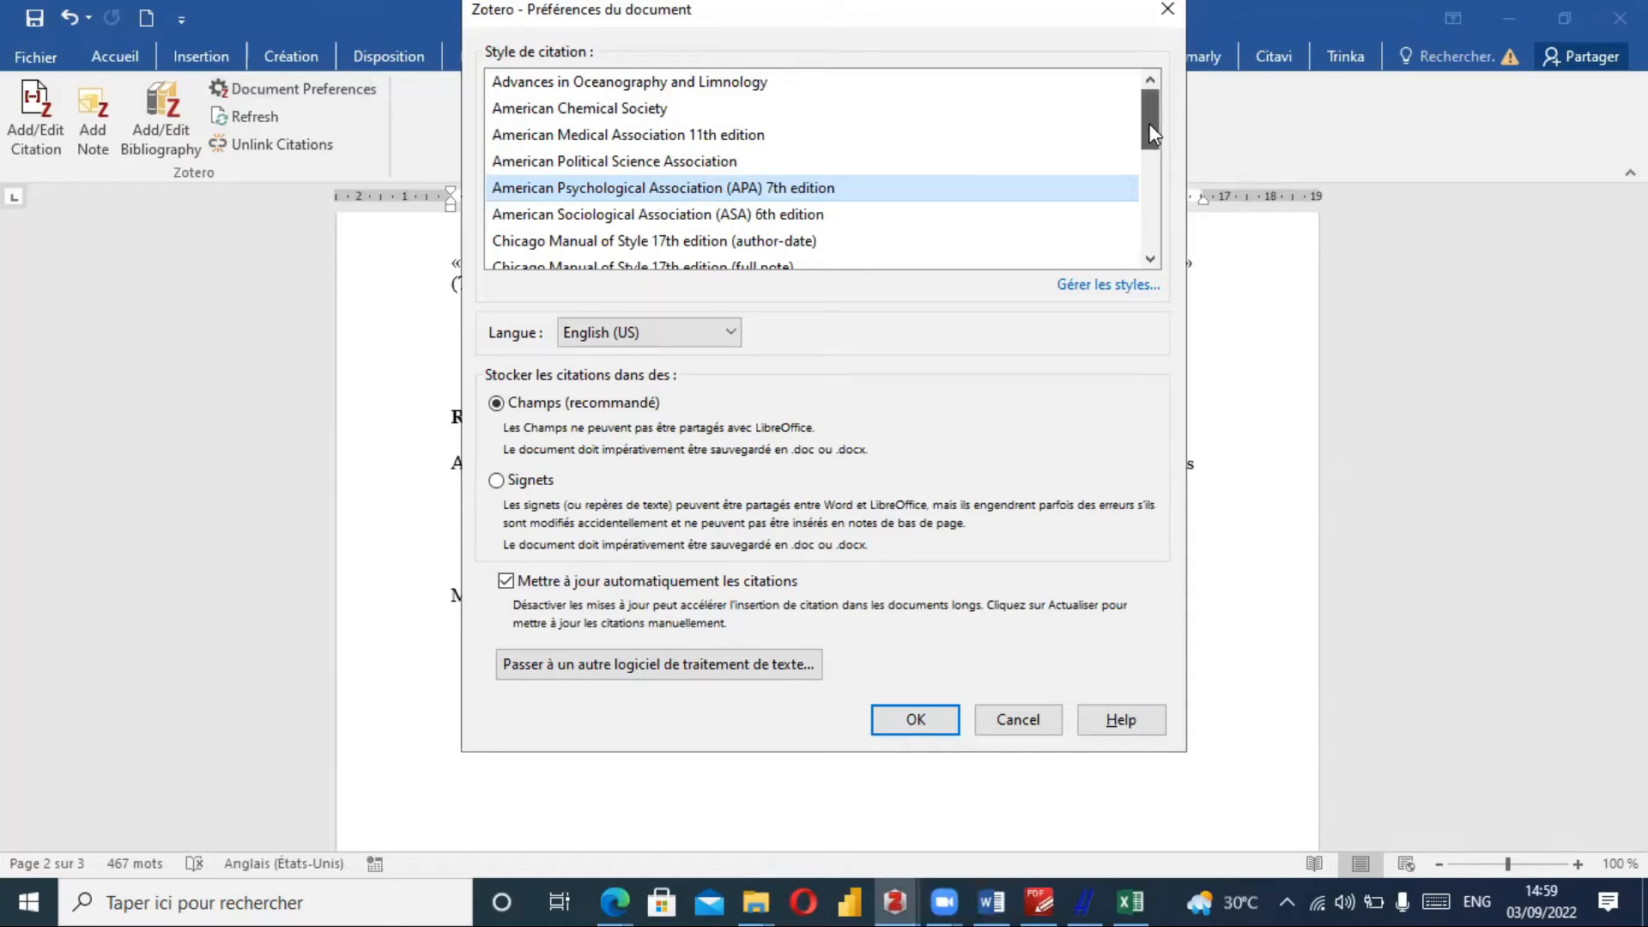
left_click_drag(1148, 127, 1149, 143)
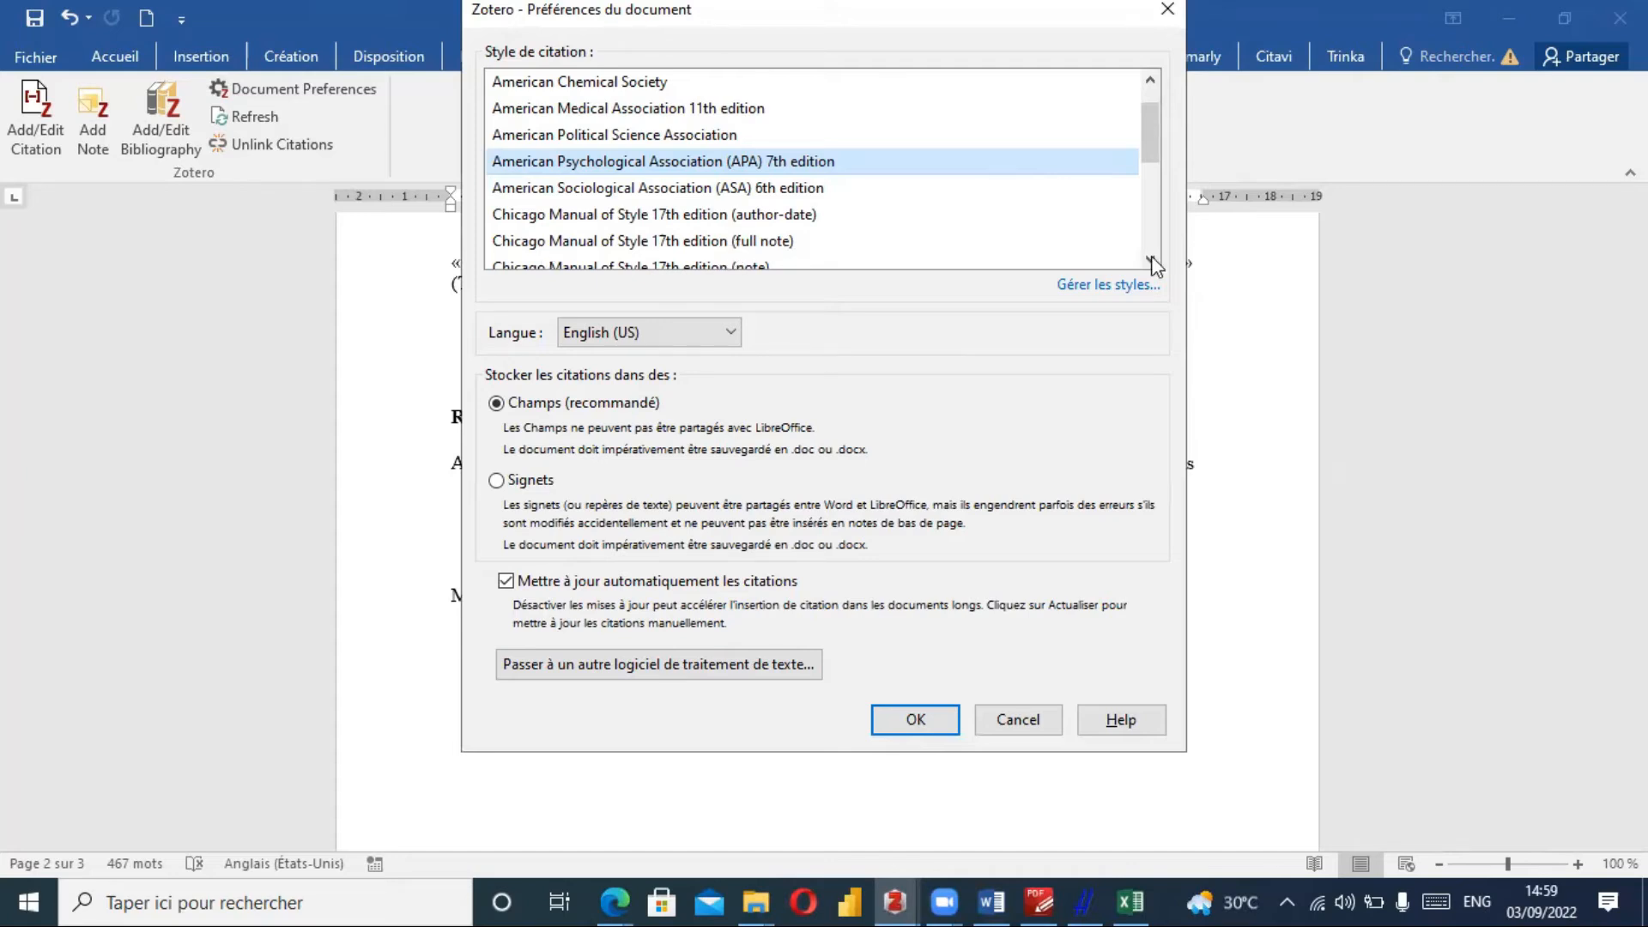
scroll(1152, 264, "down", 2)
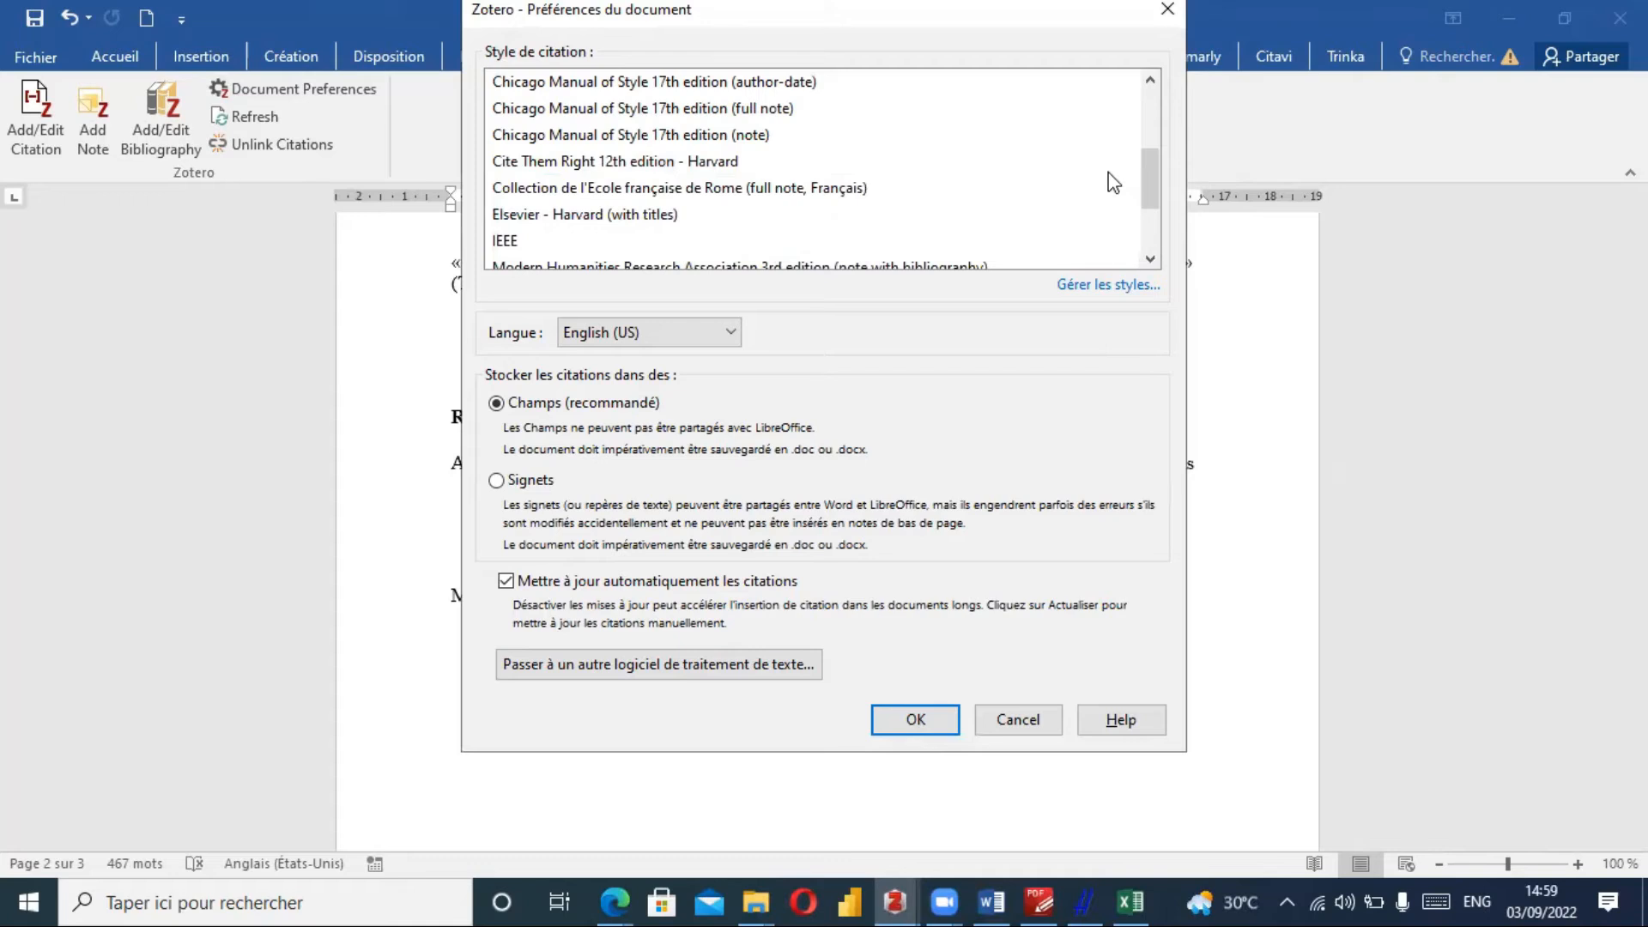
left_click(657, 138)
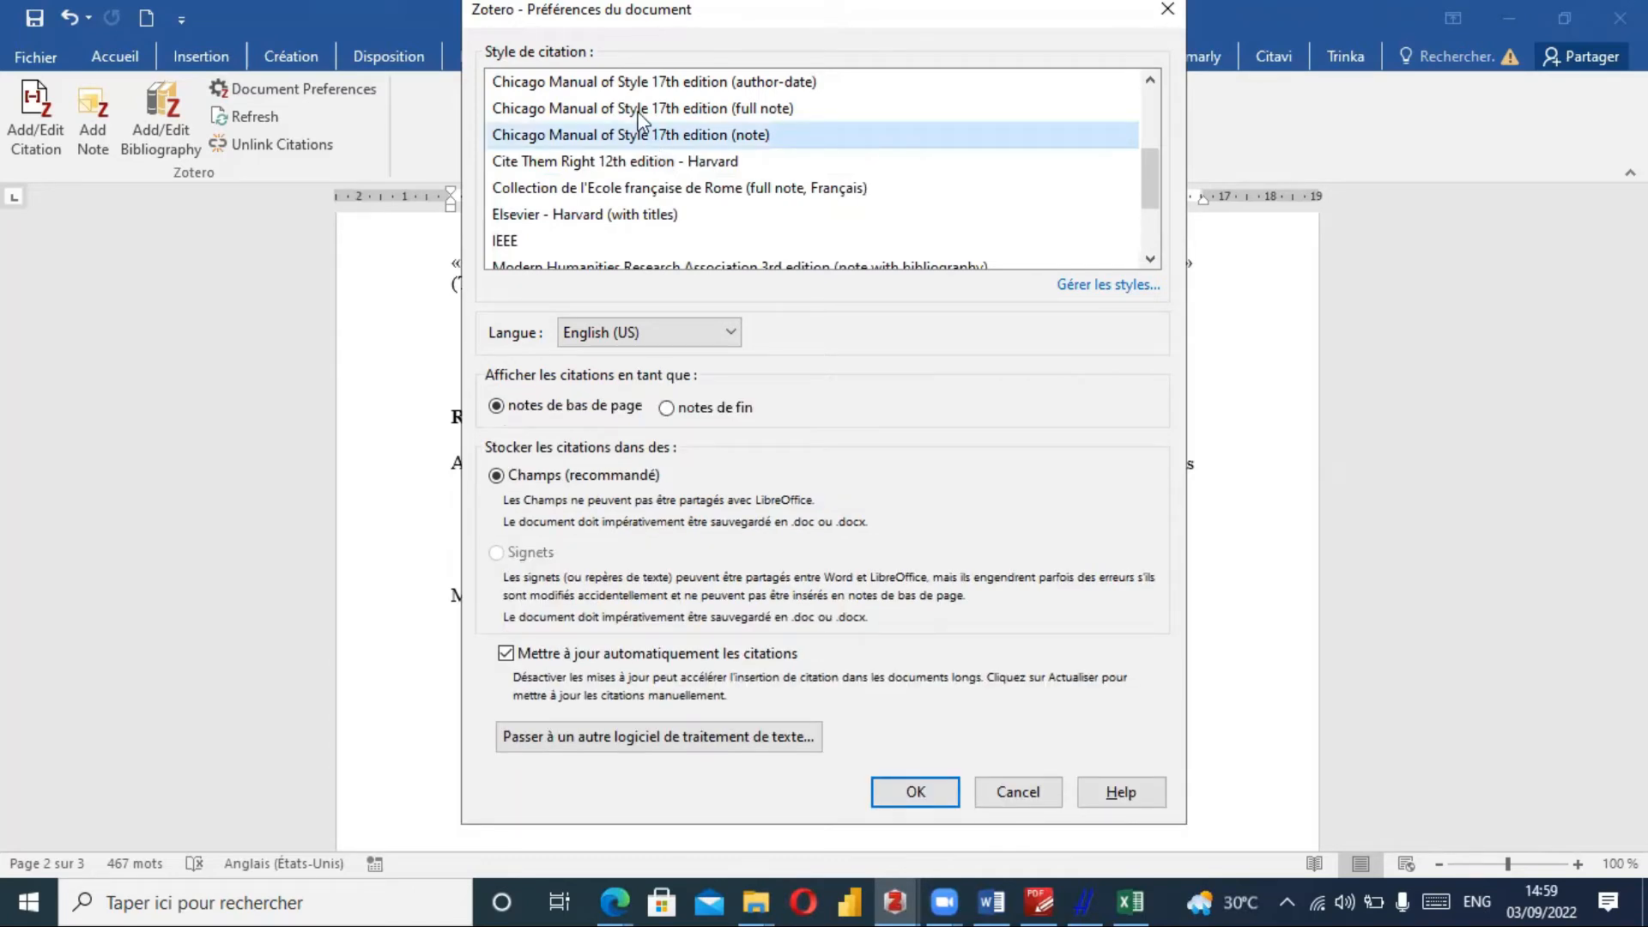
left_click(637, 110)
left_click(916, 791)
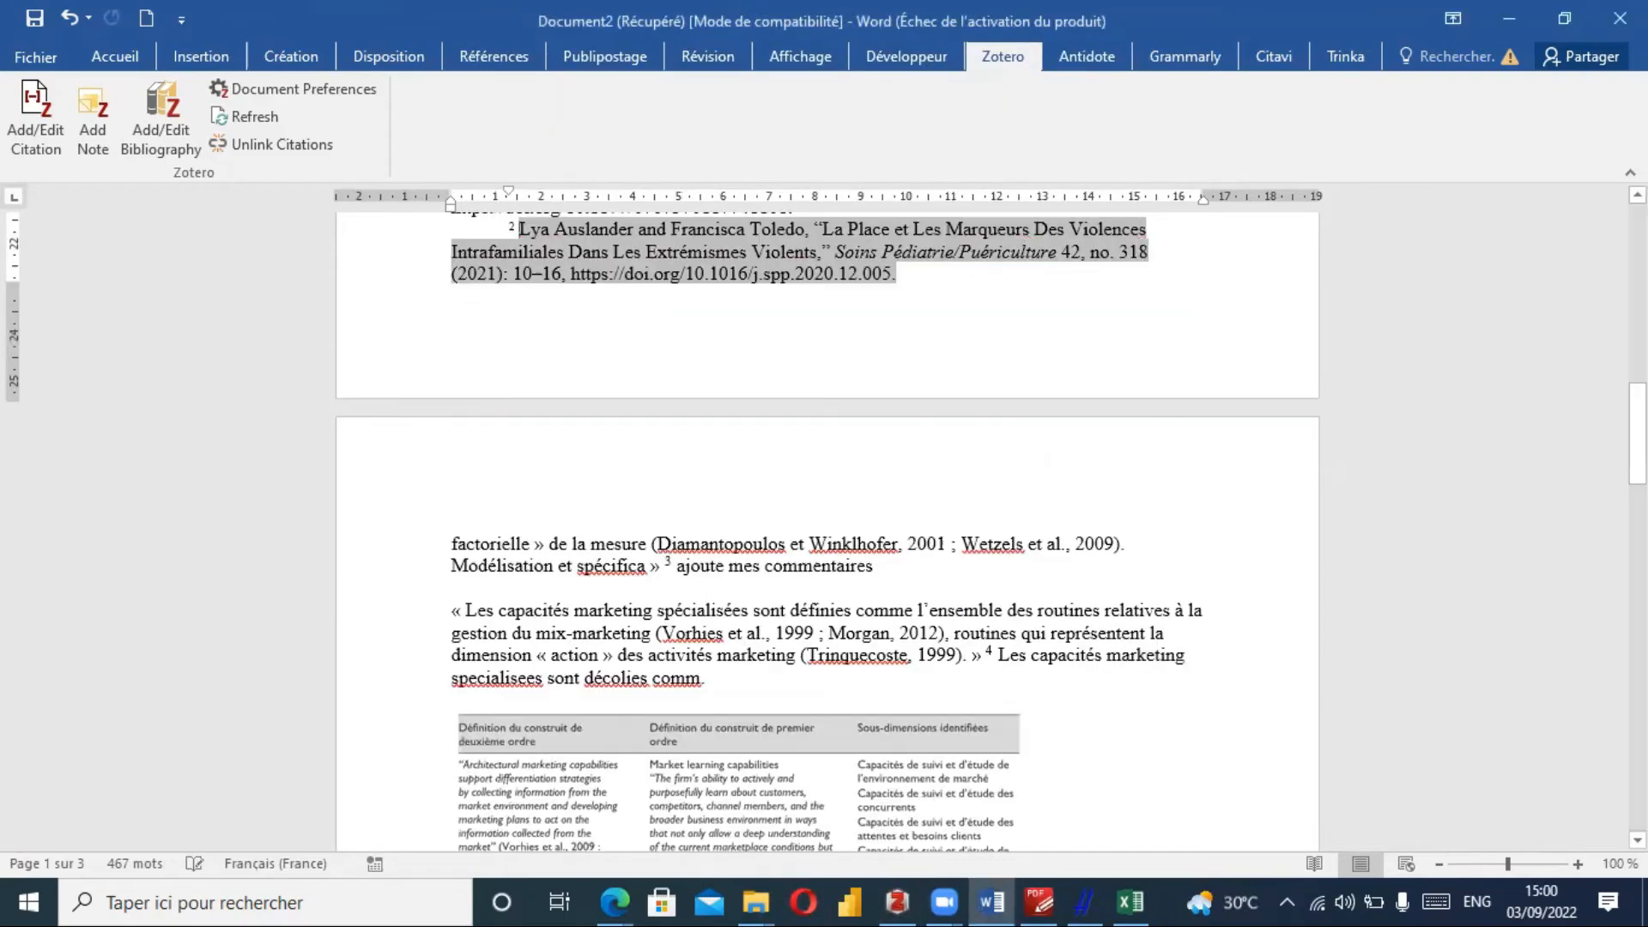
Replace the space between "victims" and its footnote mark with a period in the "International research literature" paragraph.
mouse_move(1638, 431)
left_mouse_down()
mouse_move(1637, 265)
mouse_move(1637, 320)
left_mouse_up()
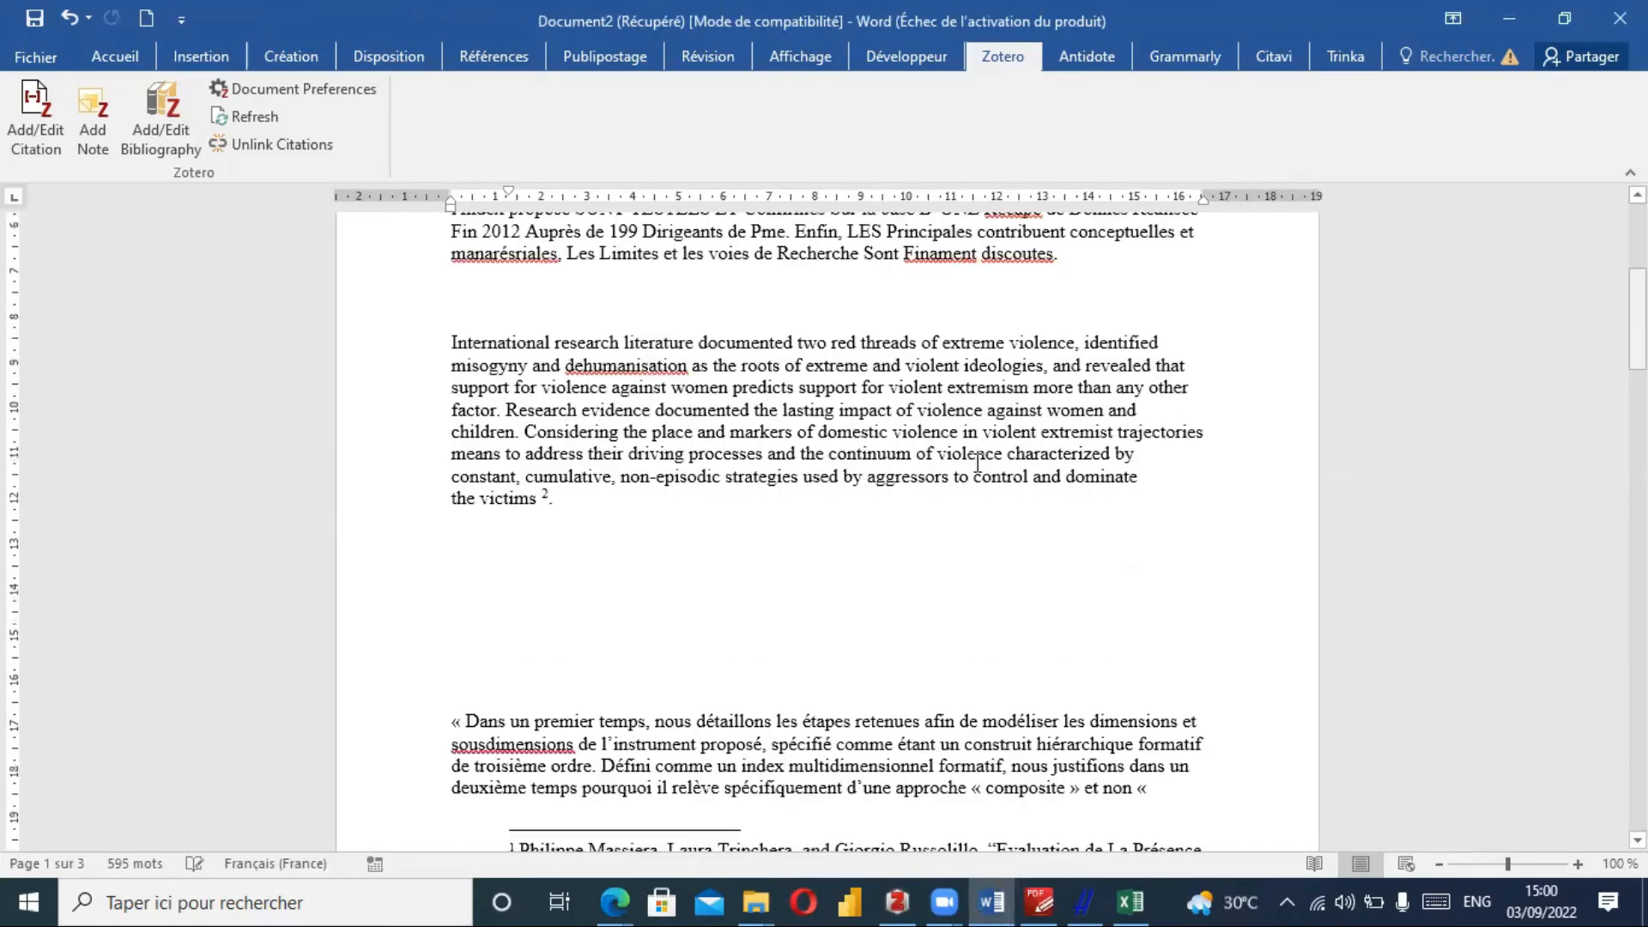
left_click(549, 498)
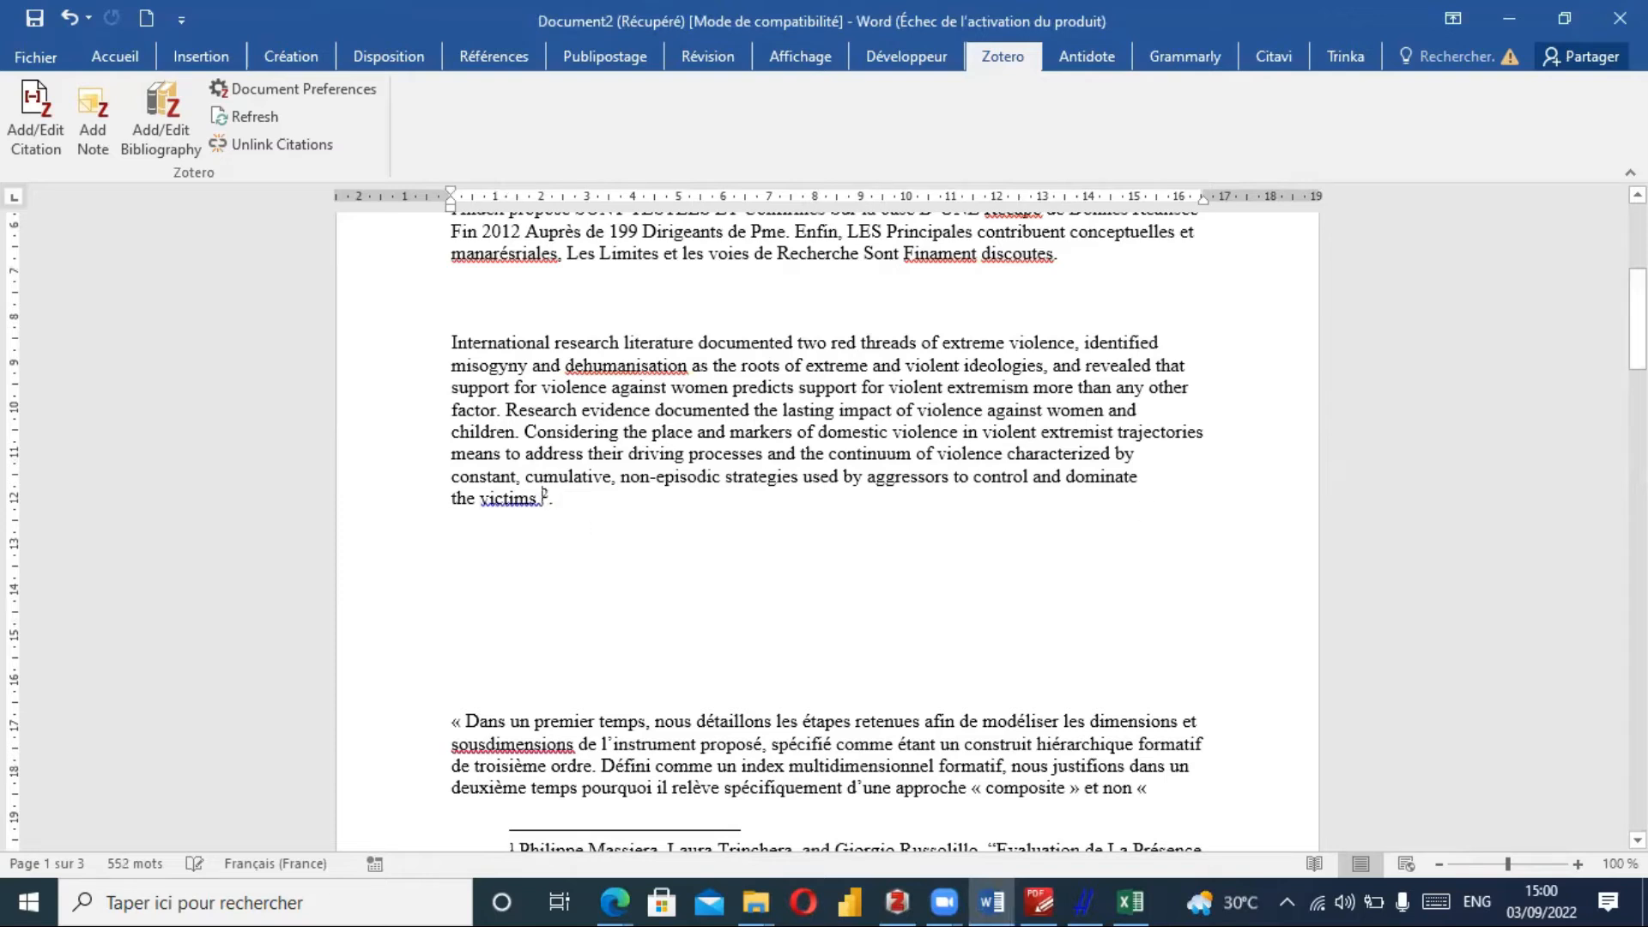
Examine the footnotes and References section throughout the document, and check the citation style in the Zotero document preferences.
scroll(516, 613, "down", 5)
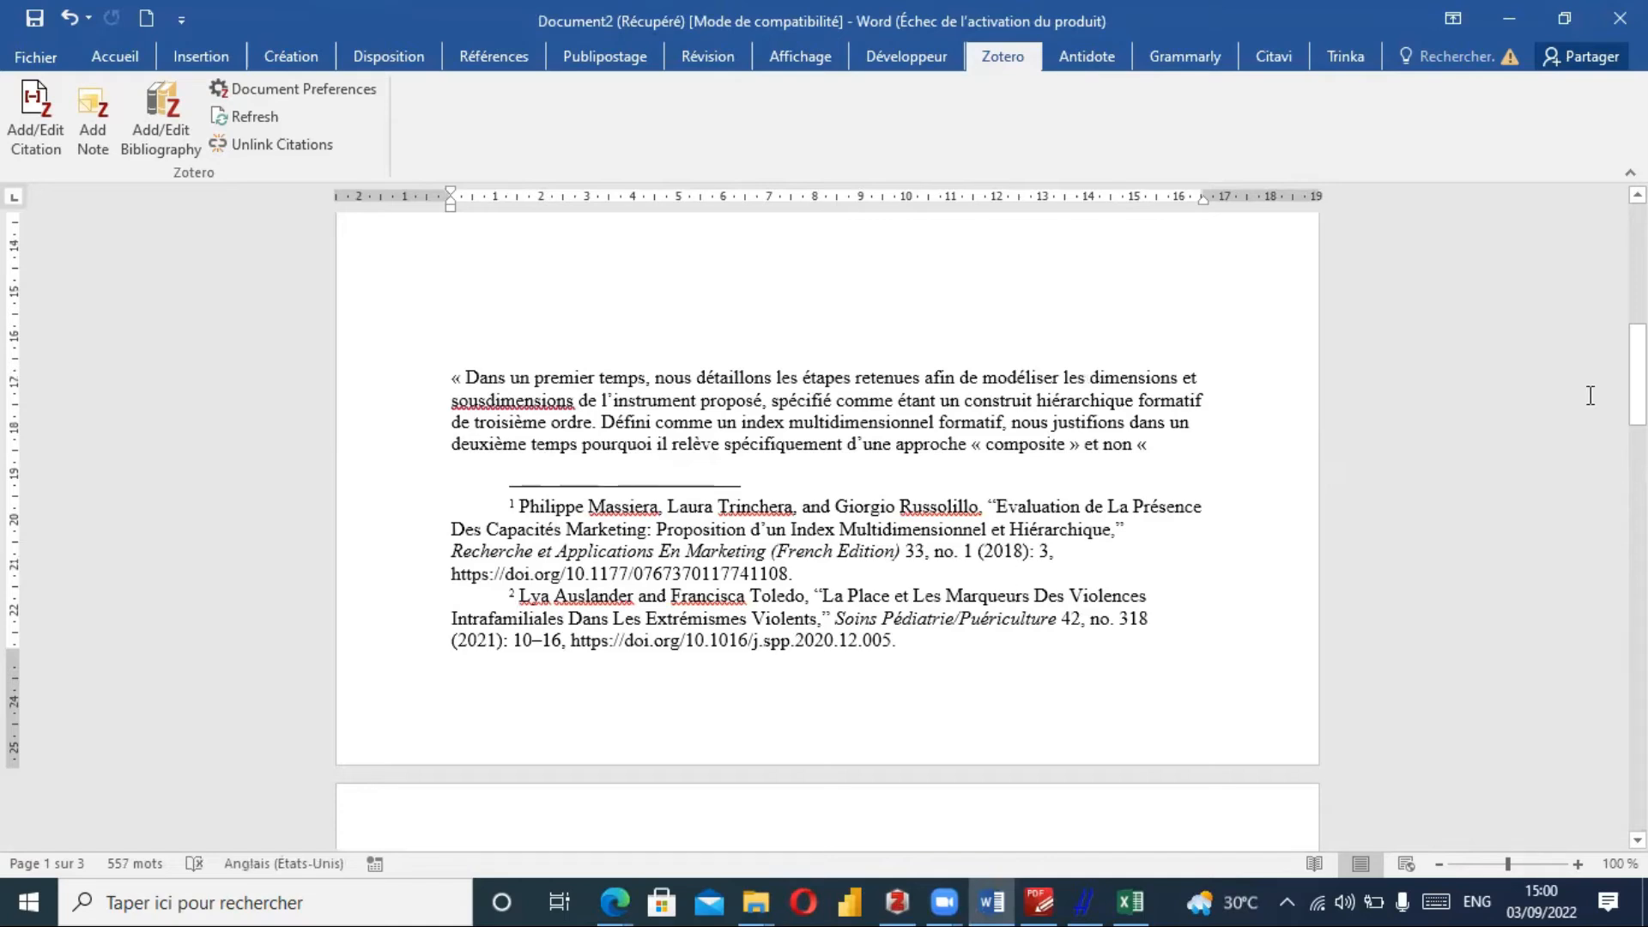
scroll(1368, 477, "down", 10)
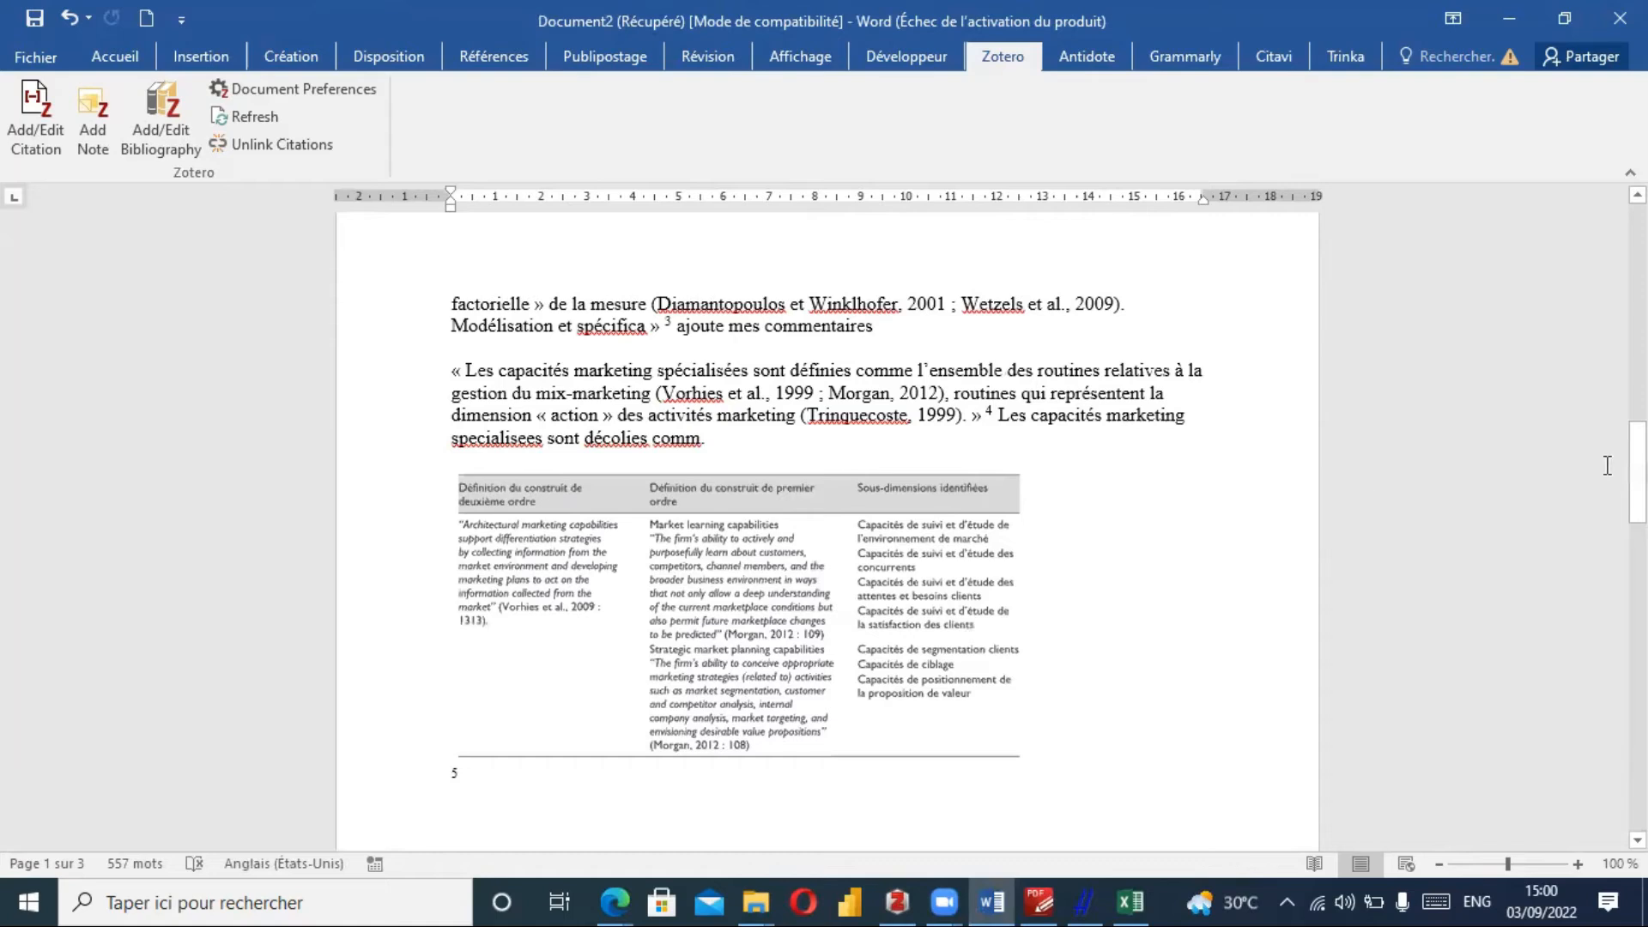
mouse_move(1637, 472)
left_mouse_down()
mouse_move(1637, 613)
mouse_move(1637, 599)
left_mouse_up()
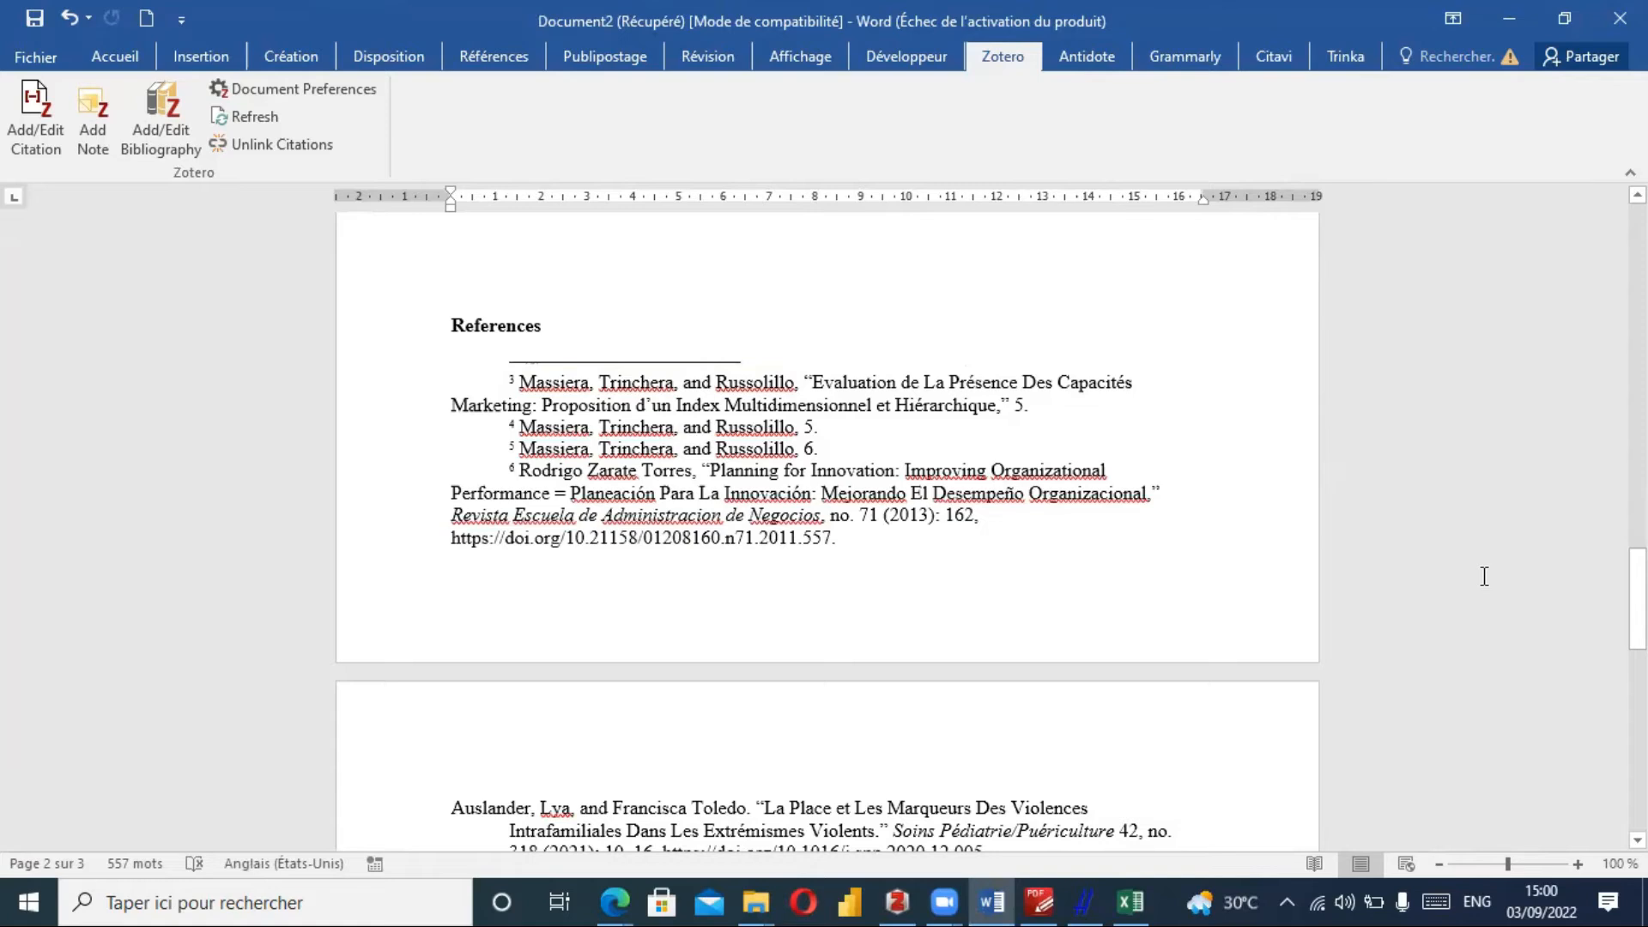
mouse_move(1637, 599)
left_mouse_down()
mouse_move(1636, 696)
mouse_move(1637, 251)
left_mouse_up()
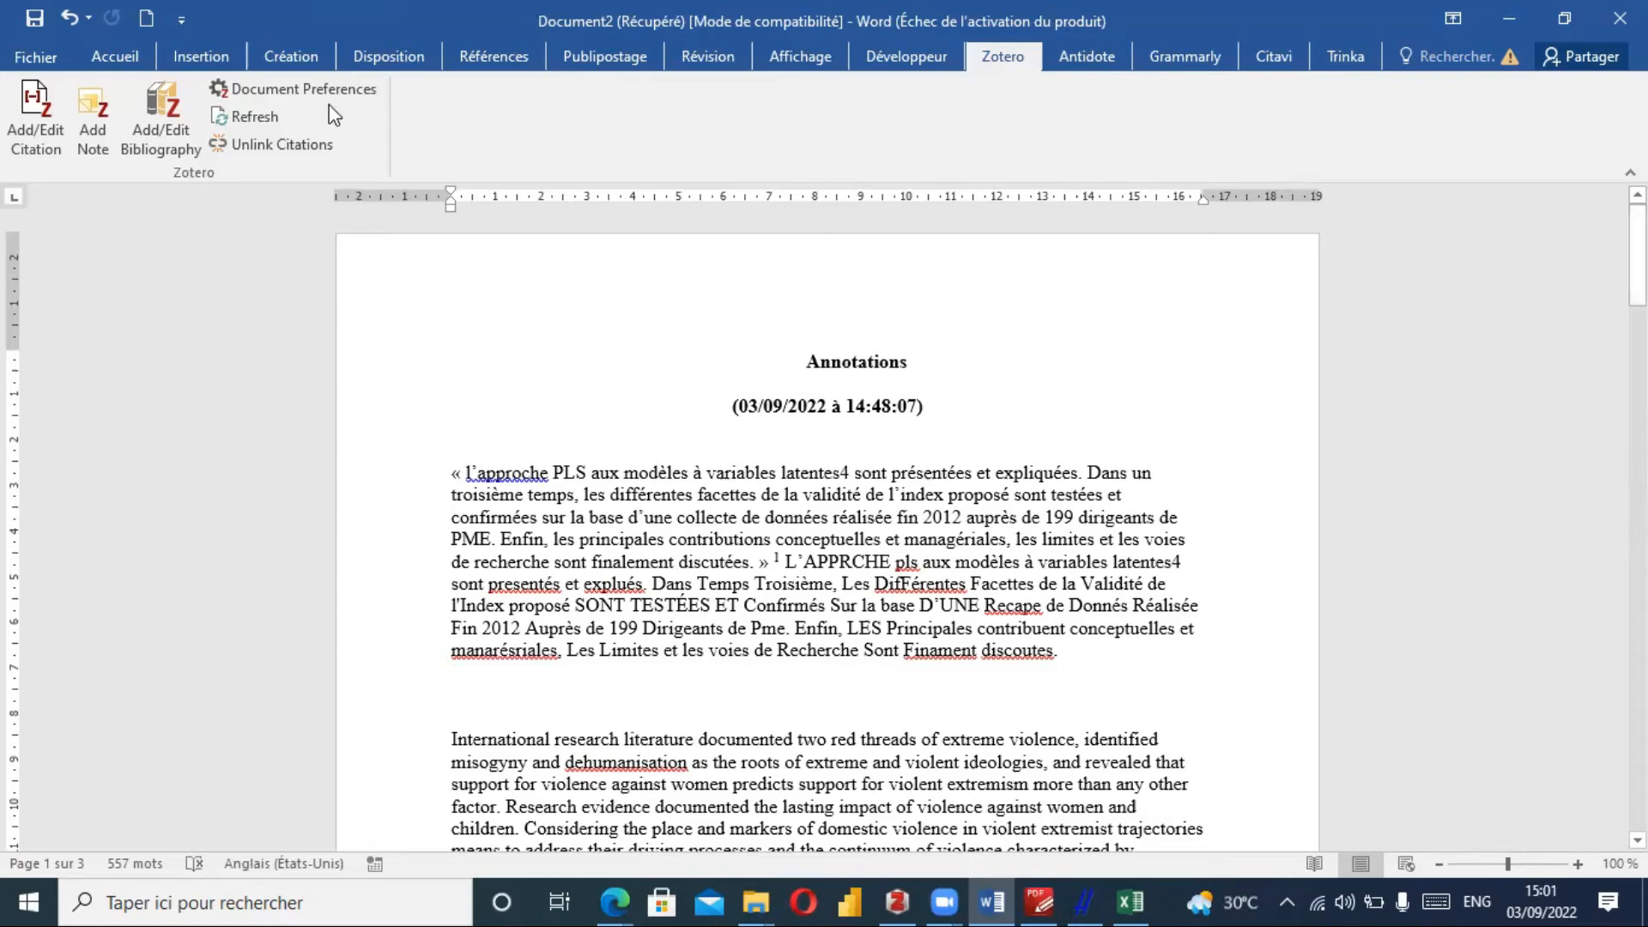
left_click(295, 96)
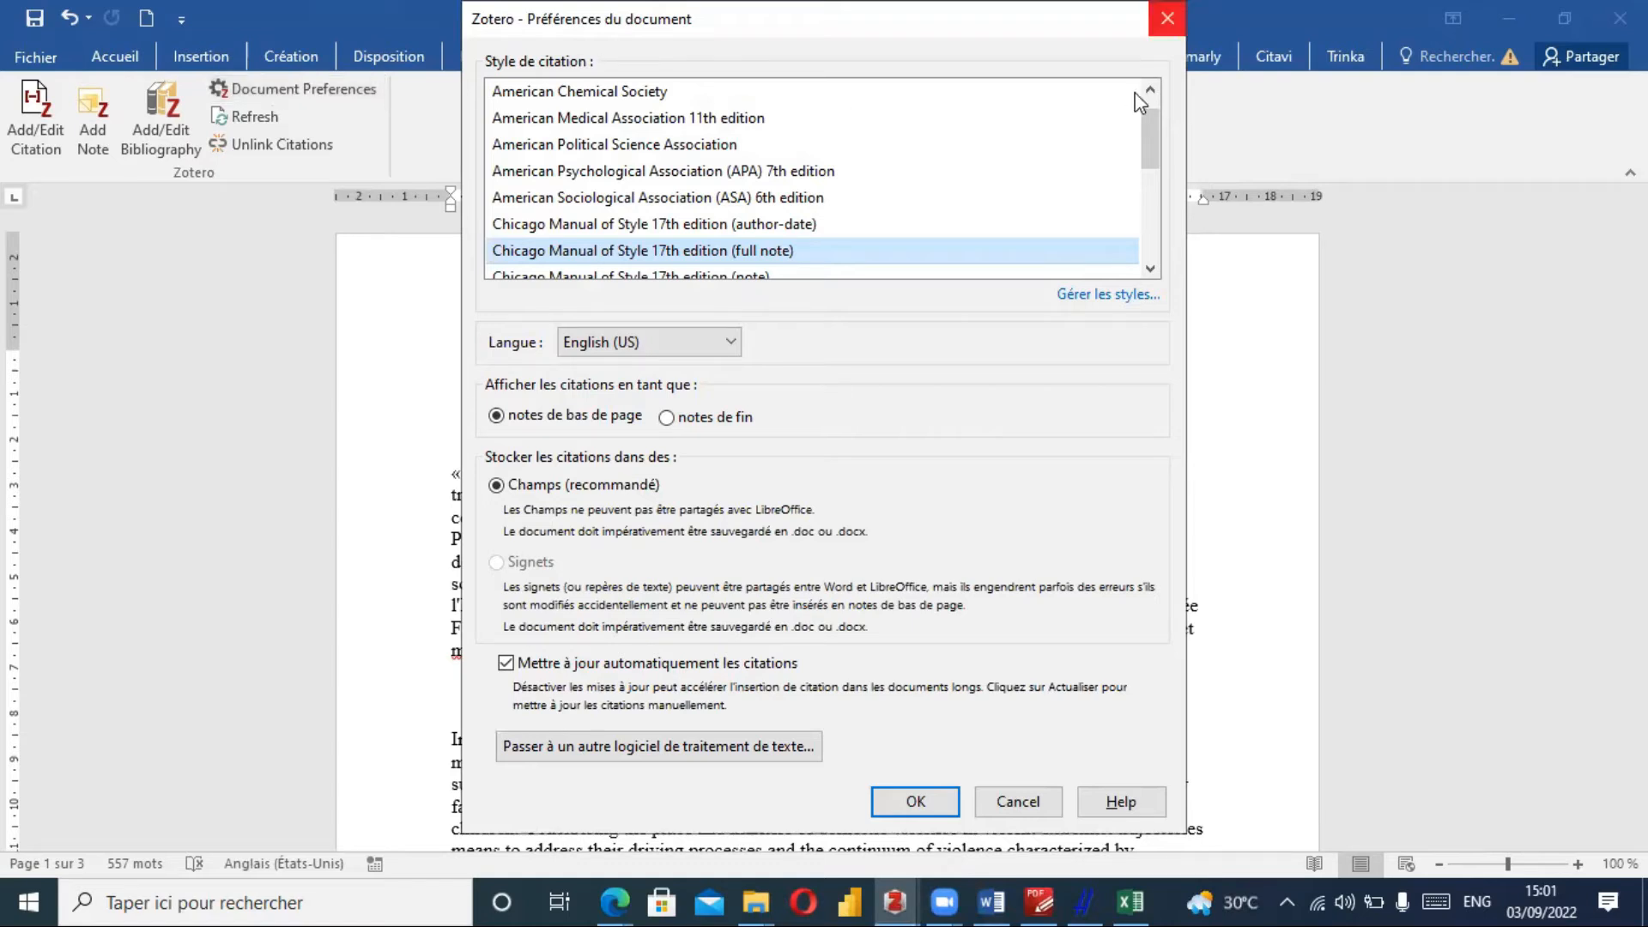
left_click(1167, 19)
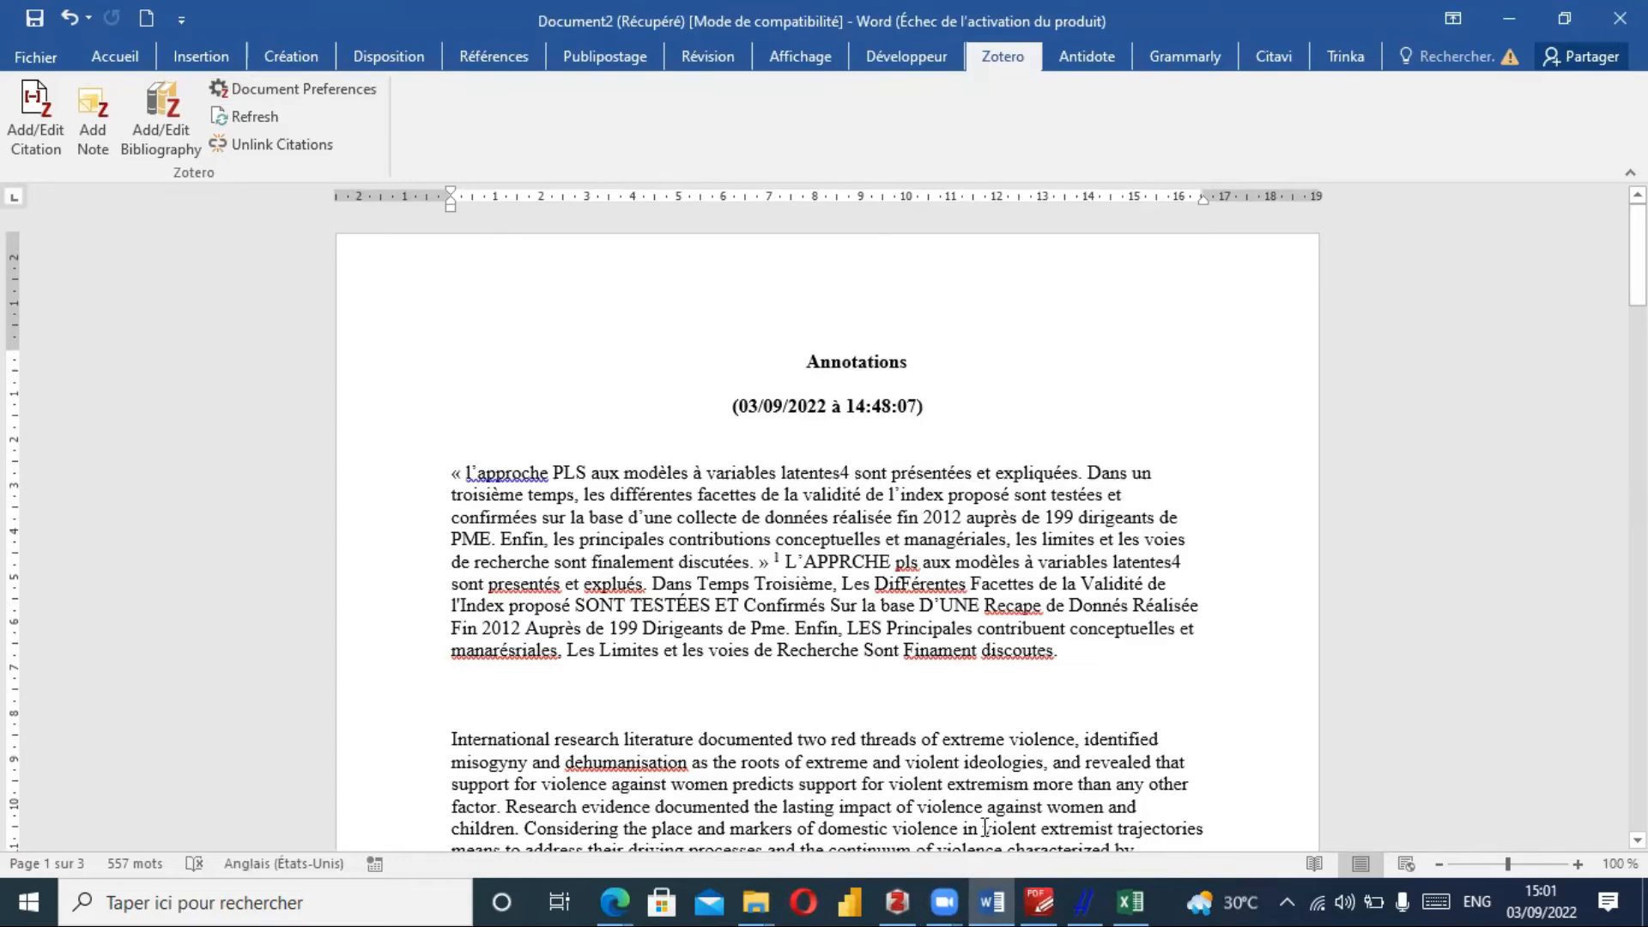
Switch to Zotero and review the installed citation styles in the style manager of its preferences.
left_click(896, 901)
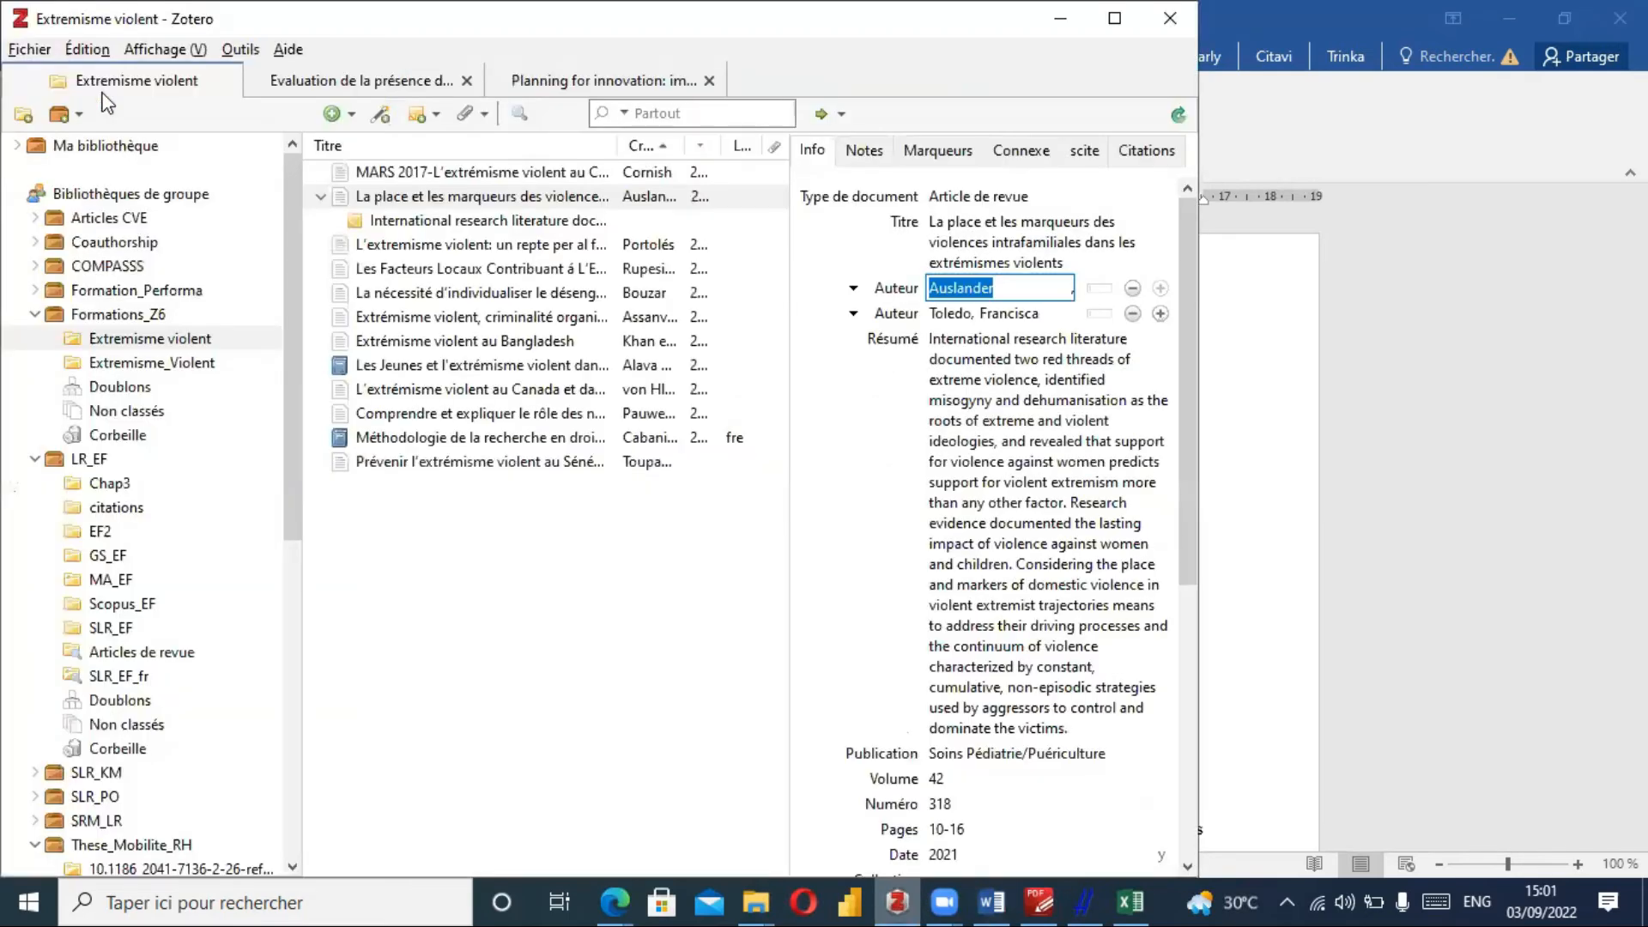
left_click(87, 50)
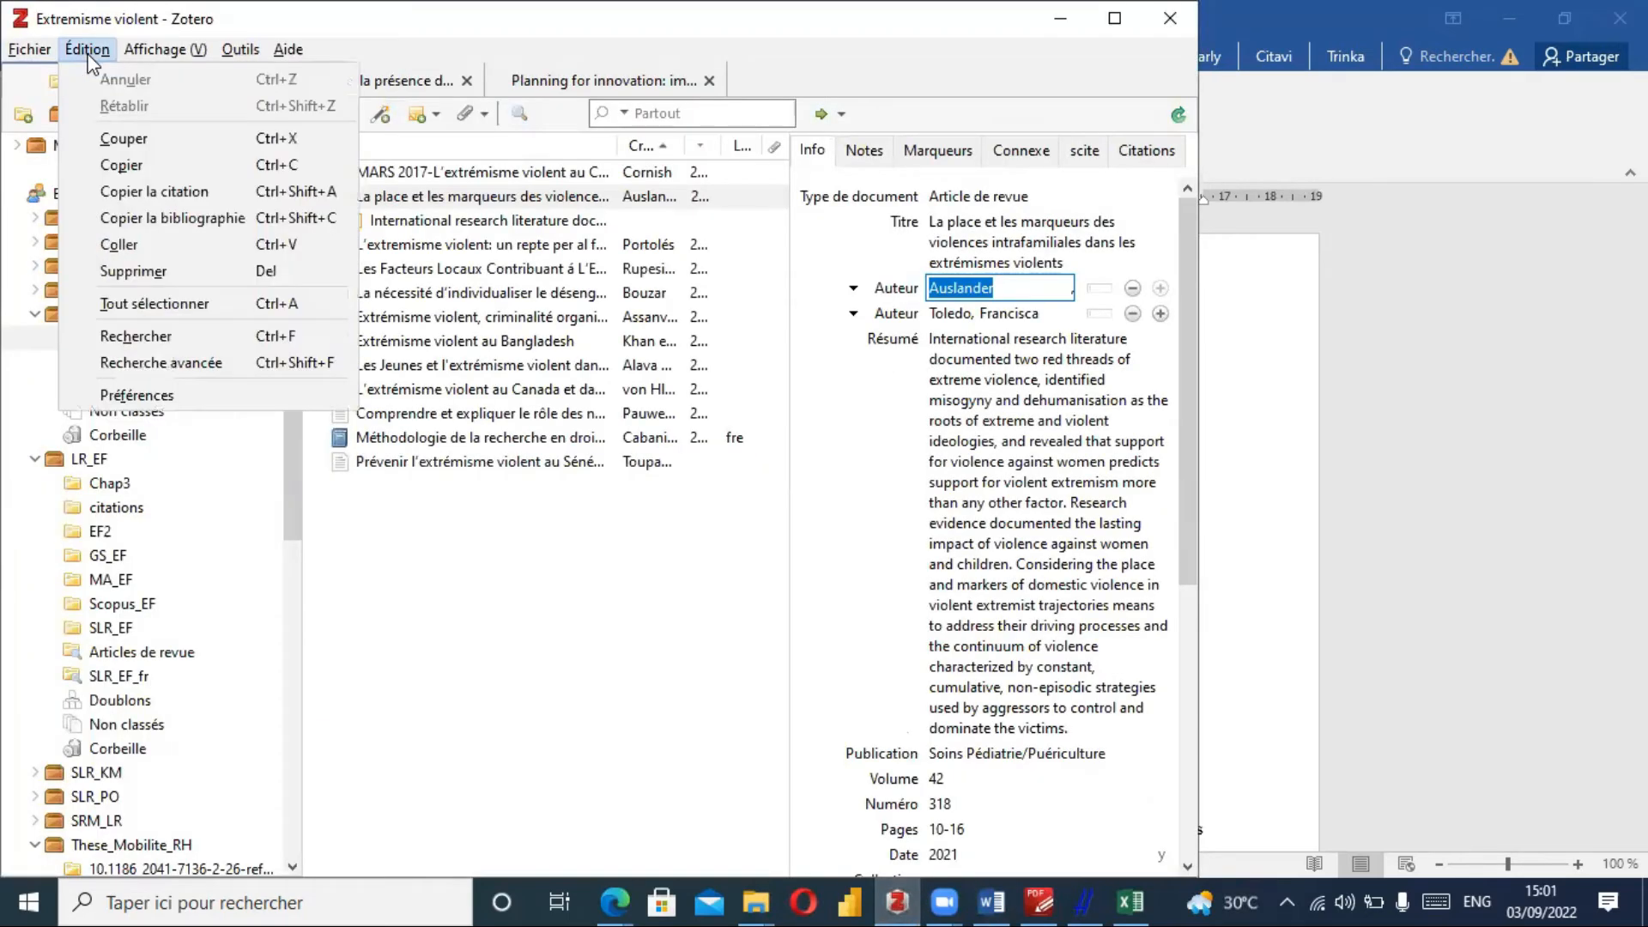
left_click(185, 397)
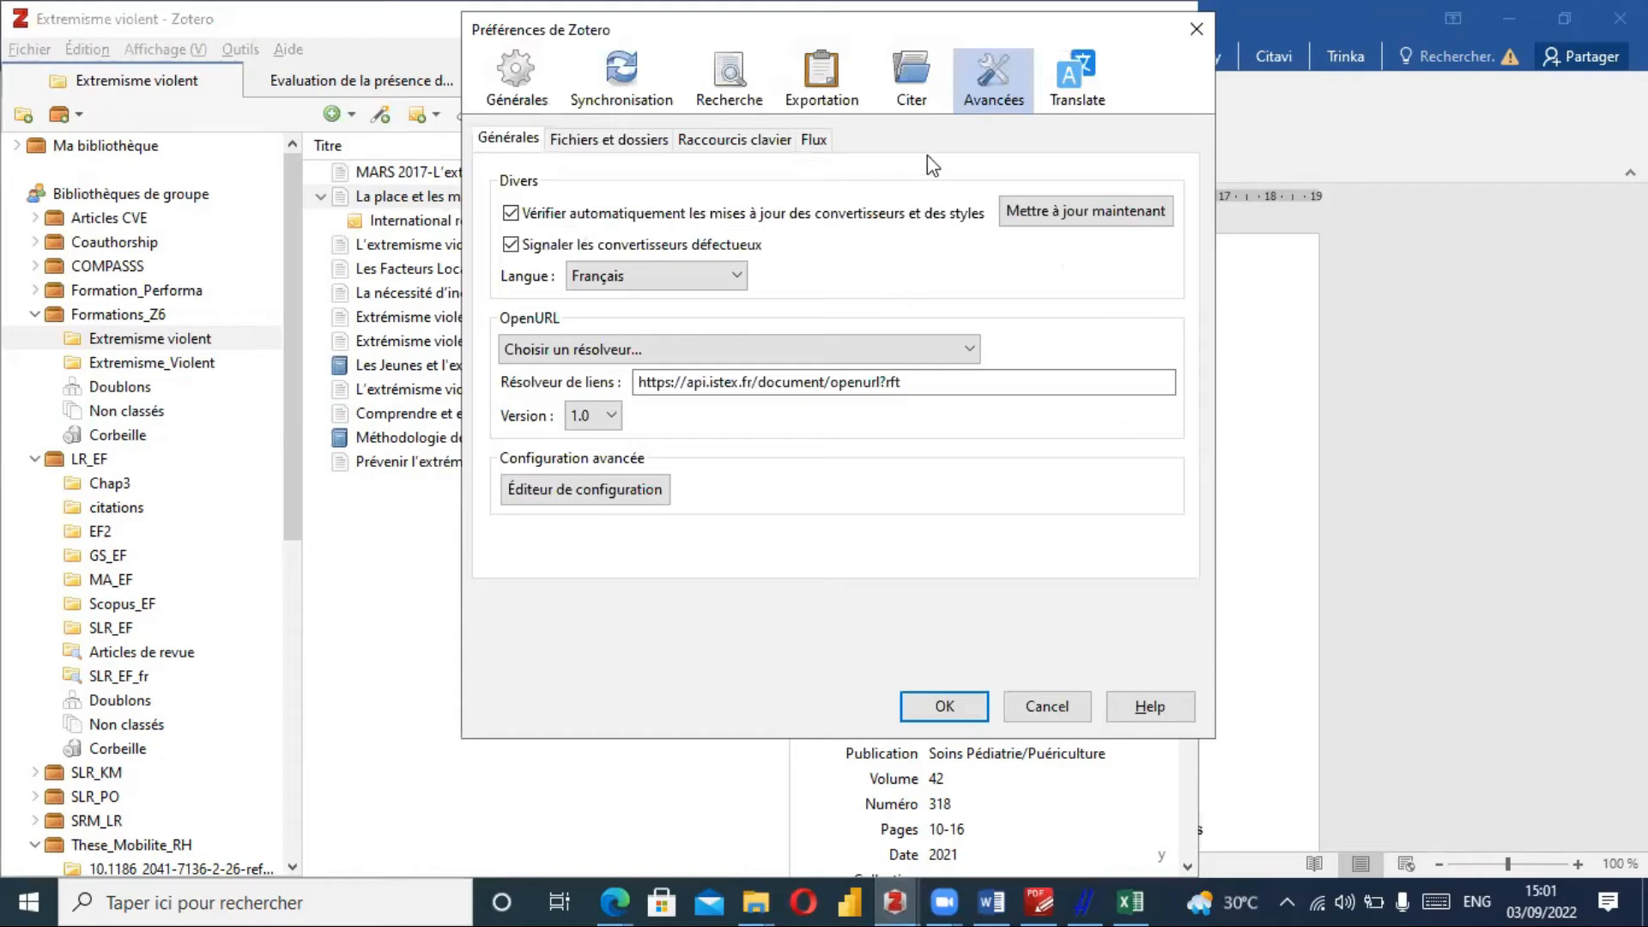
left_click(920, 86)
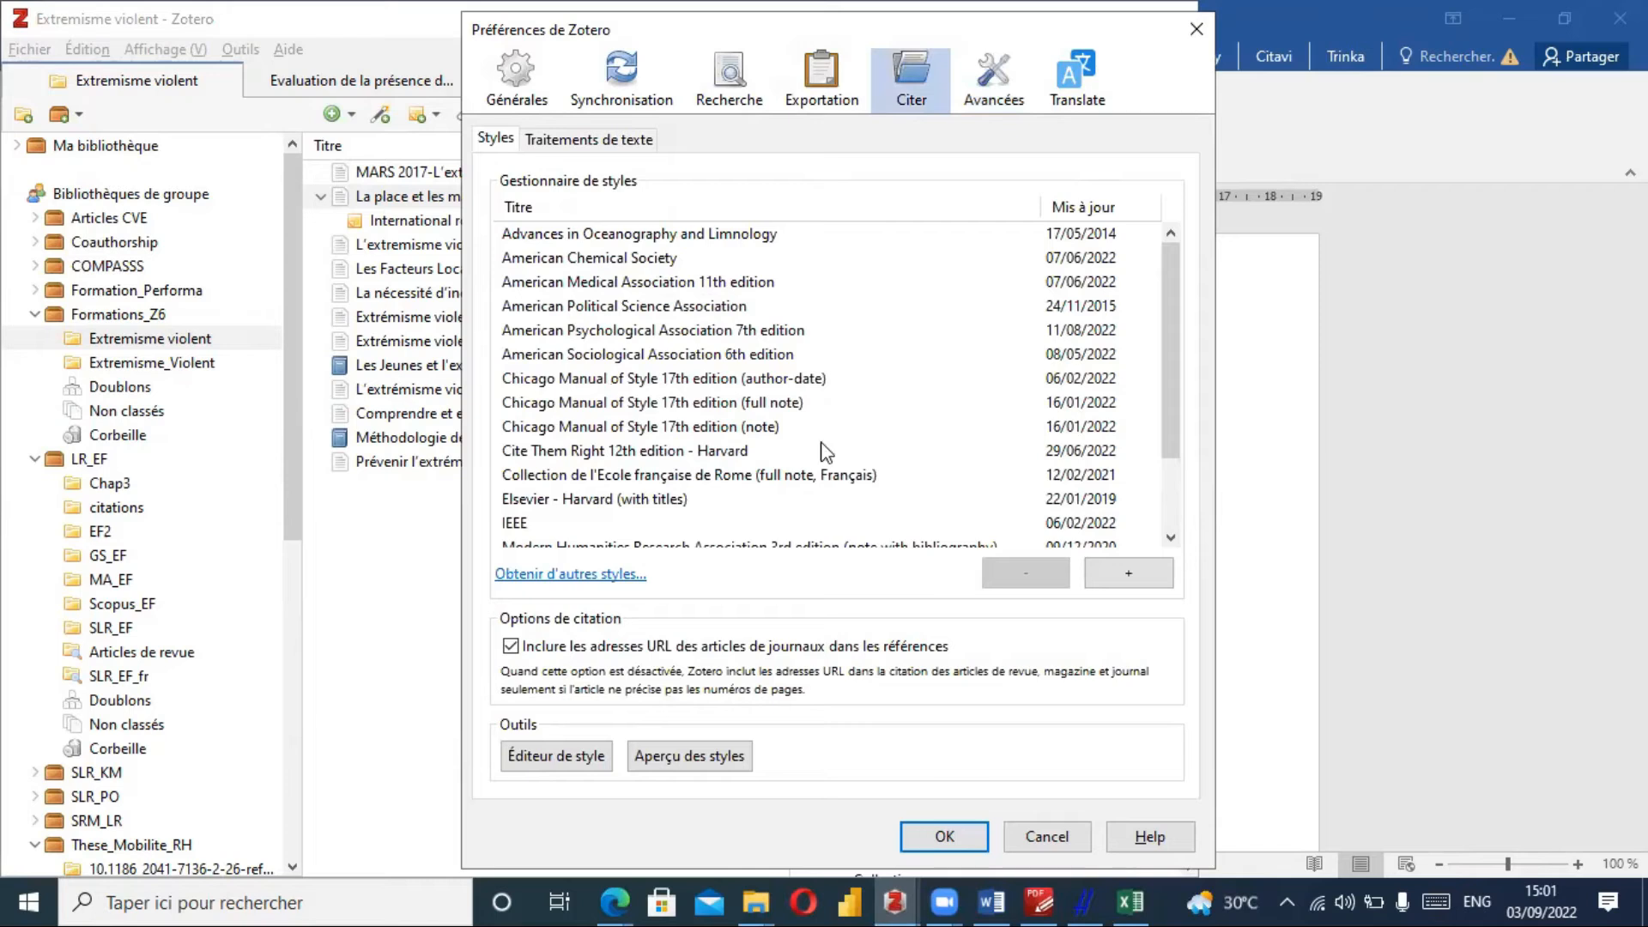
left_click(1177, 427)
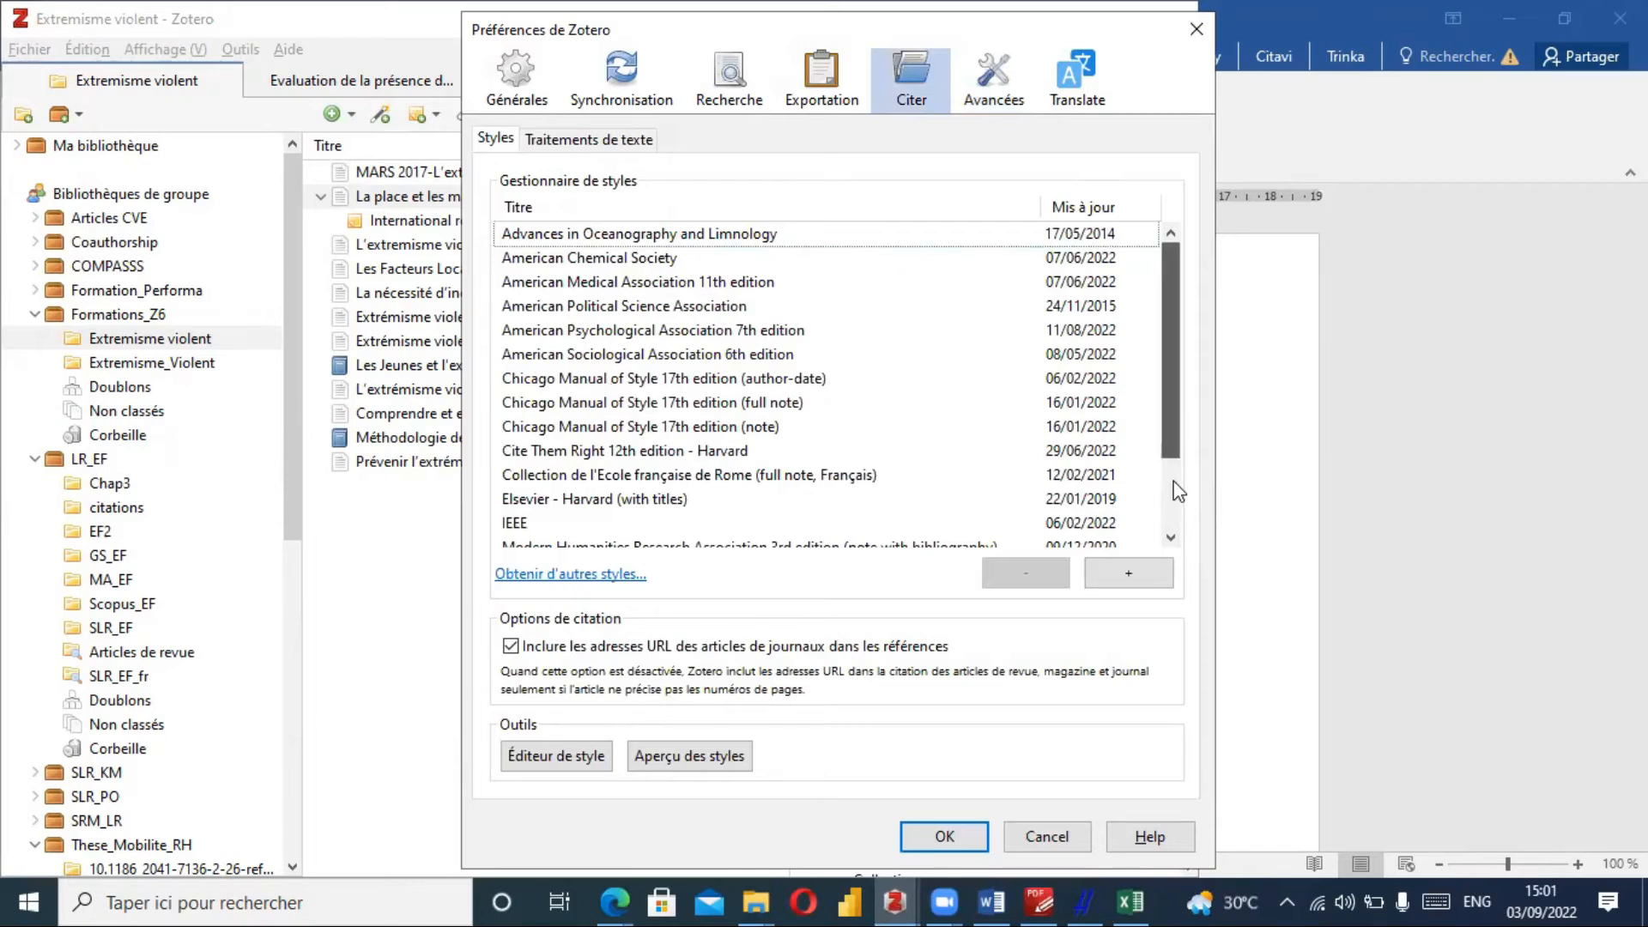
left_click(1177, 490)
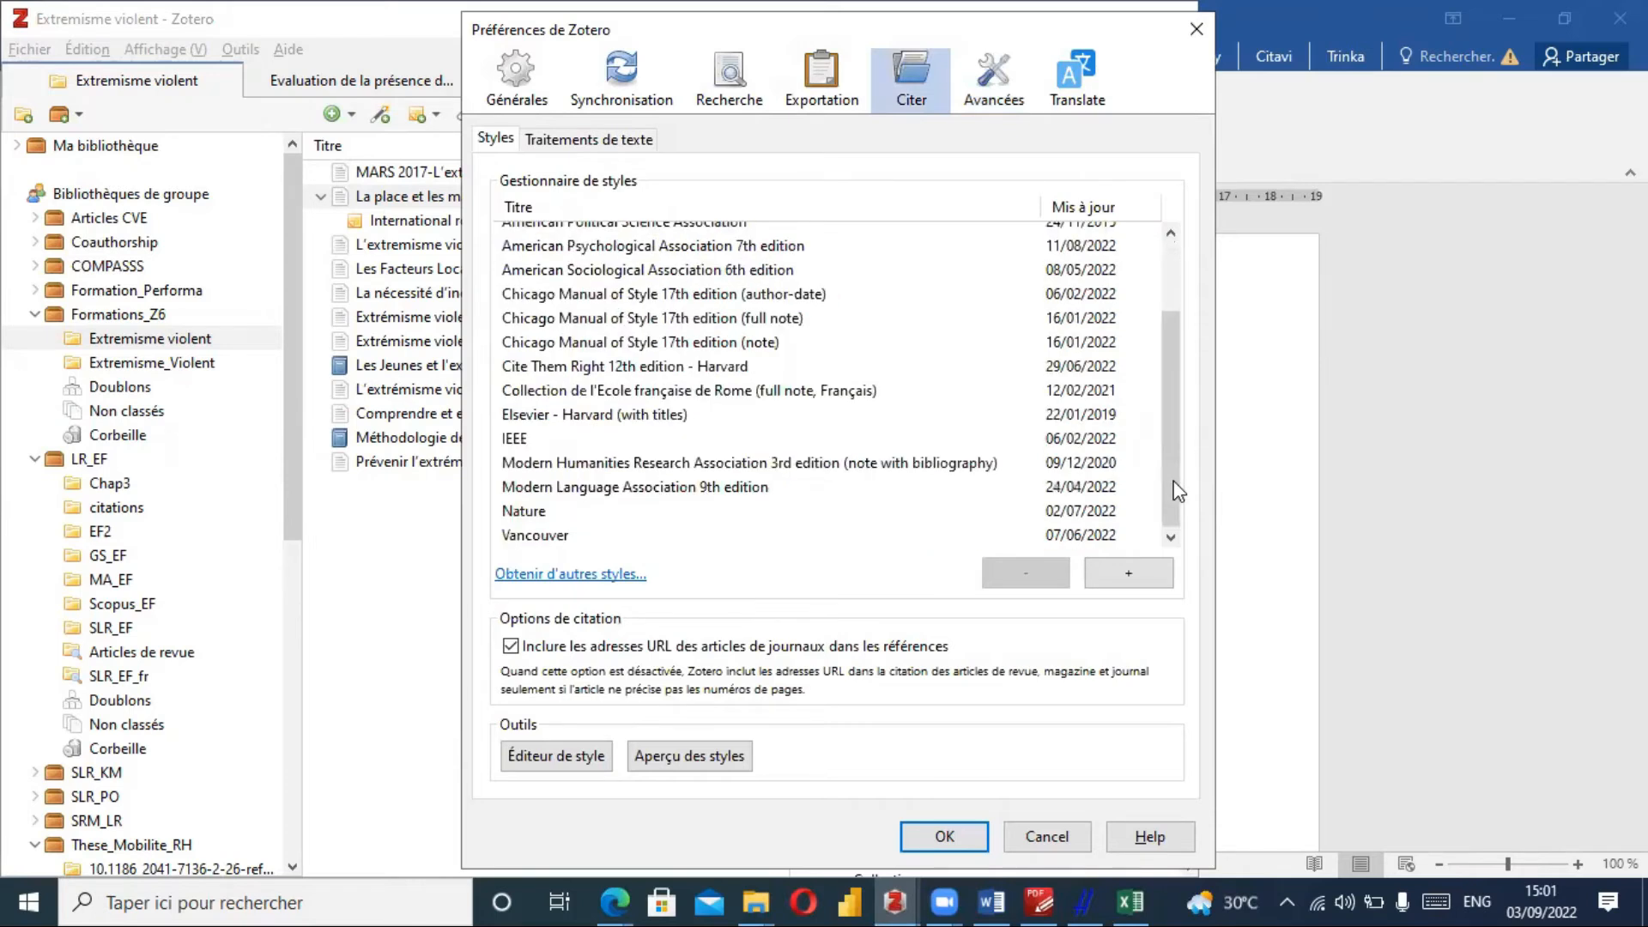
Search the Zotero Style Repository for "droit" and preview the Médecine et Droit, UCLouvain and Université de Bordeaux styles.
left_click(604, 575)
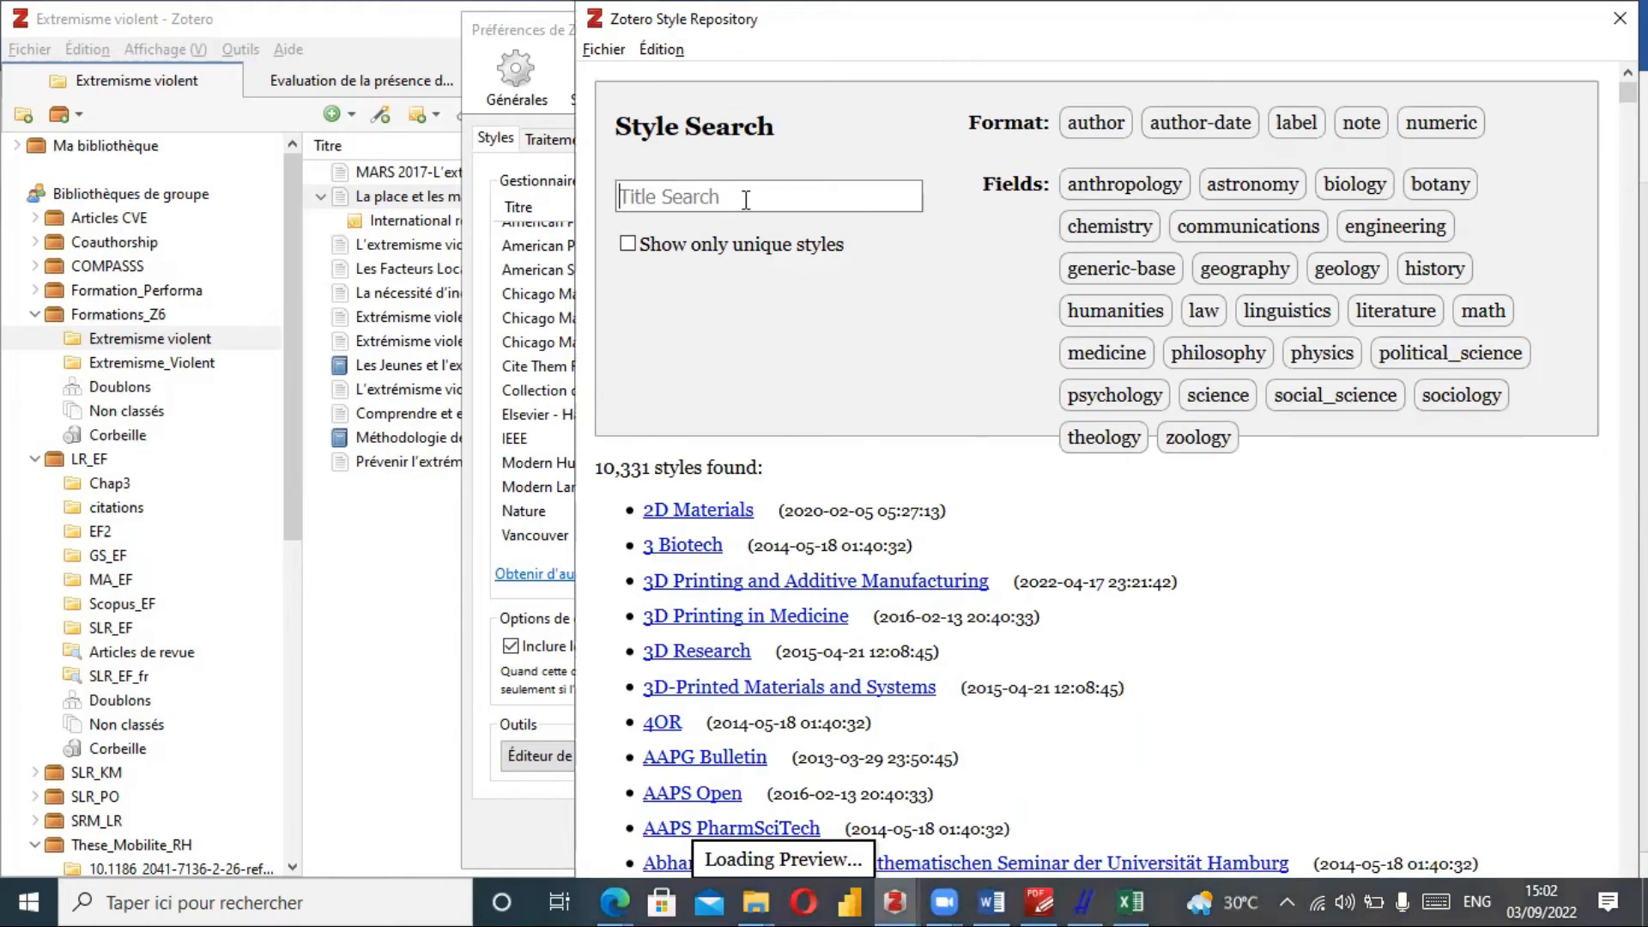
type("droit")
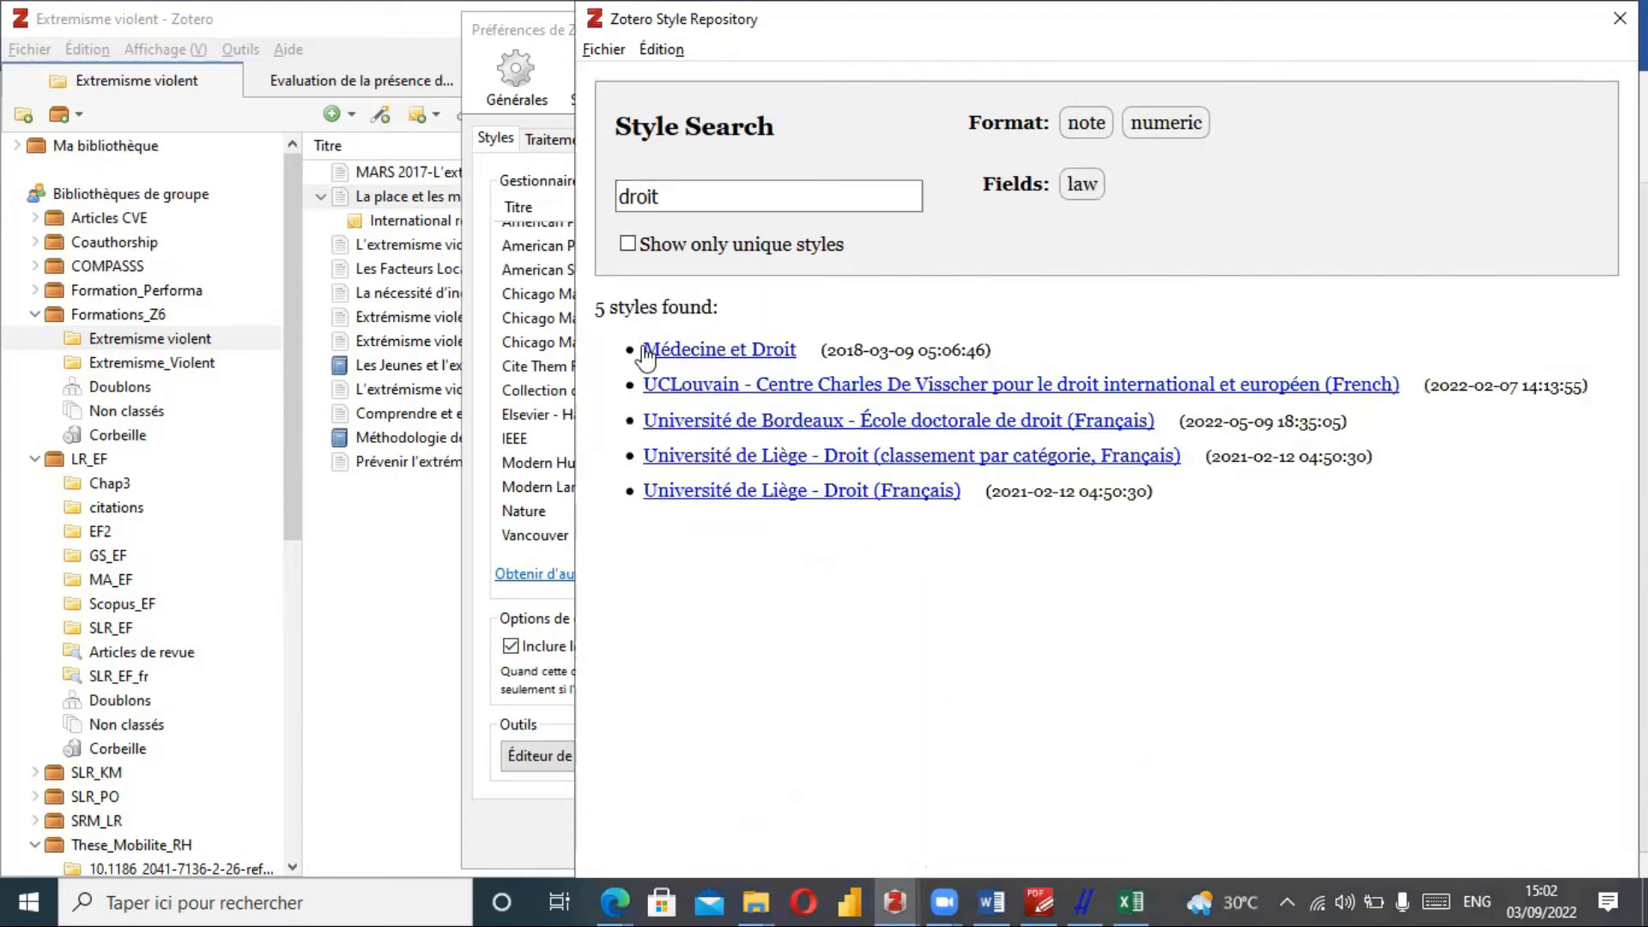
mouse_move(728, 354)
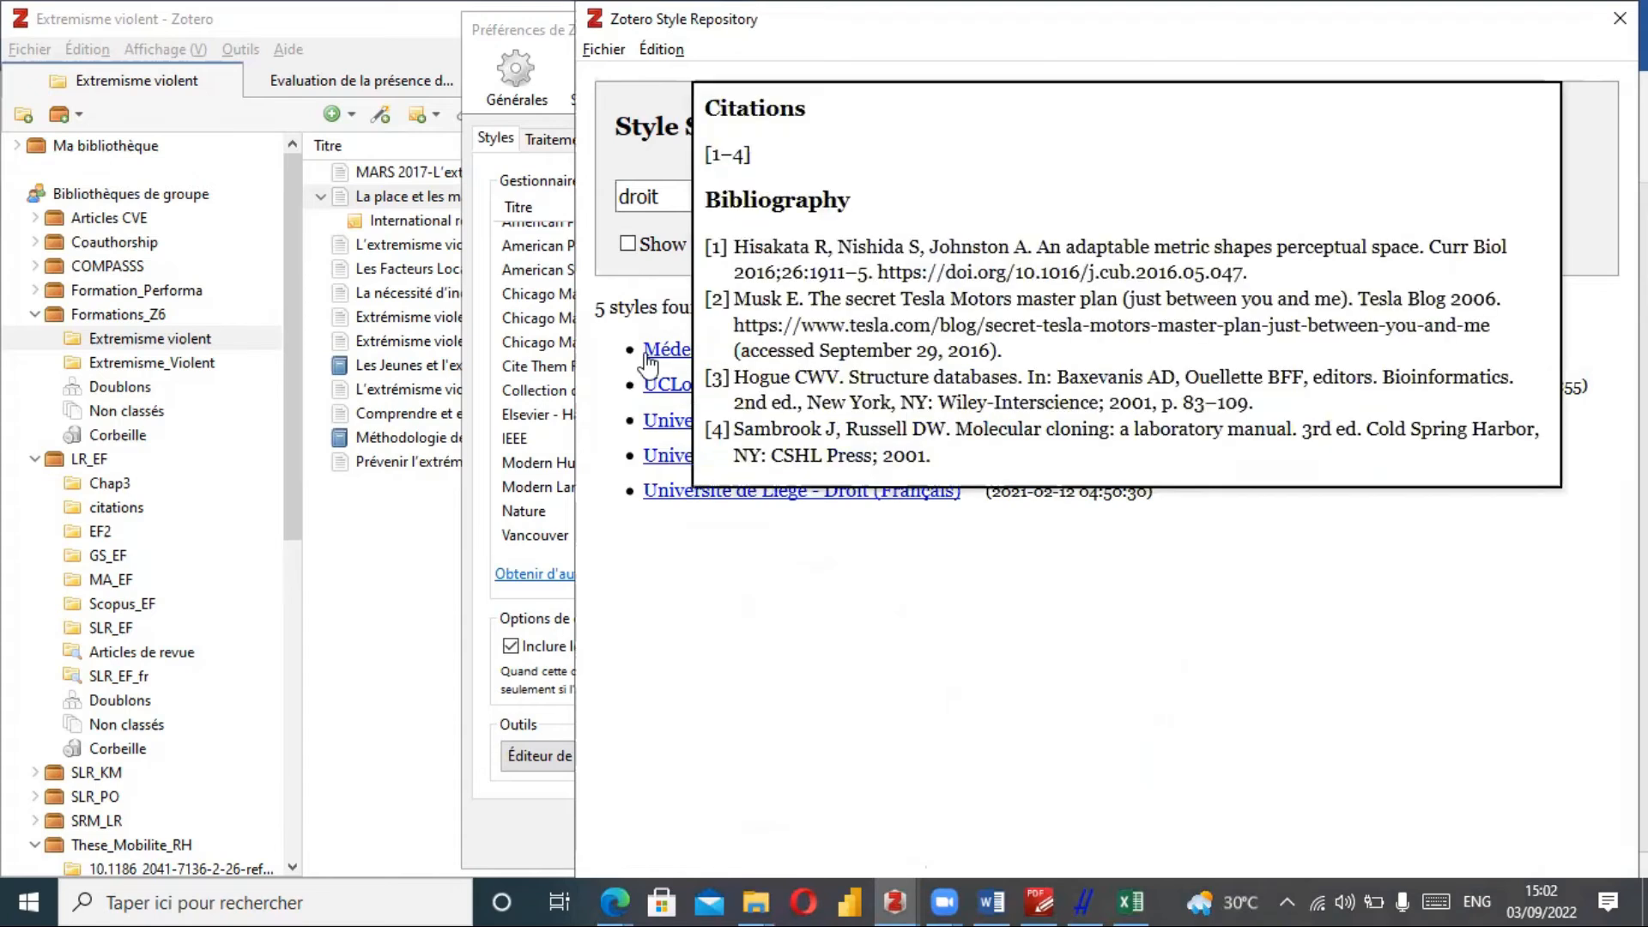
mouse_move(665, 393)
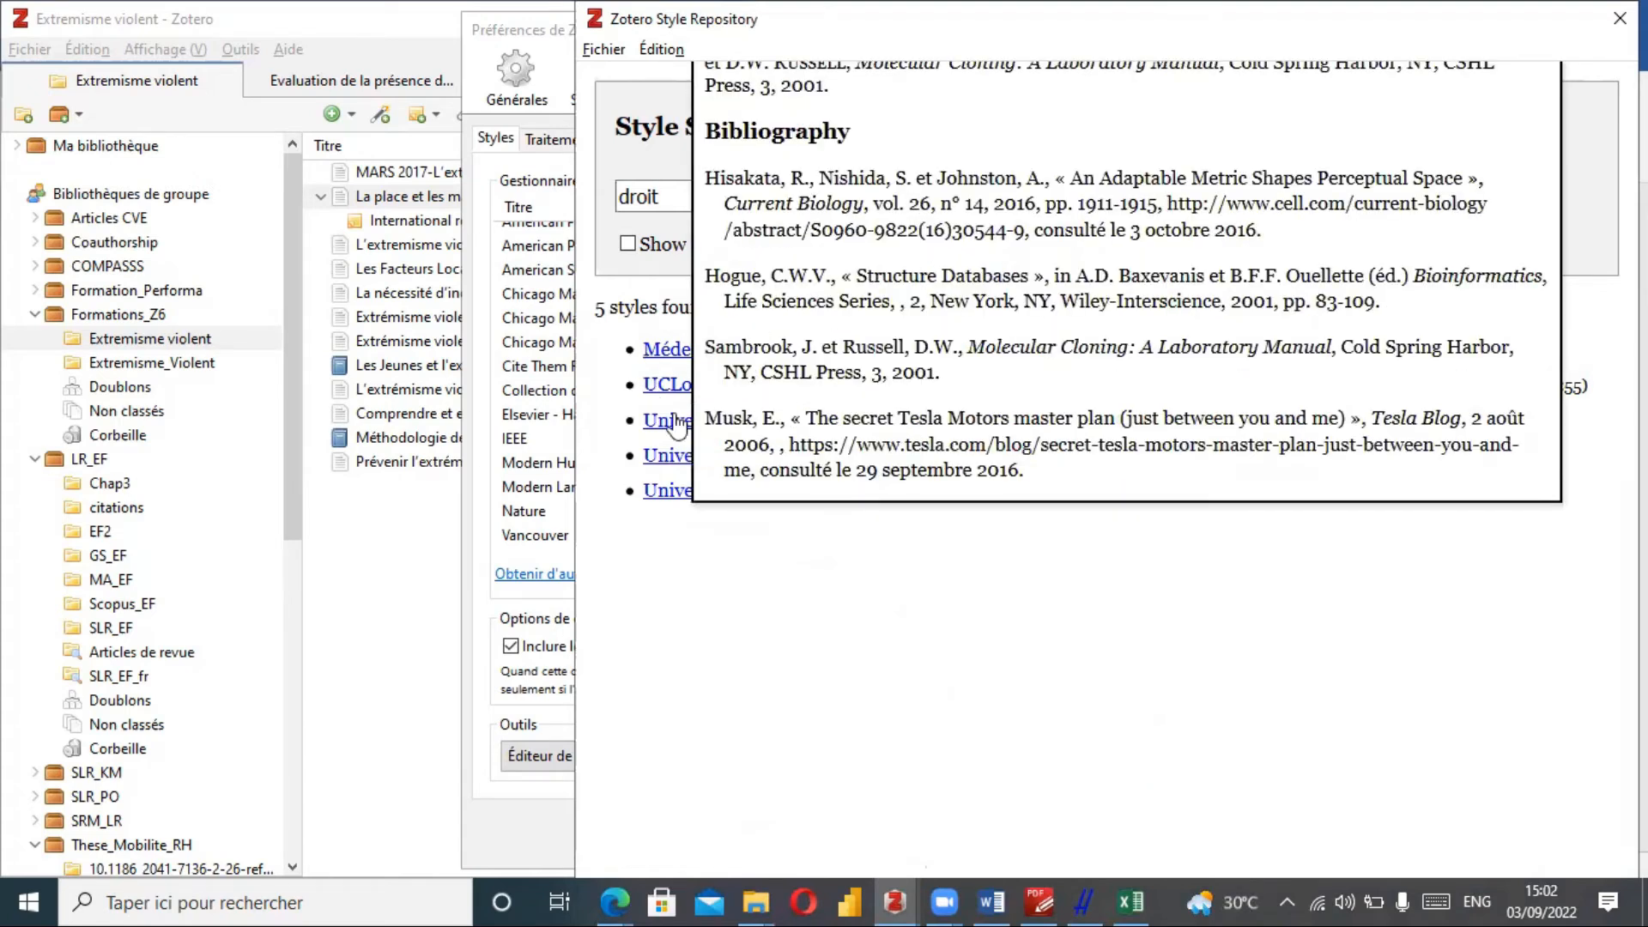
mouse_move(681, 422)
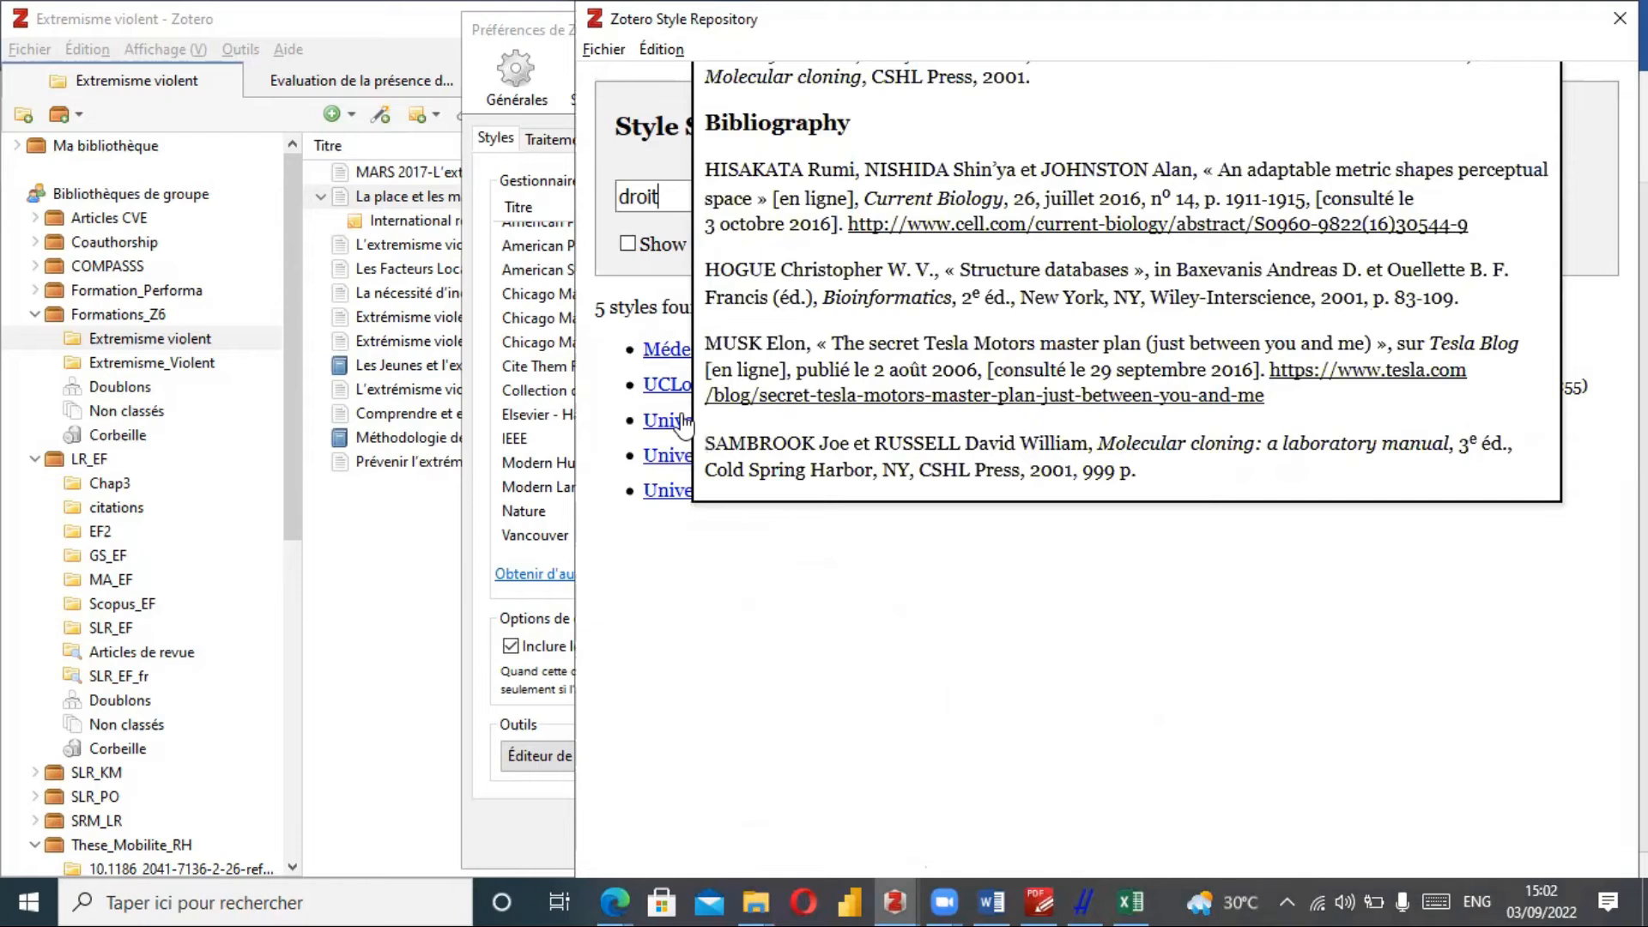
Preview the two Université de Liège law styles, install "Université de Liège - Droit (Français)", and accept the Zotero preferences.
mouse_move(680, 466)
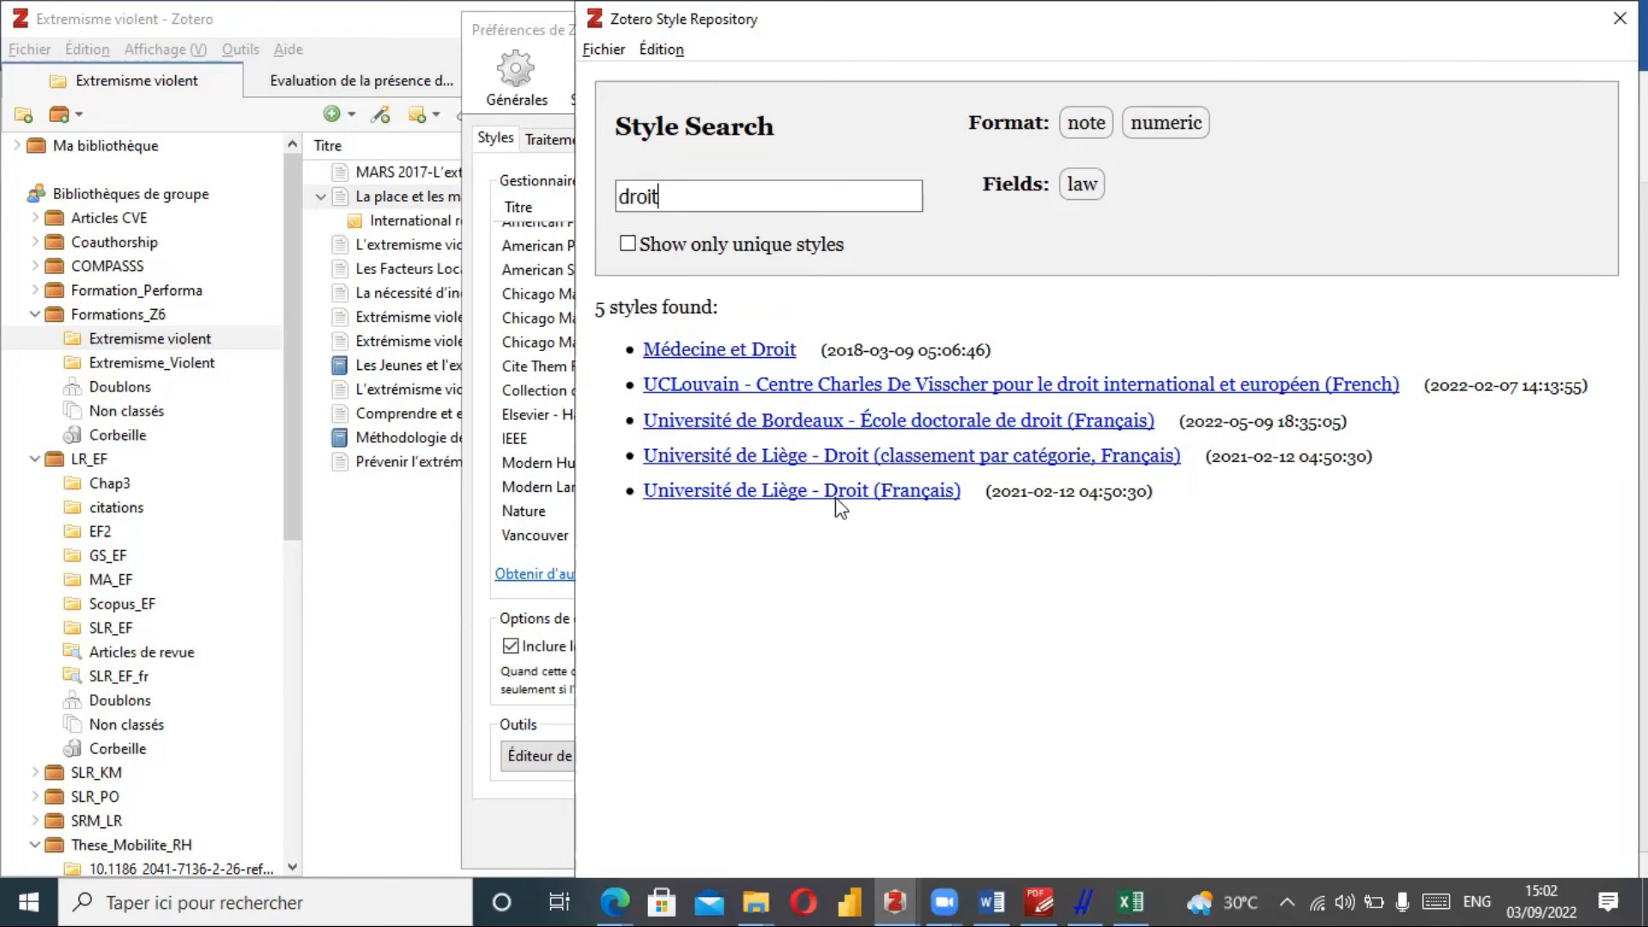
mouse_move(839, 508)
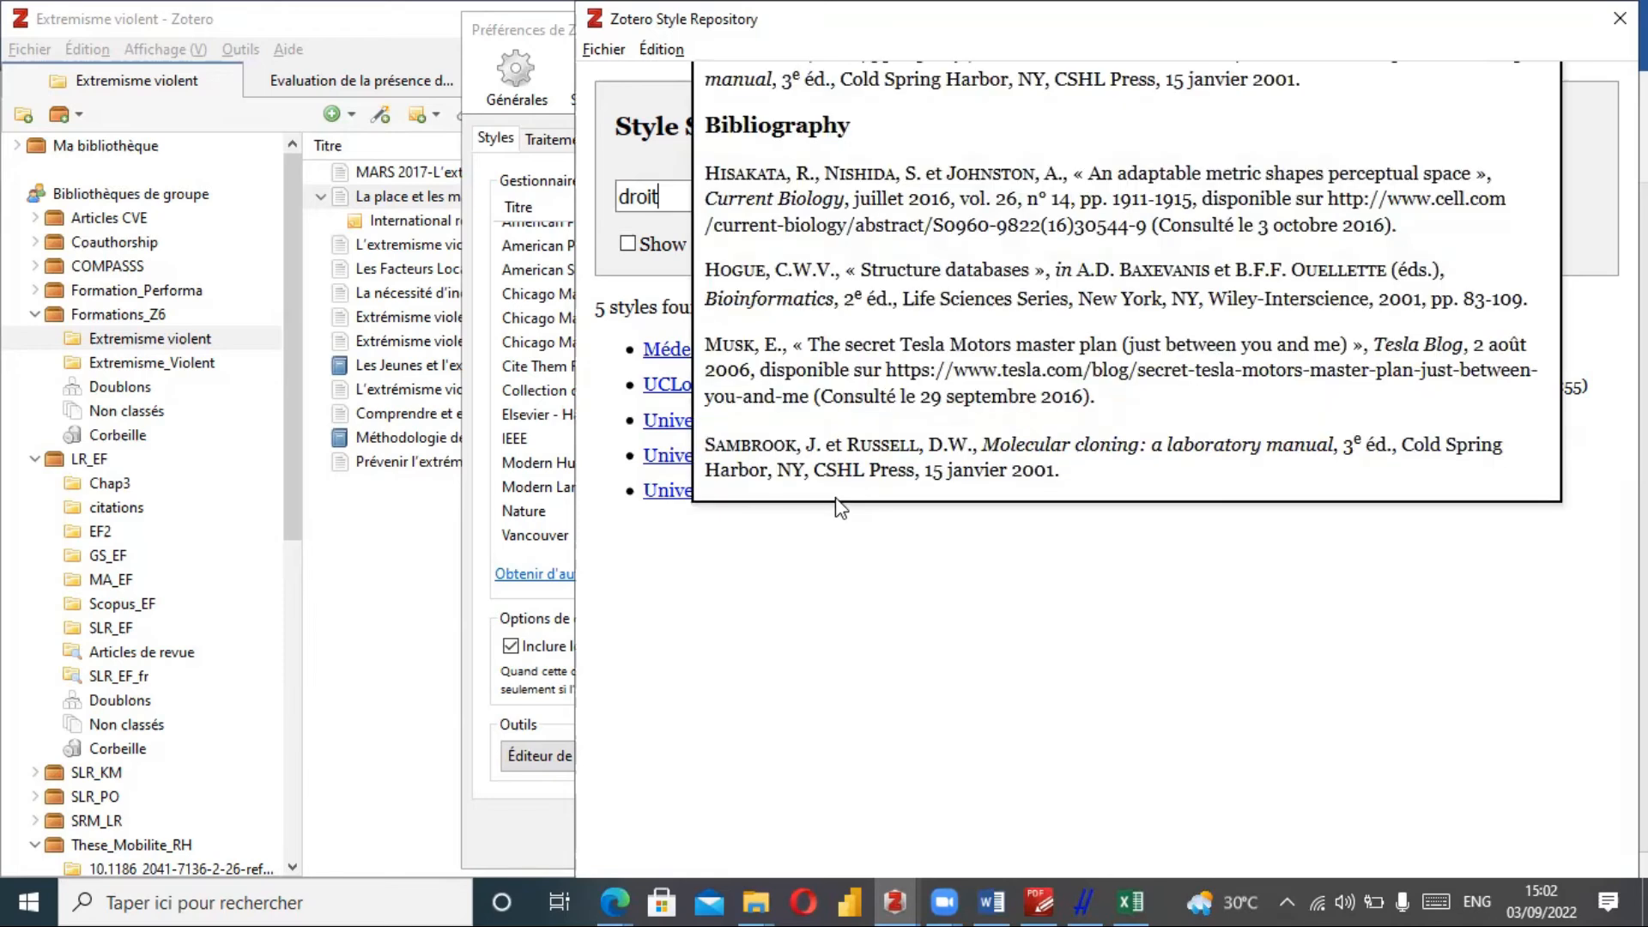
left_click(680, 499)
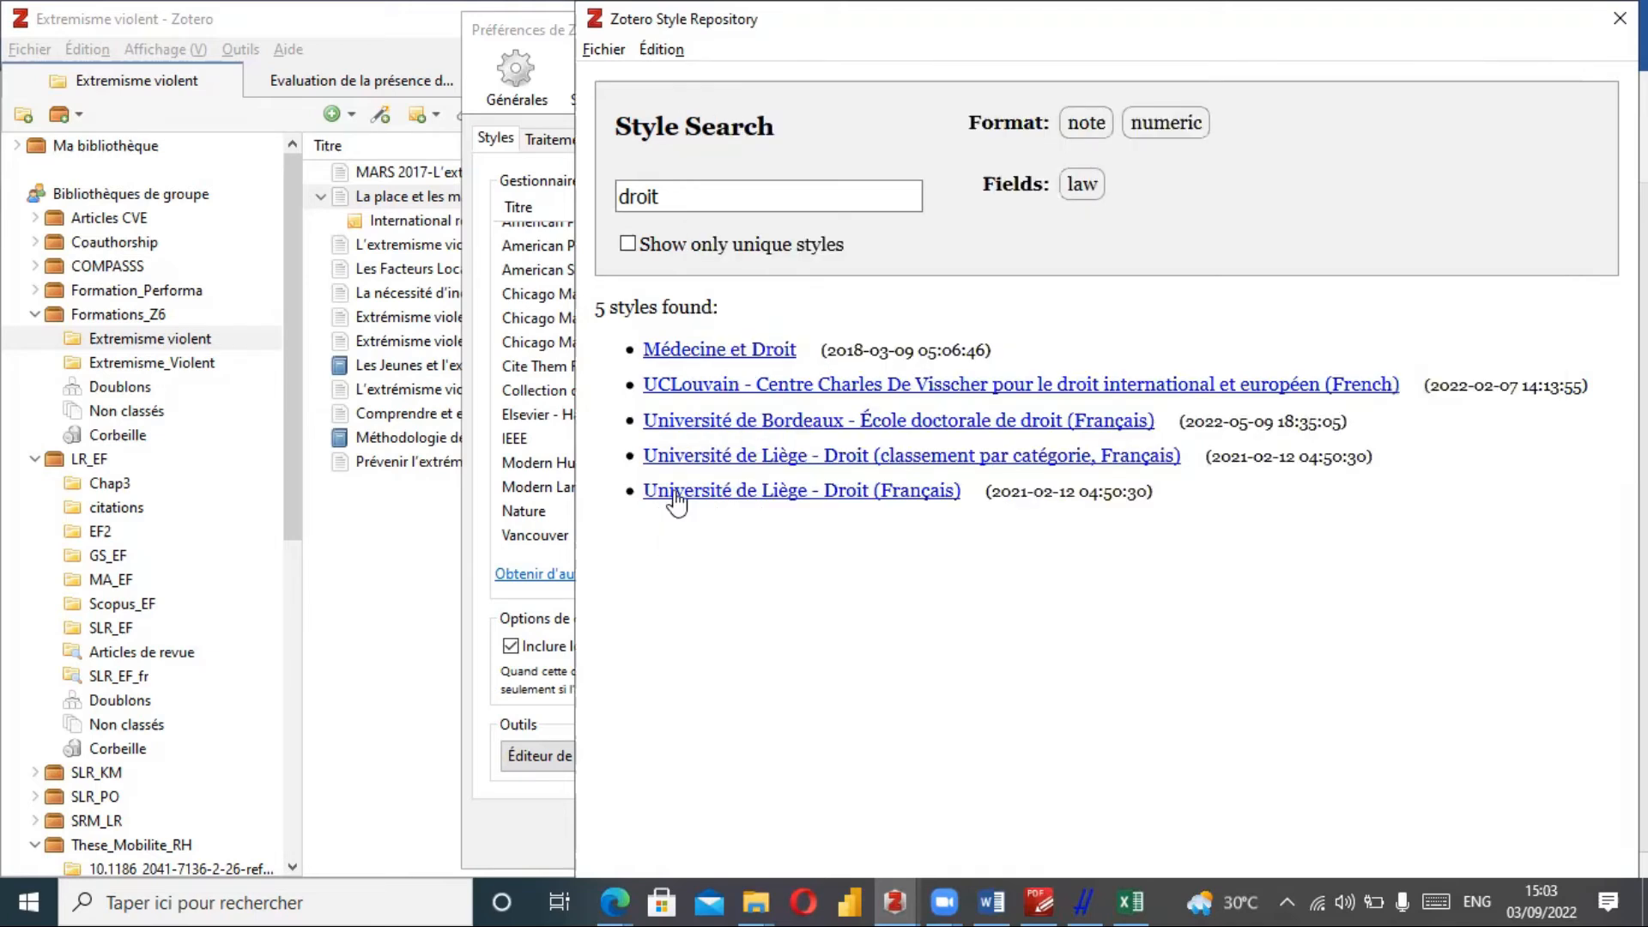
left_click(677, 494)
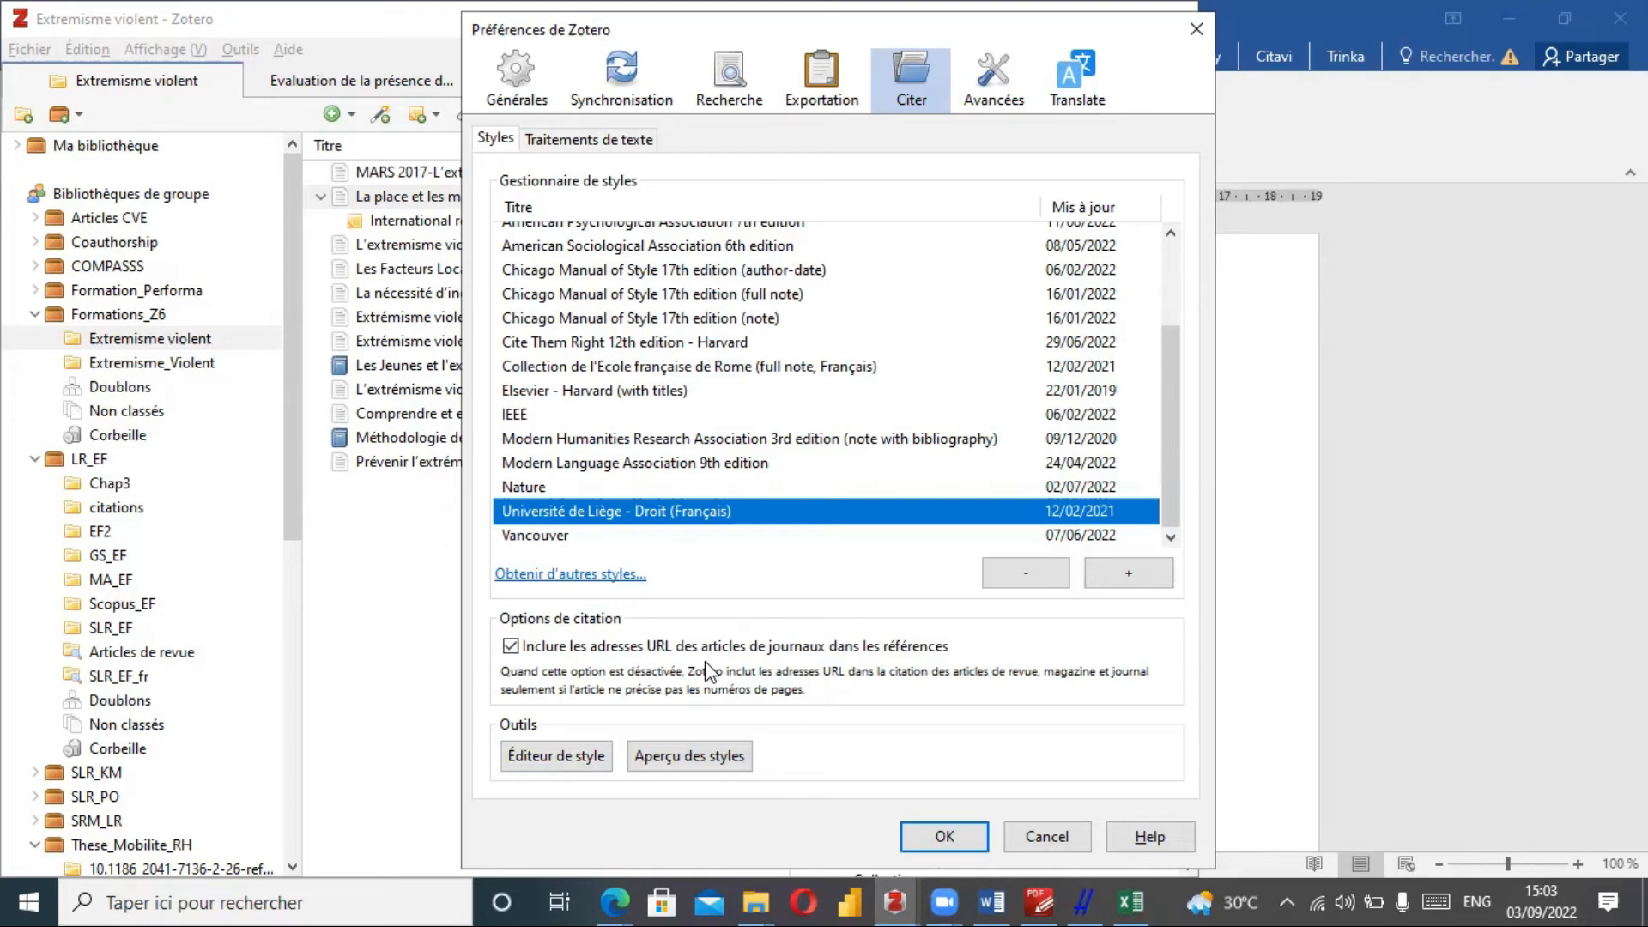
left_click(944, 836)
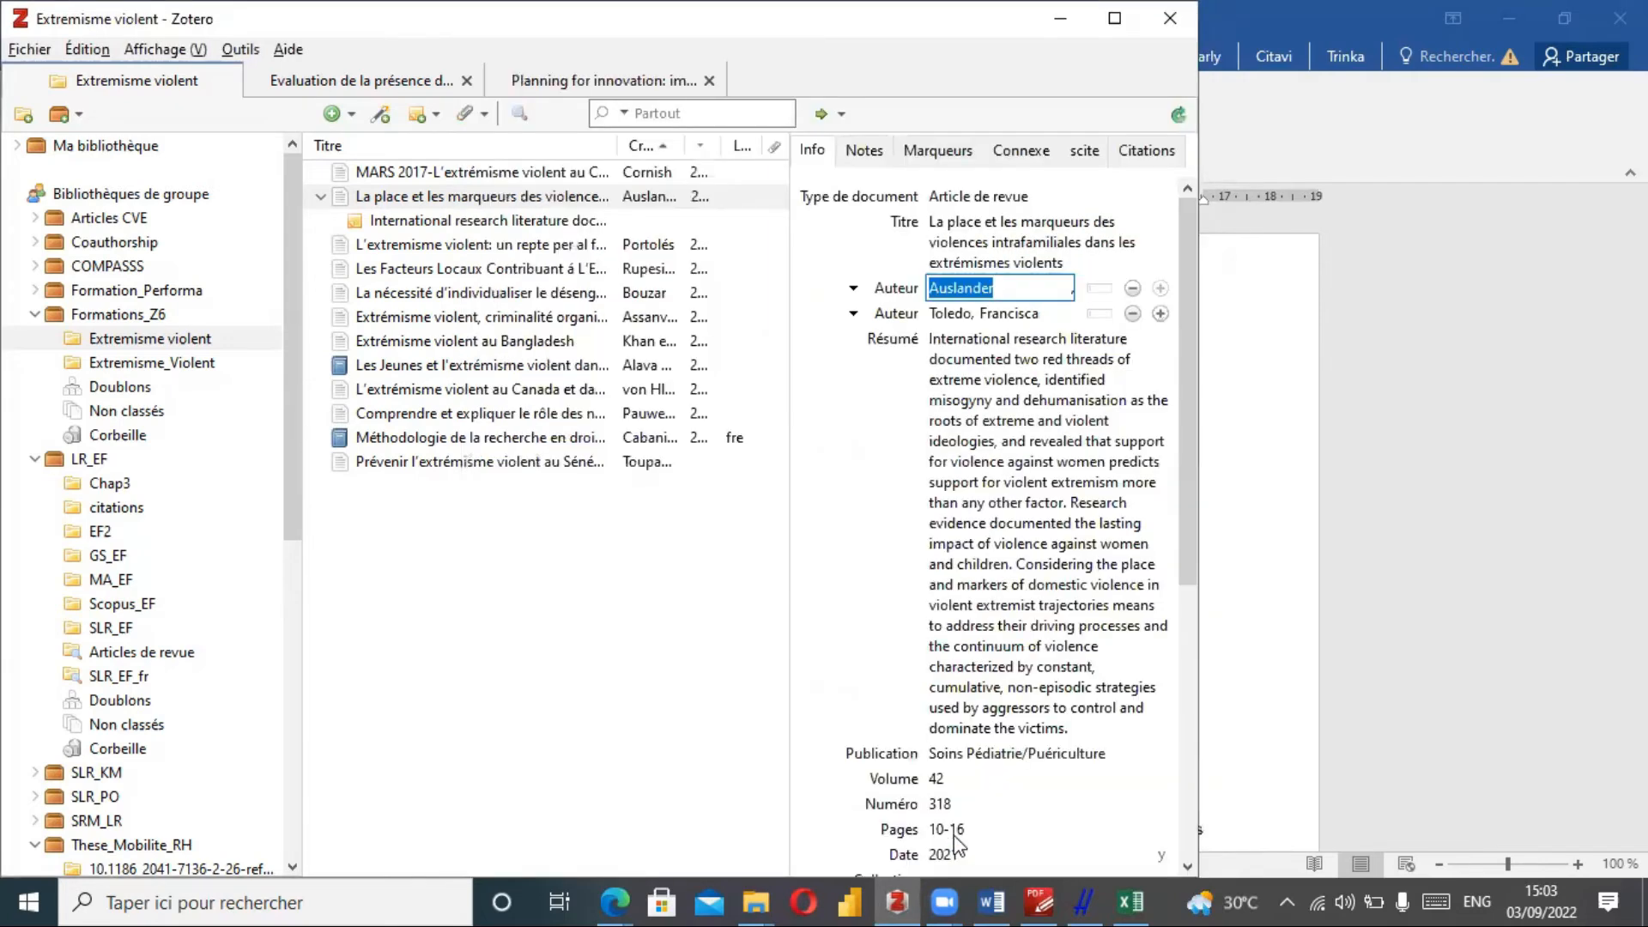
Switch to Word and apply the "Université de Liège - Droit (Français)" citation style through the Zotero document preferences.
left_click(1254, 607)
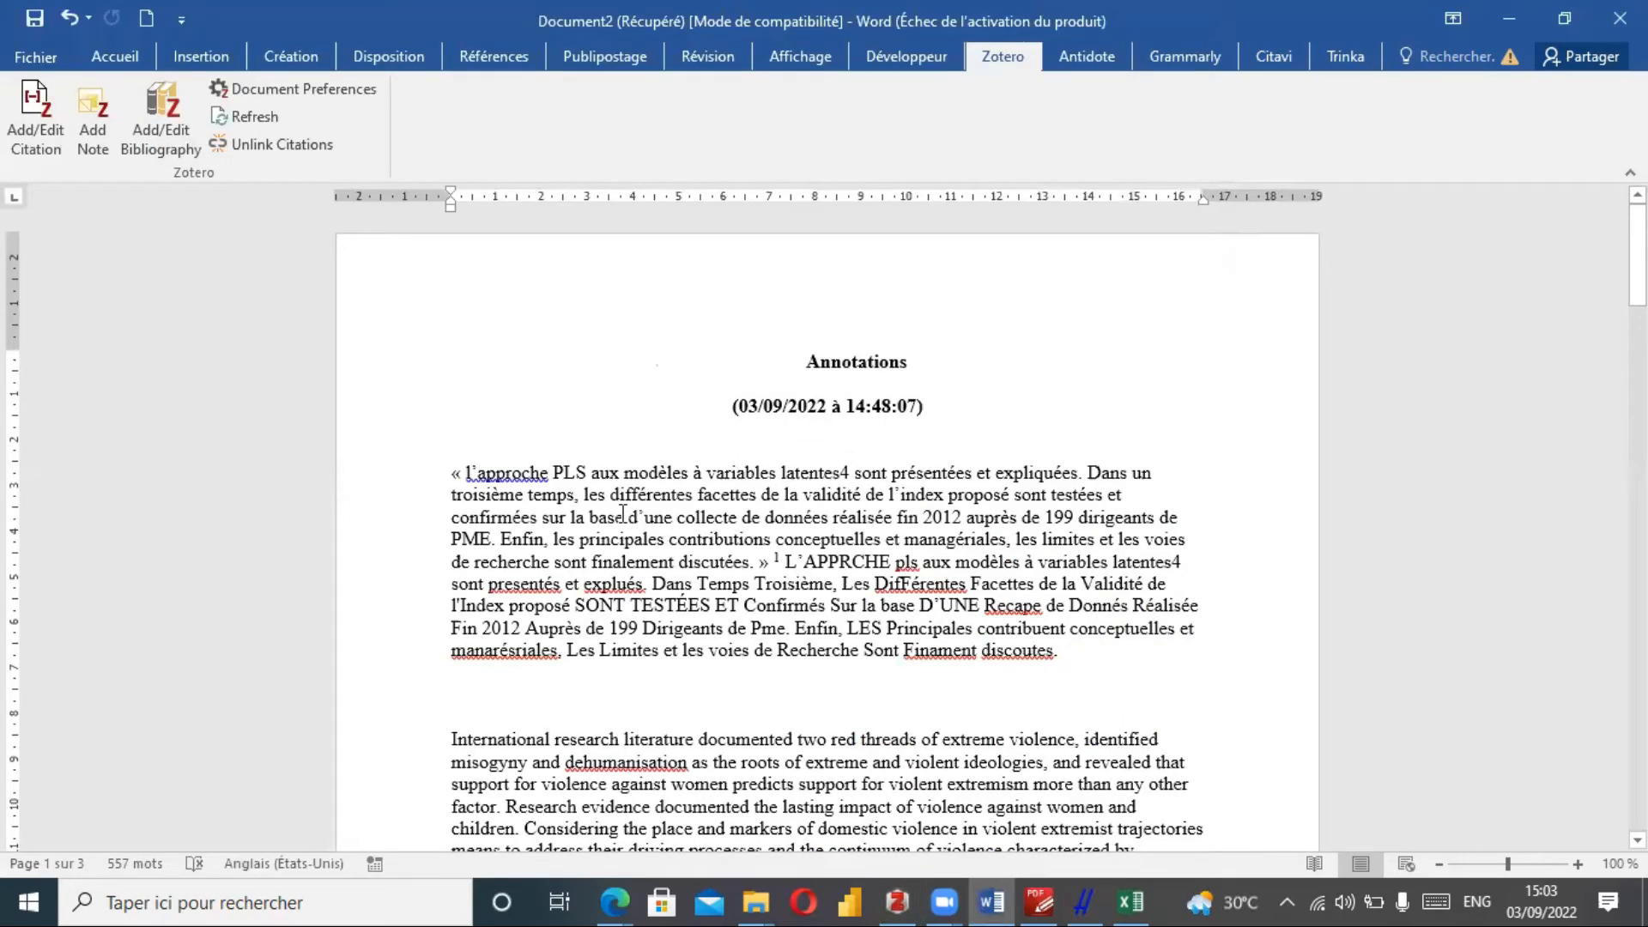
left_click(295, 96)
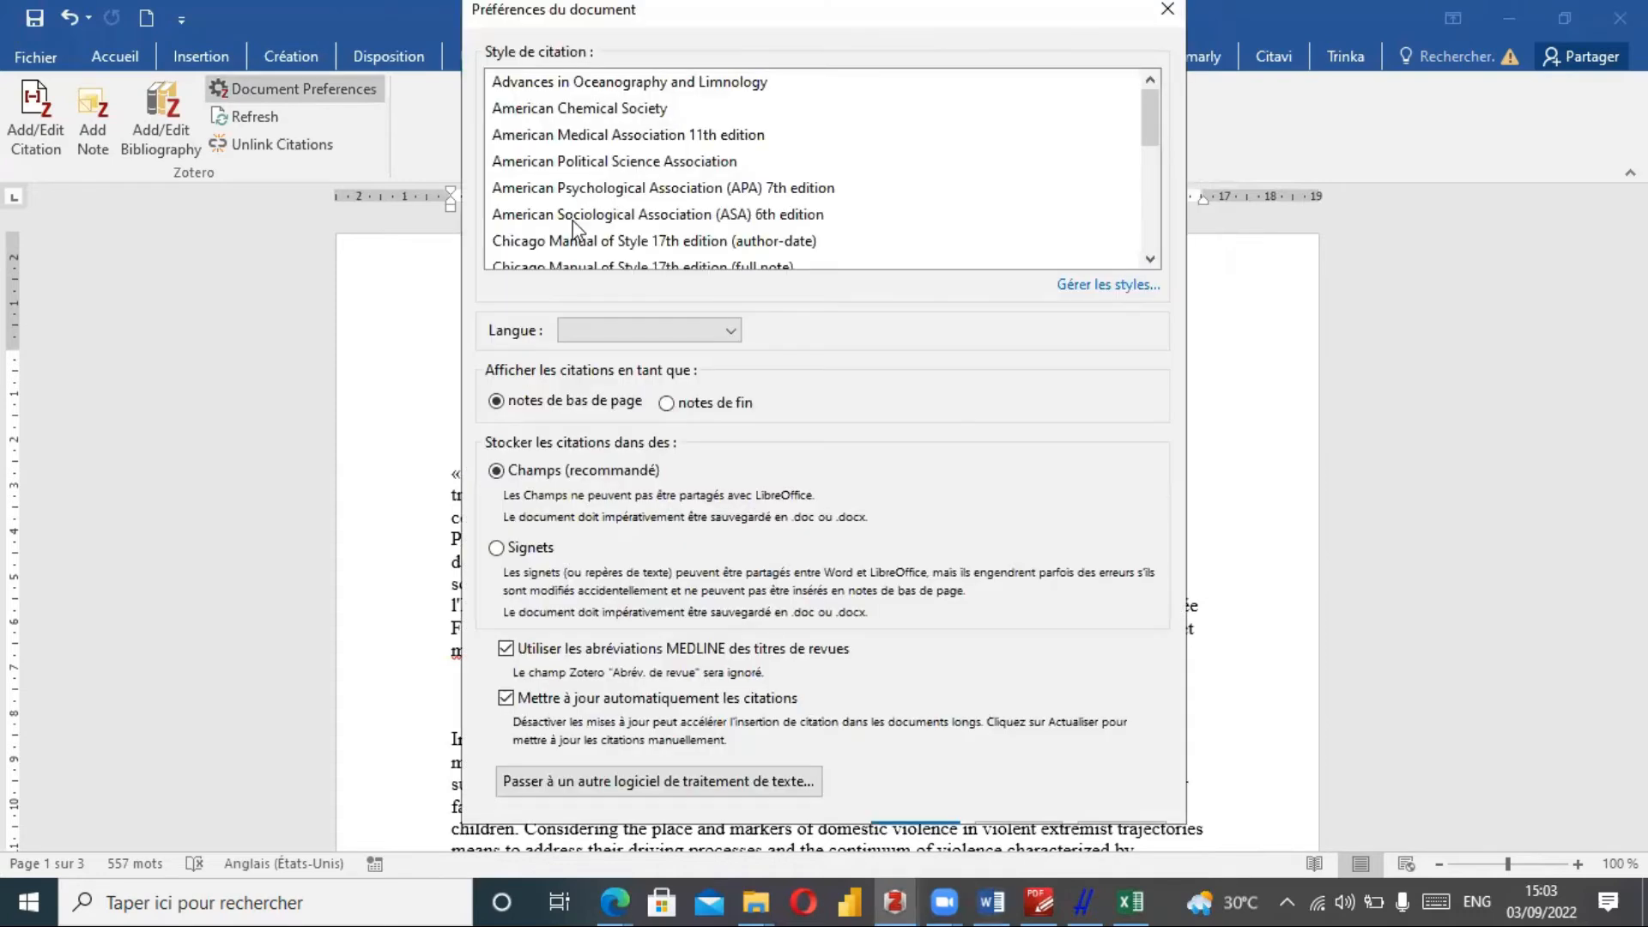
scroll(1156, 153, "down", 2)
left_click(915, 791)
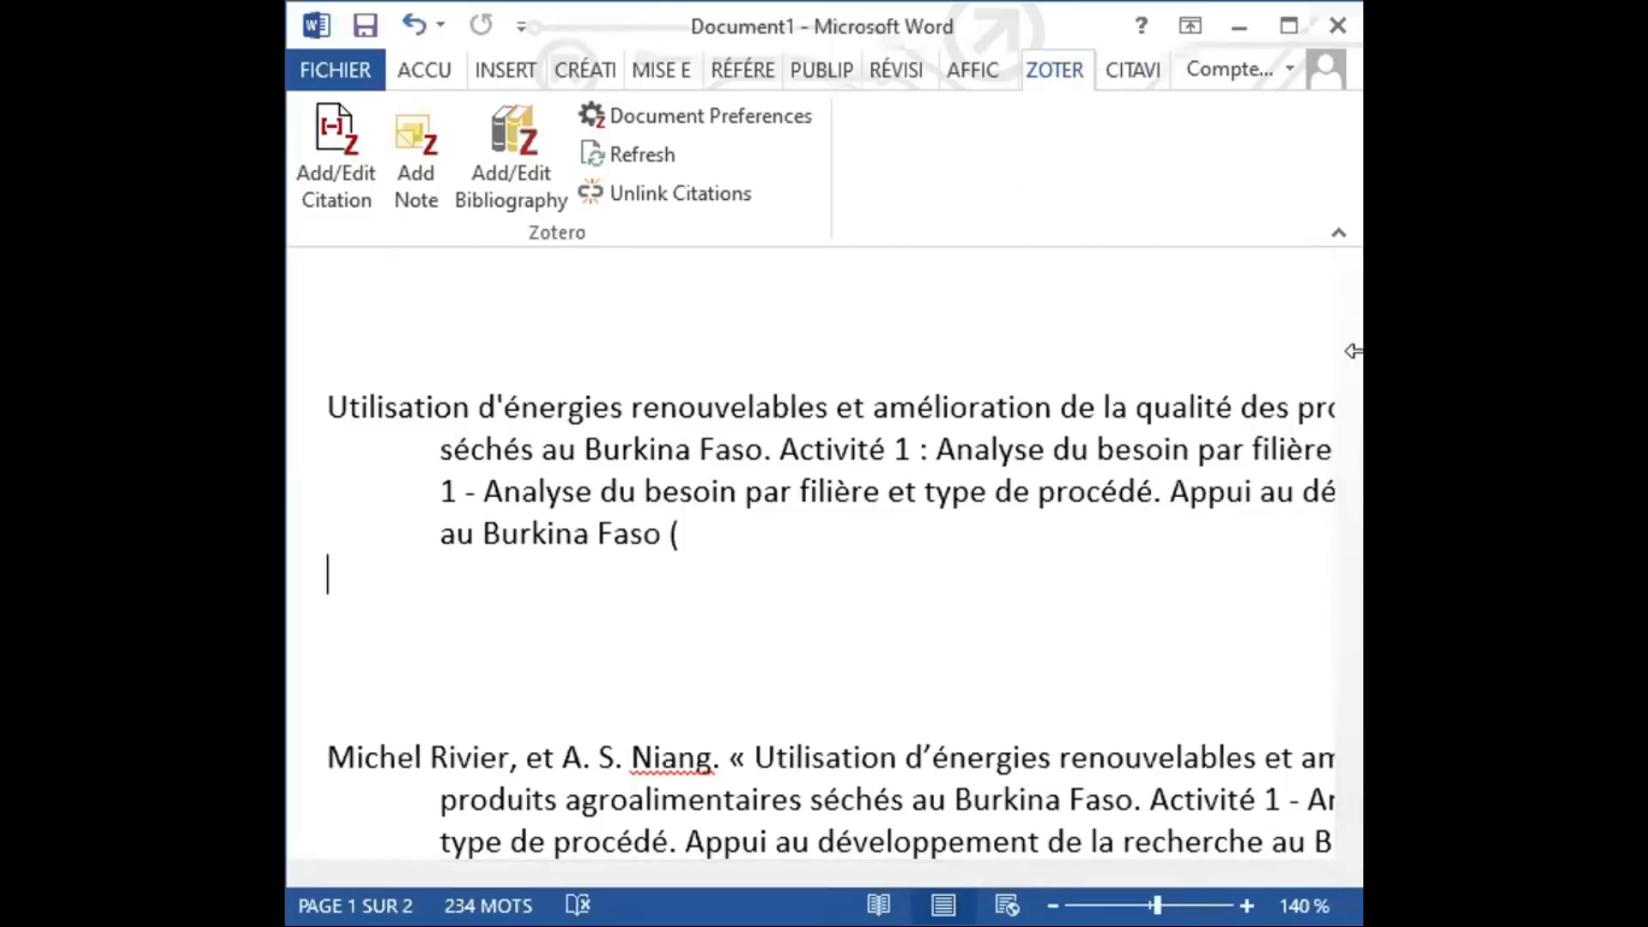
left_click_drag(1351, 351, 1354, 296)
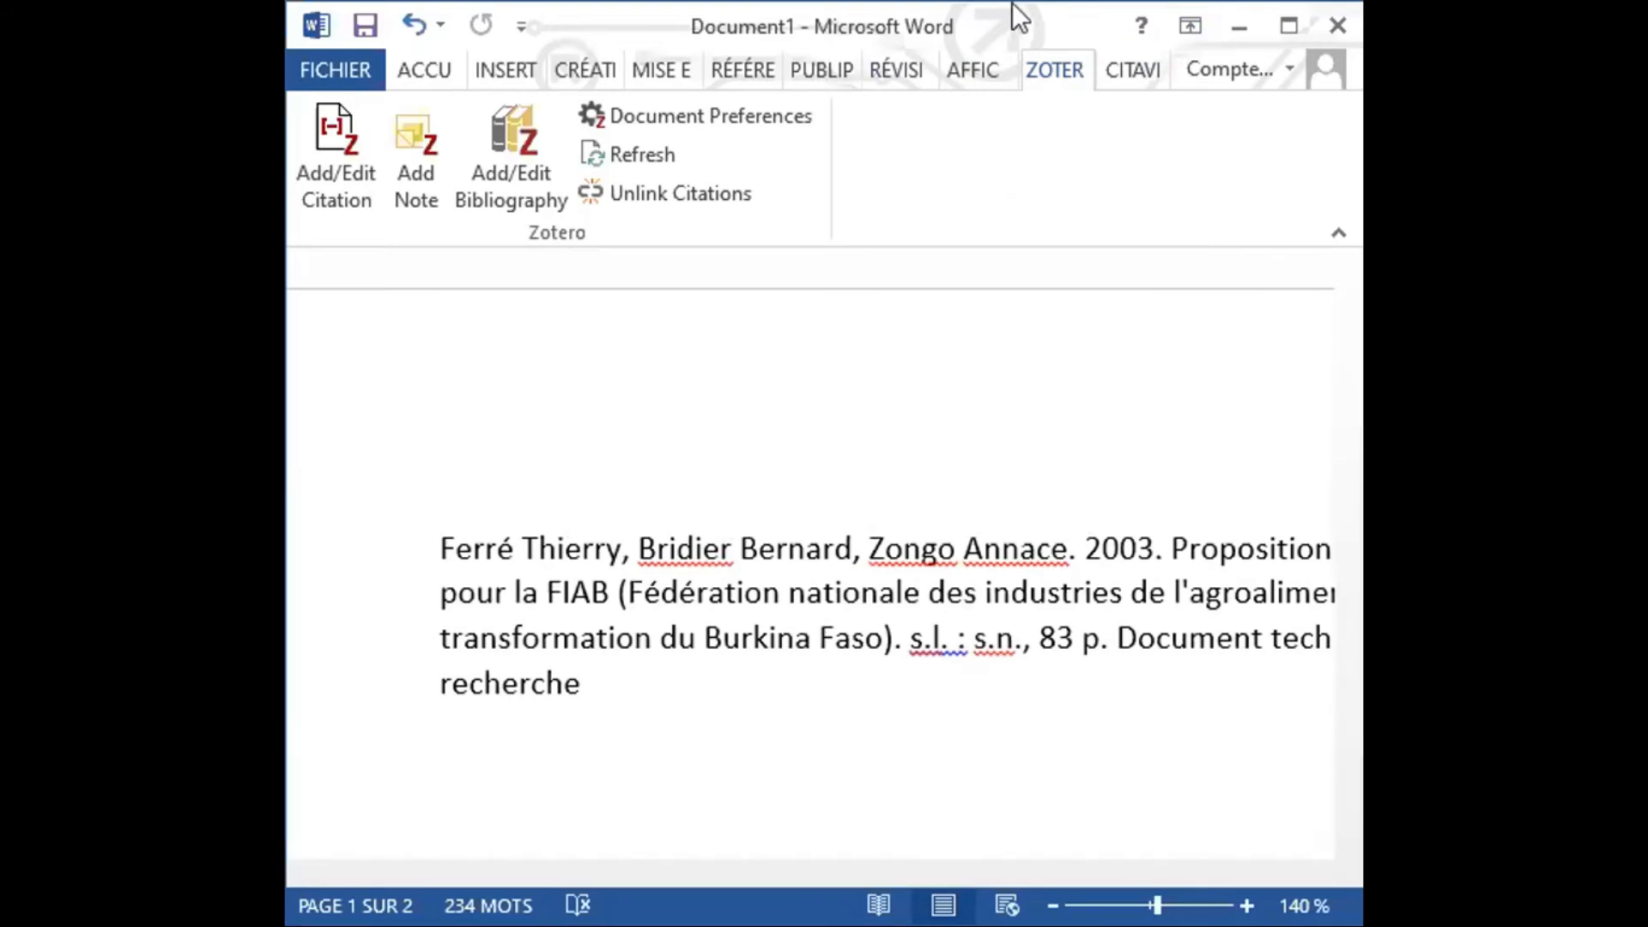
double_click(1007, 37)
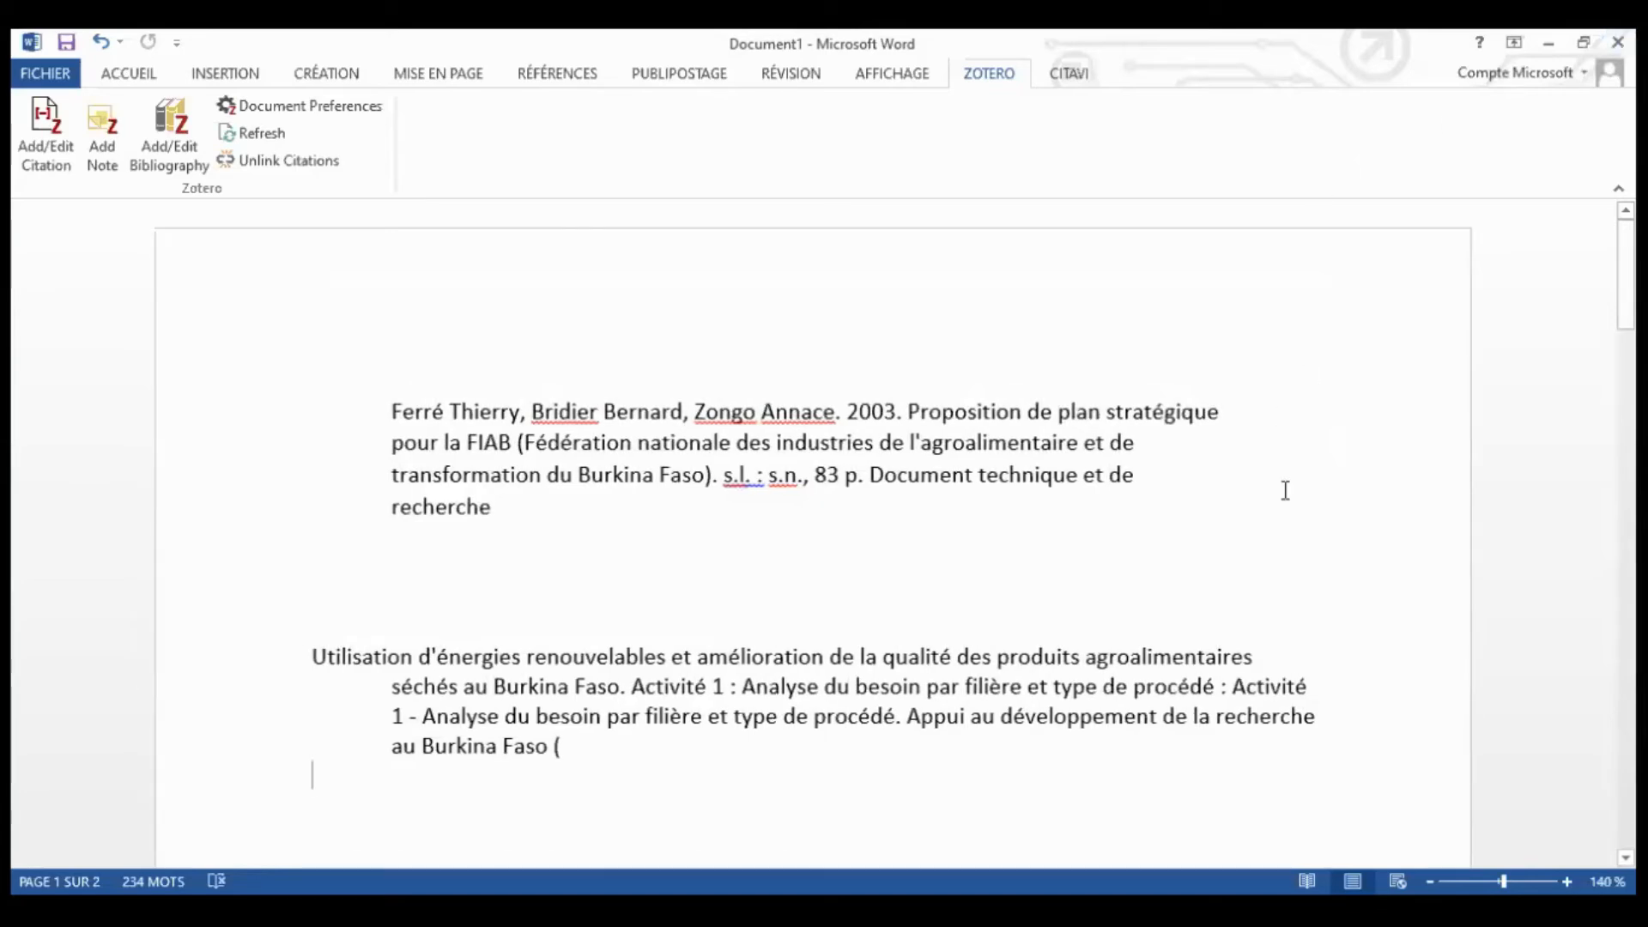
left_click(1584, 52)
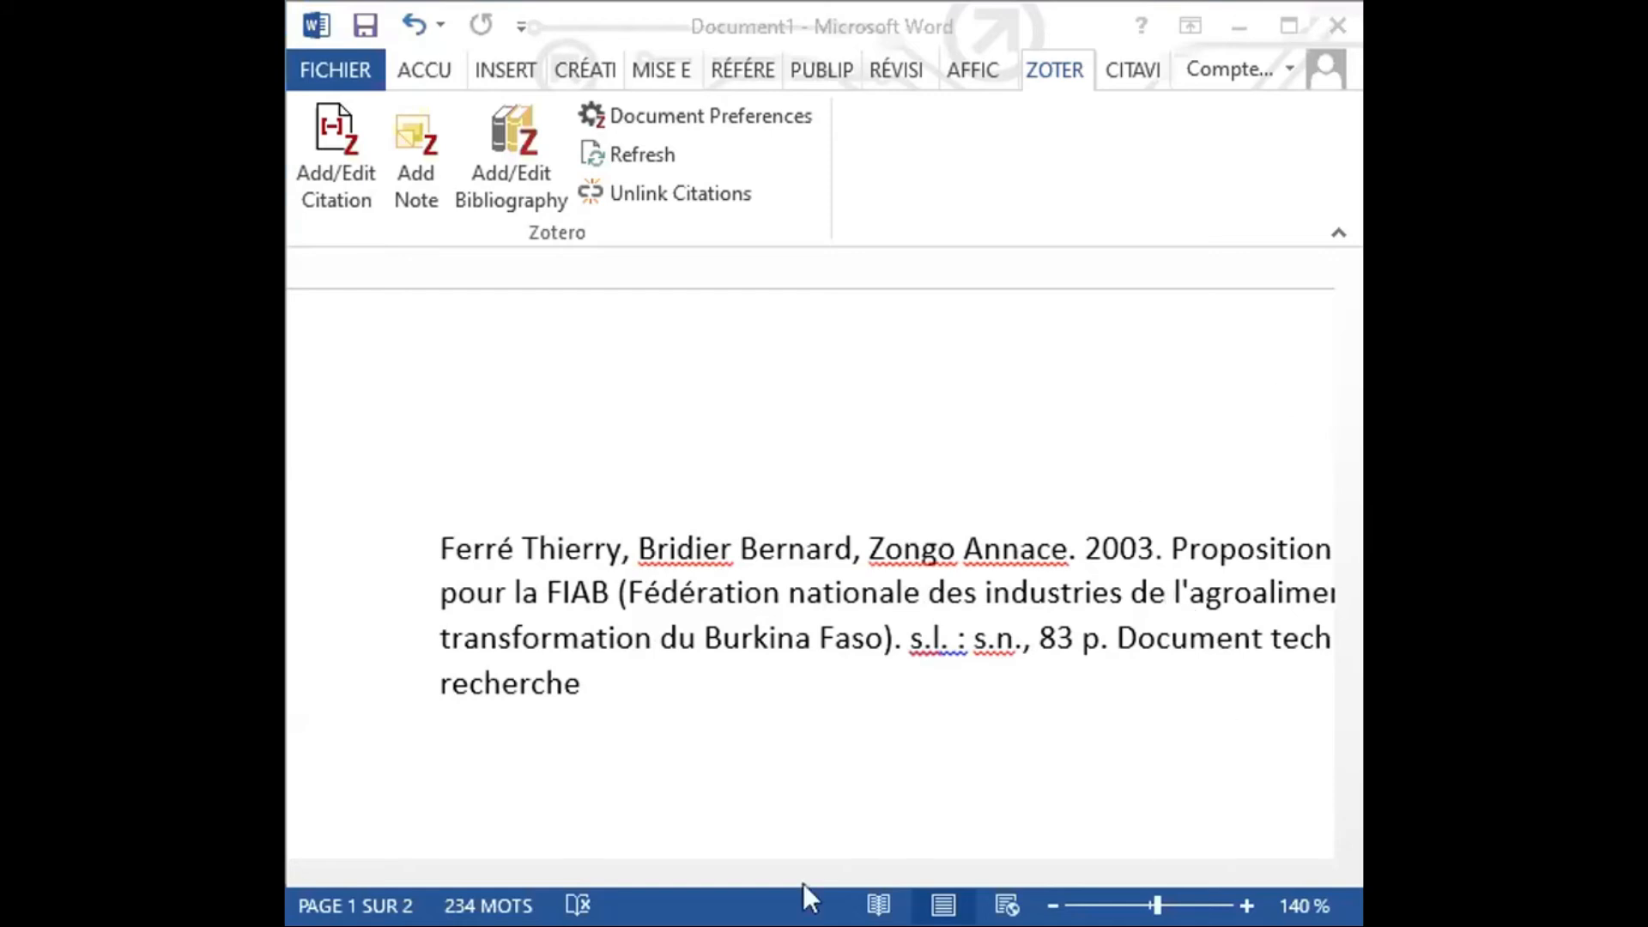
left_click(700, 849)
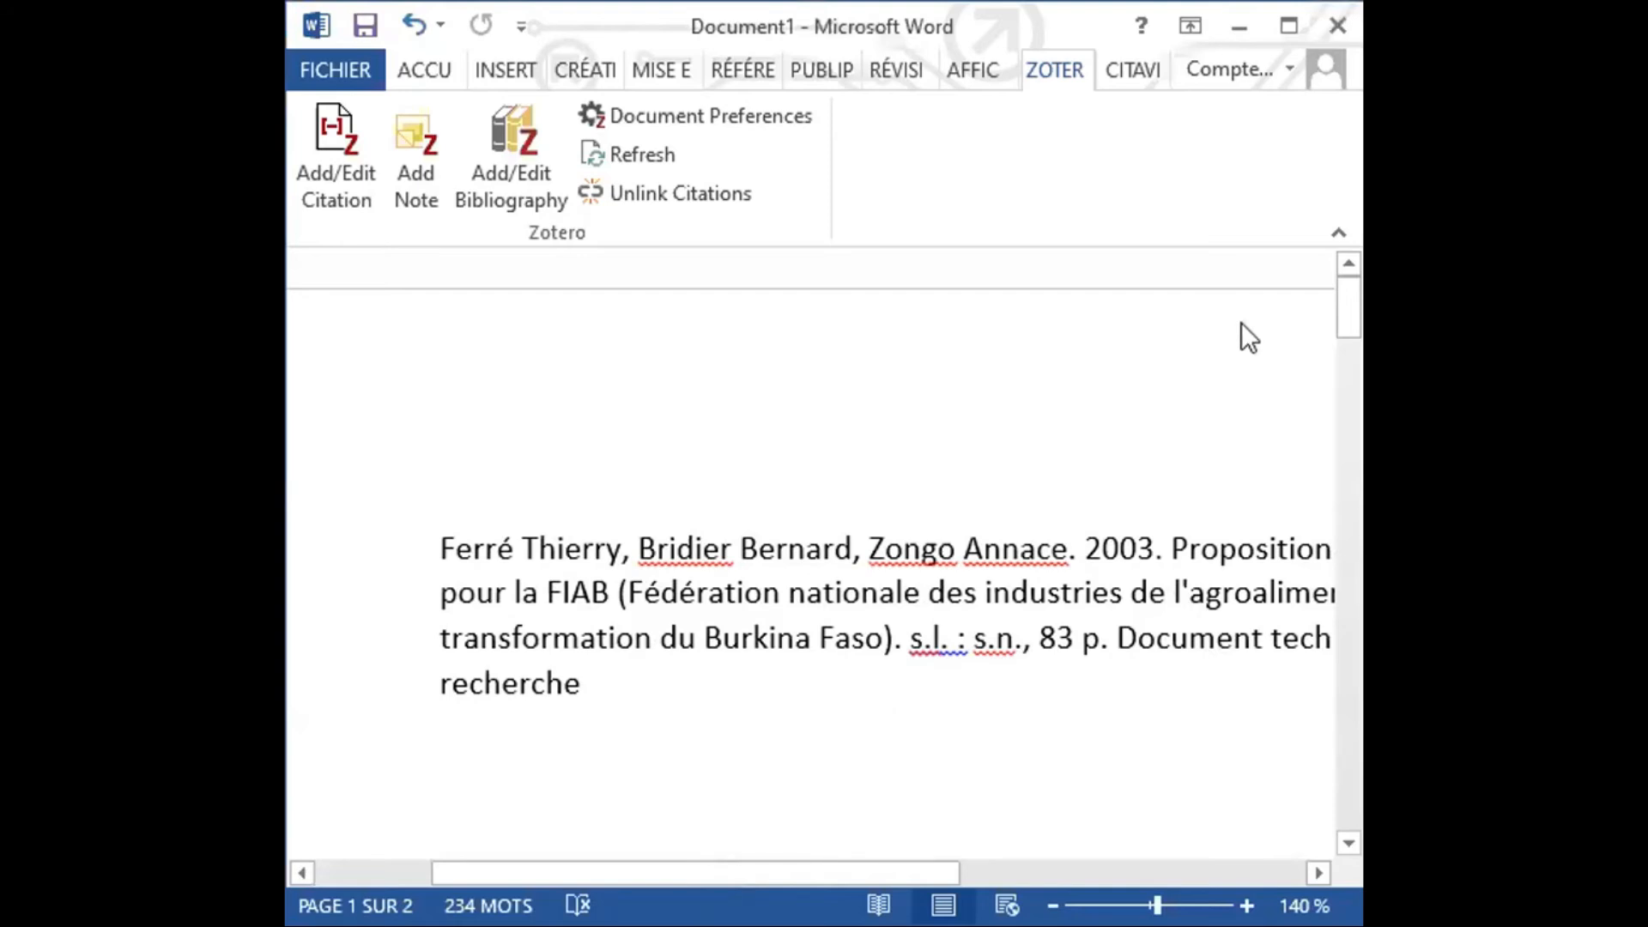
left_click_drag(1347, 315, 1360, 384)
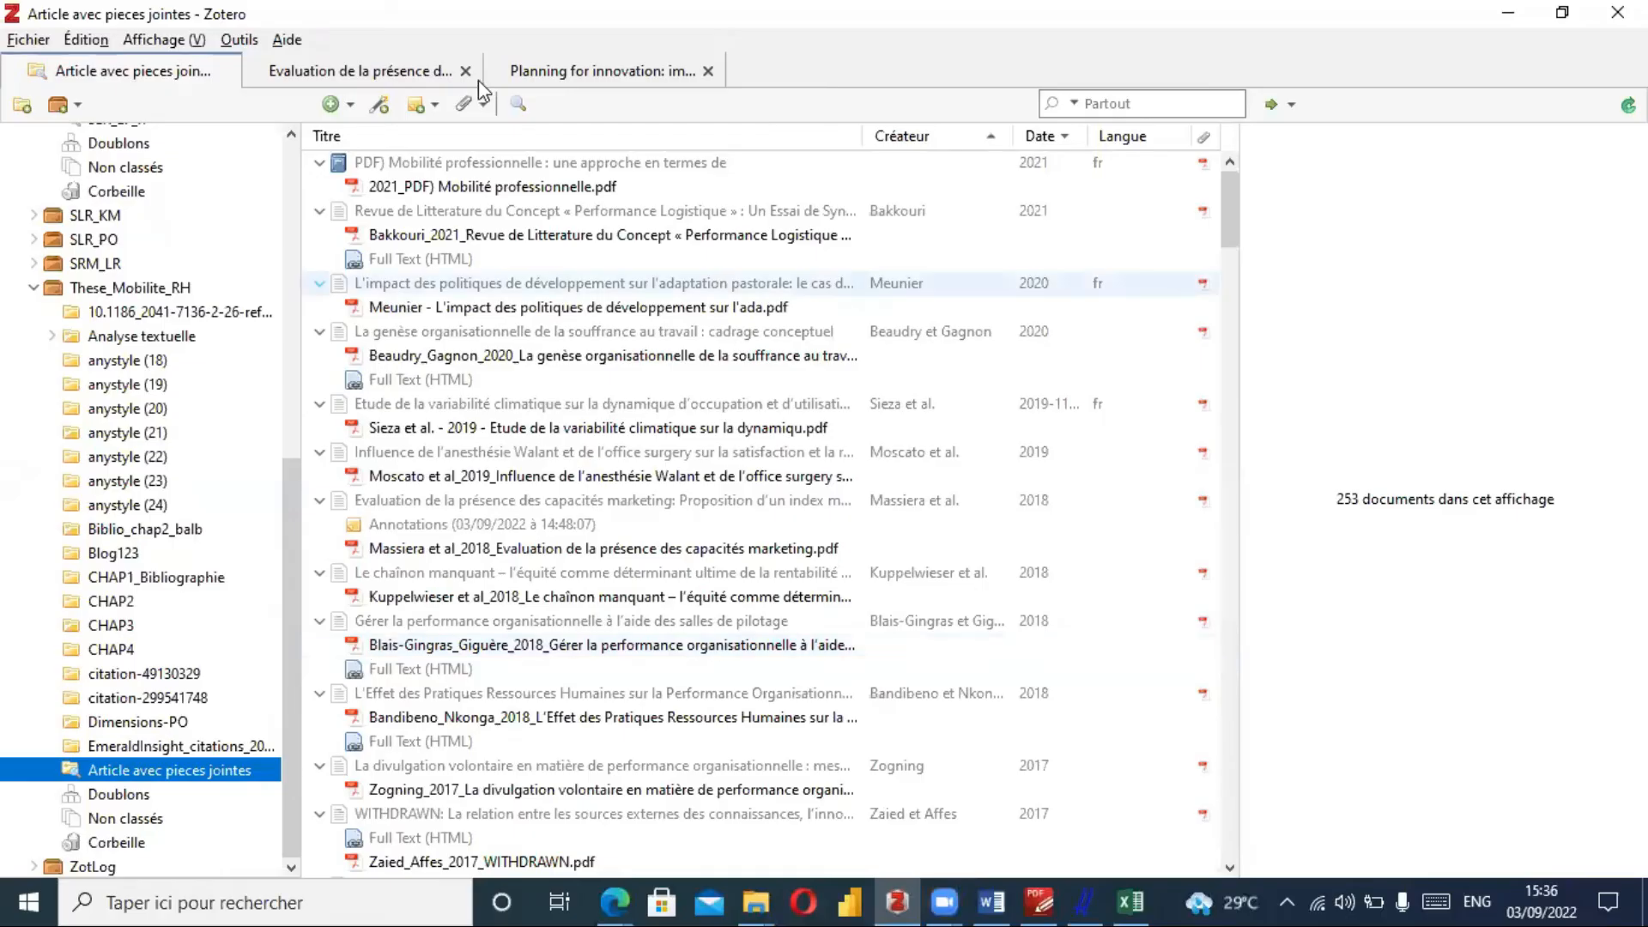
In Zotero, close the two open PDF tabs and open the PDF attached to "Gérer la performance organisationnelle à l'aide des salles de pilotage".
left_click(465, 71)
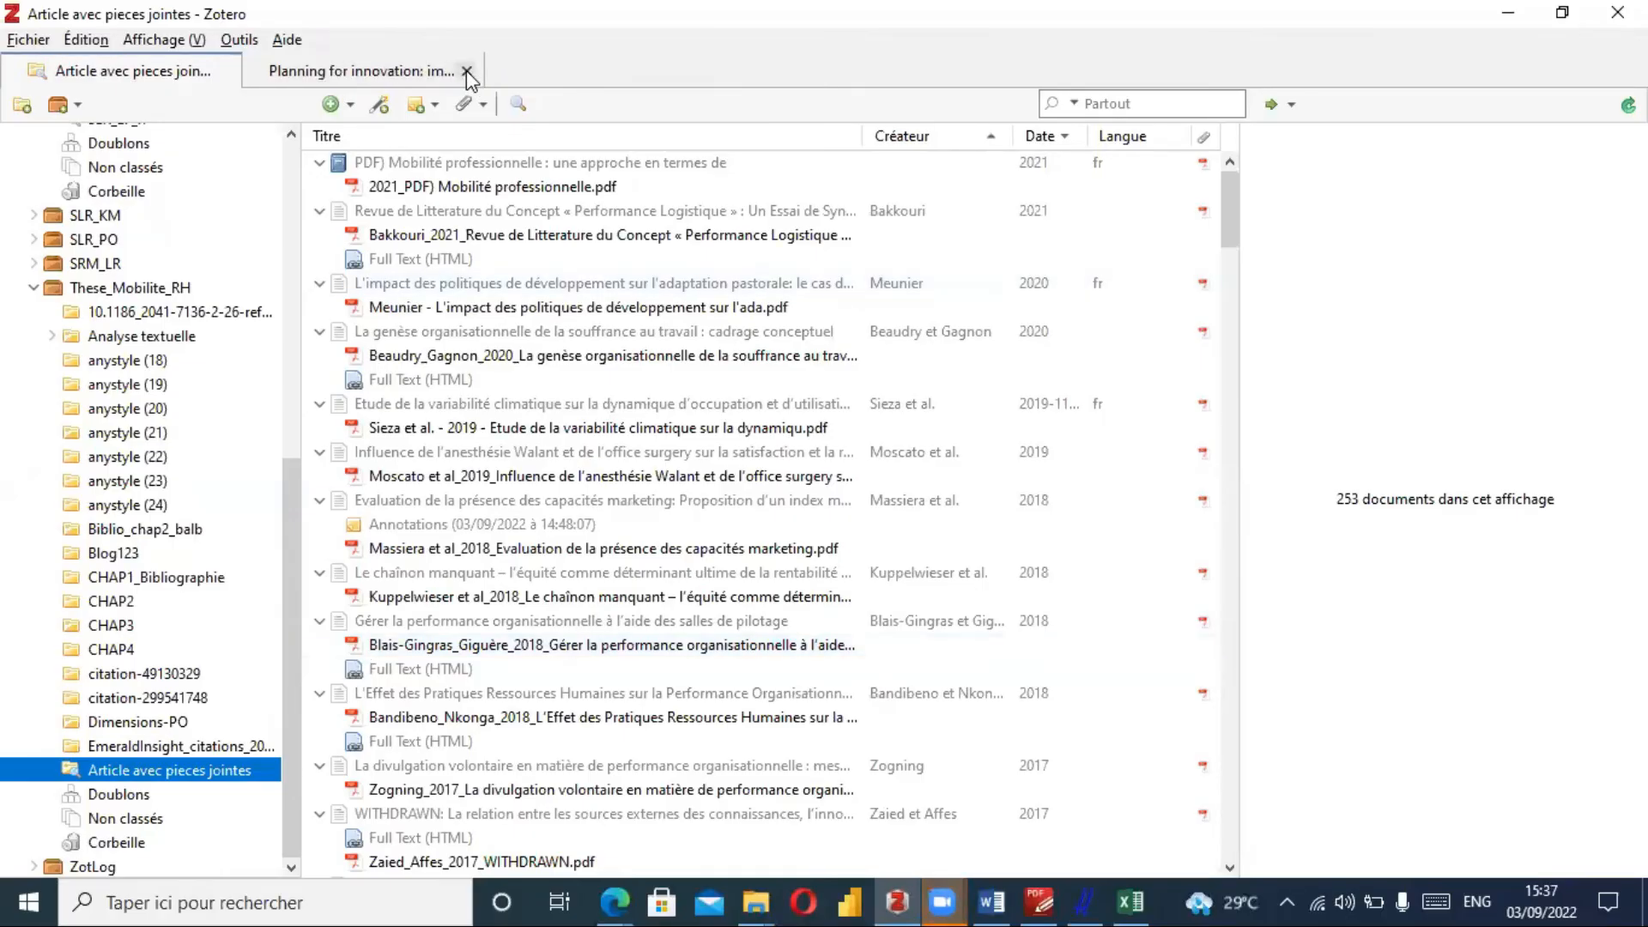
left_click(467, 71)
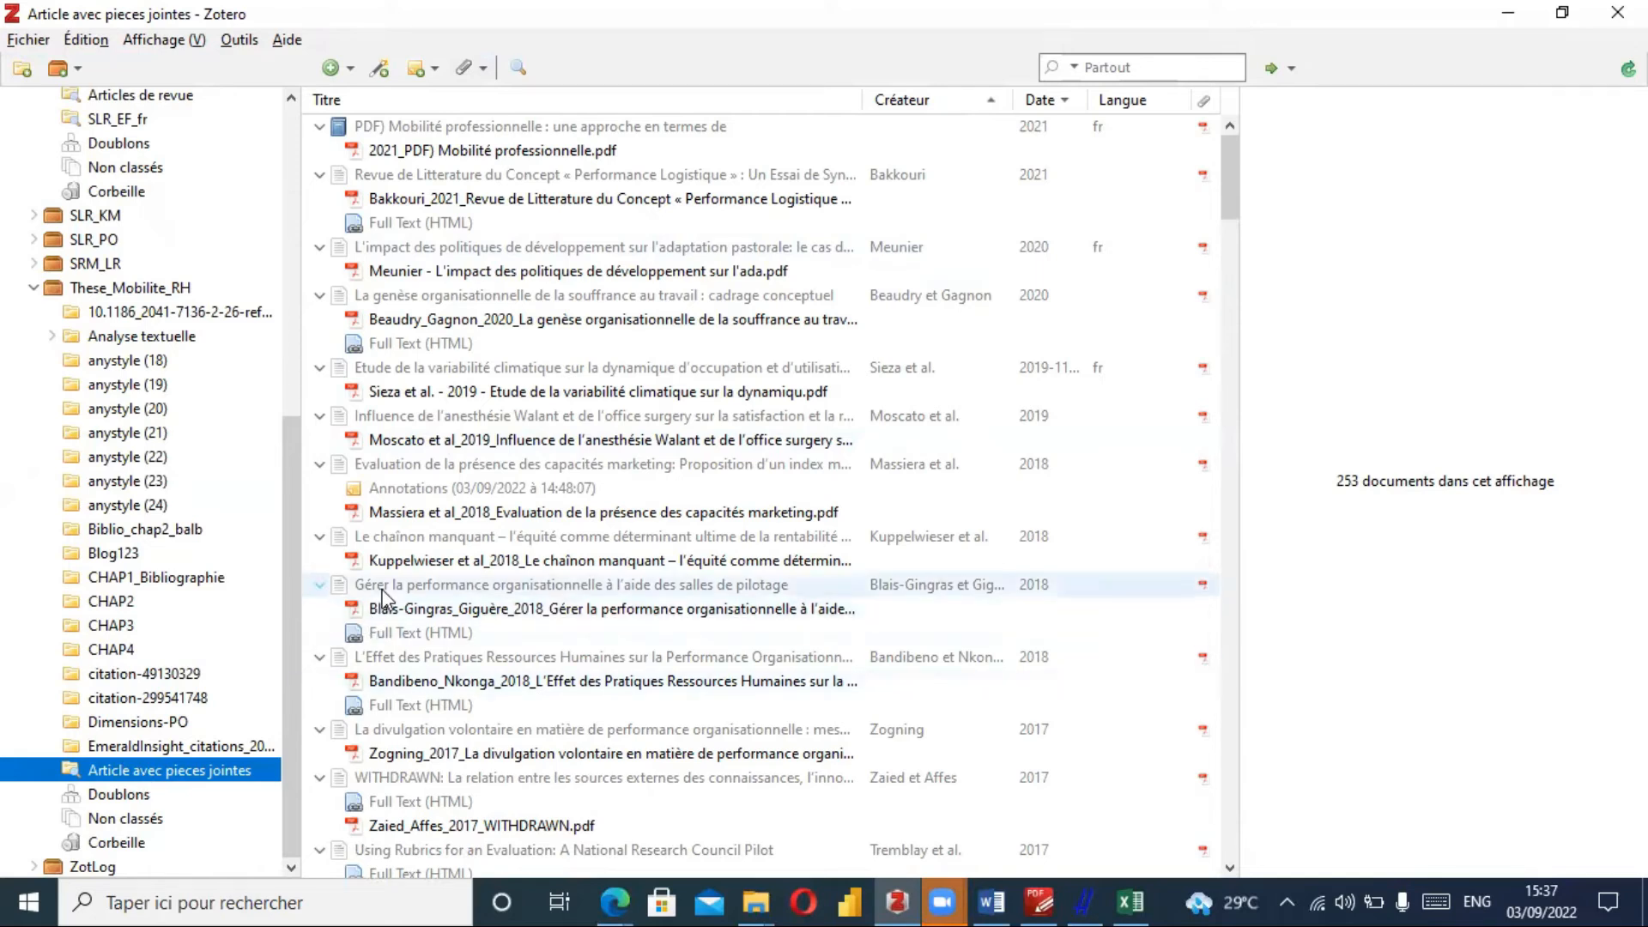
key("Tab")
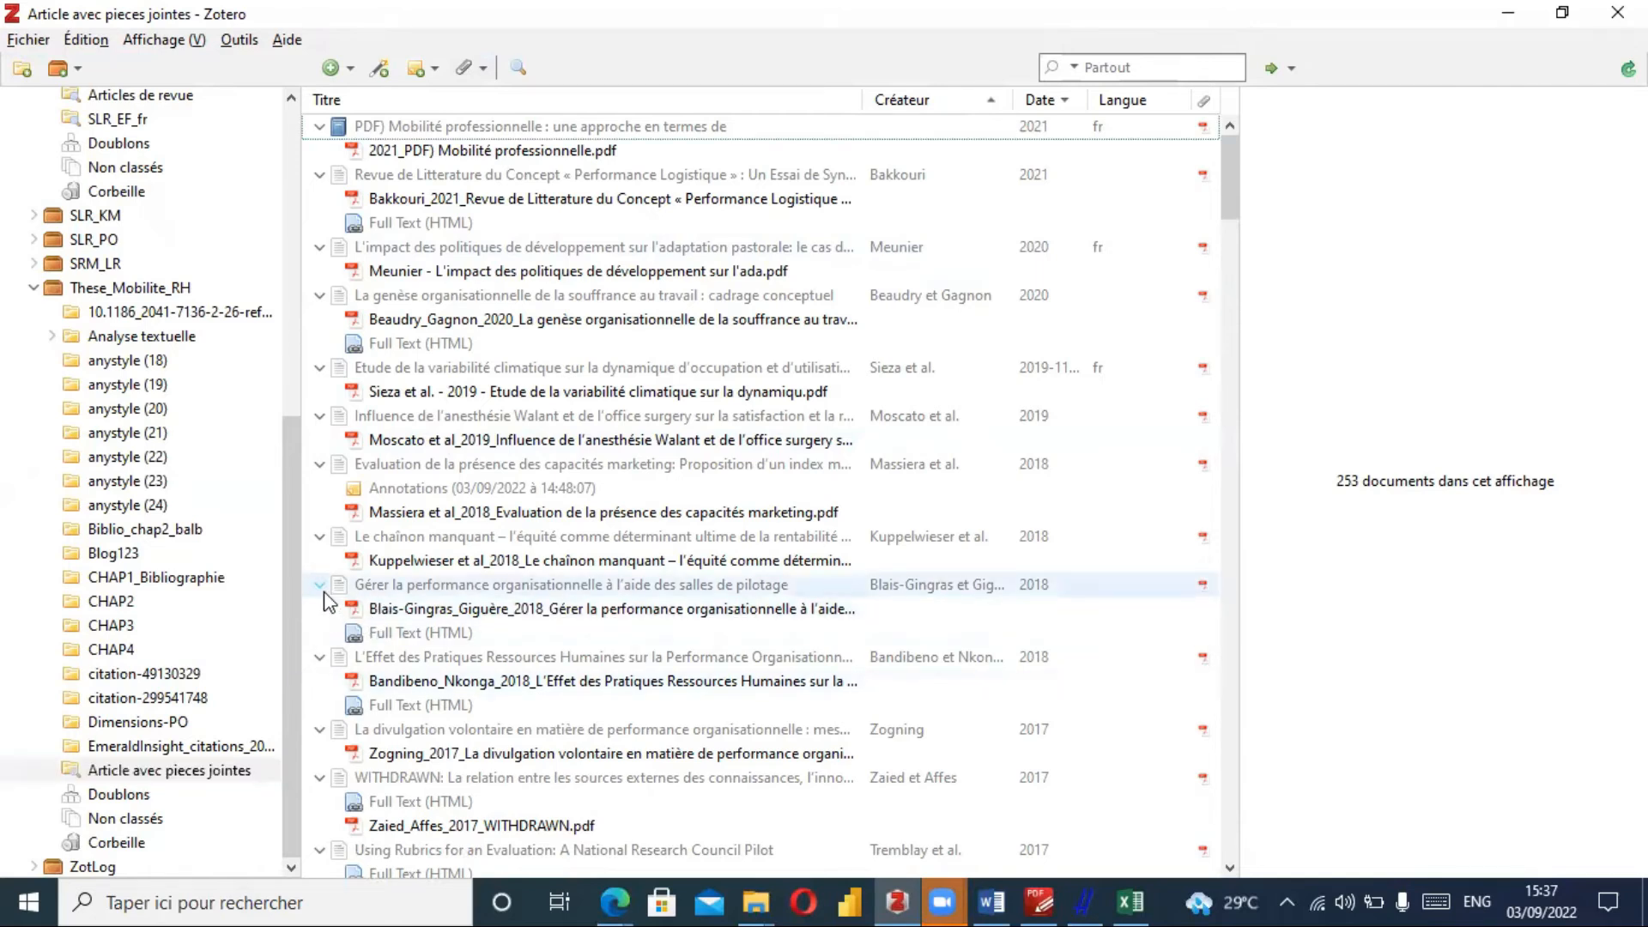
left_click(319, 586)
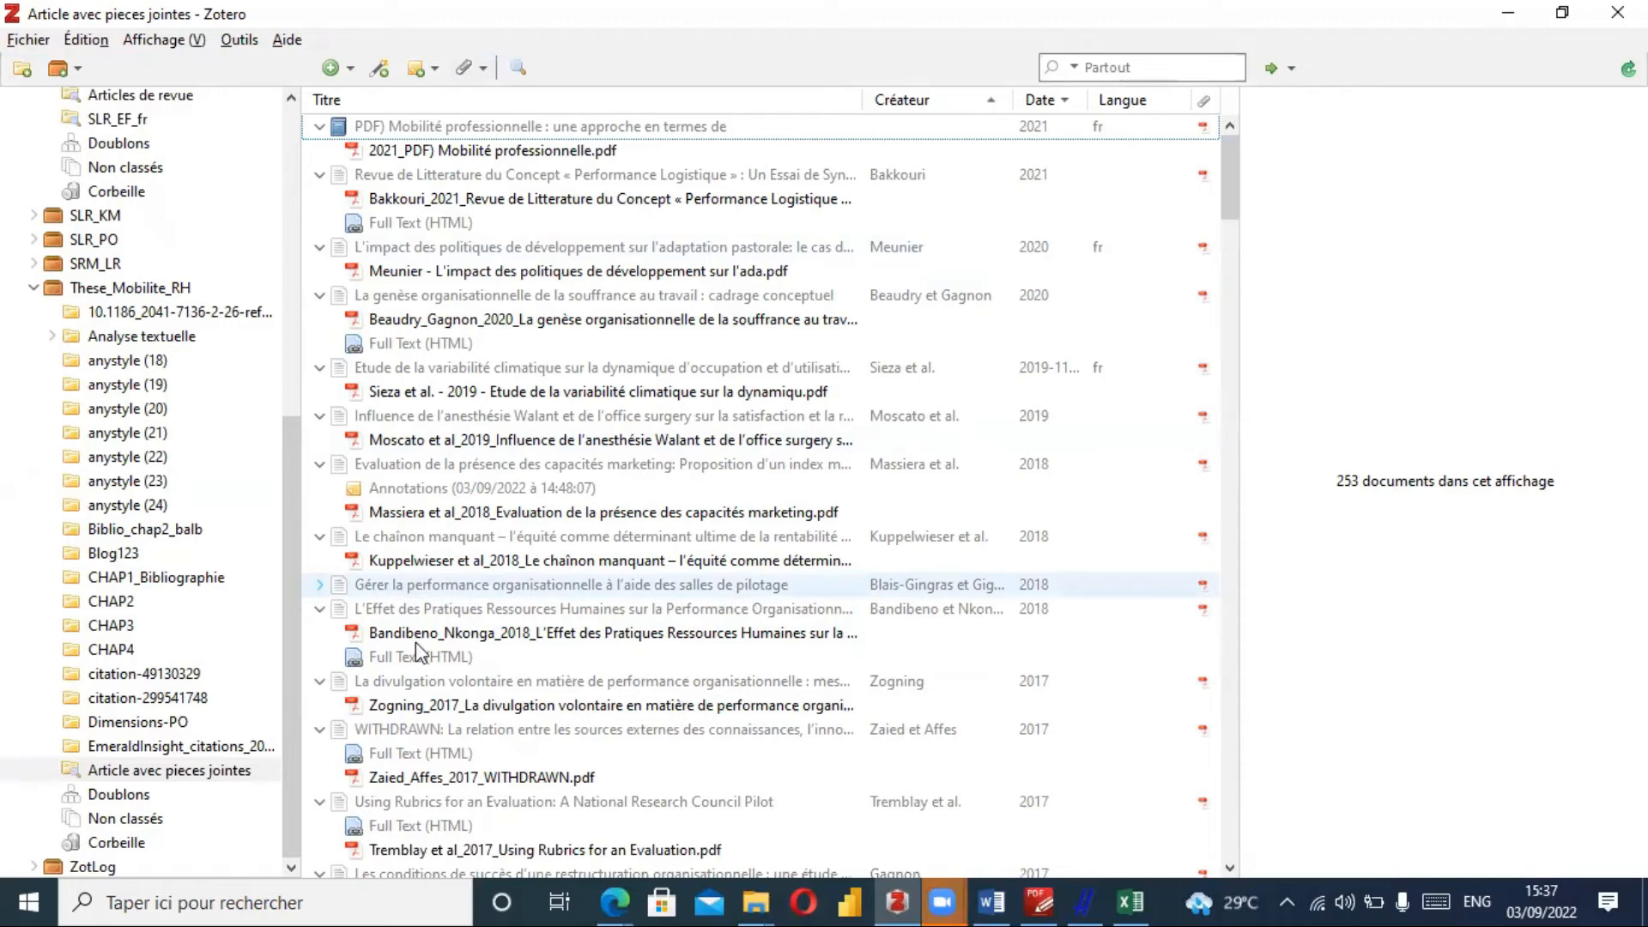
left_click(322, 587)
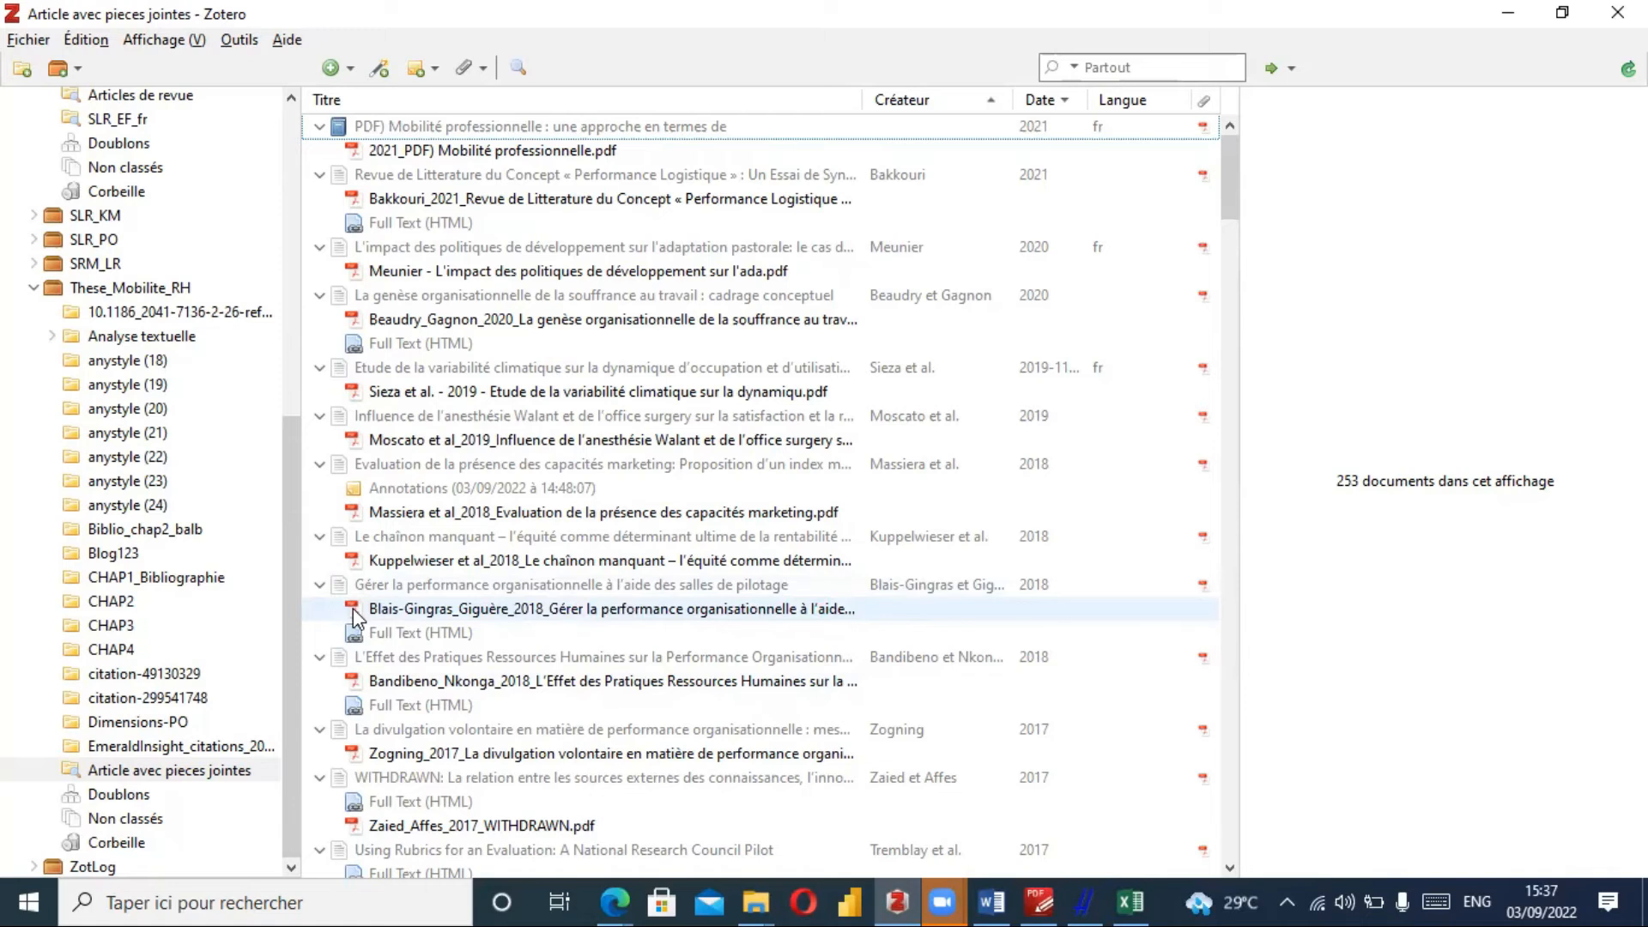
left_click(353, 611)
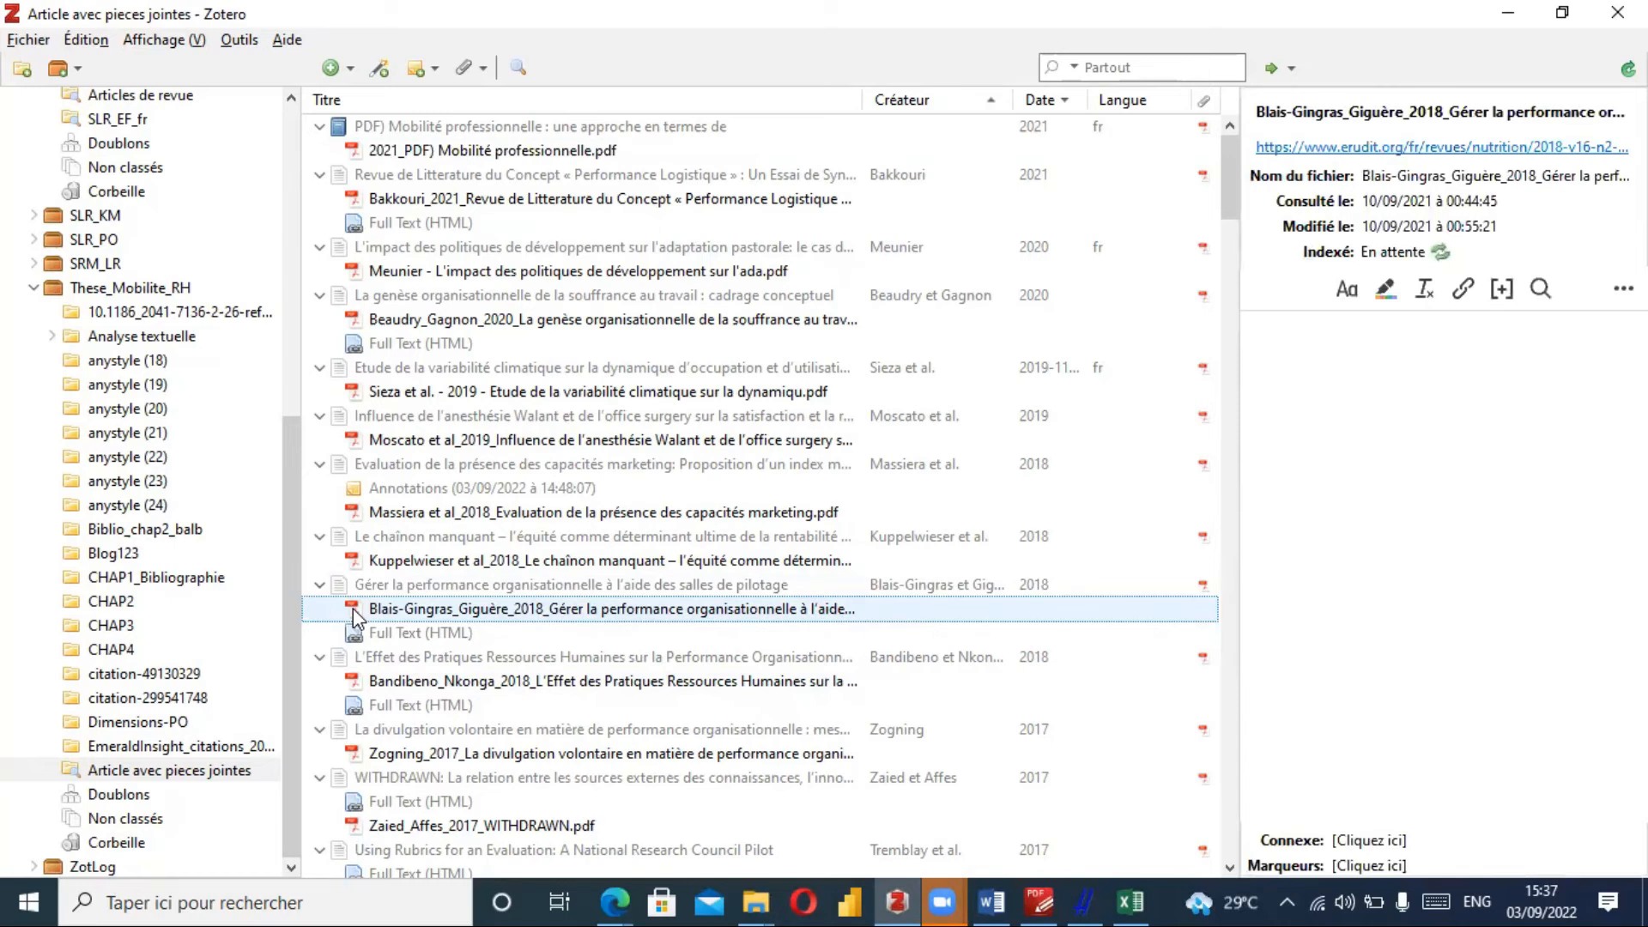
double_click(353, 610)
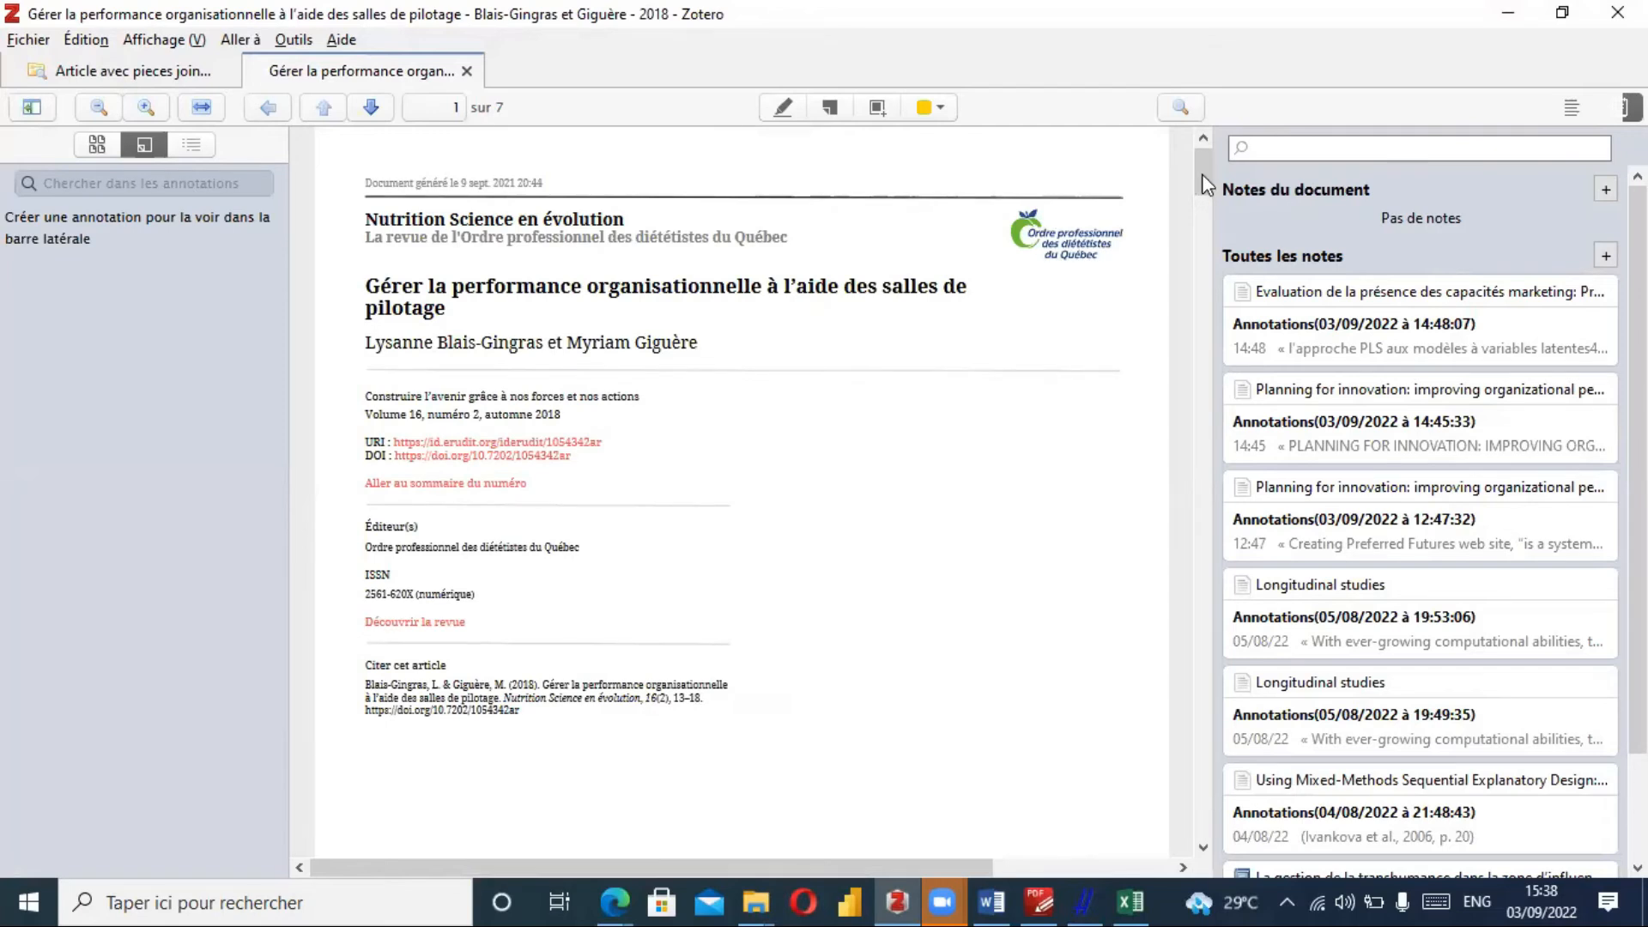
Highlight in yellow the opening definition of performance management on PDF page 2 and the start of the "La gestion de la performance" section.
left_click(1204, 319)
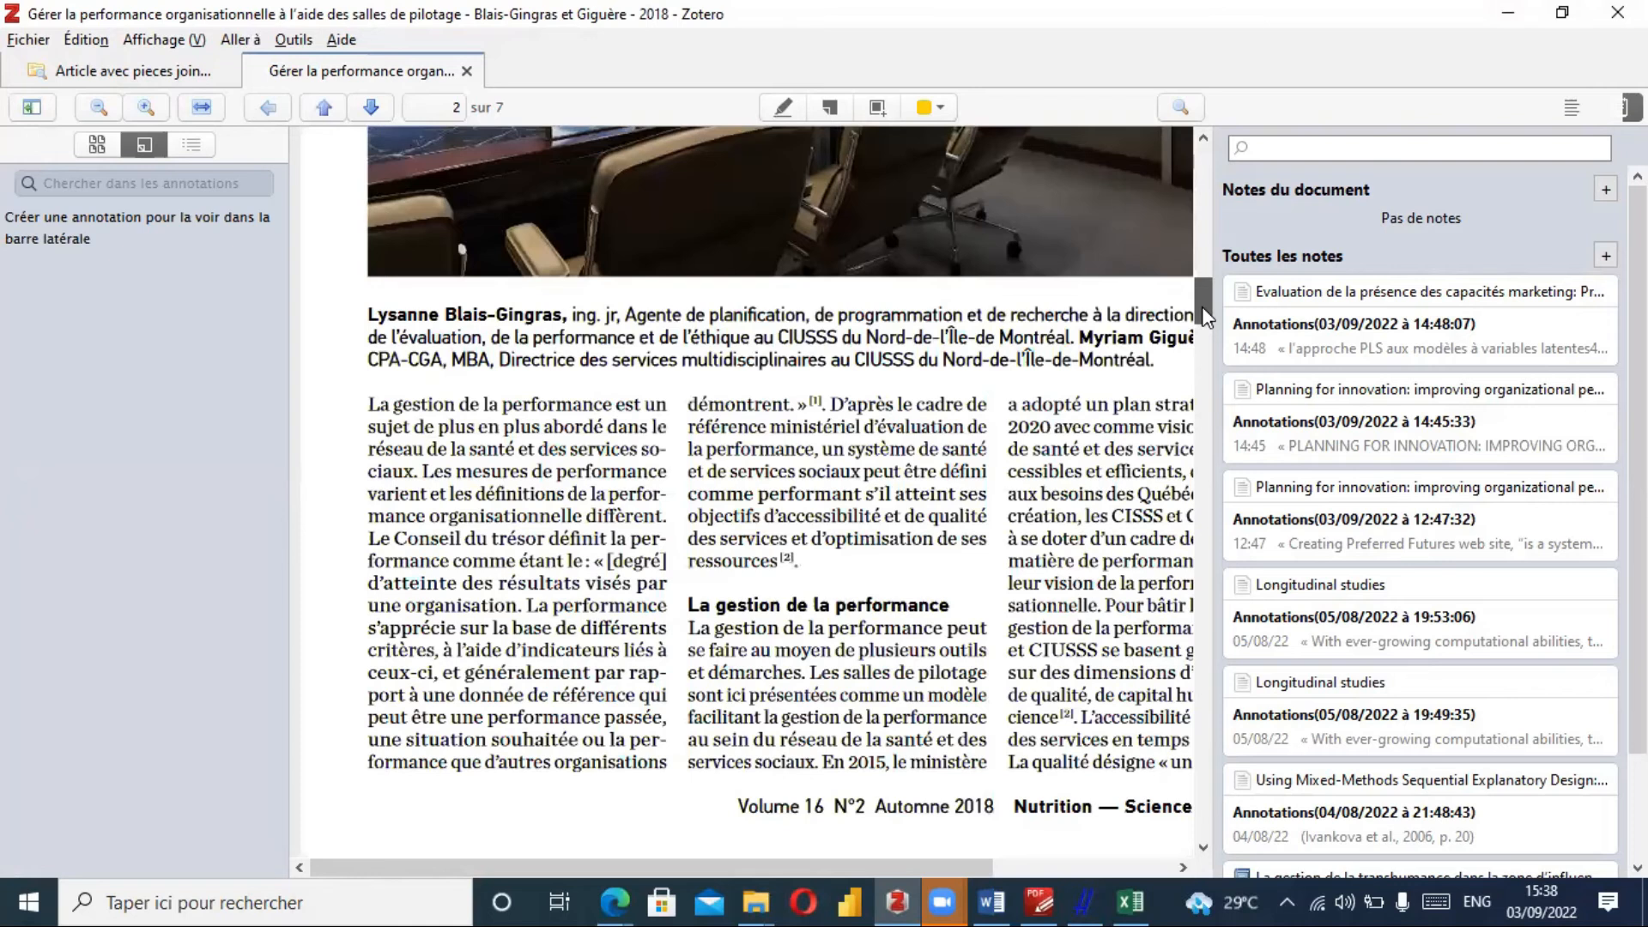
scroll(1201, 307, "down", 2)
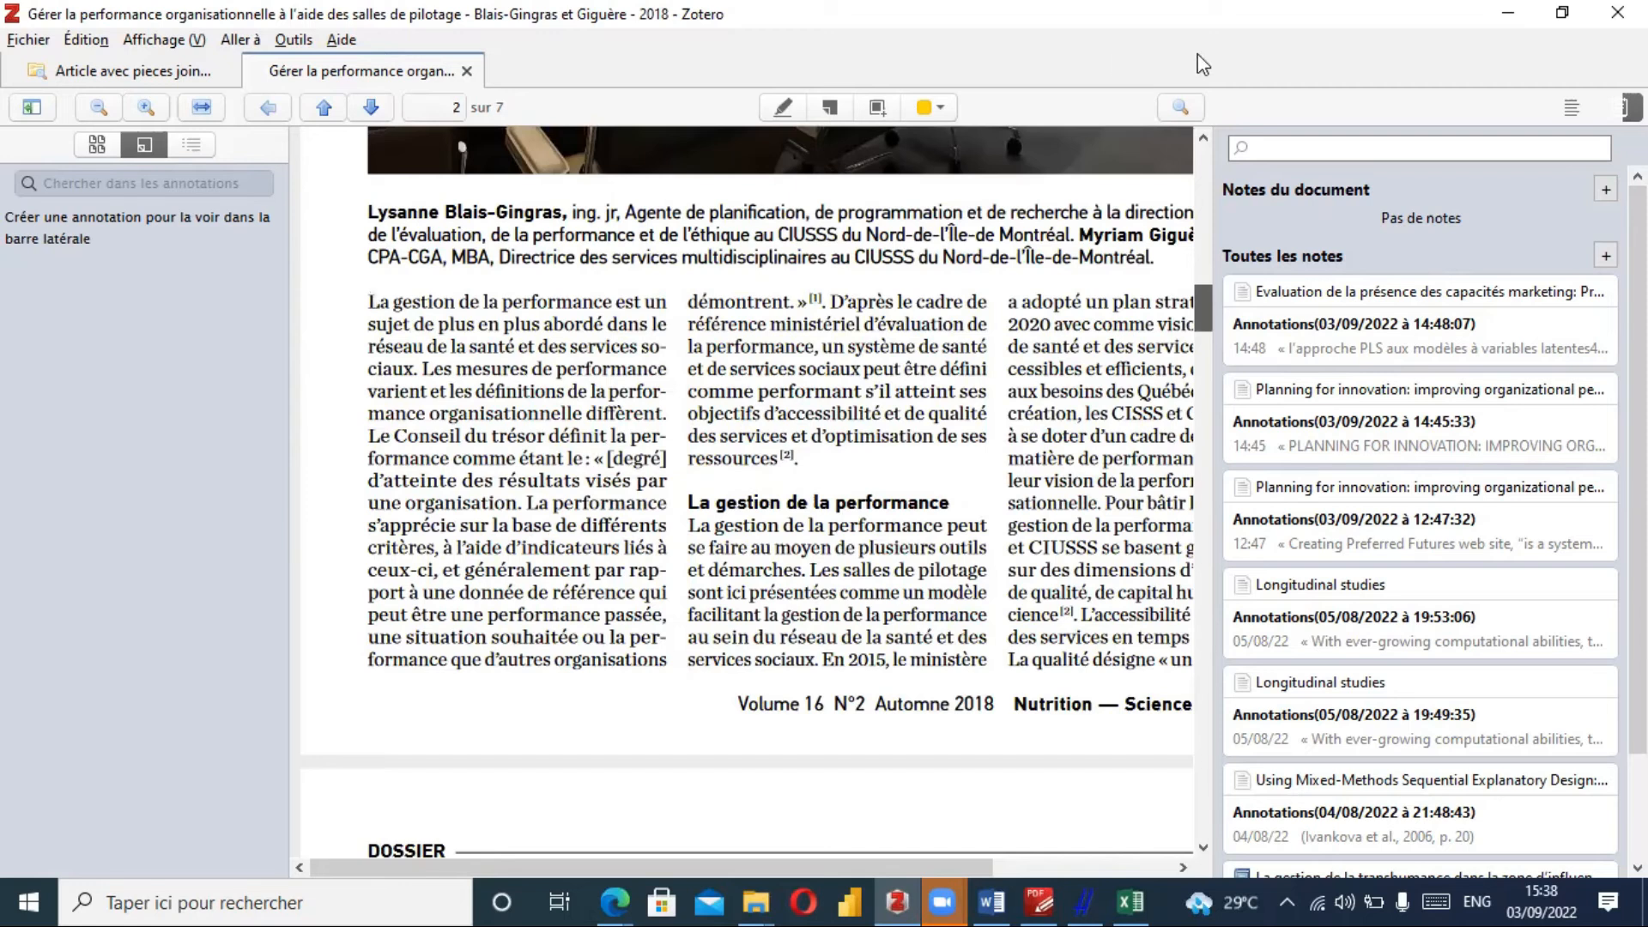
left_click(782, 109)
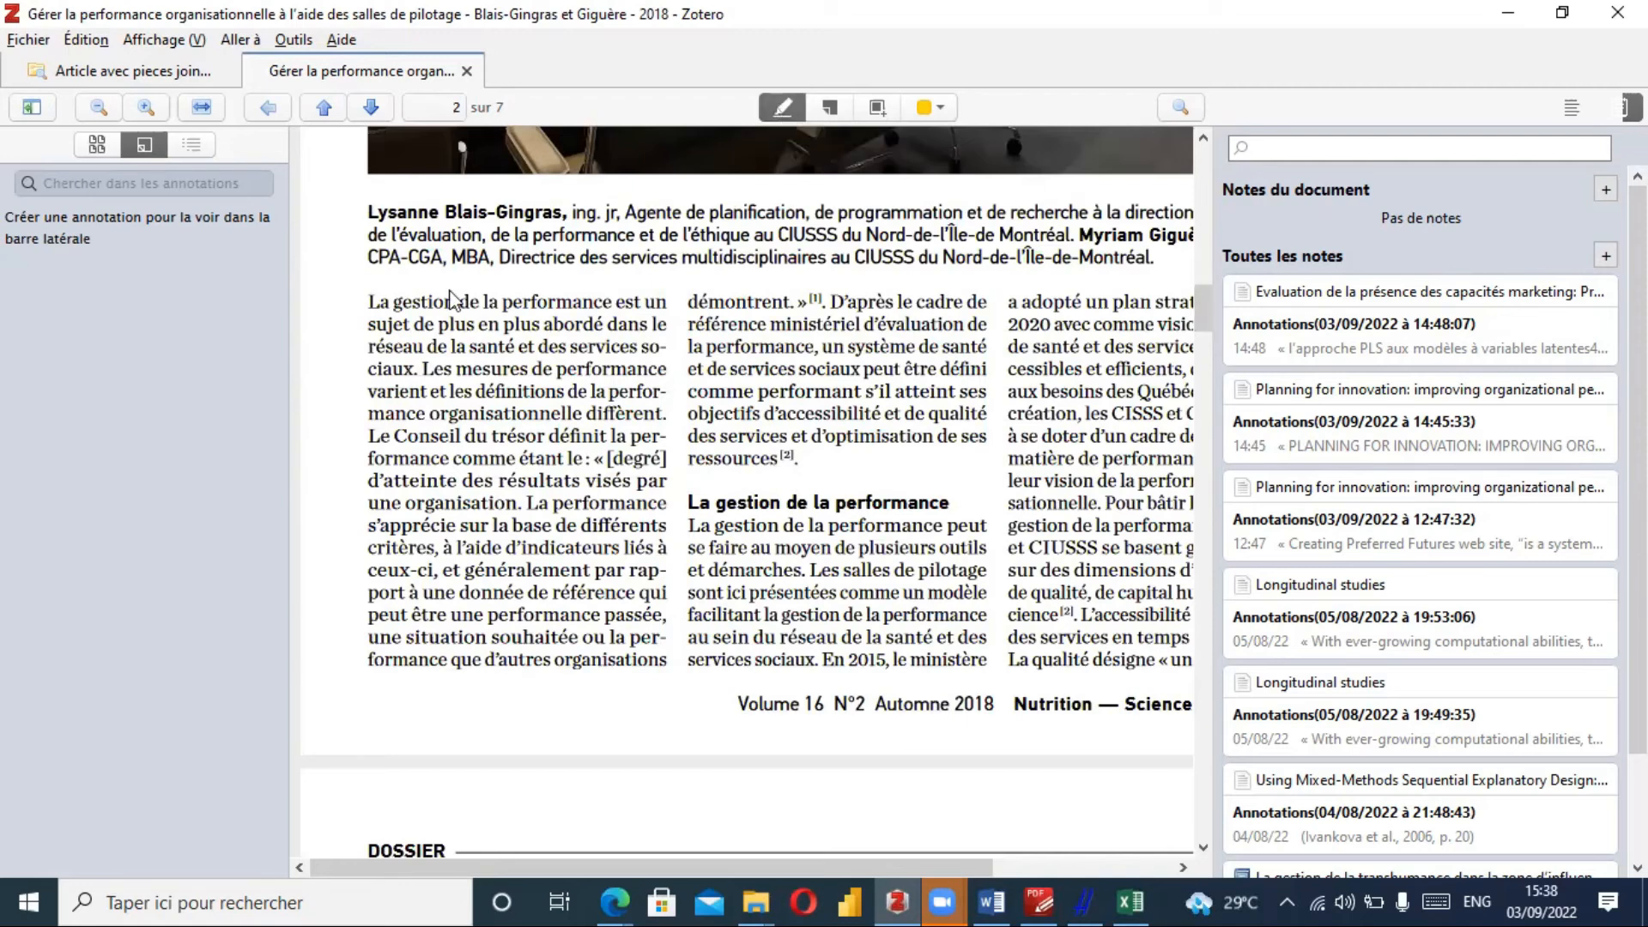
mouse_move(372, 298)
left_mouse_down()
mouse_move(504, 400)
mouse_move(527, 502)
left_mouse_up()
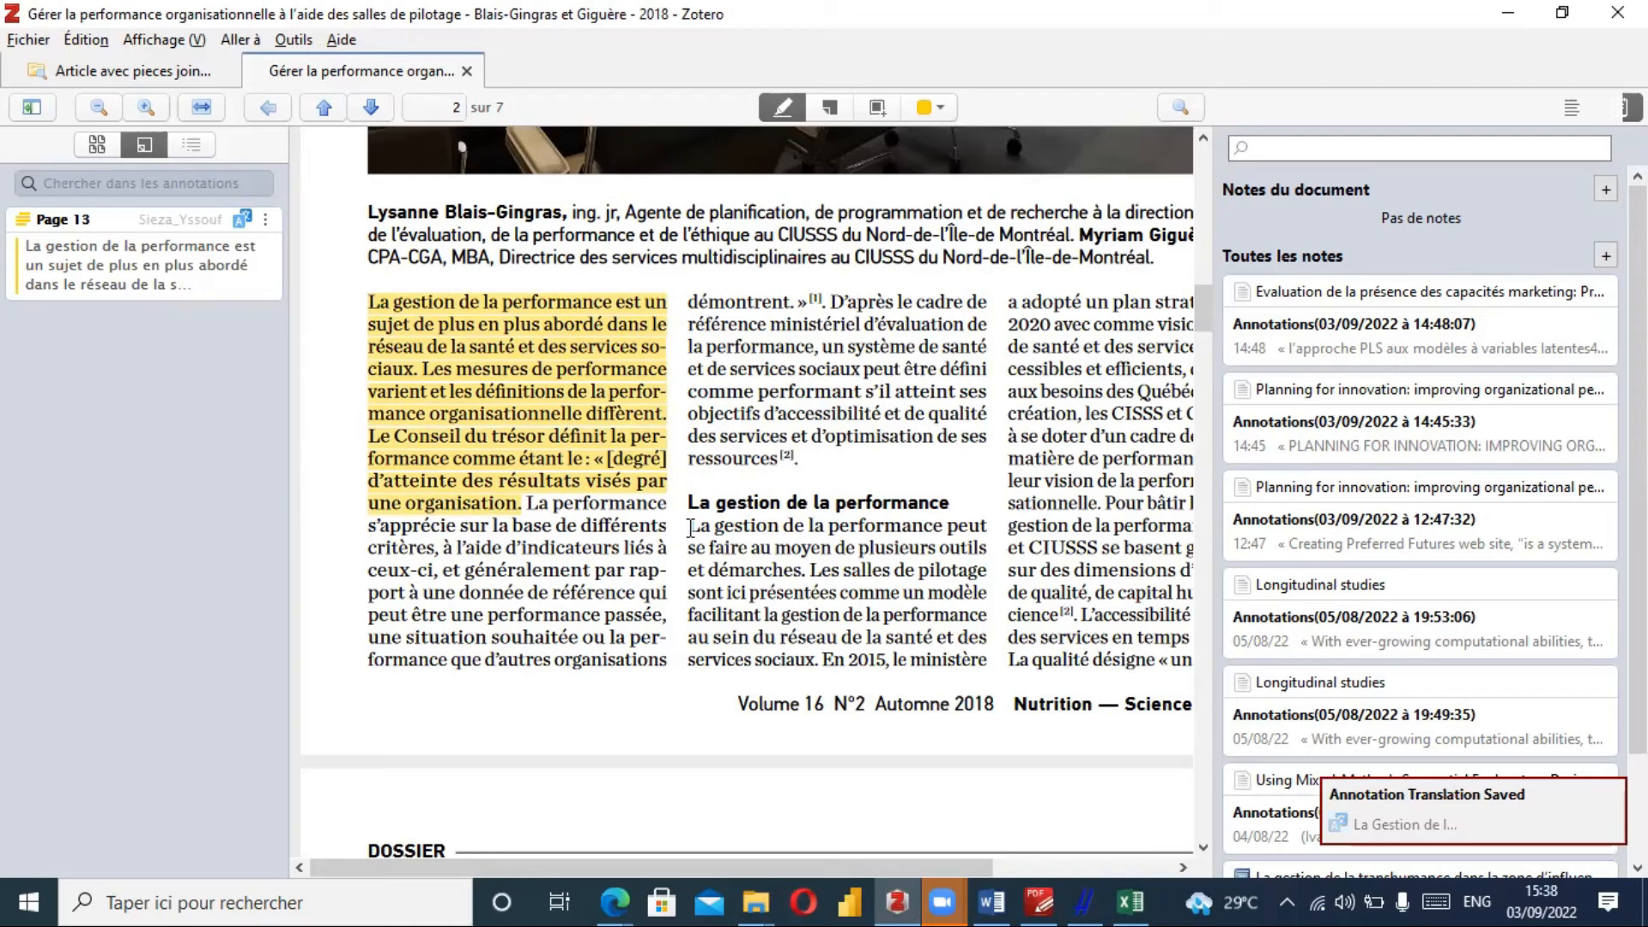
left_click_drag(770, 558, 988, 661)
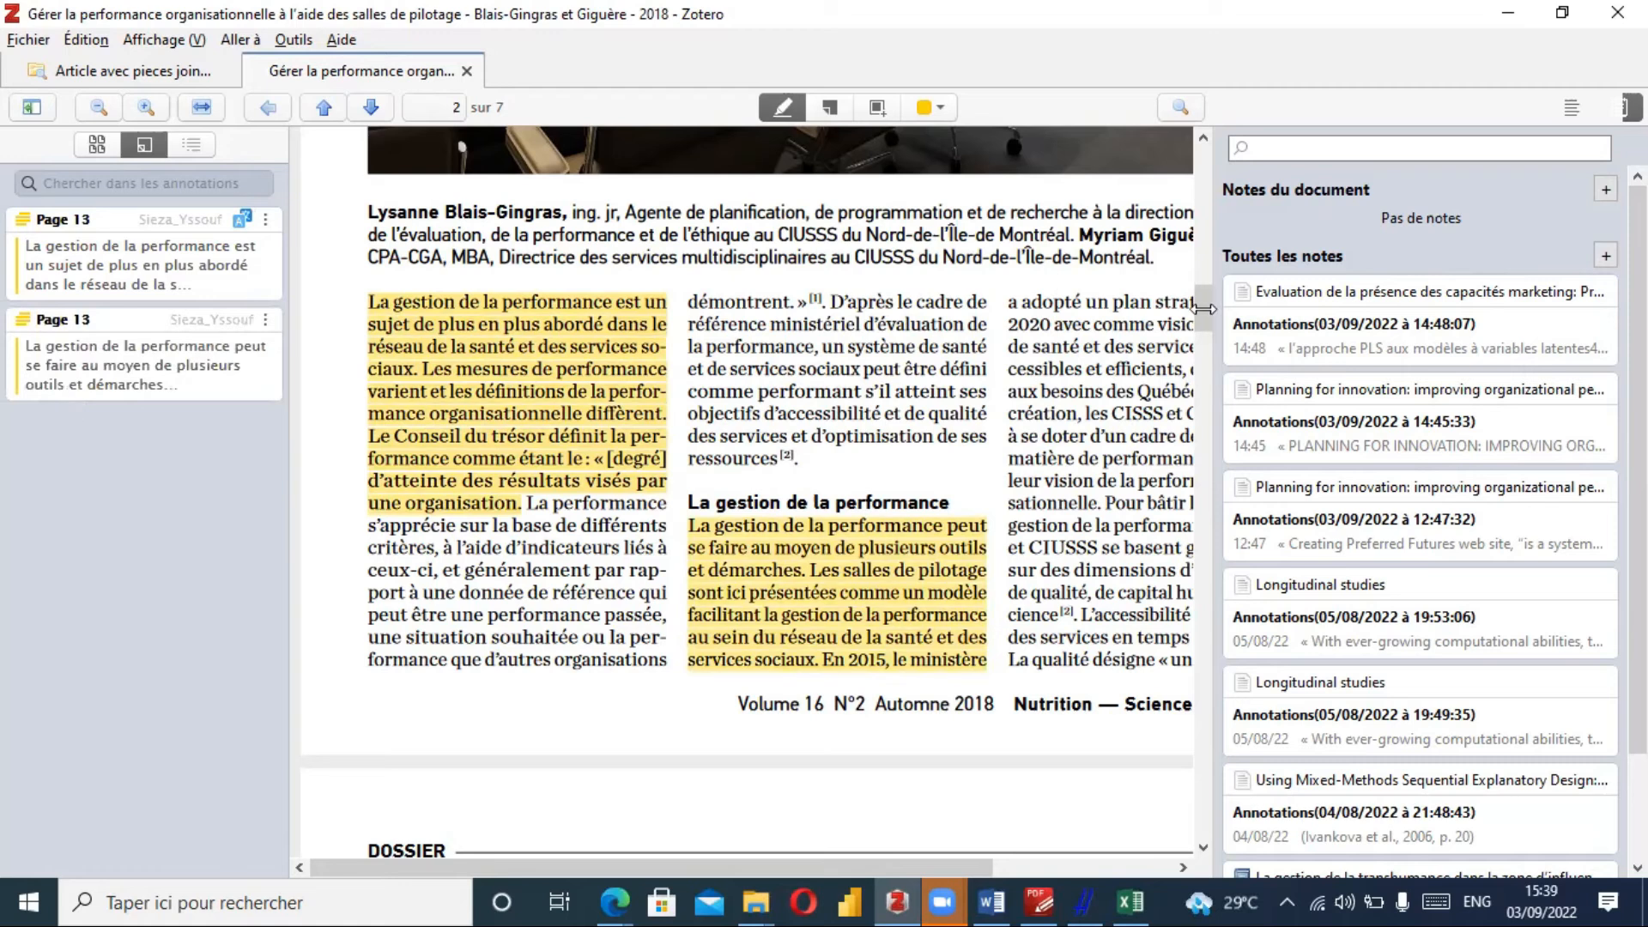
Capture the meeting-room photo under the article title on PDF page 2 as an image area annotation.
left_click(1200, 241)
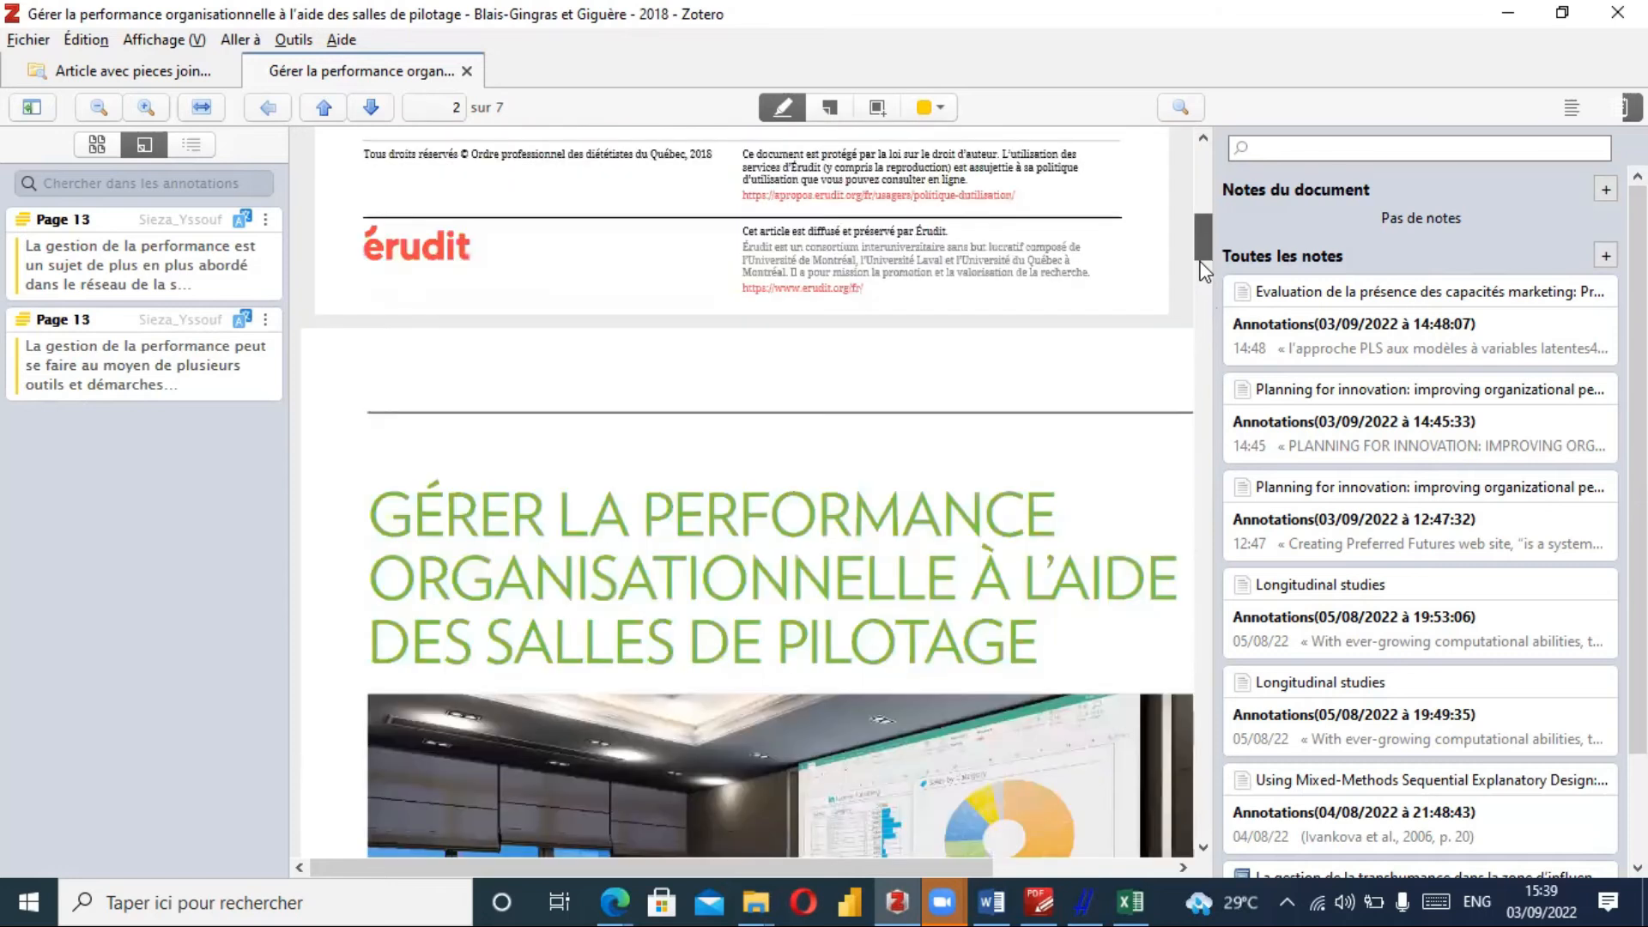
left_click(1202, 273)
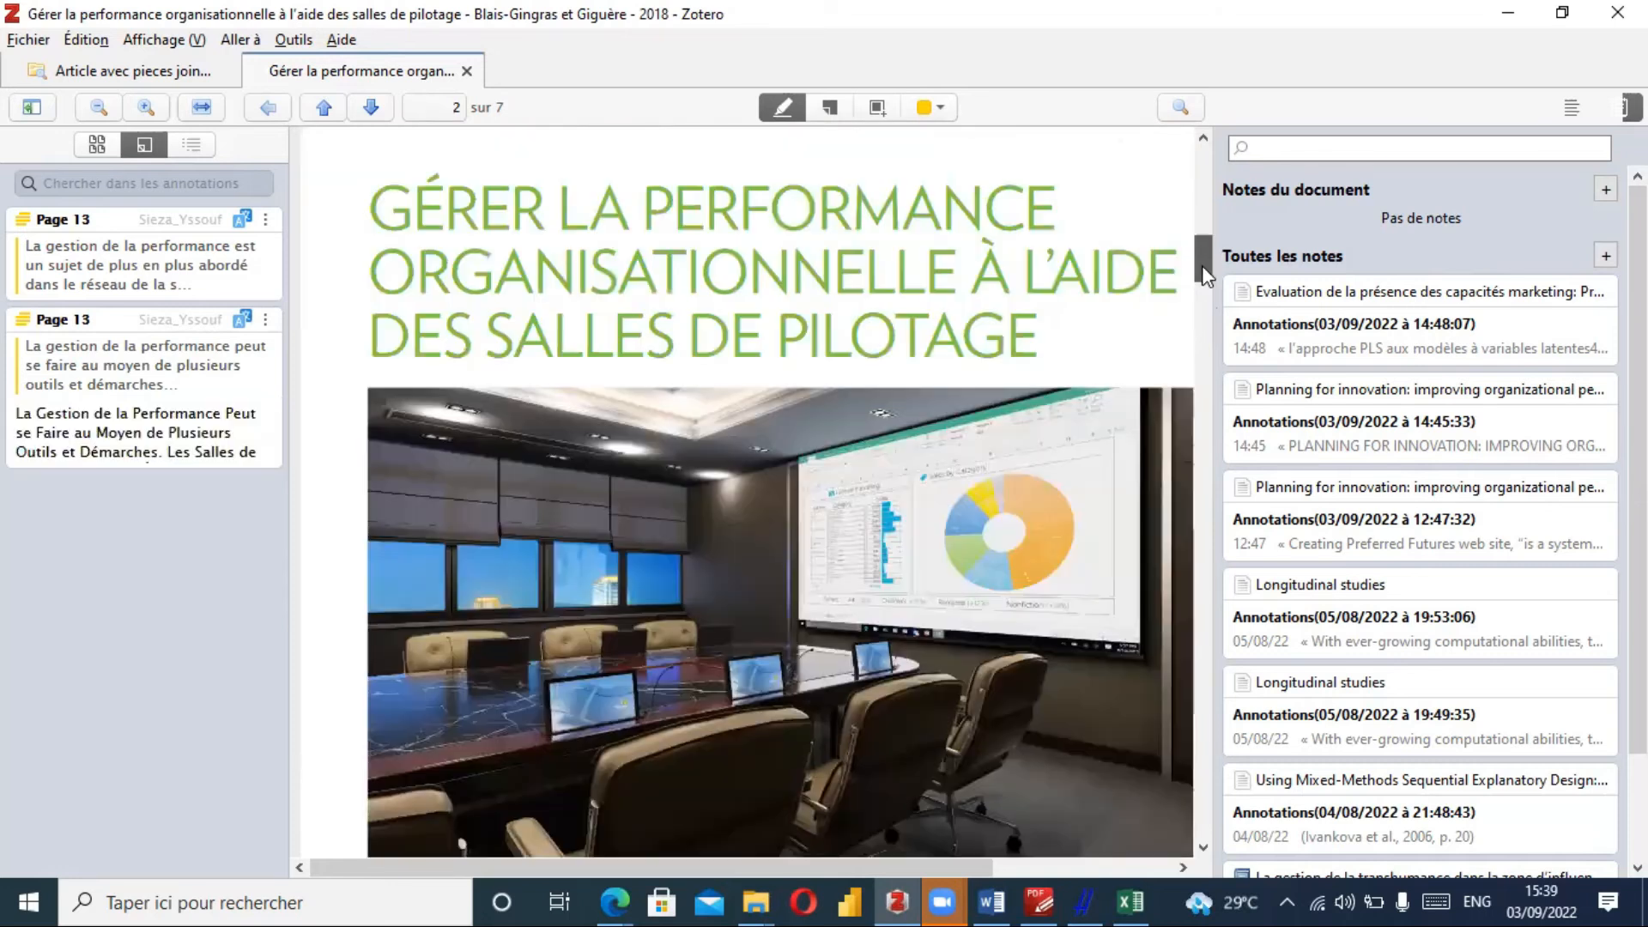
scroll(1206, 283, "down", 1)
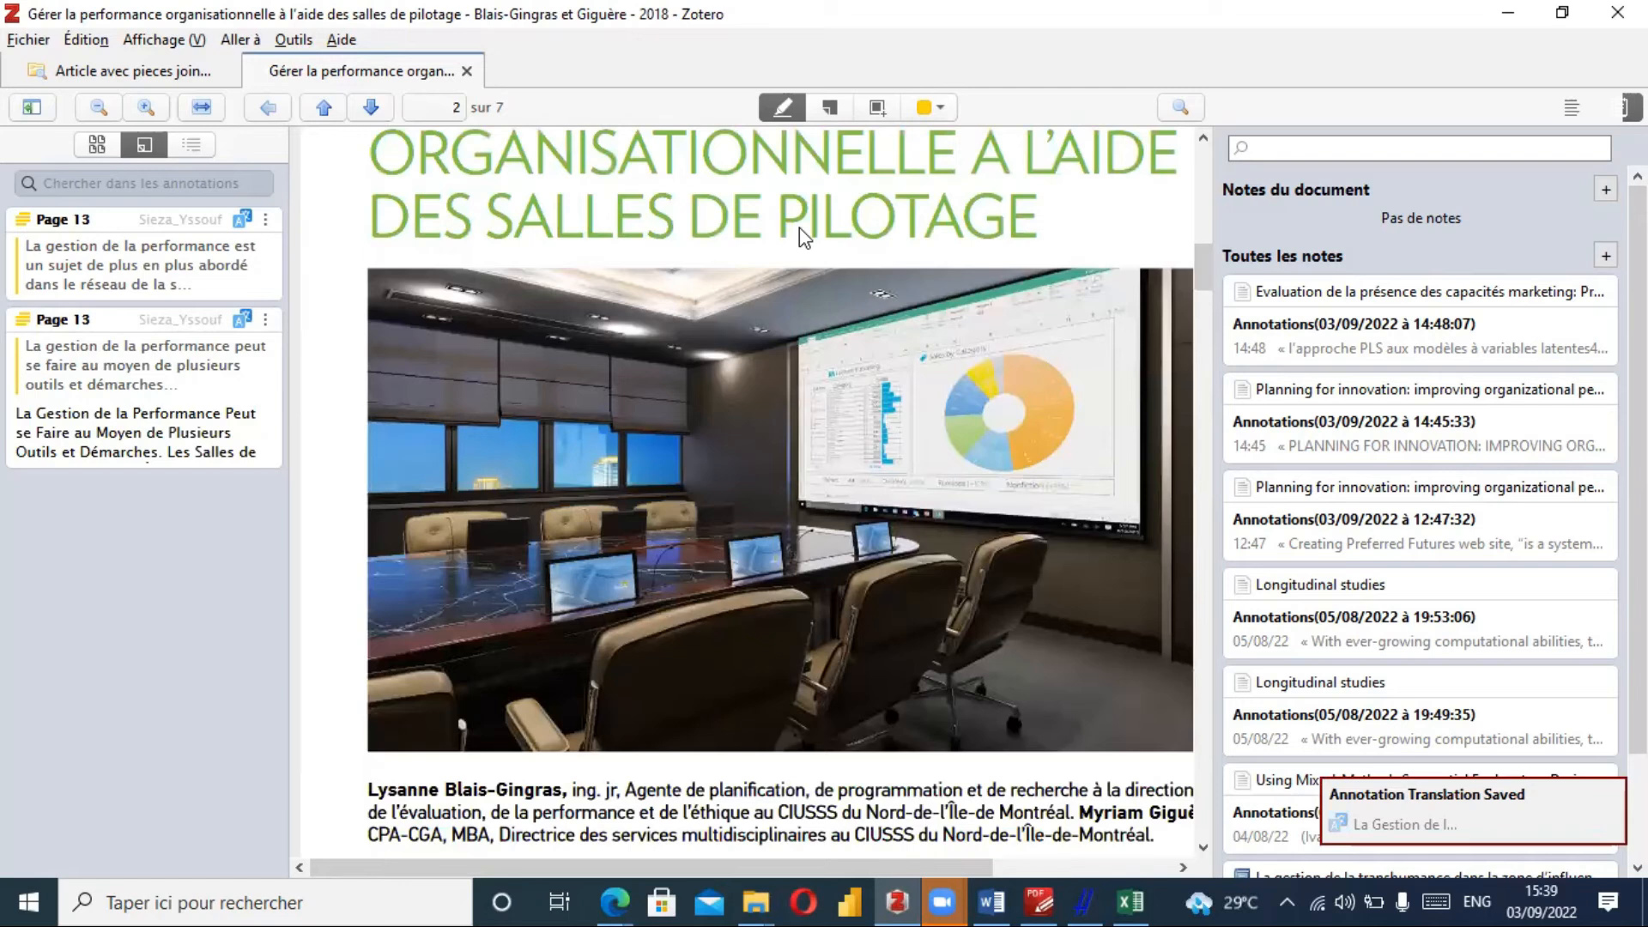
left_click(876, 109)
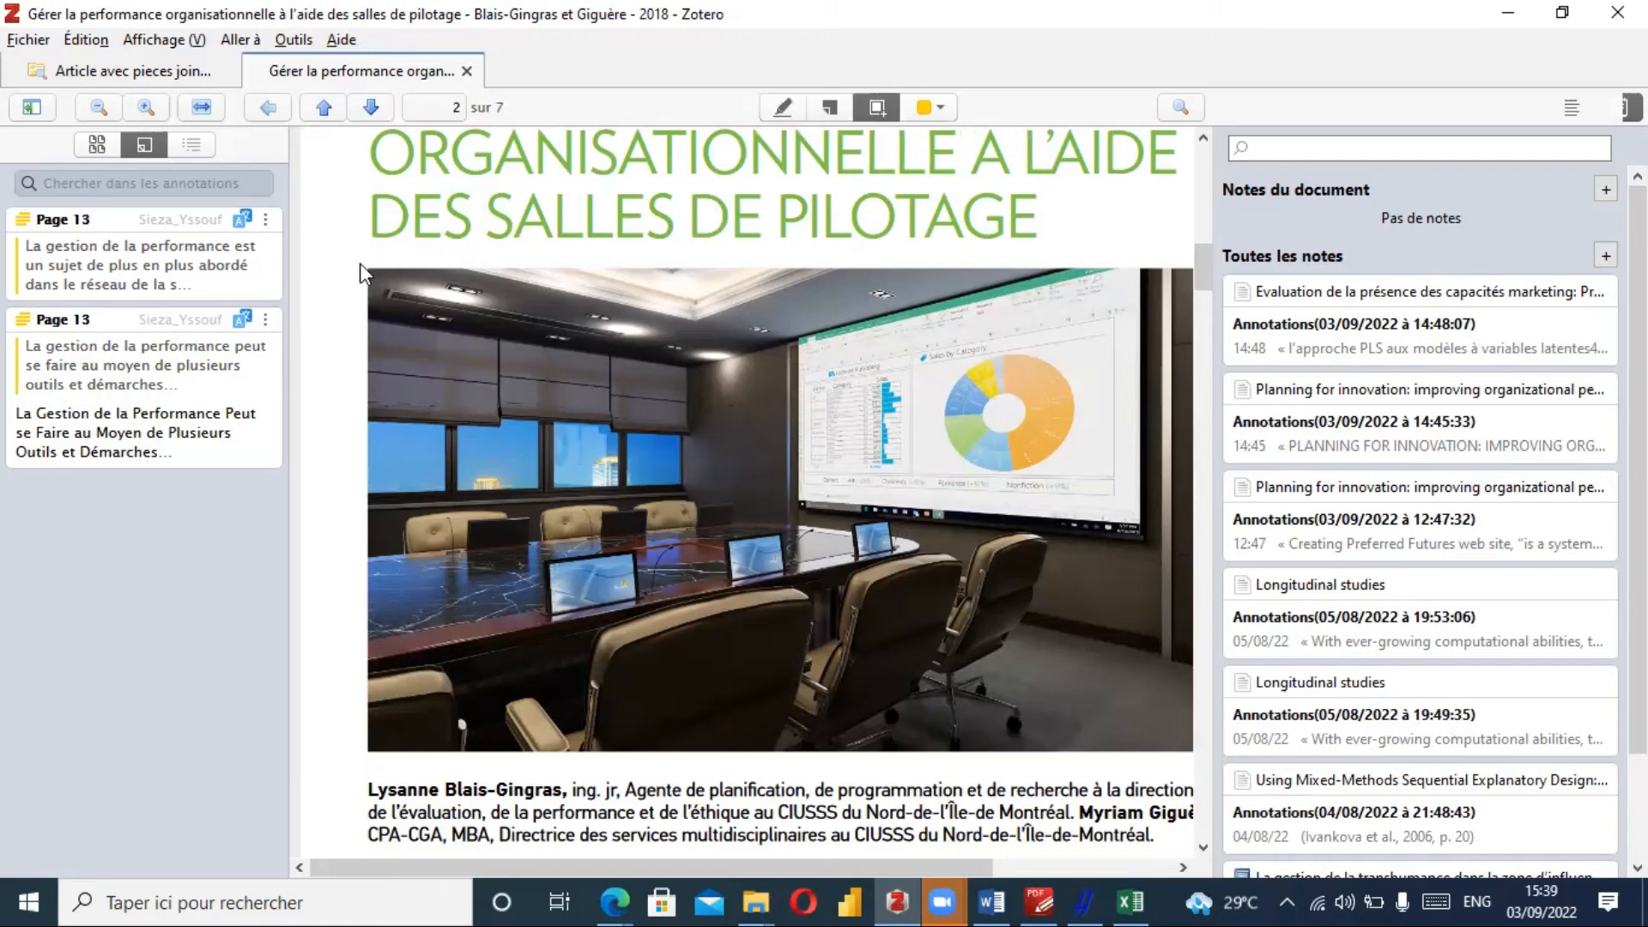
mouse_move(358, 262)
left_mouse_down()
mouse_move(445, 354)
mouse_move(901, 598)
mouse_move(1129, 681)
mouse_move(1183, 759)
left_mouse_up()
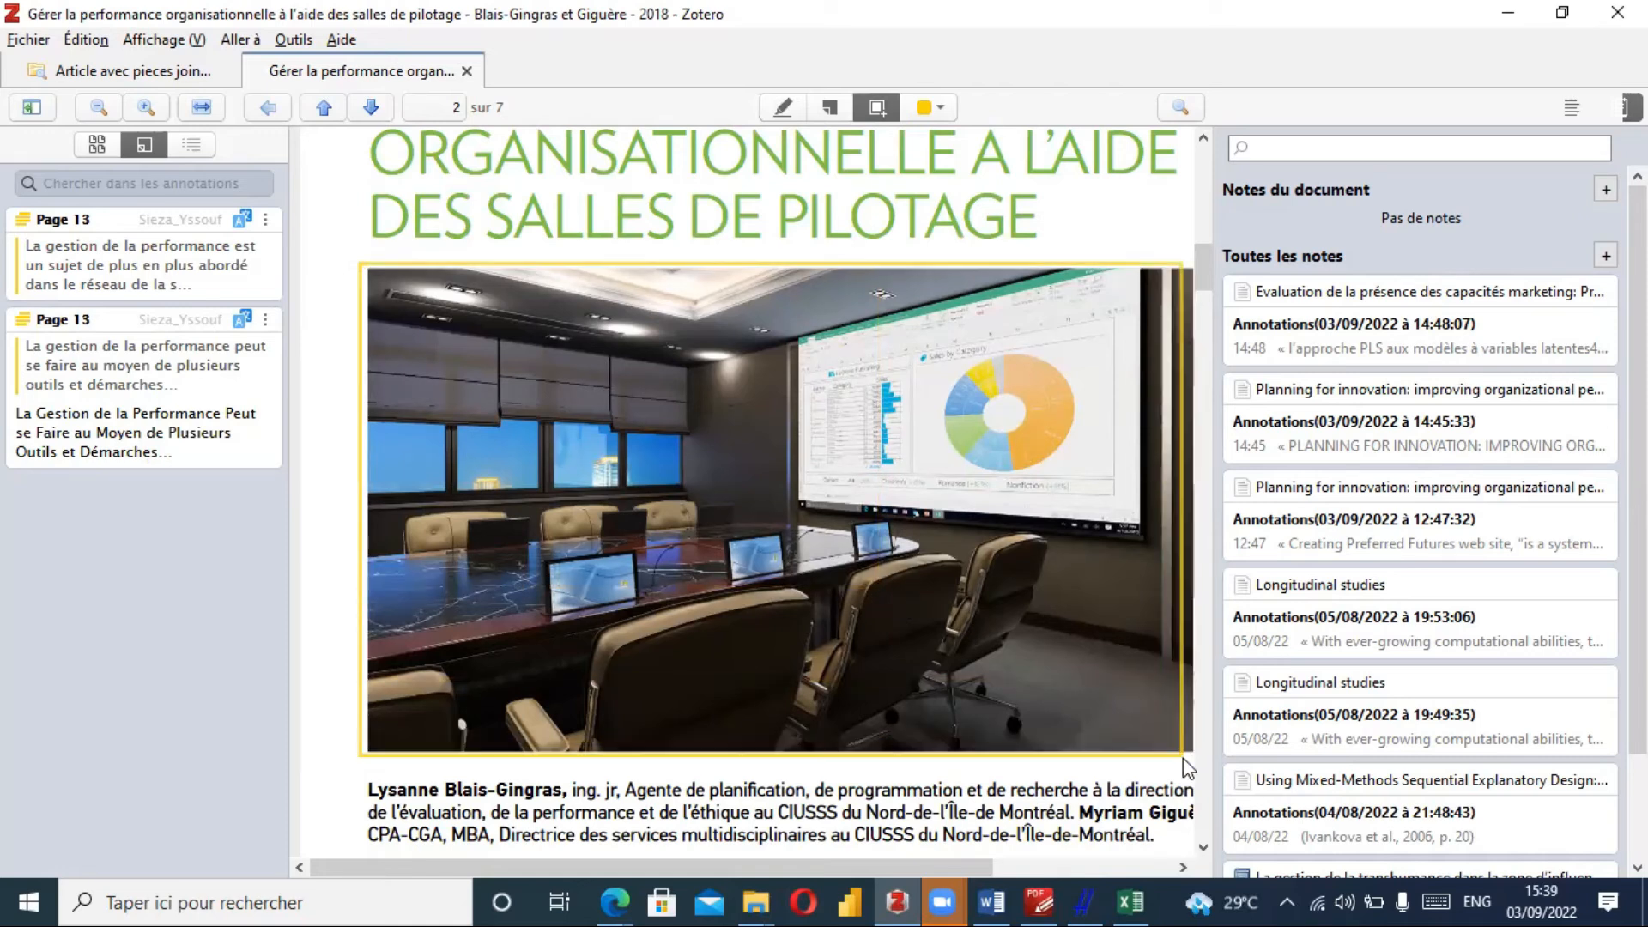
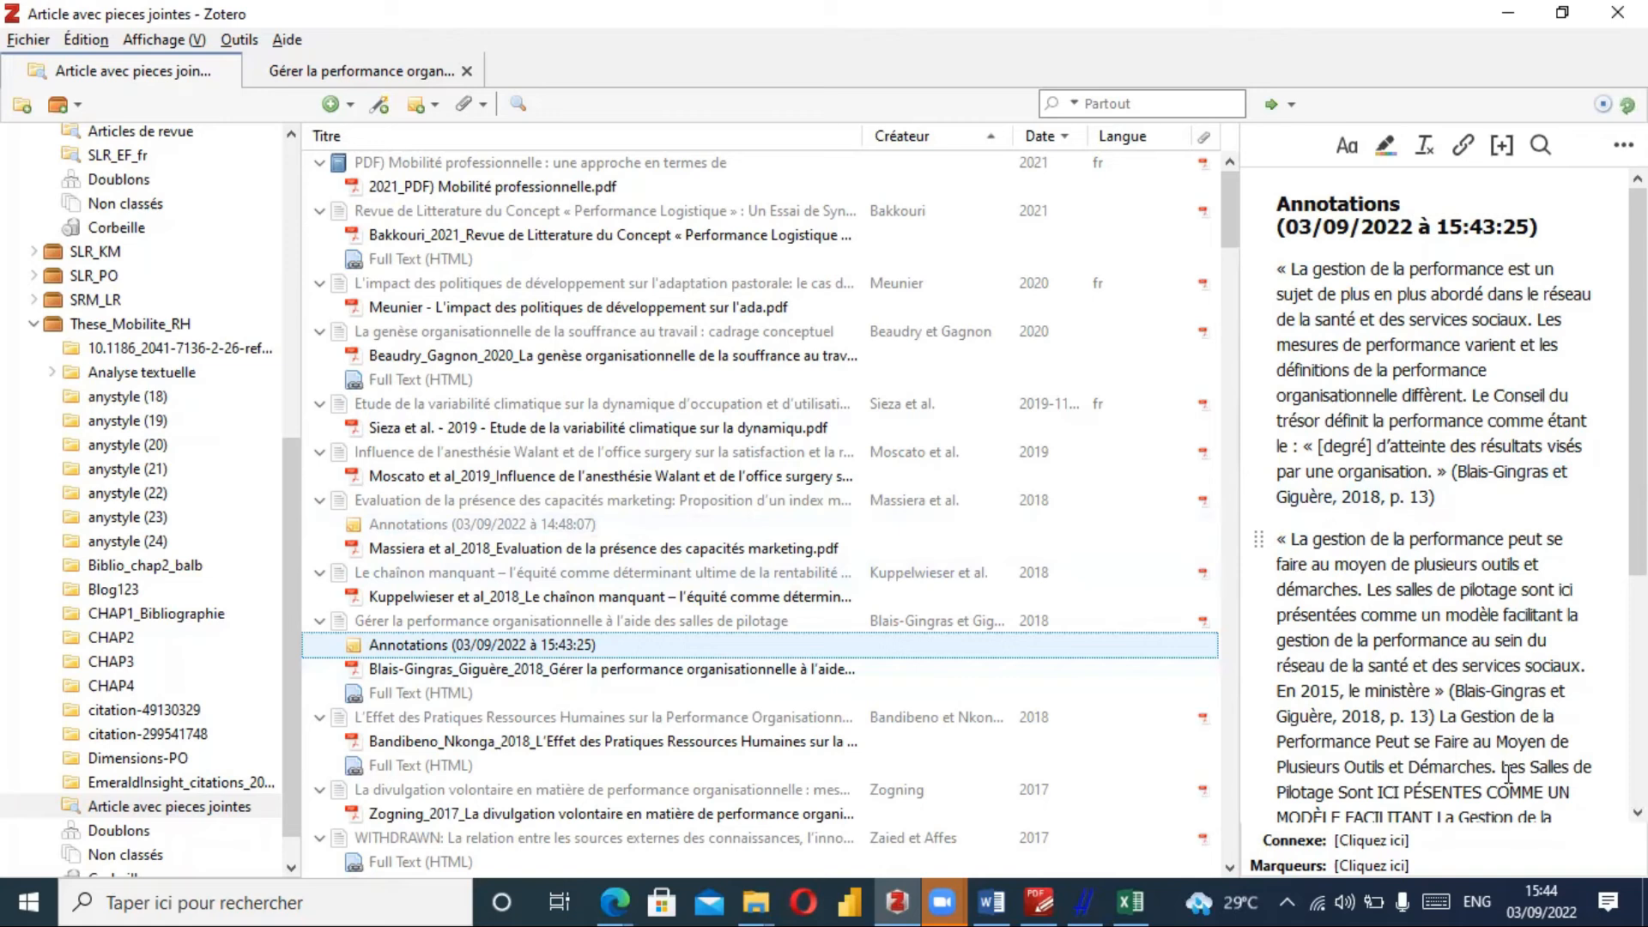
Switch to Word and add blank space between the "Planning for innovation" annotation and the "References" heading, extending onto a new page.
left_click(989, 900)
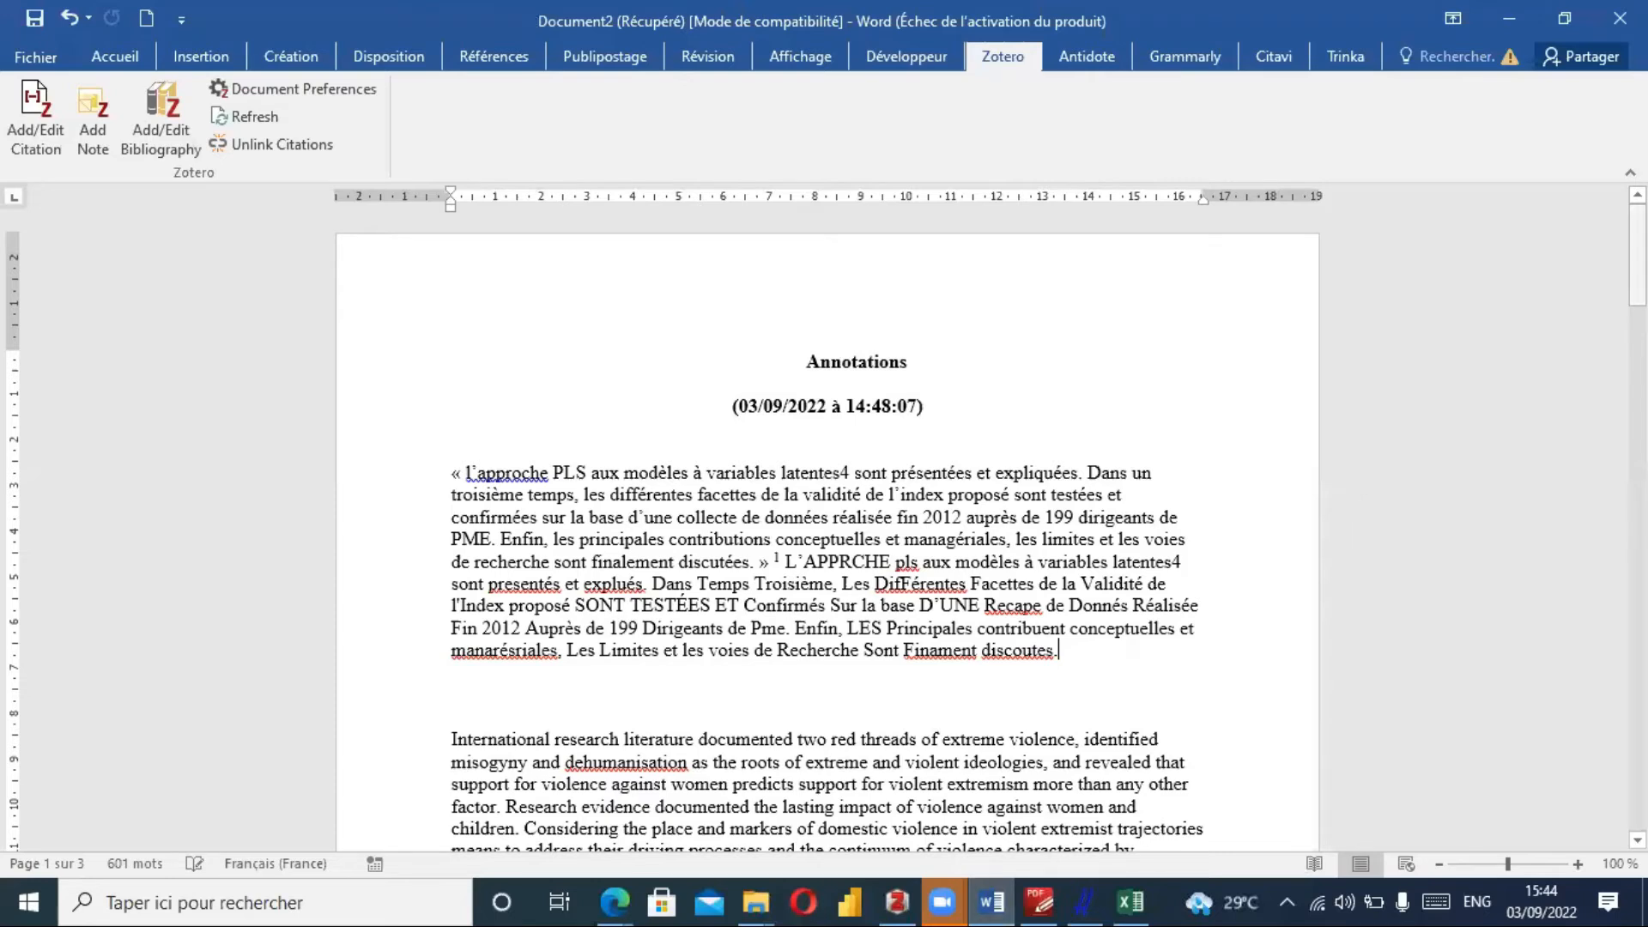
mouse_move(1637, 266)
left_mouse_down()
mouse_move(1637, 764)
mouse_move(1637, 716)
left_mouse_up()
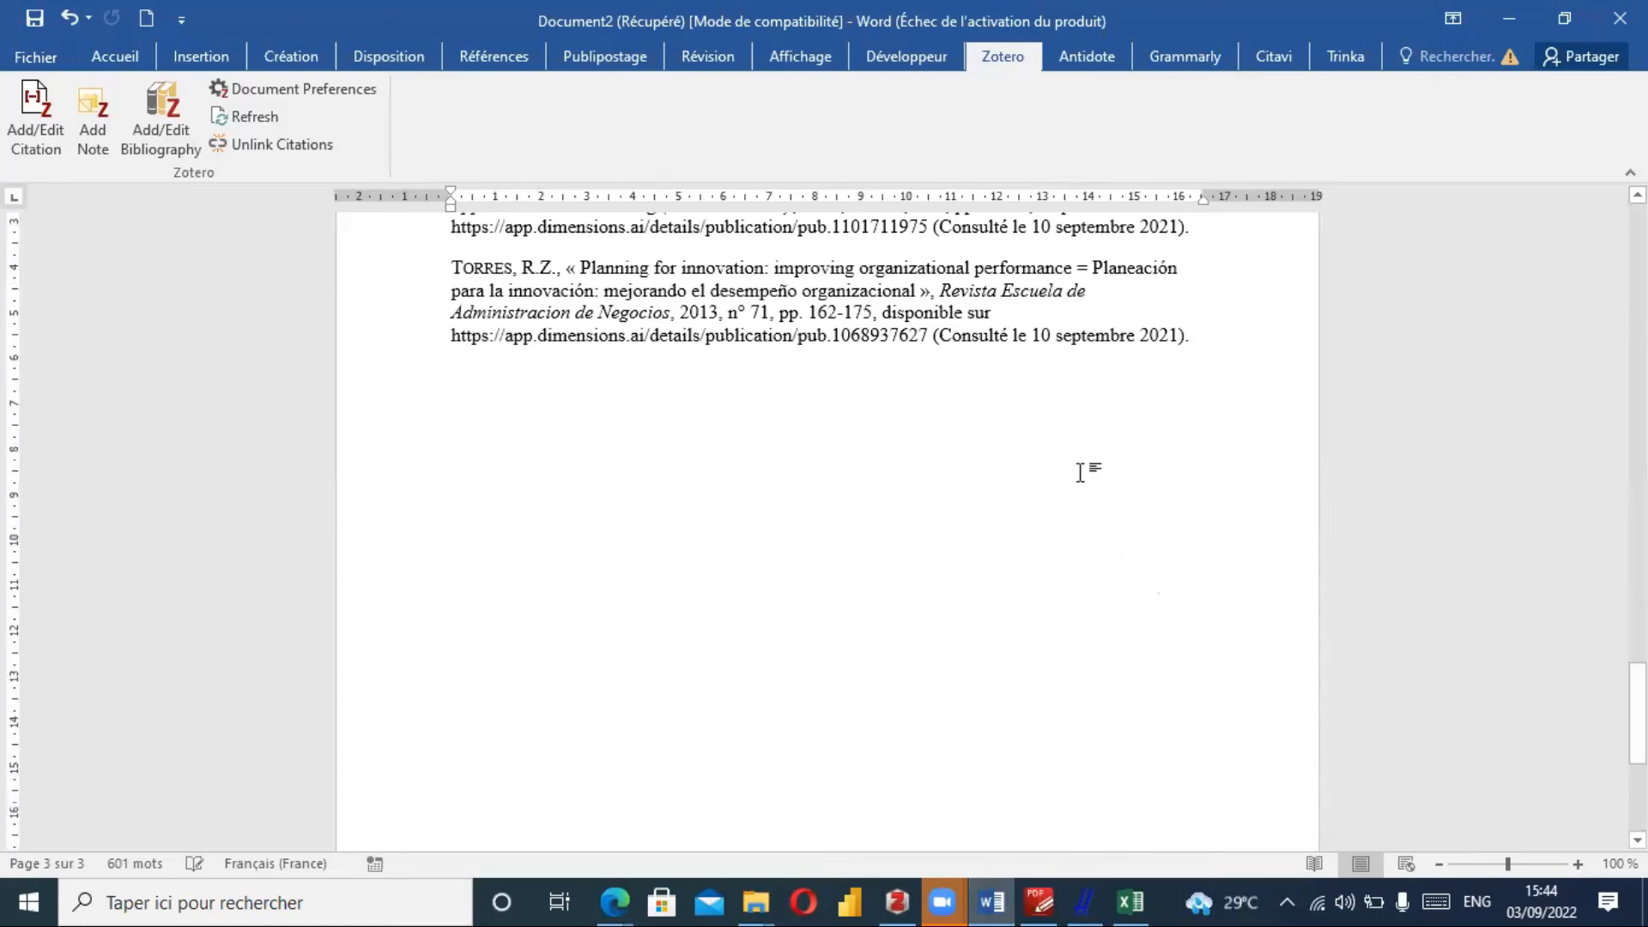
left_click_drag(1636, 712, 1637, 549)
scroll(516, 663, "up", 1)
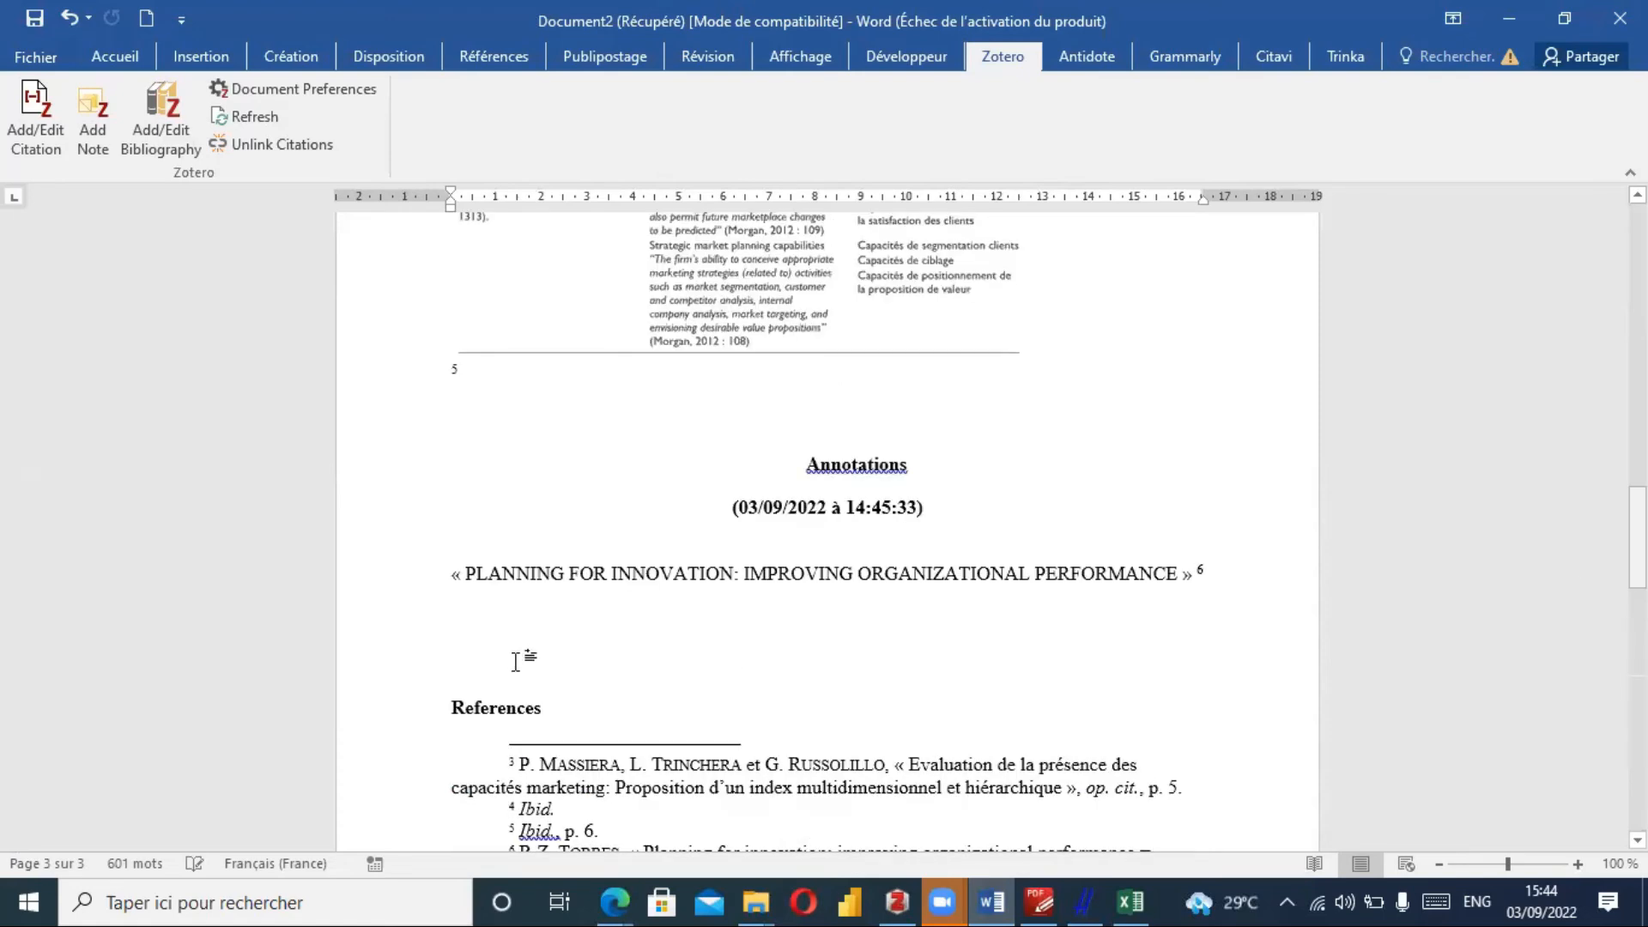
left_click(516, 663)
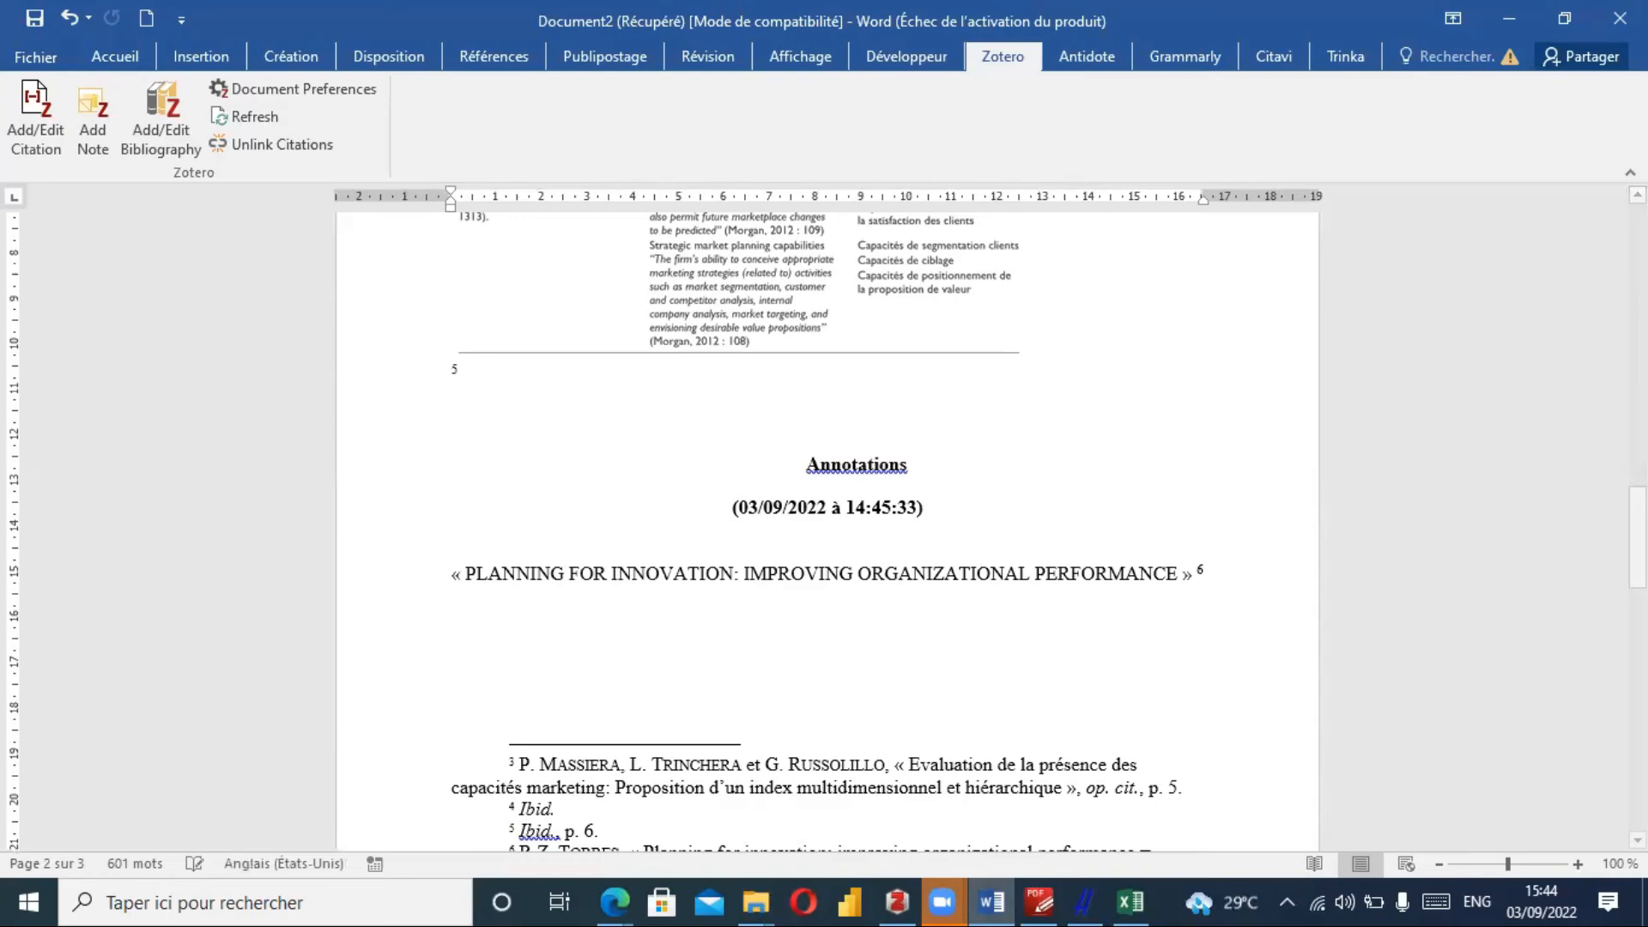
key("Page_Down")
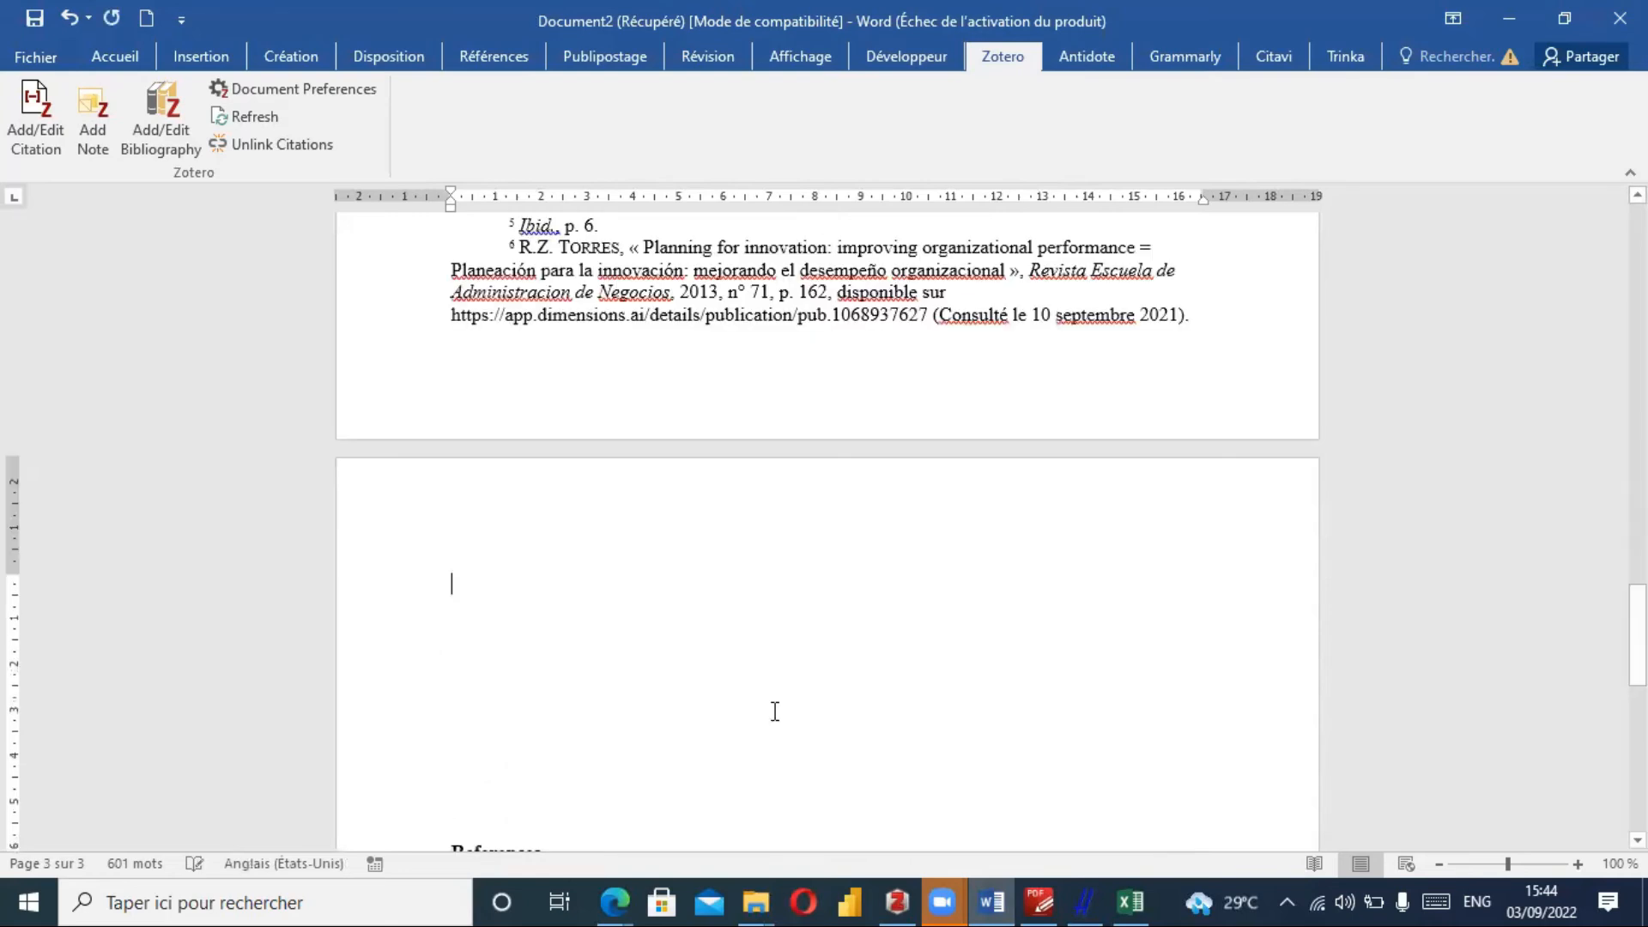
Arrange the Word document and the Zotero library window side by side, with the Word insertion point in the blank area above "References".
left_click(898, 900)
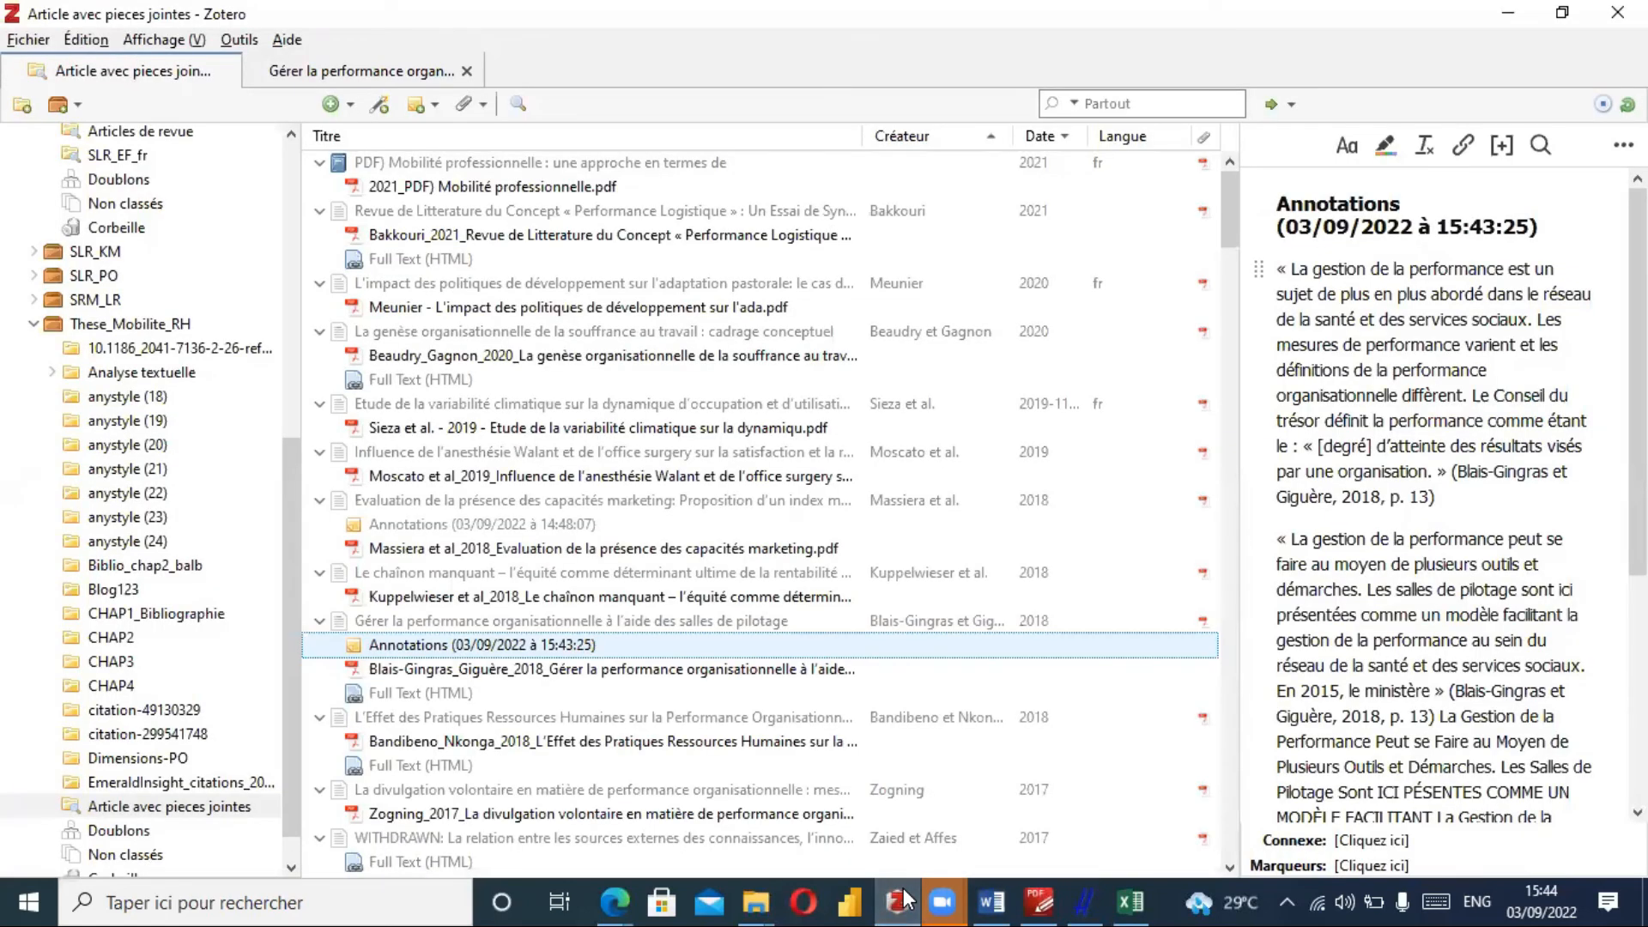
left_click(902, 898)
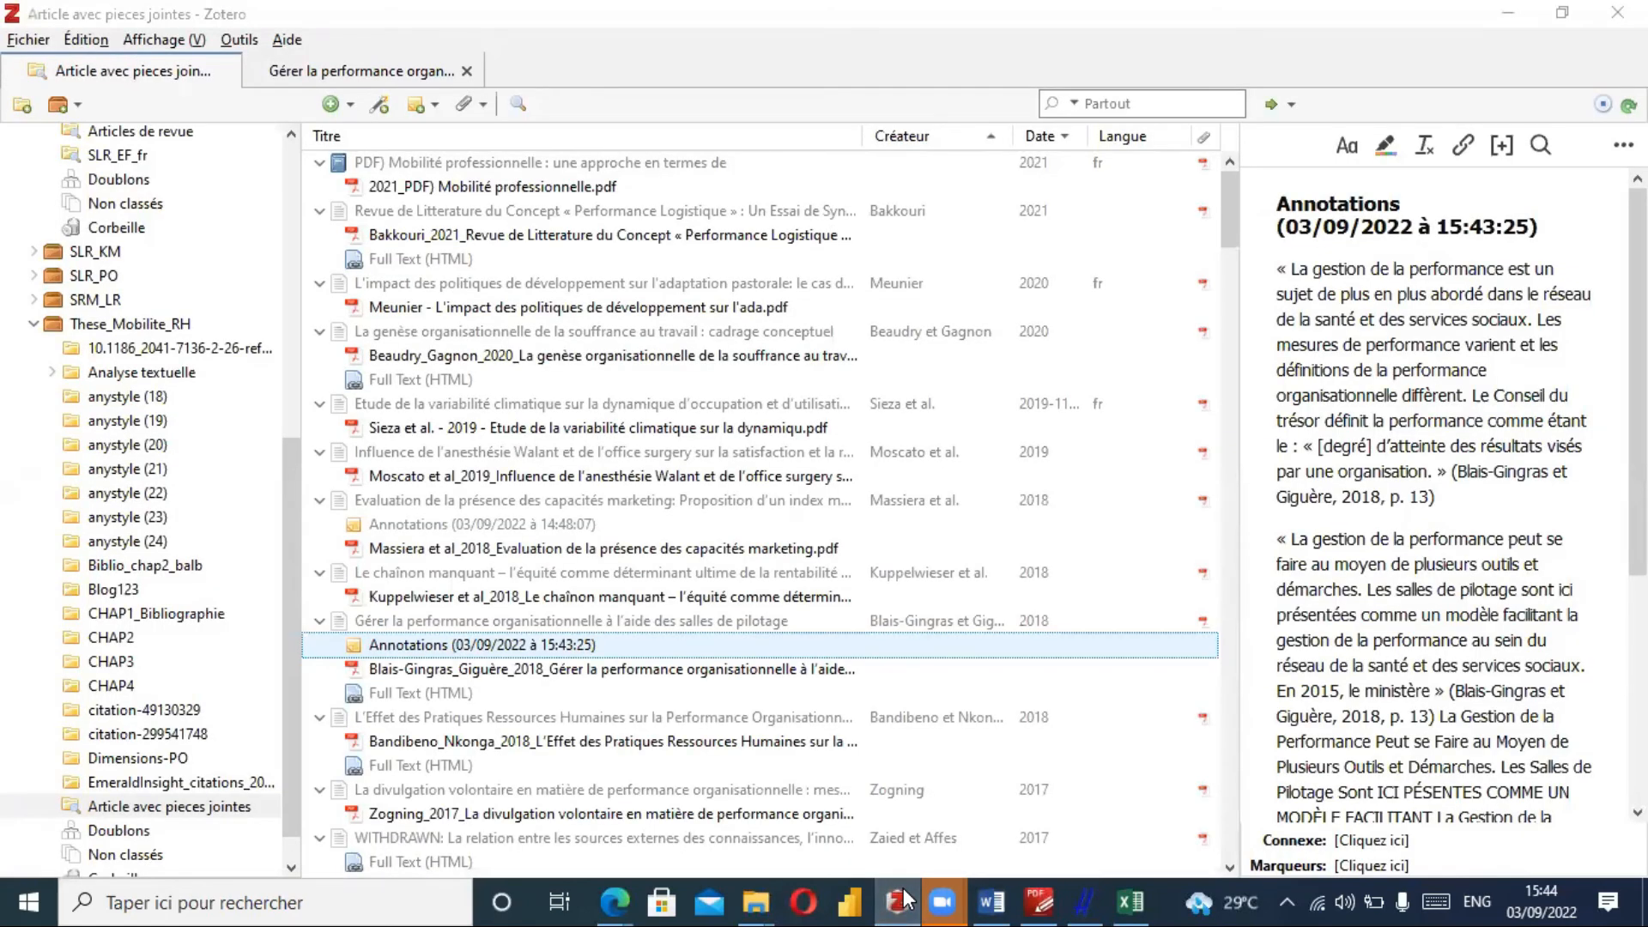
left_click(1562, 13)
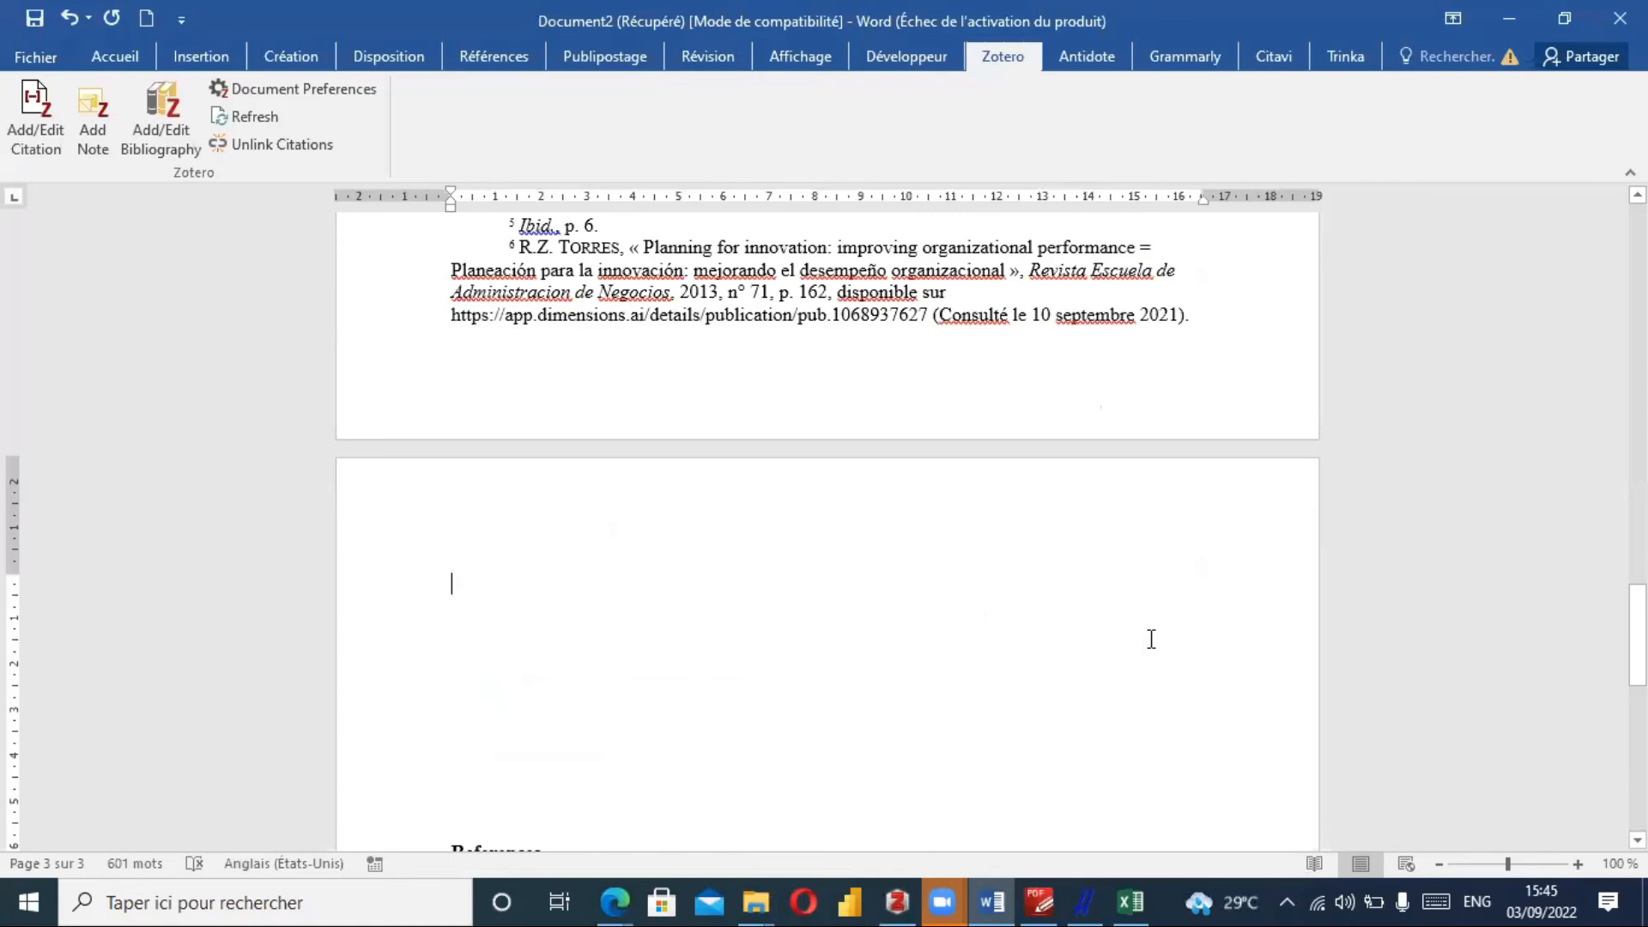
key("super+Right")
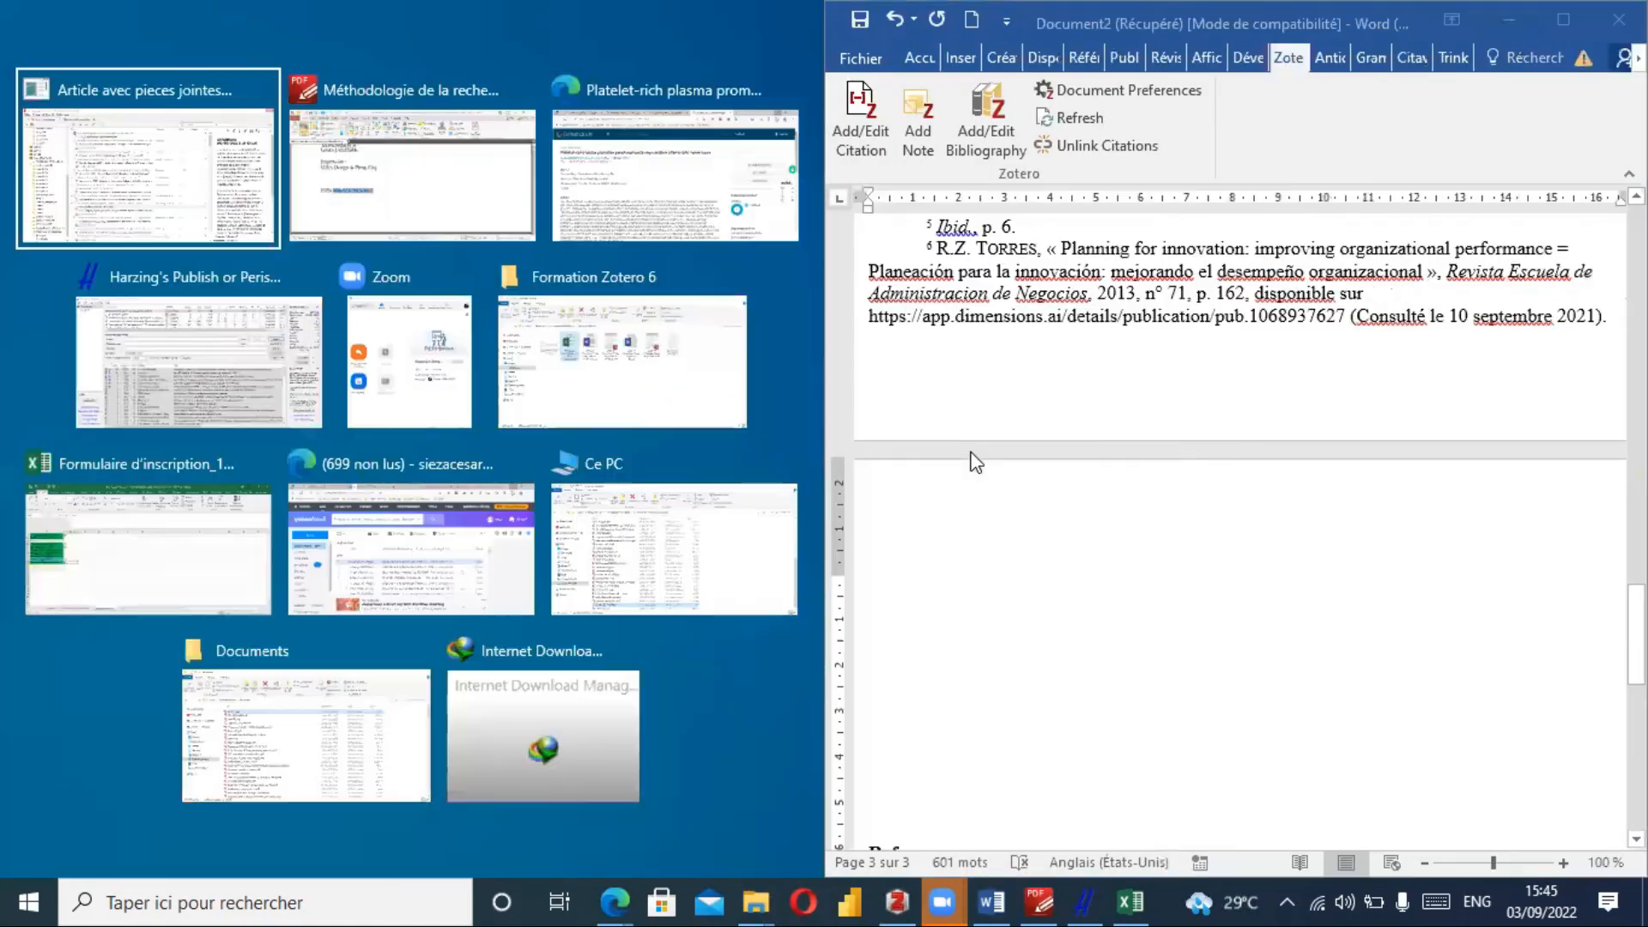
left_click(203, 187)
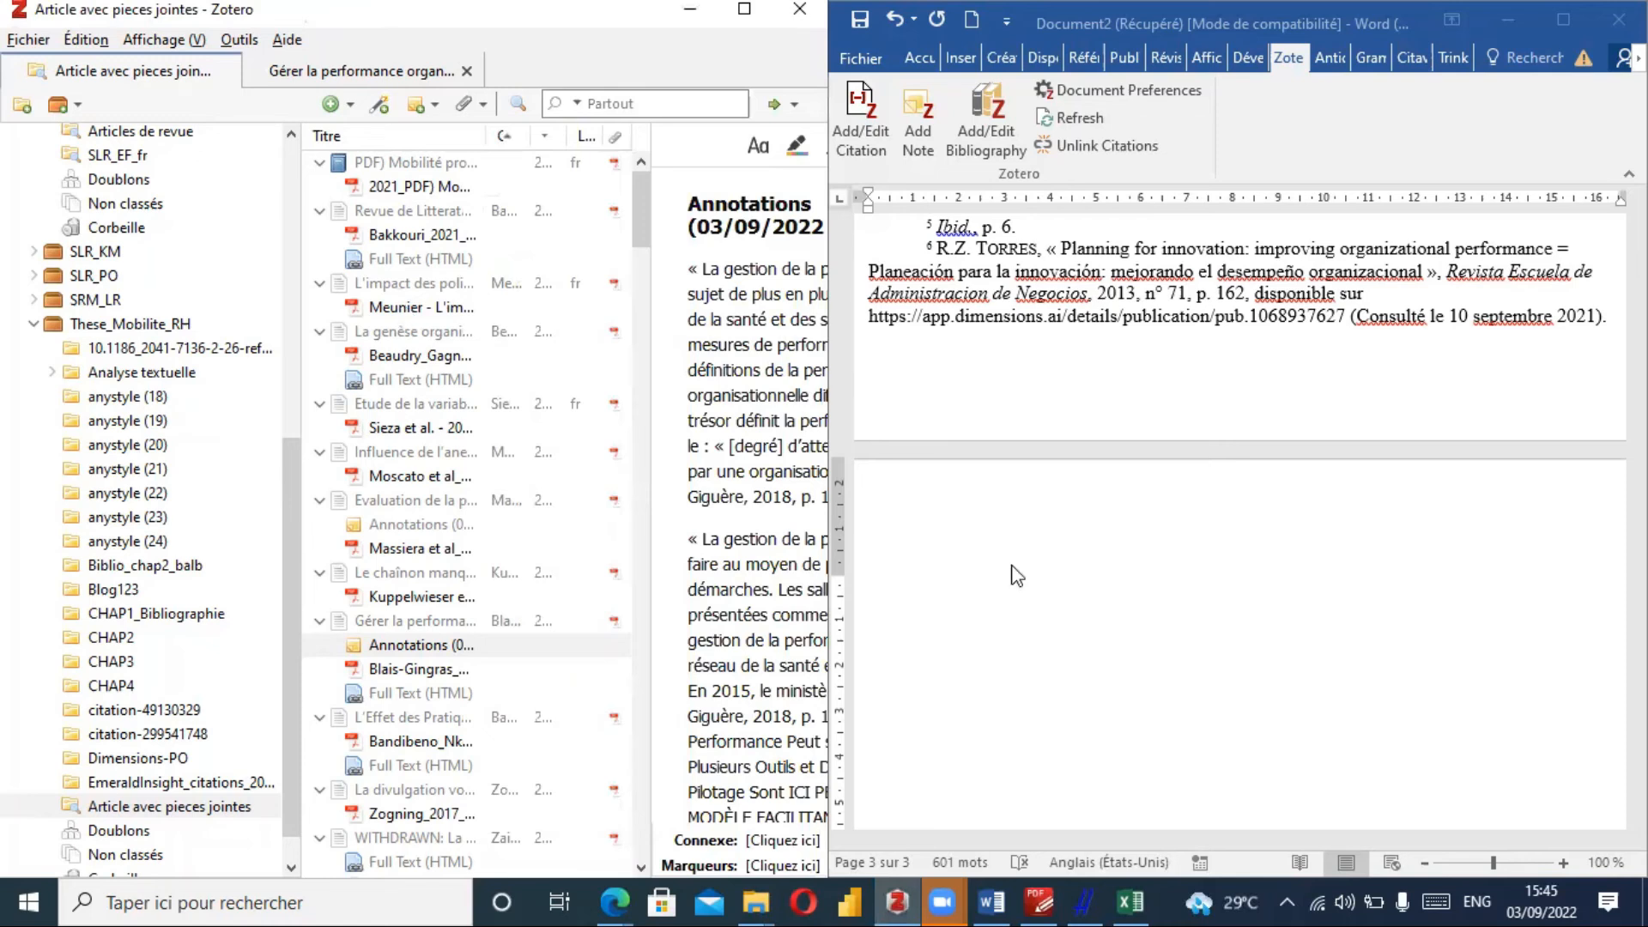
left_click(1195, 632)
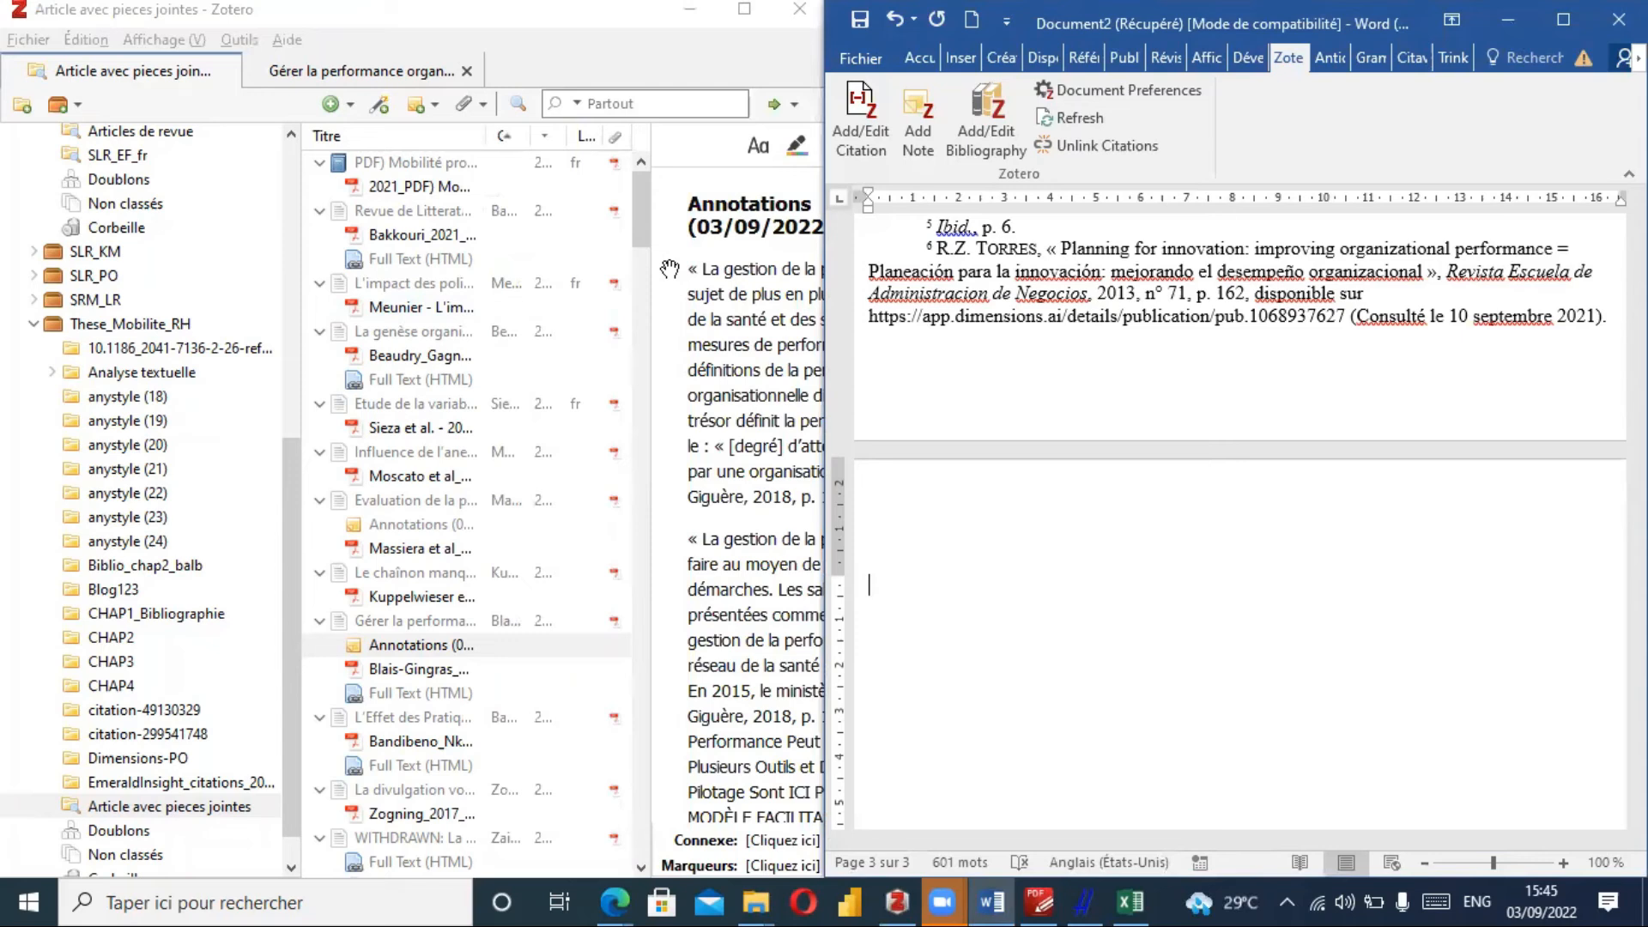
Transfer the two "La gestion de la performance" quotations from the Zotero annotations note into the blank area of the Word document.
left_click(704, 277)
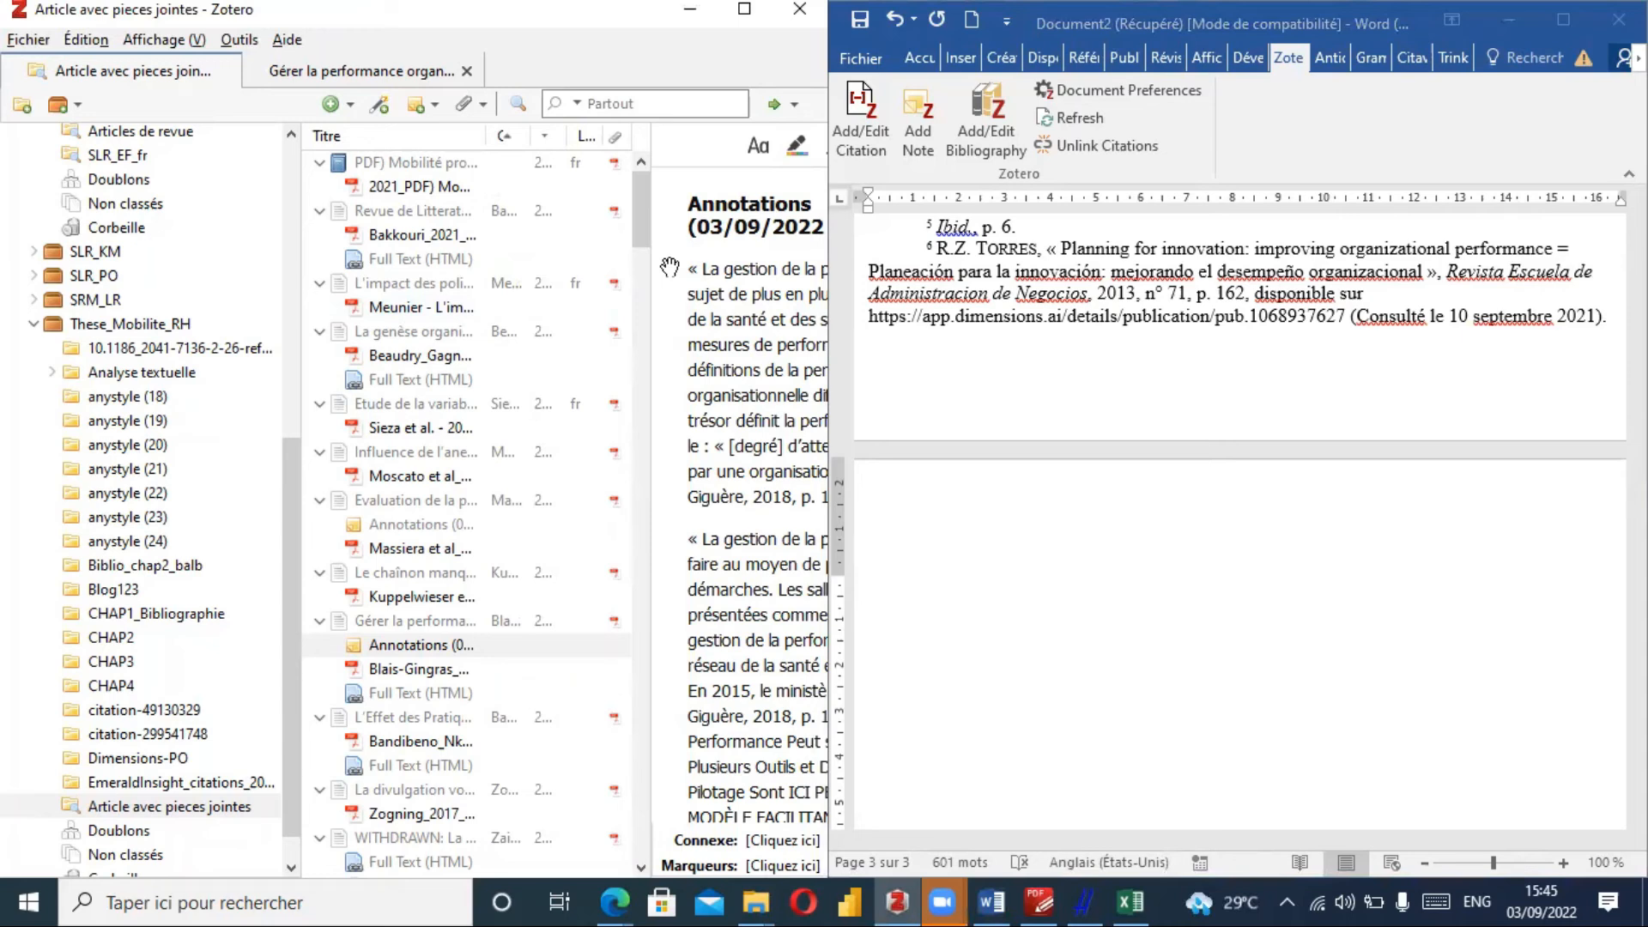
left_click_drag(670, 266, 977, 574)
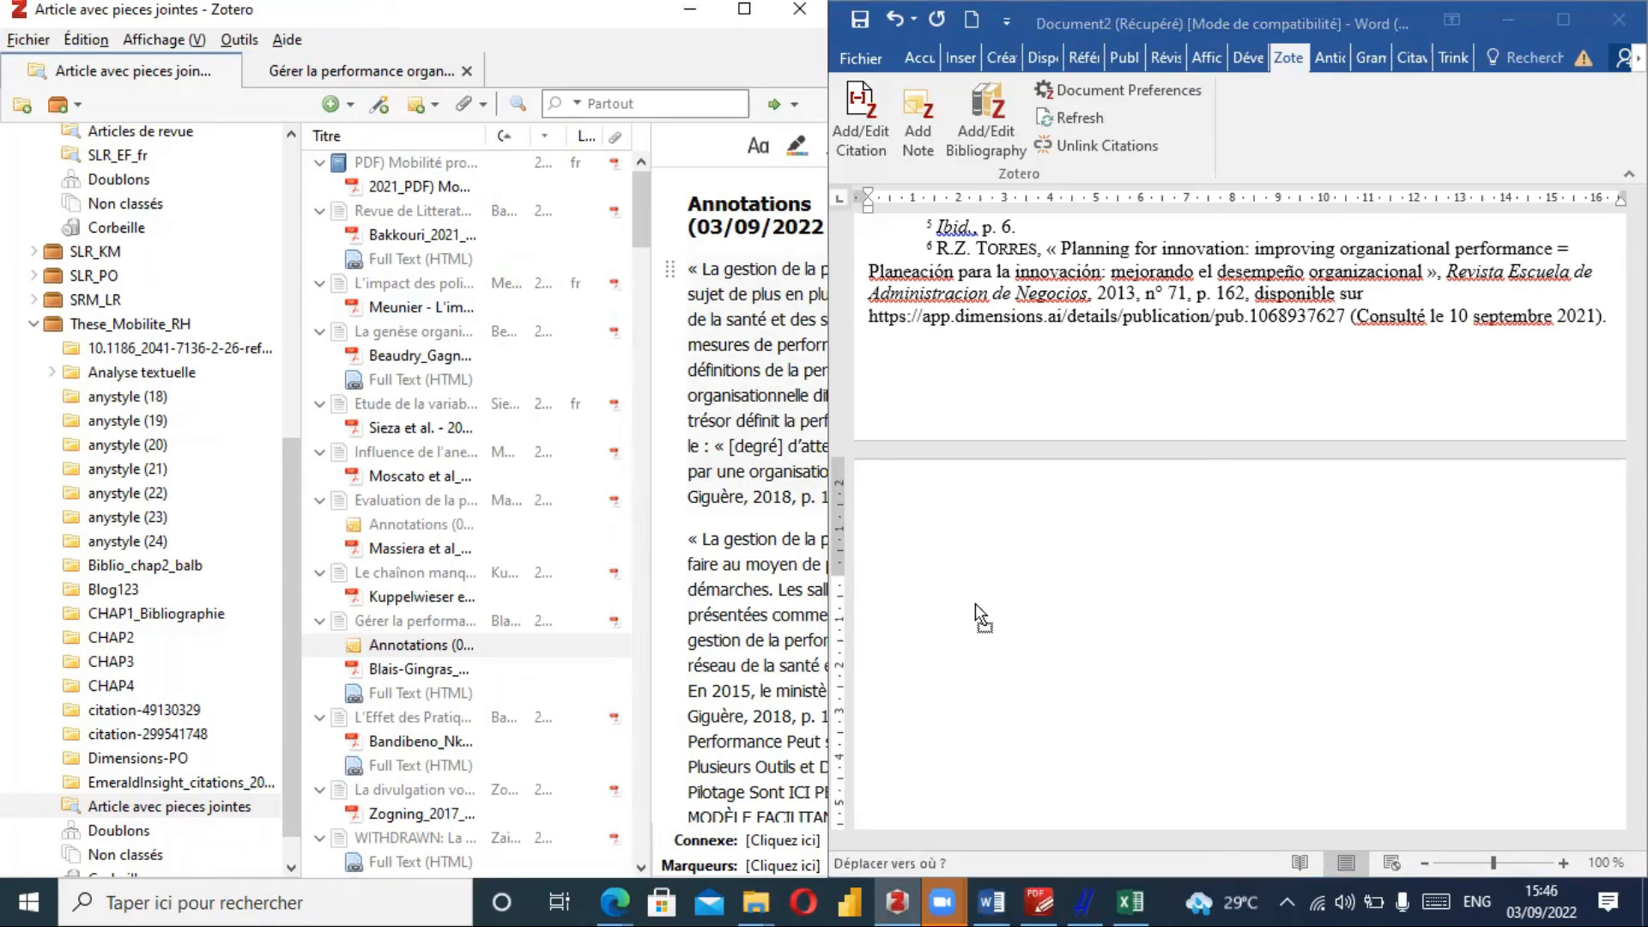
left_click_drag(975, 604, 974, 604)
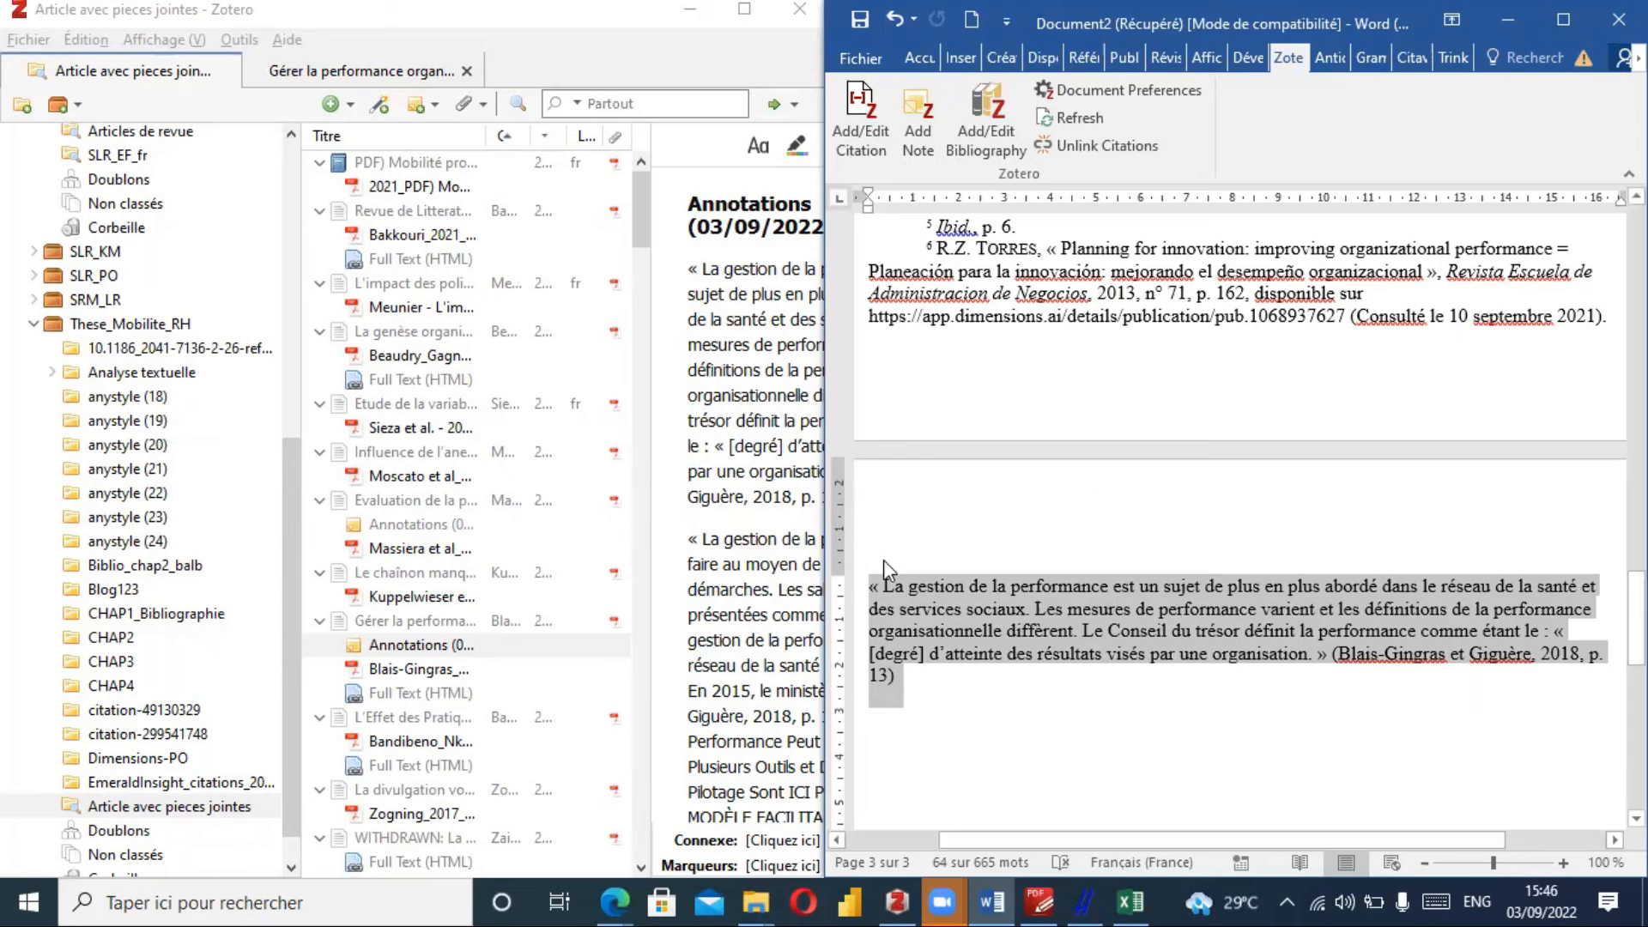
left_click(1006, 711)
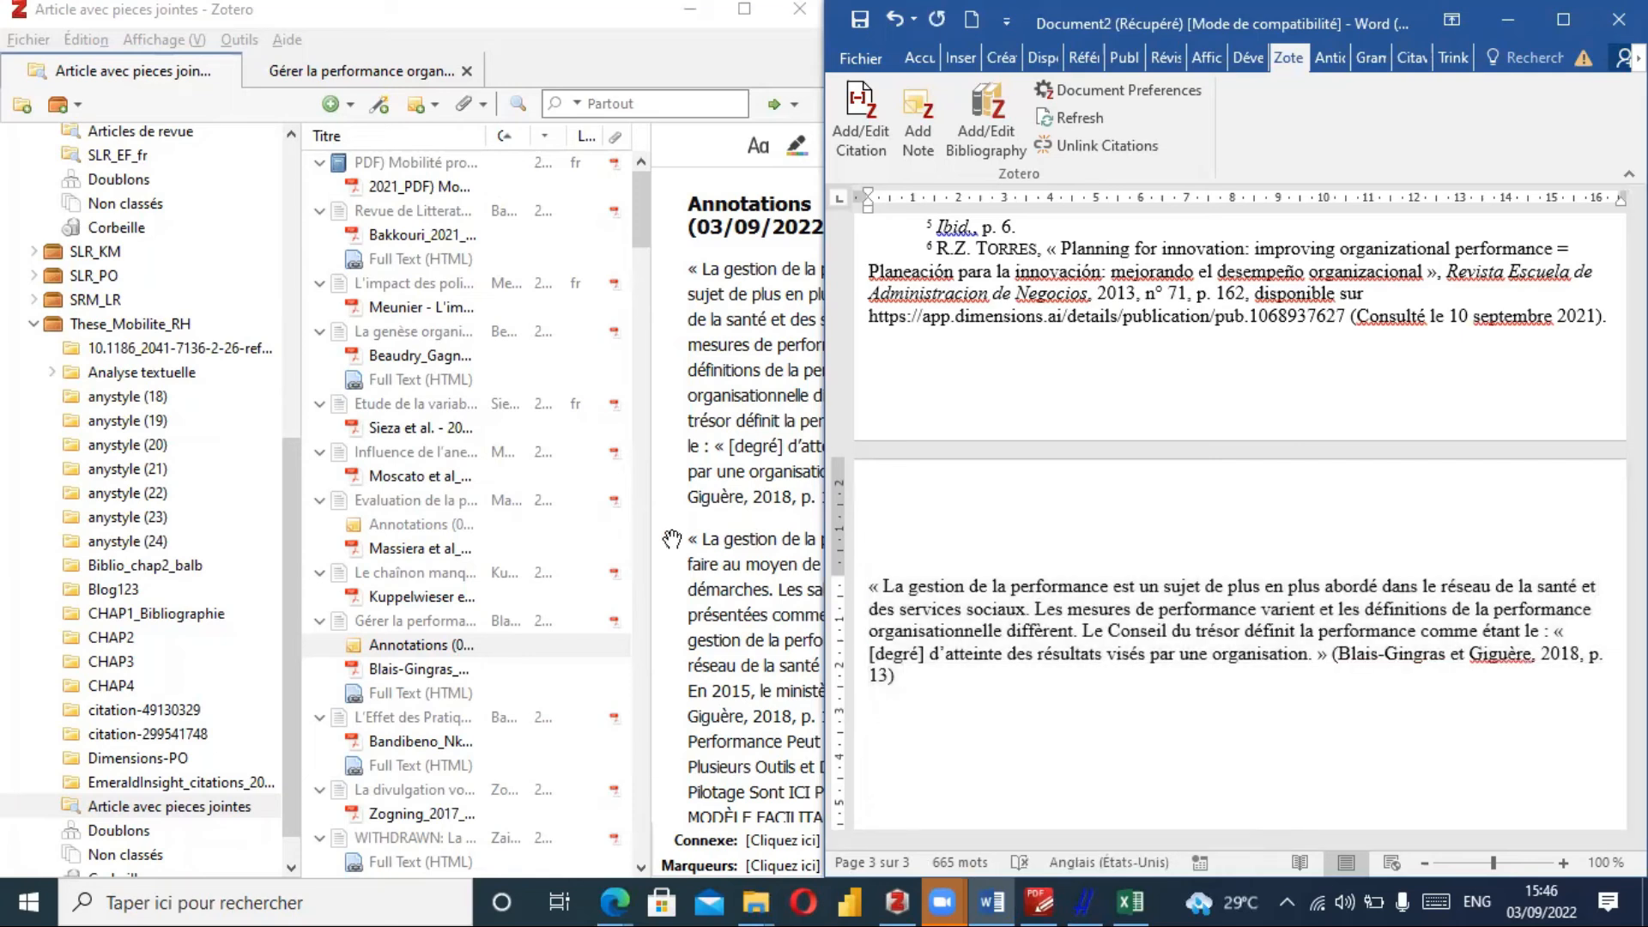
left_click_drag(671, 539, 913, 713)
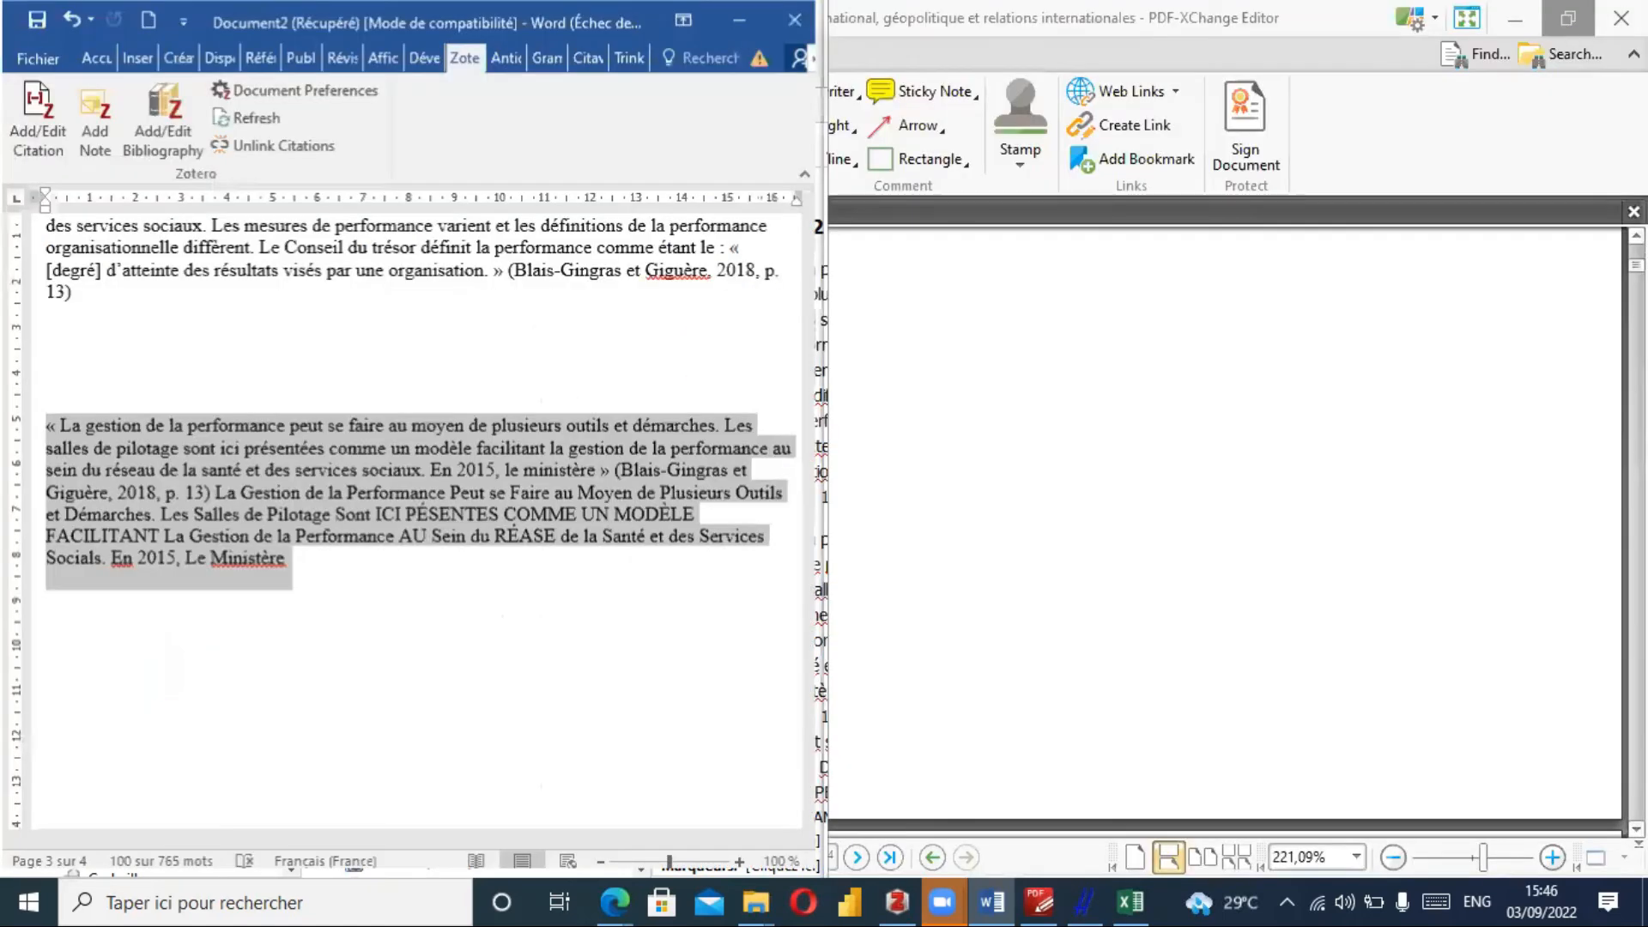
Maximize the Word window and apply the "American Psychological Association (APA) 7th edition" citation style through the Zotero document preferences.
key("super+Up")
left_click_drag(1638, 577, 1637, 480)
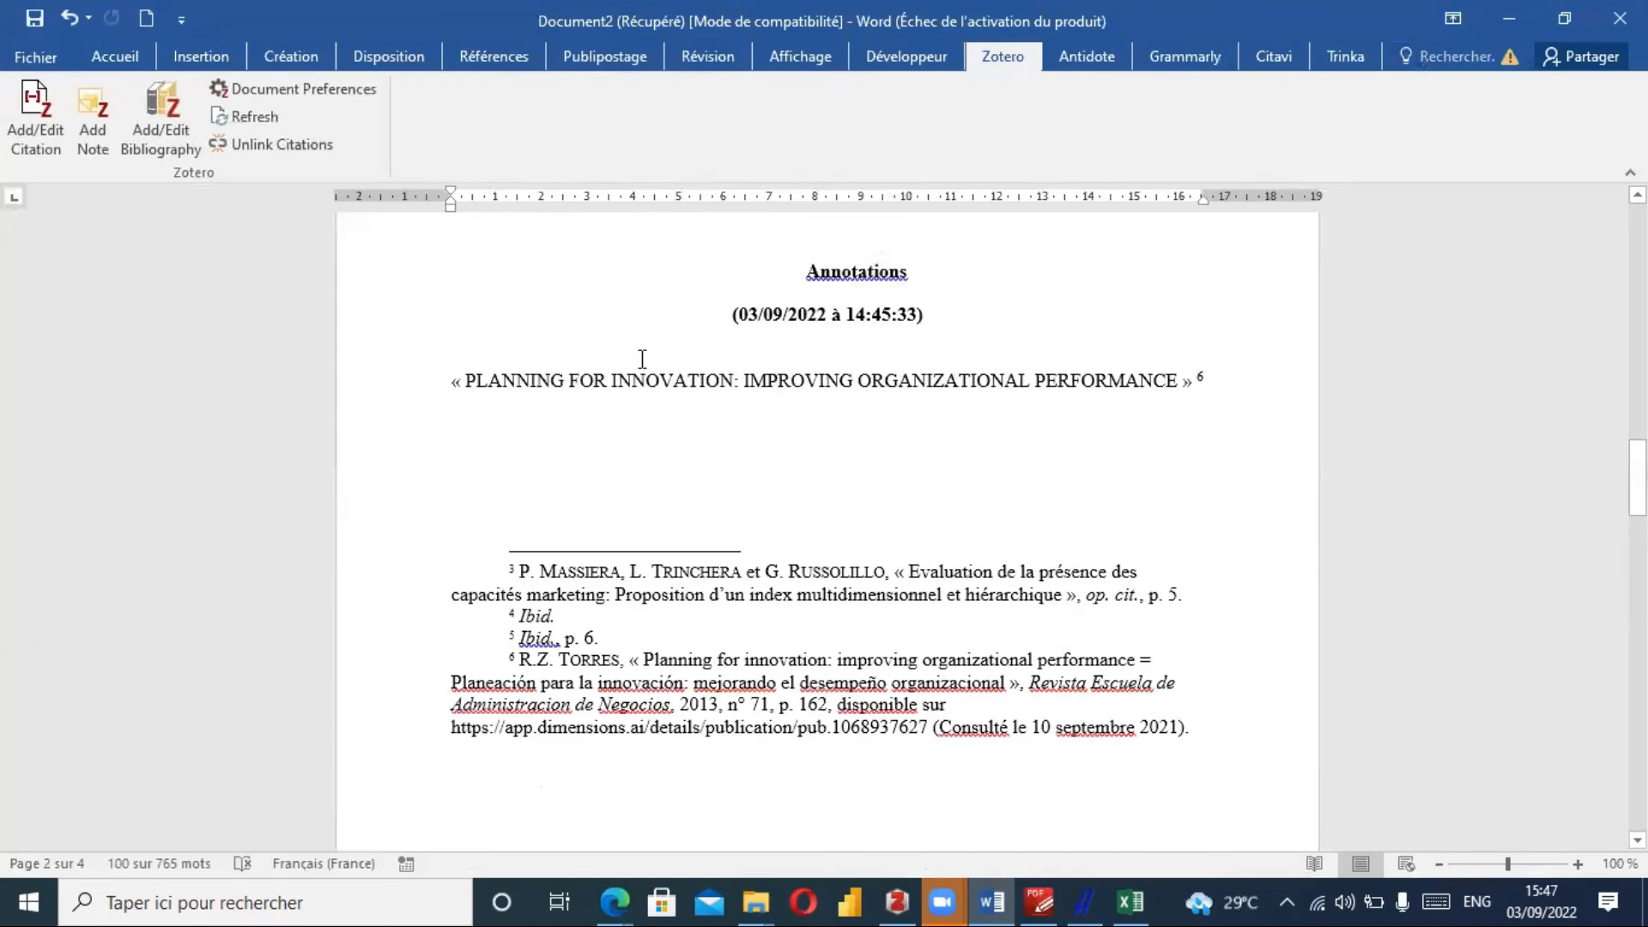
left_click(312, 89)
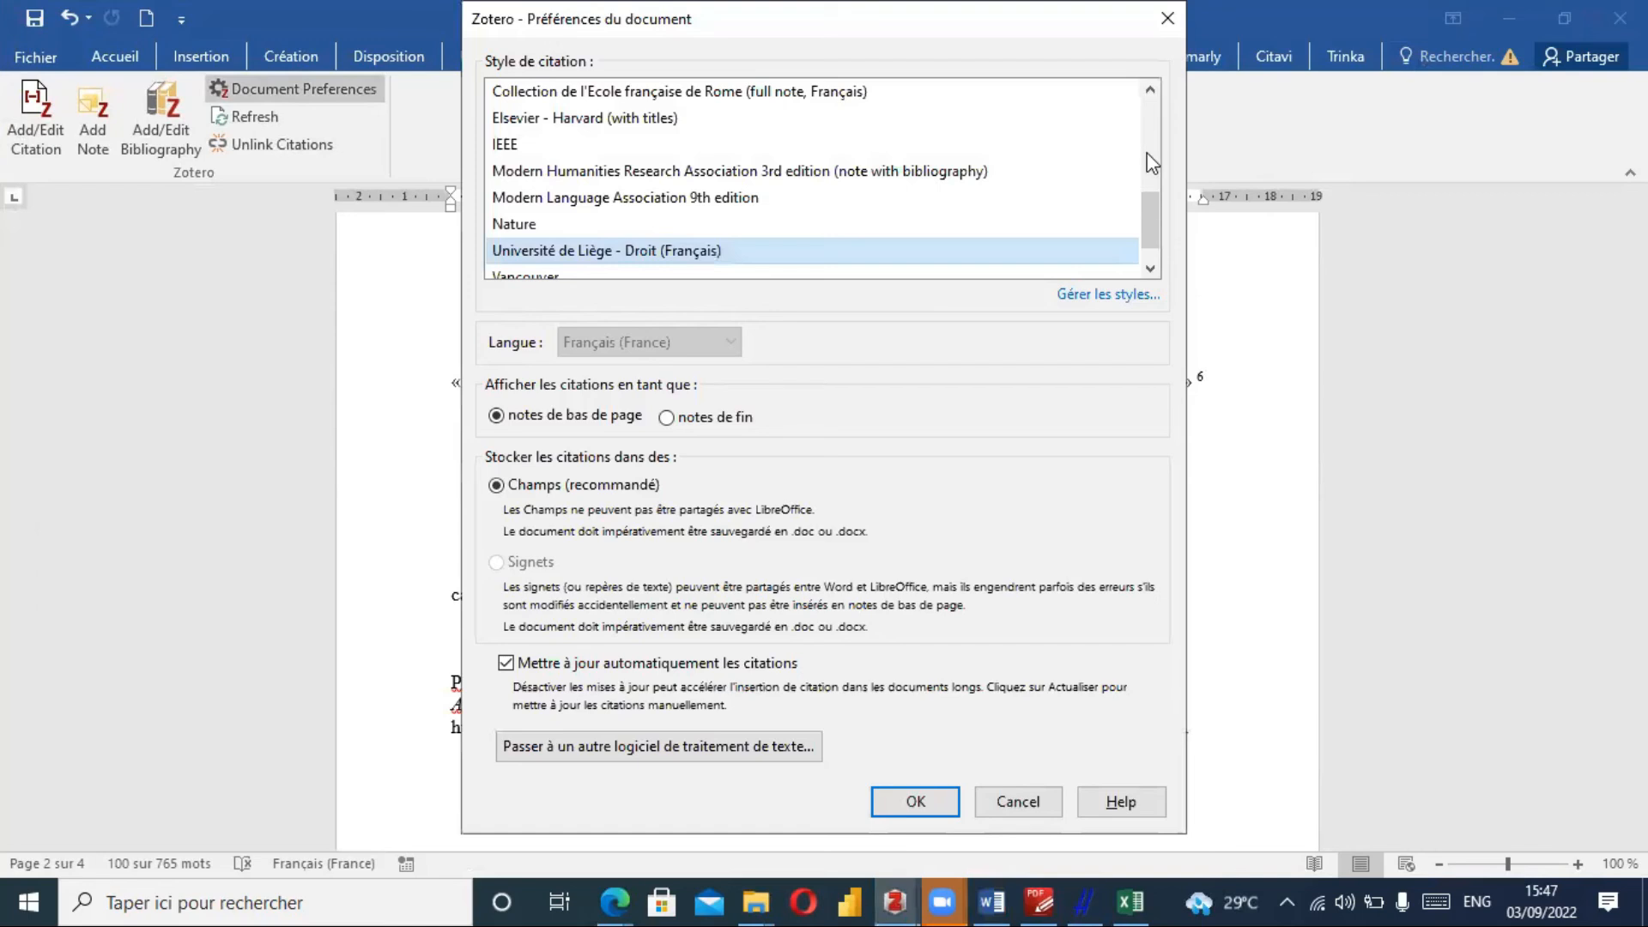
left_click_drag(1150, 199, 1146, 152)
left_click(694, 121)
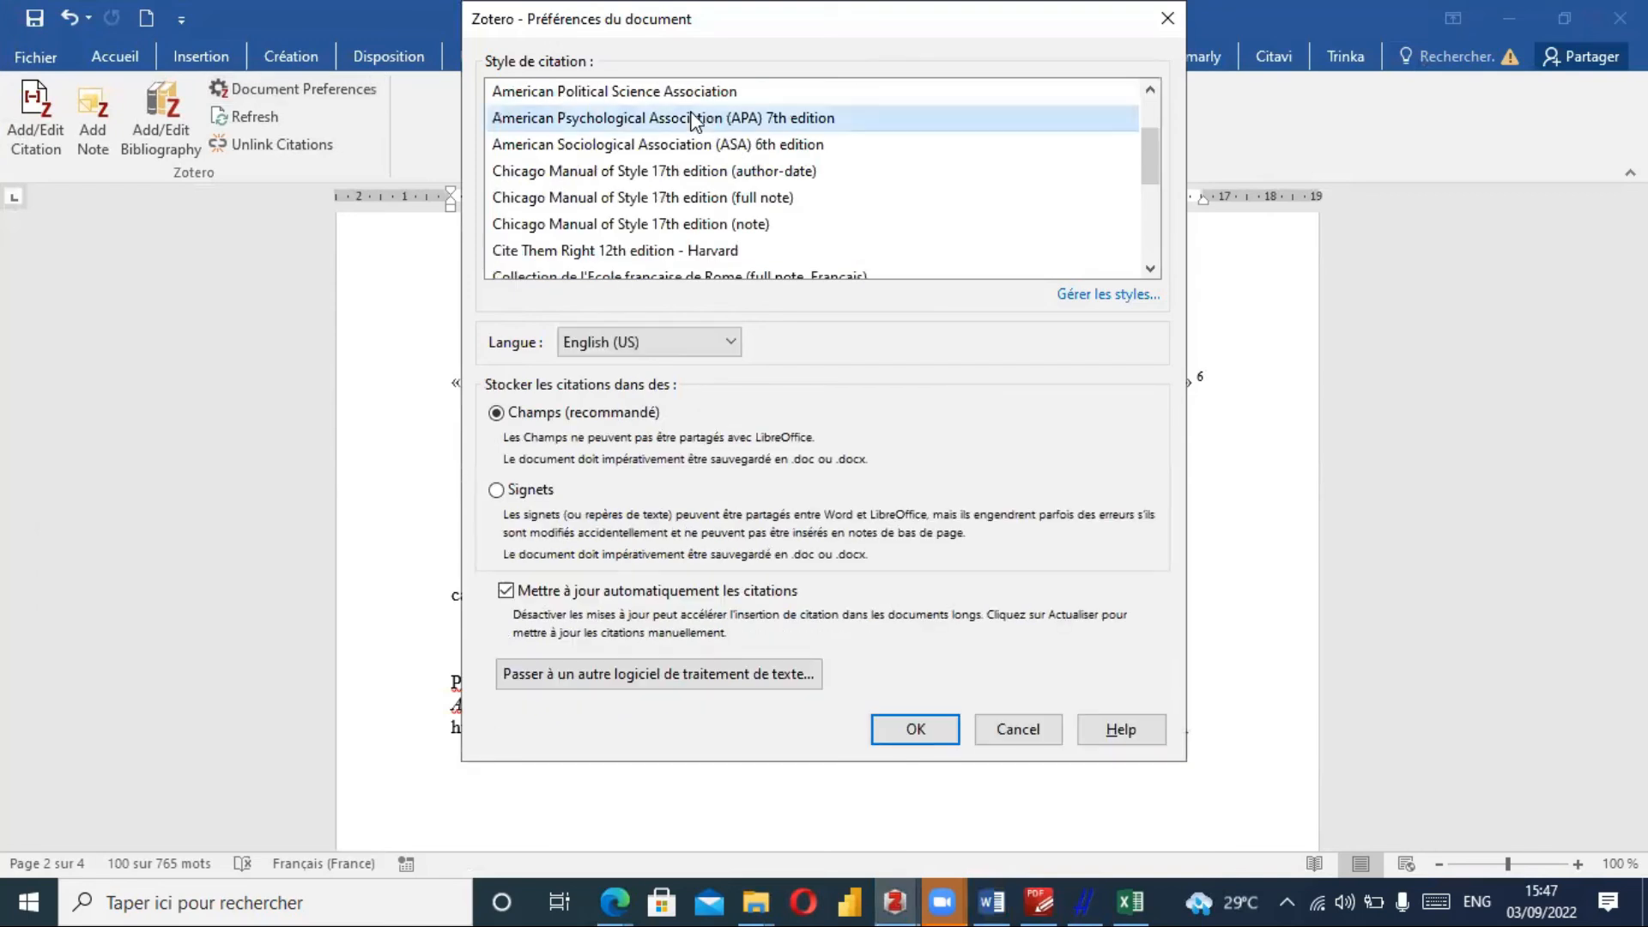
left_click(915, 730)
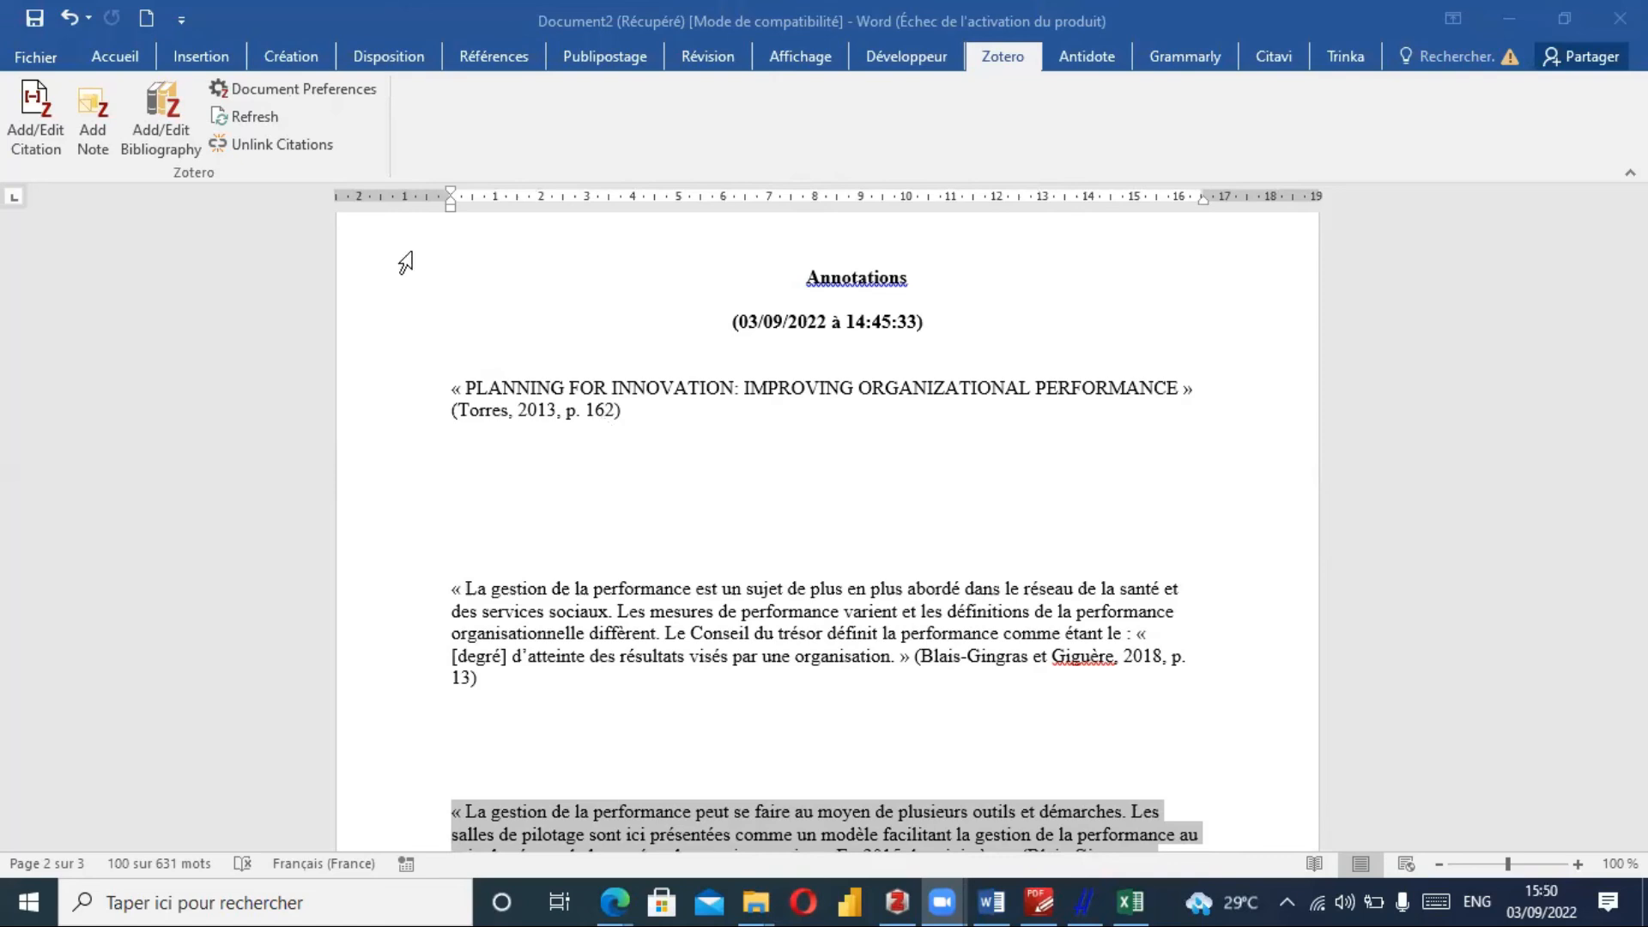
Change the document's Zotero citation style to IEEE, using MEDLINE journal title abbreviations.
left_click(285, 86)
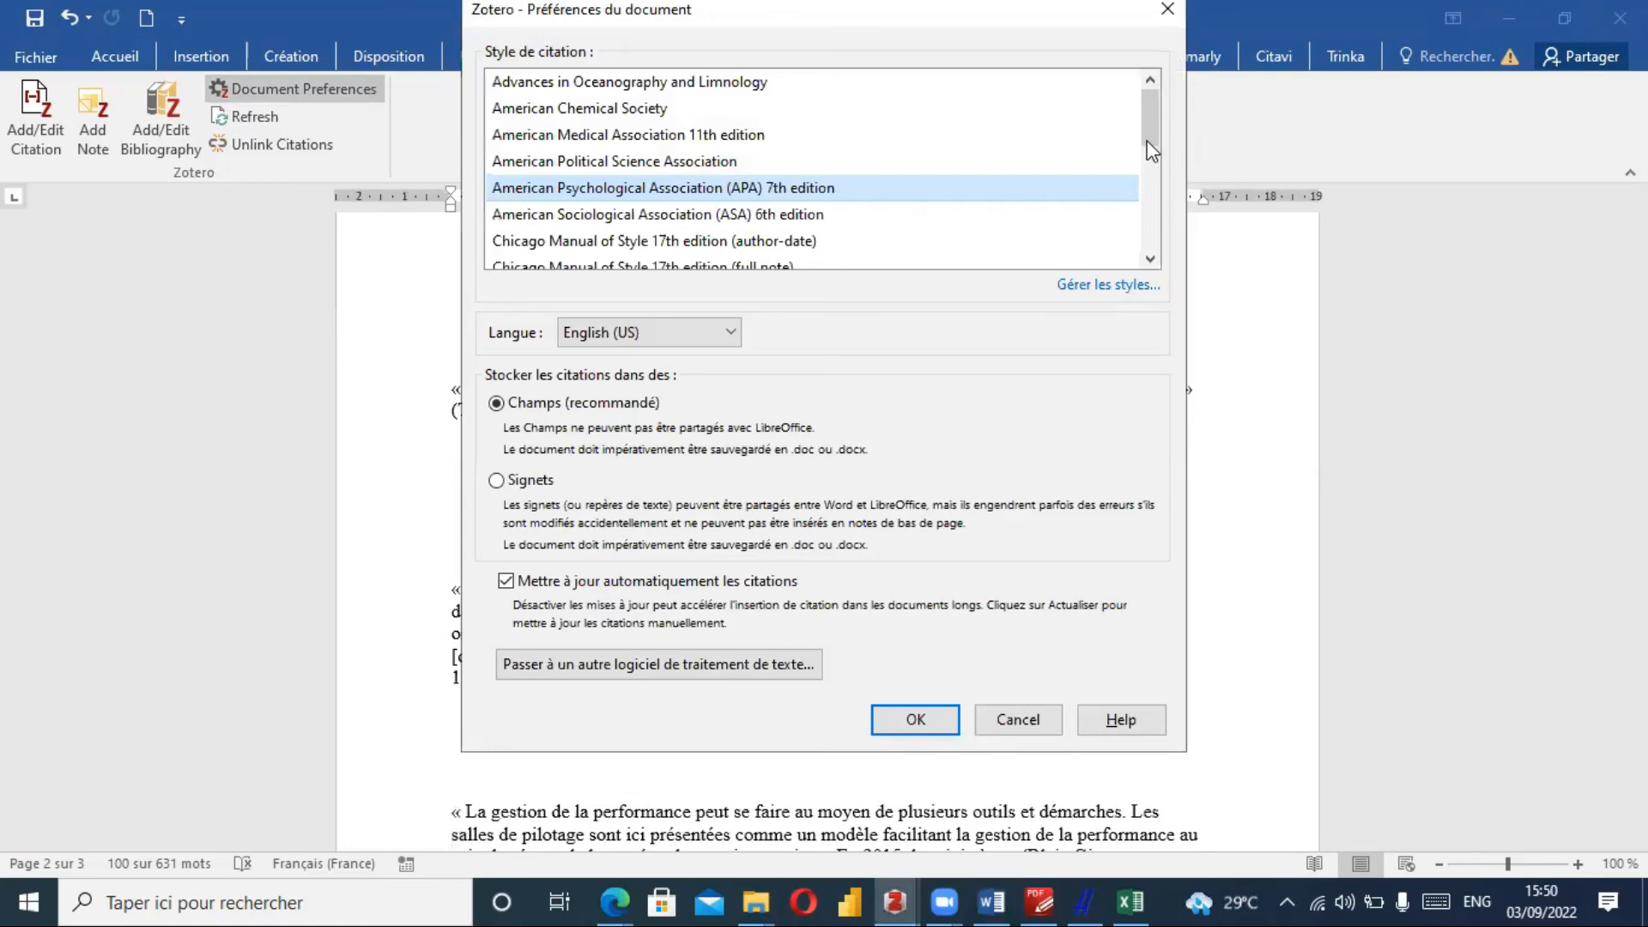
left_click_drag(1151, 150, 1151, 202)
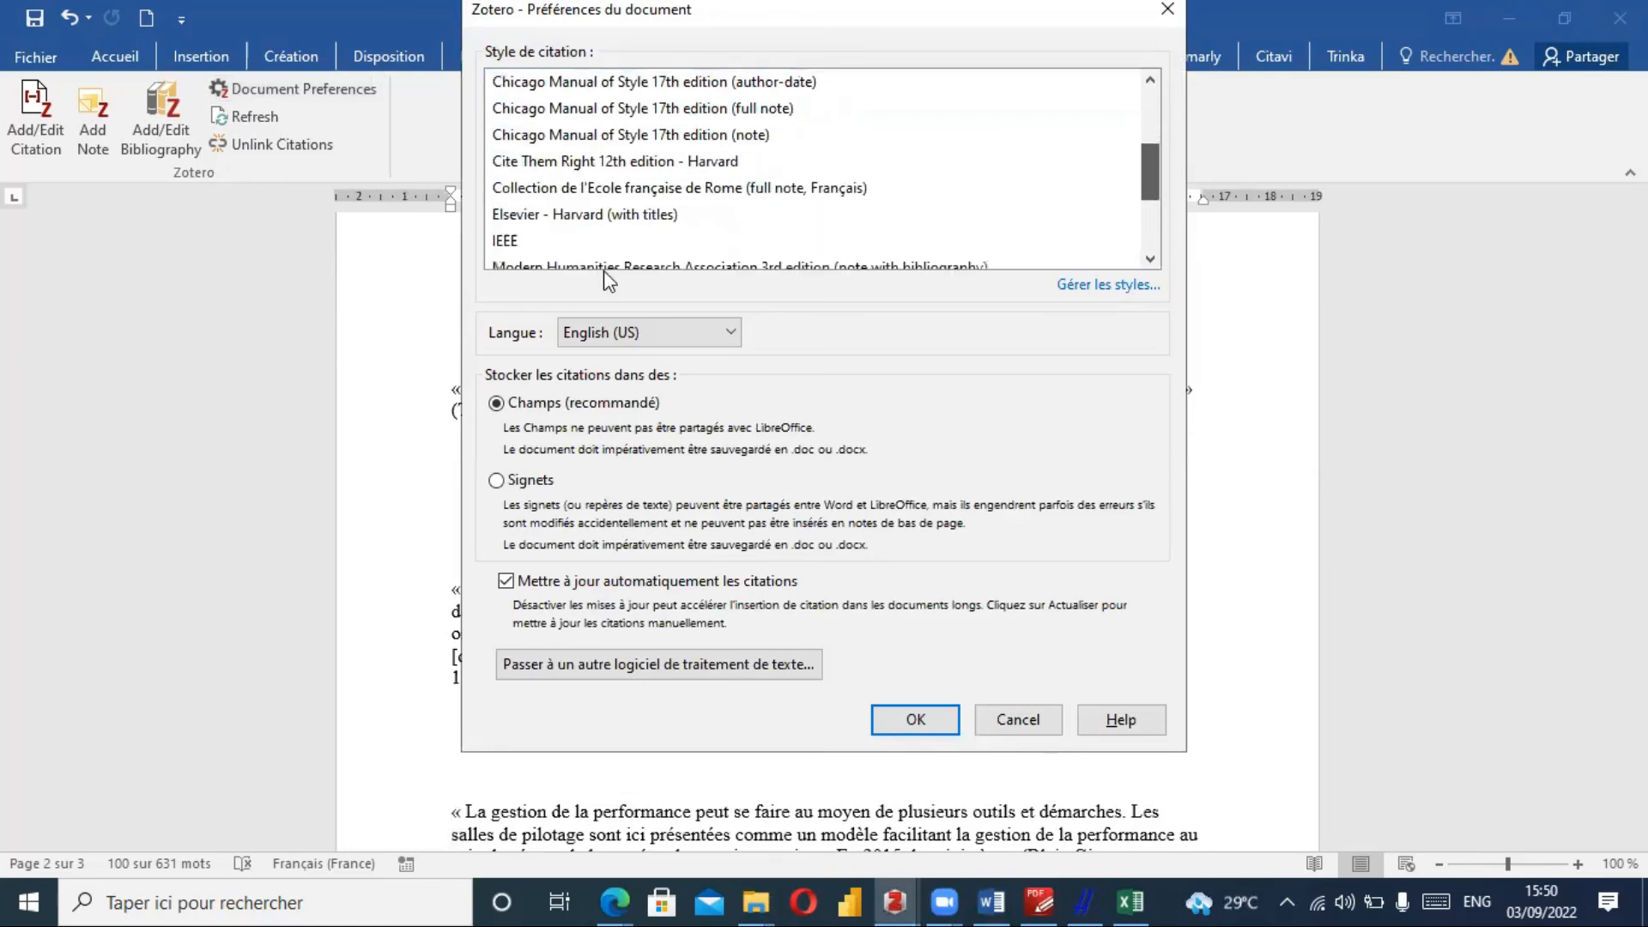
left_click(507, 242)
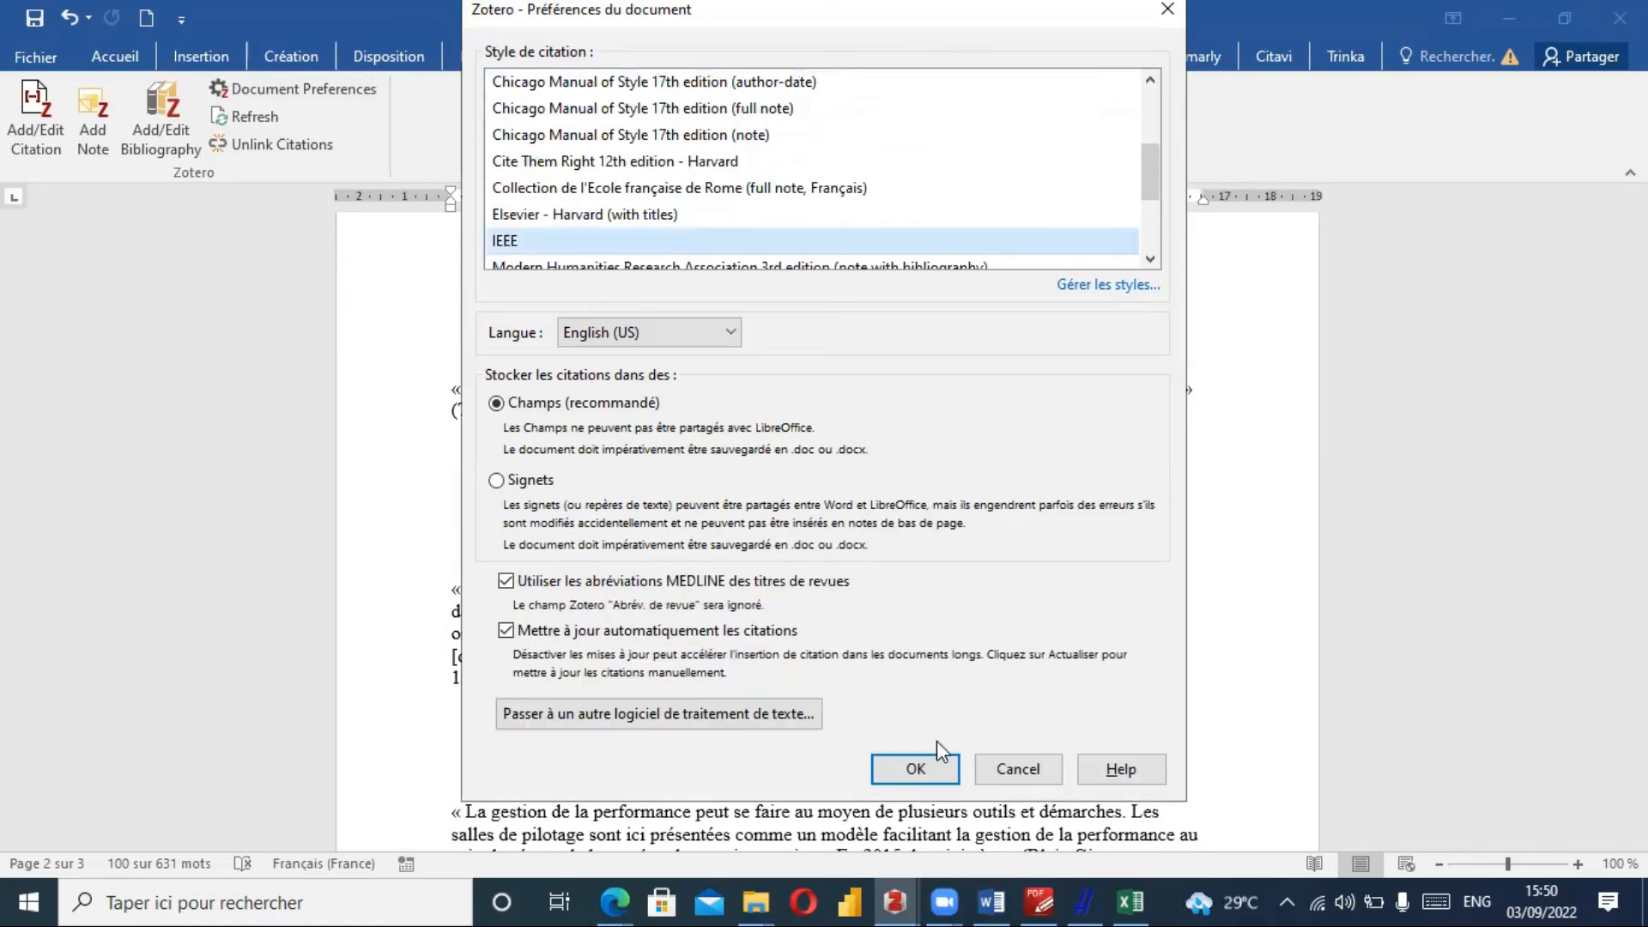
left_click(931, 770)
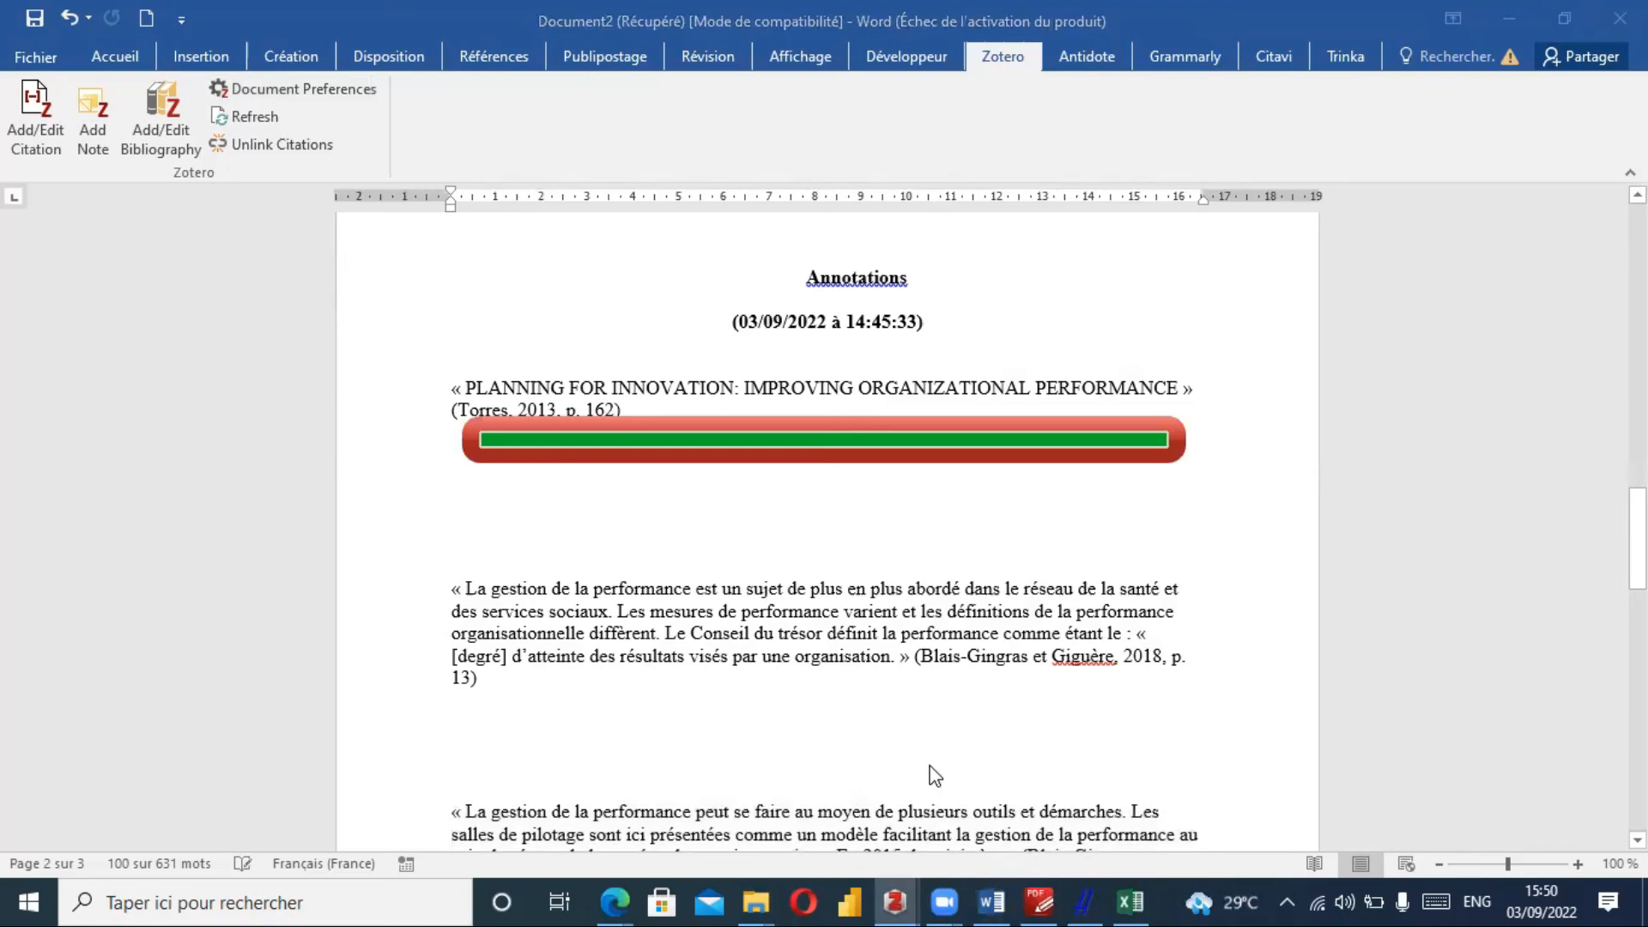
Highlight in yellow the numeric citation [2], the first [1, p. 5] and [1, p. 3] in the body text.
mouse_move(1637, 525)
left_mouse_down()
mouse_move(1637, 702)
mouse_move(1637, 245)
mouse_move(1638, 283)
left_mouse_up()
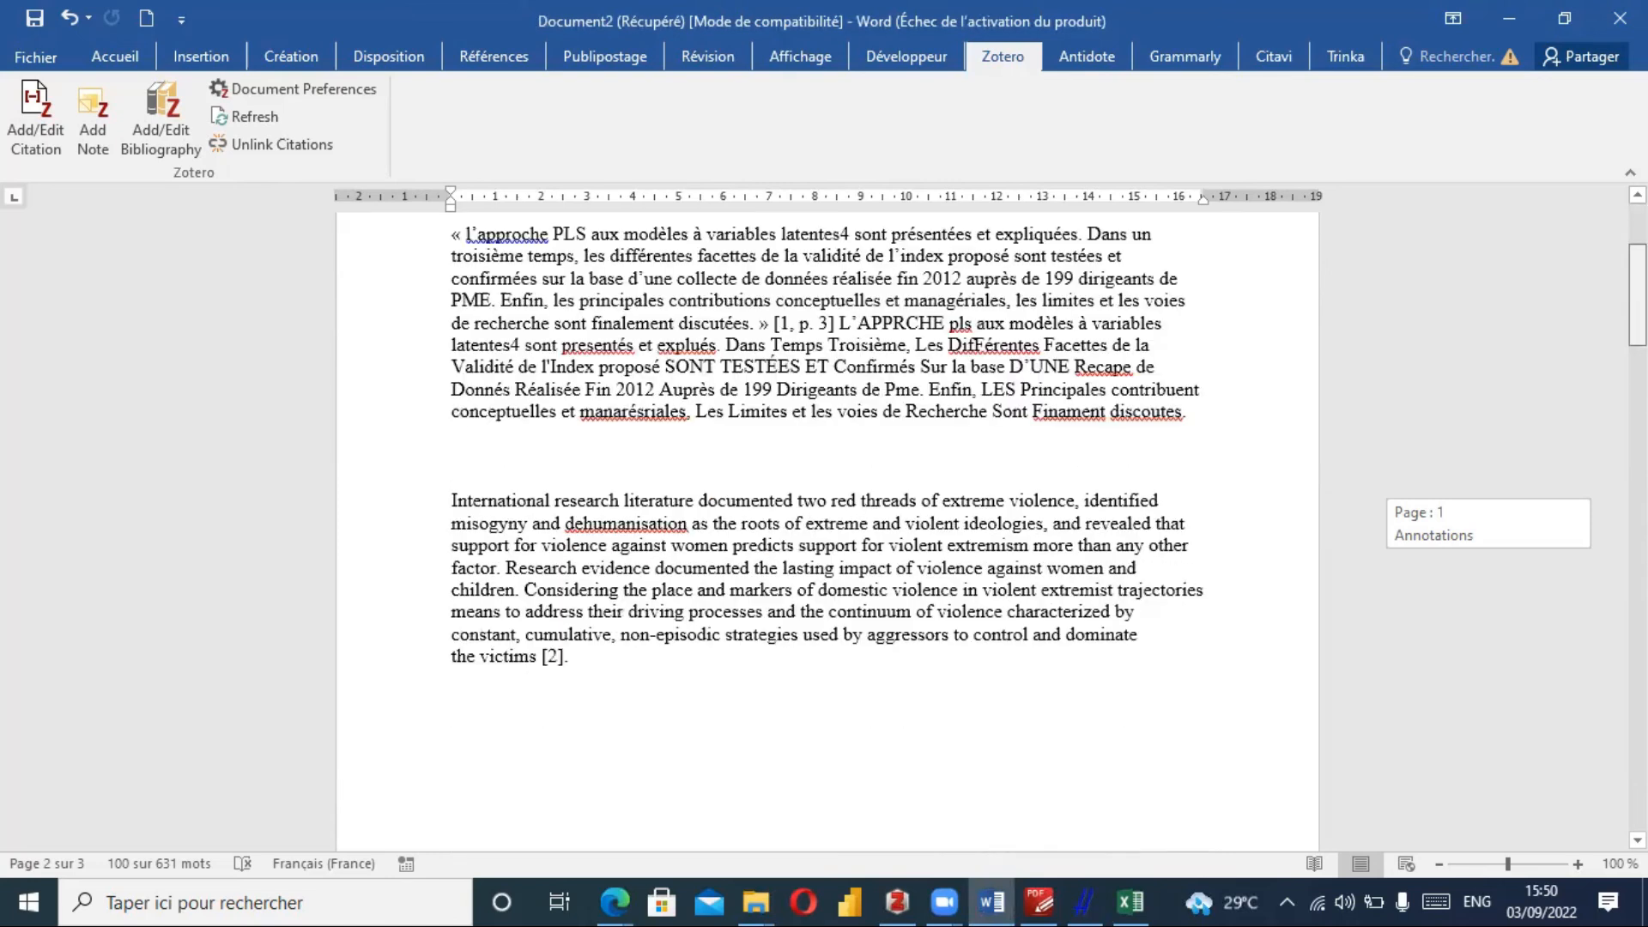
scroll(849, 578, "down", 1)
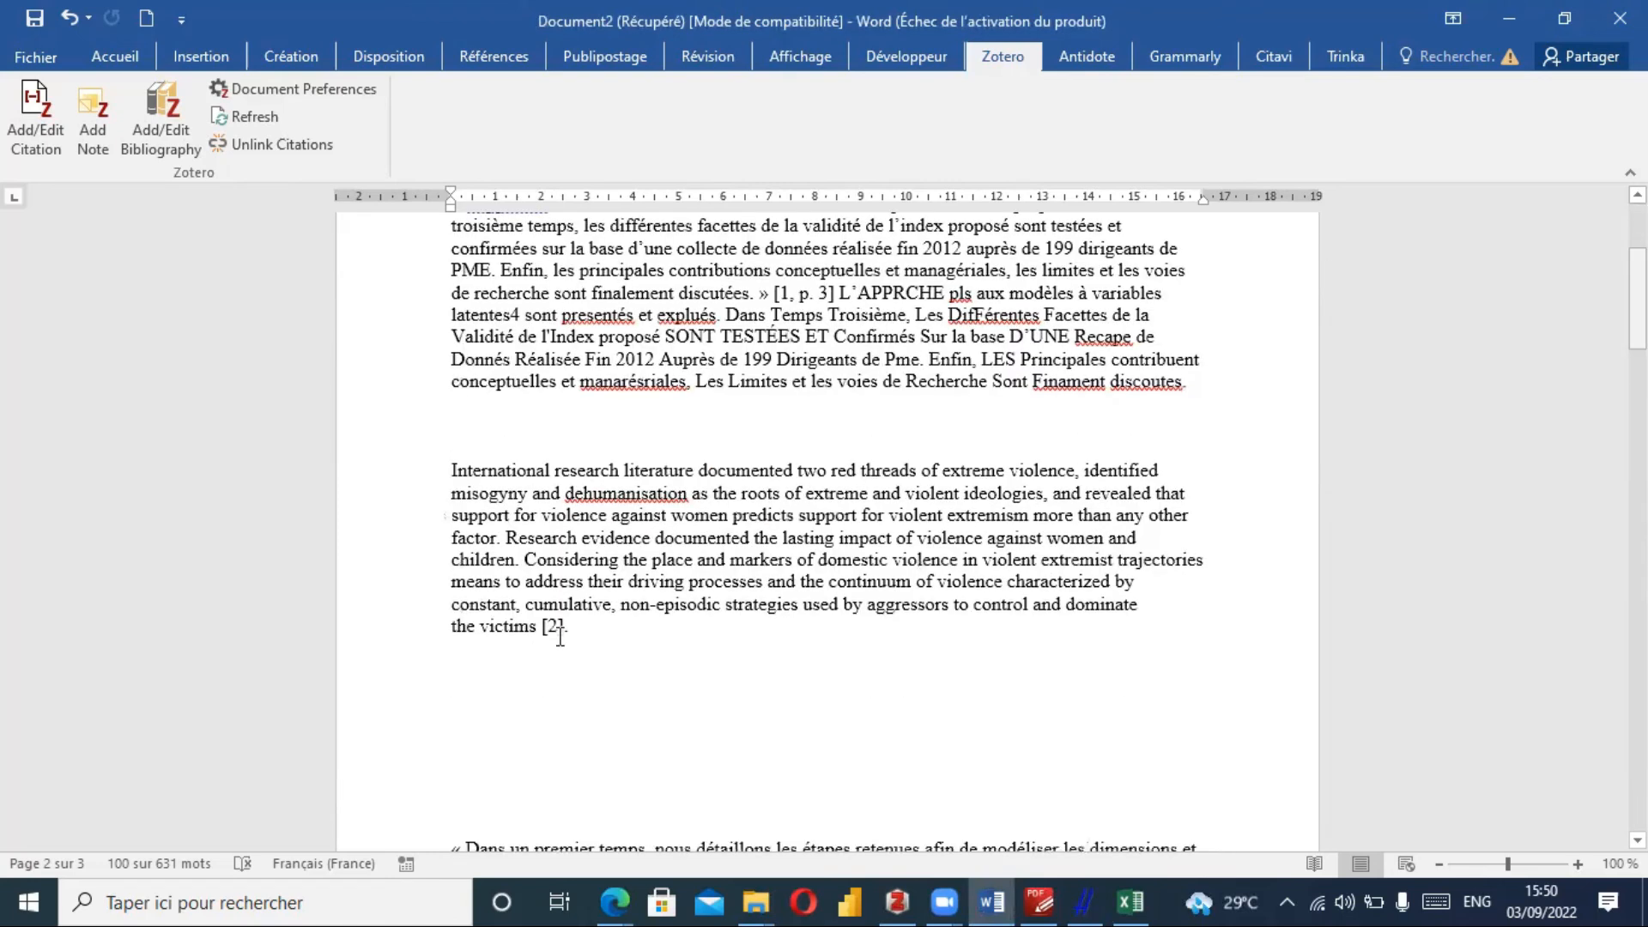
left_click(555, 627)
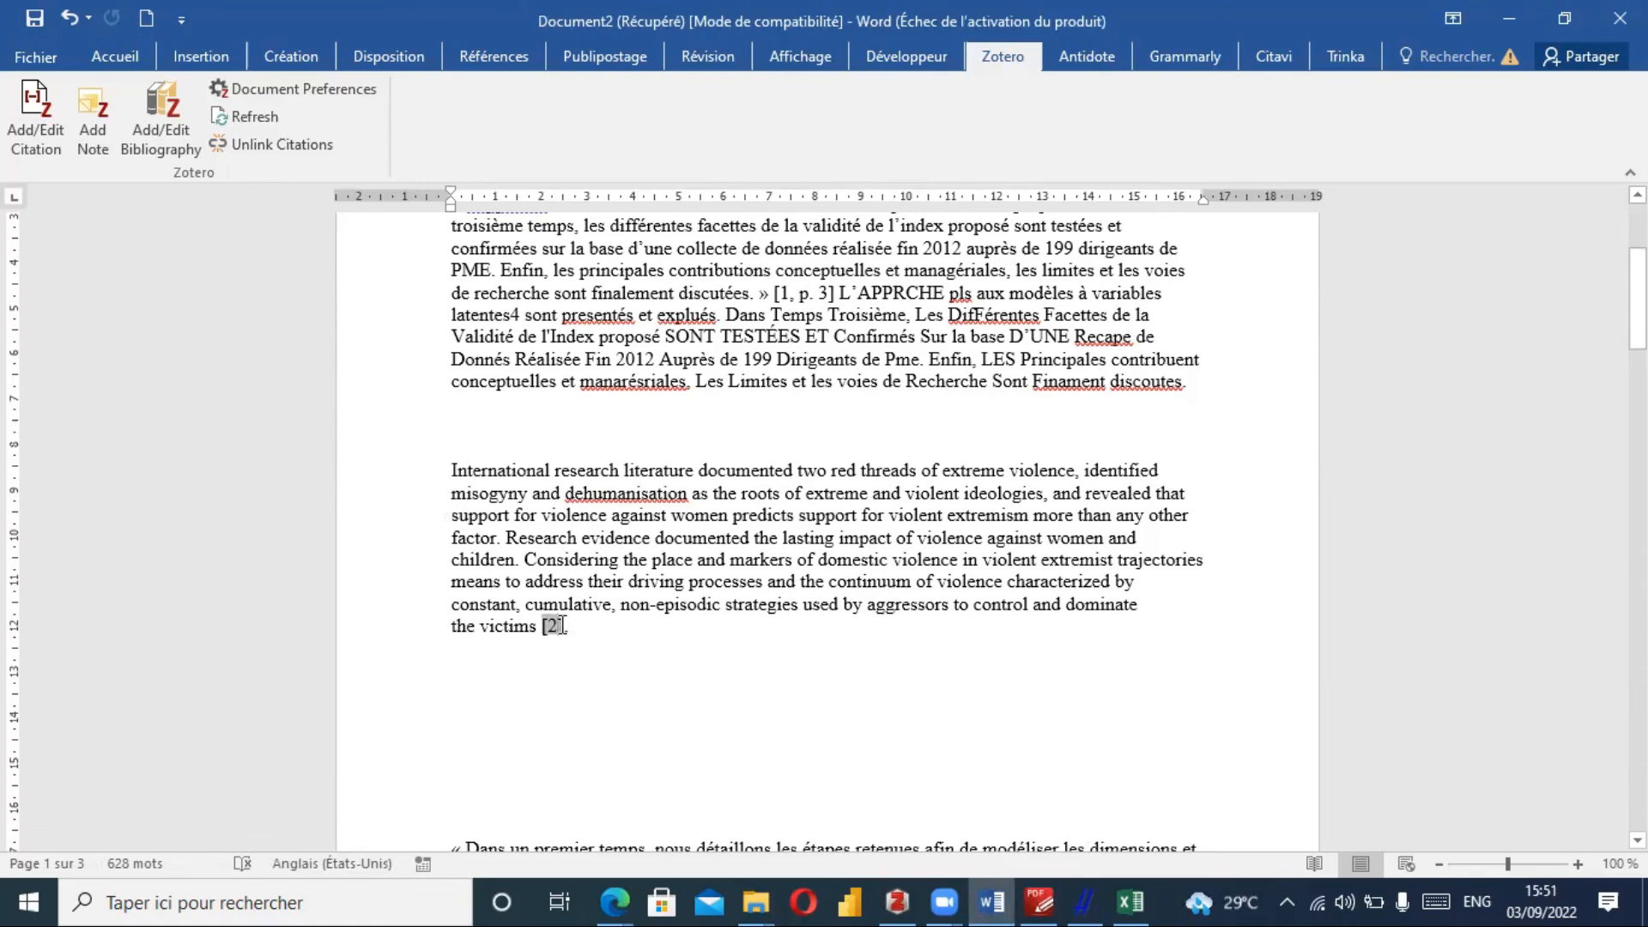
left_click(127, 64)
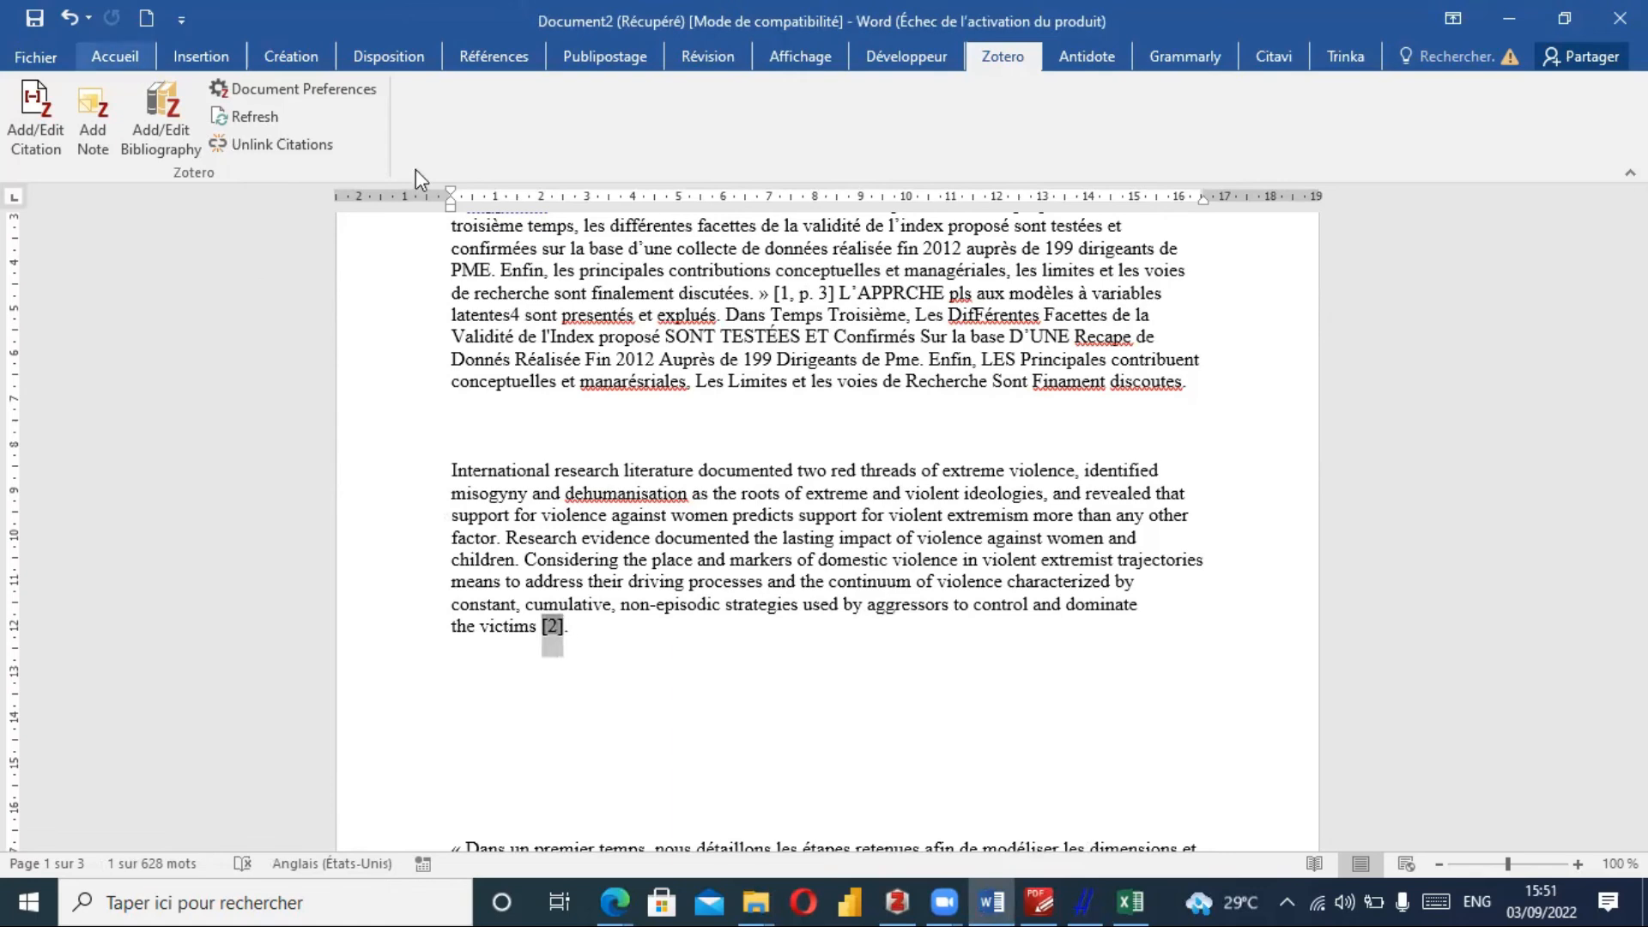
left_click(516, 143)
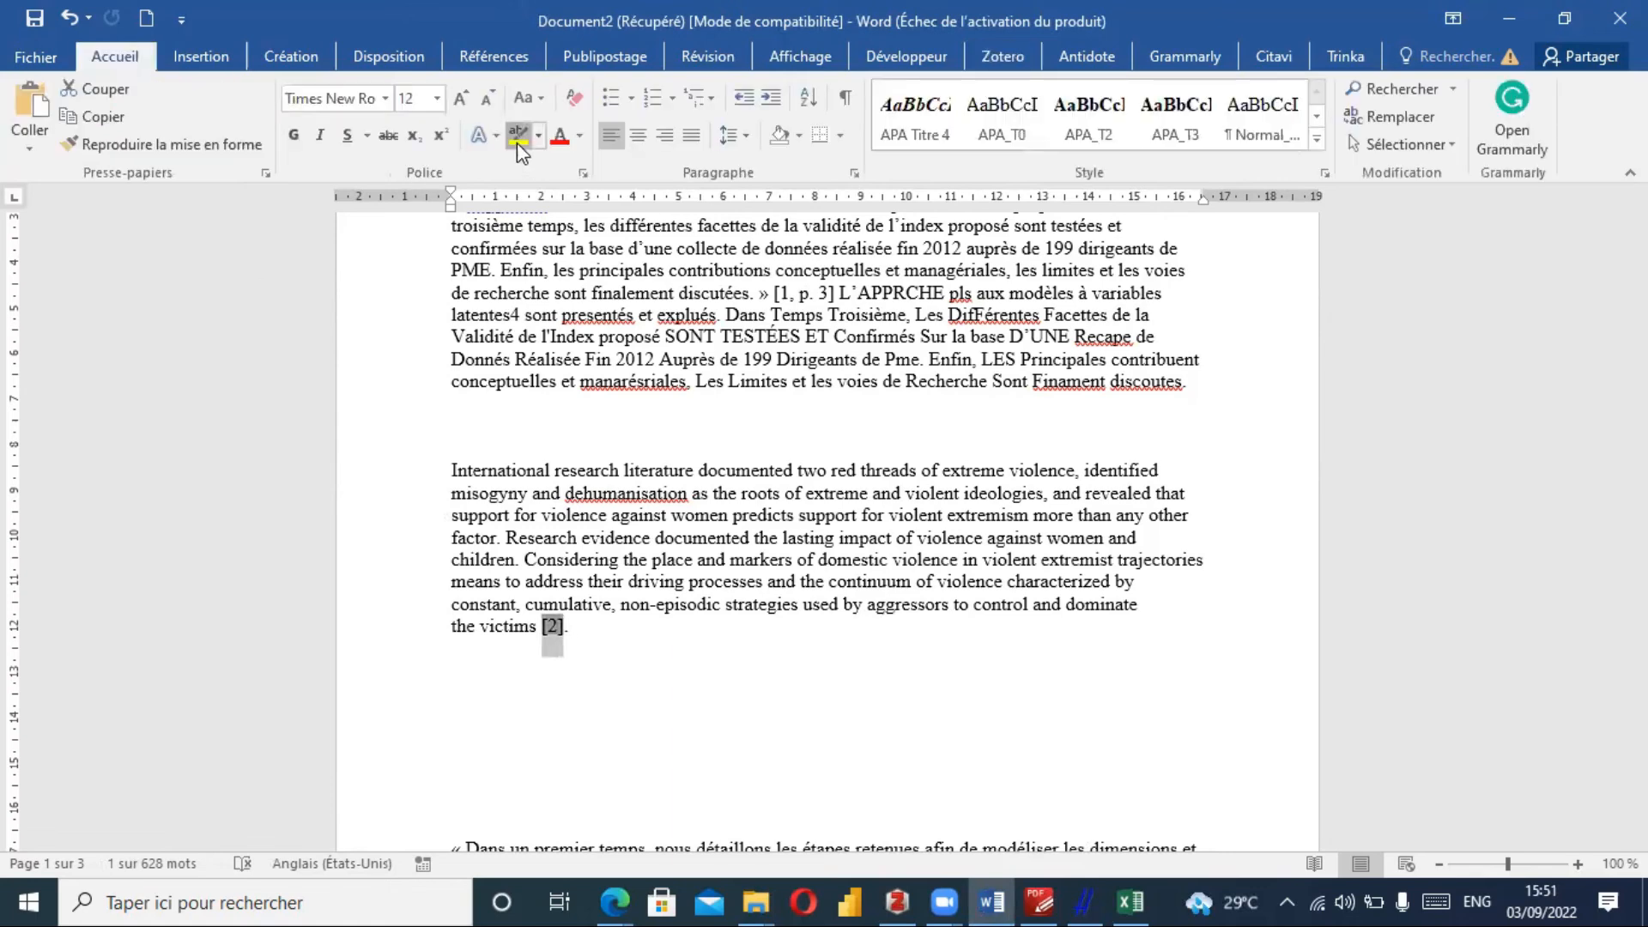
left_click(1310, 448)
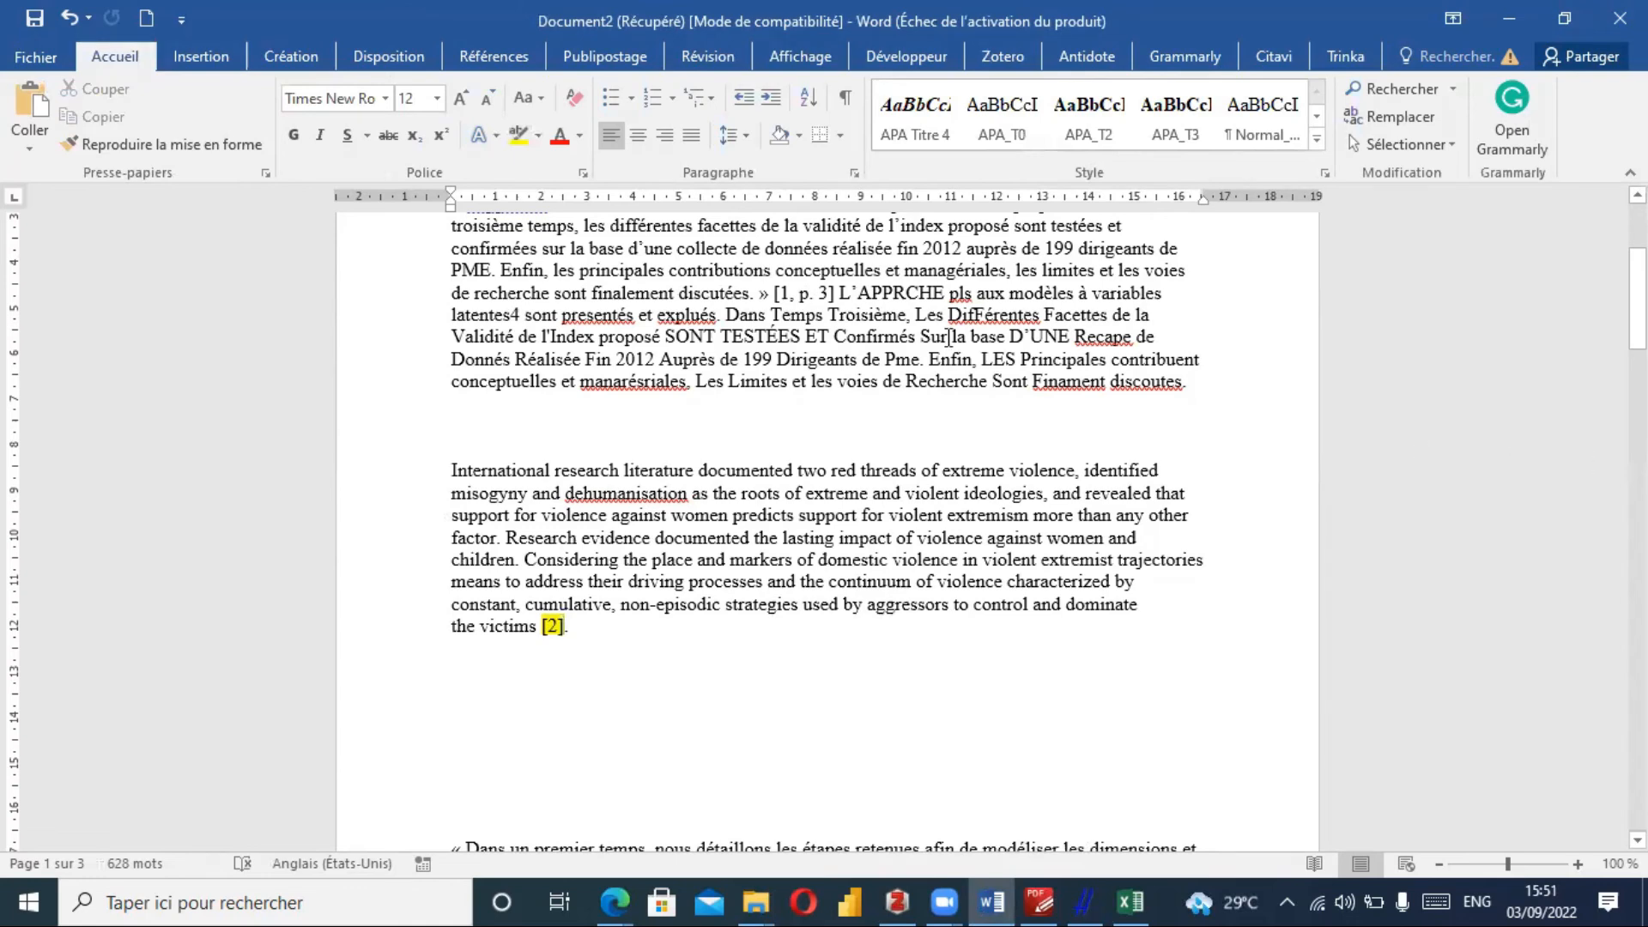
scroll(785, 301, "down", 15)
left_click_drag(1638, 532, 1637, 240)
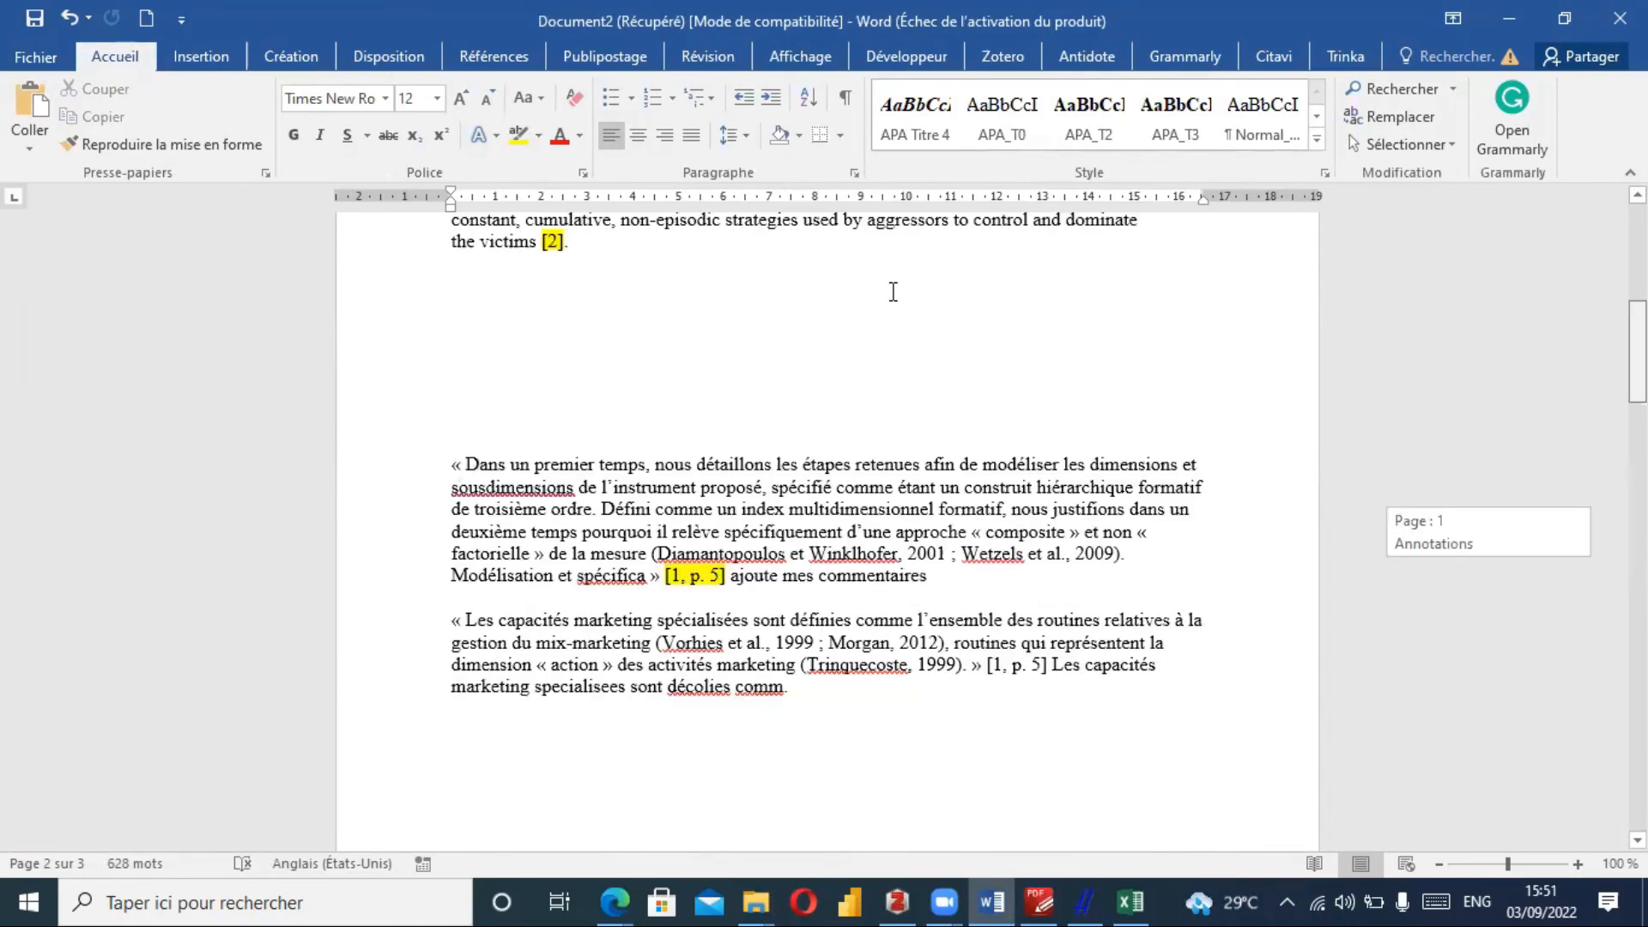
Set the document's Zotero citation style back to American Psychological Association (APA) 7th edition and check the citations and References list.
left_click(998, 59)
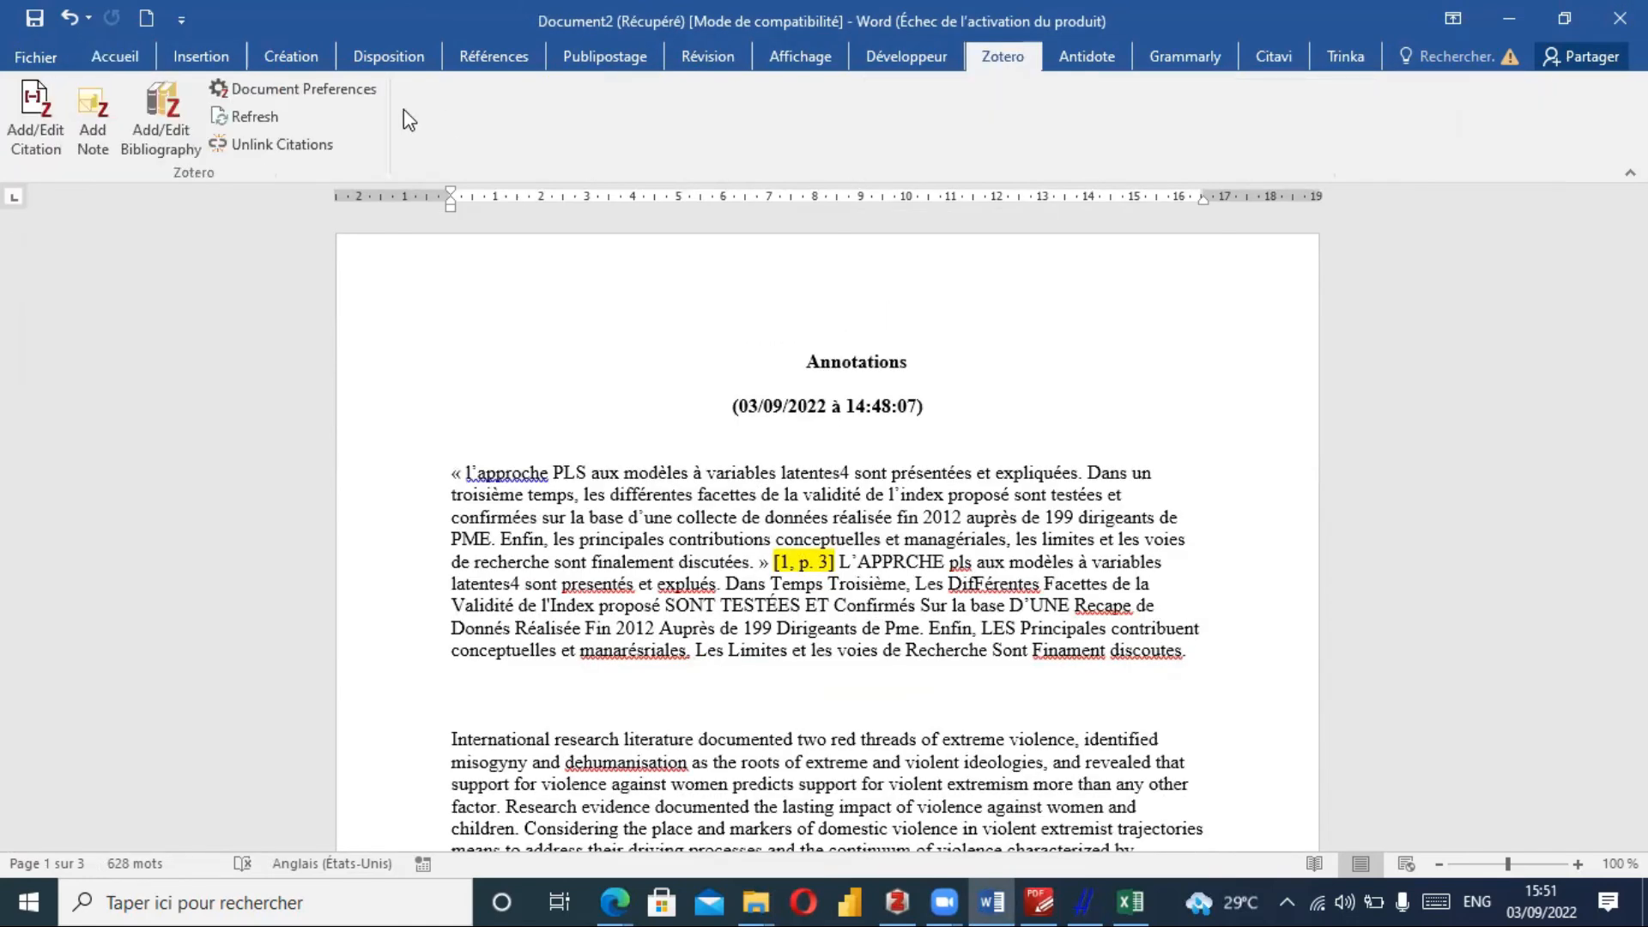
left_click(331, 98)
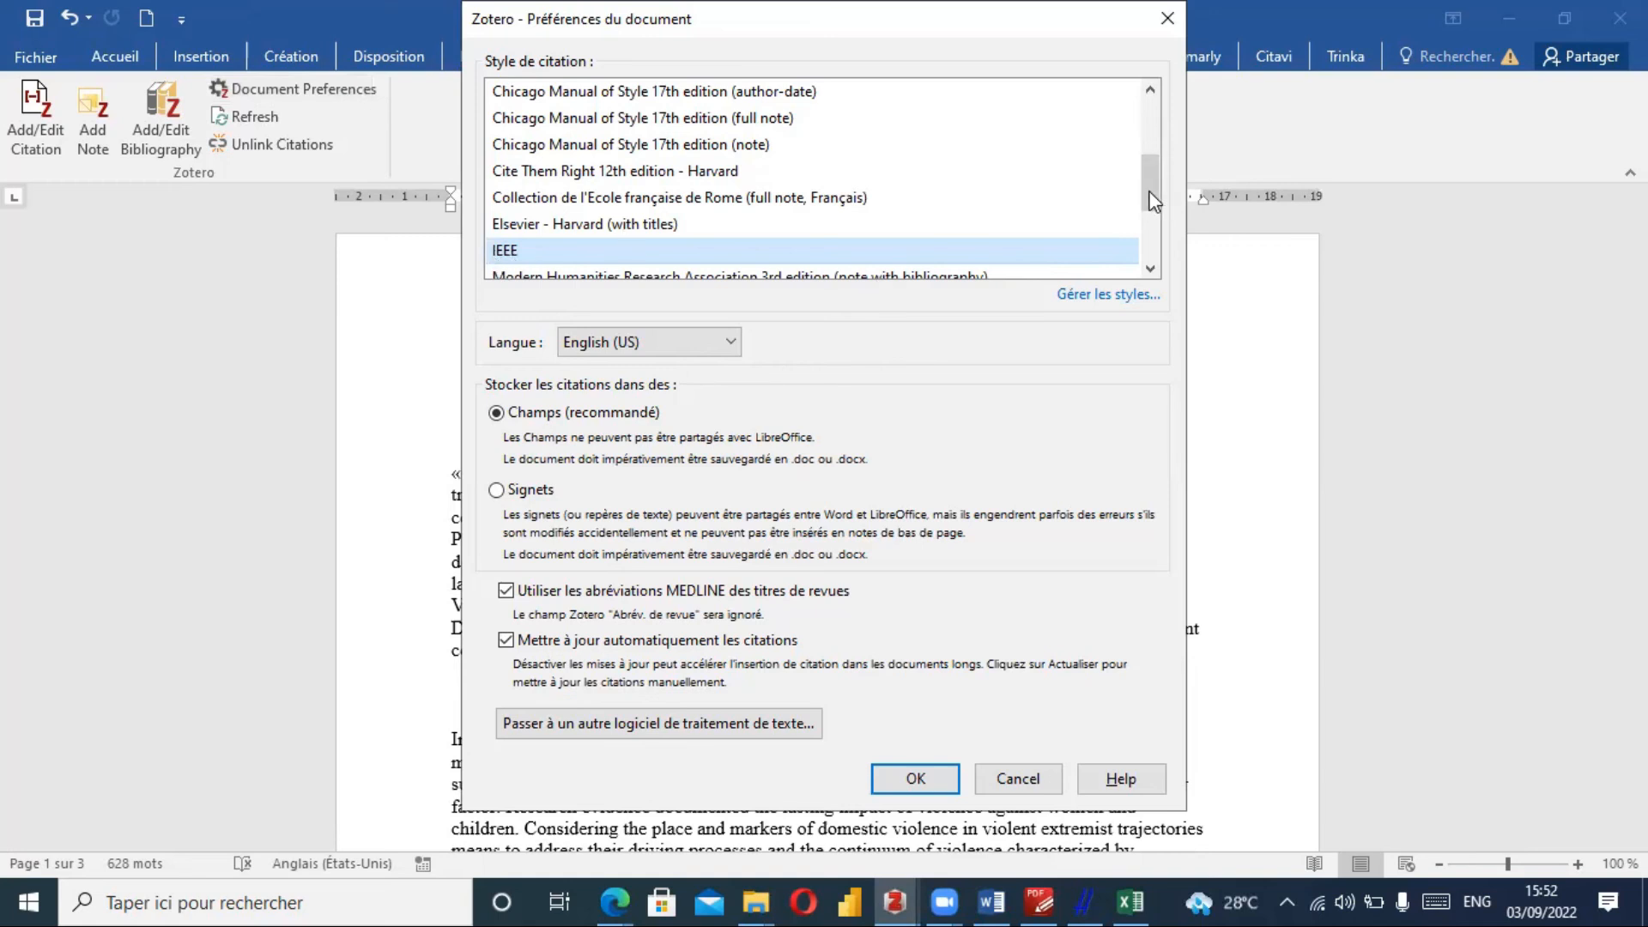
left_click_drag(1148, 174, 1145, 143)
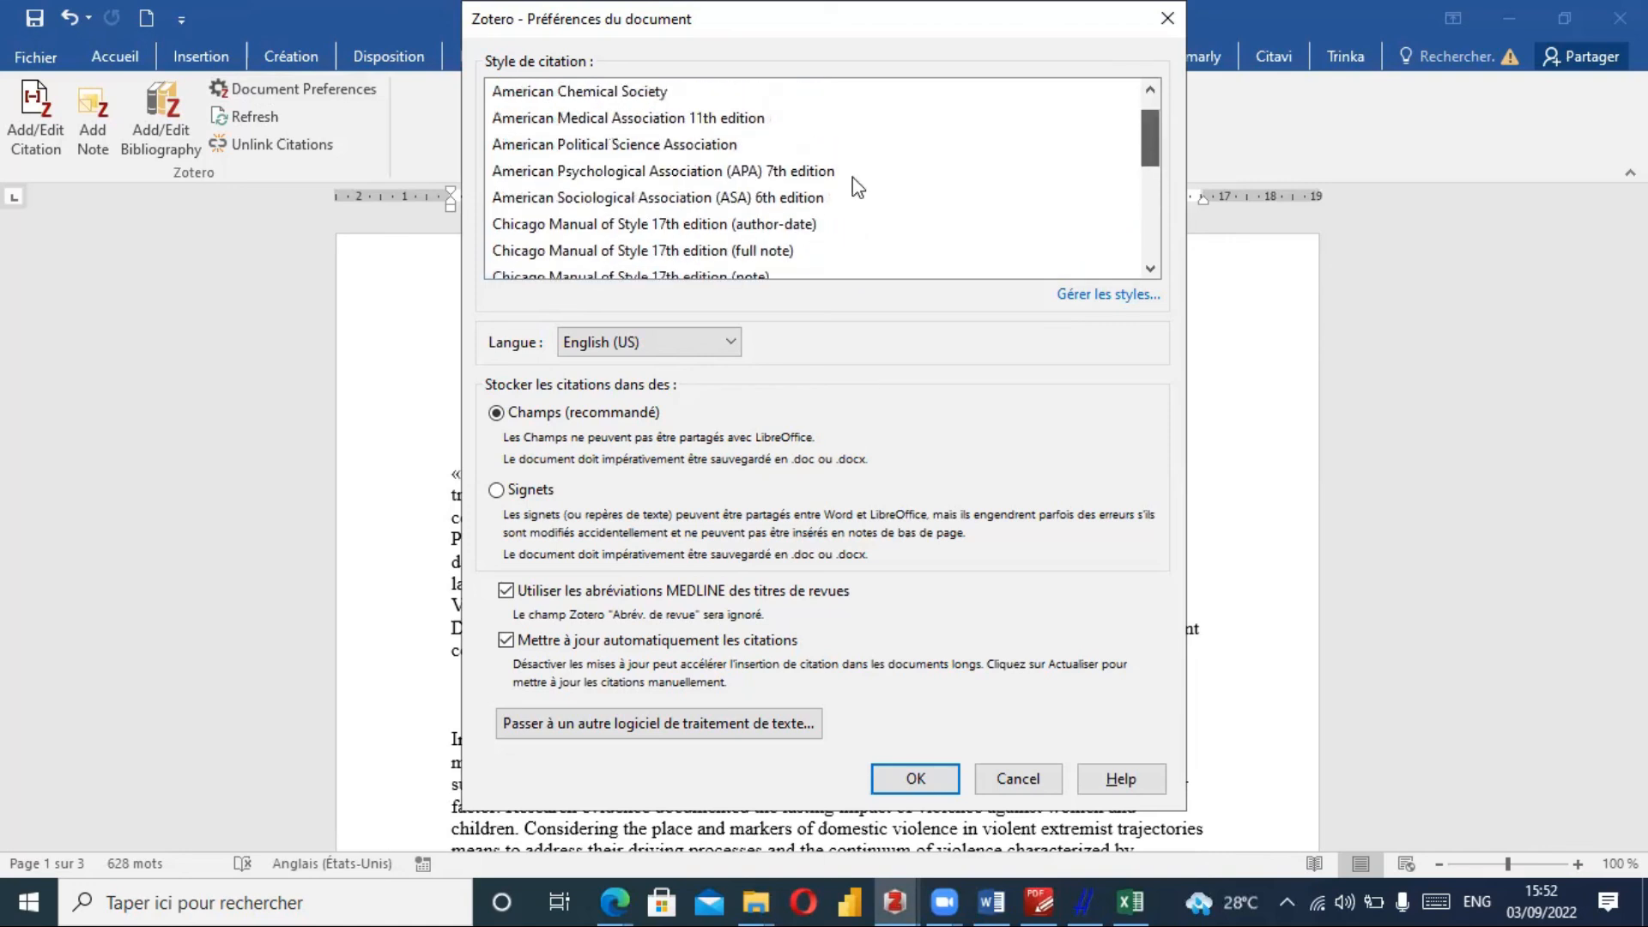
left_click(754, 176)
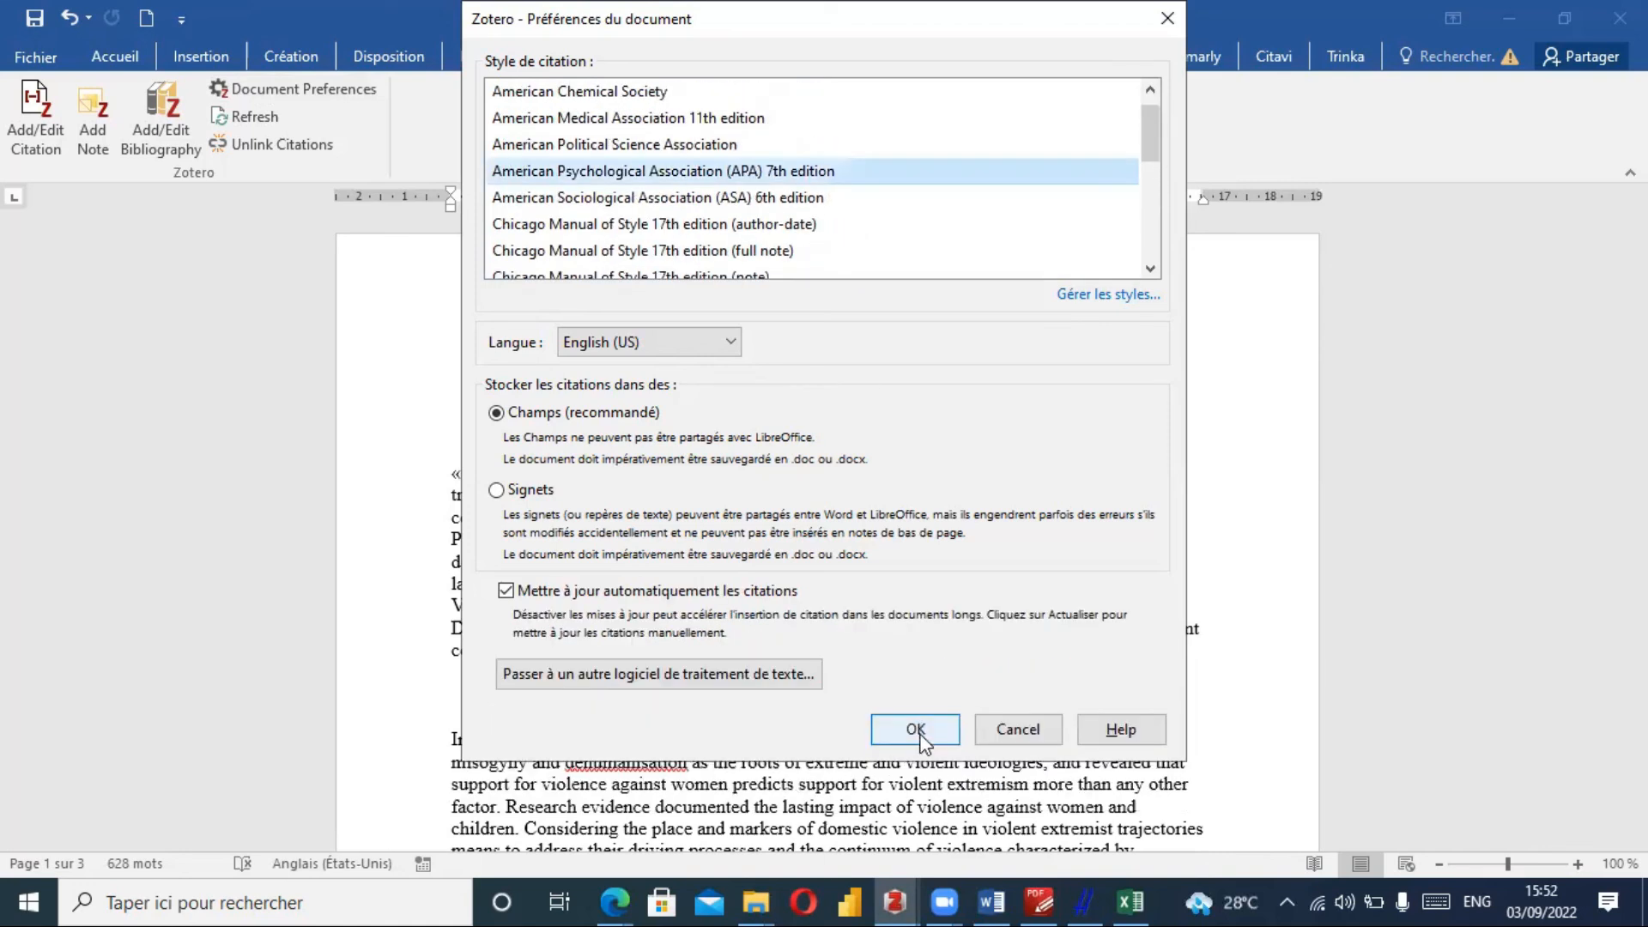
left_click(915, 730)
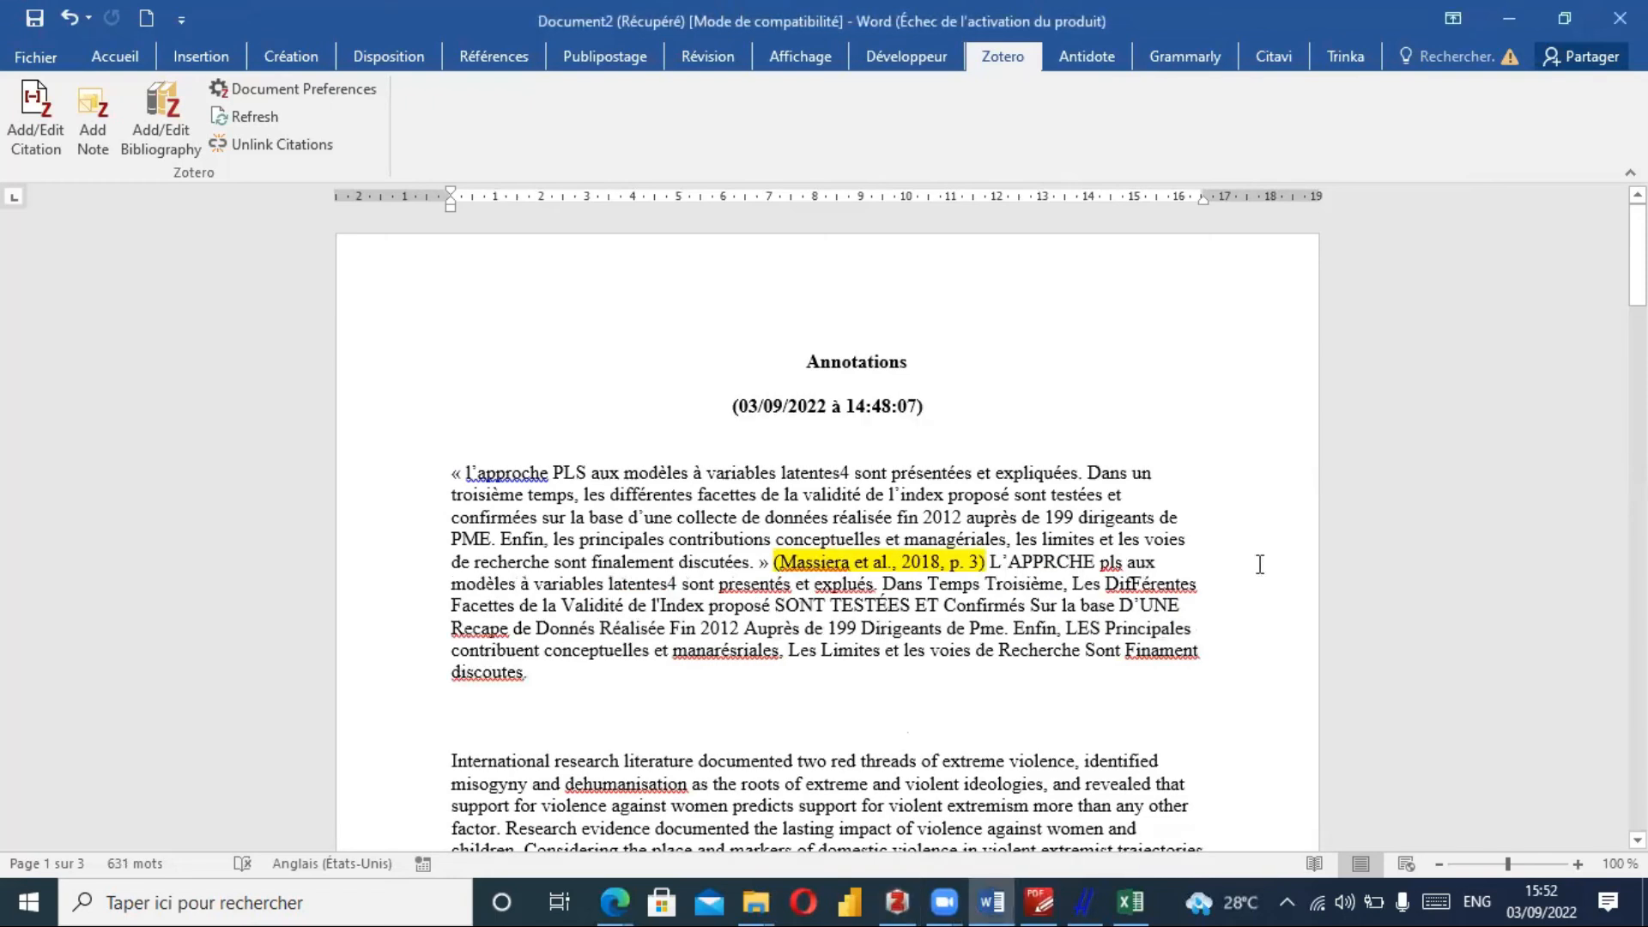
left_click_drag(1638, 255, 1637, 723)
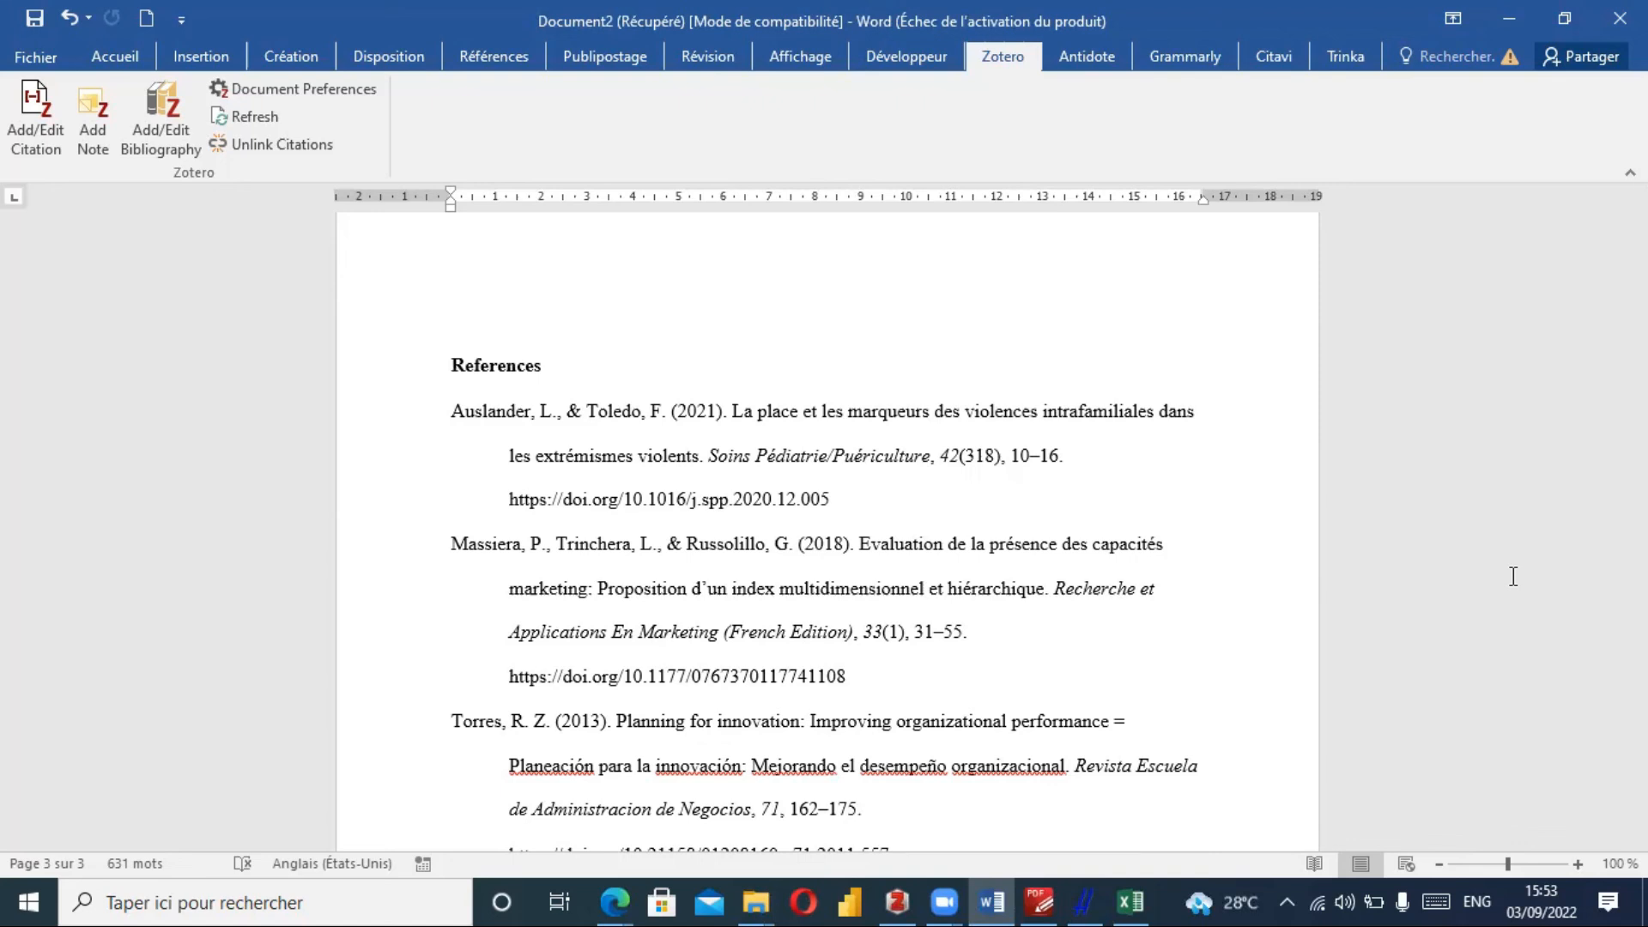
Switch to Zotero and widen its window to nearly the full screen width.
left_click(898, 901)
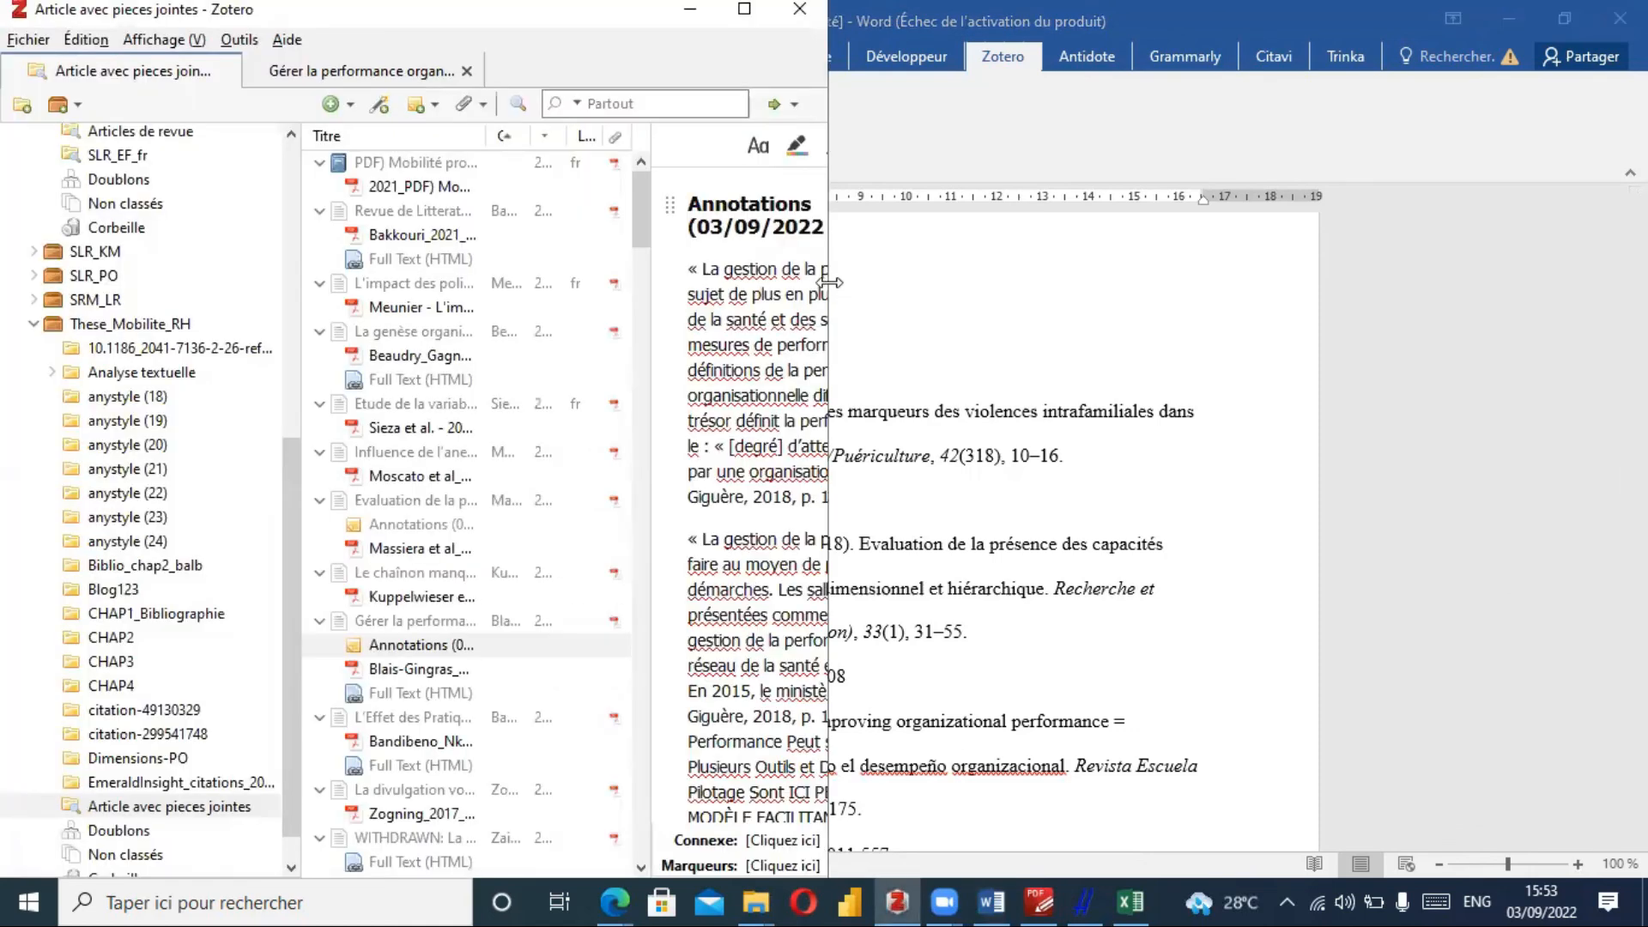
left_click_drag(829, 282, 1611, 280)
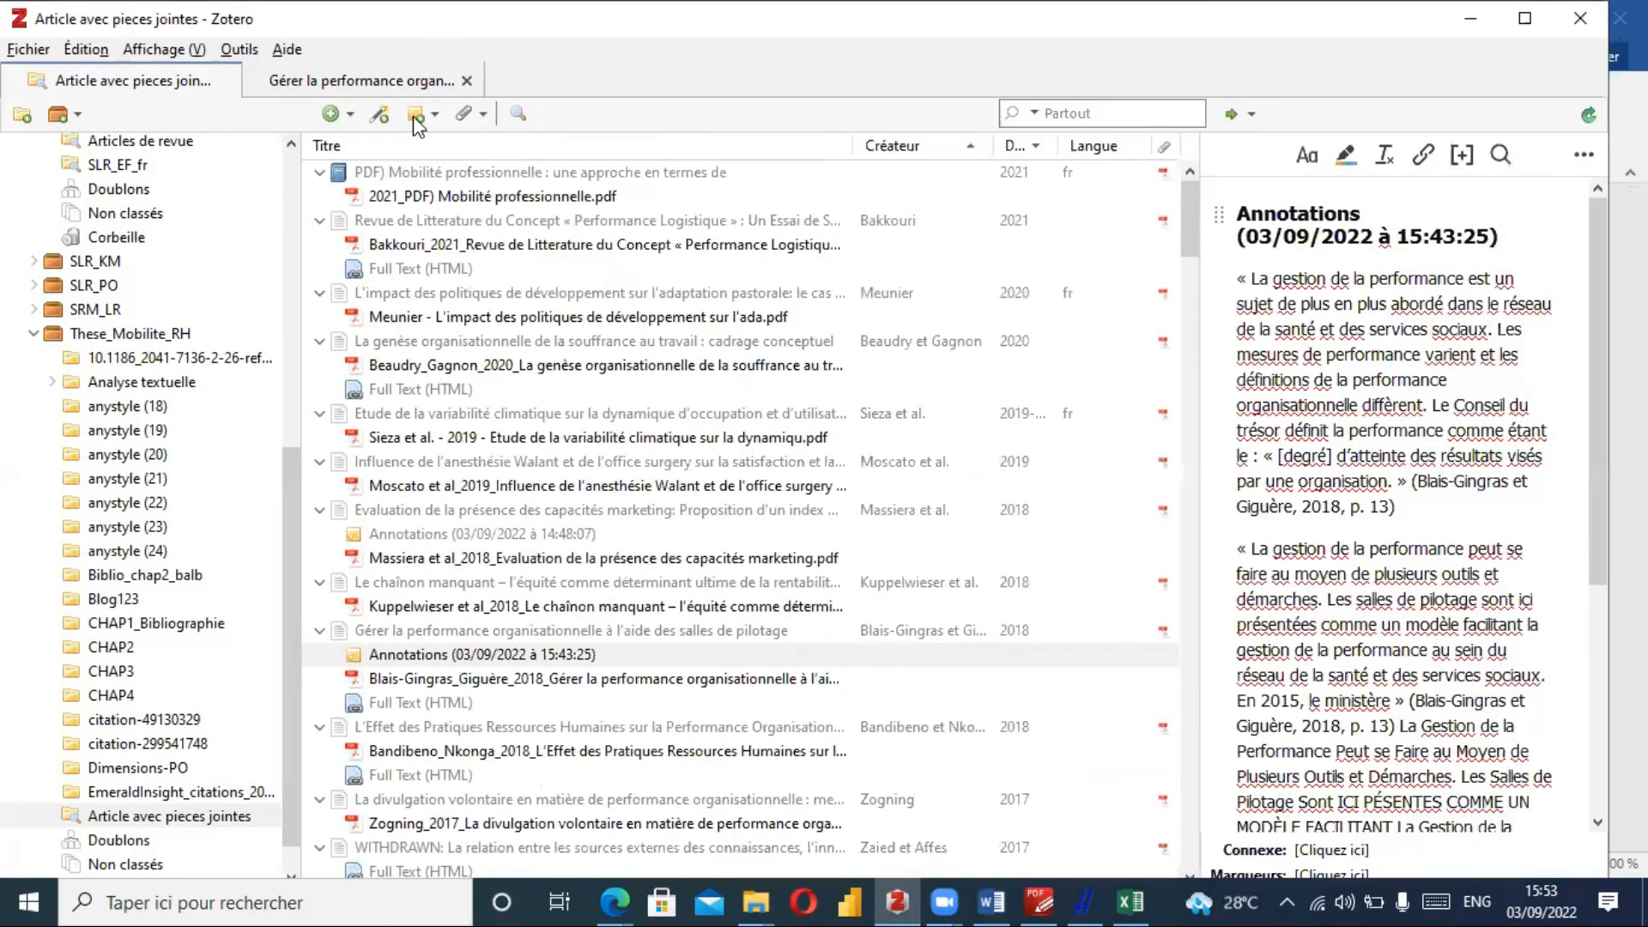
left_click(240, 49)
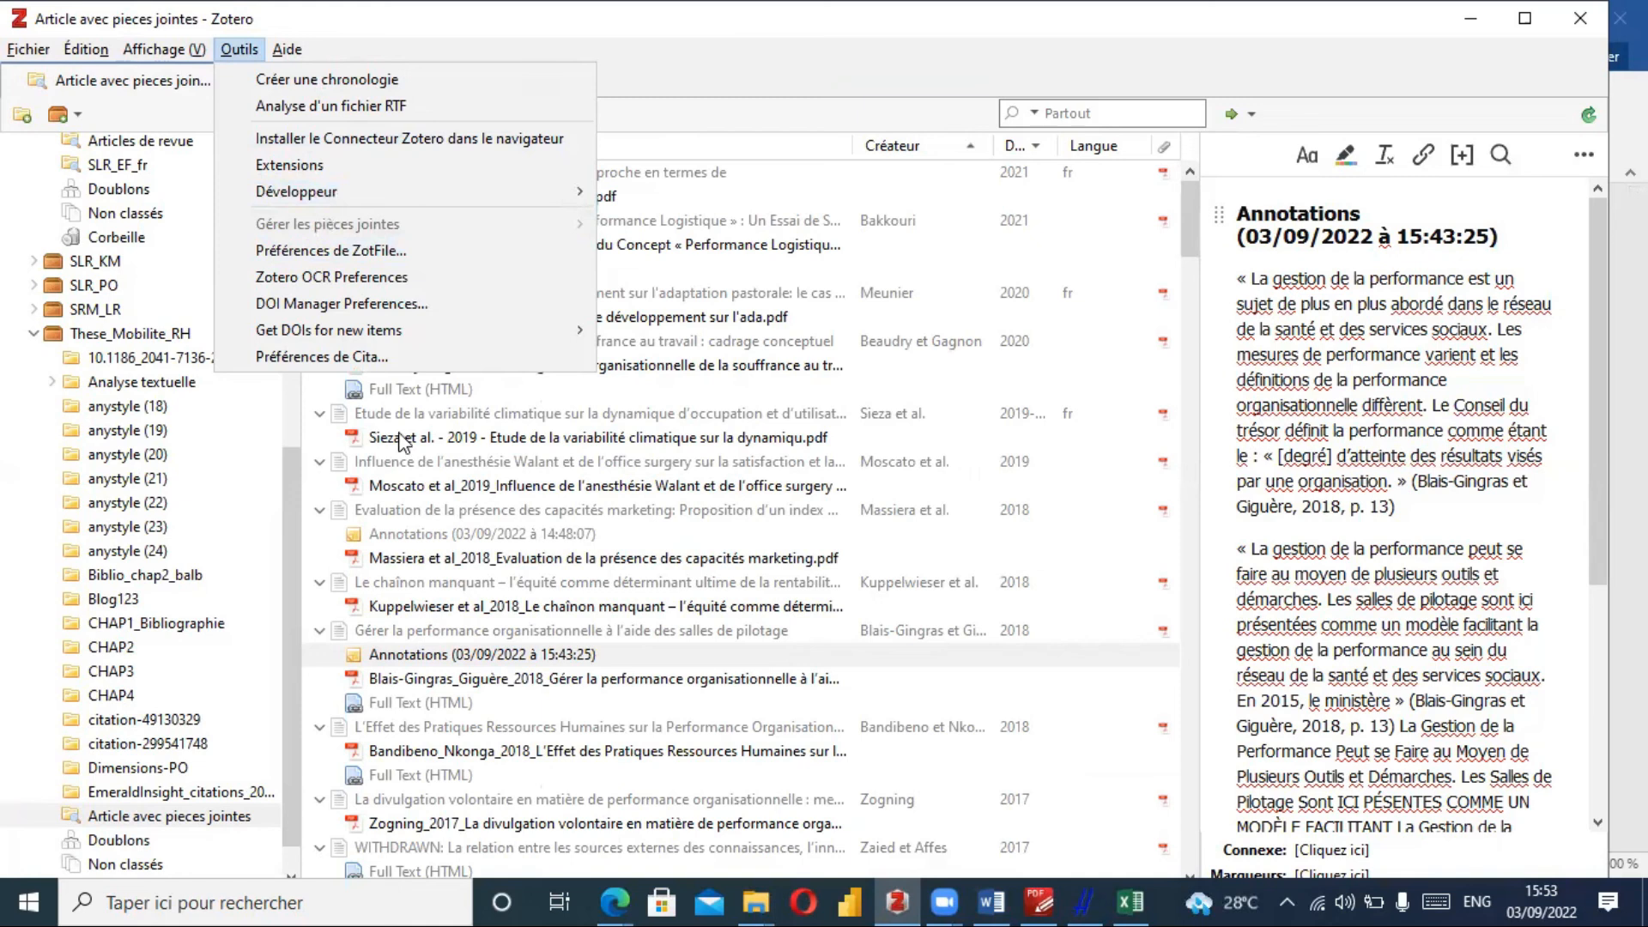
key("Escape")
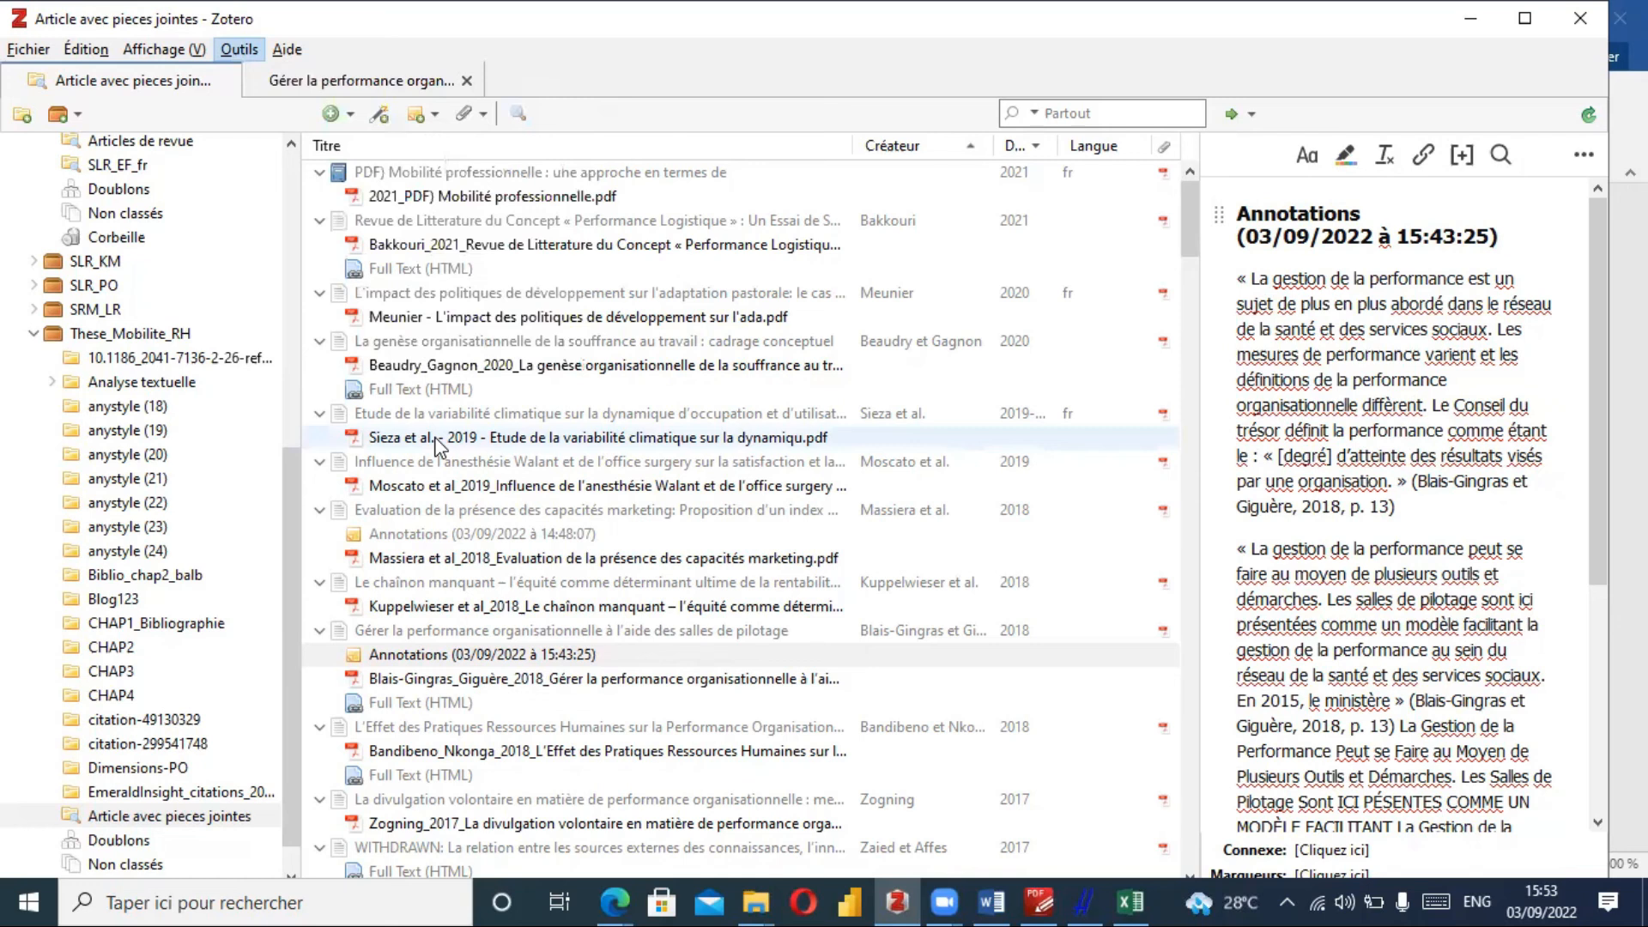
Run Title Translation on the PDF attached to the 2015 article "Network centrality, organizational innovation, and performance: A meta-analysis".
left_click(438, 439)
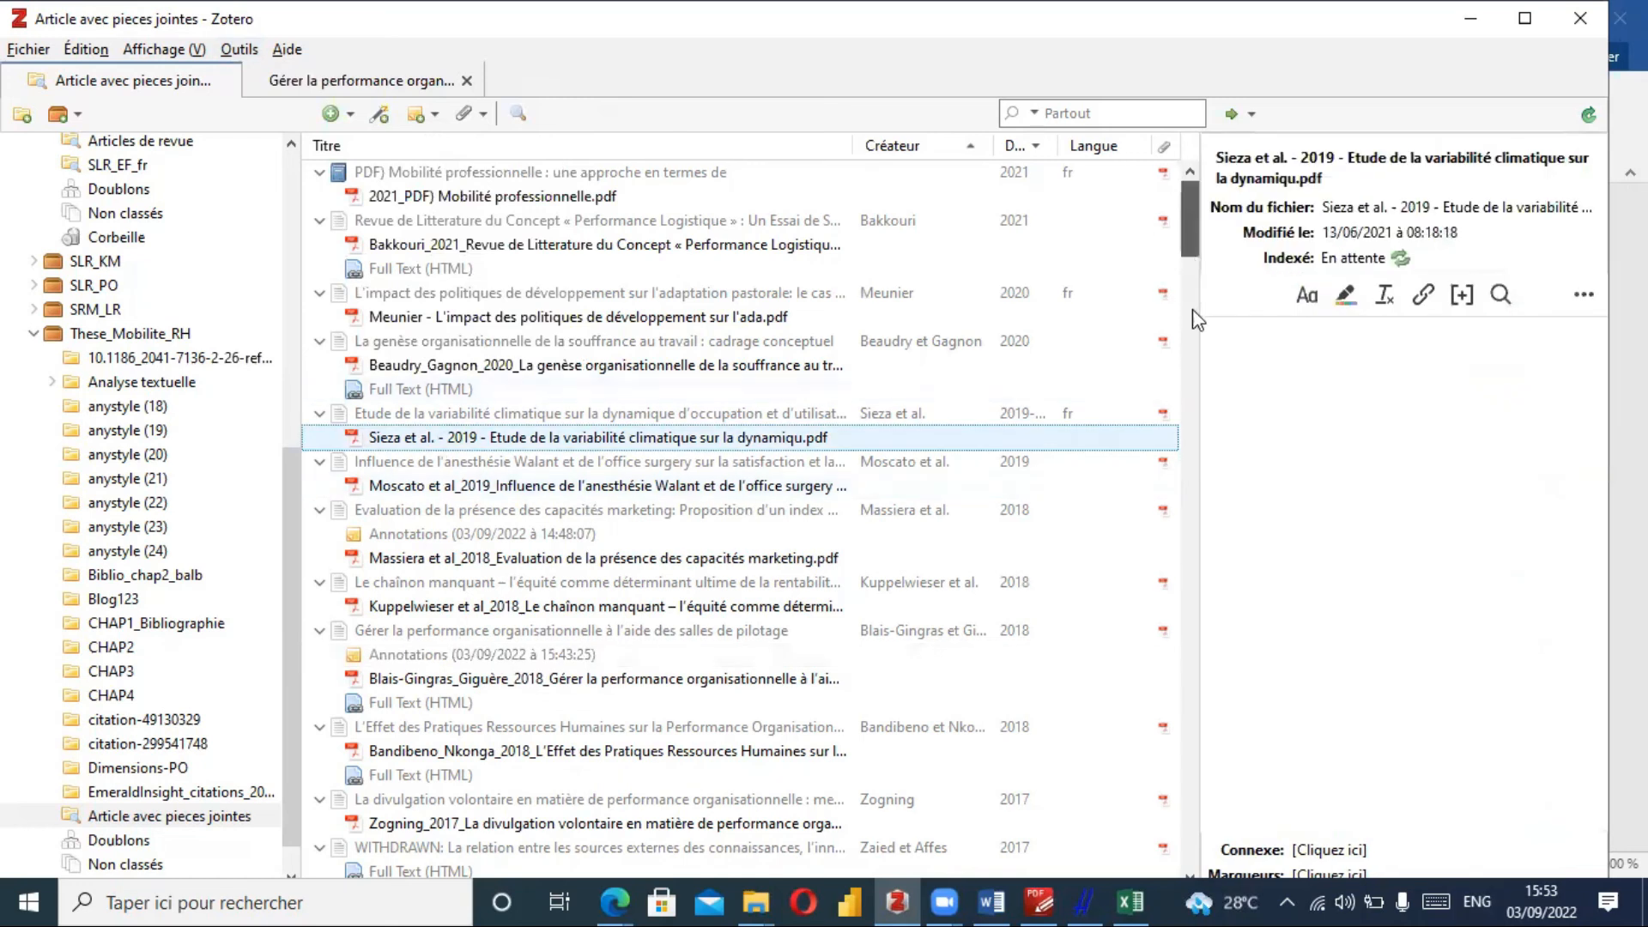
scroll(1198, 335, "down", 4)
scroll(1195, 331, "down", 7)
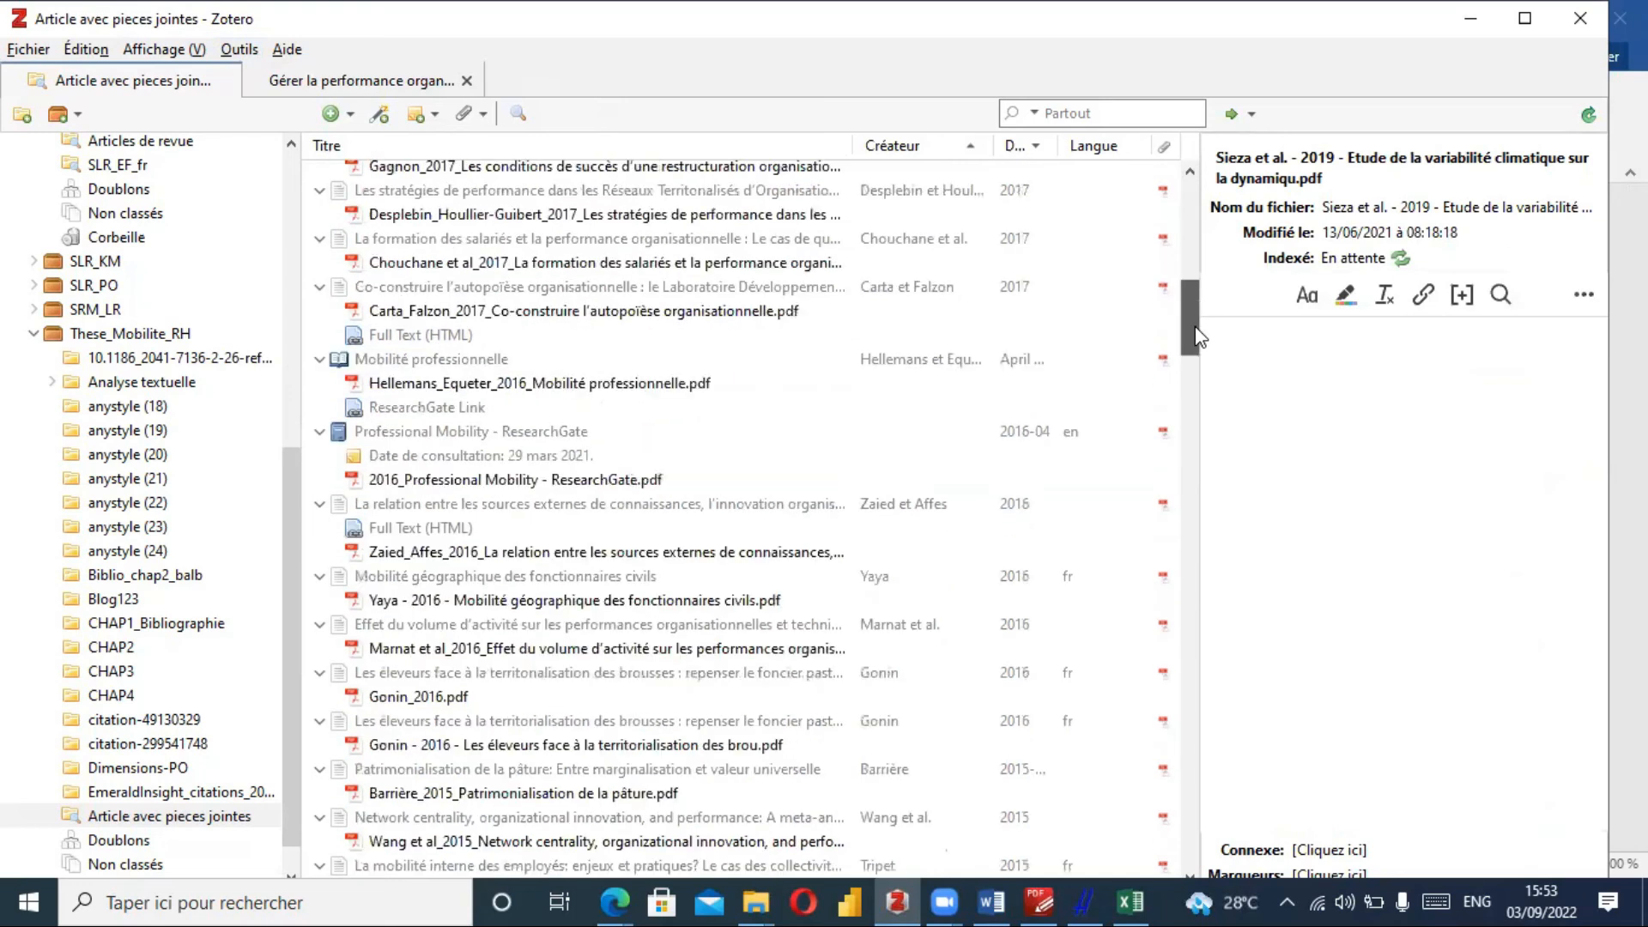
left_click_drag(1194, 328, 1194, 364)
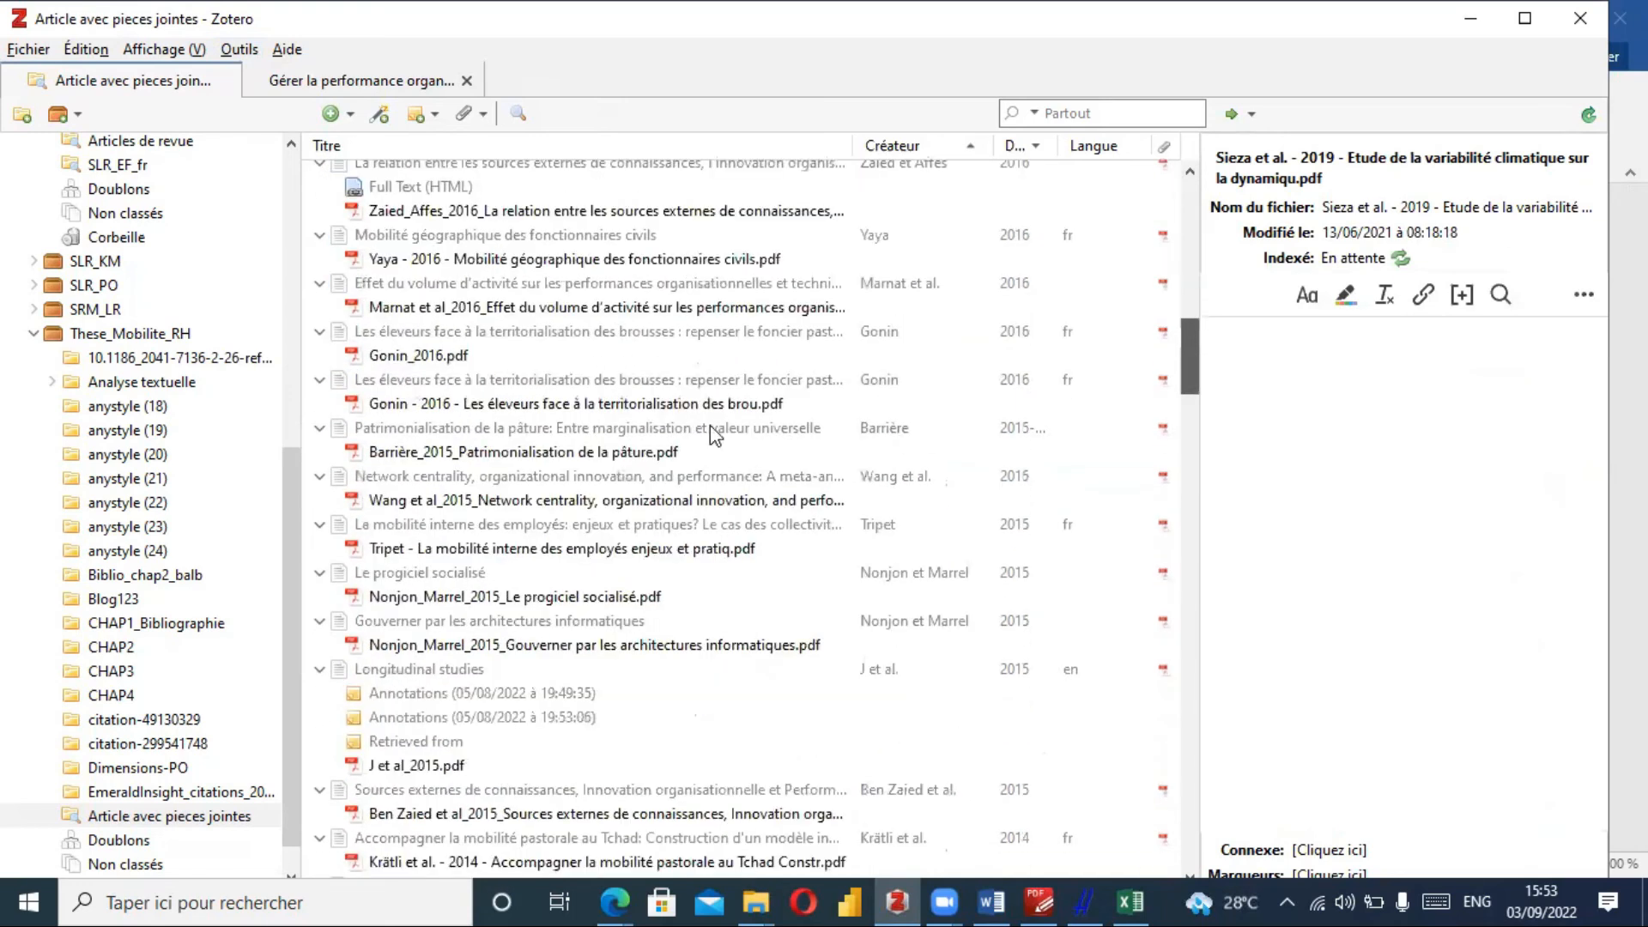
left_click(562, 502)
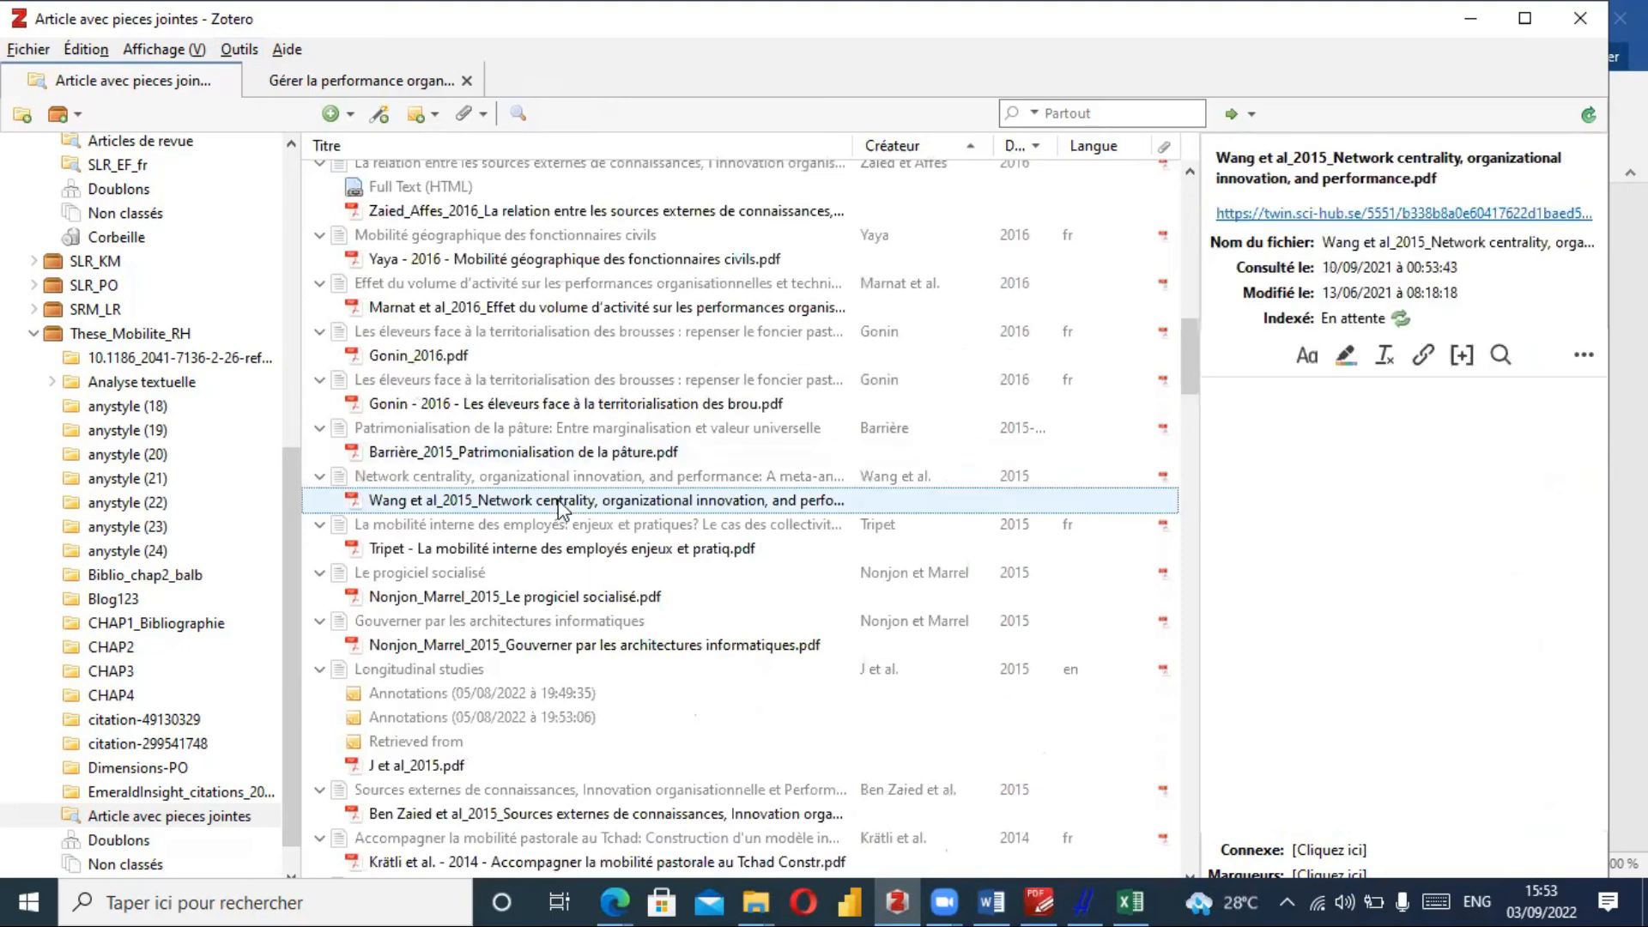
right_click(562, 504)
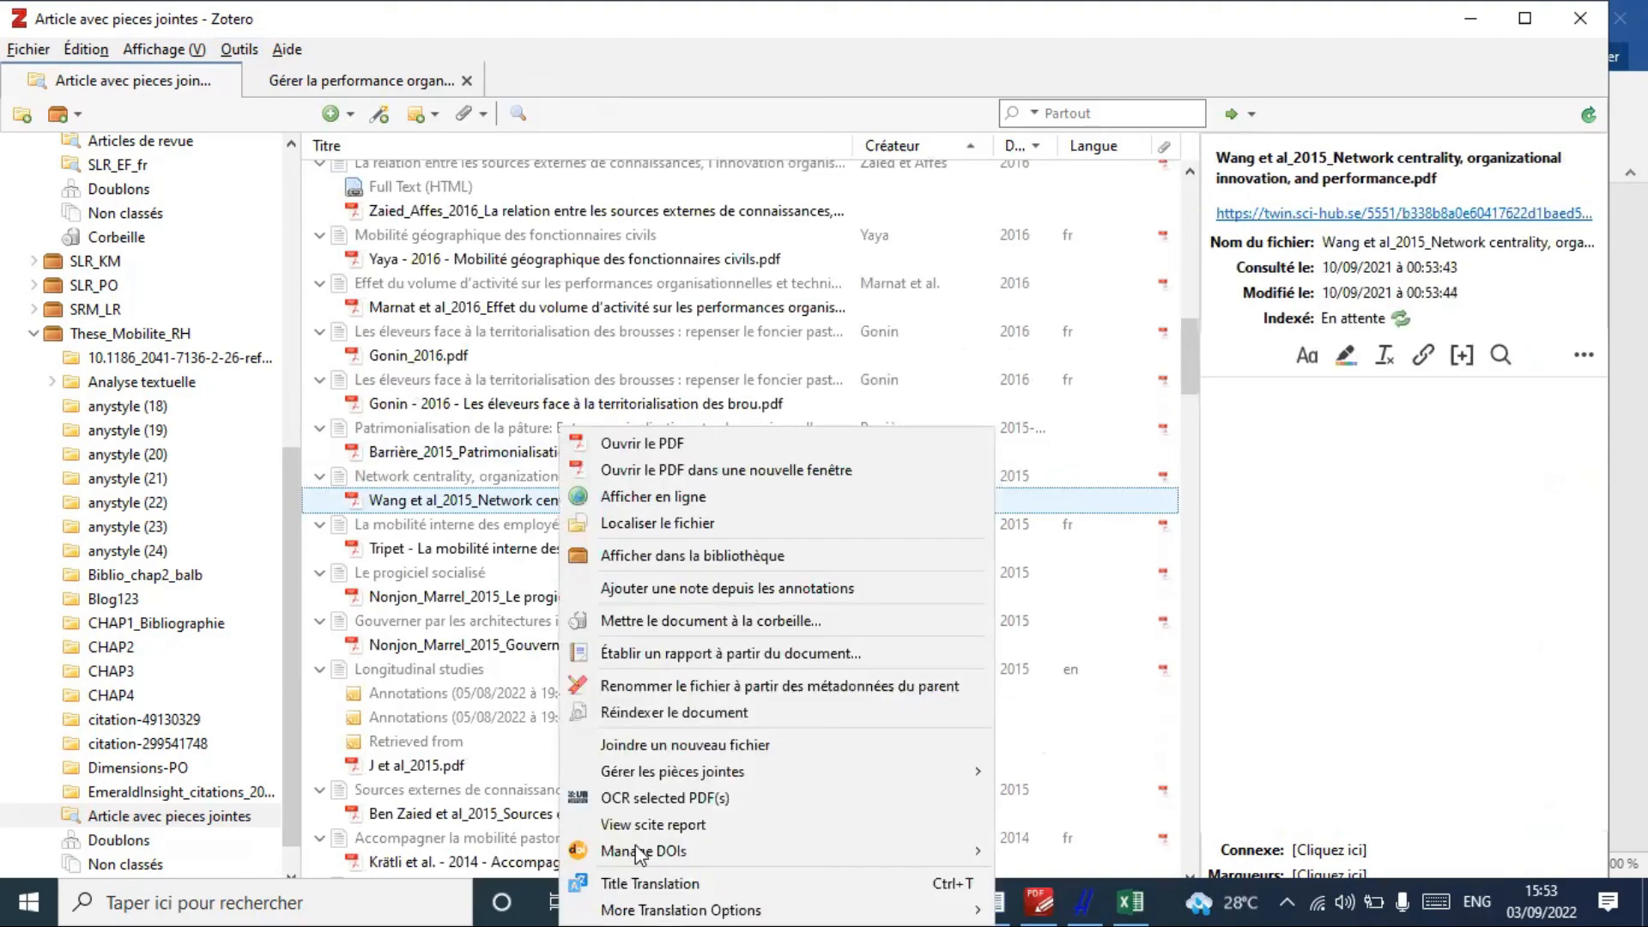
left_click(668, 882)
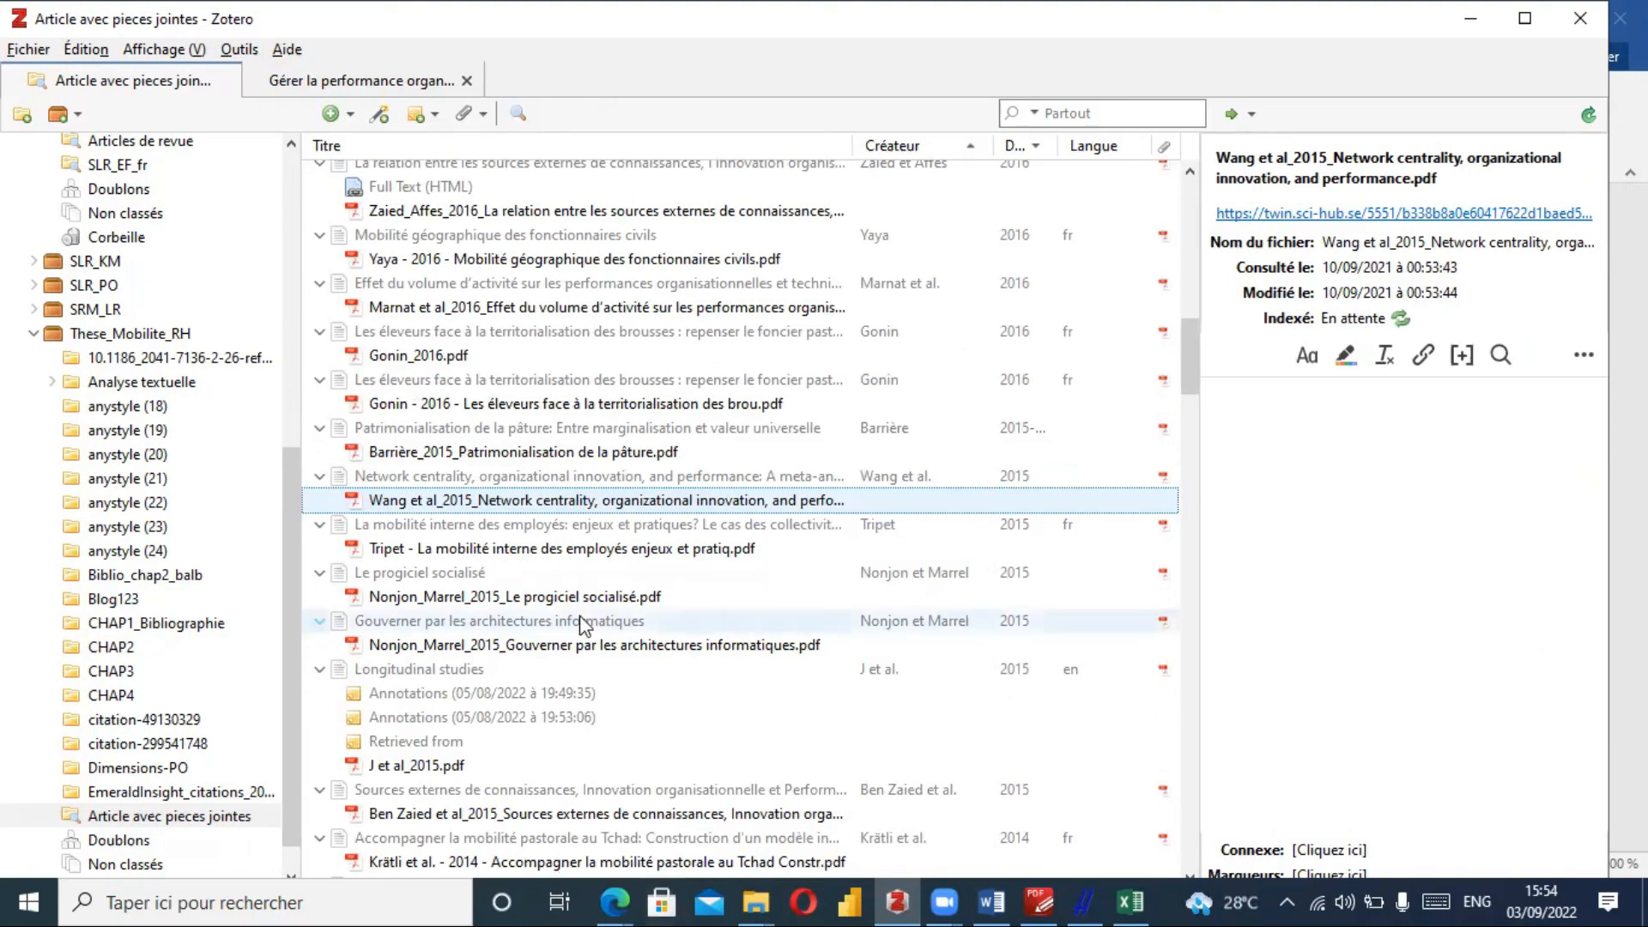
Close the "Gérer la performance organisationnelle" reader, open the "Network centrality" article's PDF and return to the library list.
left_click(466, 80)
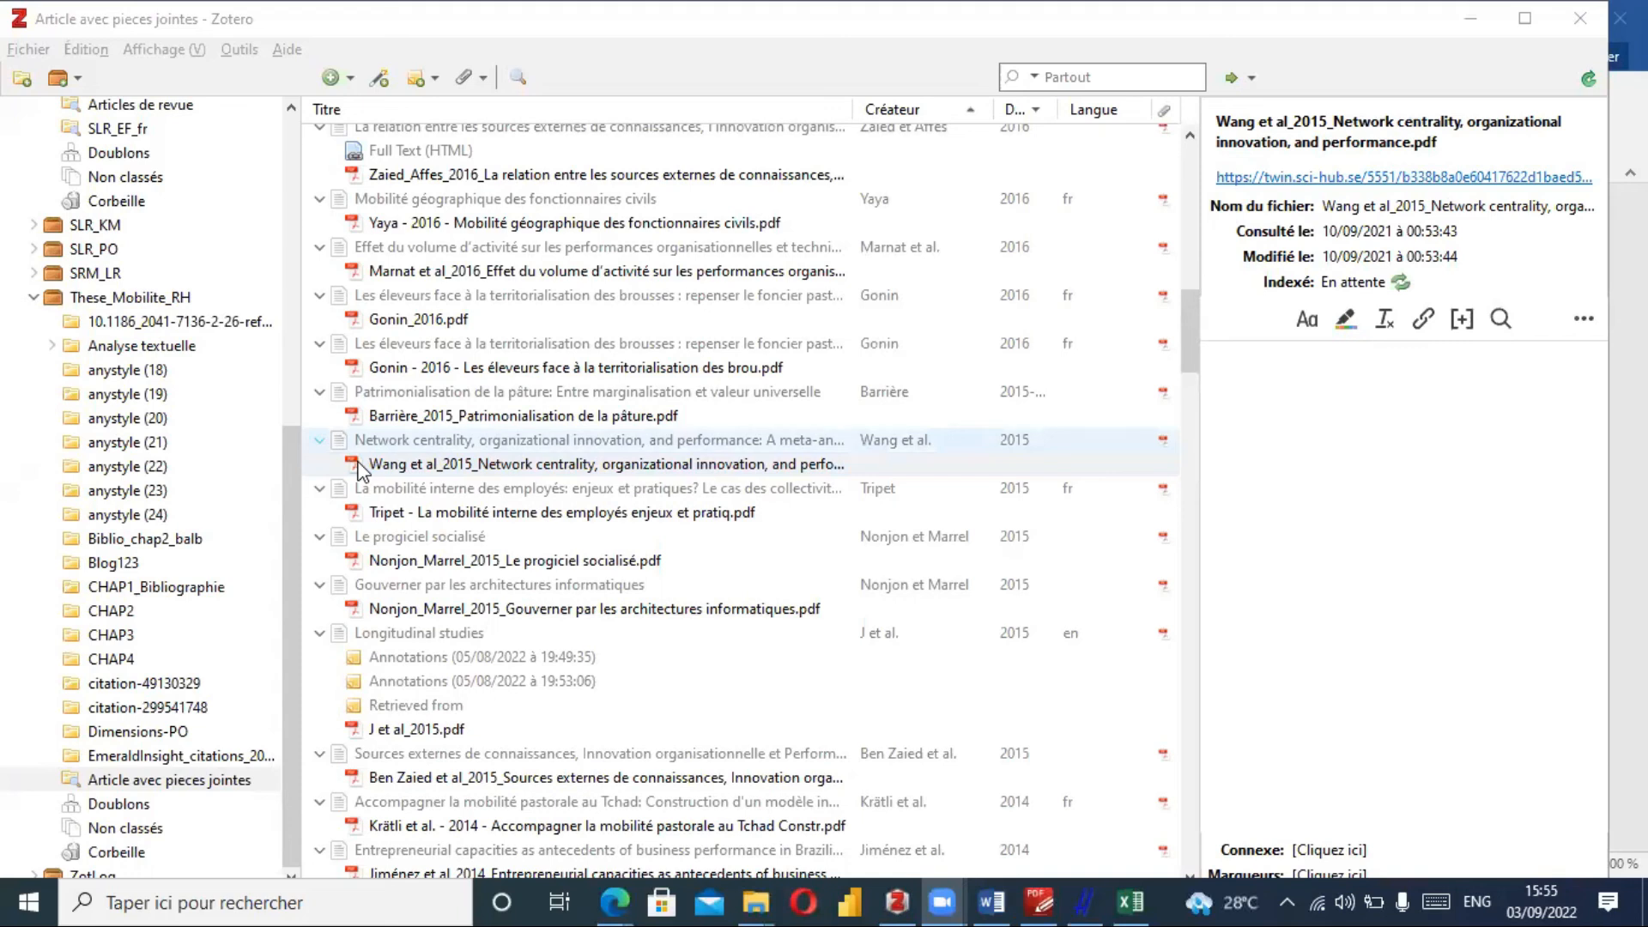
double_click(358, 470)
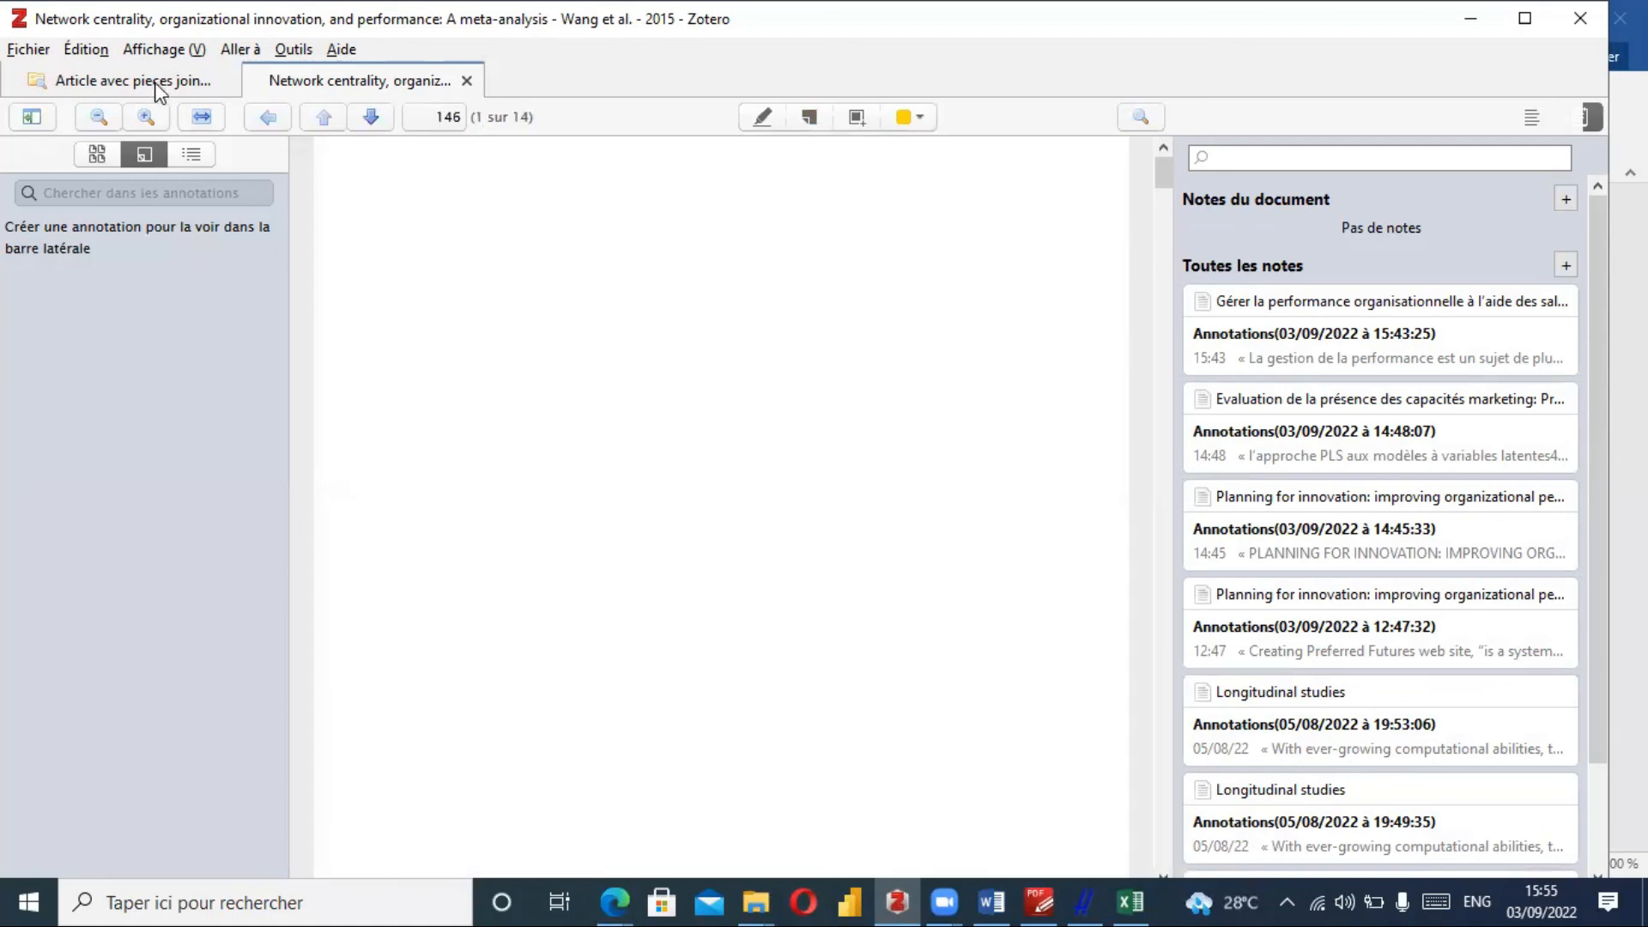
left_click(160, 92)
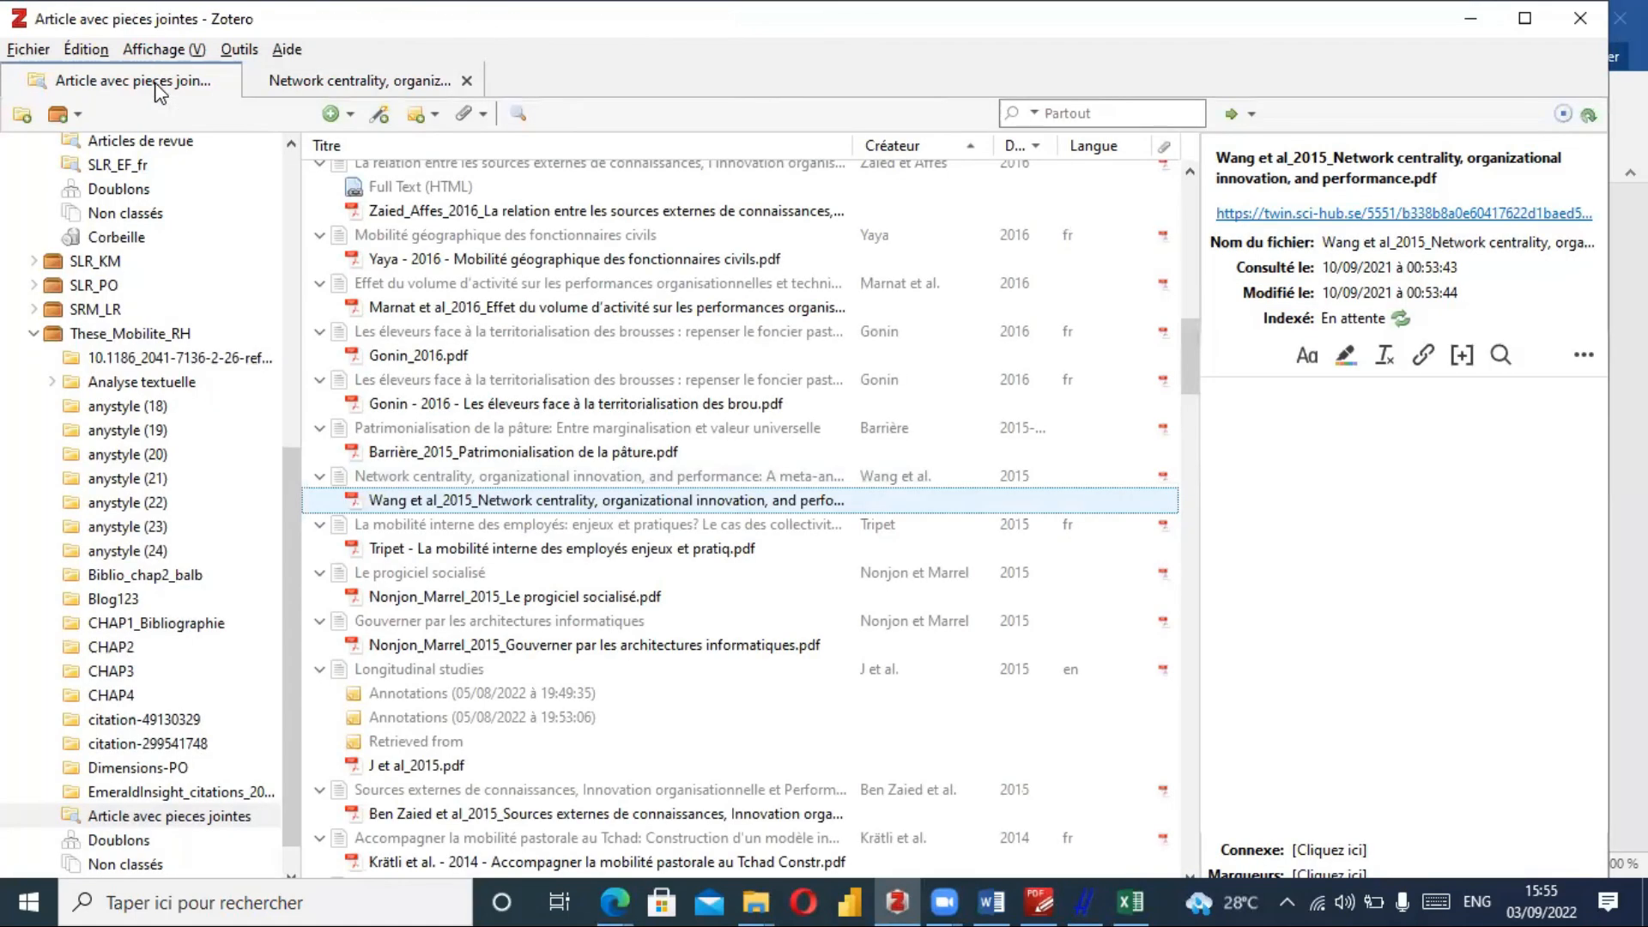
Examine the bibliographic details and the Citations information of the "Network centrality, organizational innovation, and performance" article.
left_click(239, 49)
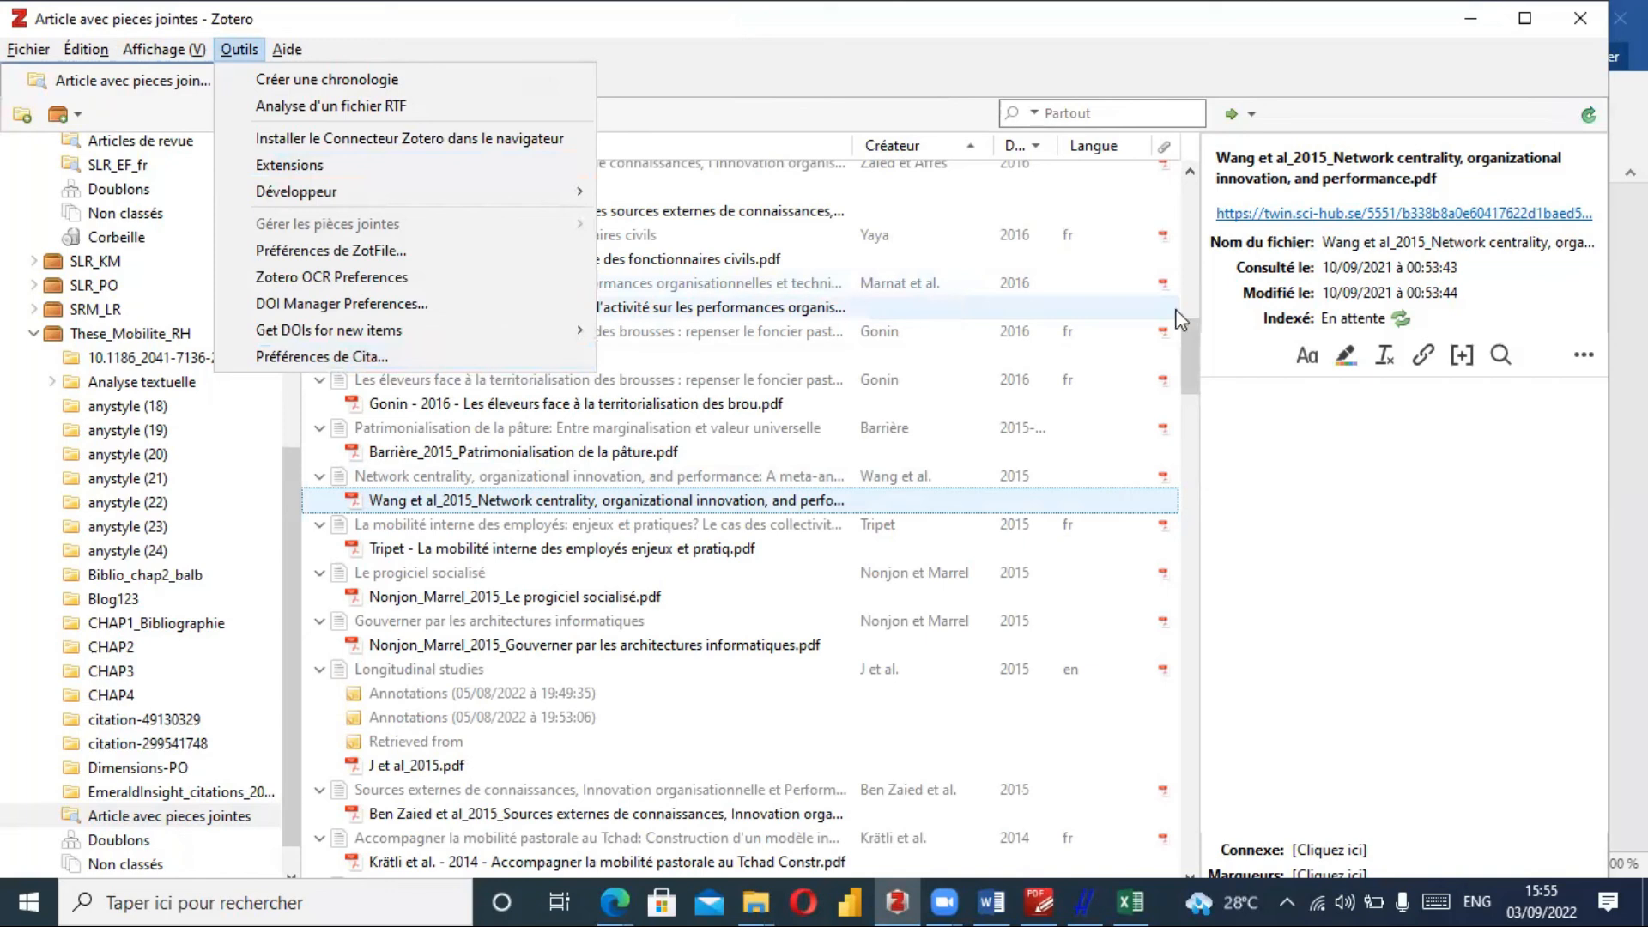
double_click(540, 477)
left_click(541, 477)
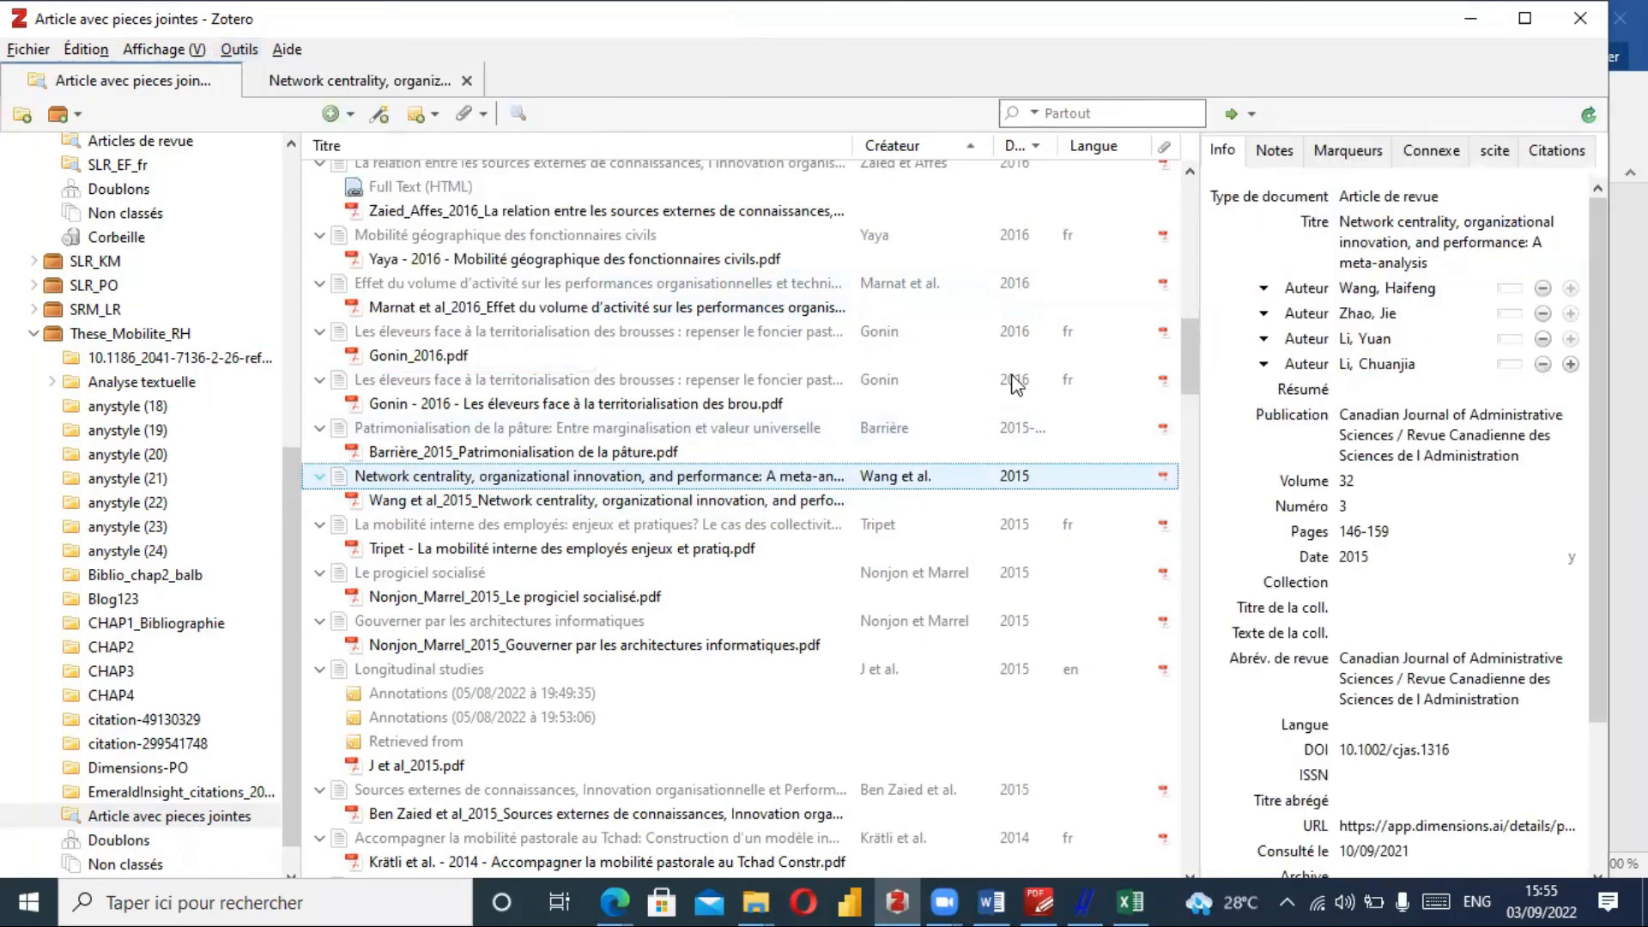
left_click(1554, 153)
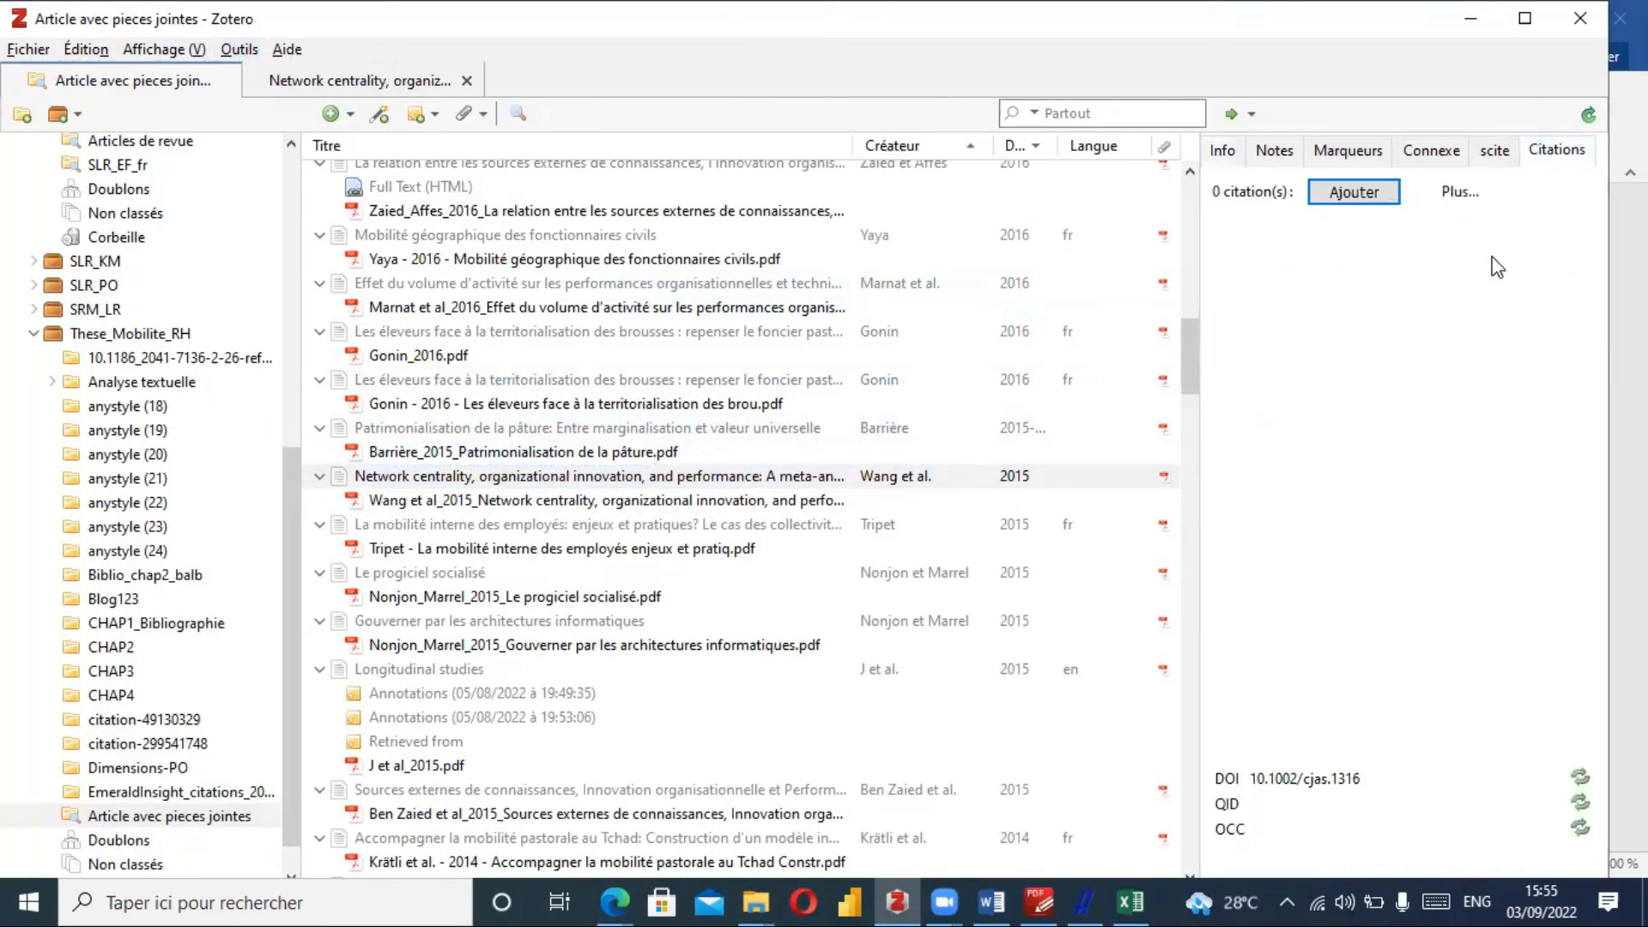
left_click(509, 483)
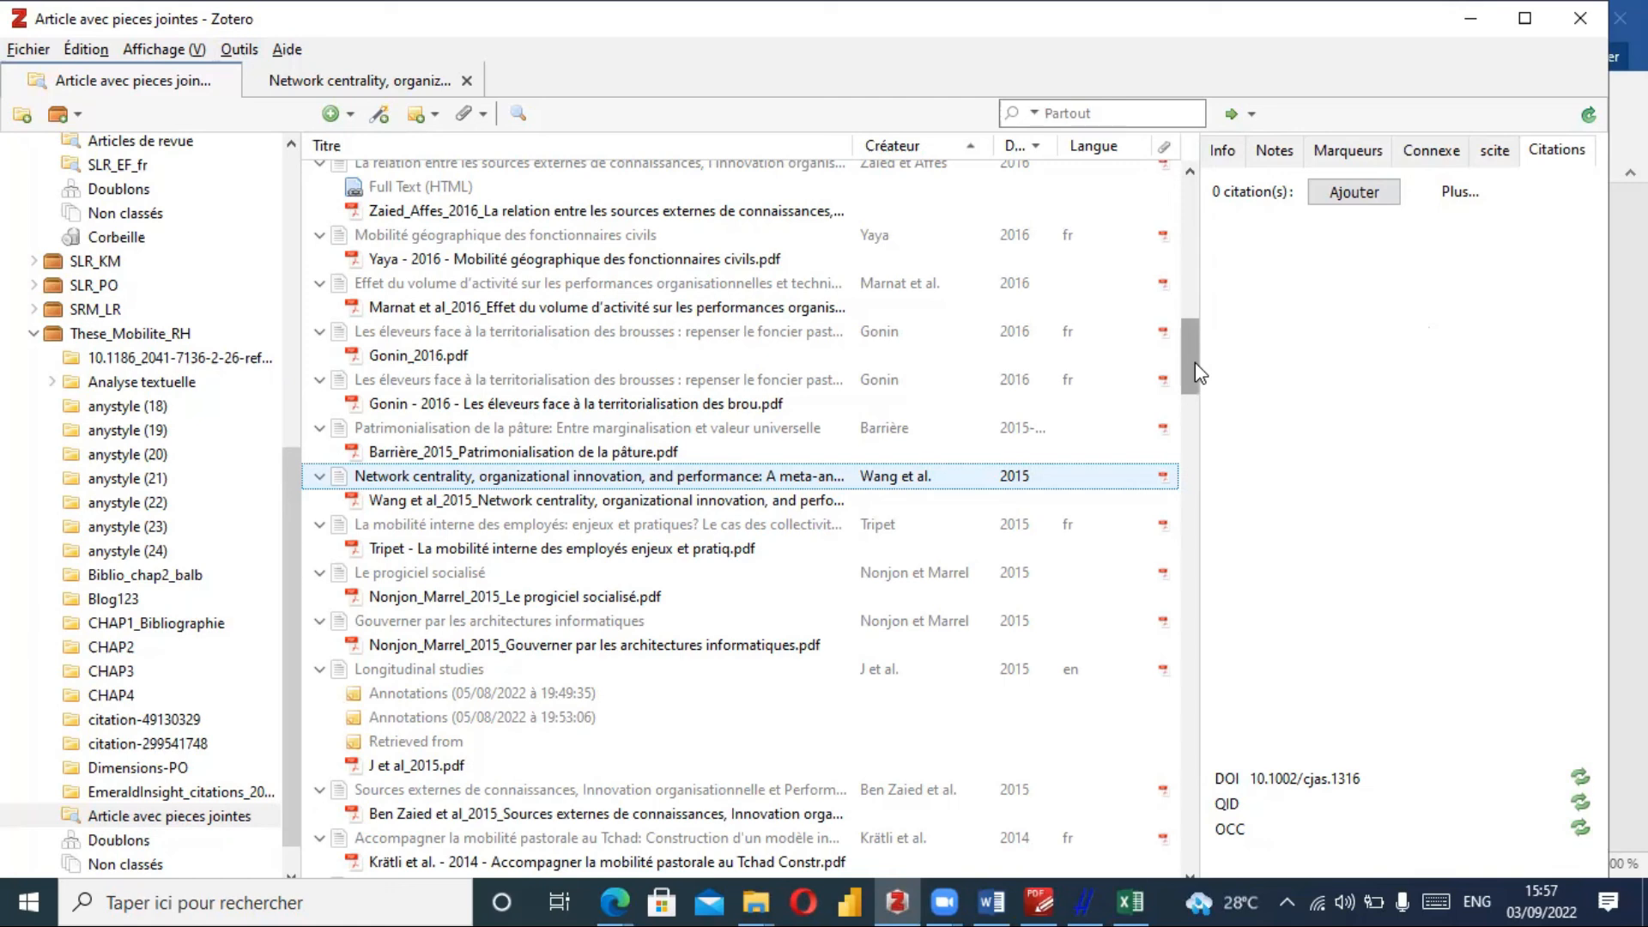
Look briefly at Publish or Perish, return to Zotero and open the Extremisme_Violent collection in the Formations_Z6 group library.
left_click(1084, 899)
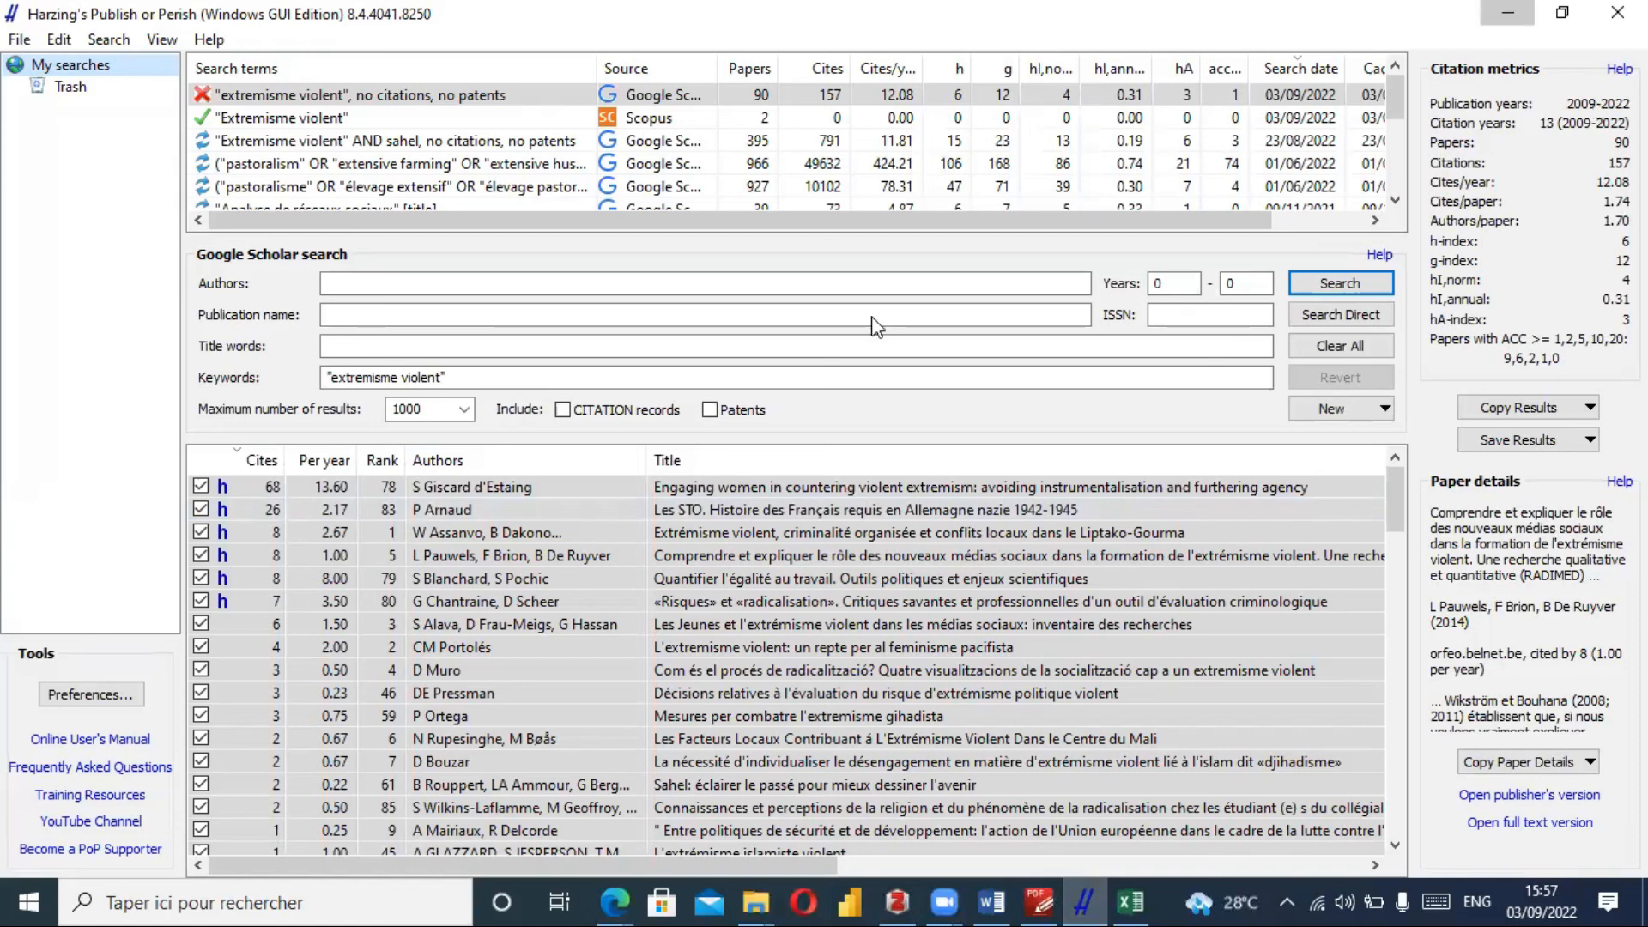
key("alt+Tab")
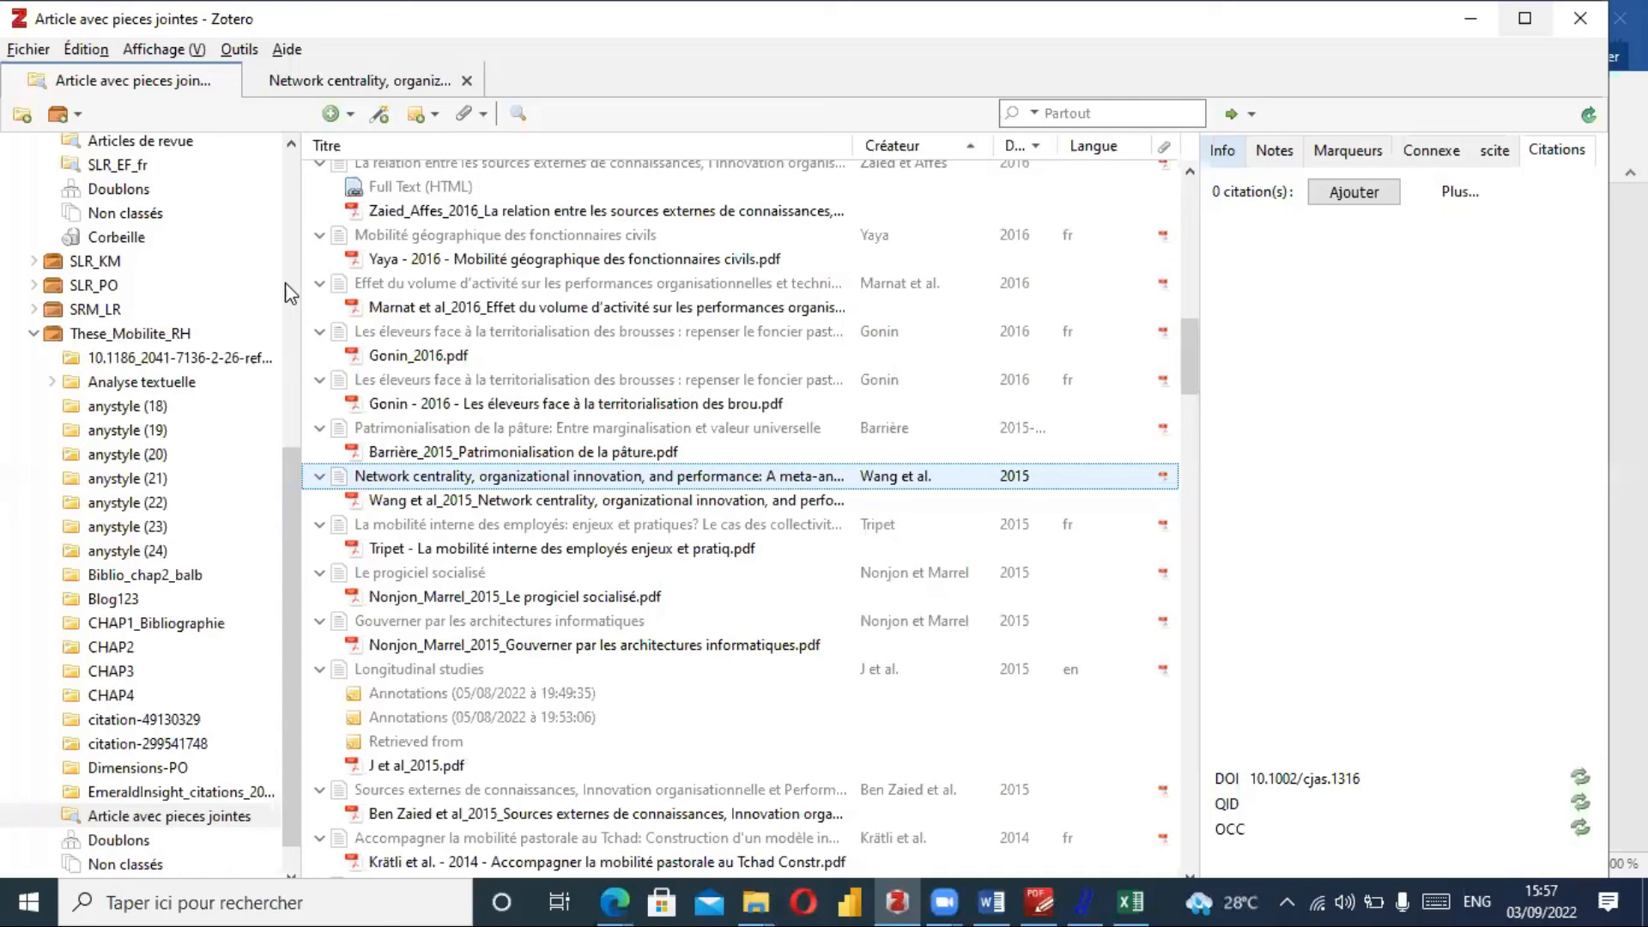
scroll(174, 362, "up", 7)
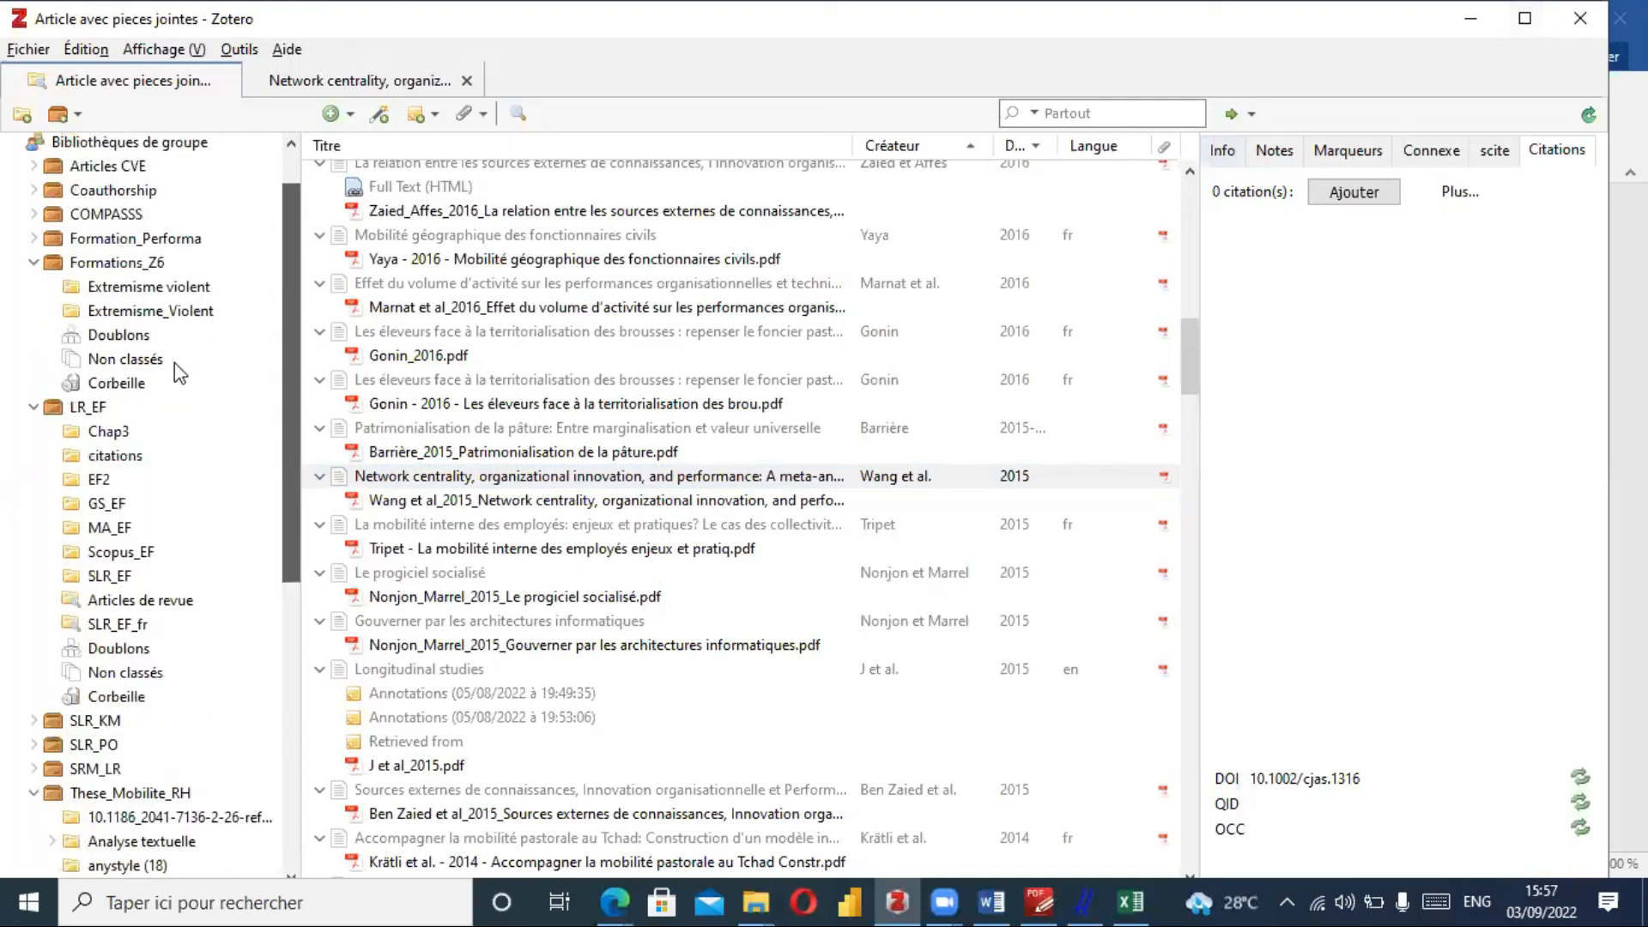
left_click(176, 363)
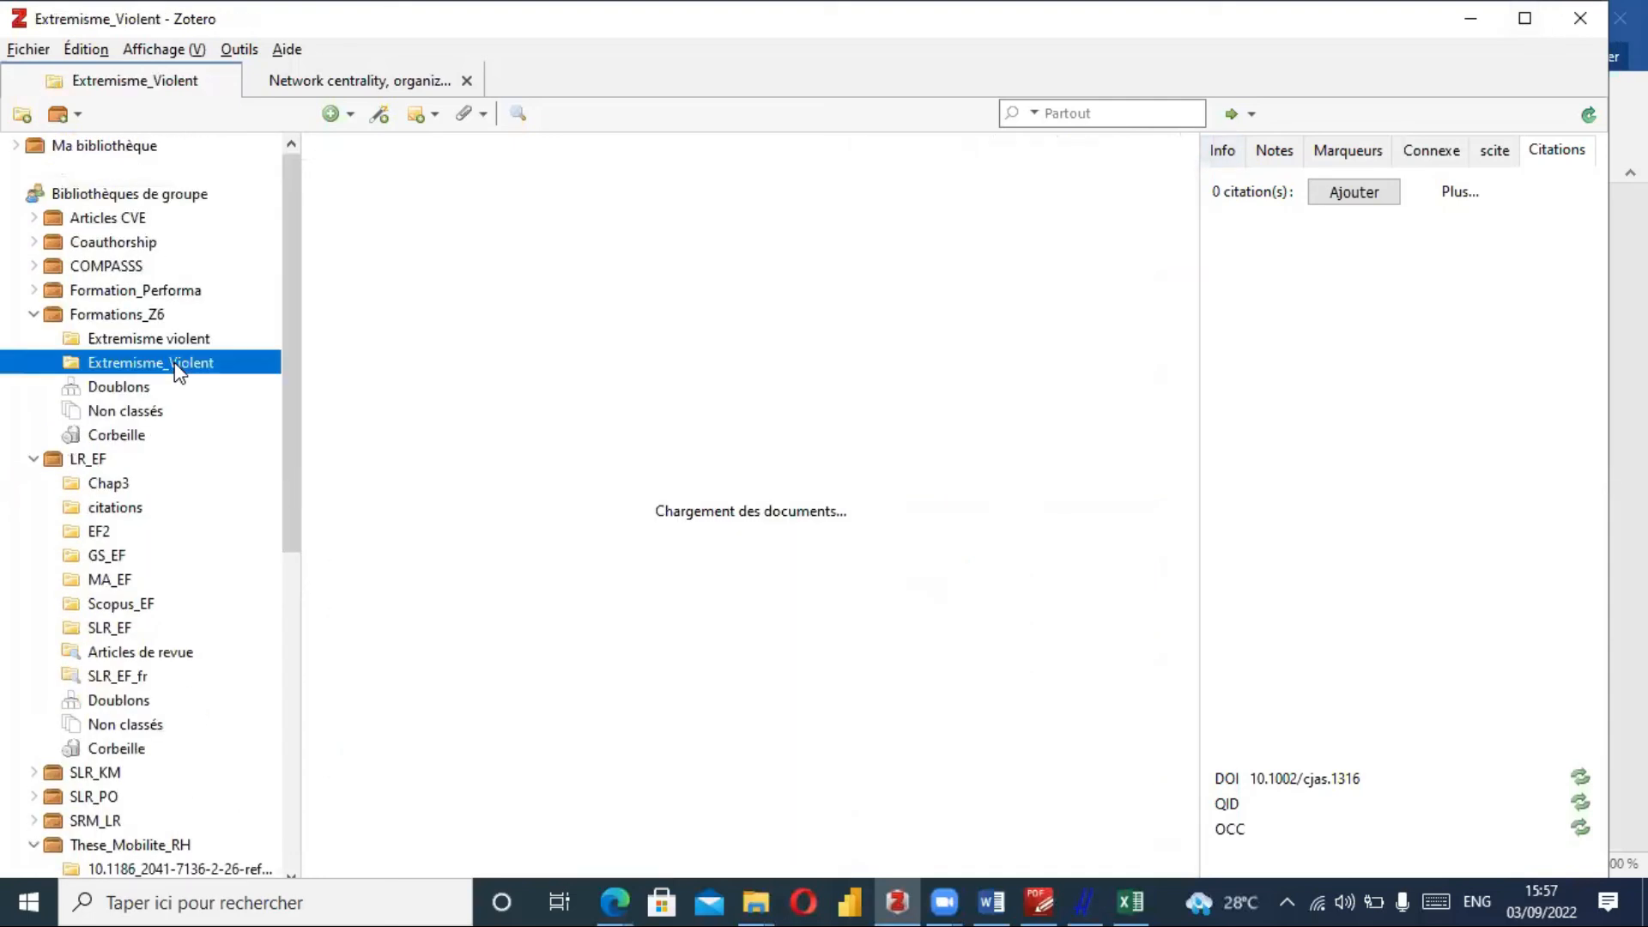